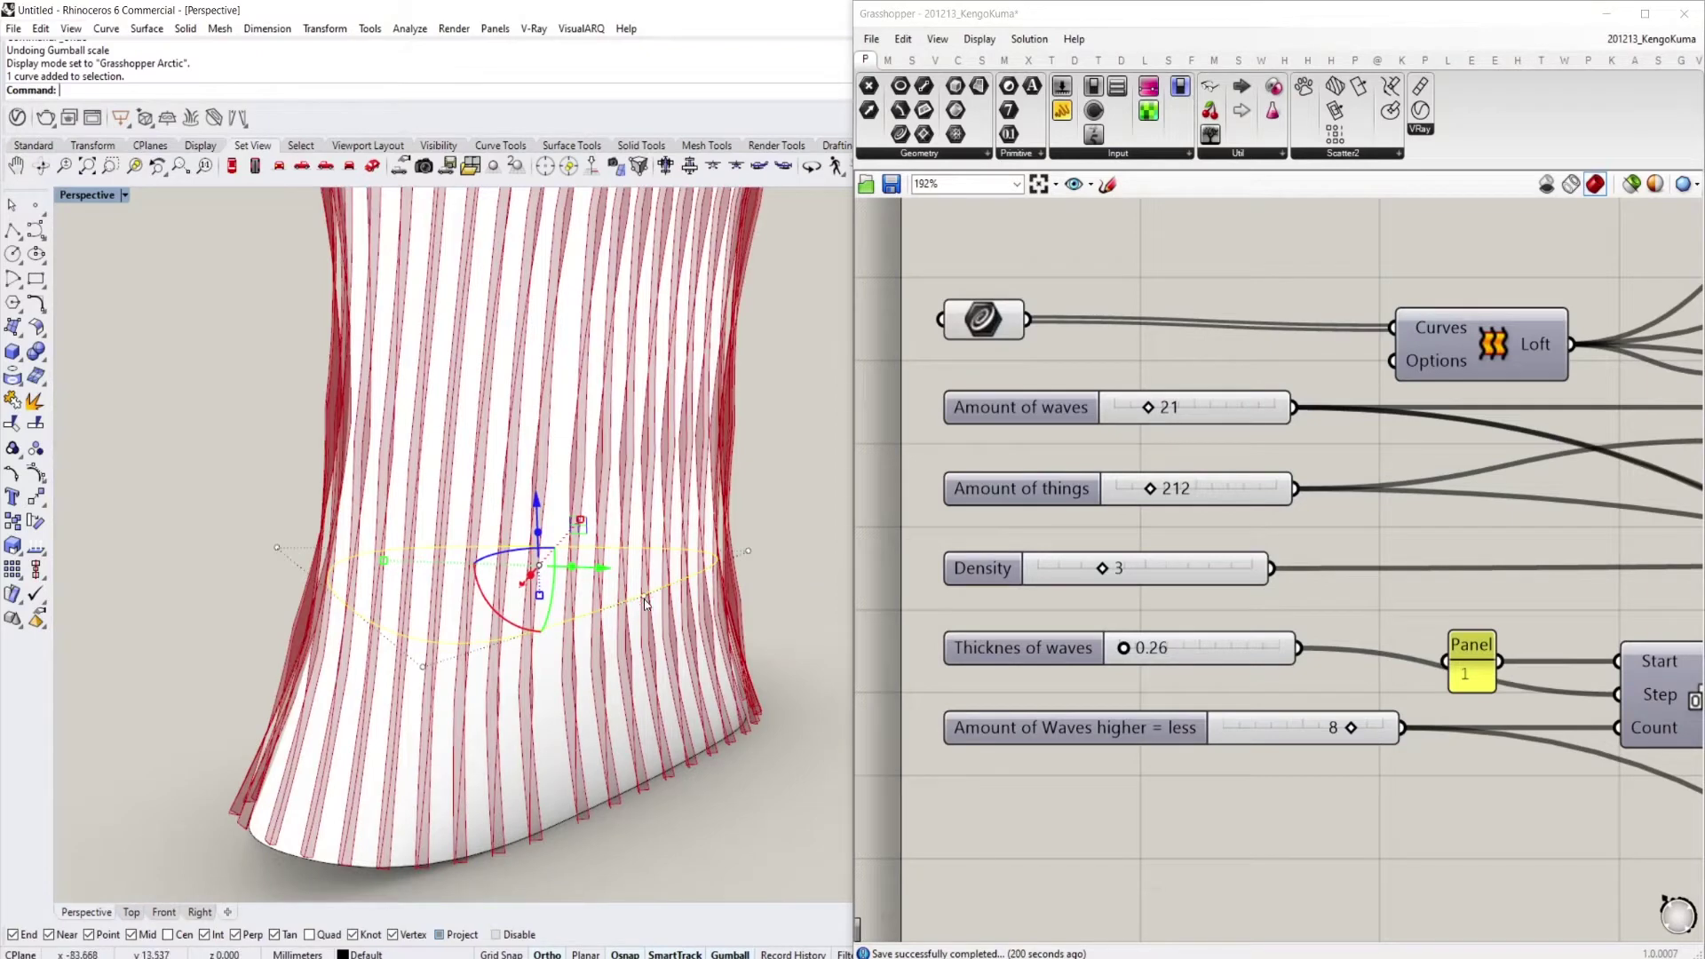
Try scaling the top curve of the finished lofted form uniformly in three dimensions
mouse_move(708, 602)
left_mouse_down()
mouse_move(807, 602)
mouse_move(707, 606)
left_mouse_up()
scroll(737, 601, "down", 2)
right_click_drag(693, 378, 688, 451, "shift")
scroll(710, 435, "down", 4)
left_click_drag(741, 306, 628, 416)
left_click_drag(531, 341, 572, 343, "shift")
key("ctrl+z")
scroll(701, 493, "up", 5)
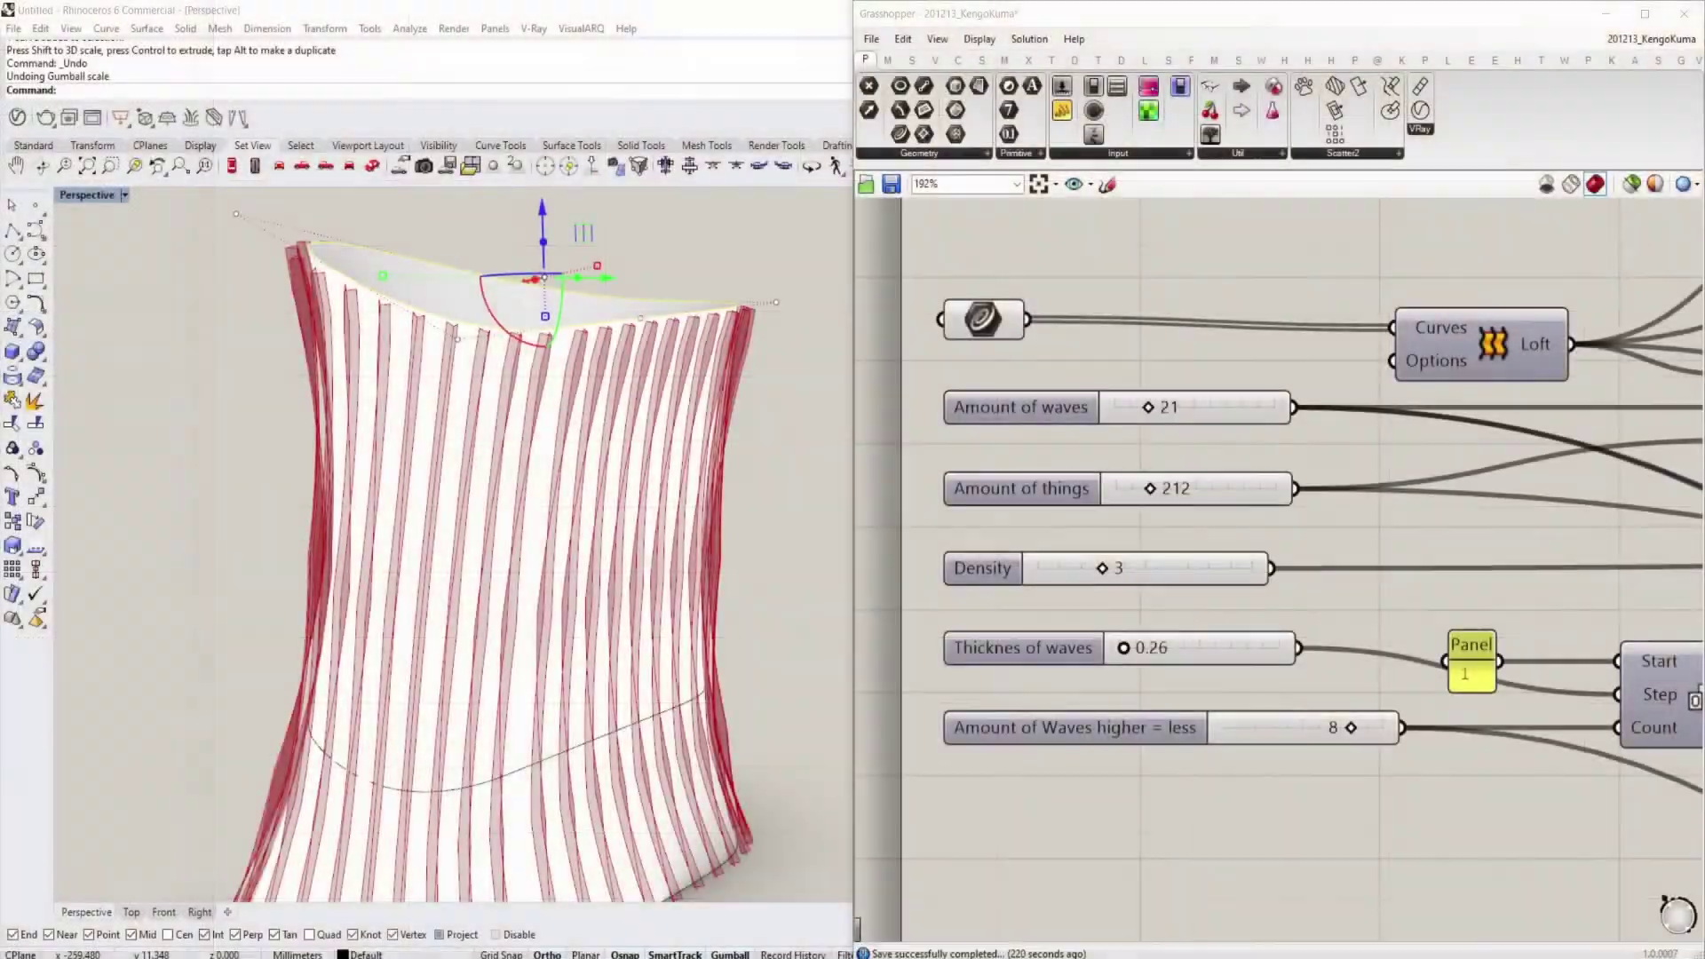
Look over the finished striped form and the components further along in its Grasshopper definition
scroll(544, 472, "down", 4)
right_click_drag(544, 472, 628, 500)
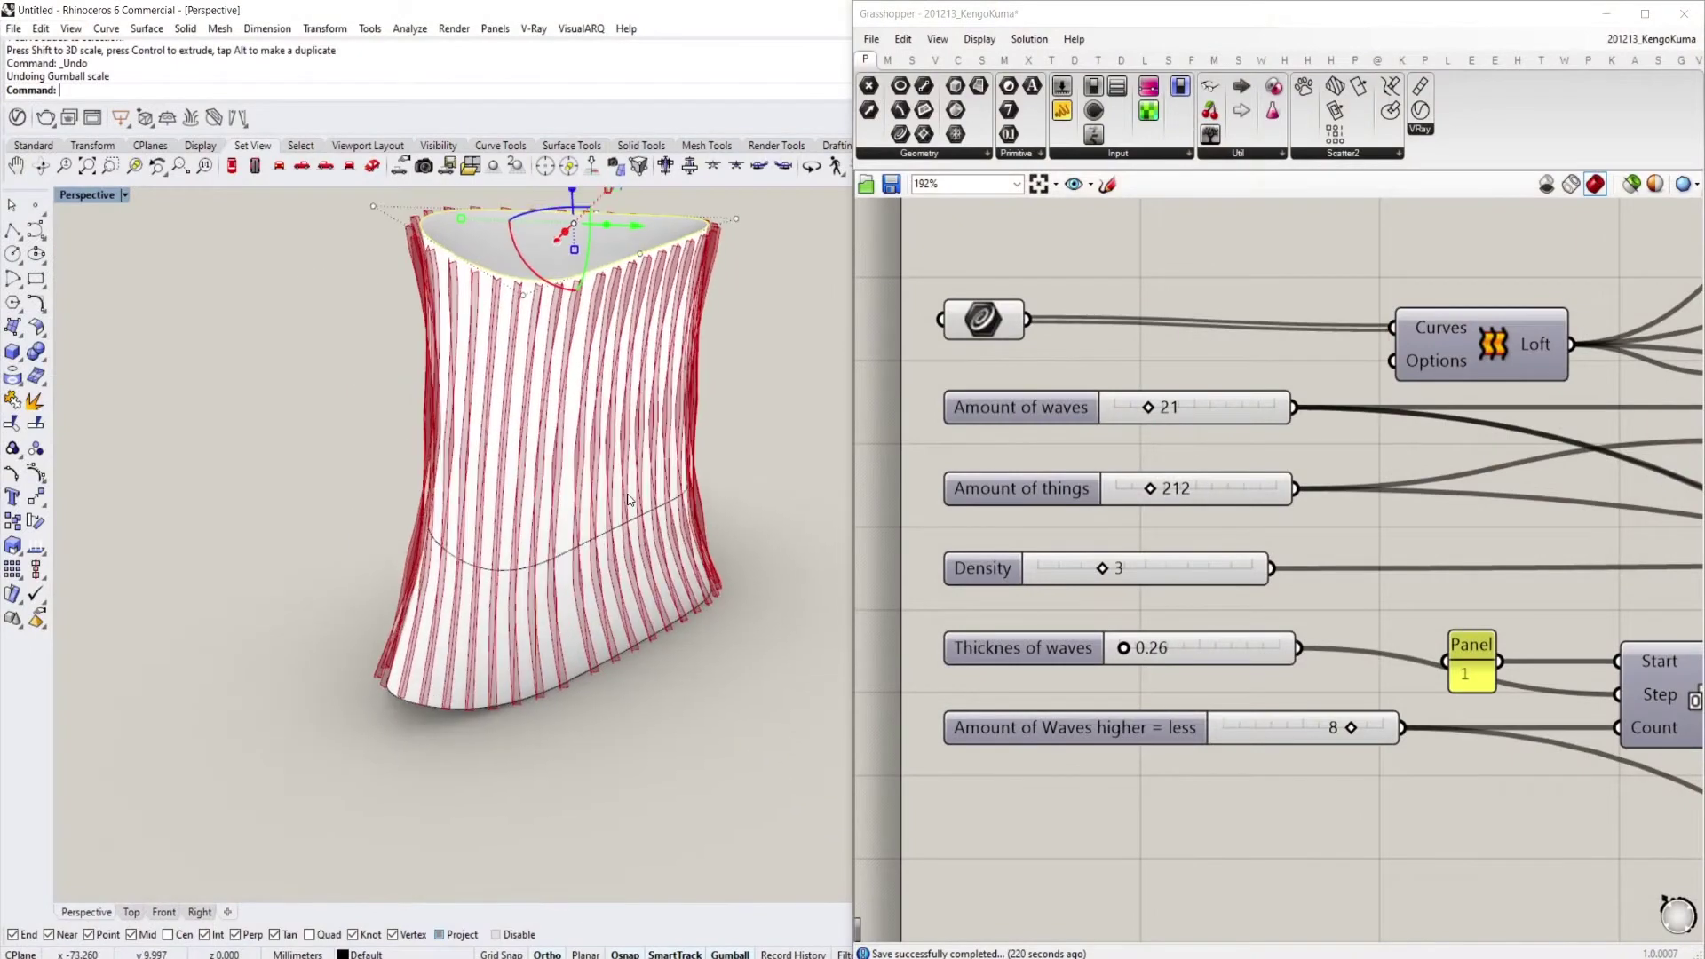
scroll(1315, 706, "down", 10)
right_click_drag(1425, 715, 1126, 495)
scroll(1291, 526, "up", 4)
scroll(1195, 576, "up", 3)
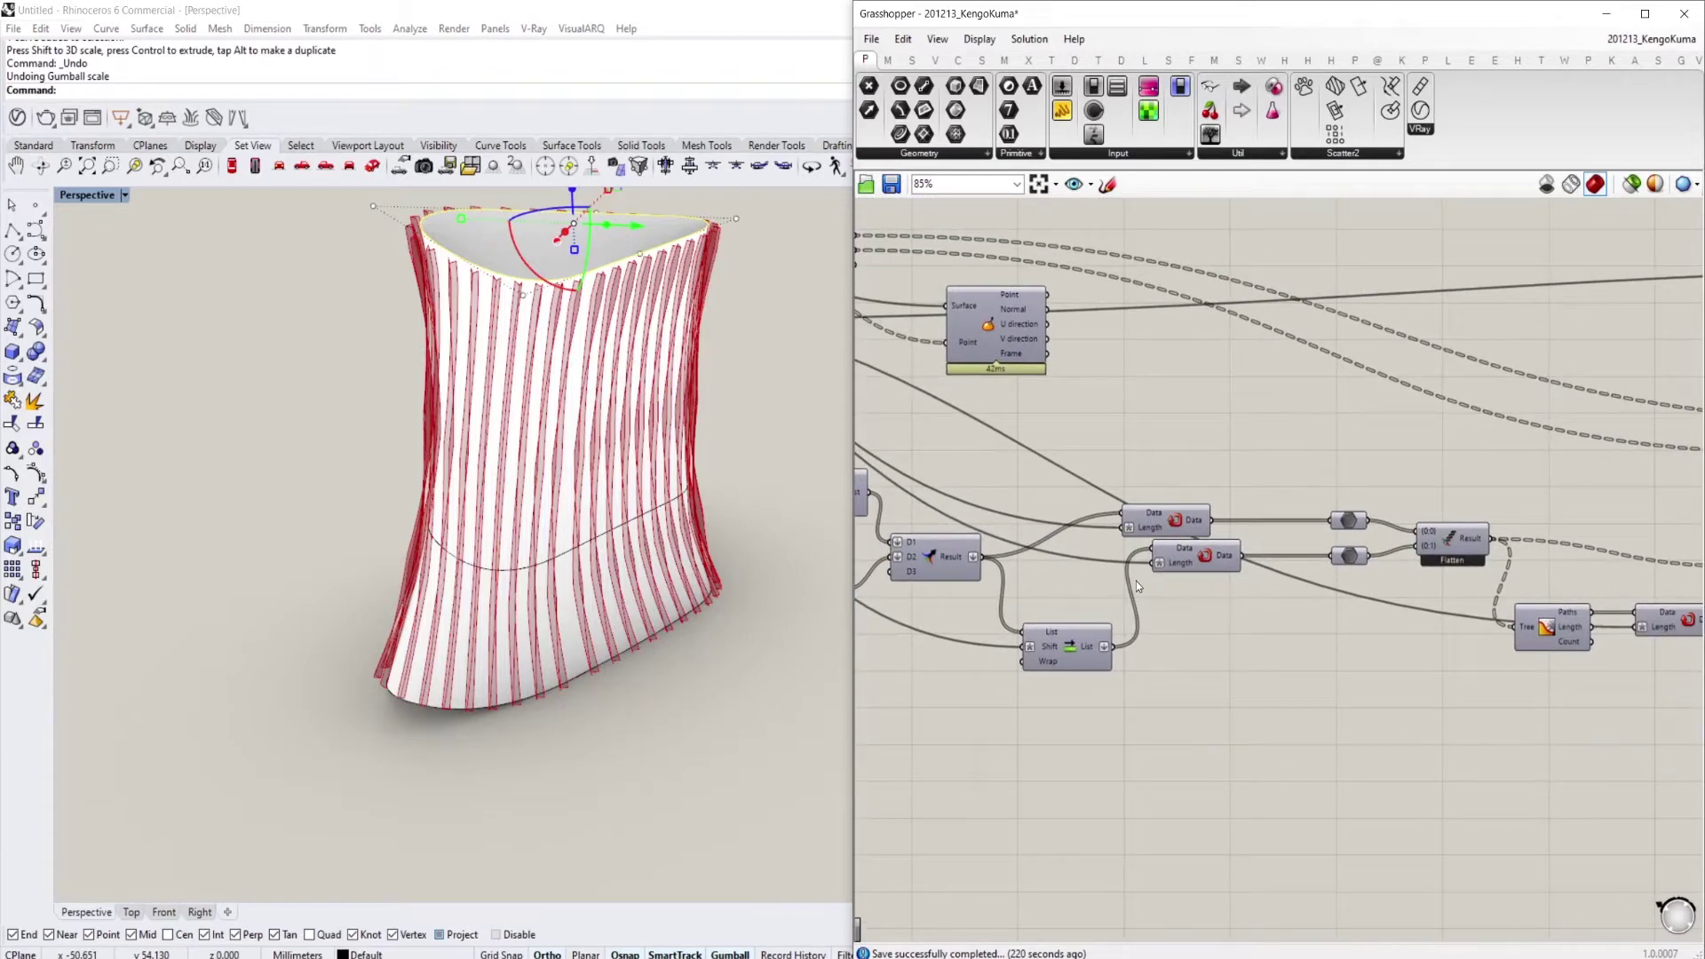
Move the finished project's Grasshopper and Rhino windows aside to reveal the empty modelling session
left_click_drag(1271, 11, 1704, 267)
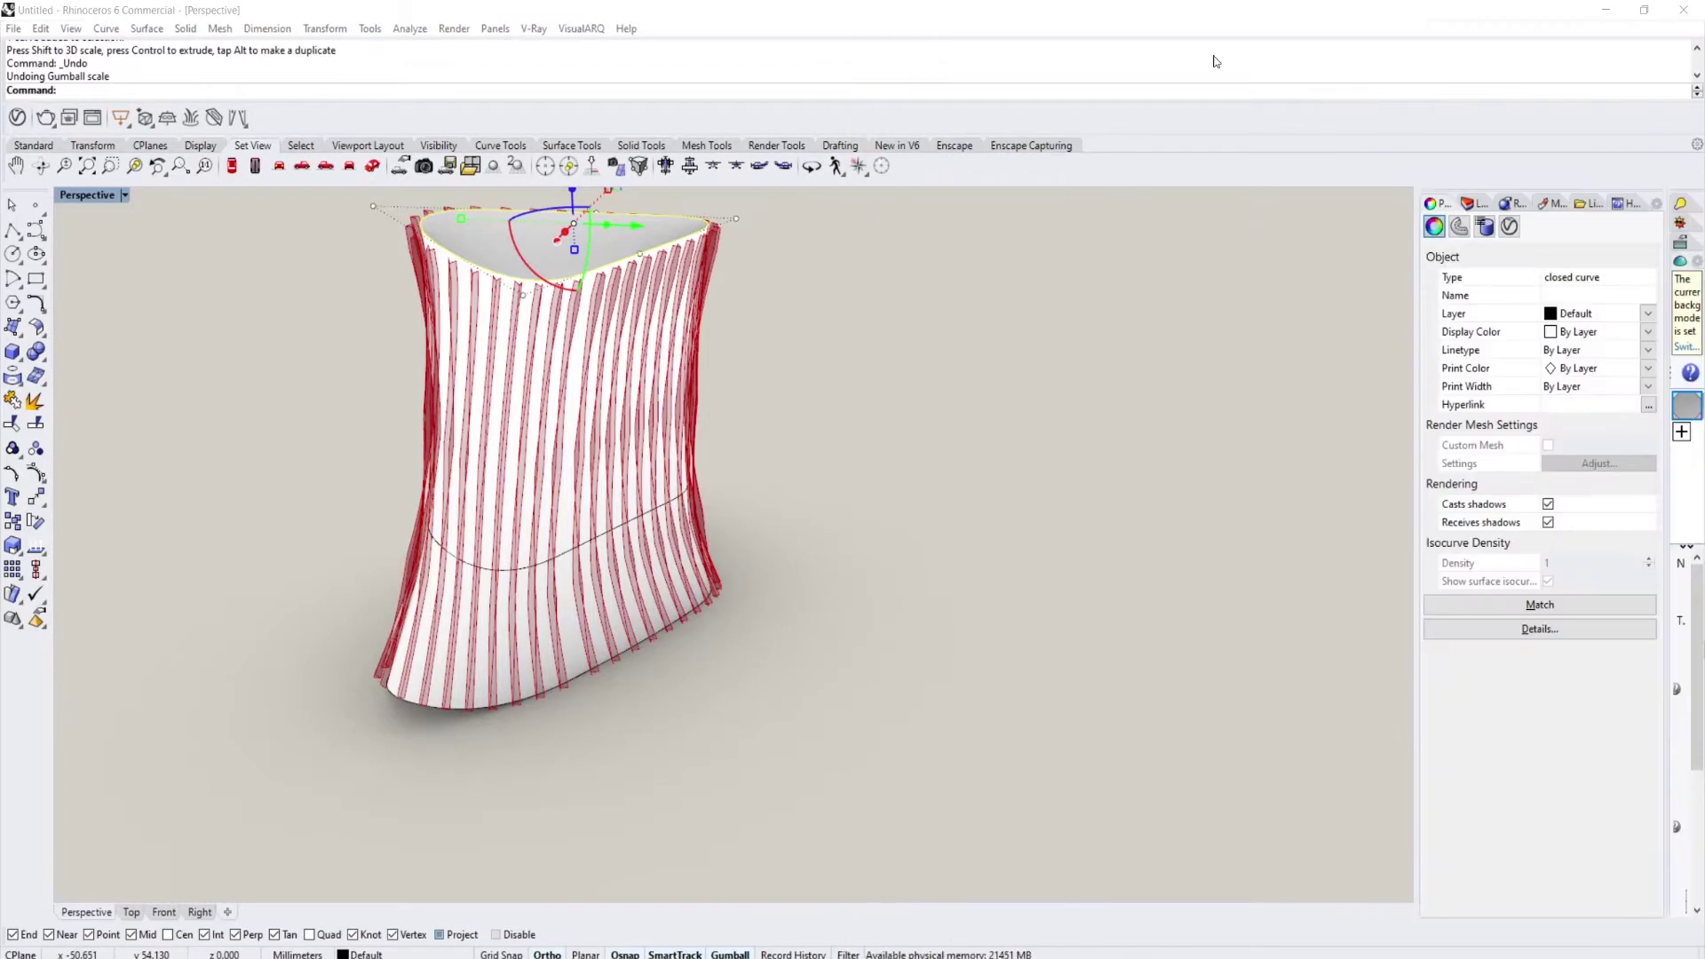
left_click(1643, 10)
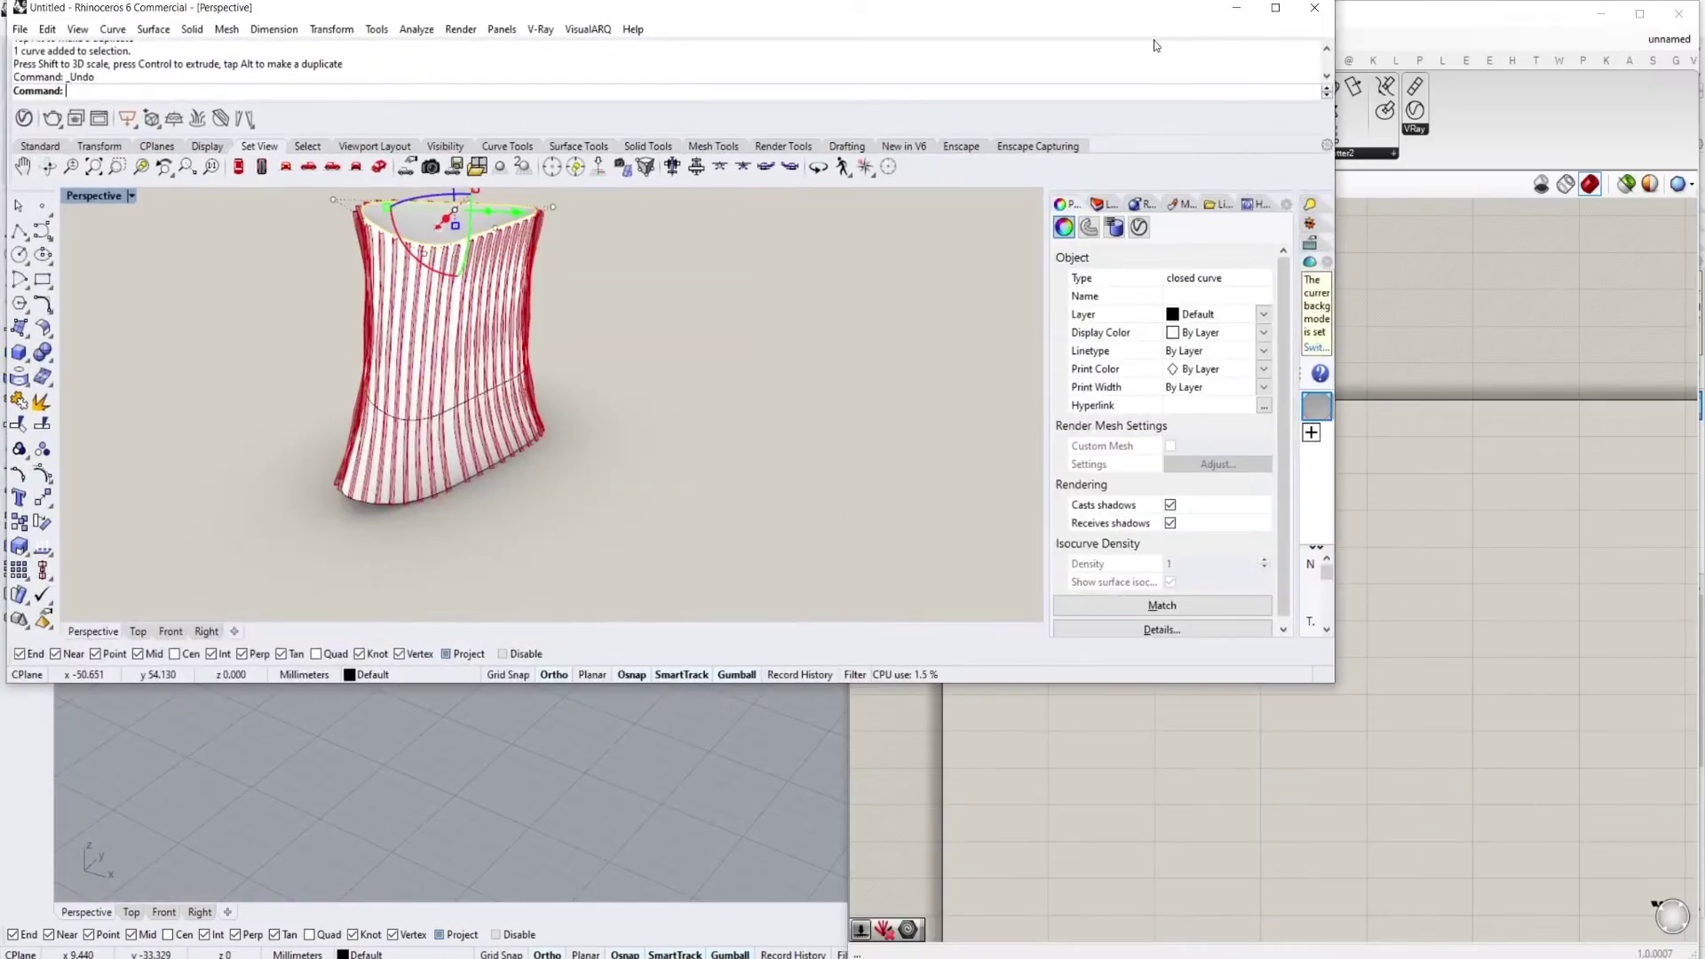
left_click_drag(1095, 14, 1704, 9)
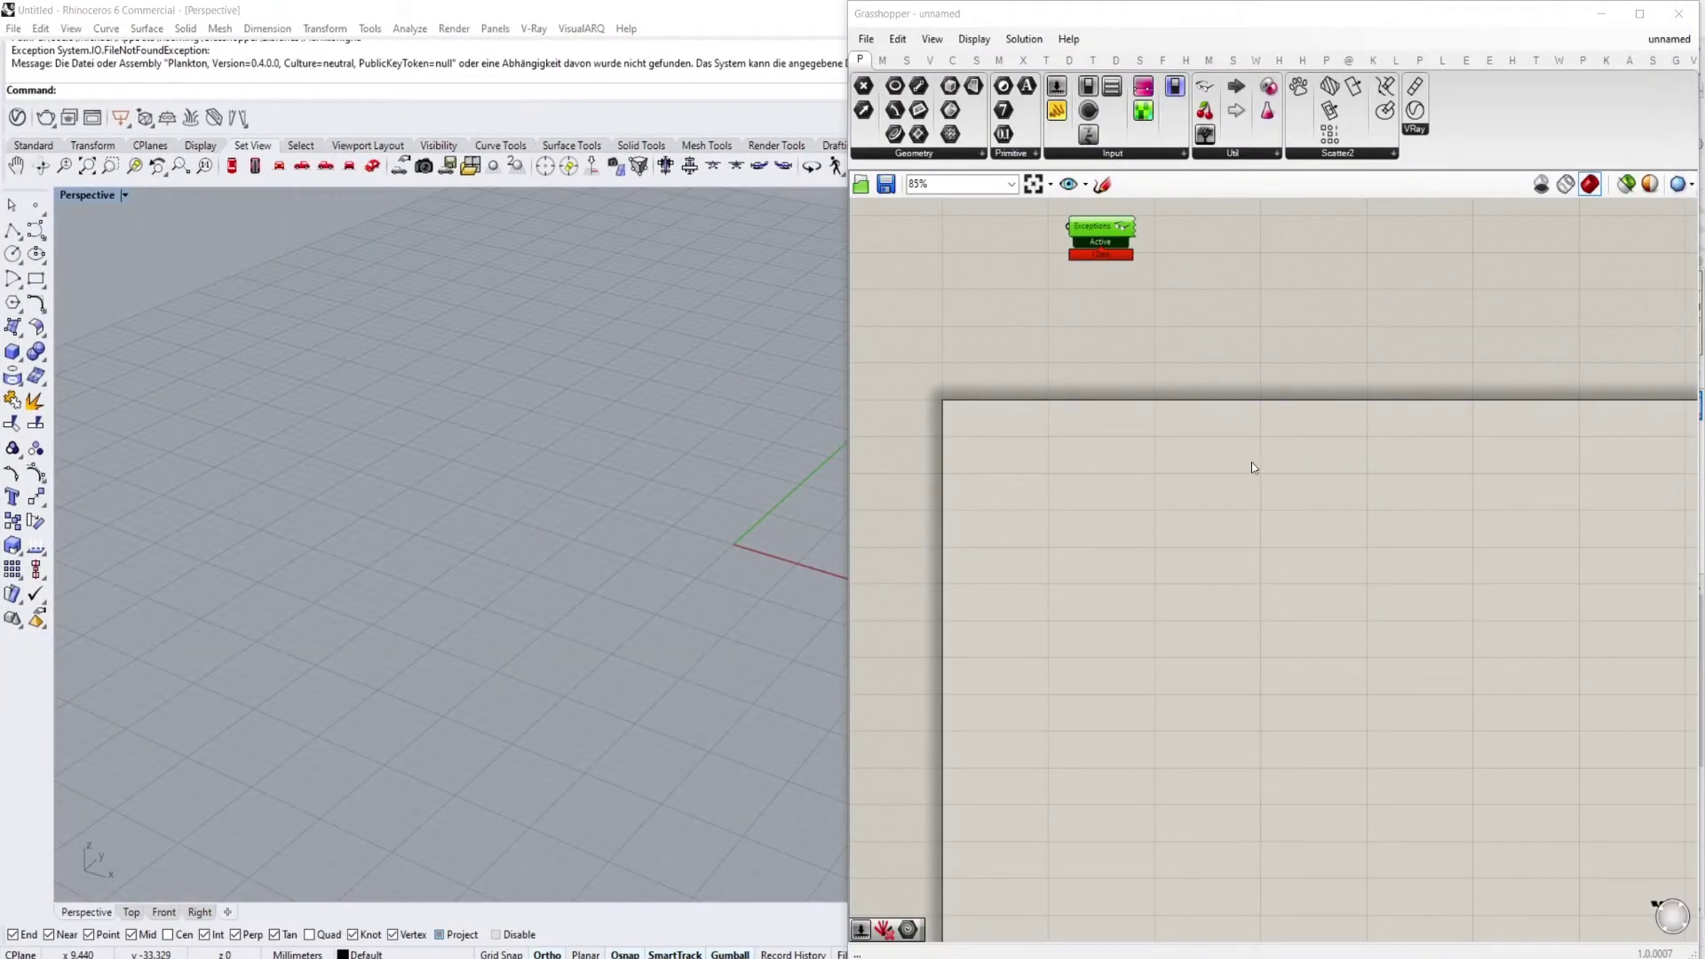
Set the Perspective viewport's display mode to Grasshopper Arctic
scroll(1252, 462, "up", 3)
left_click(87, 201)
left_click(124, 451)
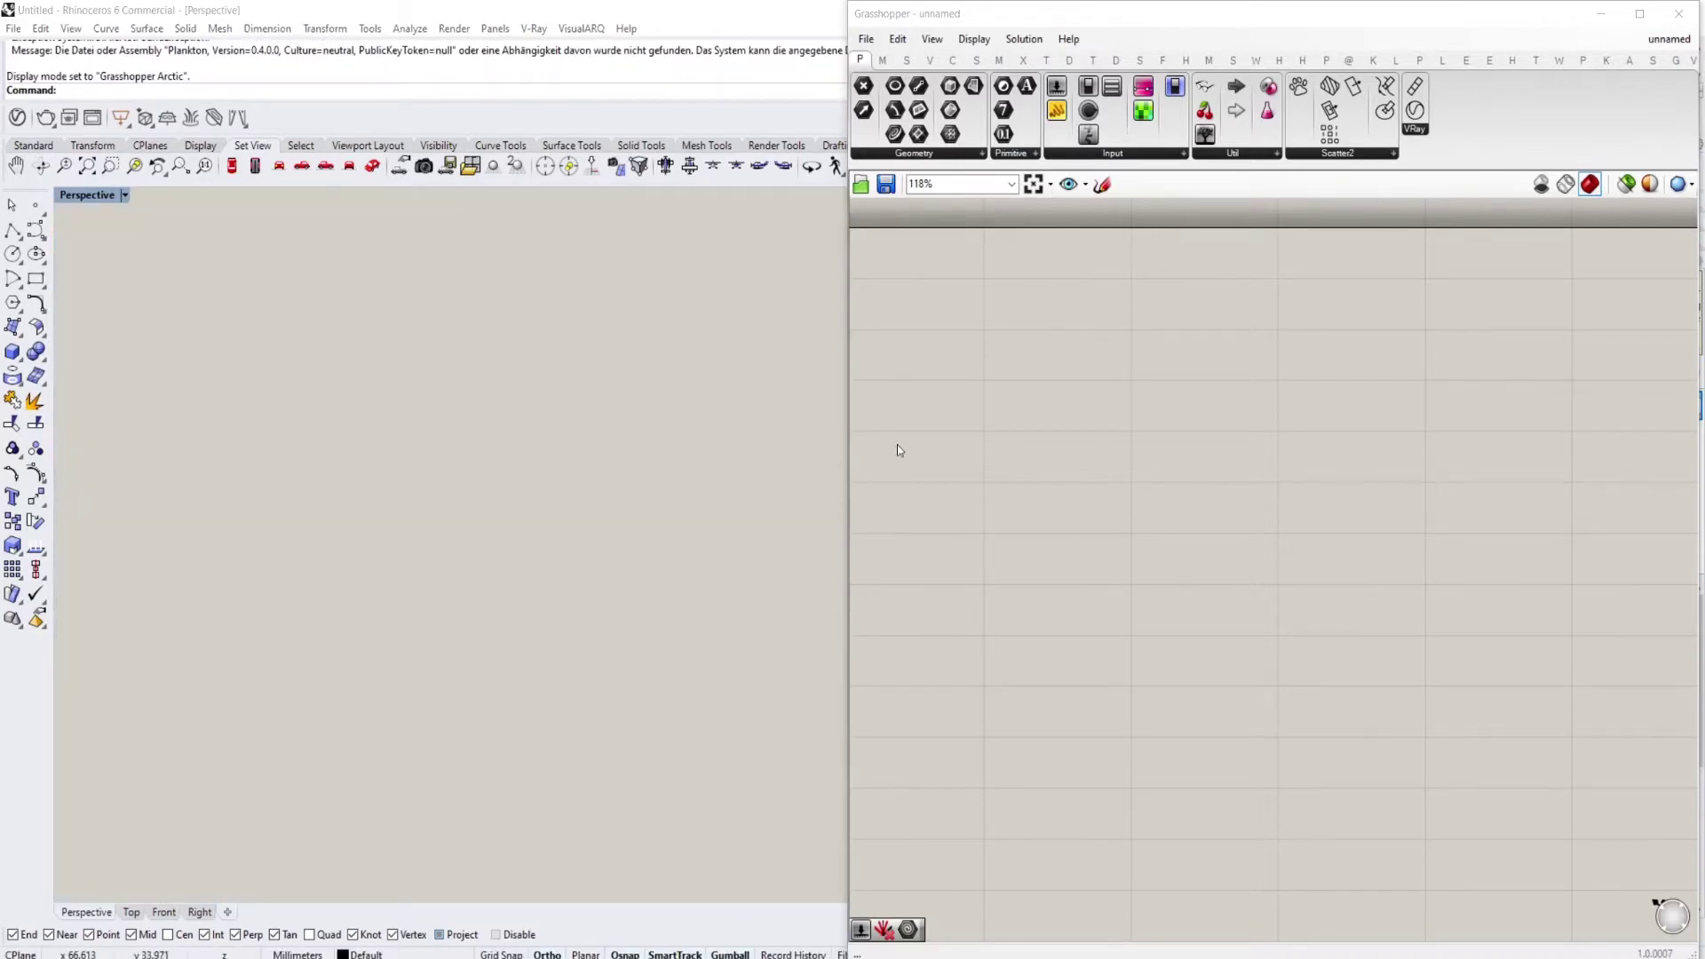
Draw a closed control-point curve with four points on the ground plane in the Perspective viewport
type("urve")
key("Return")
left_click(618, 458)
left_click(676, 599)
left_click(385, 522)
left_click(487, 392)
type("c")
key("Return")
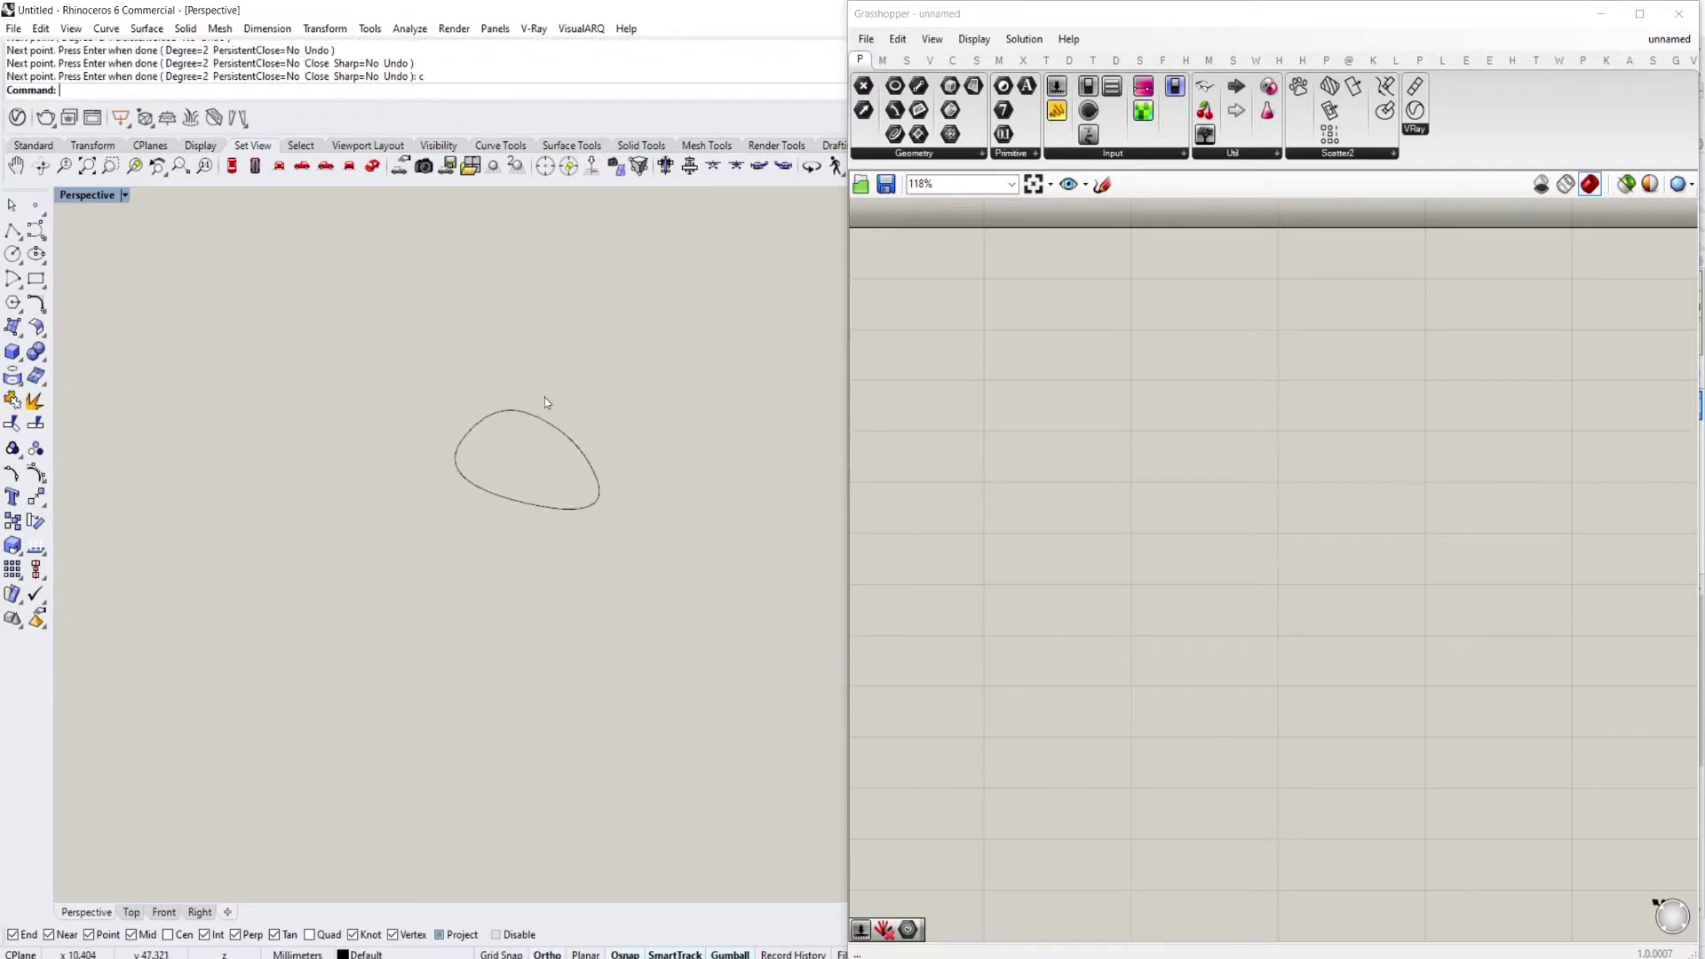
Copy the closed curve upward twice to stack three profiles and scale down the middle one
left_click_drag(529, 504, 523, 255)
left_click(547, 425)
right_click_drag(519, 449, 539, 490)
scroll(538, 484, "up", 4)
left_click_drag(418, 431, 433, 430)
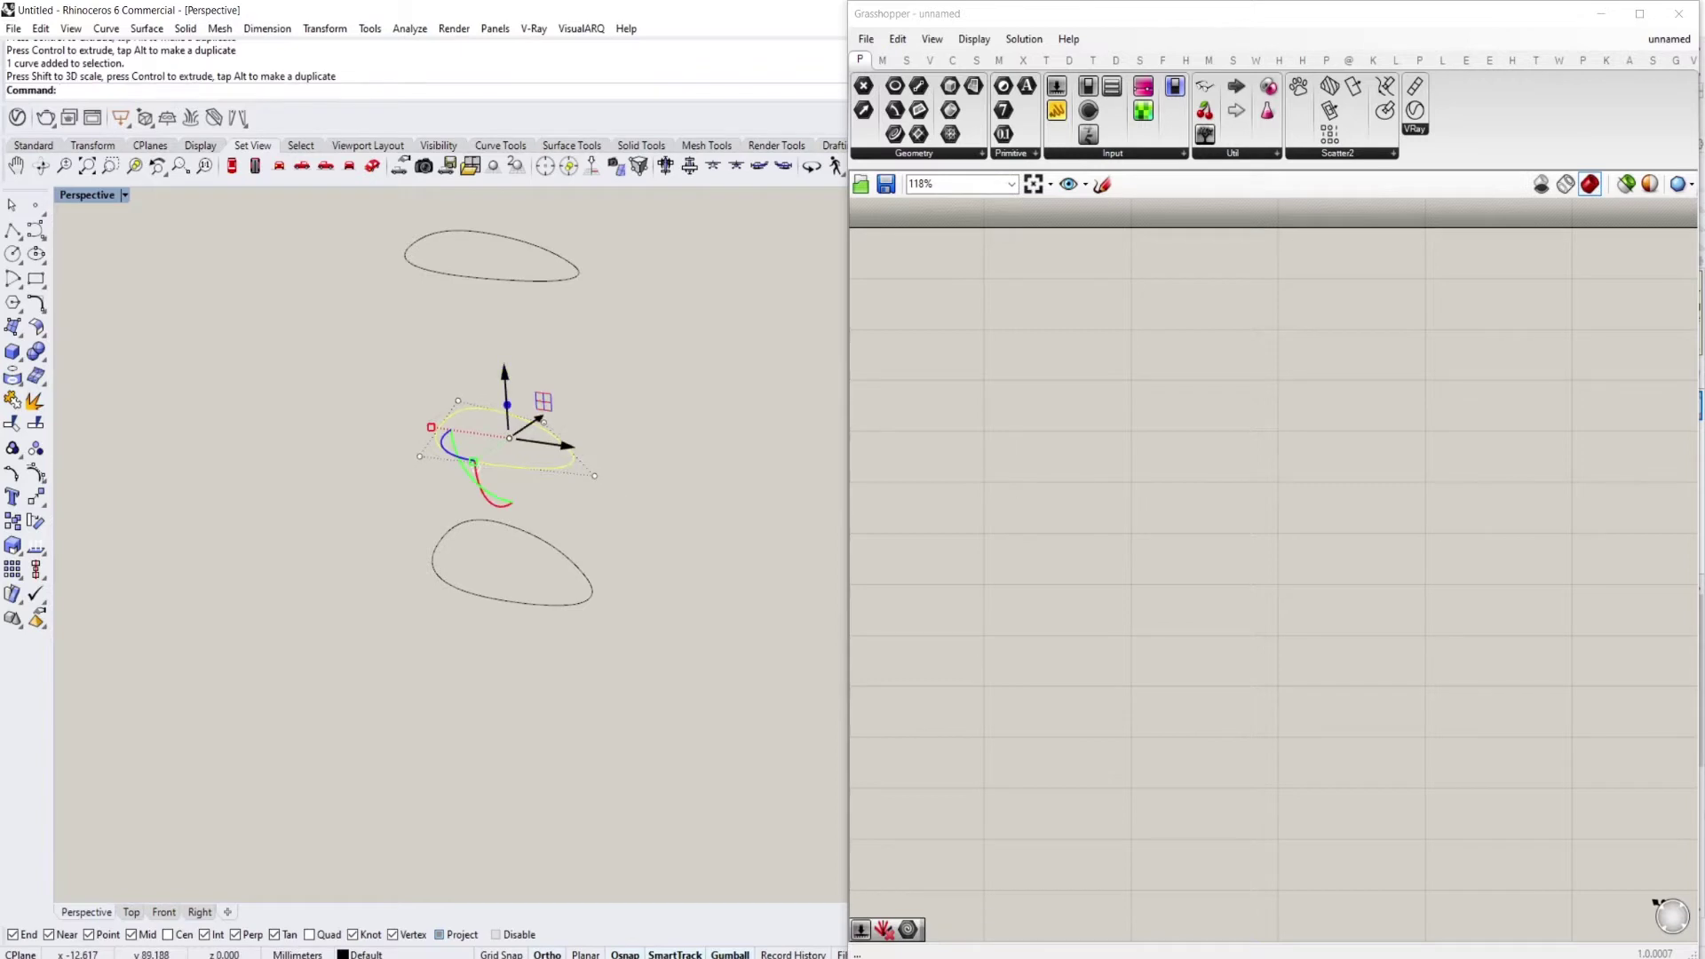
left_click(675, 427)
Add a Geometry parameter to the empty Grasshopper canvas
double_click(1018, 471)
type("ge")
left_click(1014, 387)
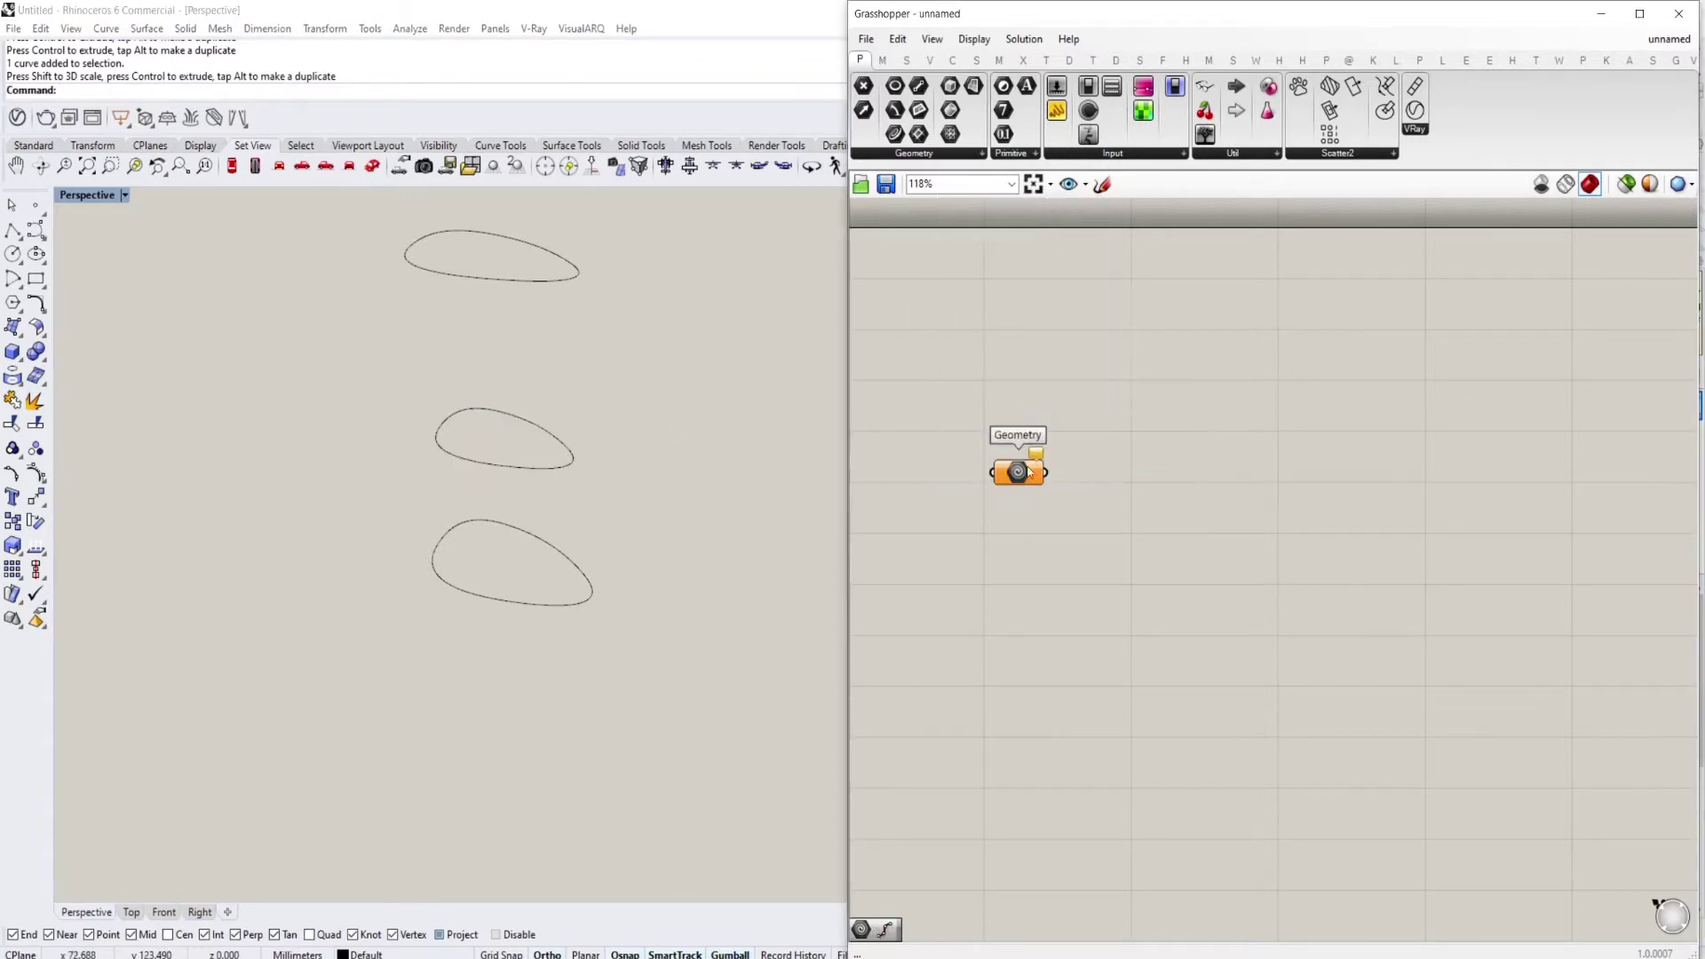
scroll(1015, 515, "up", 2)
double_click(1006, 590)
key("Escape")
Reference the three closed curves from bottom to top in the Geometry parameter
right_click(1015, 463)
left_click(1122, 703)
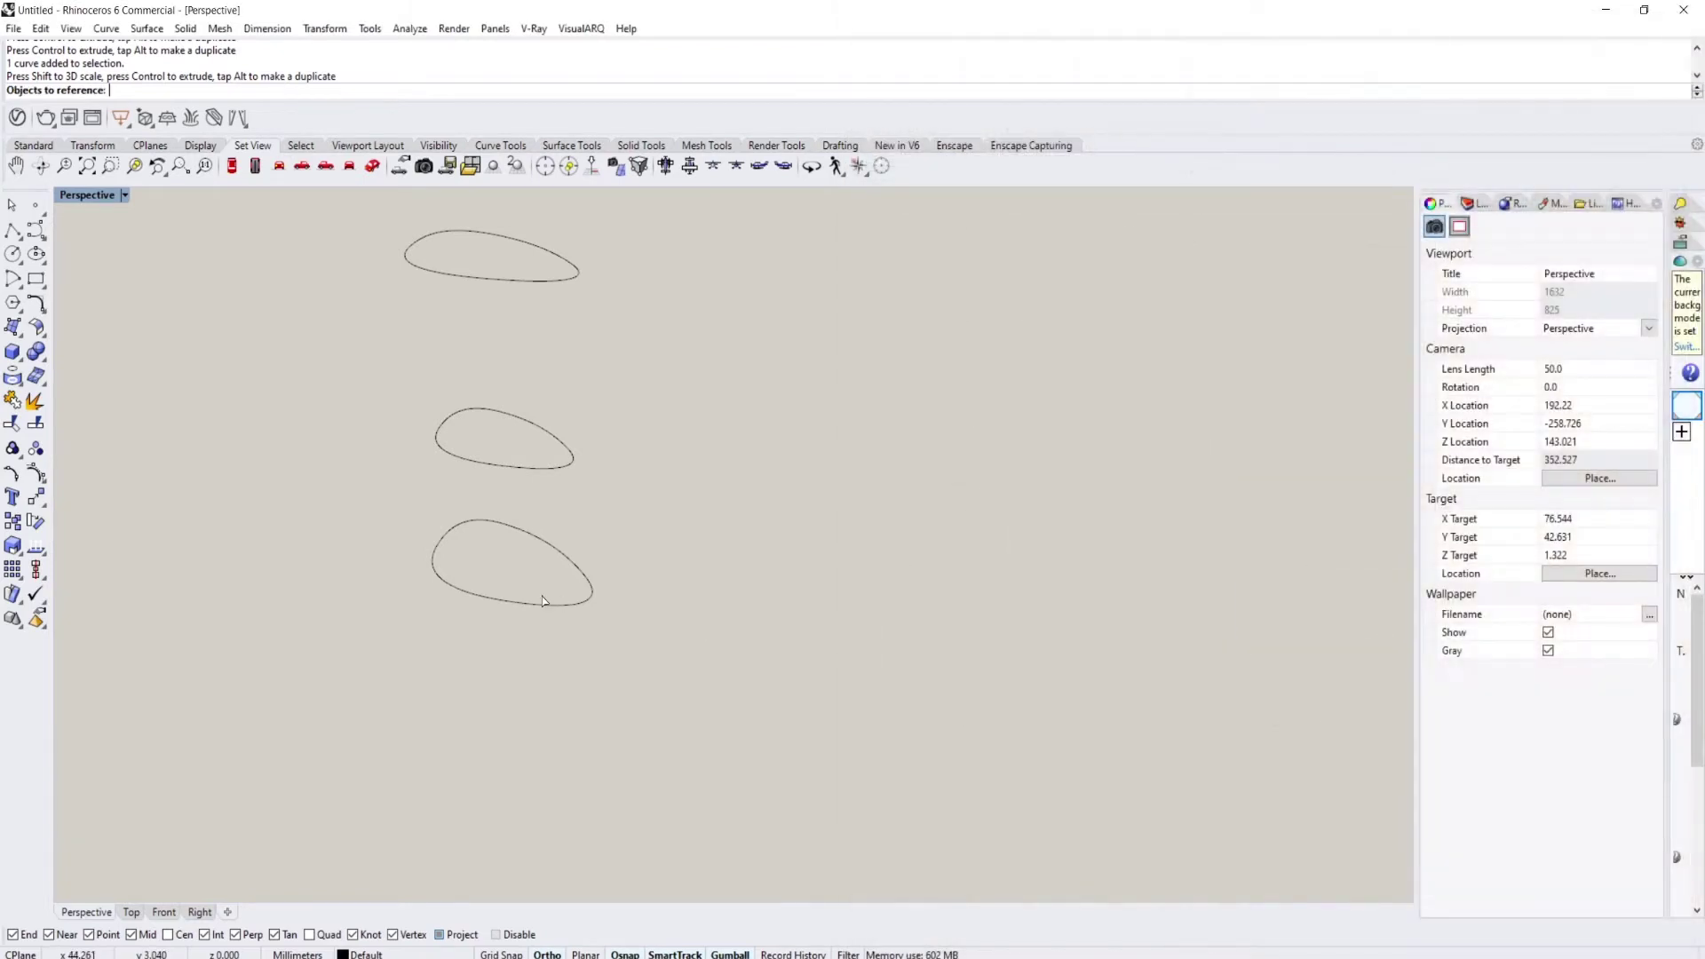
left_click(499, 521)
left_click(506, 467)
left_click(480, 281)
key("Return")
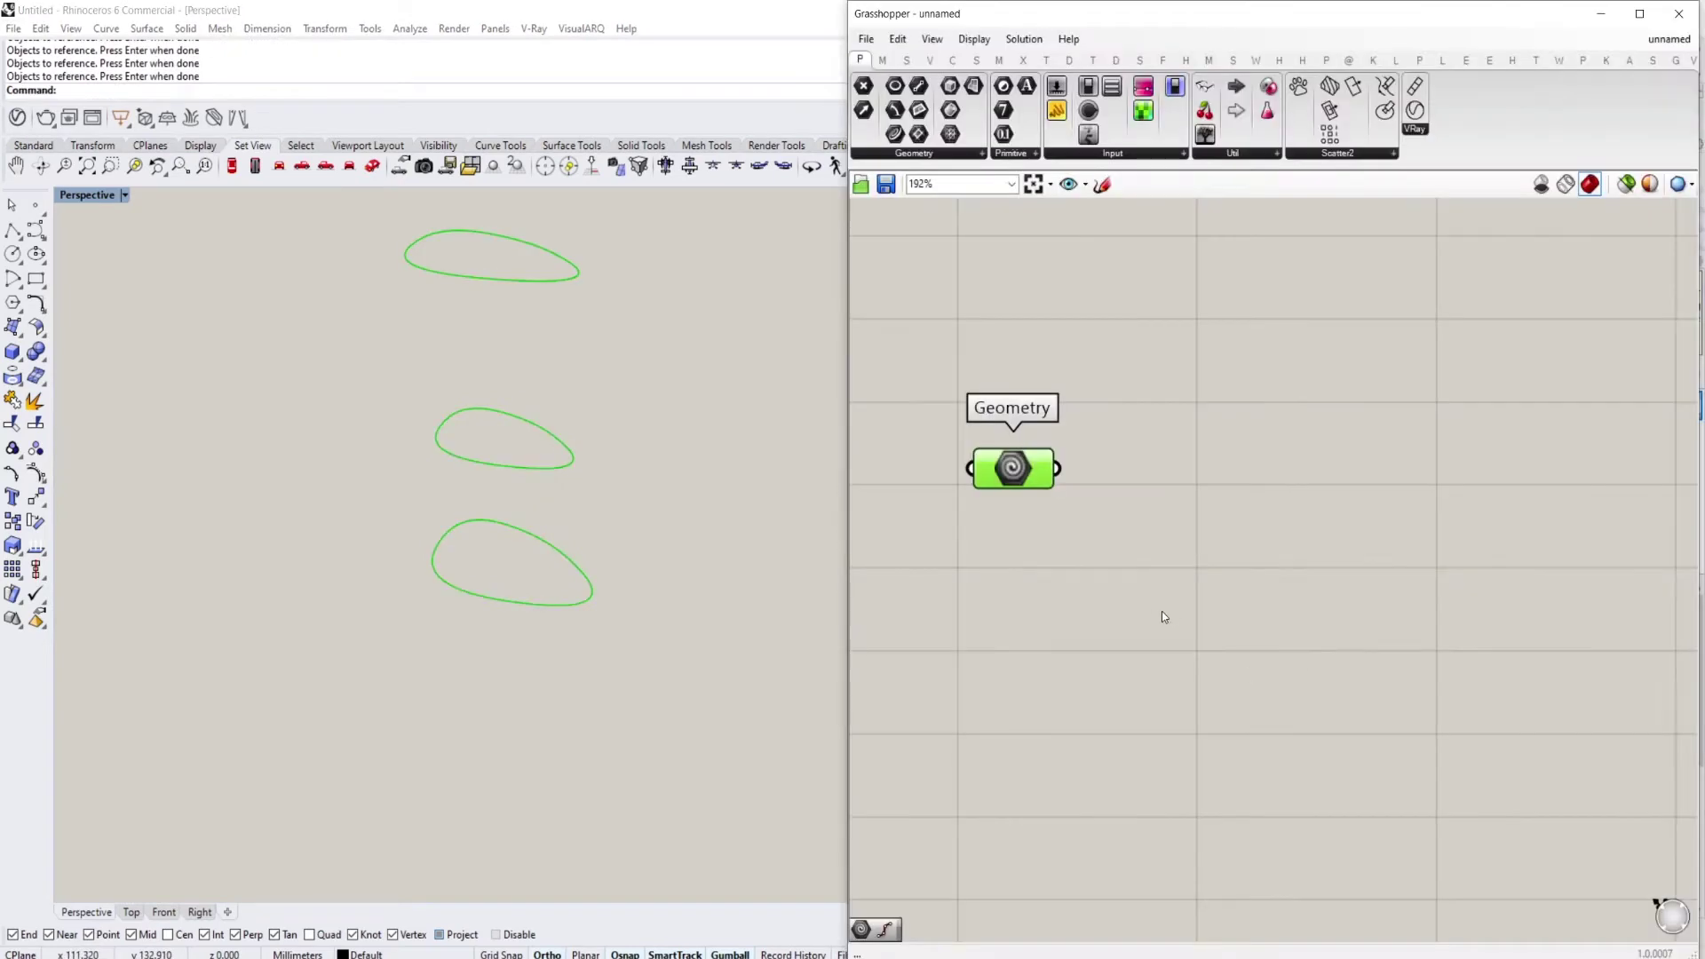
right_click_drag(432, 553, 561, 500)
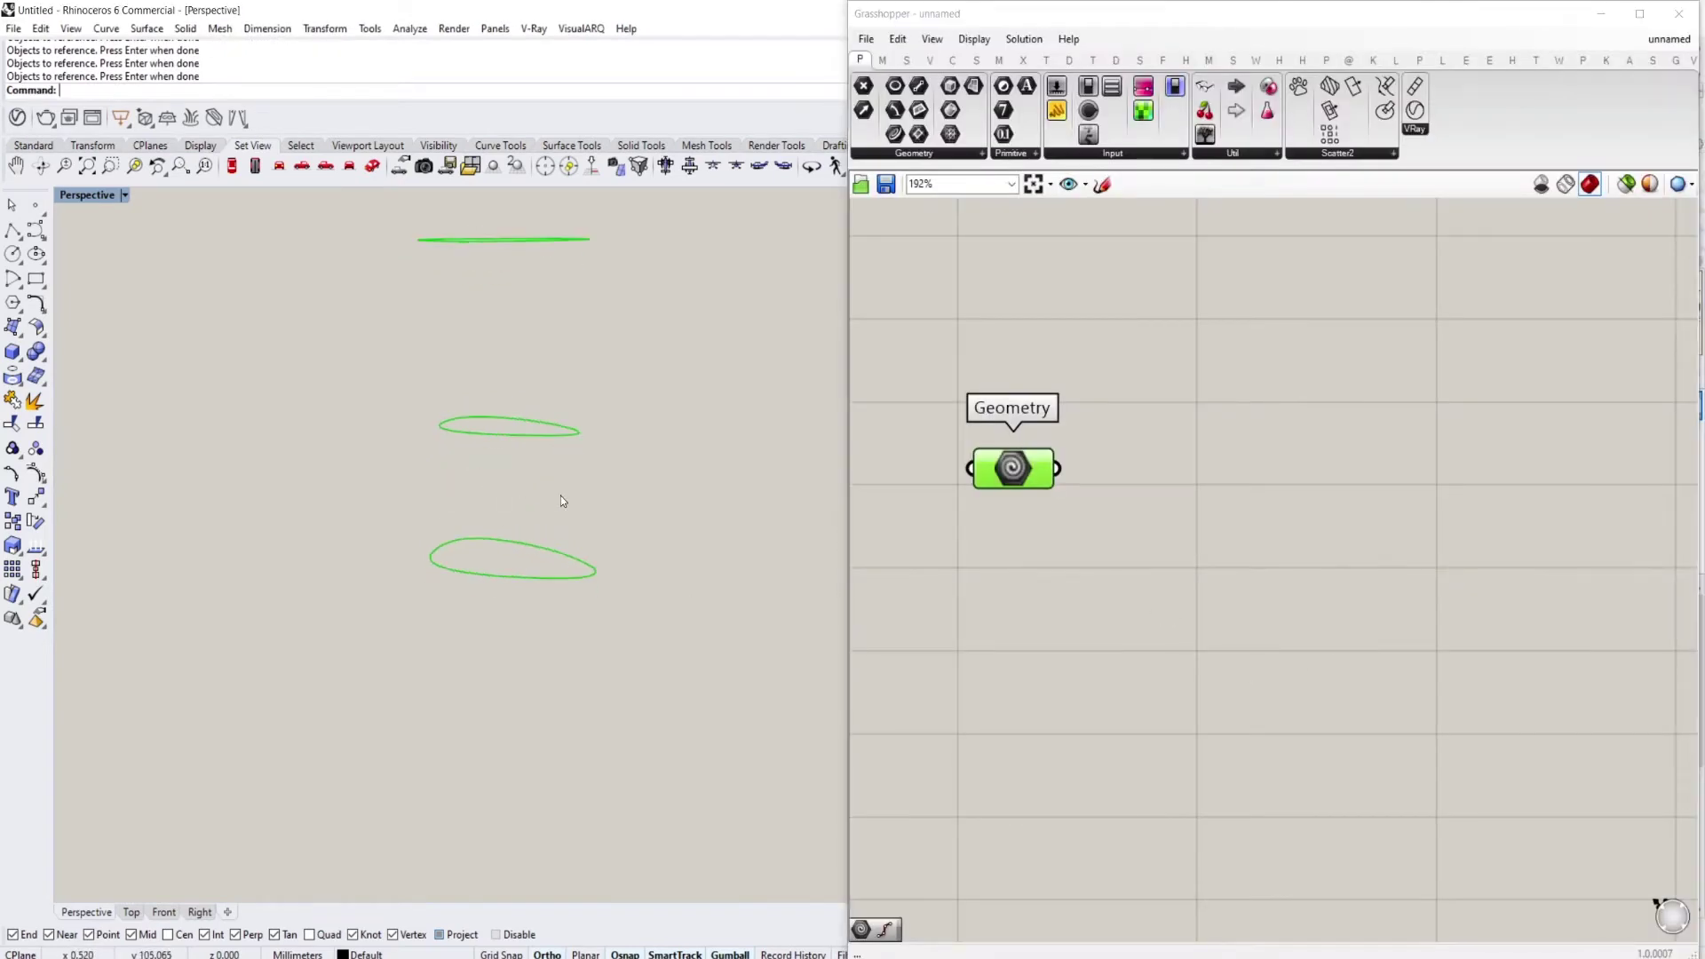
Add a Loft component beside the Geometry parameter and feed the referenced curves into its Curves input
double_click(1121, 551)
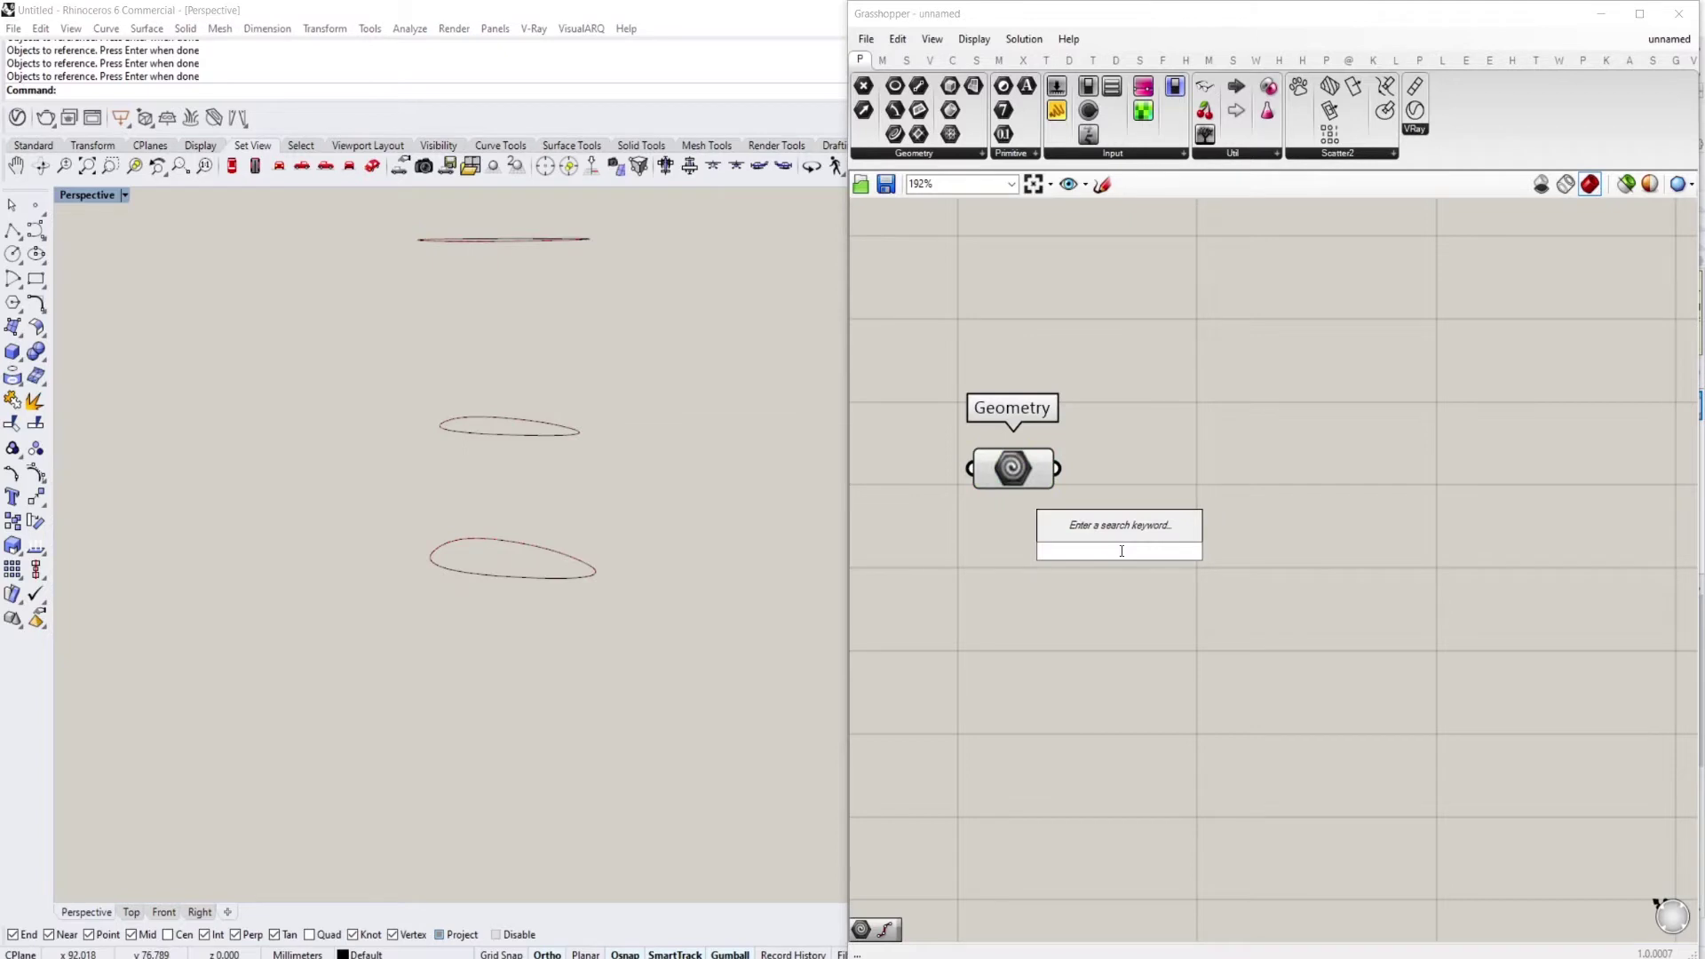
type("loft")
key("Return")
left_click_drag(1124, 559, 1270, 502)
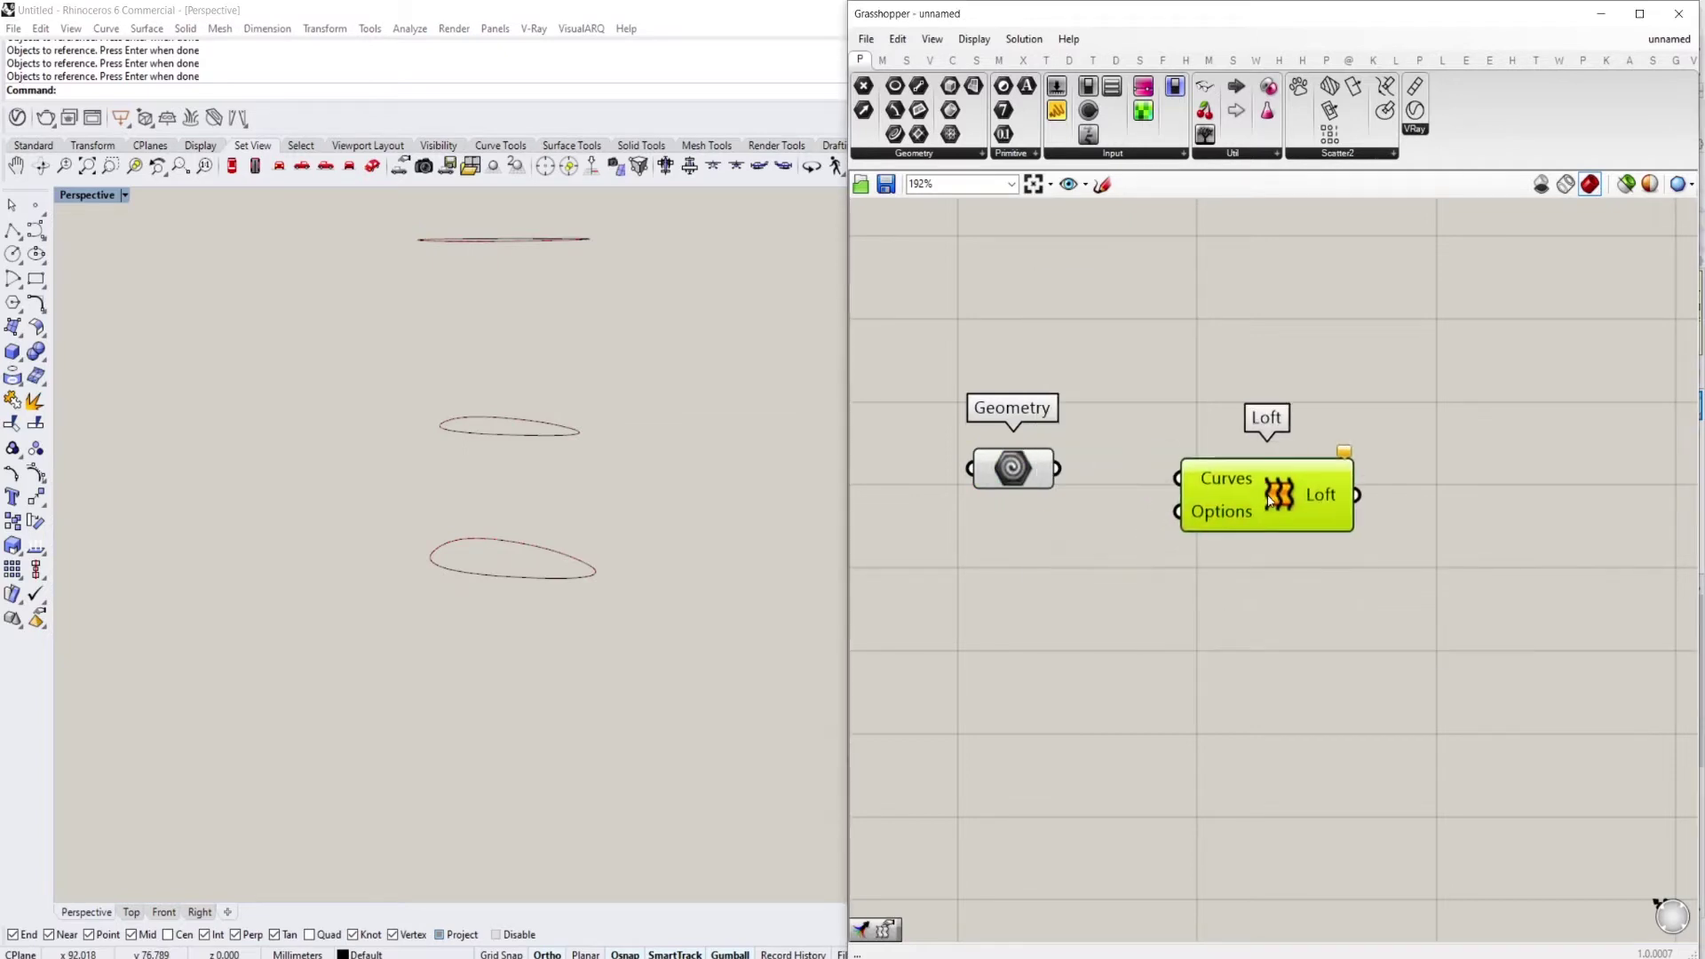
left_click_drag(1059, 469, 1179, 479)
left_click_drag(1213, 491, 1232, 504)
Scale down the middle profile curve to narrow the waist of the lofted surface
right_click_drag(480, 502, 626, 533)
scroll(626, 533, "up", 5)
scroll(656, 519, "down", 5)
left_click_drag(713, 458, 613, 546)
right_click_drag(613, 546, 550, 540)
left_click_drag(448, 492, 467, 492)
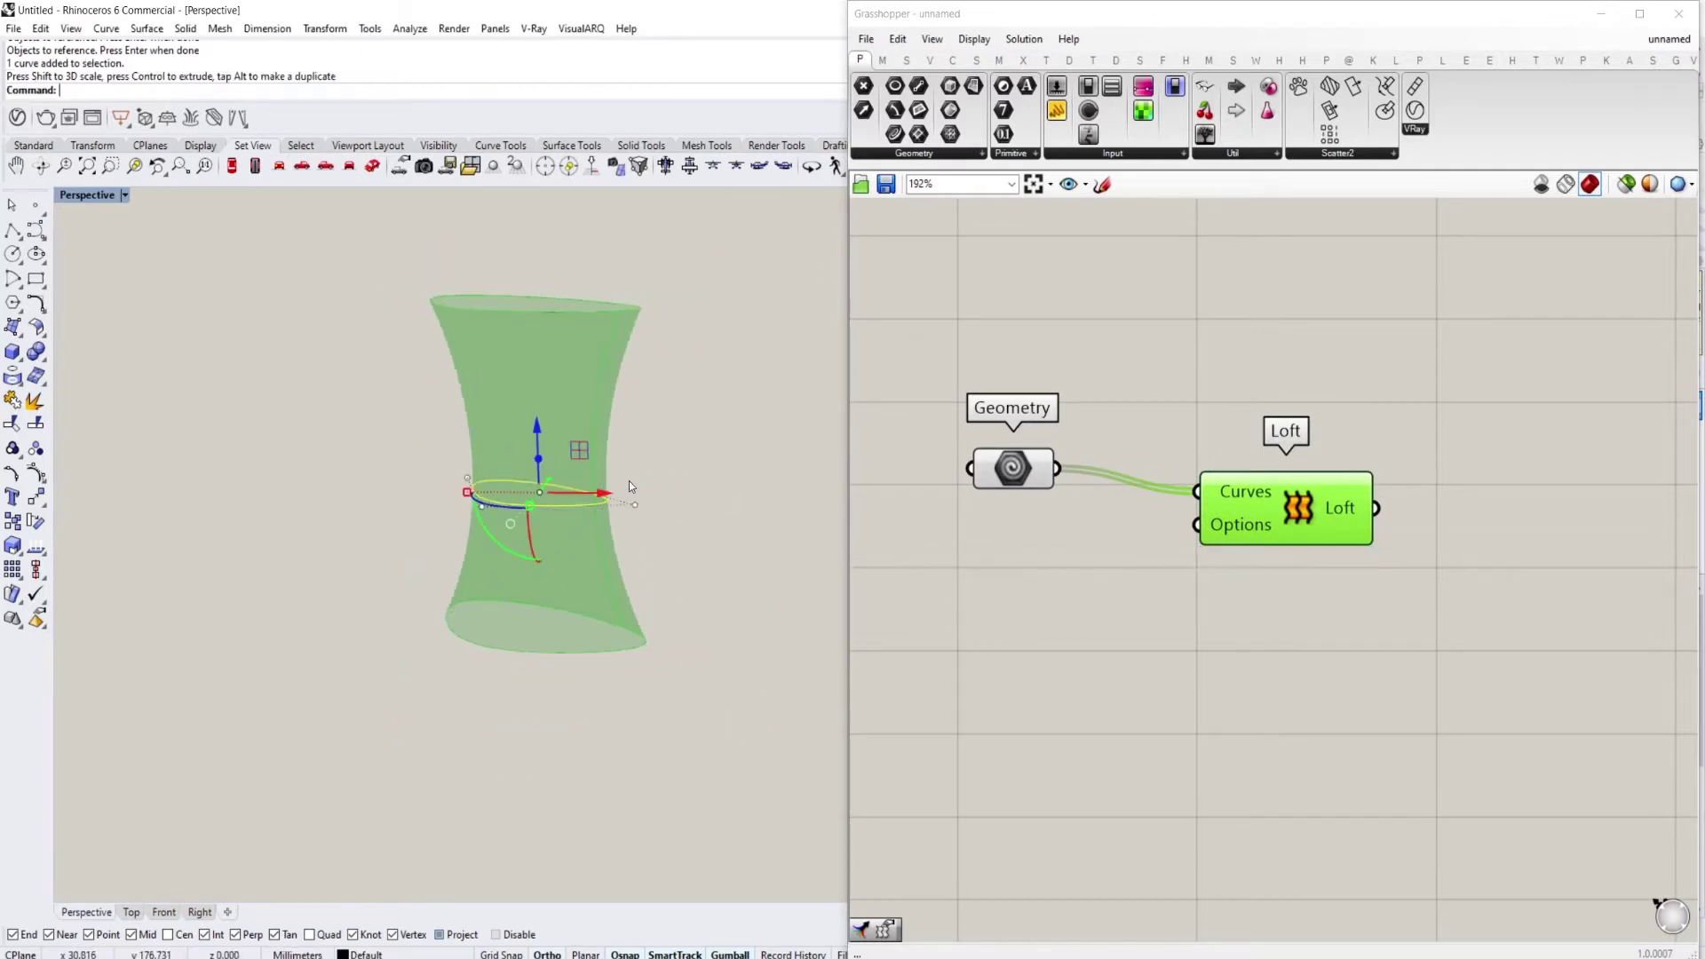
Sketch the lofted surface's outline on the canvas below the components with solid black freehand lines
scroll(1465, 545, "down", 2)
scroll(1381, 513, "down", 2)
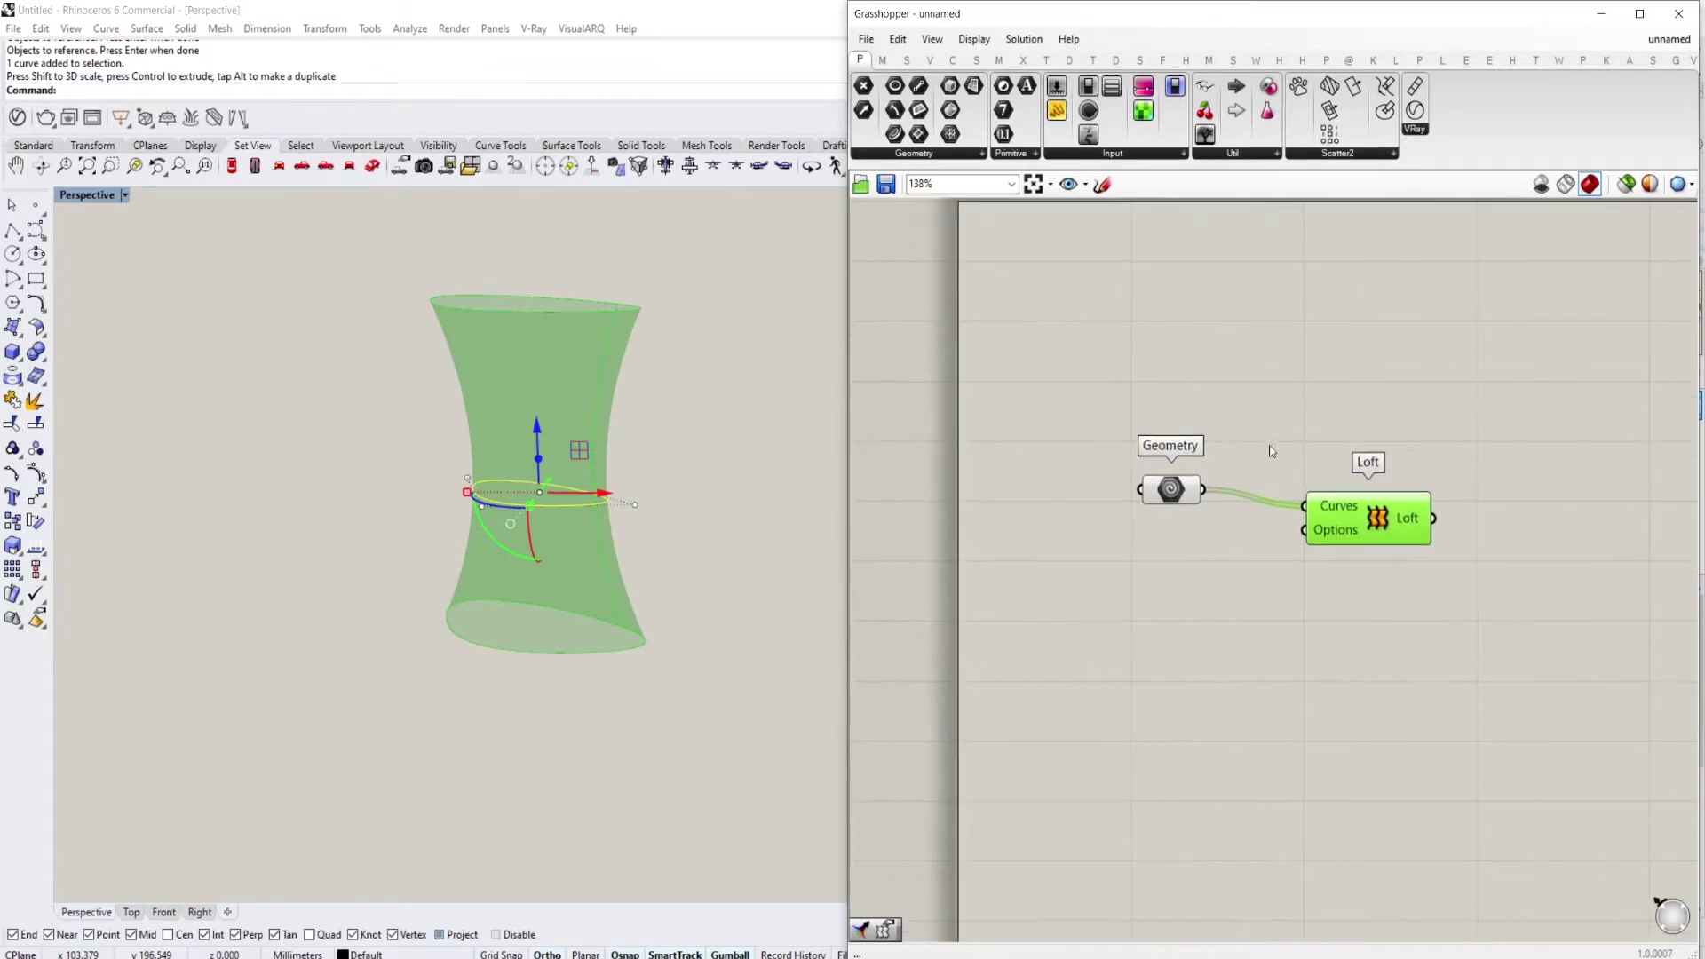
left_click(1102, 184)
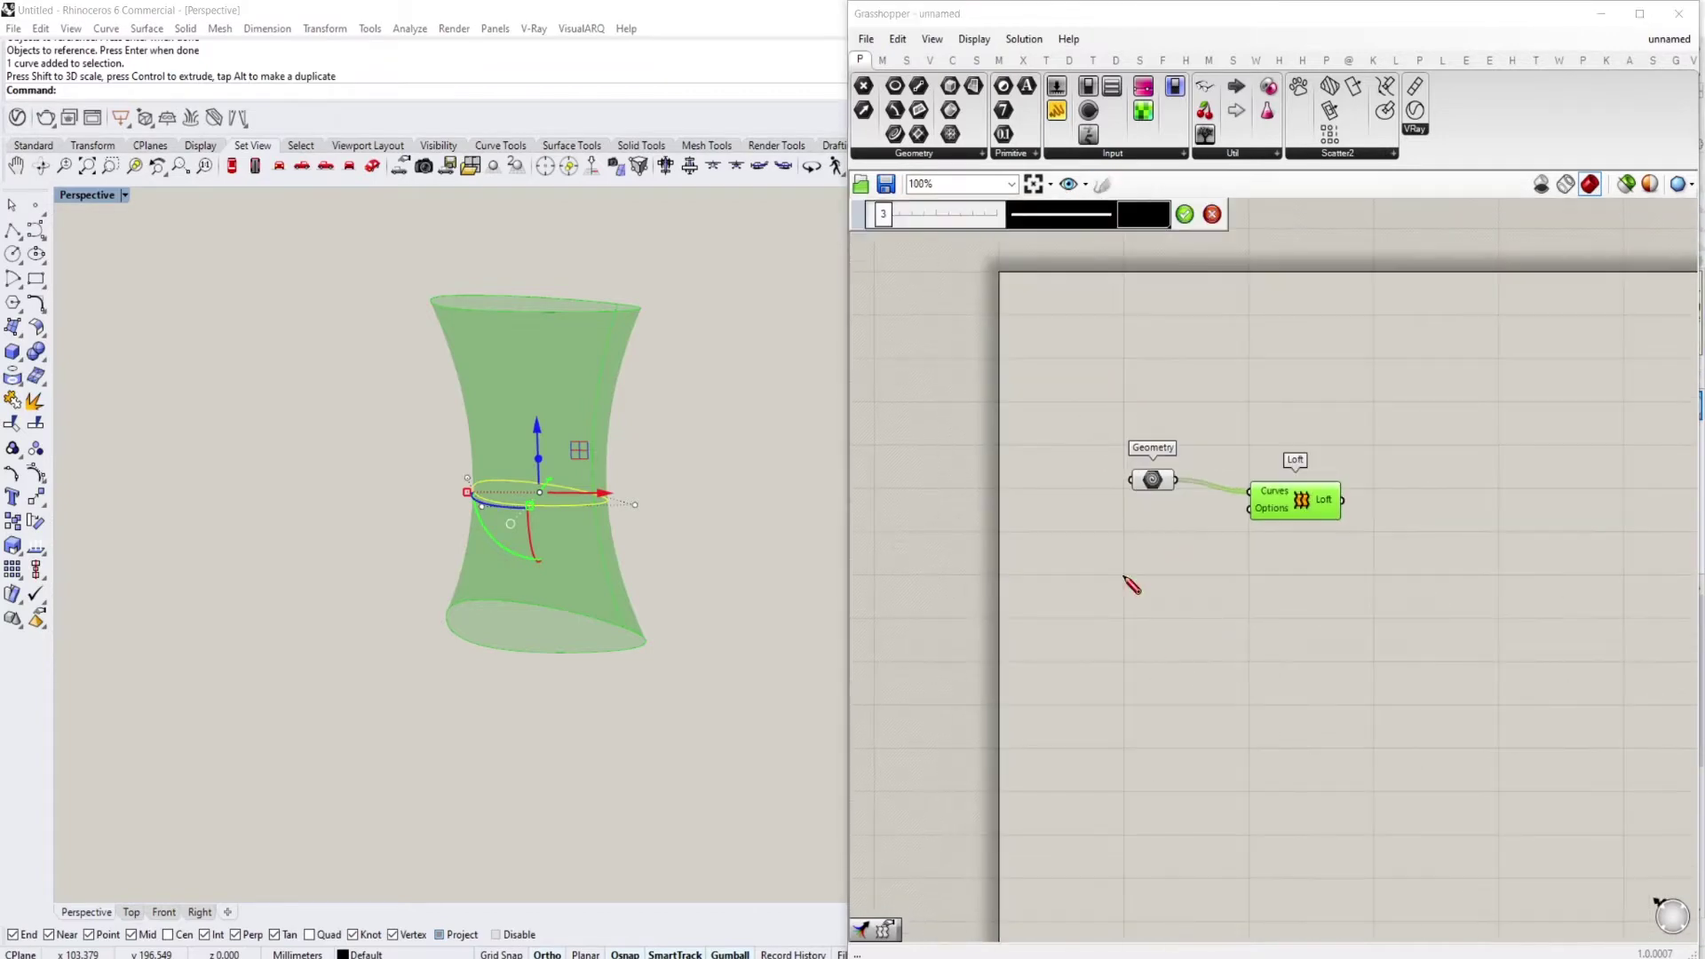
scroll(1101, 628, "up", 2)
scroll(1126, 540, "down", 5)
scroll(1148, 608, "up", 4)
mouse_move(1058, 451)
left_mouse_down()
mouse_move(1059, 501)
mouse_move(966, 754)
left_mouse_up()
left_click_drag(1324, 451, 1242, 835)
left_click_drag(1067, 471, 1330, 469)
left_click_drag(1009, 753, 1242, 833)
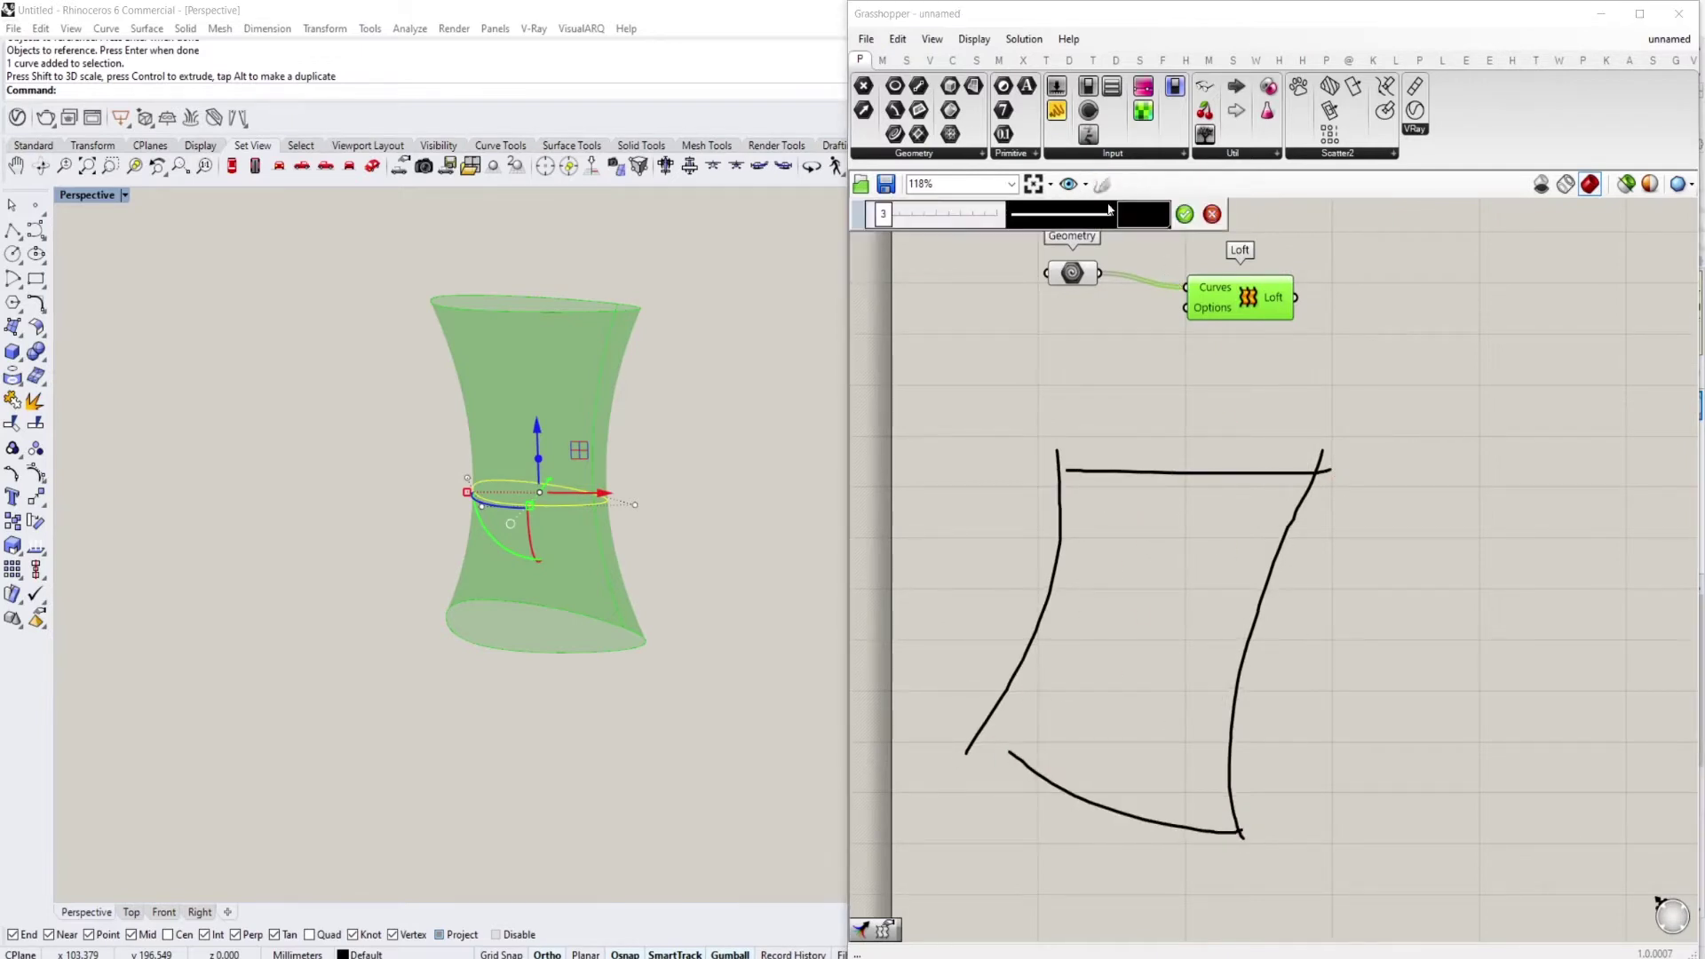
Draw dotted lines running down the sketched surface and short solid arrows pointing from one toward the next
left_click(1052, 221)
left_click(1085, 253)
left_click_drag(1105, 477, 1015, 790)
mouse_move(1163, 477)
left_mouse_down()
mouse_move(1082, 784)
mouse_move(1147, 790)
left_mouse_up()
left_click_drag(1288, 429, 1237, 706)
scroll(1217, 532, "down", 2)
scroll(1364, 541, "up", 5)
scroll(1096, 499, "down", 2)
scroll(999, 400, "up", 4)
scroll(1081, 441, "down", 4)
scroll(1055, 453, "up", 1)
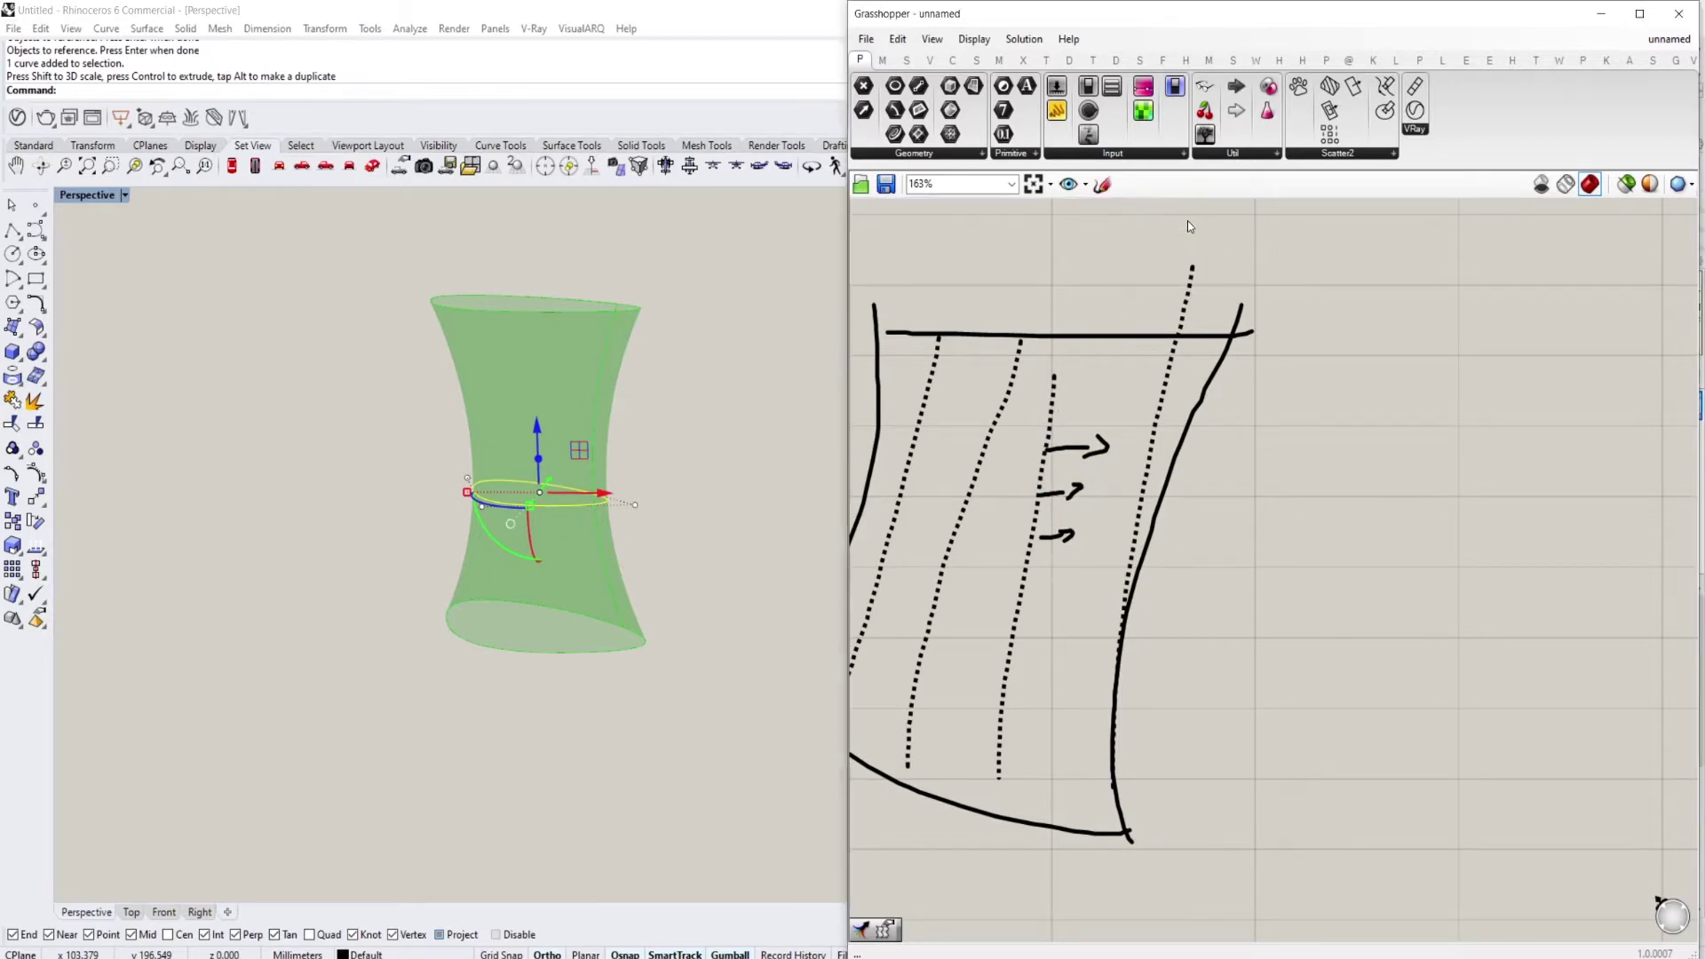
Cross out the short arrows in the surface sketch with a red X
left_click(1145, 220)
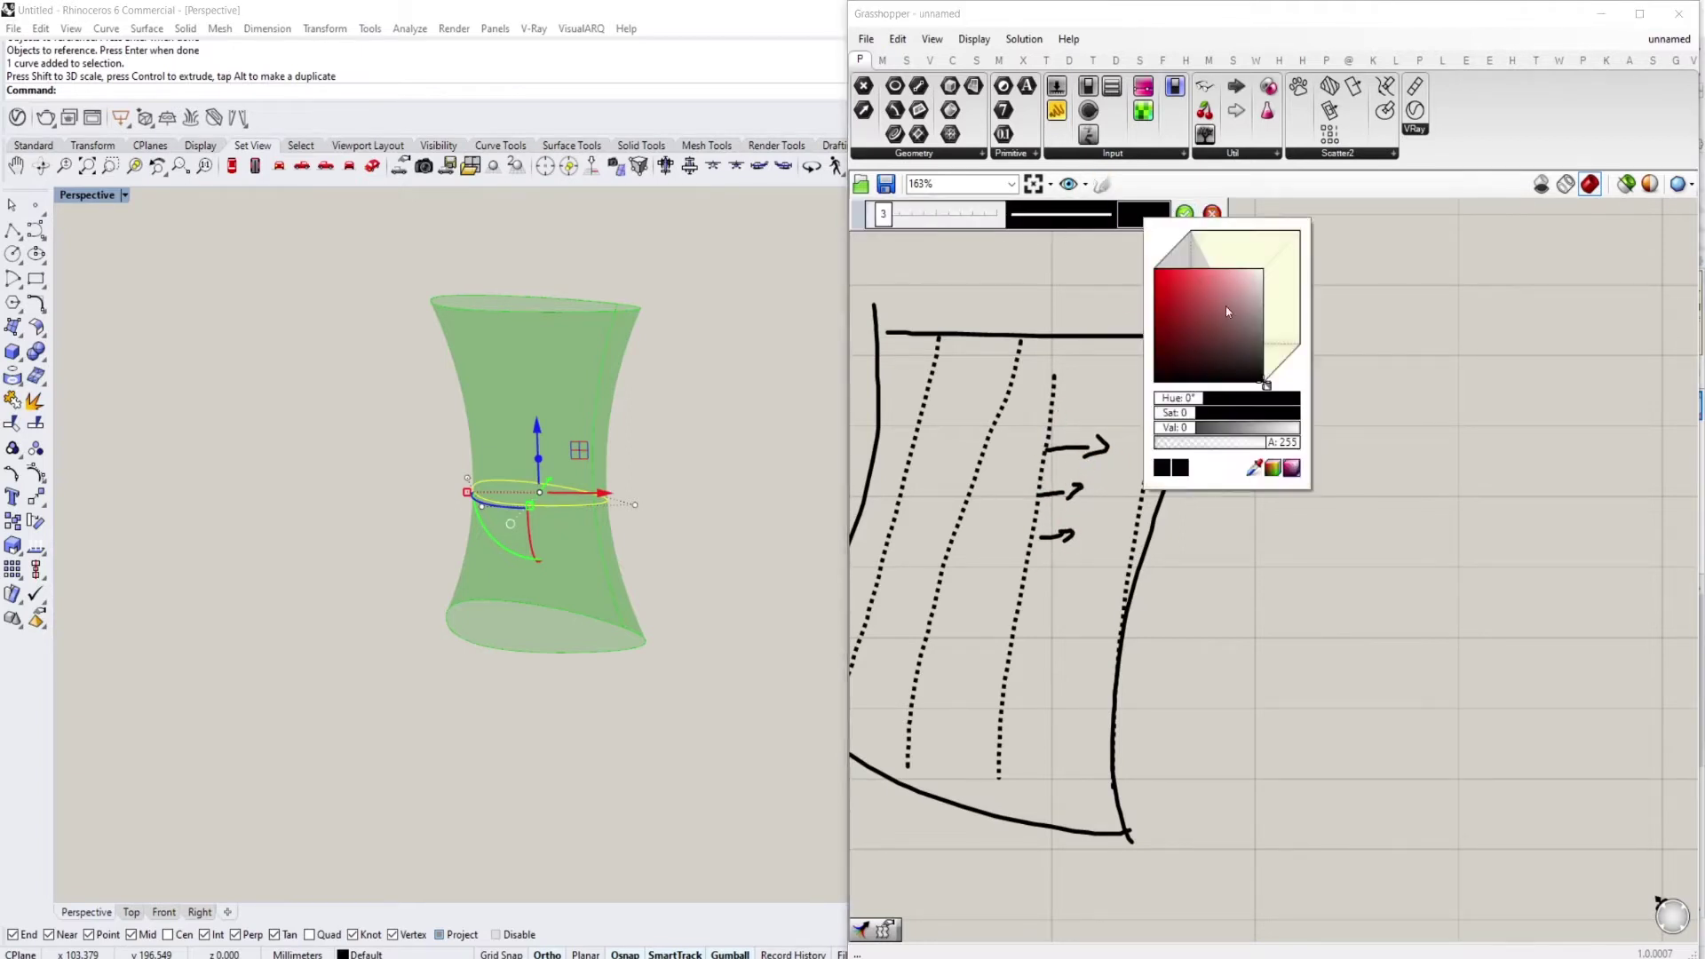
left_click(1193, 277)
mouse_move(1121, 418)
left_mouse_down()
mouse_move(1030, 611)
mouse_move(1085, 480)
mouse_move(1067, 374)
left_mouse_up()
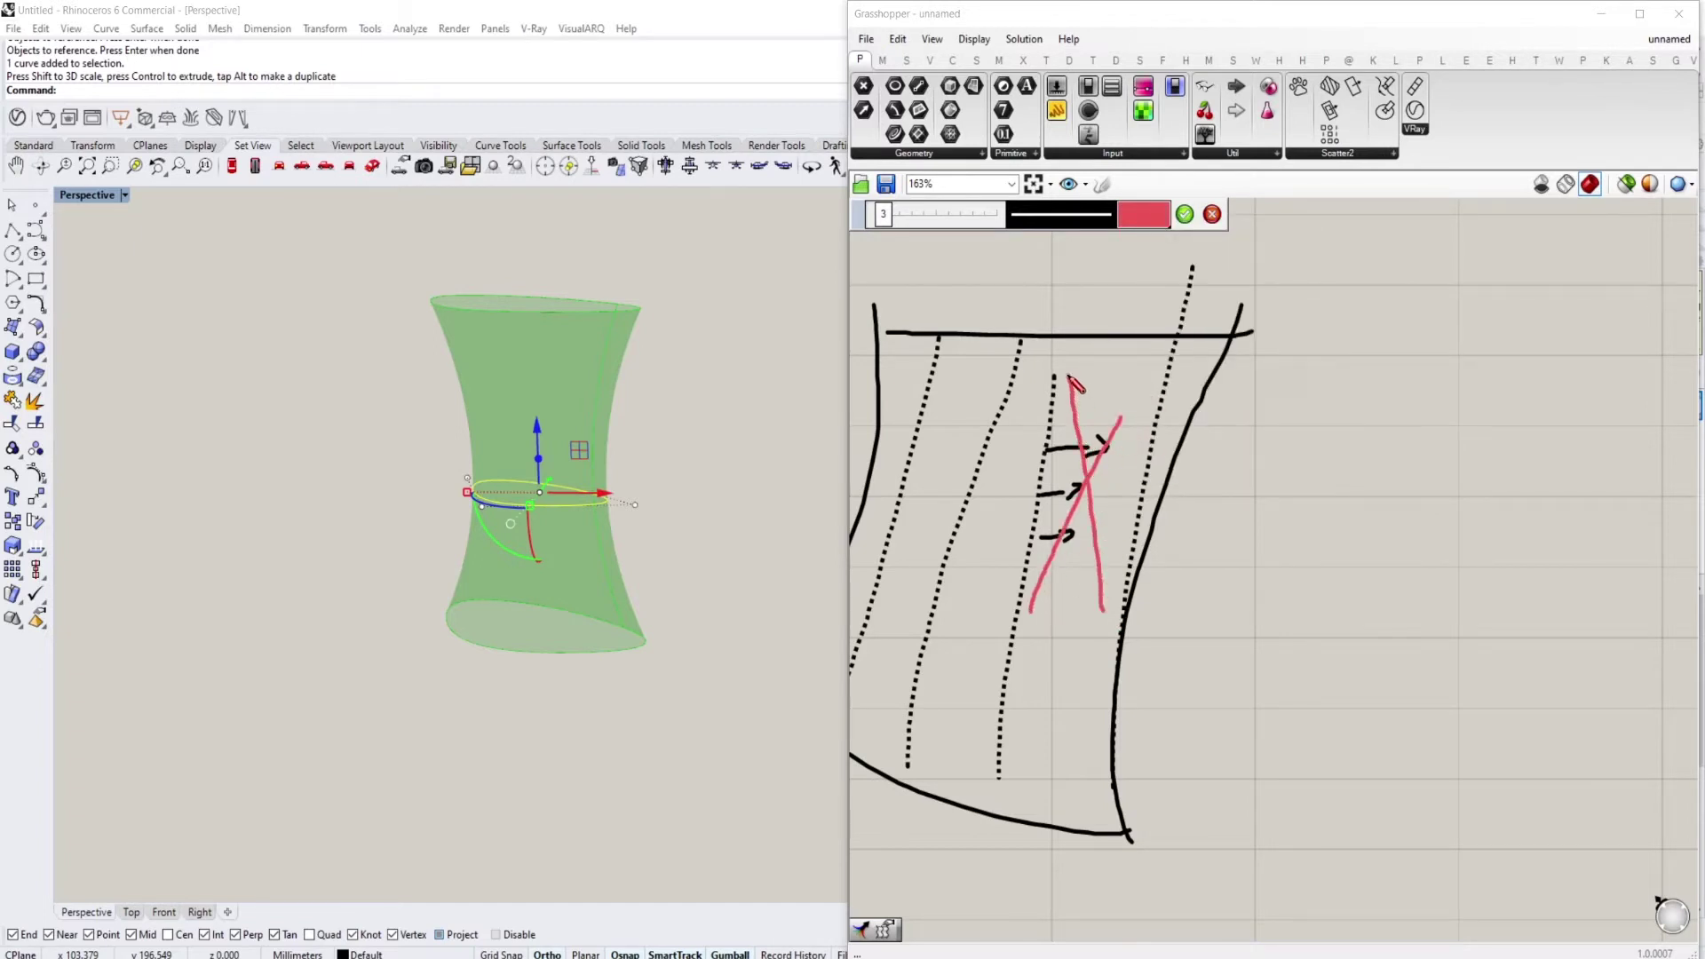
left_click(1185, 214)
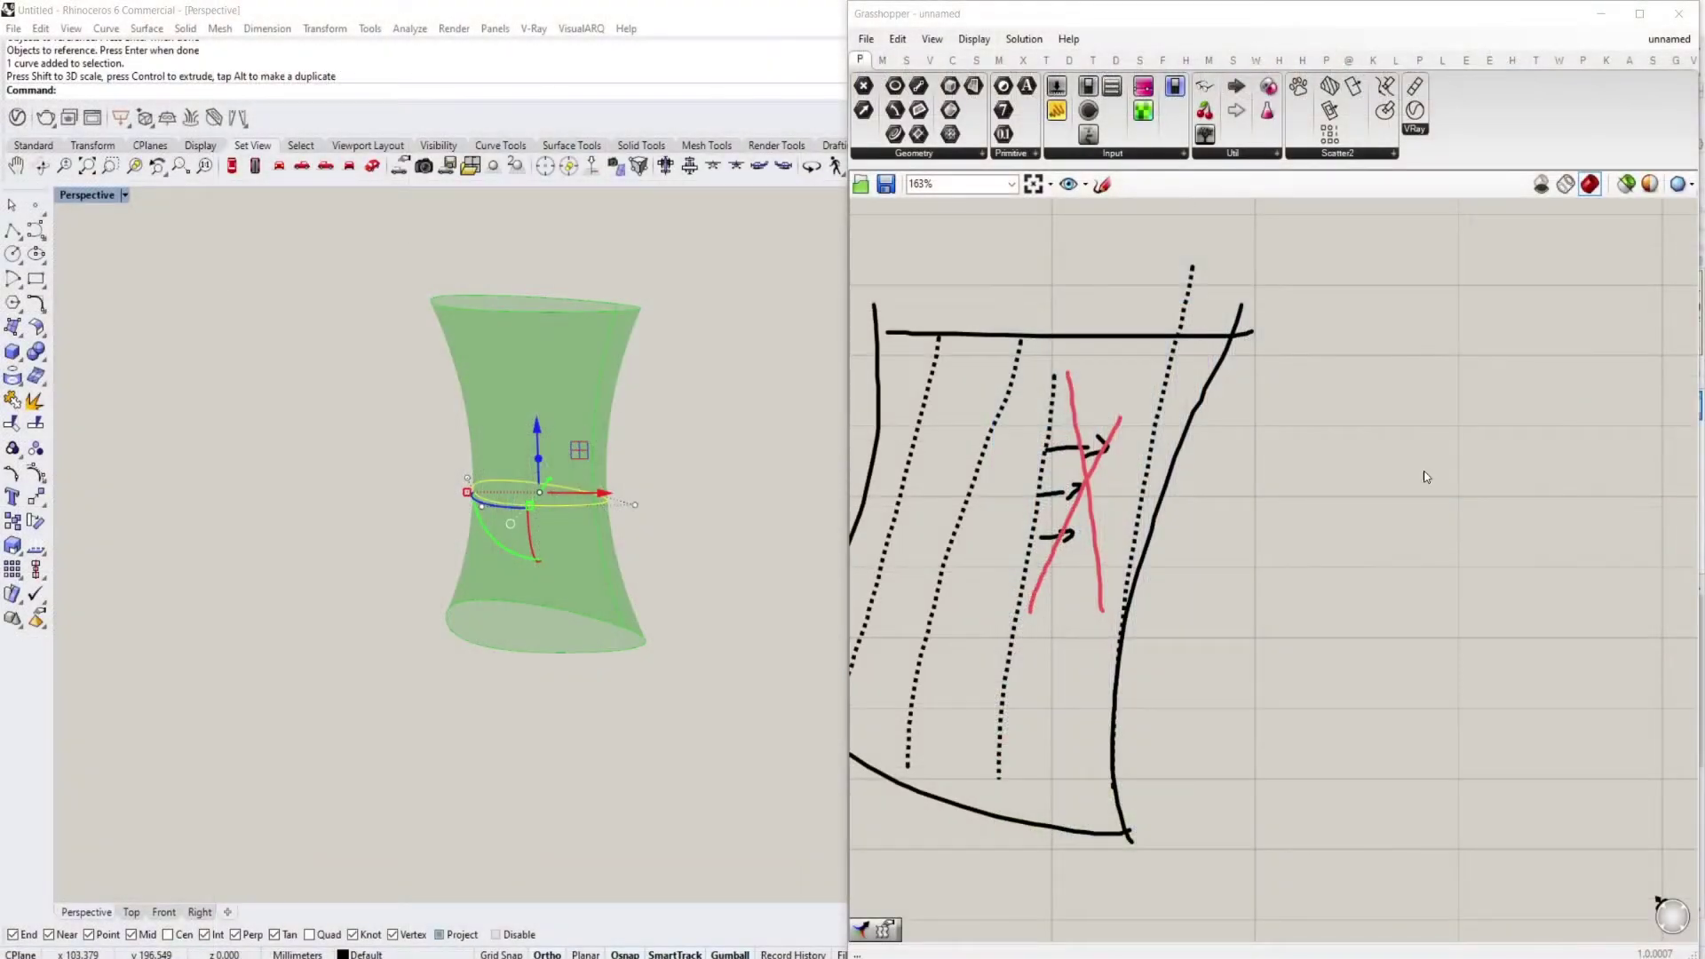
Sketch two overlapping solid black peaked lines side by side below the surface sketch
scroll(1194, 442, "down", 1)
scroll(1164, 579, "up", 3)
mouse_move(1164, 580)
right_mouse_down()
mouse_move(1226, 453)
mouse_move(1291, 410)
right_mouse_up()
left_click(1102, 185)
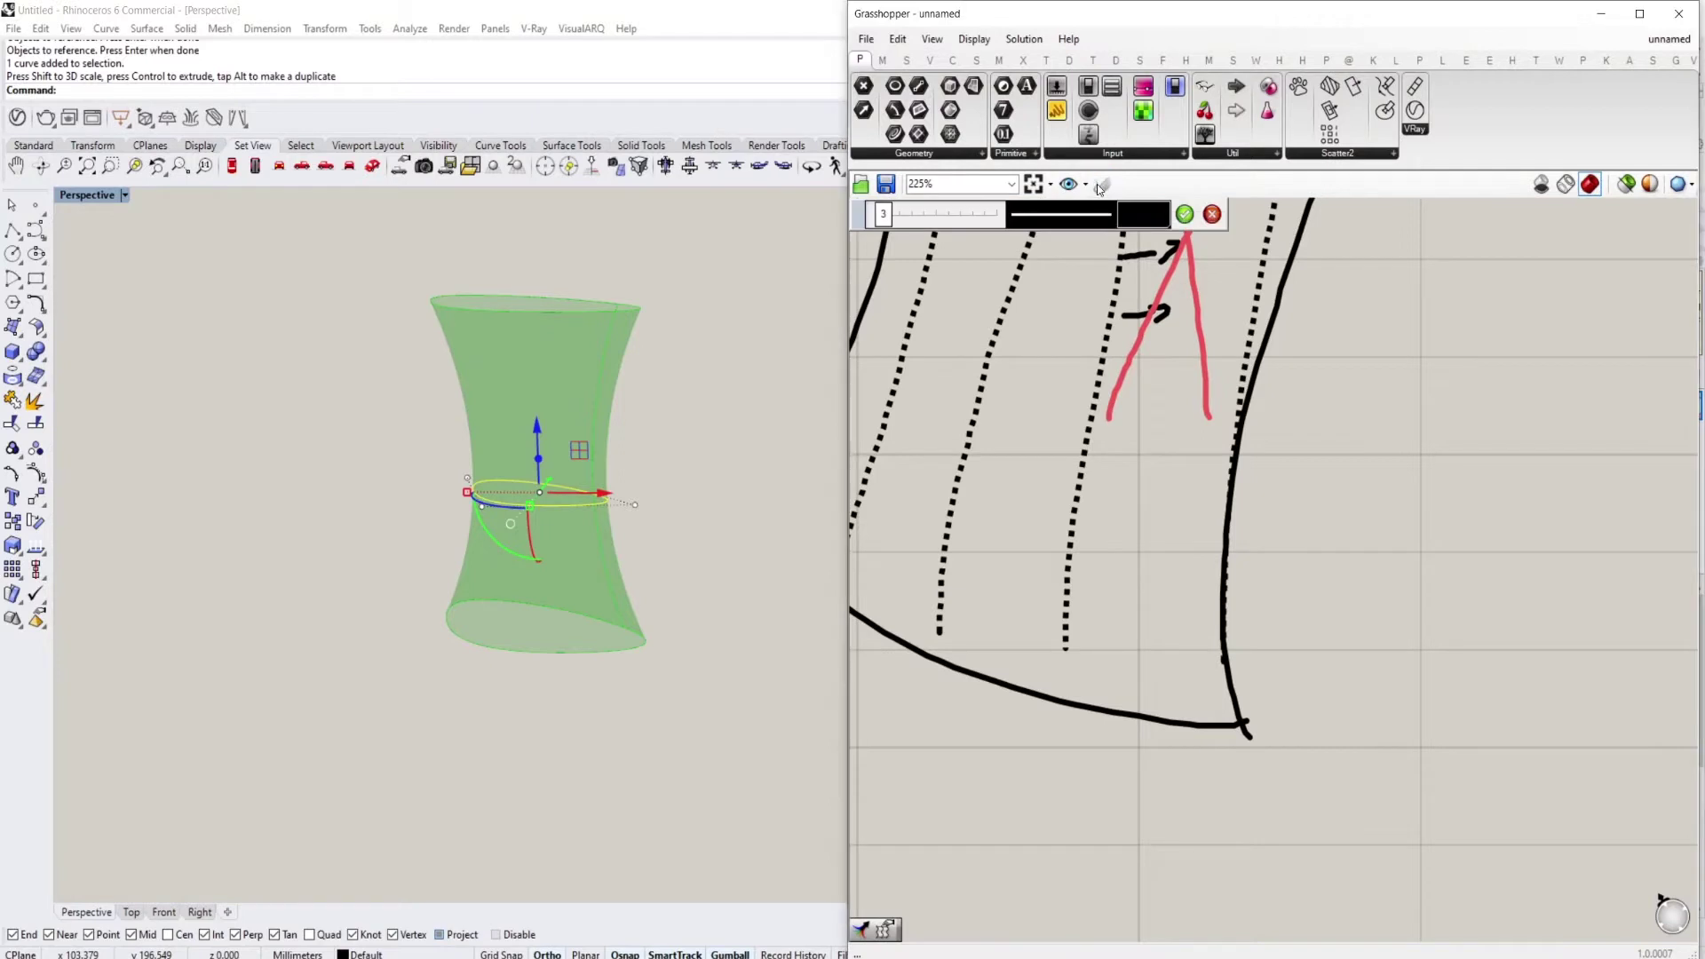
scroll(1116, 386, "down", 4)
right_click_drag(1116, 568, 1128, 266)
scroll(981, 637, "up", 2)
mouse_move(937, 648)
left_mouse_down()
mouse_move(1352, 480)
mouse_move(1704, 629)
left_mouse_up()
scroll(1142, 540, "down", 5)
scroll(1445, 630, "up", 3)
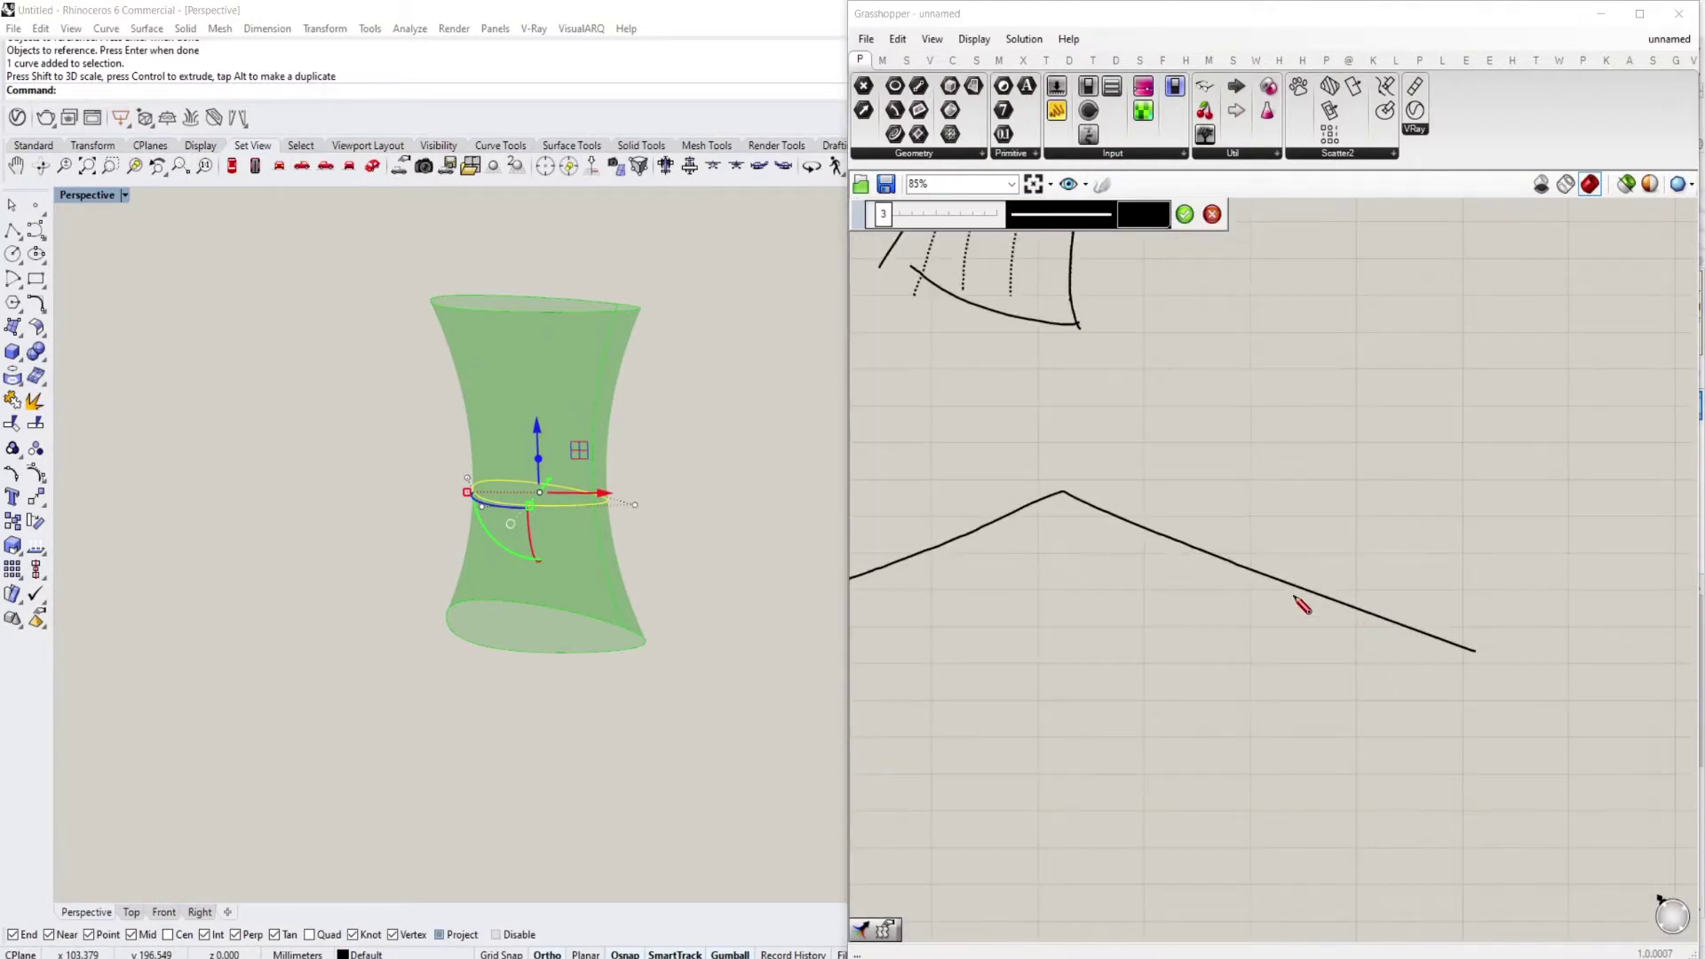
mouse_move(1315, 583)
left_mouse_down()
mouse_move(1541, 505)
mouse_move(1698, 558)
left_mouse_up()
left_click(1185, 214)
Sketch a dotted zigzag line across the solid peaks with its own peaks offset between them
left_click(1100, 183)
left_click(1018, 222)
left_click(1051, 265)
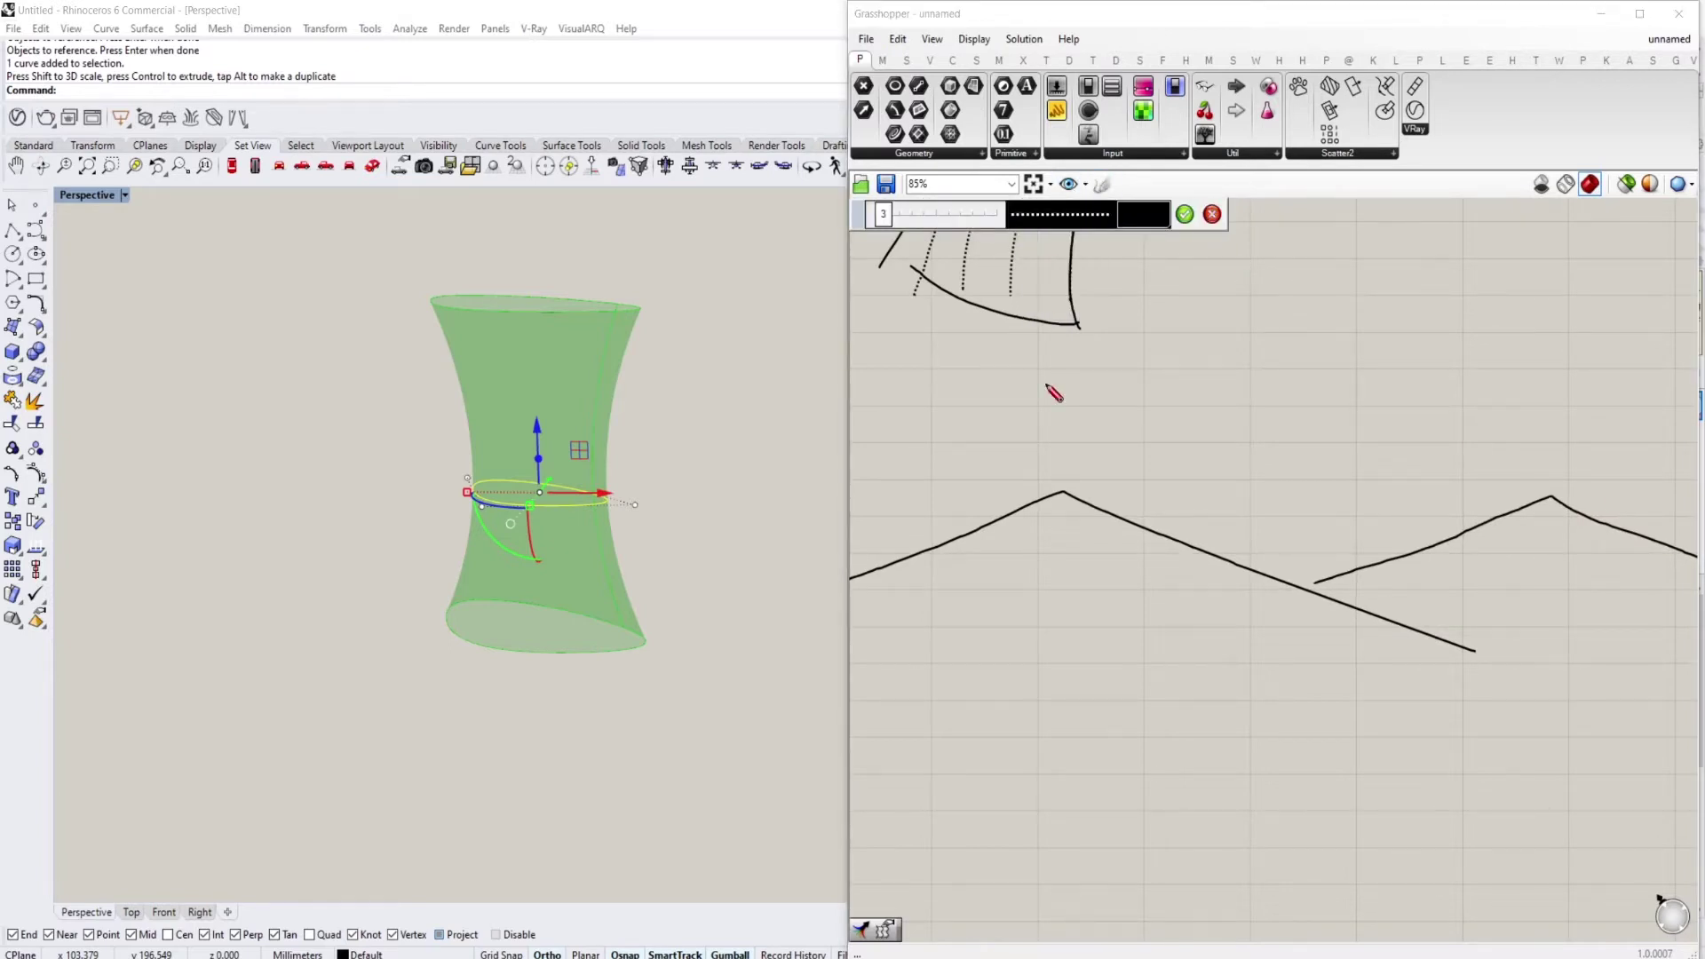
scroll(1030, 512, "down", 3)
mouse_move(1041, 537)
left_mouse_down()
mouse_move(1147, 499)
mouse_move(1339, 557)
mouse_move(1486, 478)
left_mouse_up()
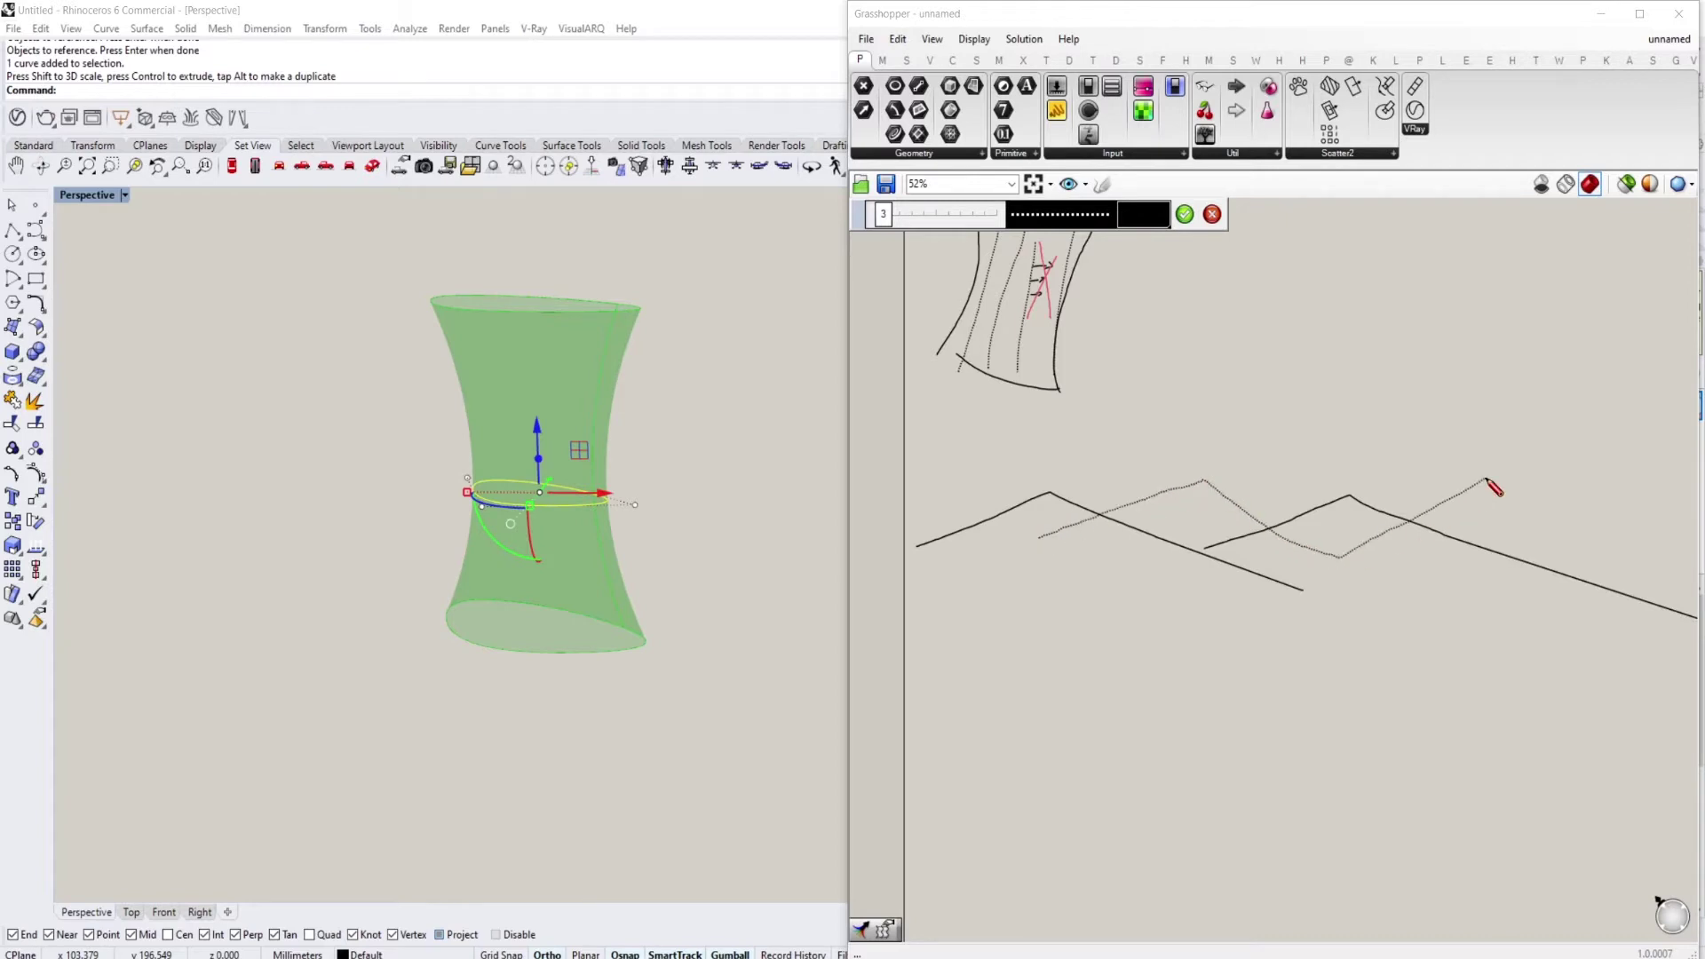
left_click(1184, 214)
Examine the sketched pattern of offset solid and dotted zigzag lines
scroll(1170, 538, "up", 2)
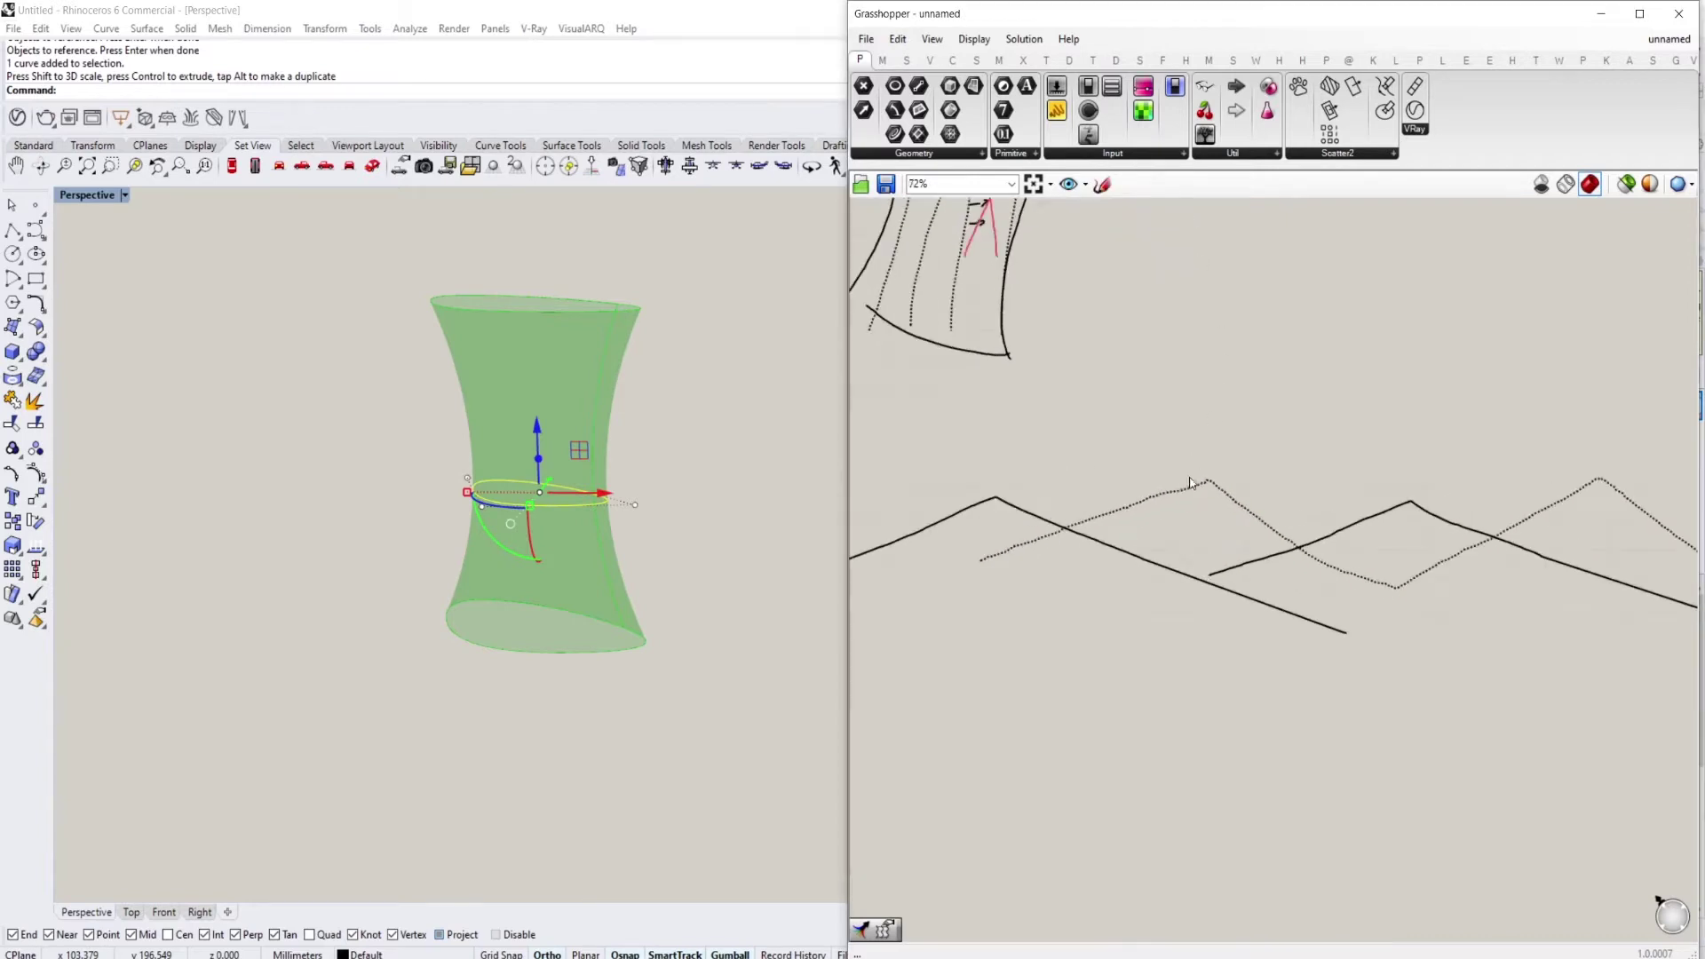
right_click_drag(1170, 540, 1160, 453)
scroll(1160, 454, "up", 2)
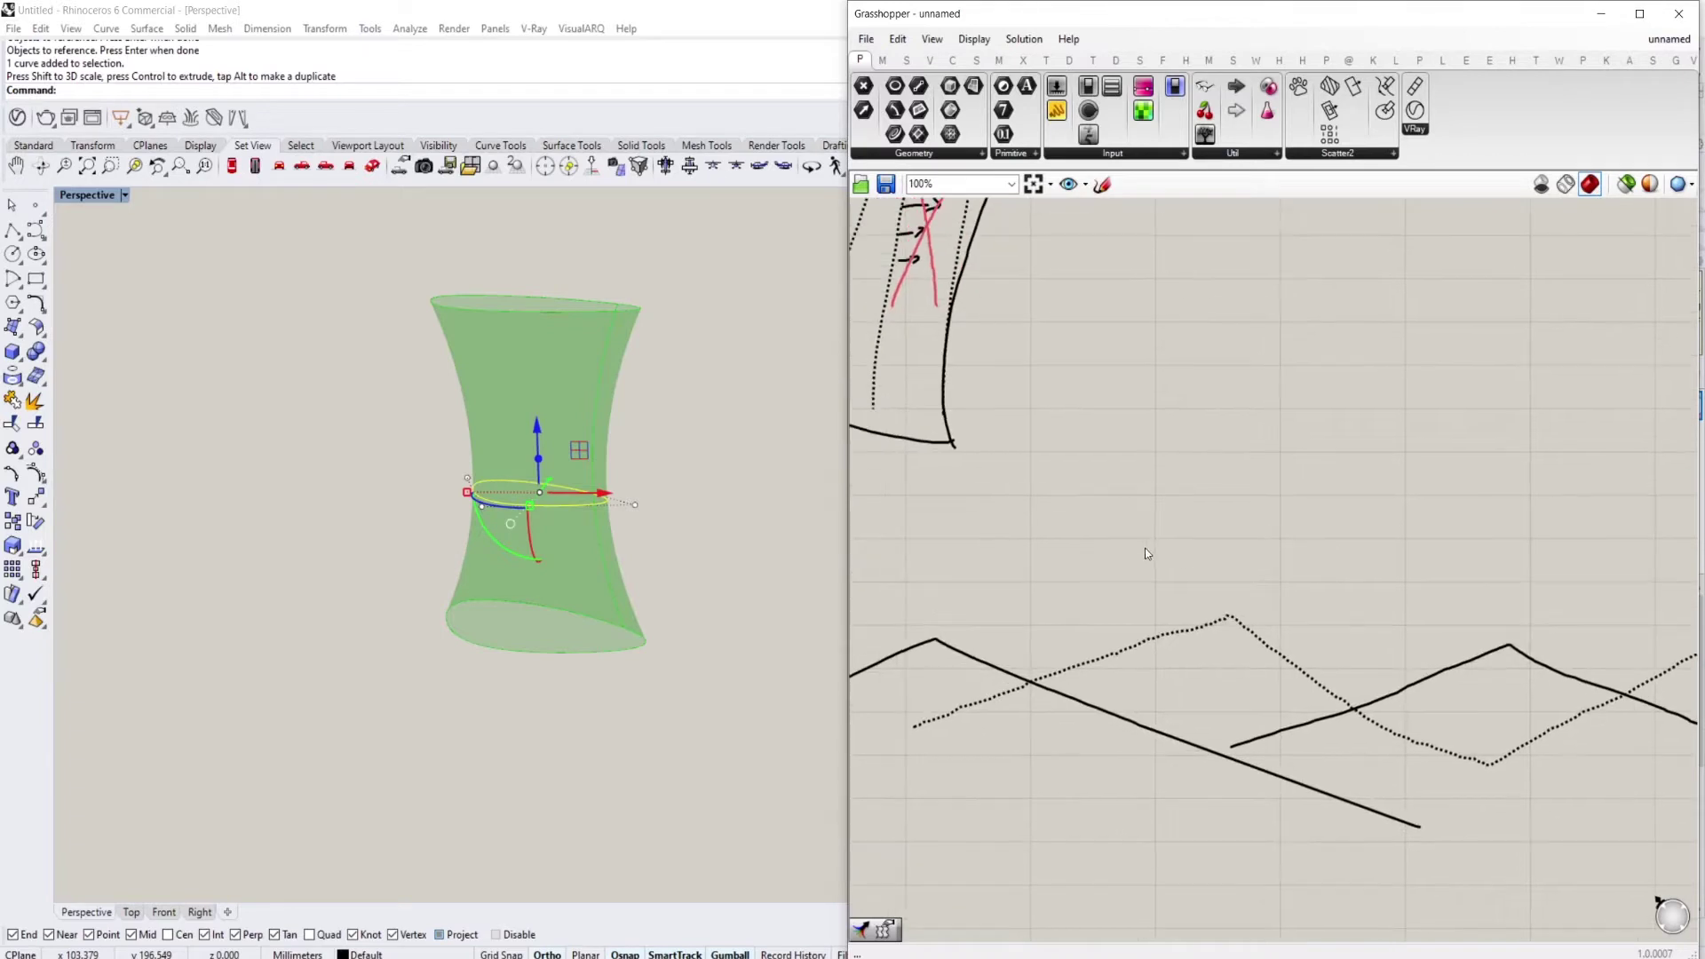
scroll(1147, 554, "down", 3)
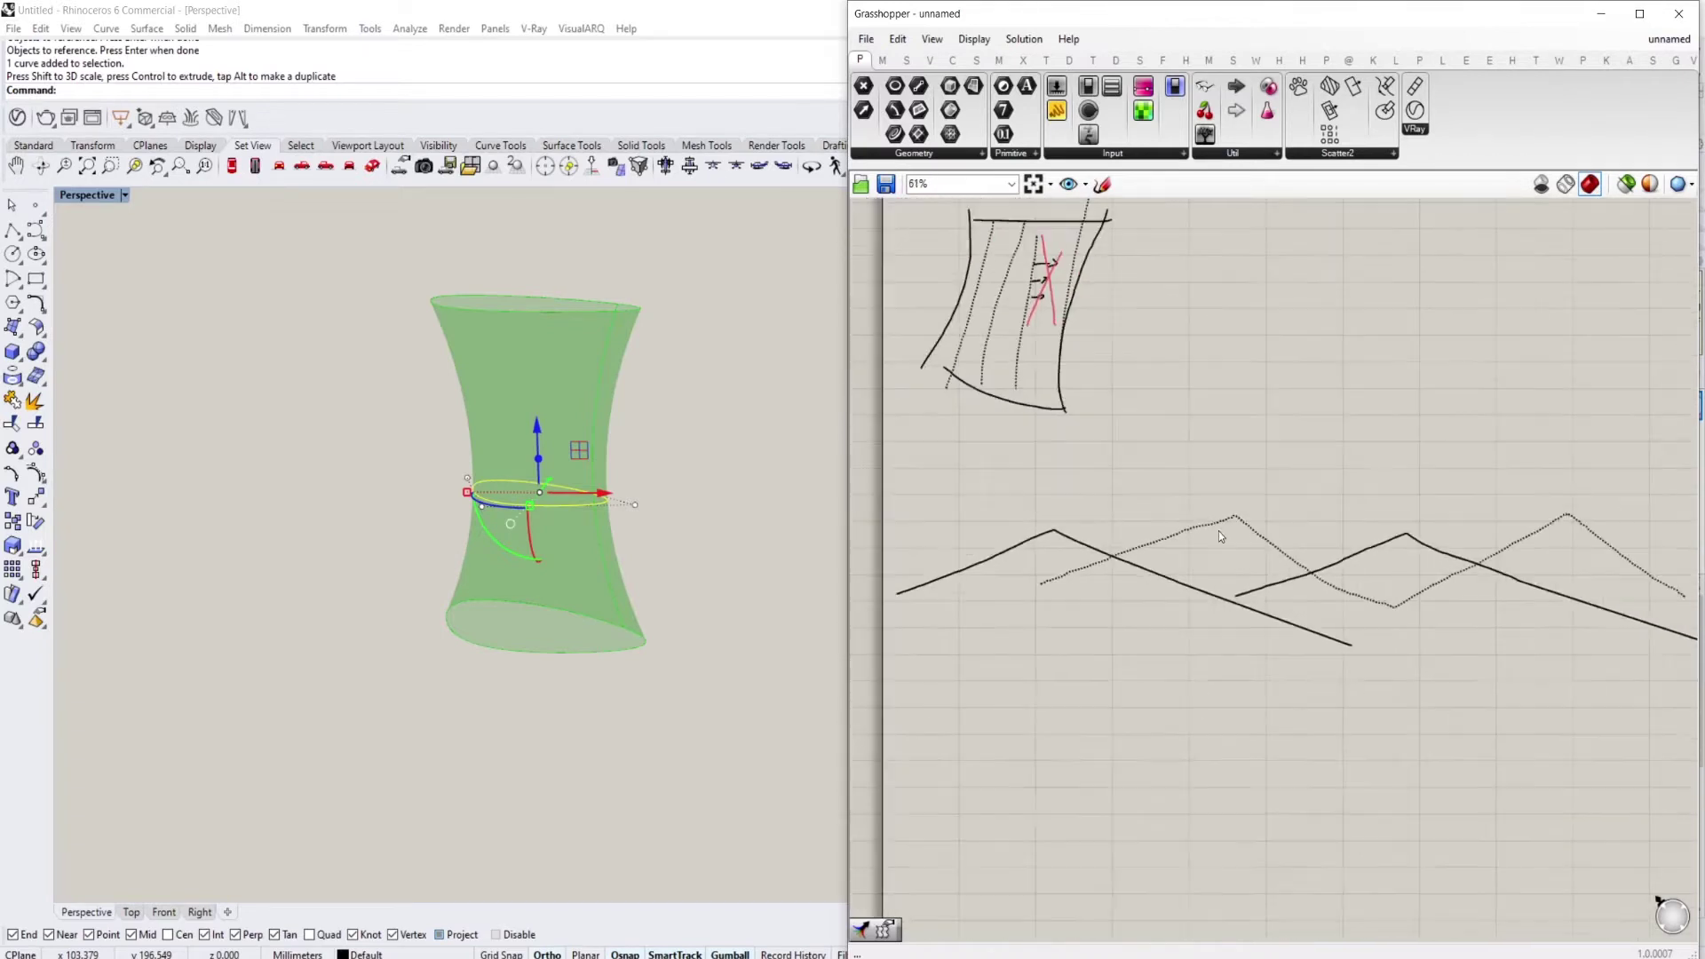
right_click_drag(1098, 611, 1131, 559)
right_click_drag(1209, 511, 1217, 492)
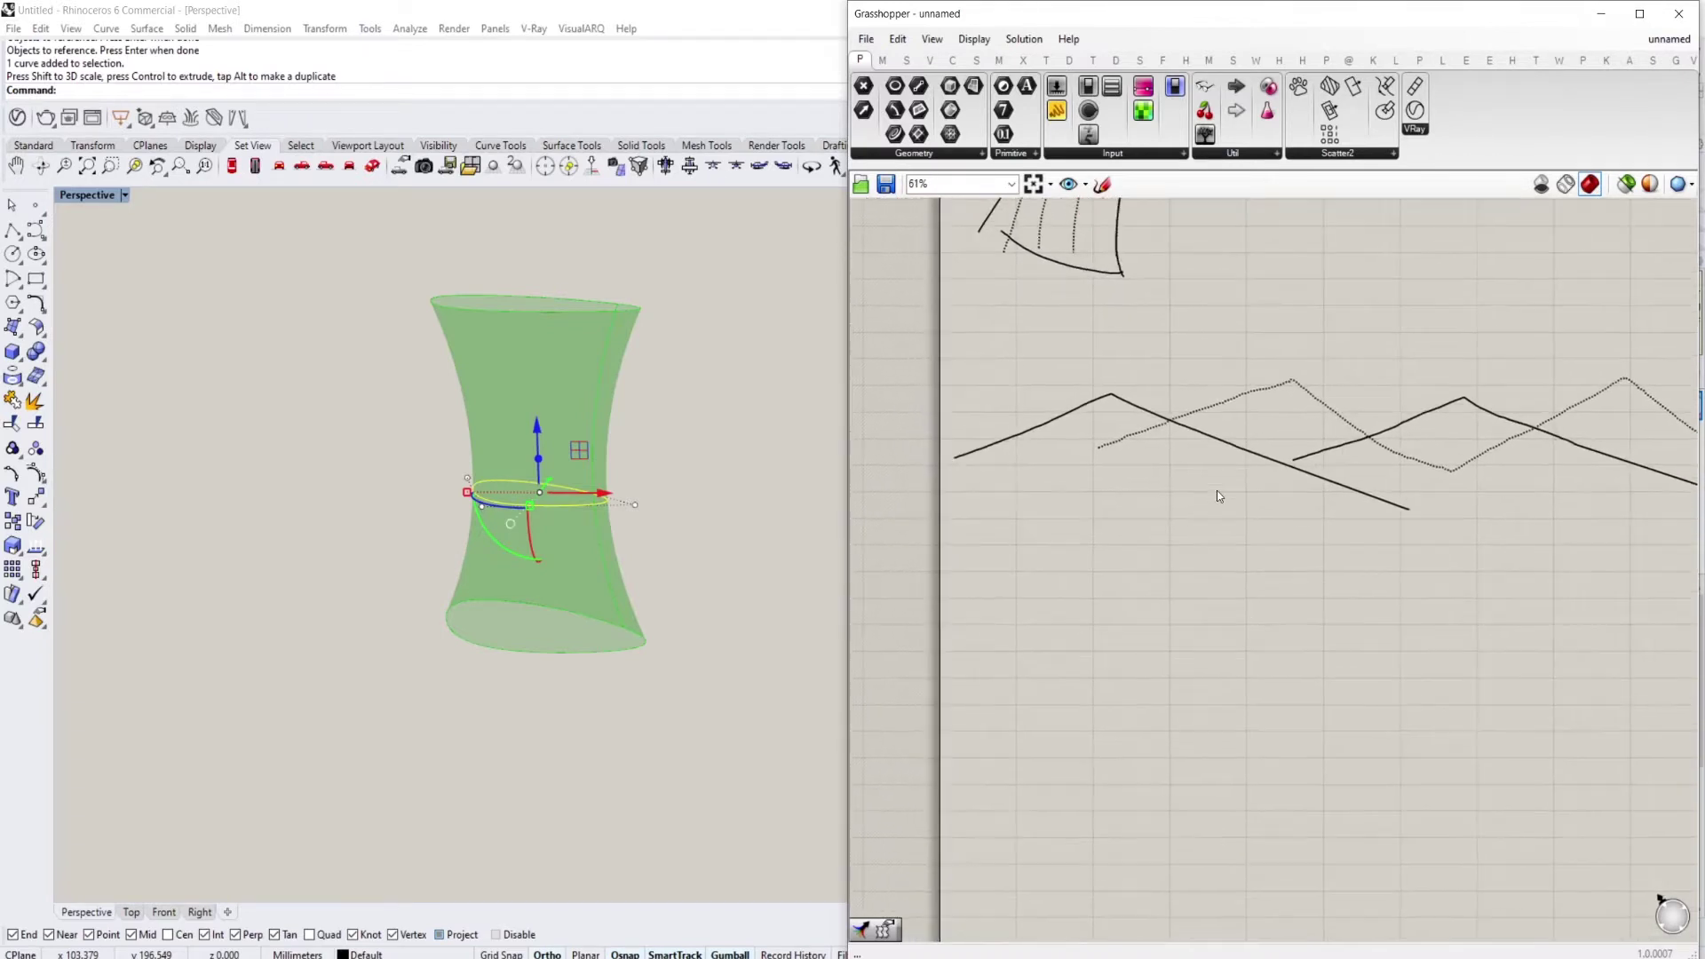
scroll(1111, 516, "up", 4)
Add a Divide Surface component and connect the Loft output to its Surface input
right_click_drag(579, 494, 602, 538)
double_click(998, 600)
scroll(1051, 524, "down", 4)
right_click_drag(1141, 293, 1127, 675)
scroll(1132, 387, "up", 1)
scroll(1132, 387, "up", 4)
left_click(1073, 367)
right_click_drag(684, 524, 687, 542)
right_click_drag(1072, 461, 1047, 573)
left_click(1225, 531)
double_click(1225, 532)
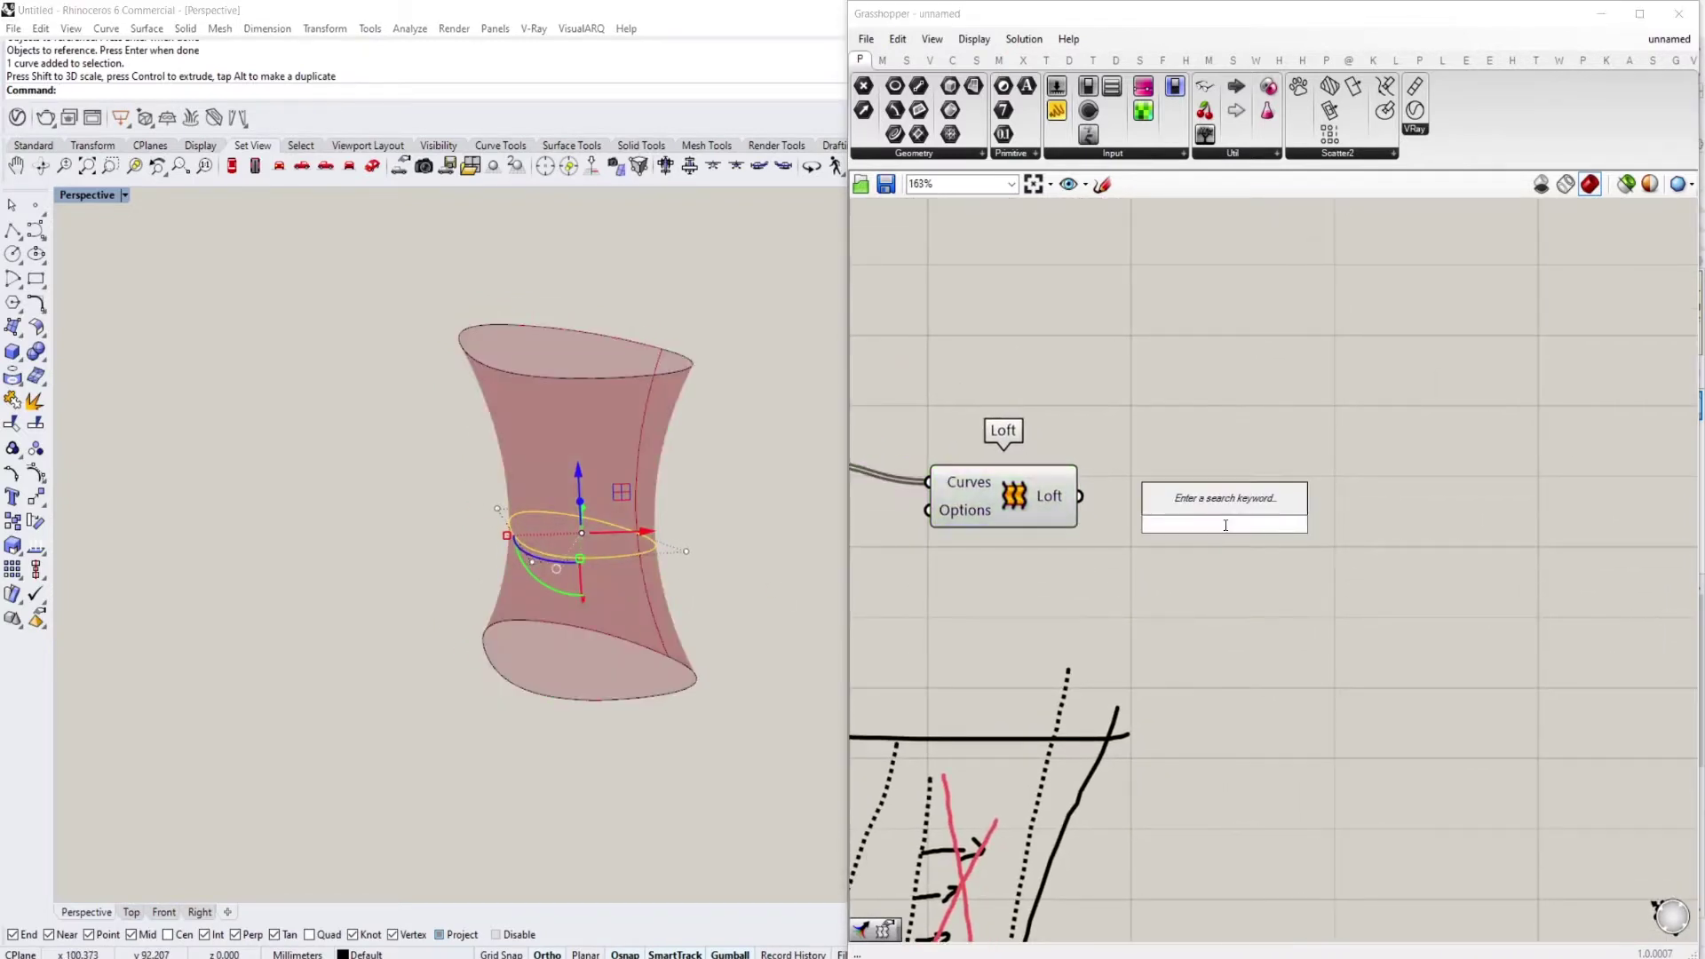
type("divide")
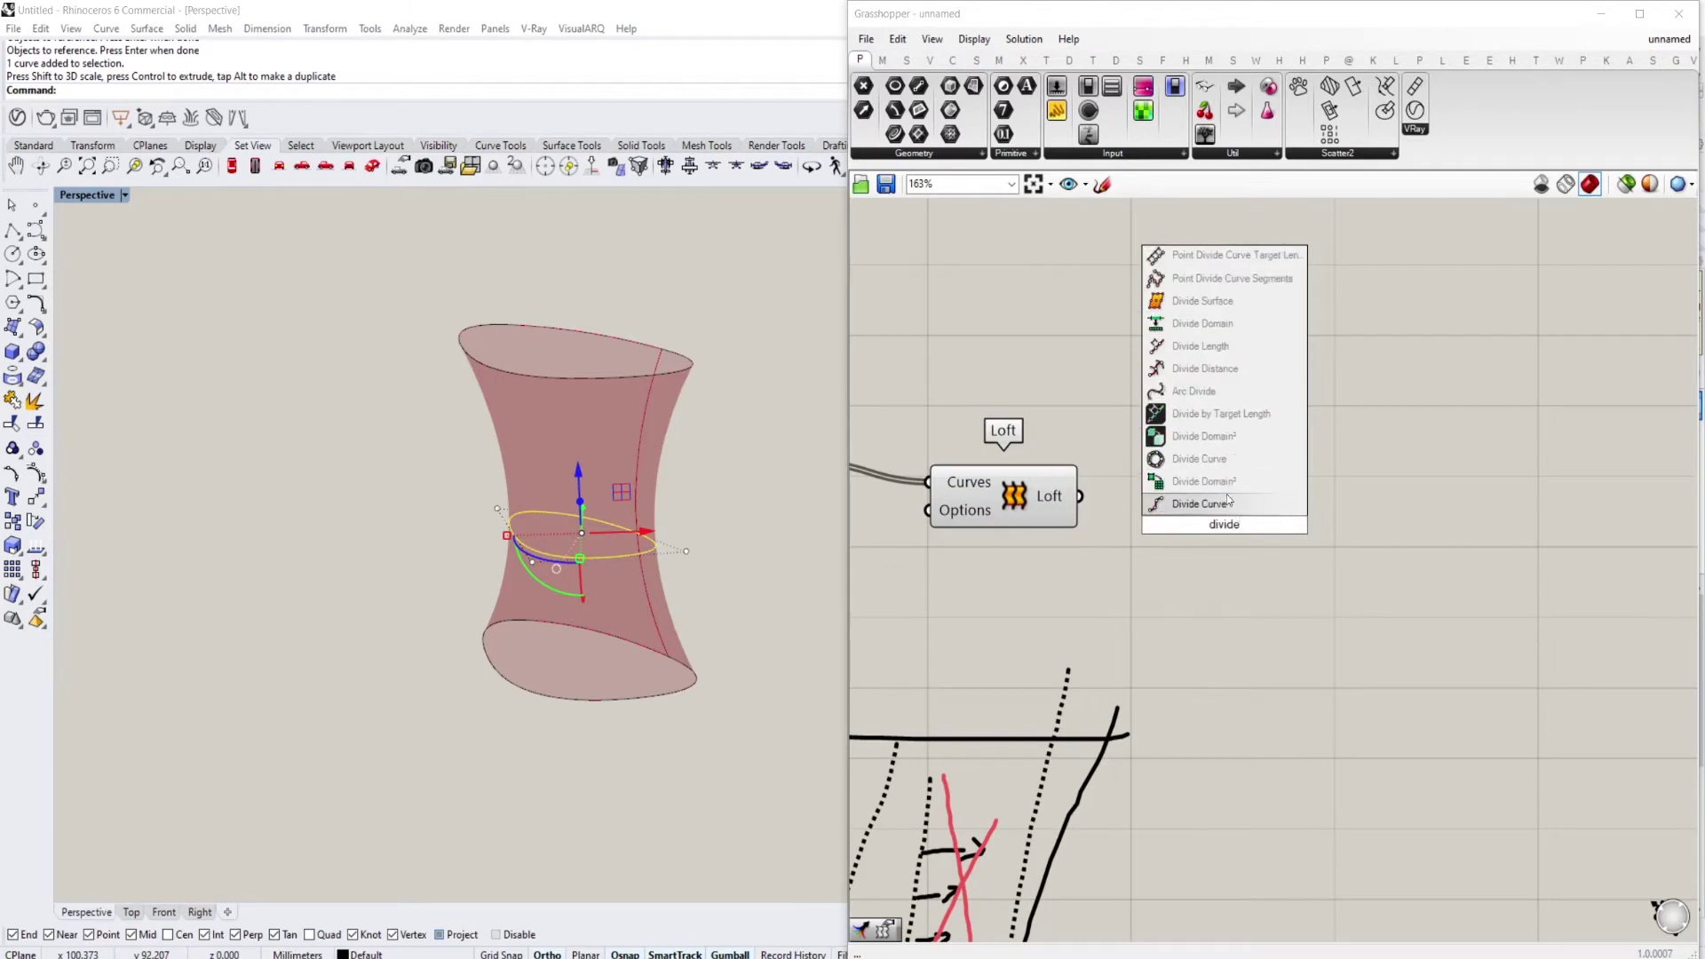
left_click(1203, 301)
left_click_drag(1079, 496, 1209, 497)
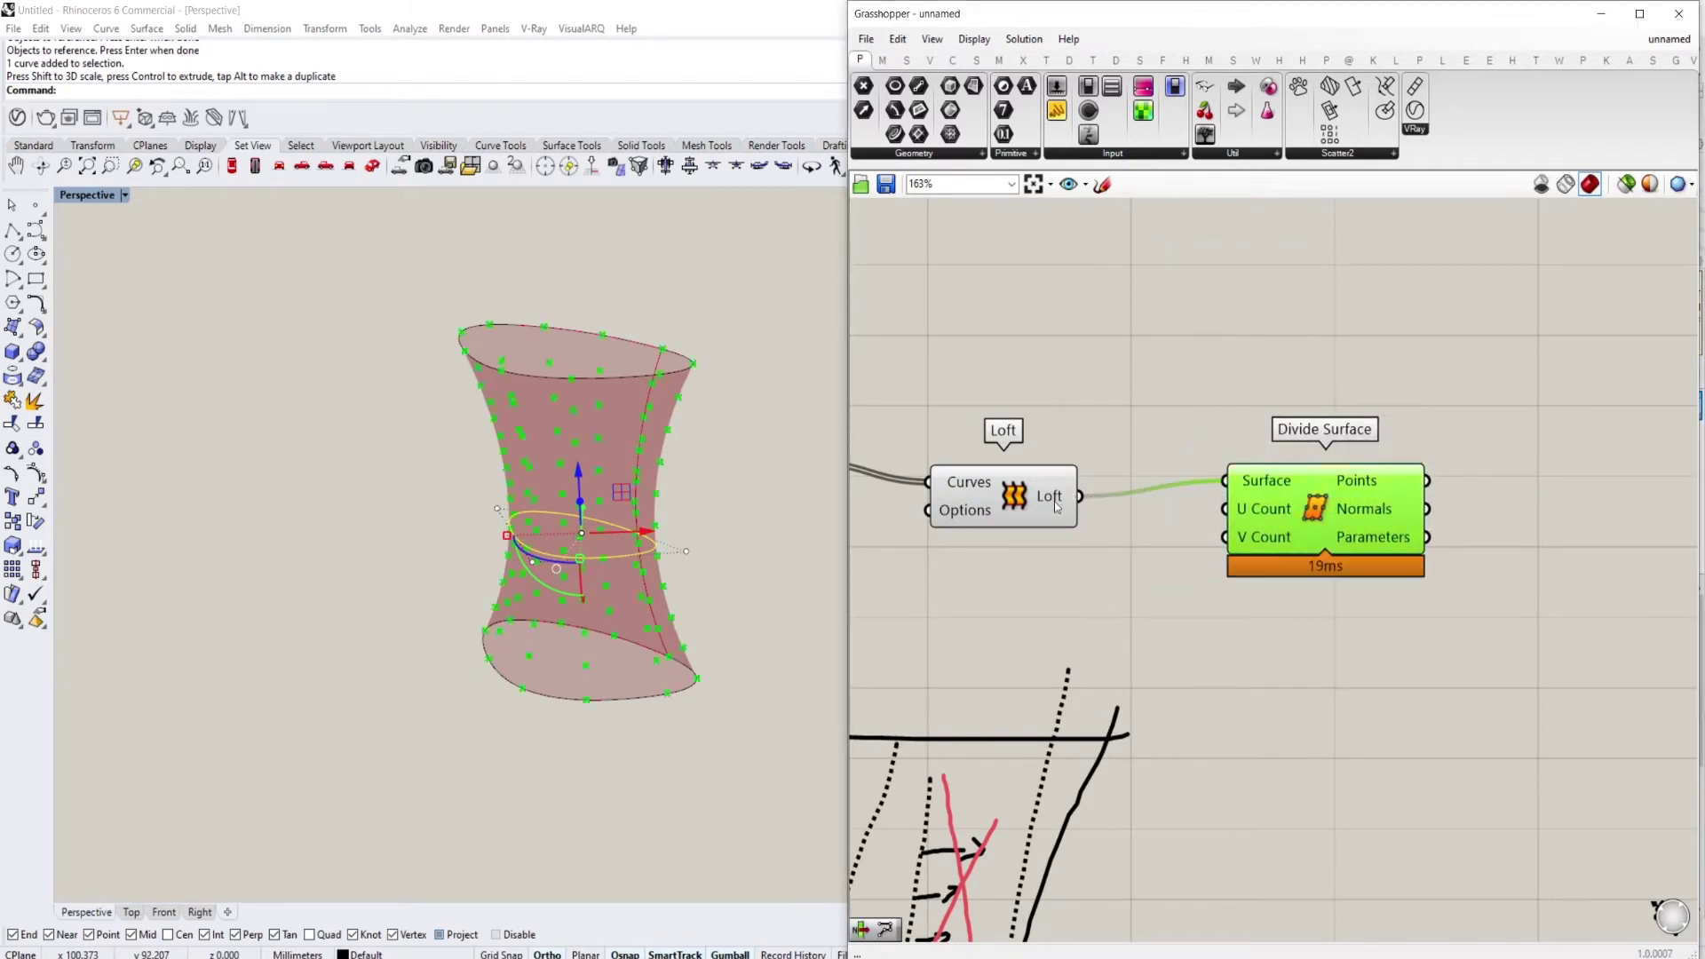
Add a number slider with value 10 beneath the Loft component and place a duplicate of it below
left_click_drag(995, 513, 1000, 481)
double_click(1000, 544)
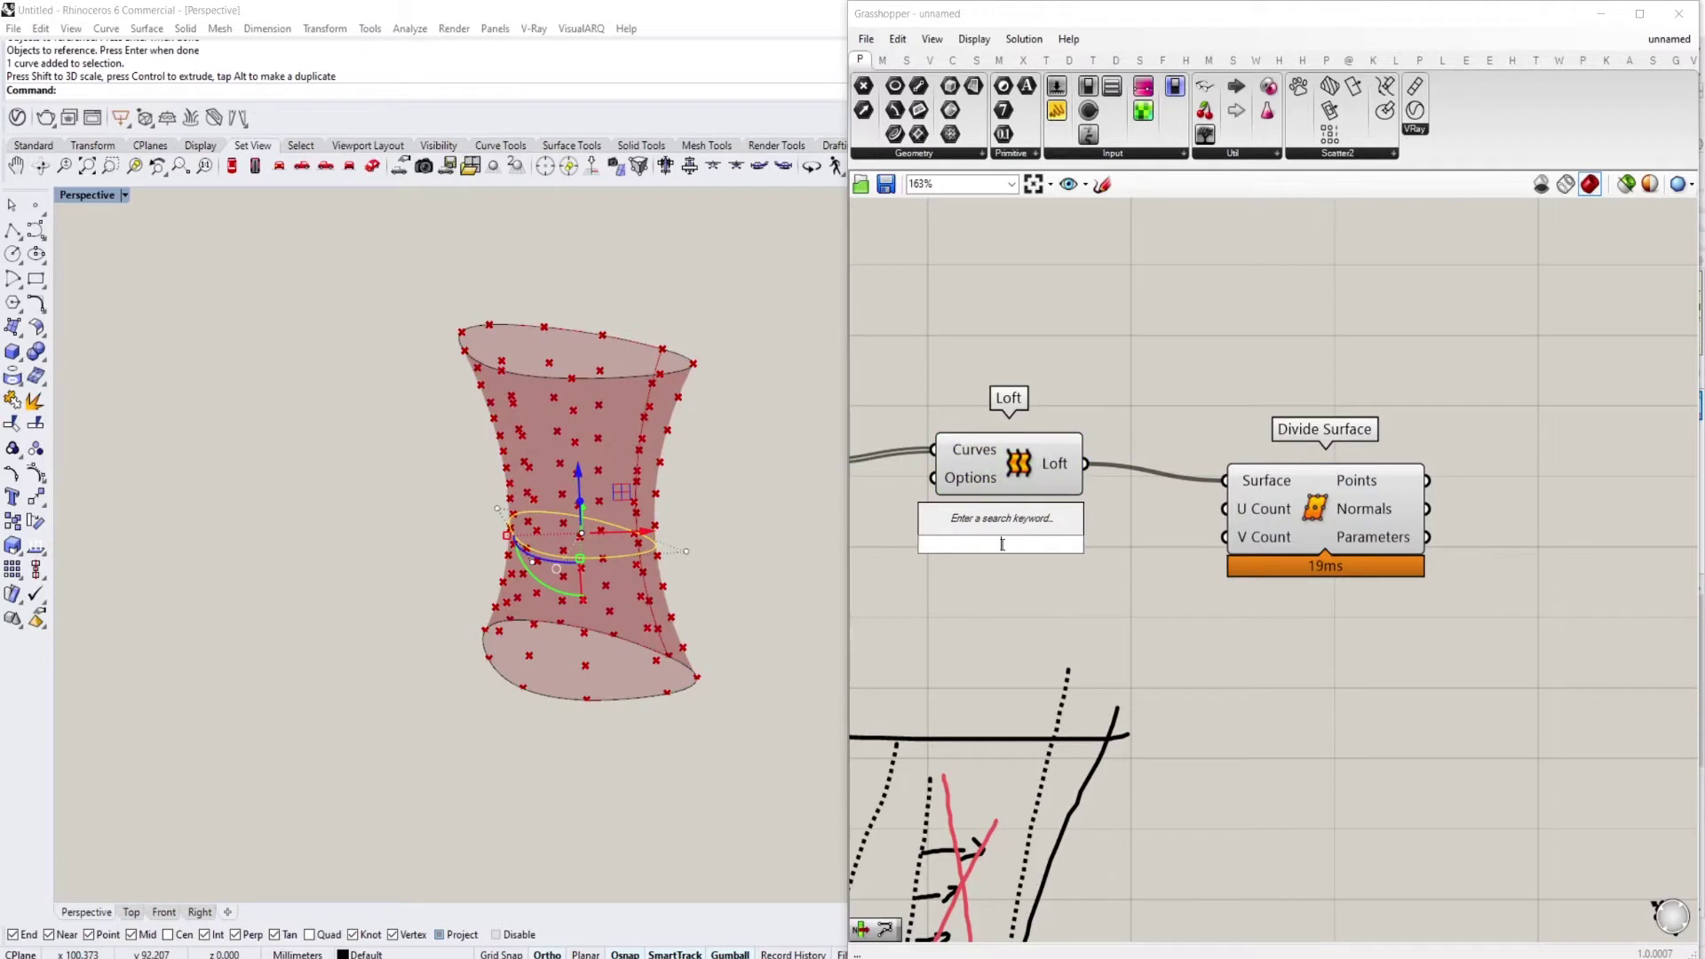
type("10")
key("Return")
double_click(1000, 546)
left_click(1048, 359)
key("ctrl+c")
key("ctrl+v")
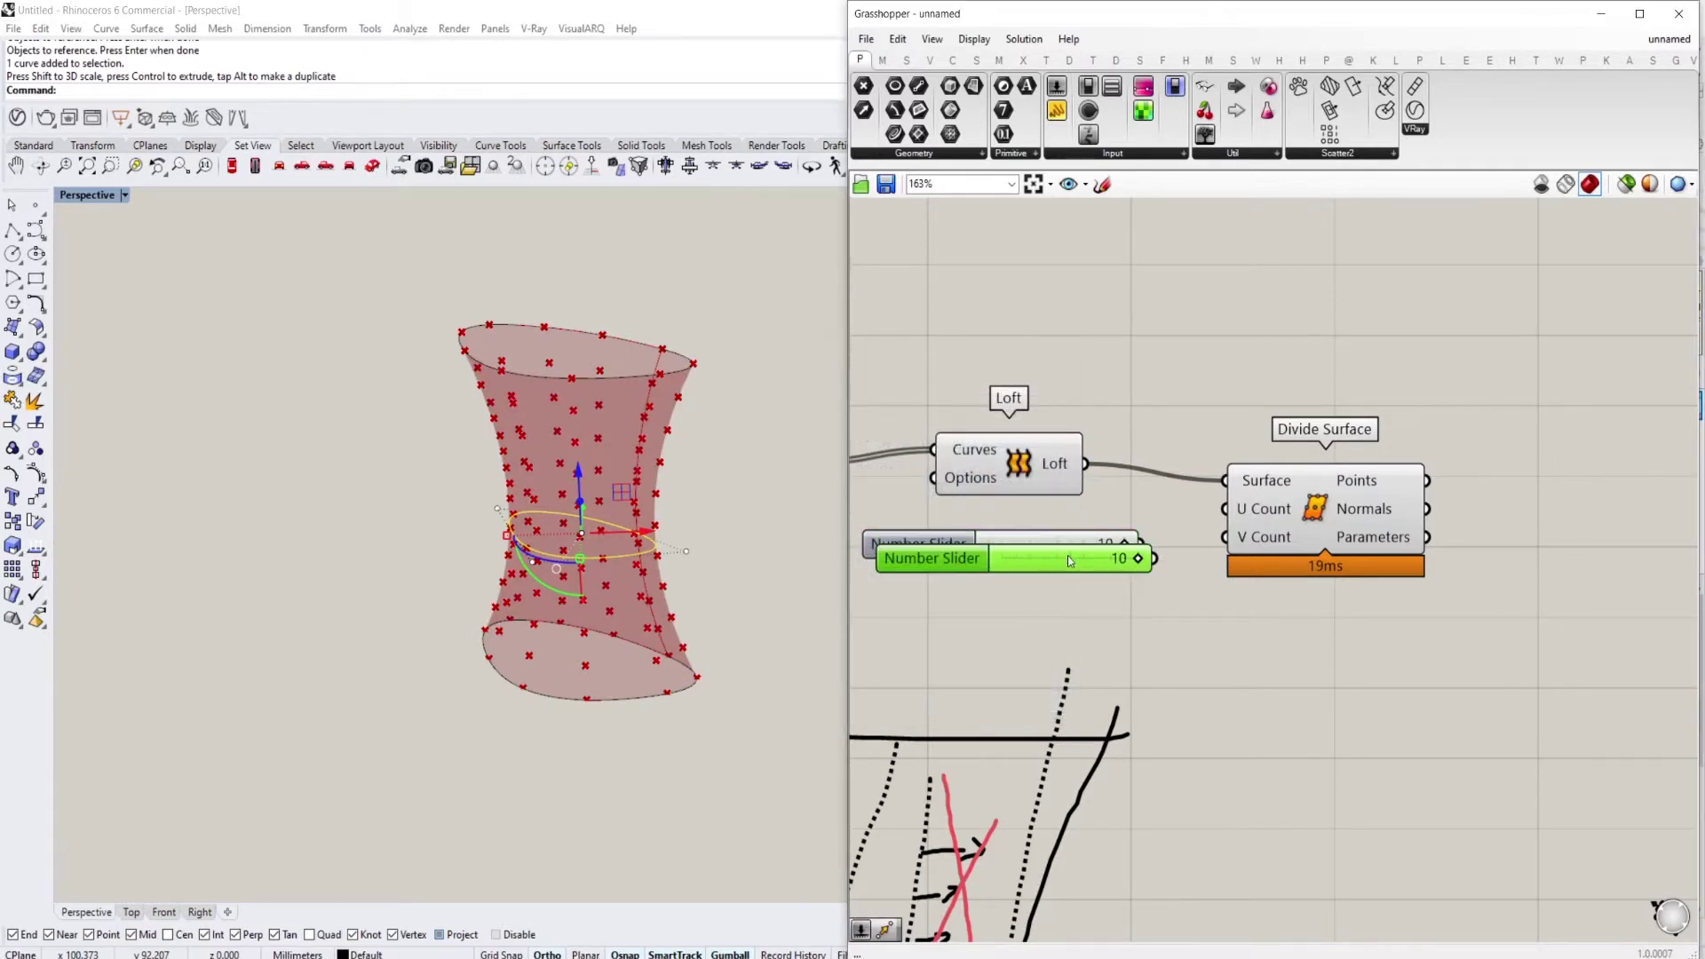
left_click_drag(1067, 557, 1054, 588)
Set the duplicated slider's maximum to 30 and wire the two sliders to the Divide Surface U Count and V Count inputs
double_click(939, 597)
double_click(976, 644)
type("3")
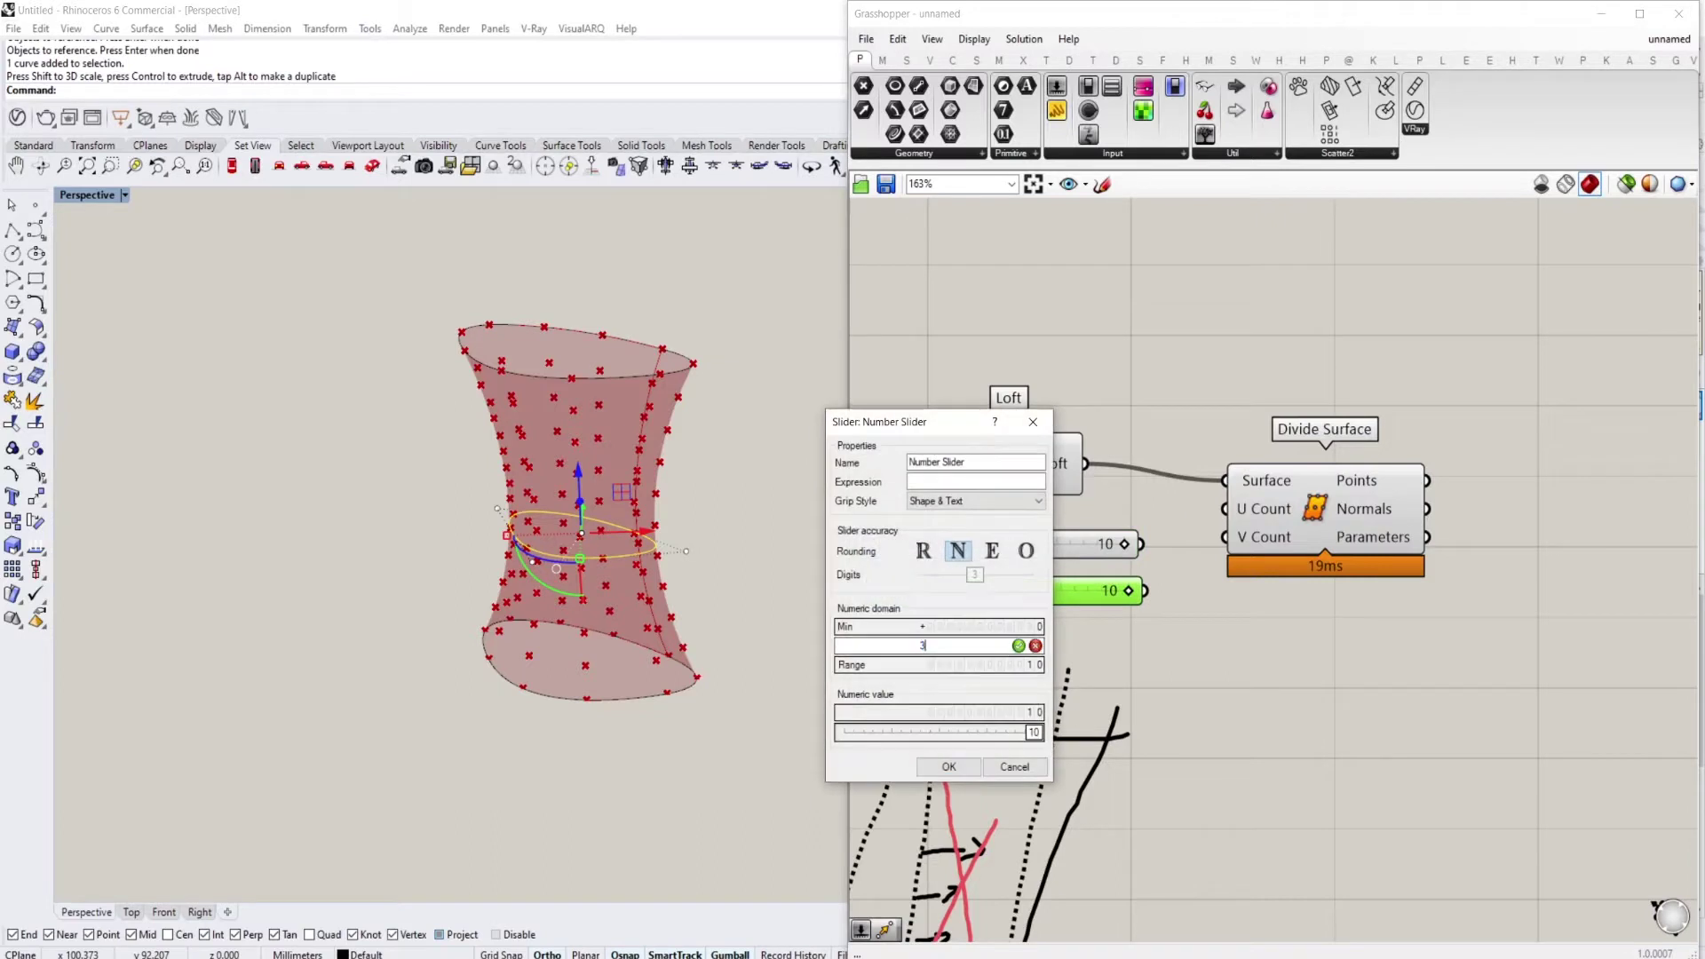
type("0")
left_click(948, 767)
left_click_drag(1146, 591, 1231, 526)
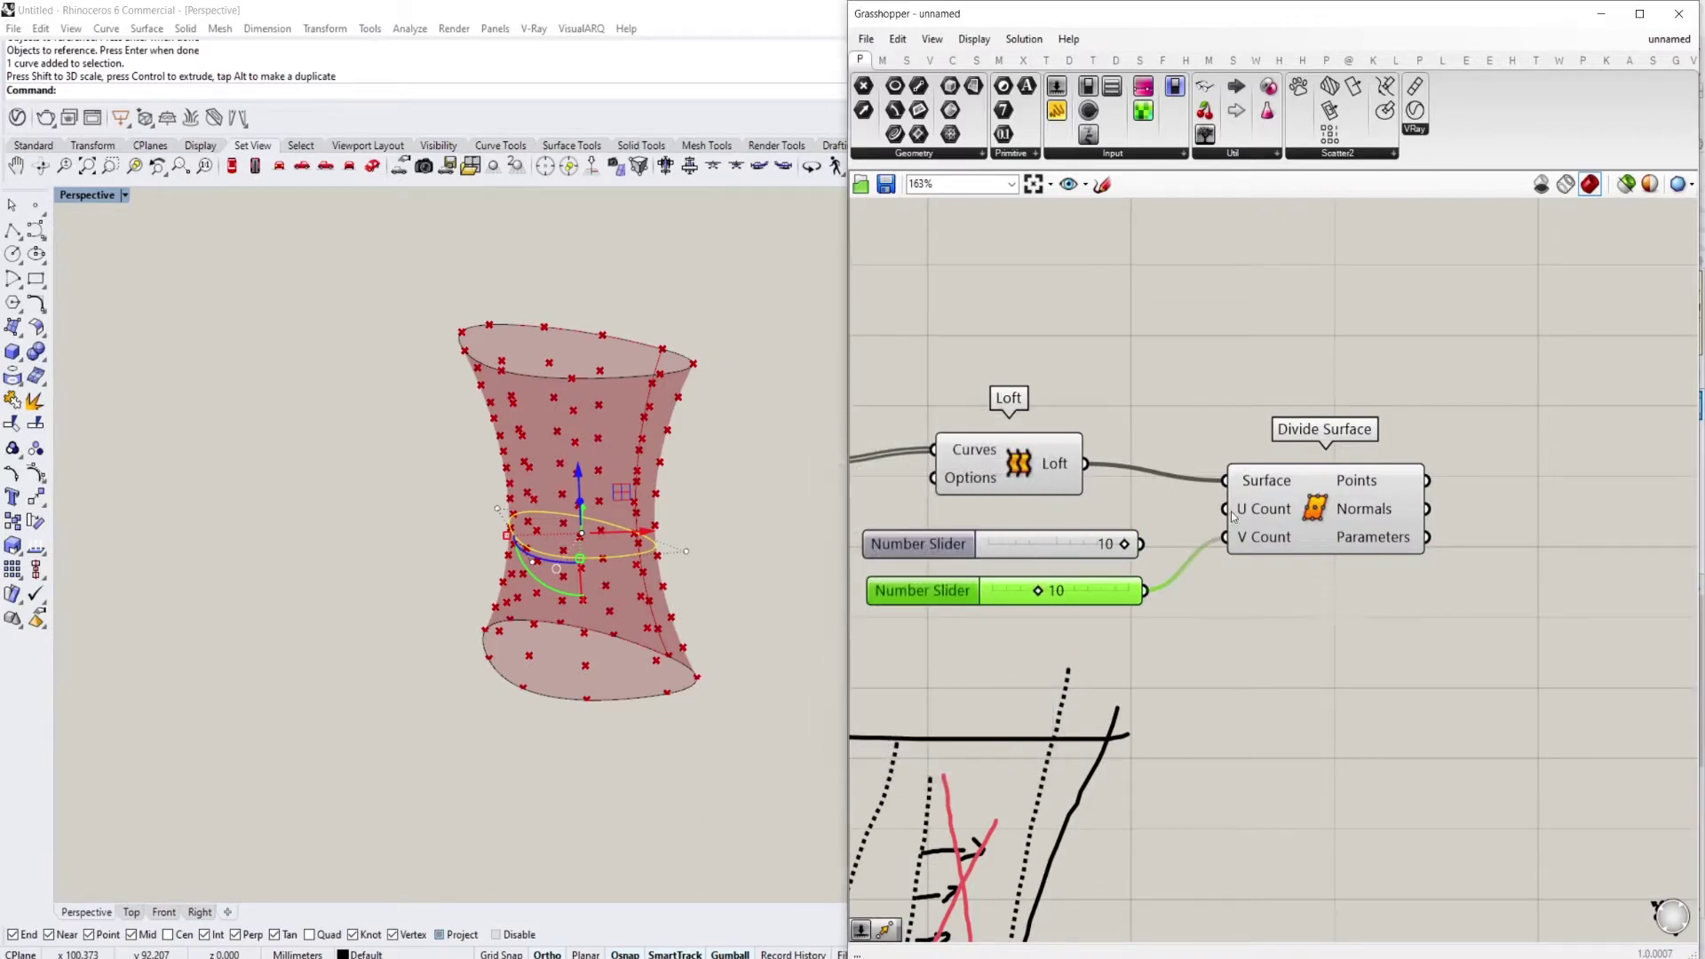
left_click_drag(1092, 543, 1092, 510)
Set the V Count slider to 19 and place it directly beneath the U Count slider
left_click(993, 591)
scroll(1009, 579, "up", 2)
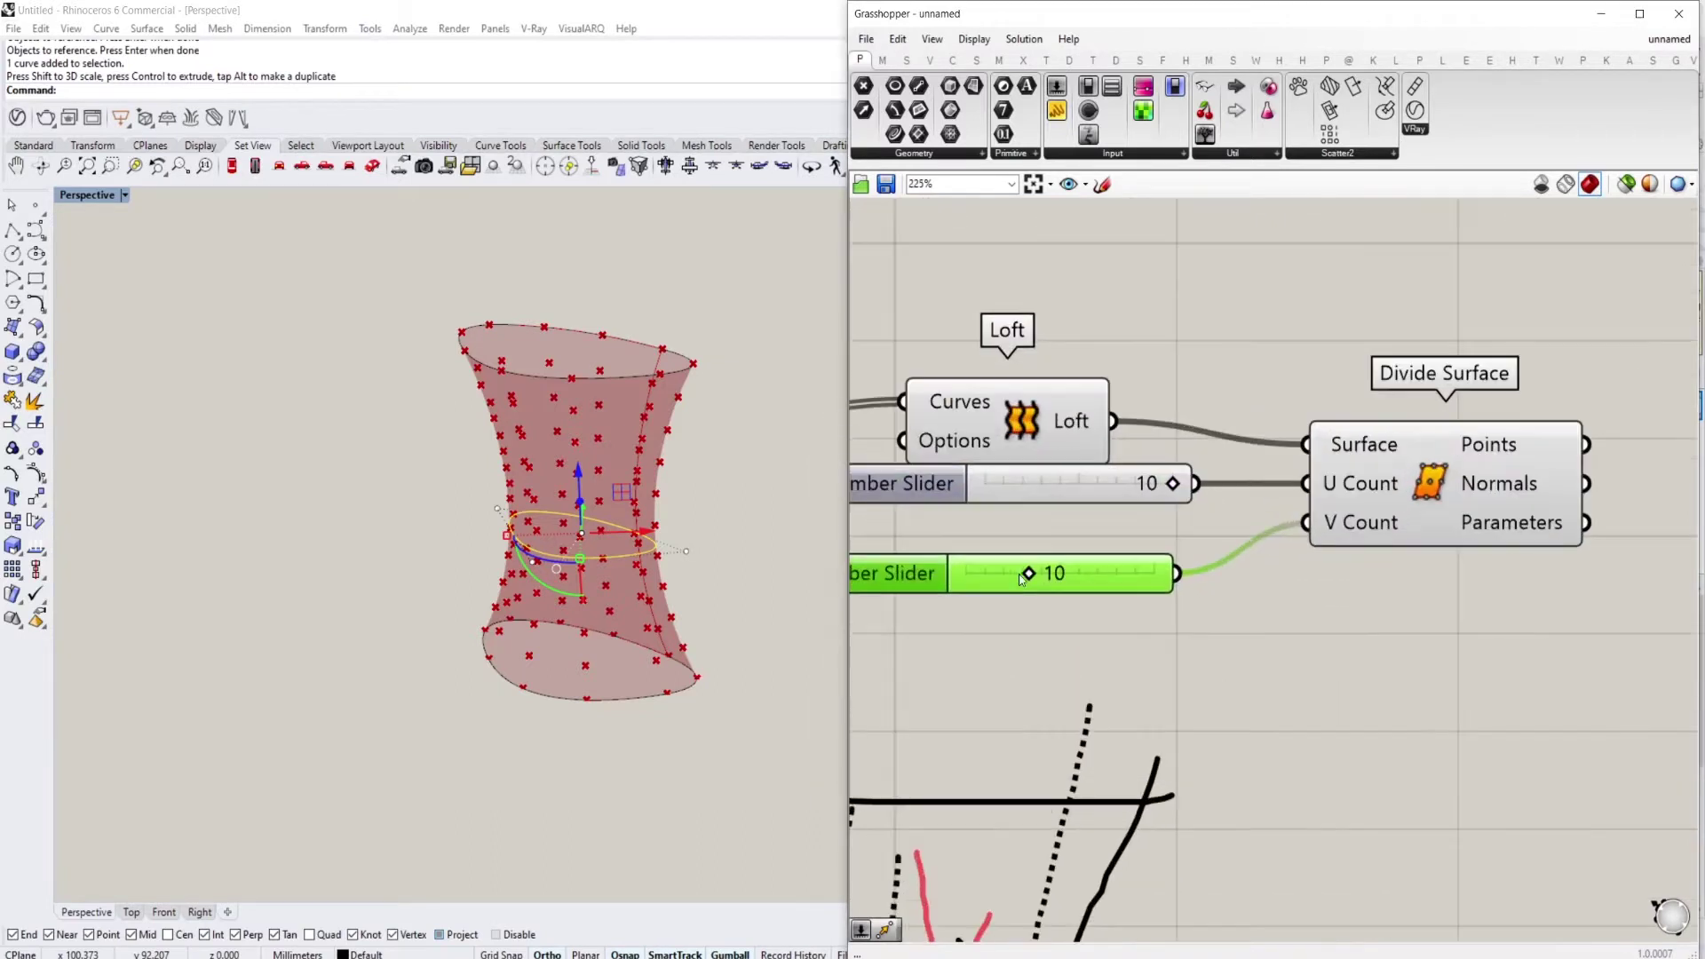
left_click_drag(1030, 576, 1093, 576)
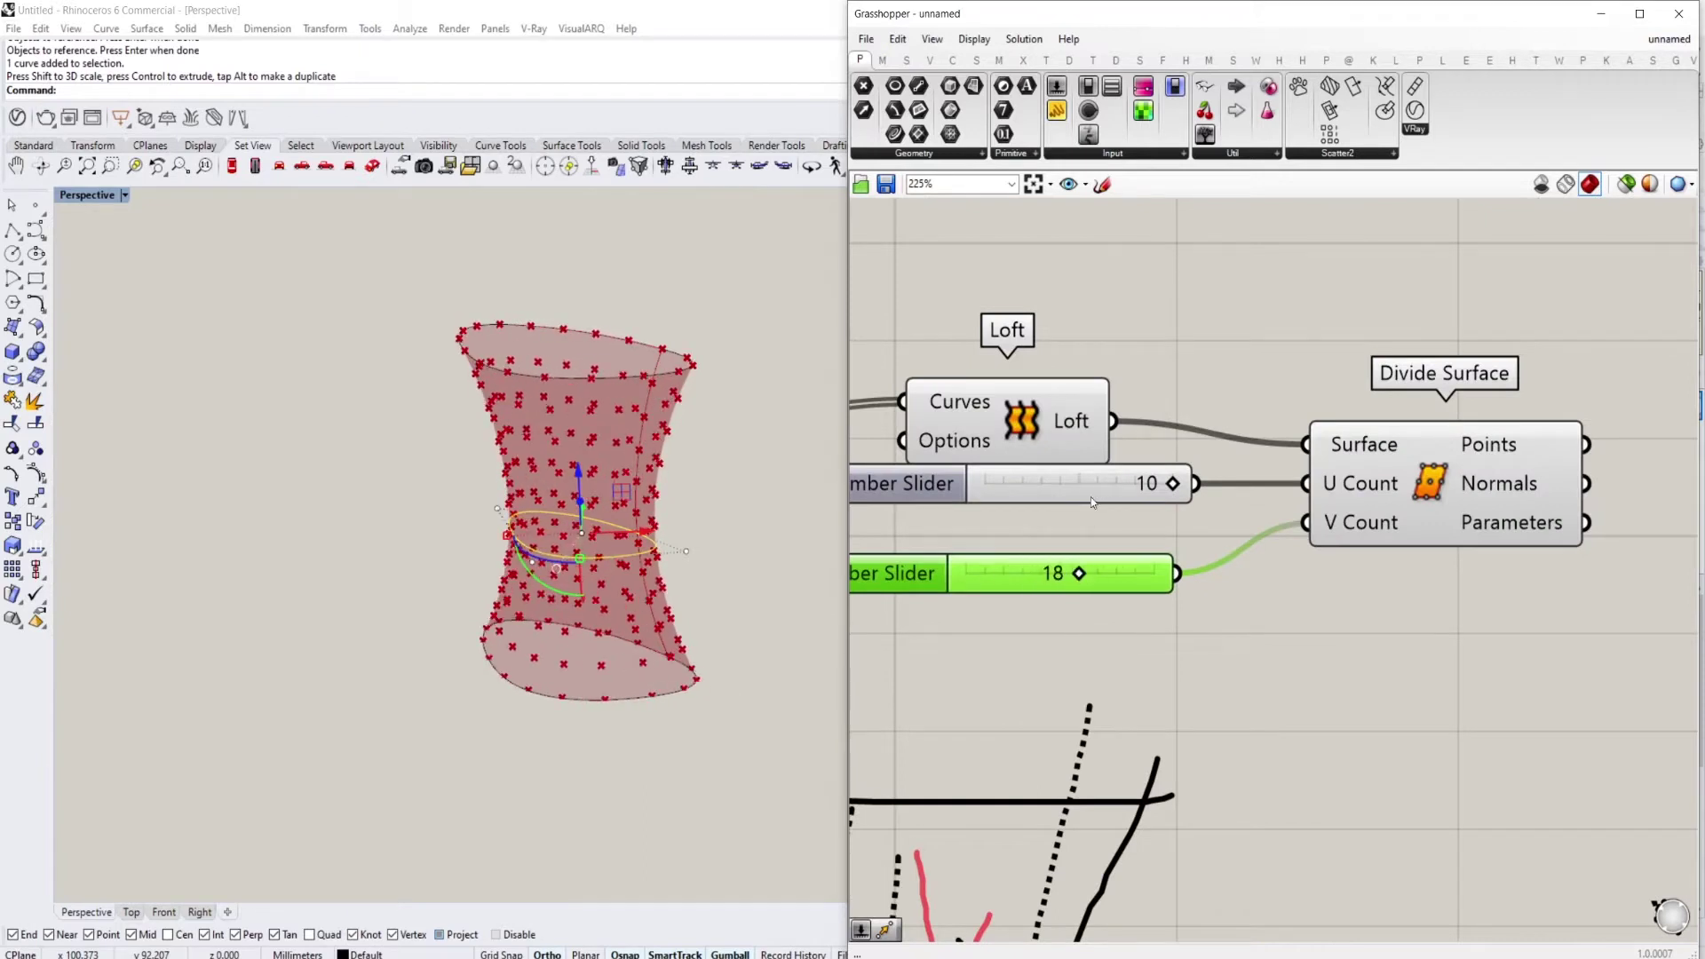
right_click_drag(956, 577, 1020, 580)
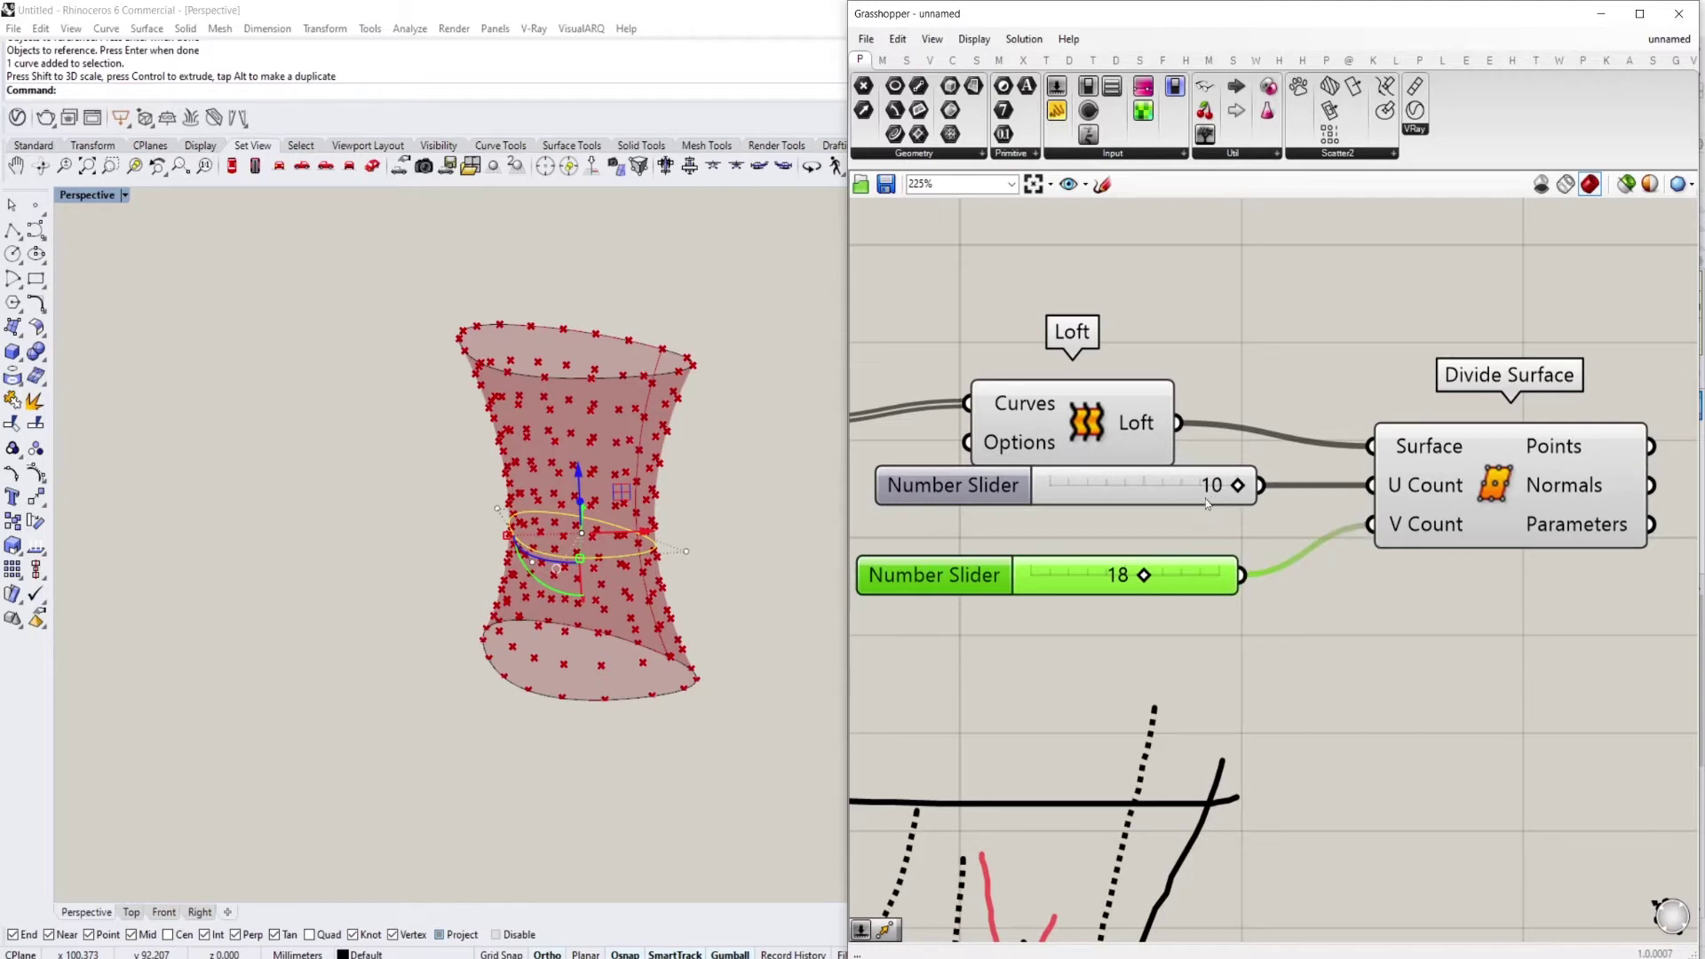
right_click_drag(1169, 582, 1116, 589)
left_click_drag(1116, 589, 1123, 549)
mouse_move(1190, 498)
left_mouse_down()
mouse_move(1126, 498)
mouse_move(1222, 501)
left_mouse_up()
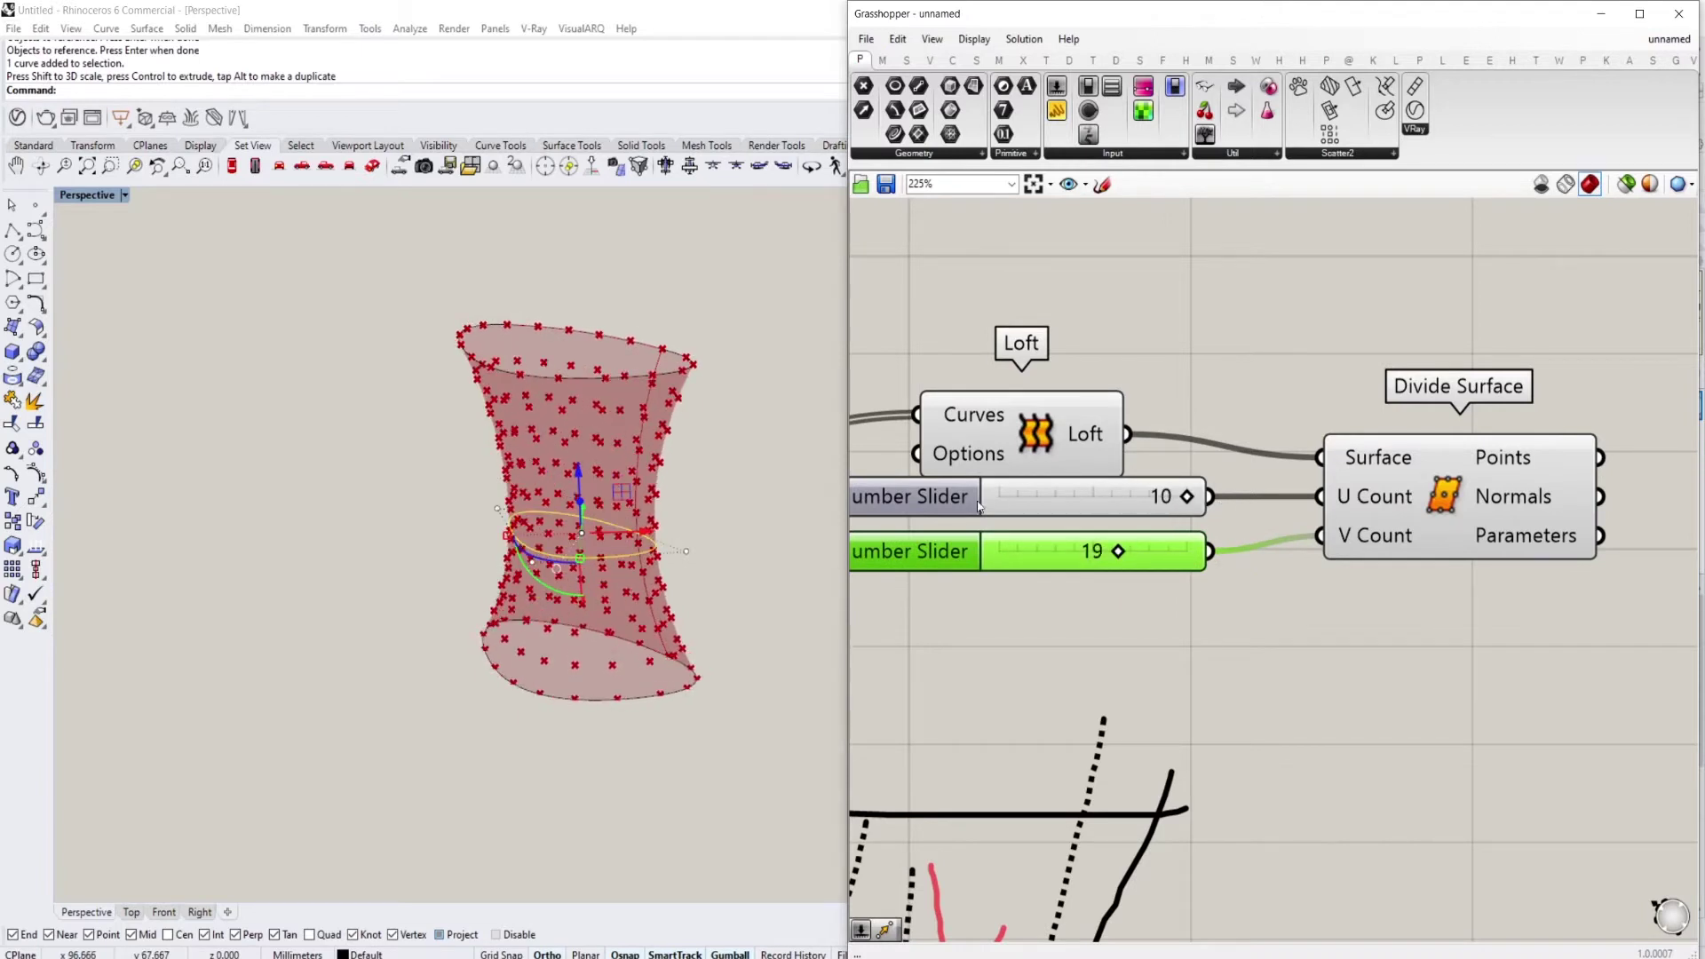
Set the U Count slider's maximum to 30
double_click(979, 506)
double_click(973, 561)
type("30")
left_click(965, 675)
Add a PolyLine component and connect the Divide Surface Points output to its Vertices input
scroll(1015, 638, "down", 4)
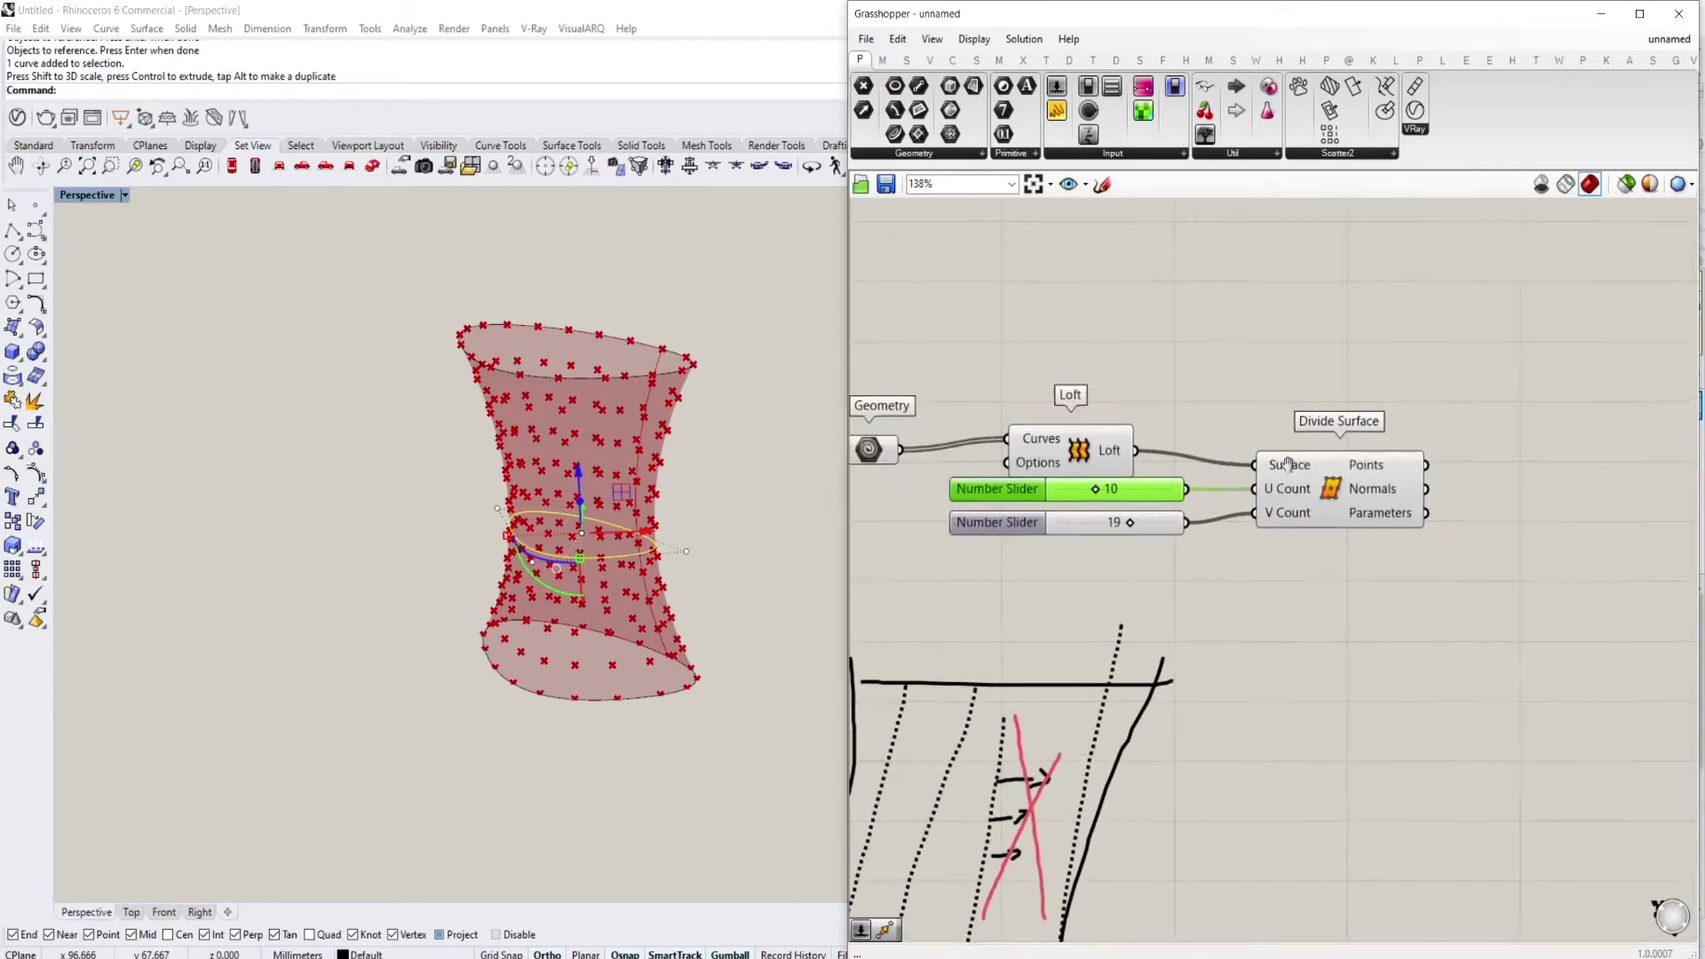
double_click(1275, 467)
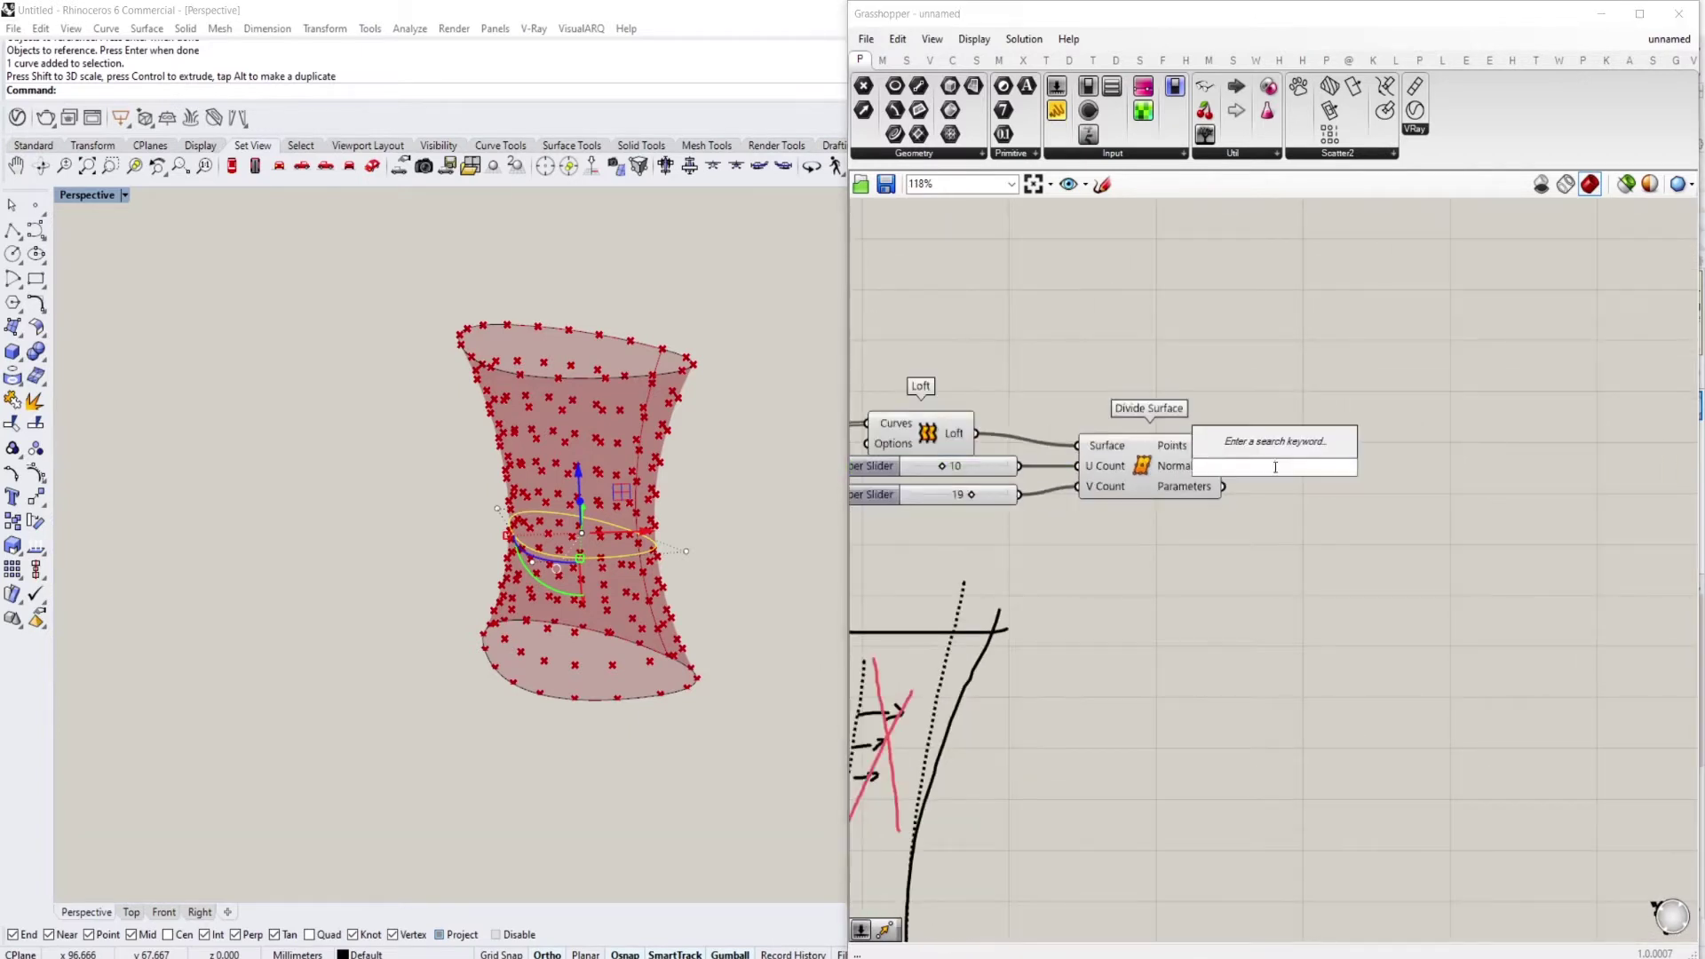
key("Escape")
scroll(1276, 467, "up", 1)
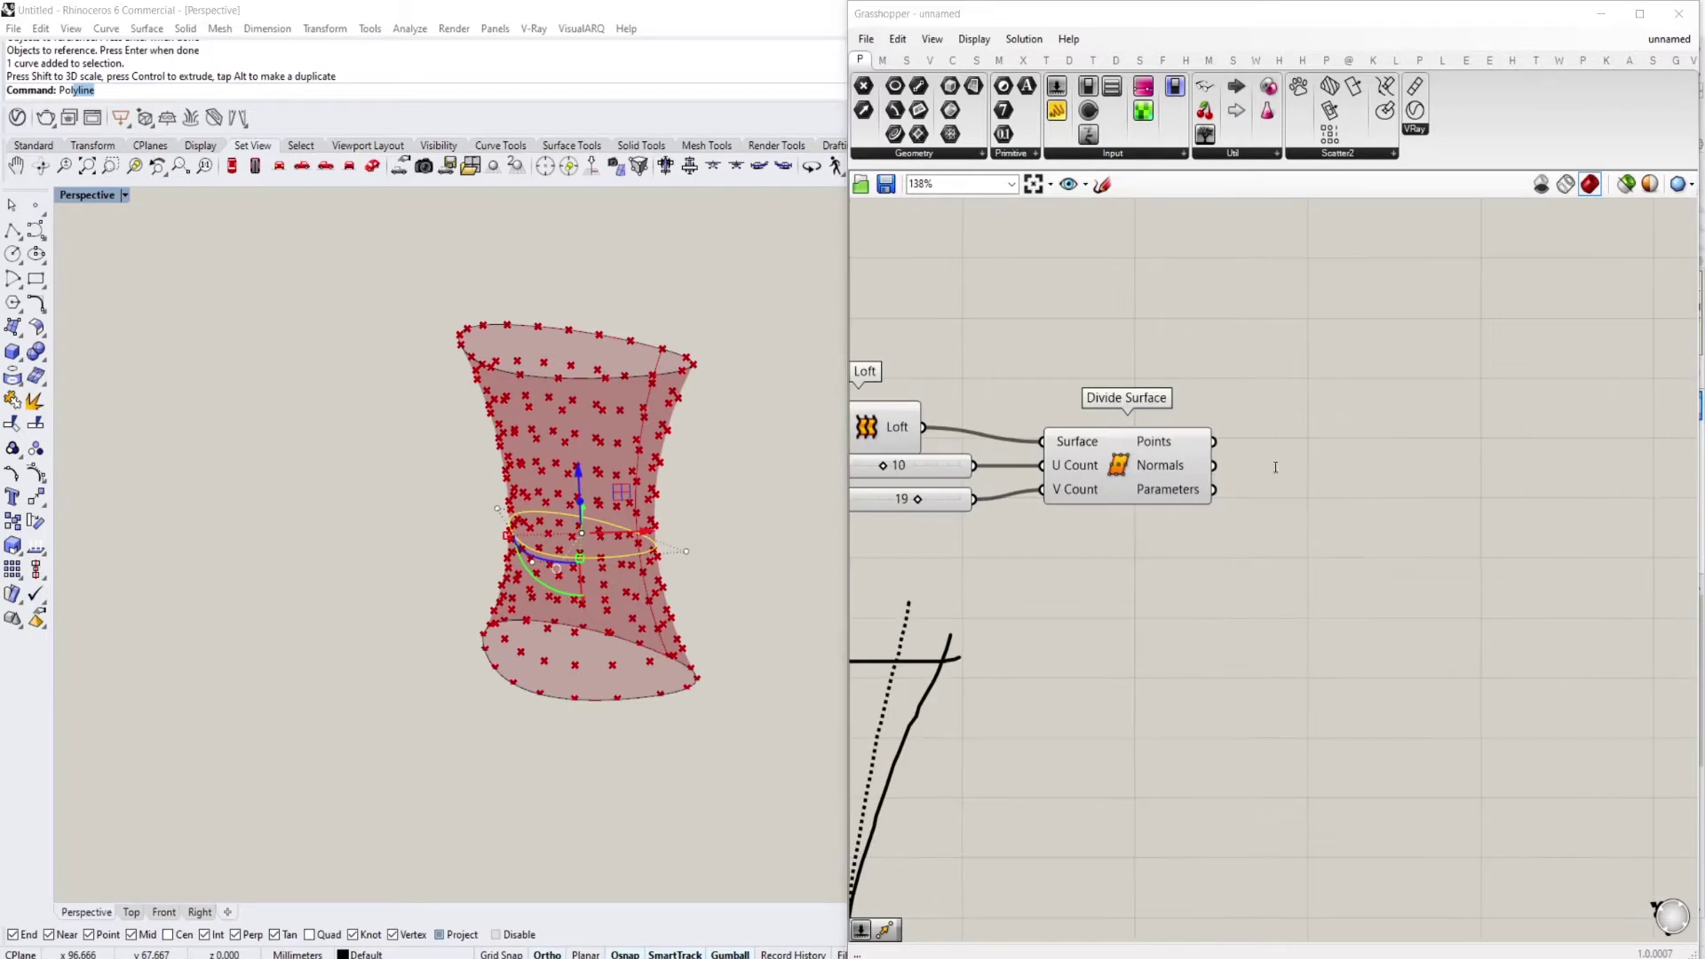
double_click(1276, 467)
type("polyline")
key("Return")
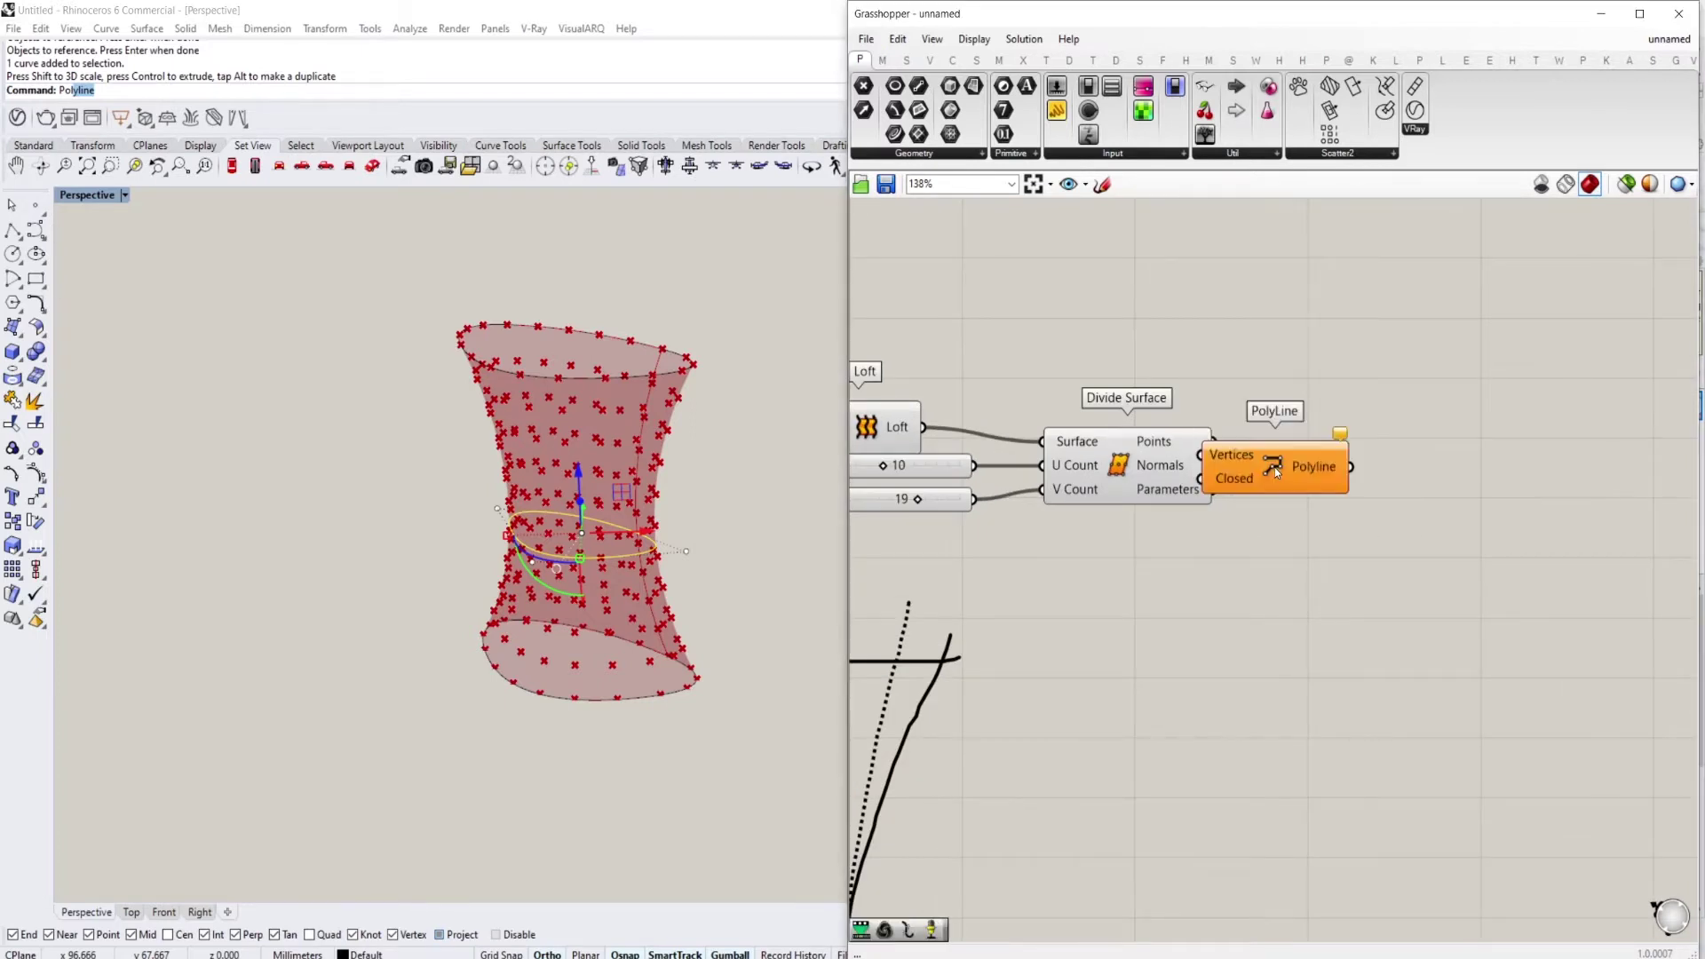
left_click_drag(1275, 467, 1238, 450)
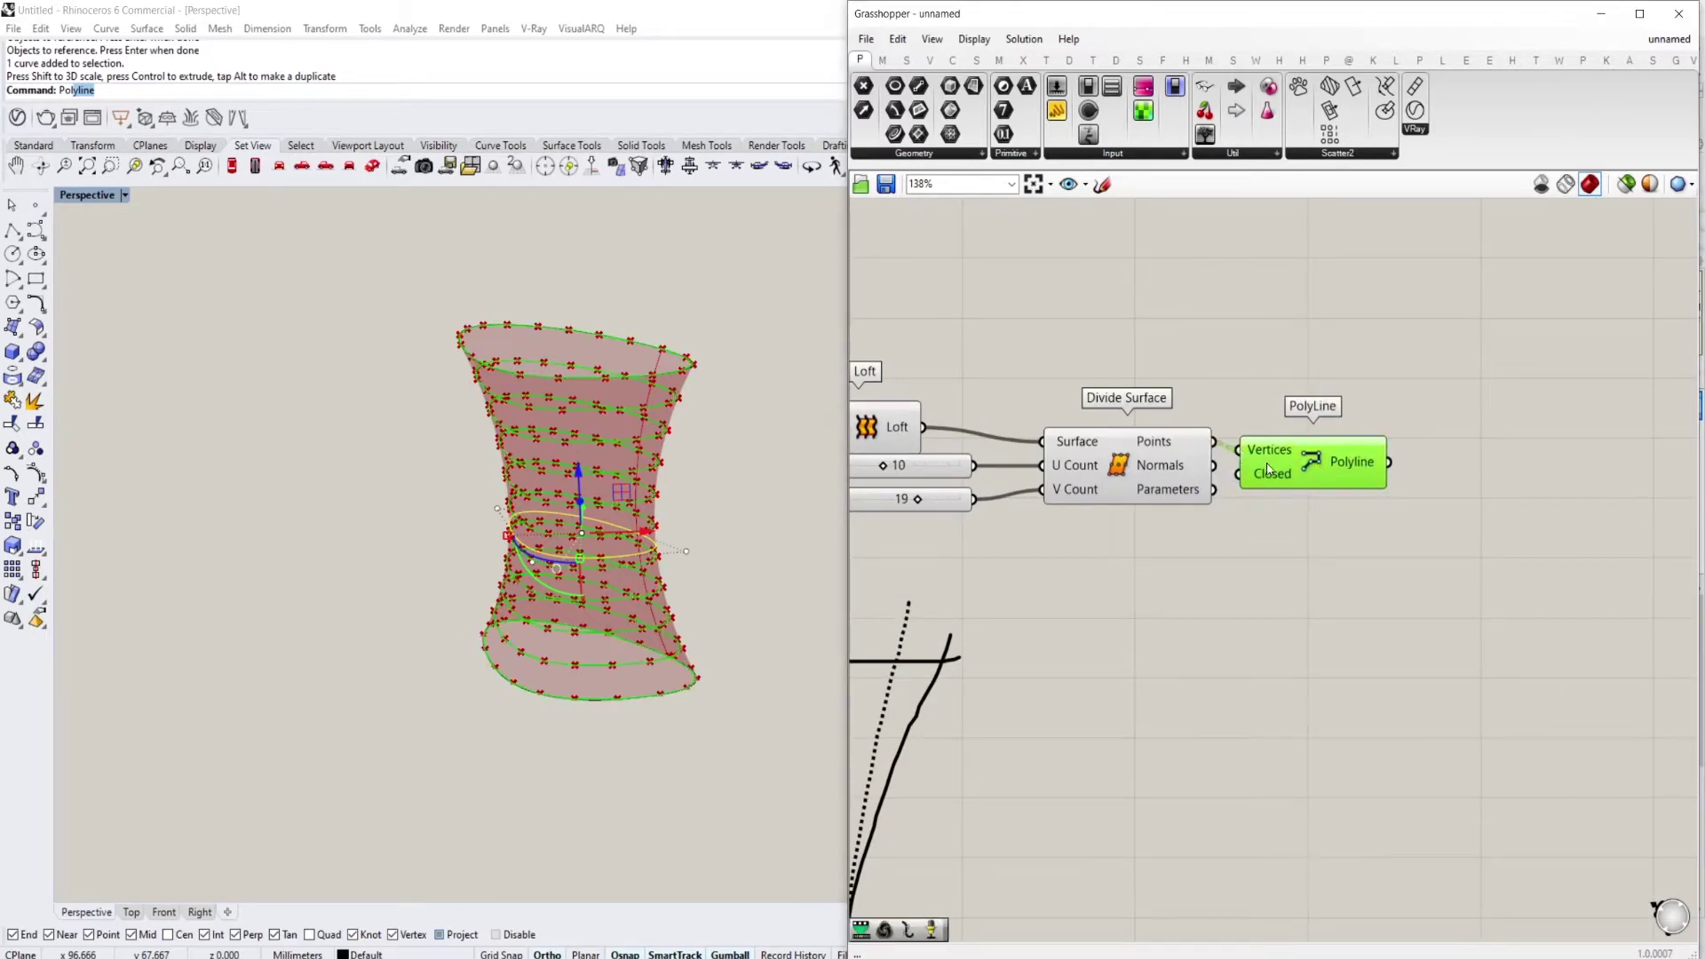
Add a Flip Matrix component near the PolyLine and connect the Divide Surface Points output to its Data input
scroll(1169, 444, "up", 2)
left_click_drag(1363, 439, 1493, 439)
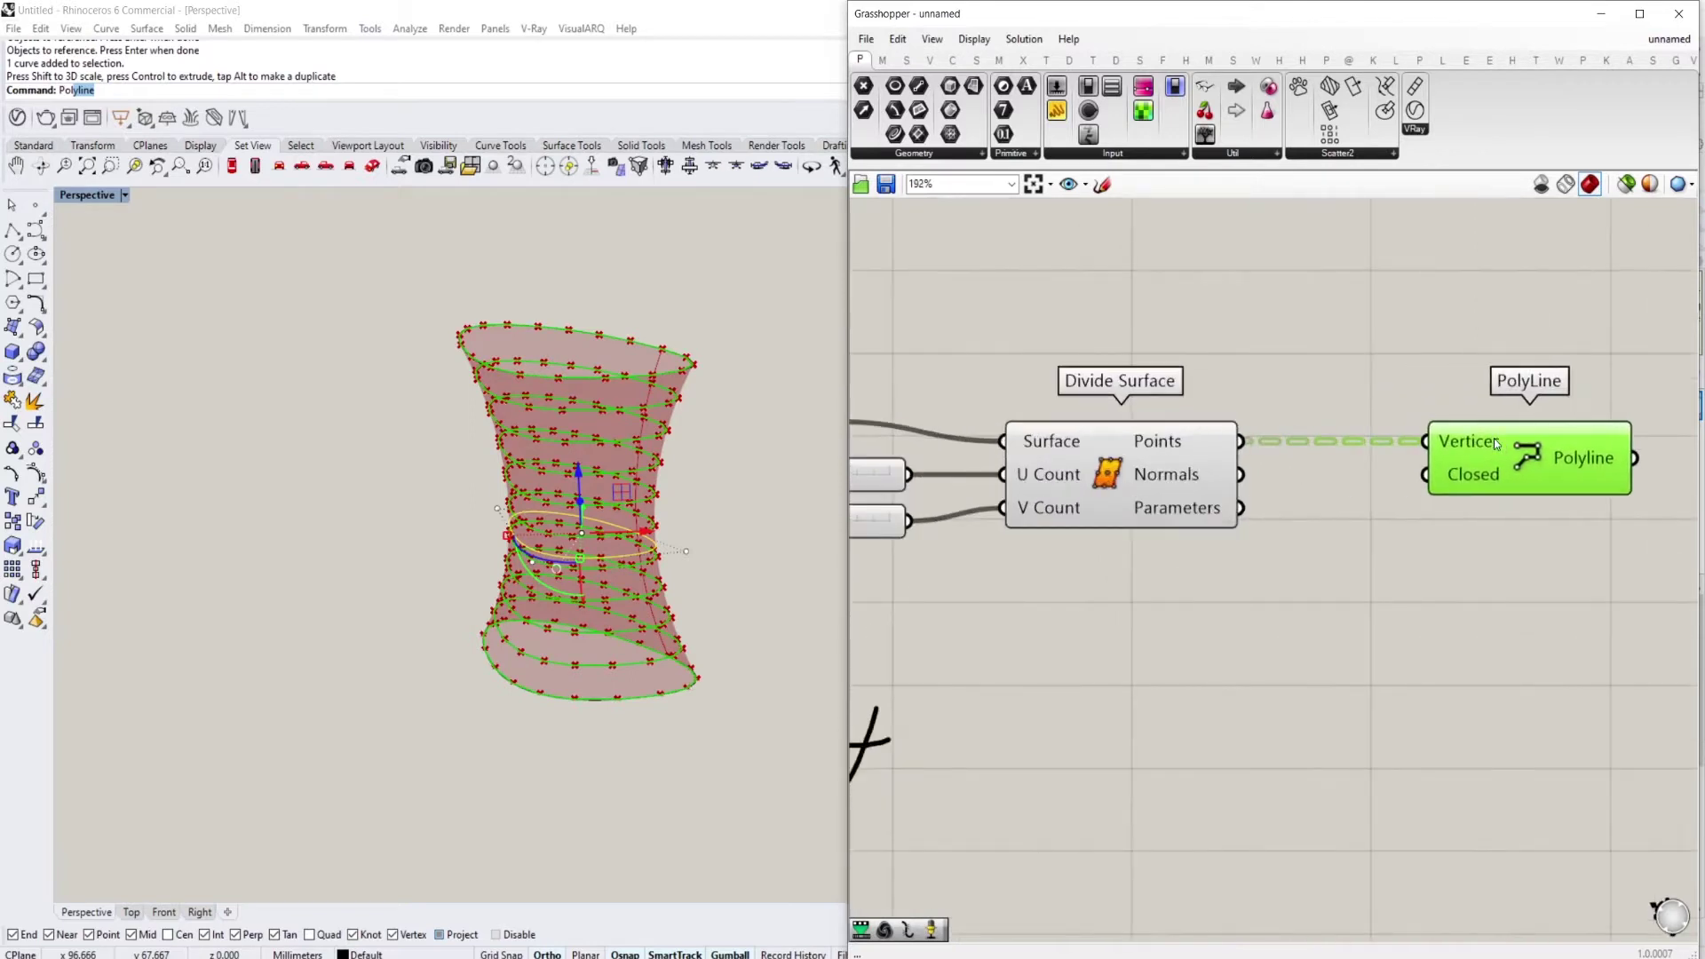
right_click_drag(1382, 364, 1117, 361)
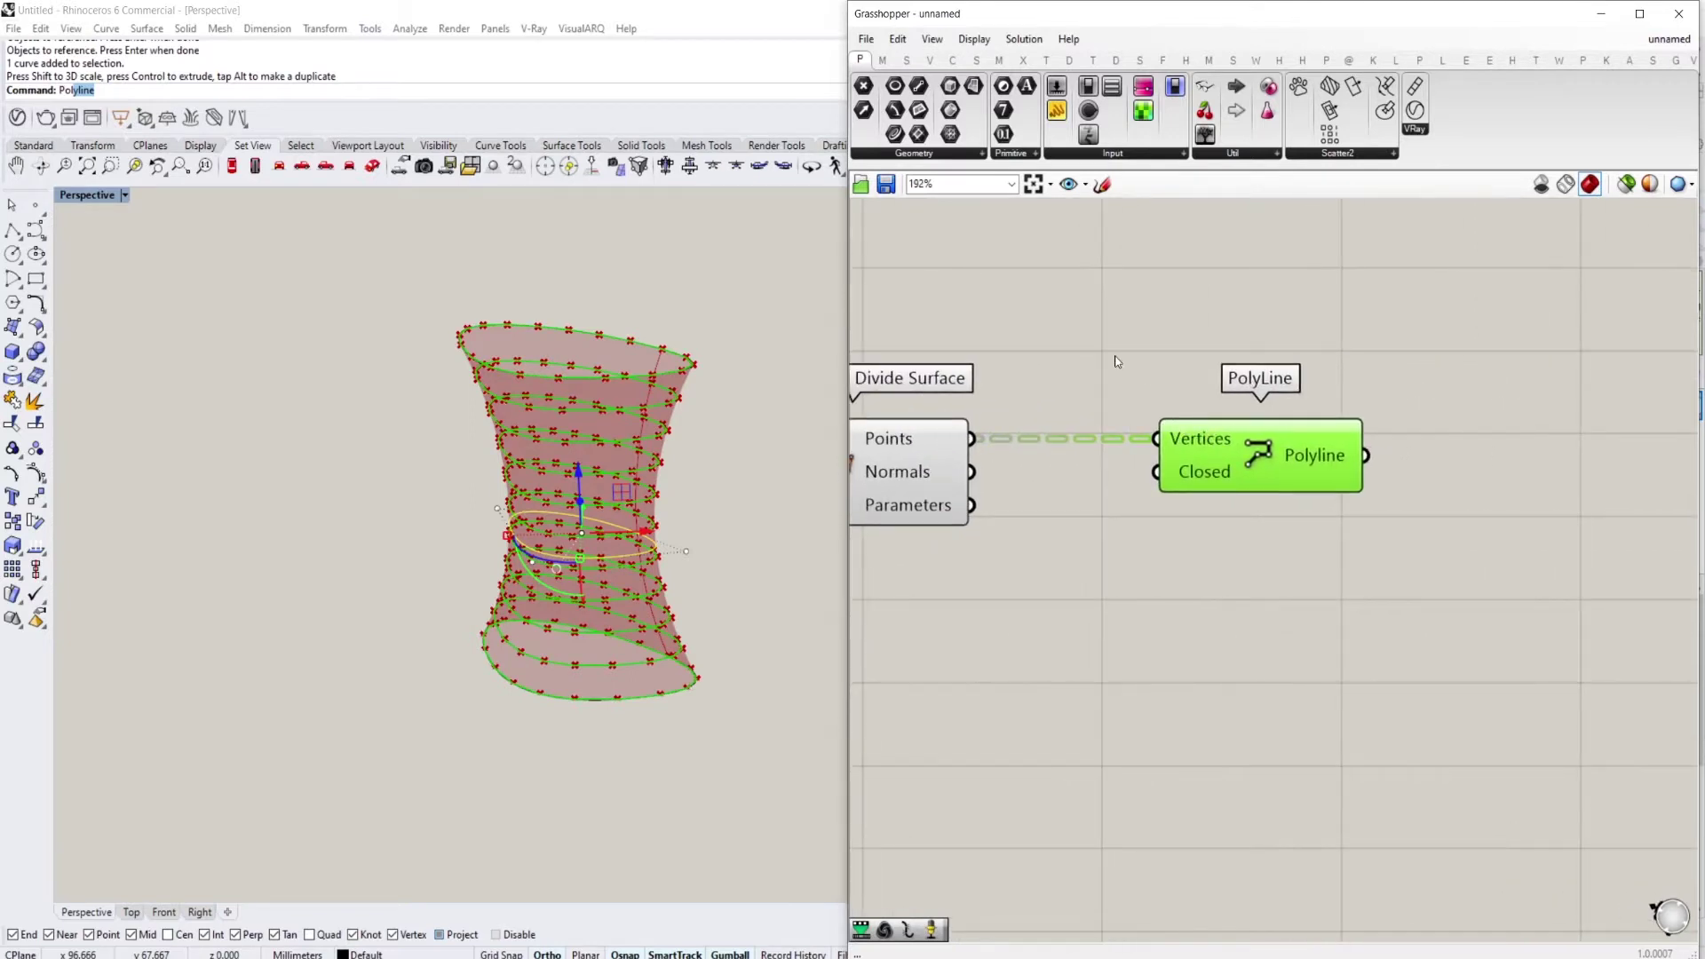
double_click(1154, 380)
type("flip")
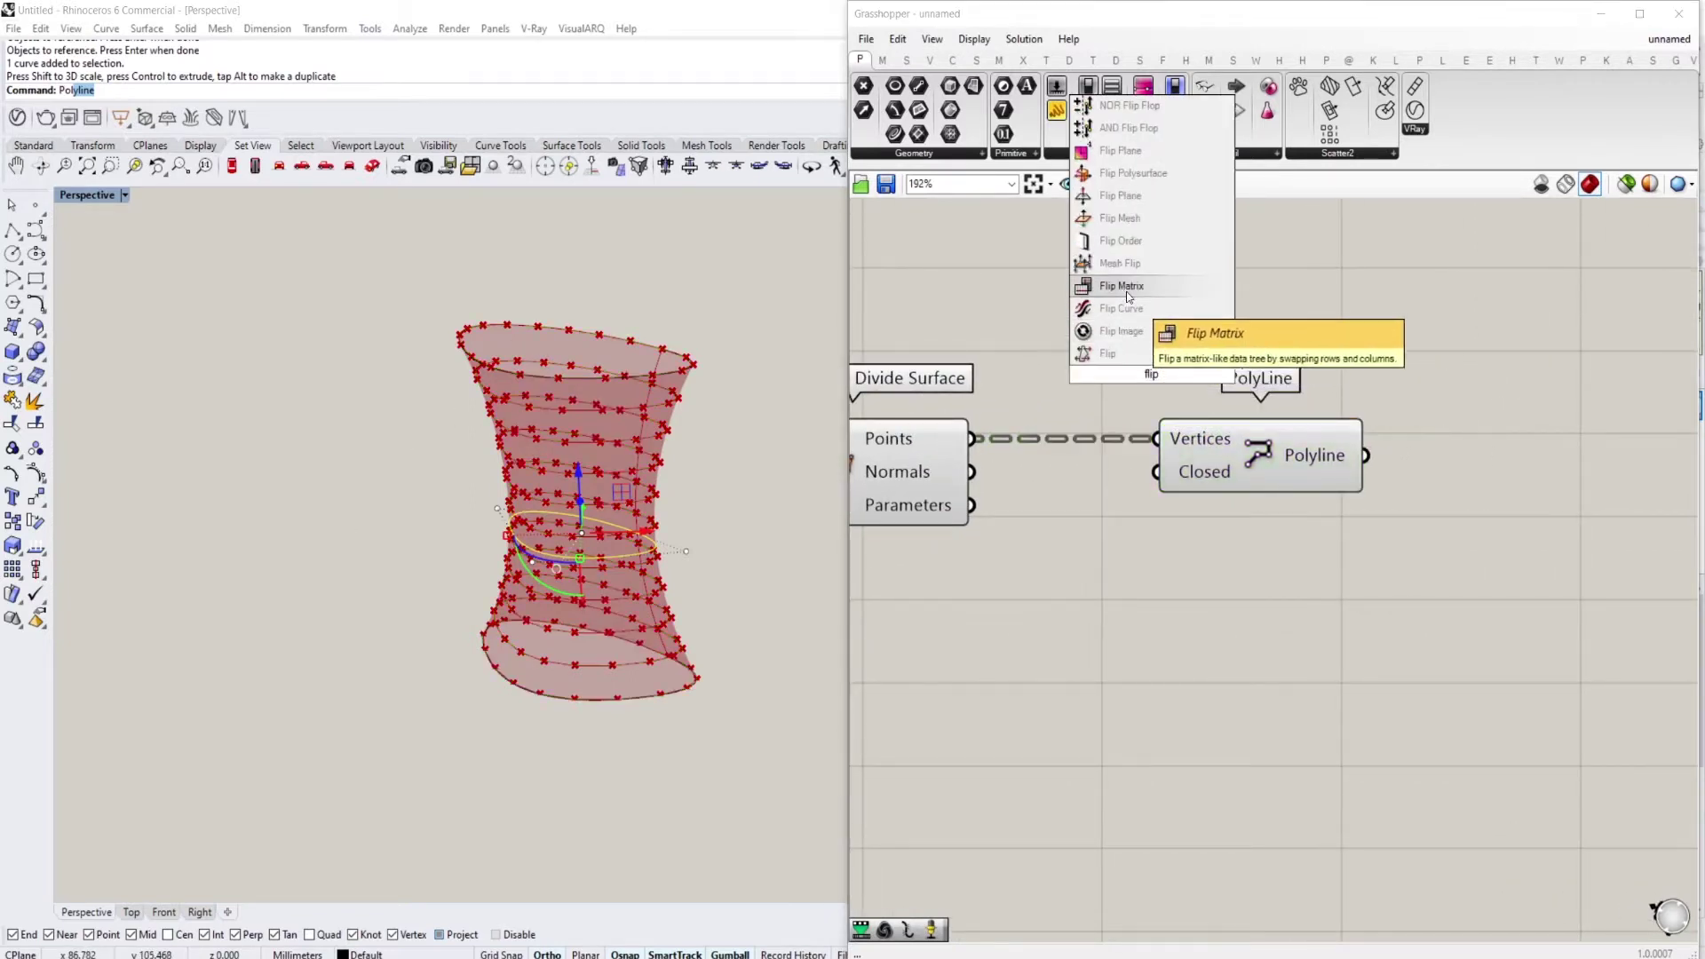
left_click(1124, 291)
left_click_drag(974, 438, 1073, 374)
Connect the Flip Matrix output to the PolyLine Vertices input and line the component up between Divide Surface and PolyLine
left_click_drag(1286, 453, 1370, 440)
scroll(661, 404, "up", 3)
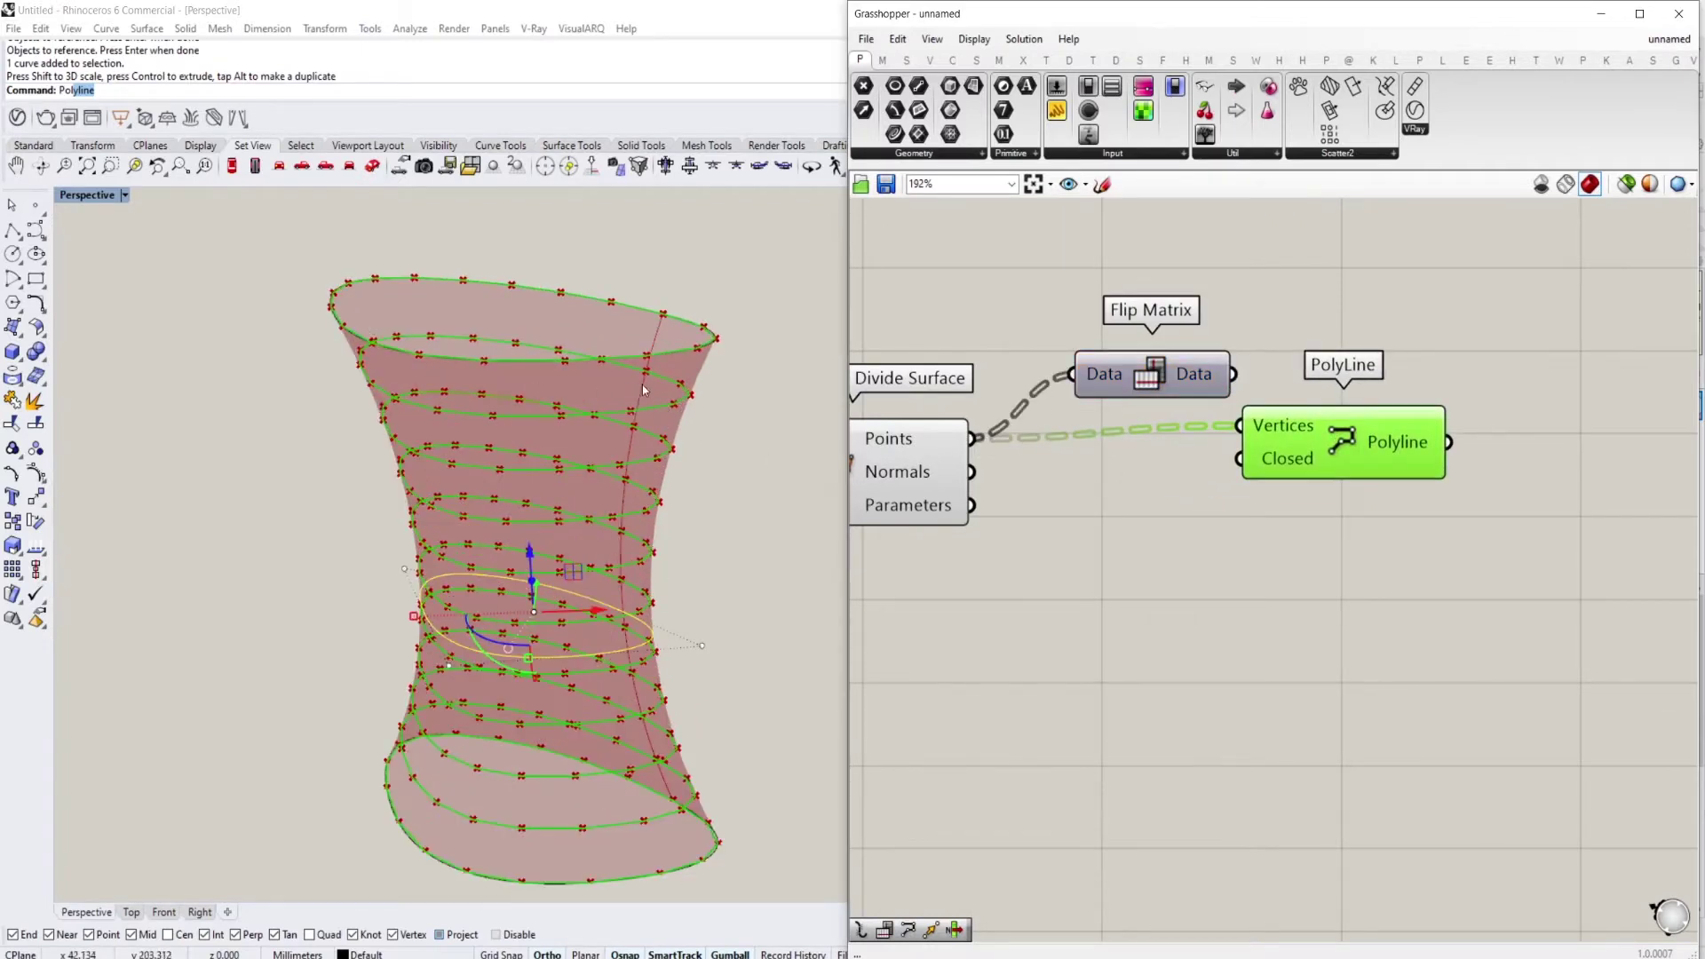
left_click_drag(1233, 373, 1302, 438)
left_click_drag(1154, 374, 1143, 440)
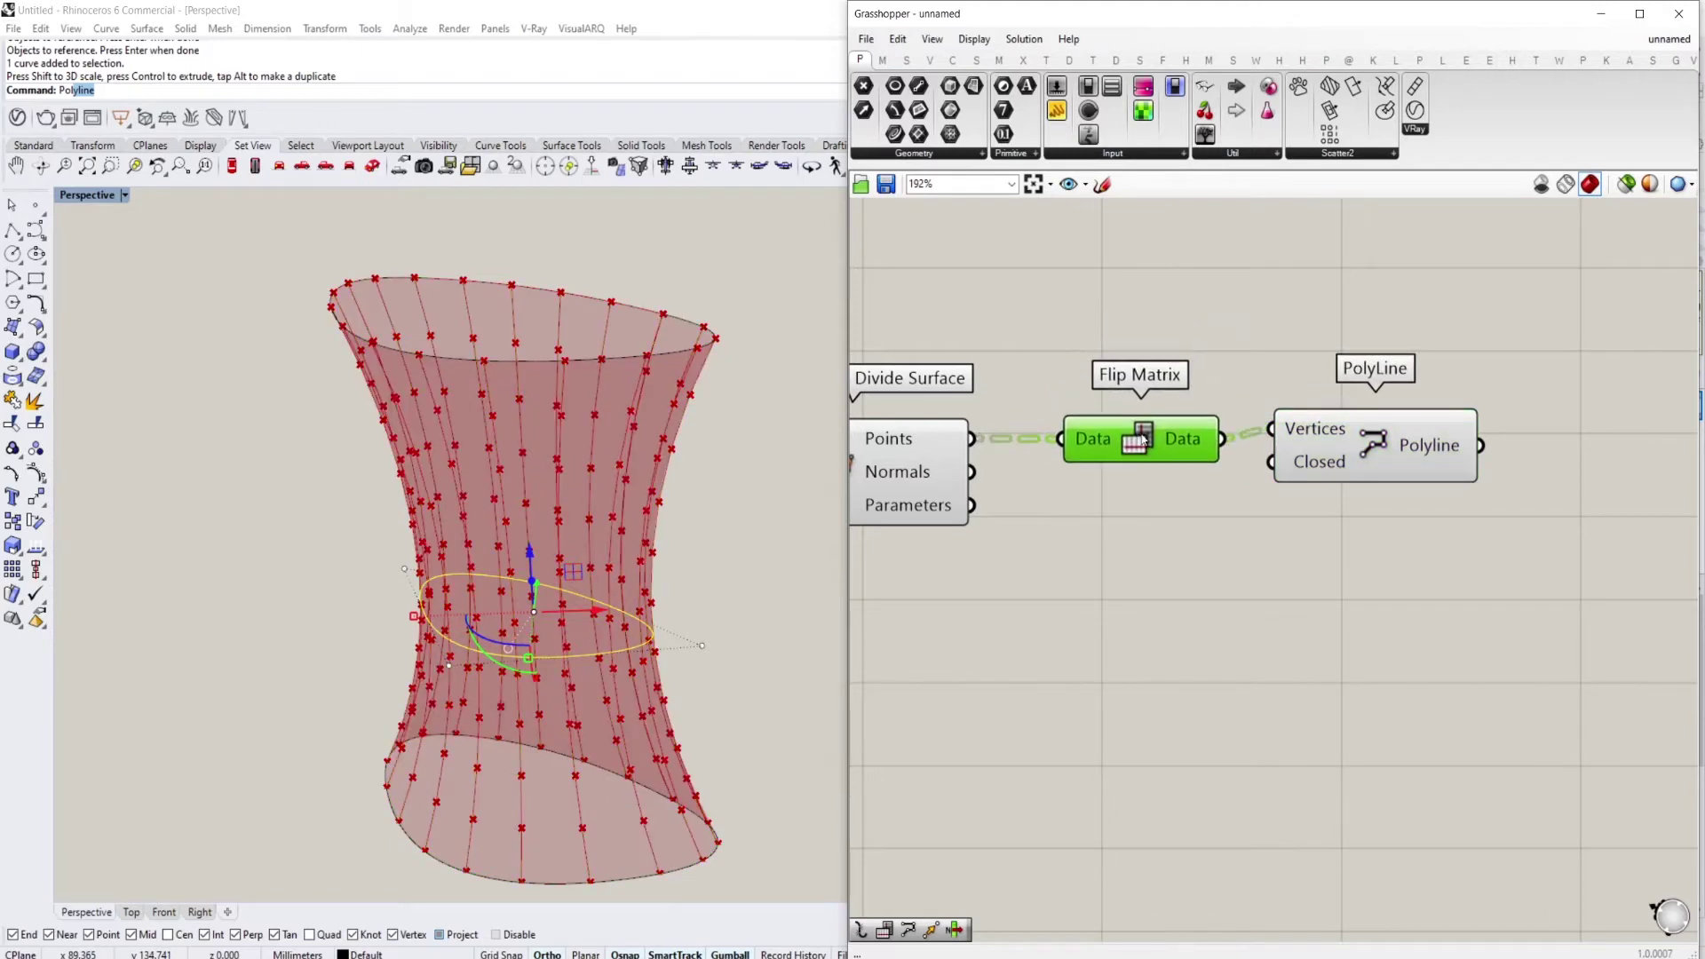
left_click_drag(1331, 445, 1337, 455)
Add a second Flip Matrix below the first, fed by the Divide Surface Normals output
scroll(1336, 448, "down", 3)
scroll(959, 568, "up", 1)
left_click_drag(1241, 416, 1247, 461)
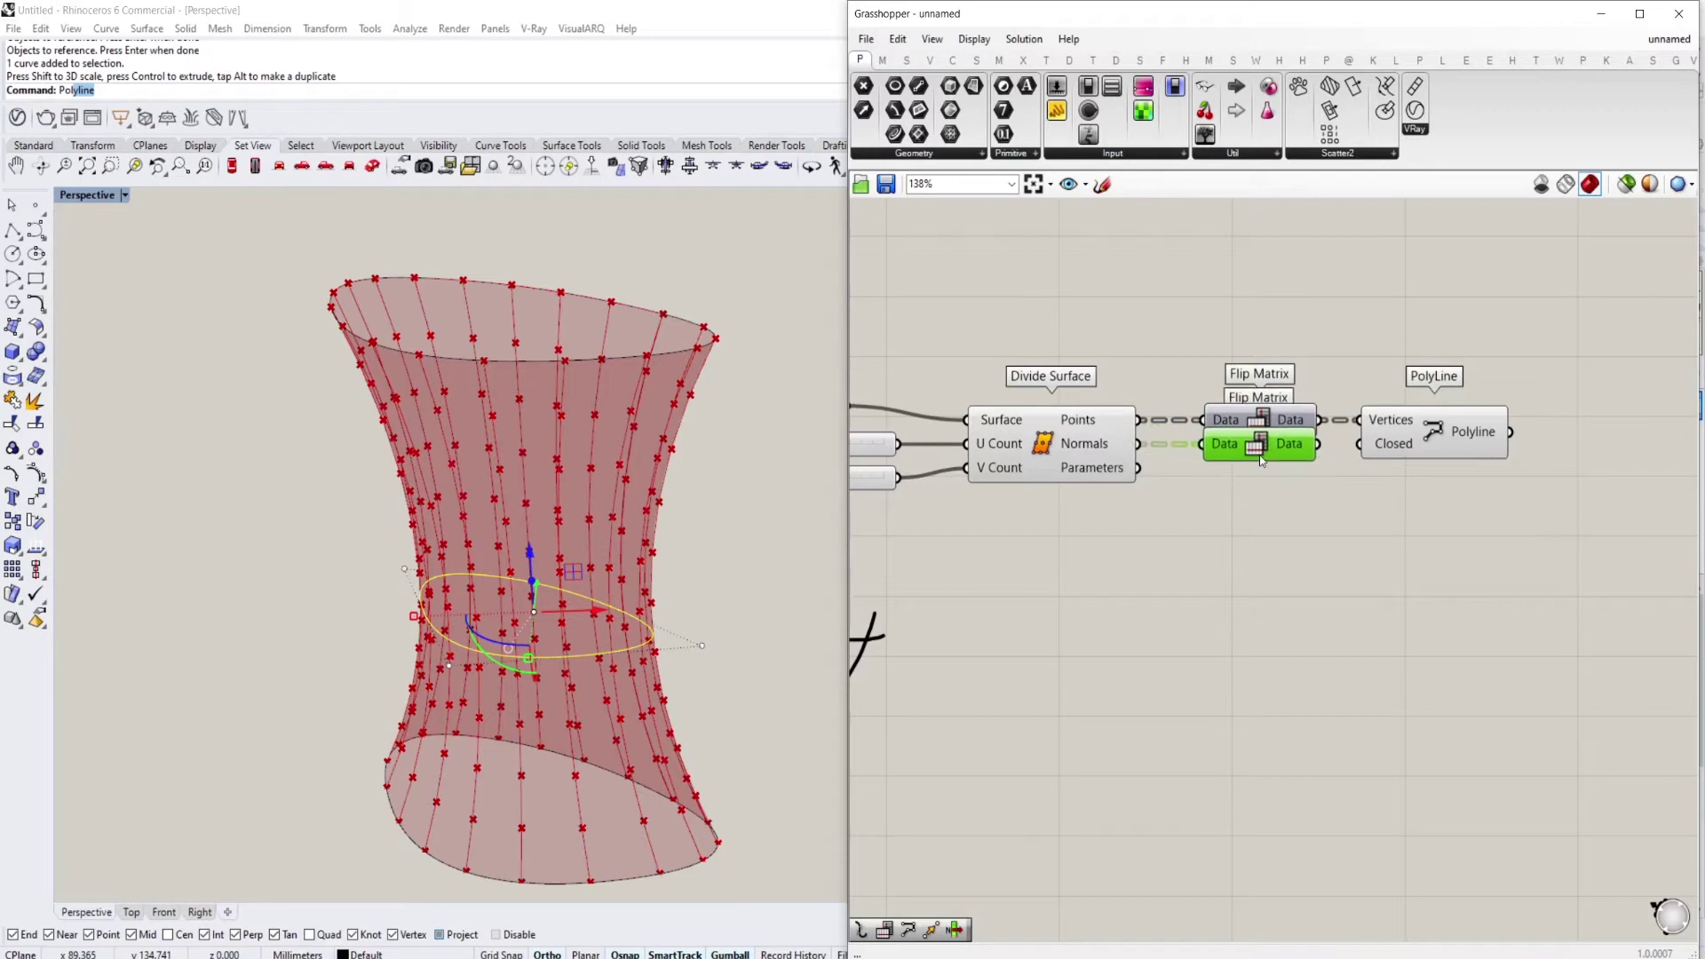
Examine the sketched solid and dotted zigzag lines for the planned point offsets
scroll(1260, 454, "down", 3)
scroll(1197, 728, "up", 1)
right_click_drag(1197, 728, 1075, 463)
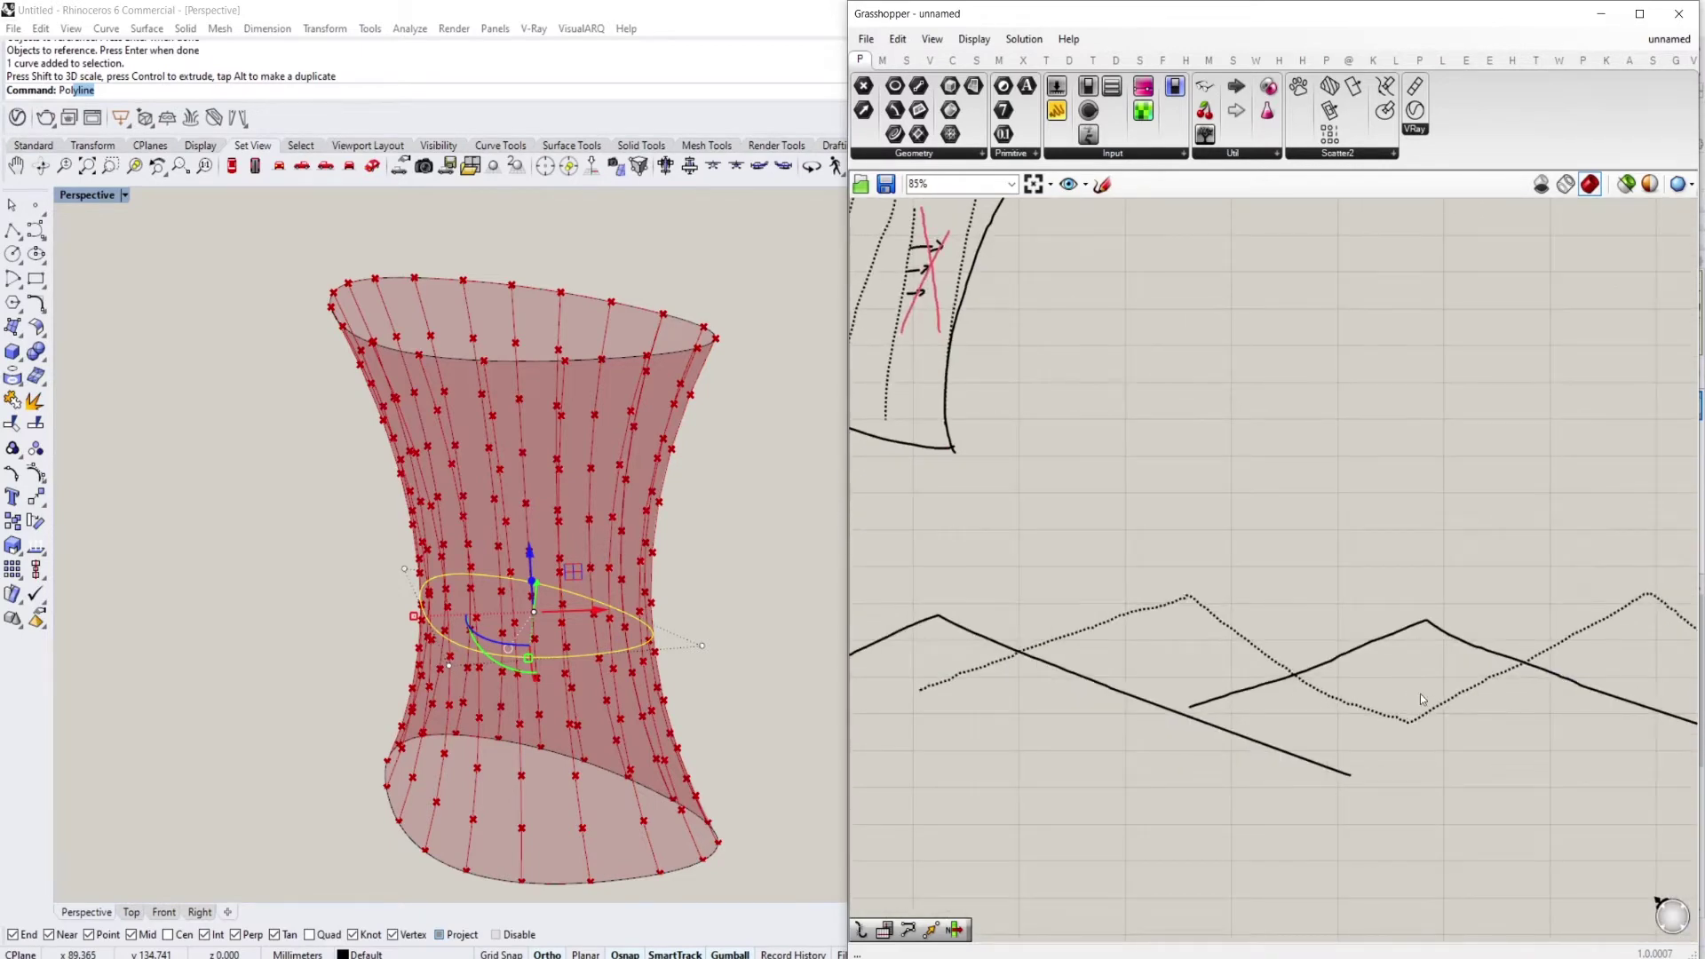
scroll(1420, 699, "down", 2)
right_click_drag(1420, 699, 1365, 829)
scroll(1419, 431, "up", 3)
right_click_drag(1419, 430, 1332, 613)
scroll(1268, 543, "up", 2)
Examine the division points and vertical polylines on the lofted surface, down to its lower edge
right_click_drag(437, 621, 512, 493)
scroll(433, 590, "down", 2)
left_click(1178, 423)
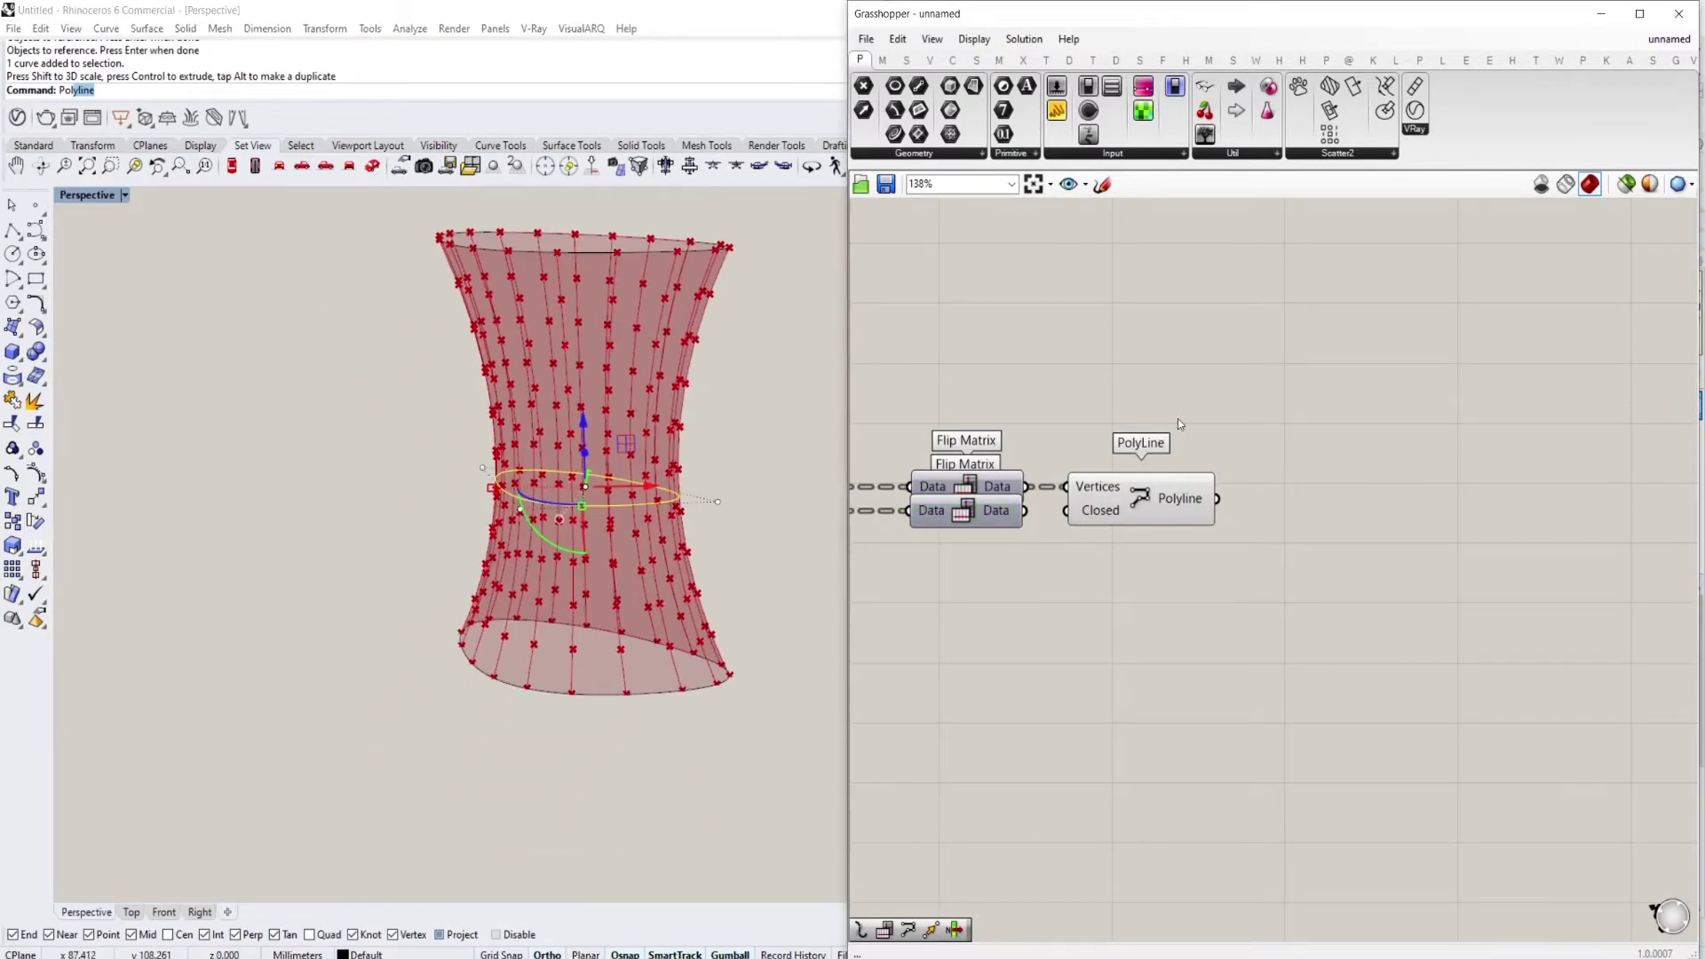
scroll(1177, 418, "down", 2)
right_click_drag(1177, 418, 1251, 393)
scroll(1237, 501, "up", 3)
right_click_drag(1238, 501, 1244, 600)
scroll(1258, 540, "down", 1)
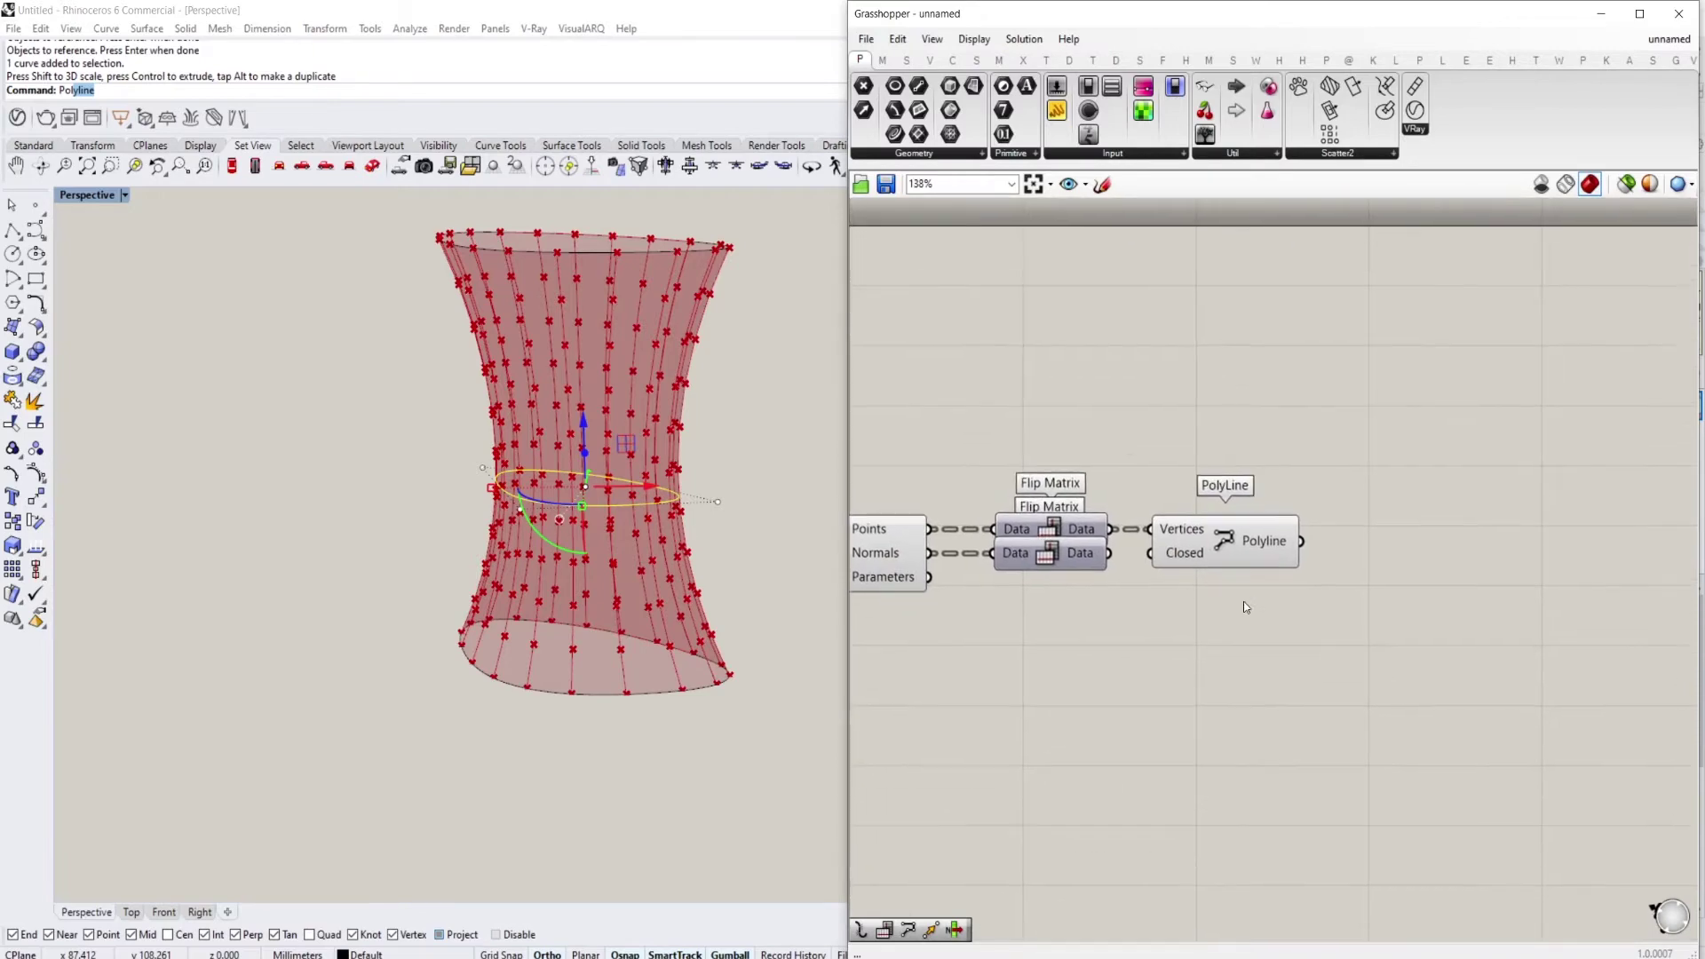
scroll(647, 432, "up", 3)
left_click(743, 493)
scroll(743, 493, "down", 4)
right_click_drag(743, 476, 734, 343)
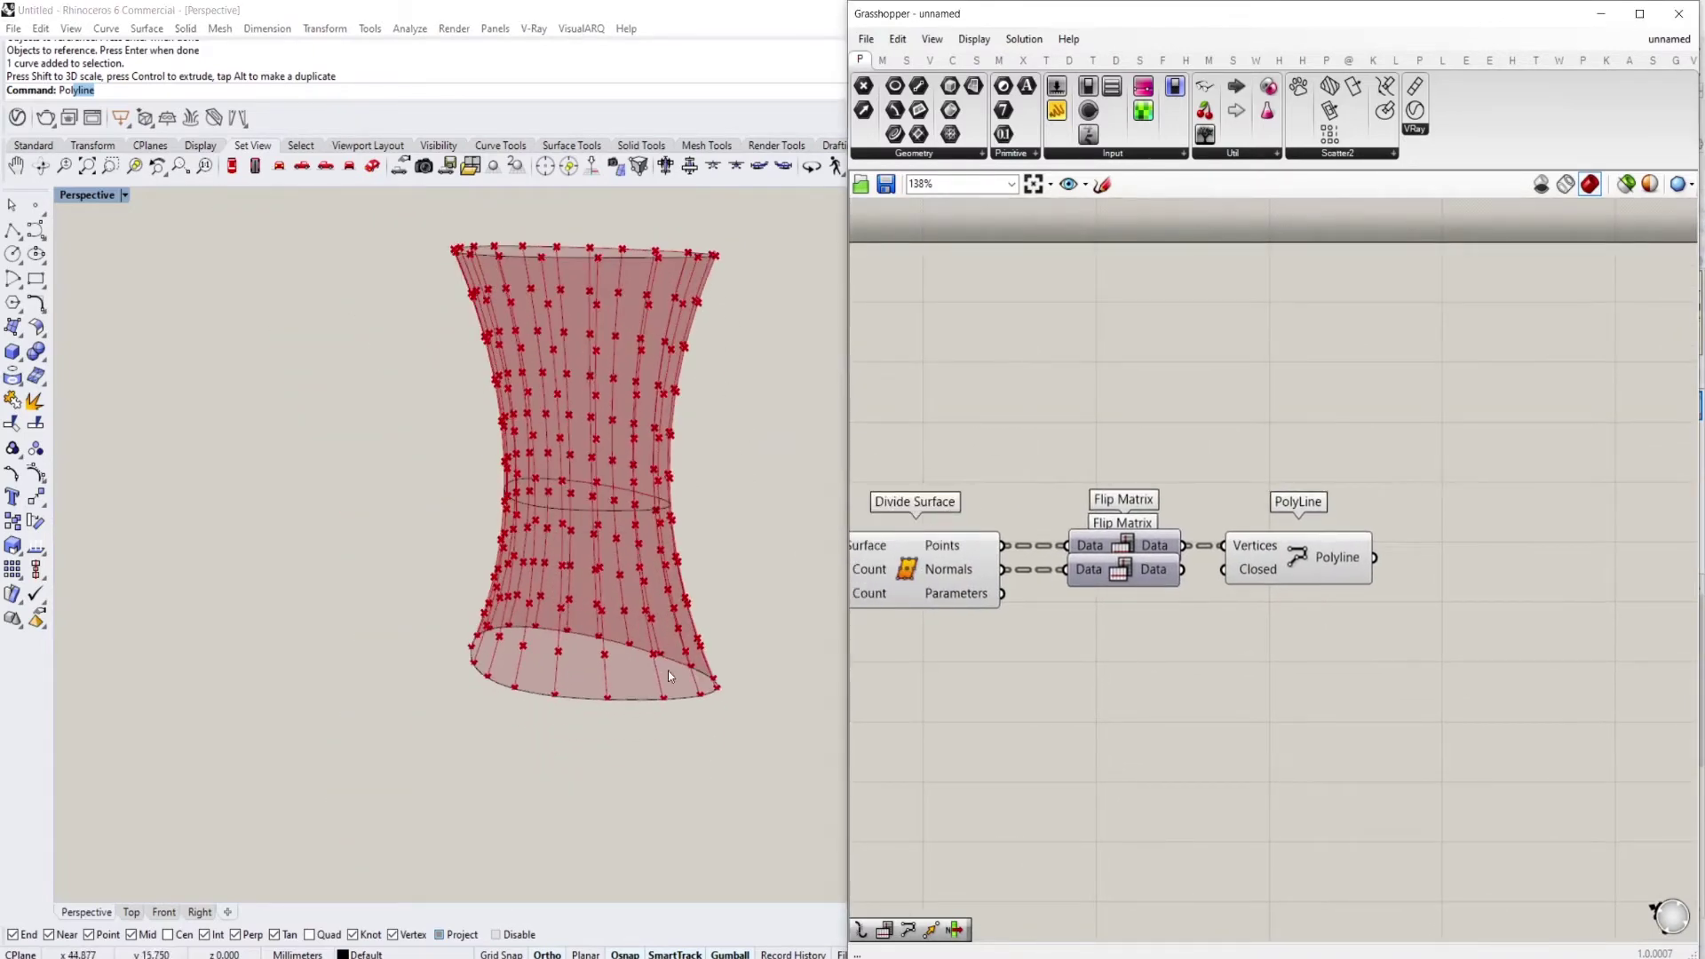
scroll(670, 704, "up", 2)
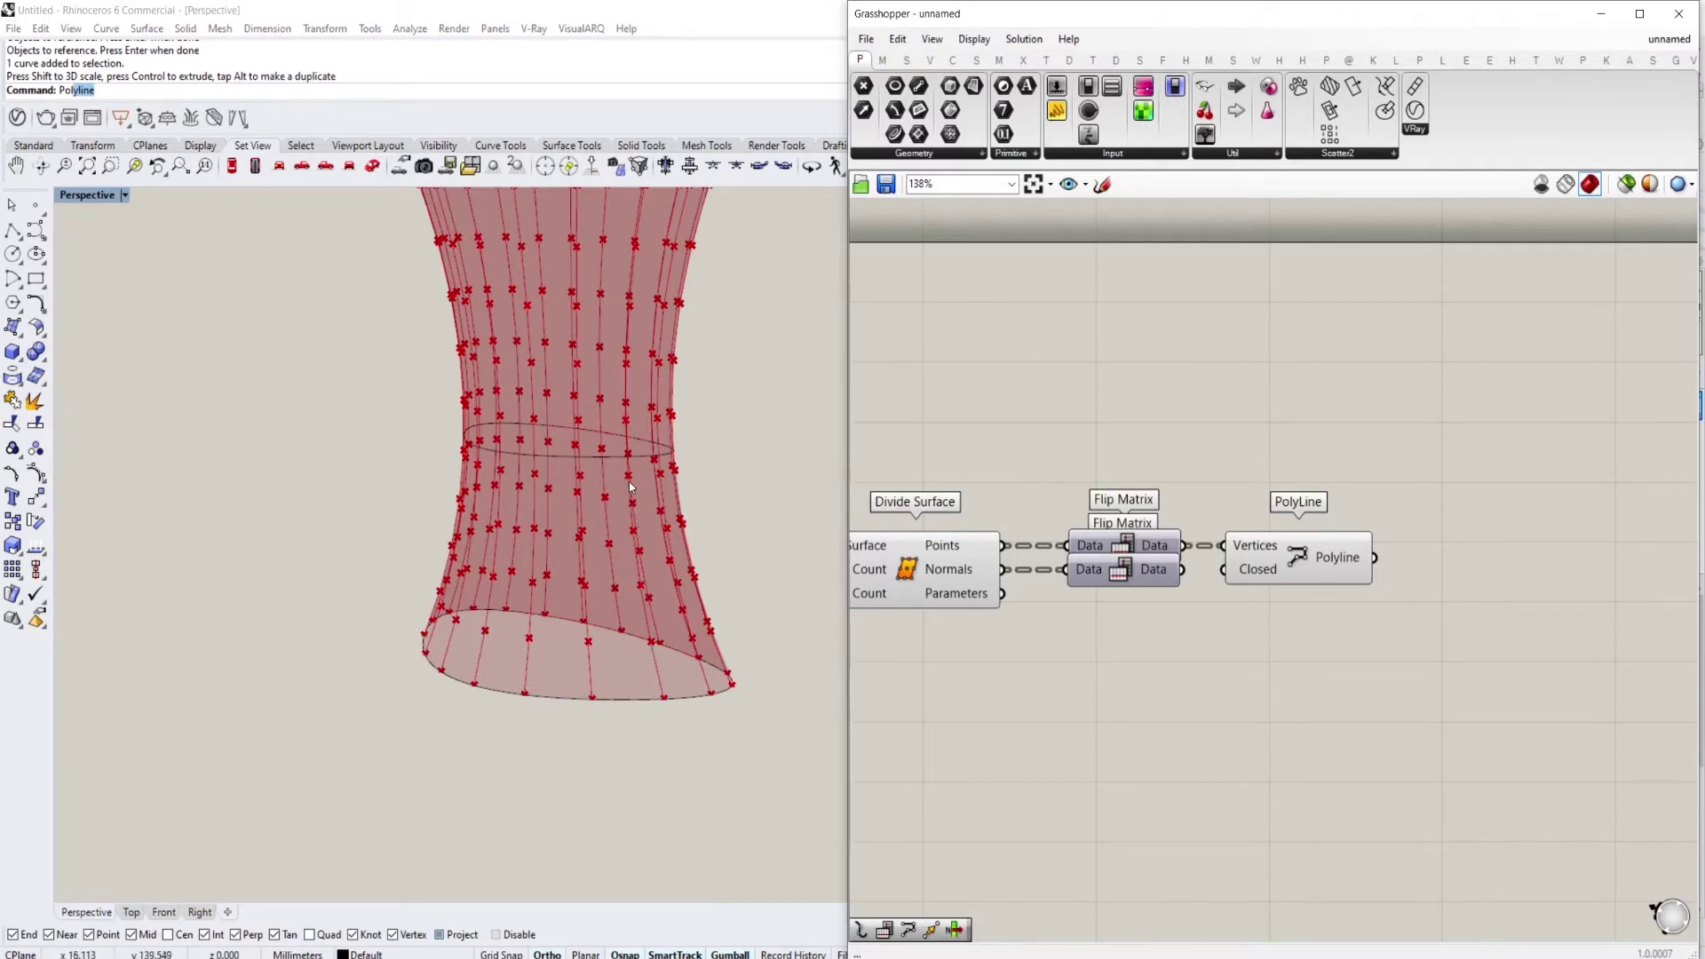
right_click_drag(655, 607, 563, 565, "shift")
scroll(563, 565, "up", 2)
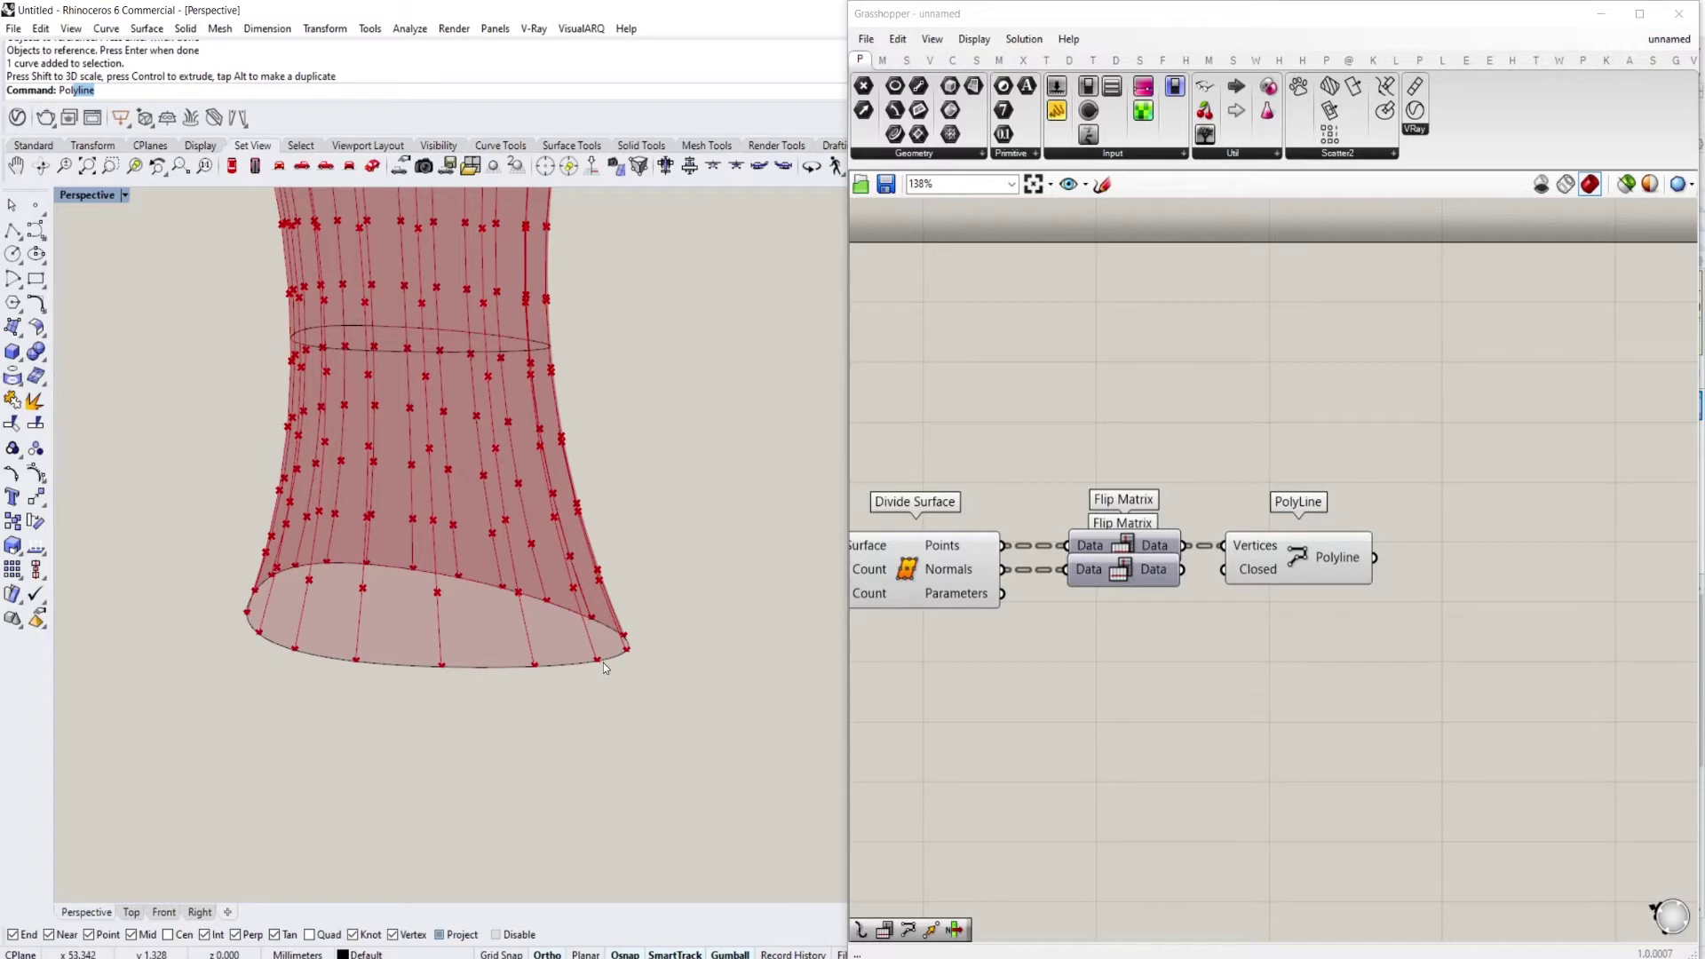
Add a Series component below the Flip Matrix components
right_click_drag(1276, 600, 1292, 453)
scroll(1292, 453, "down", 2)
right_click_drag(1244, 510, 1326, 458)
right_click_drag(1235, 555, 1095, 543)
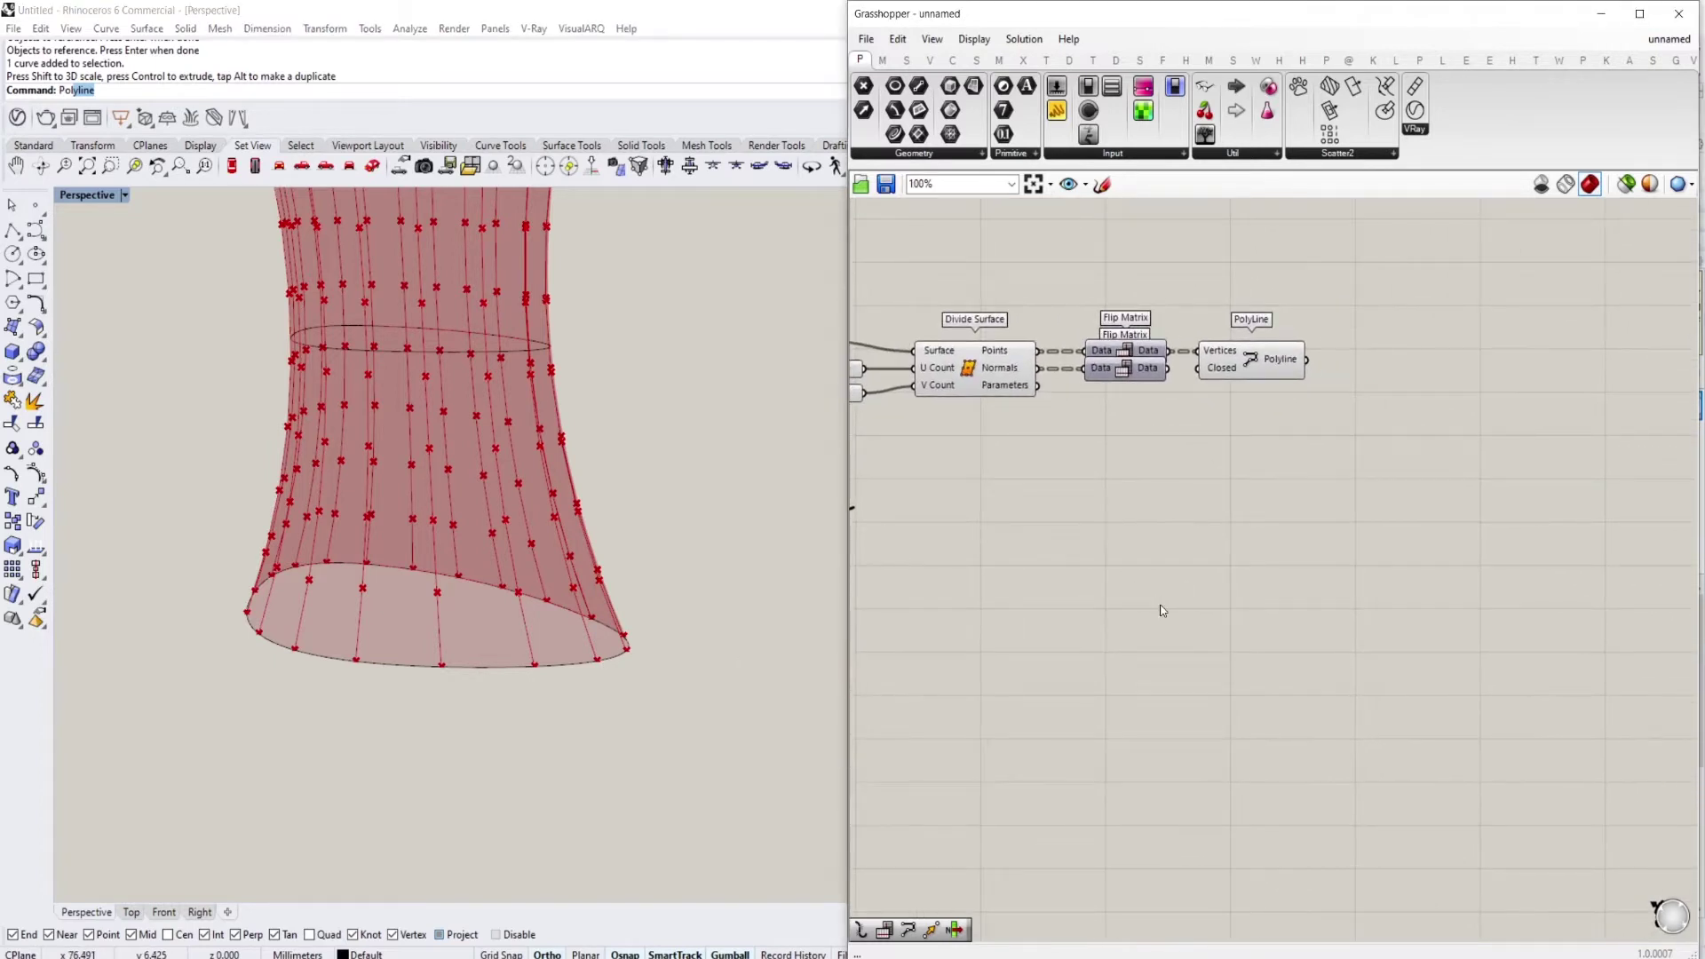
double_click(1160, 605)
type("seri")
key("Return")
left_click_drag(1163, 610, 1199, 532)
Add a number slider with value 4 and connect it to the Series Count input
scroll(1184, 488, "up", 3)
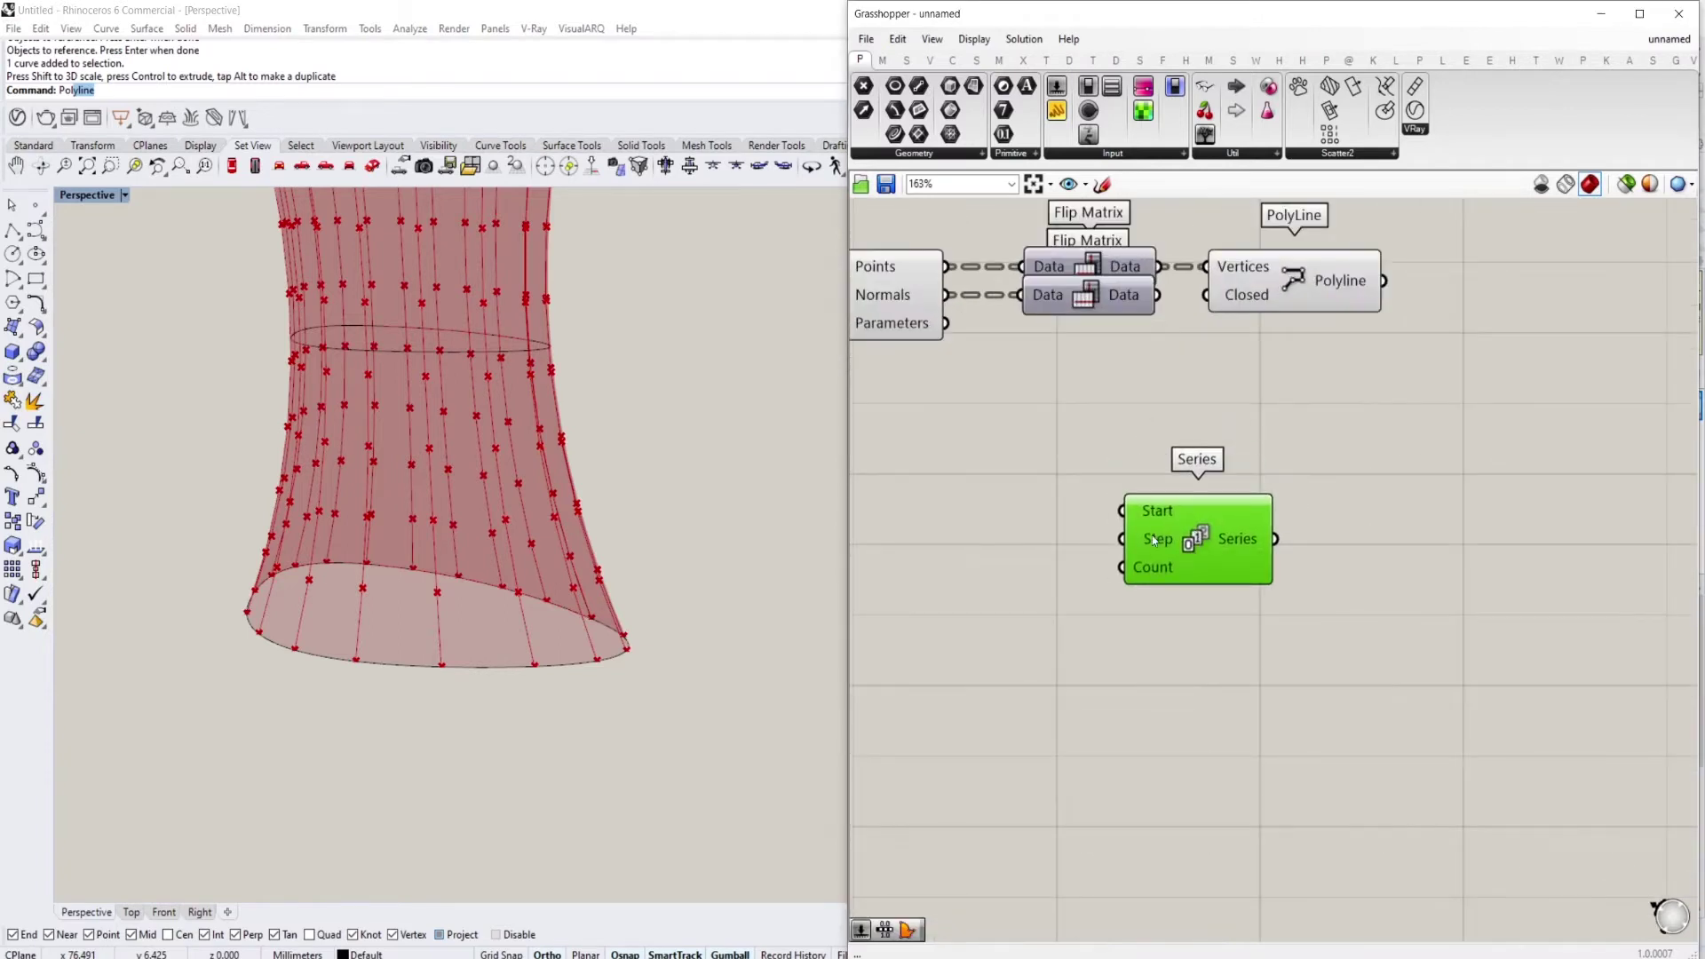
right_click_drag(1157, 540, 1284, 533)
scroll(1283, 538, "down", 1)
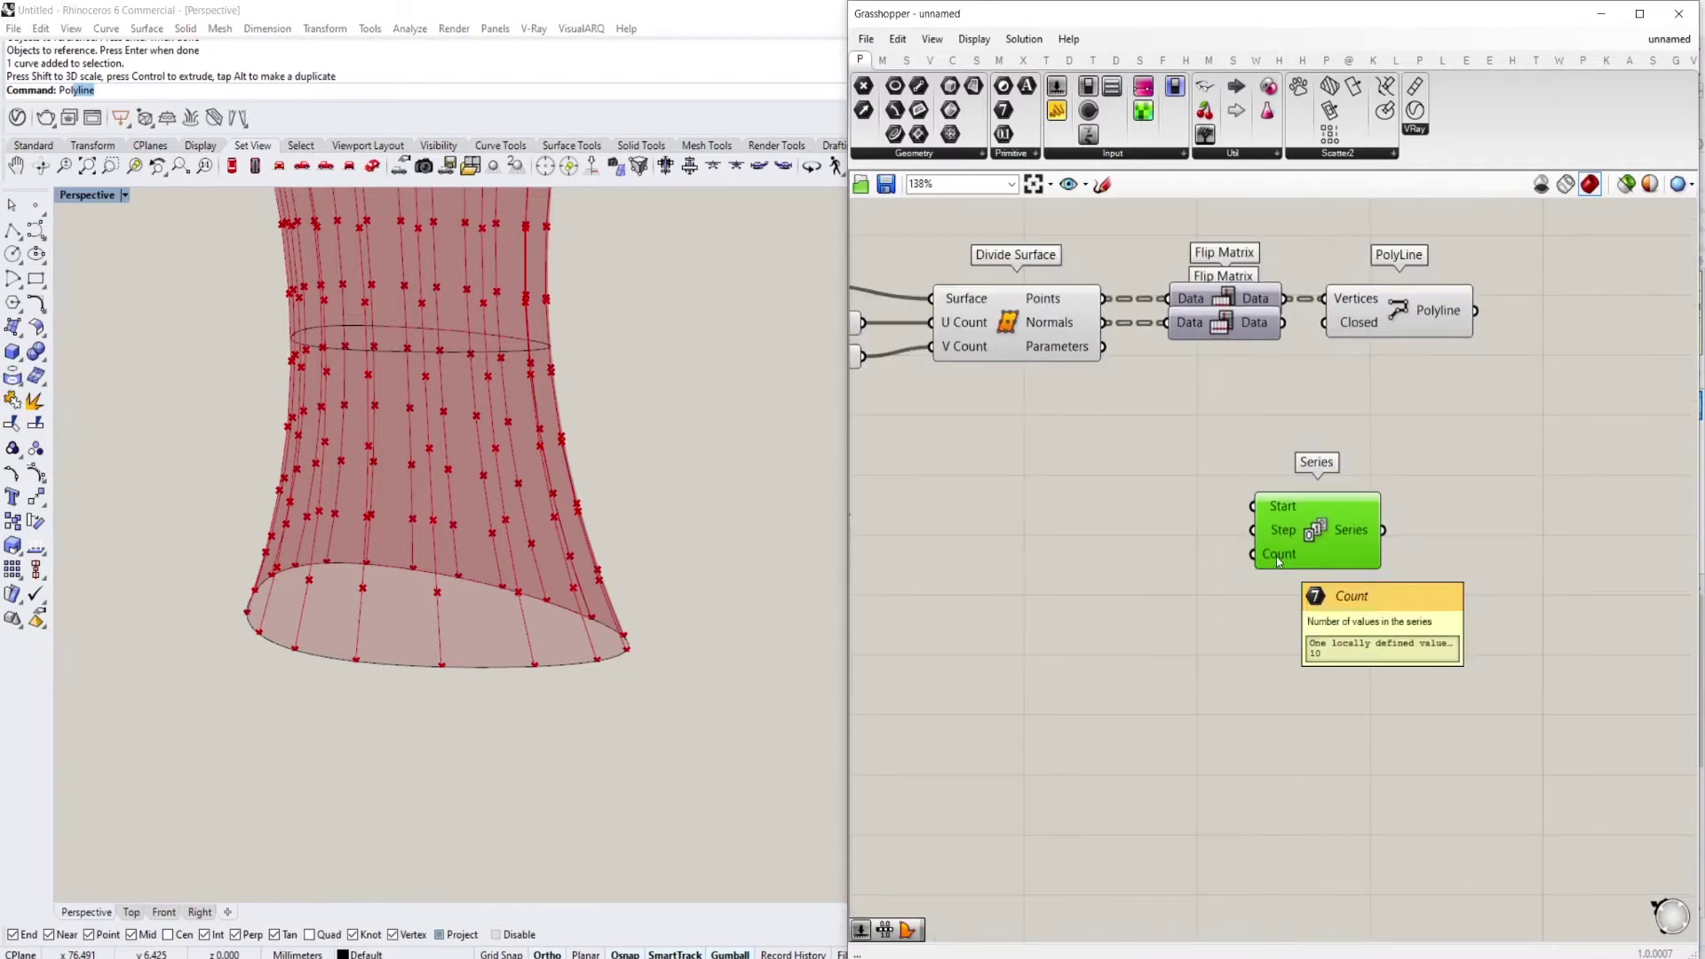
double_click(1110, 558)
type("4")
key("Return")
left_click_drag(1230, 560, 1177, 561)
Add a number slider with value 1.00 and connect it to the Series Step input
double_click(1124, 517)
type("1.00")
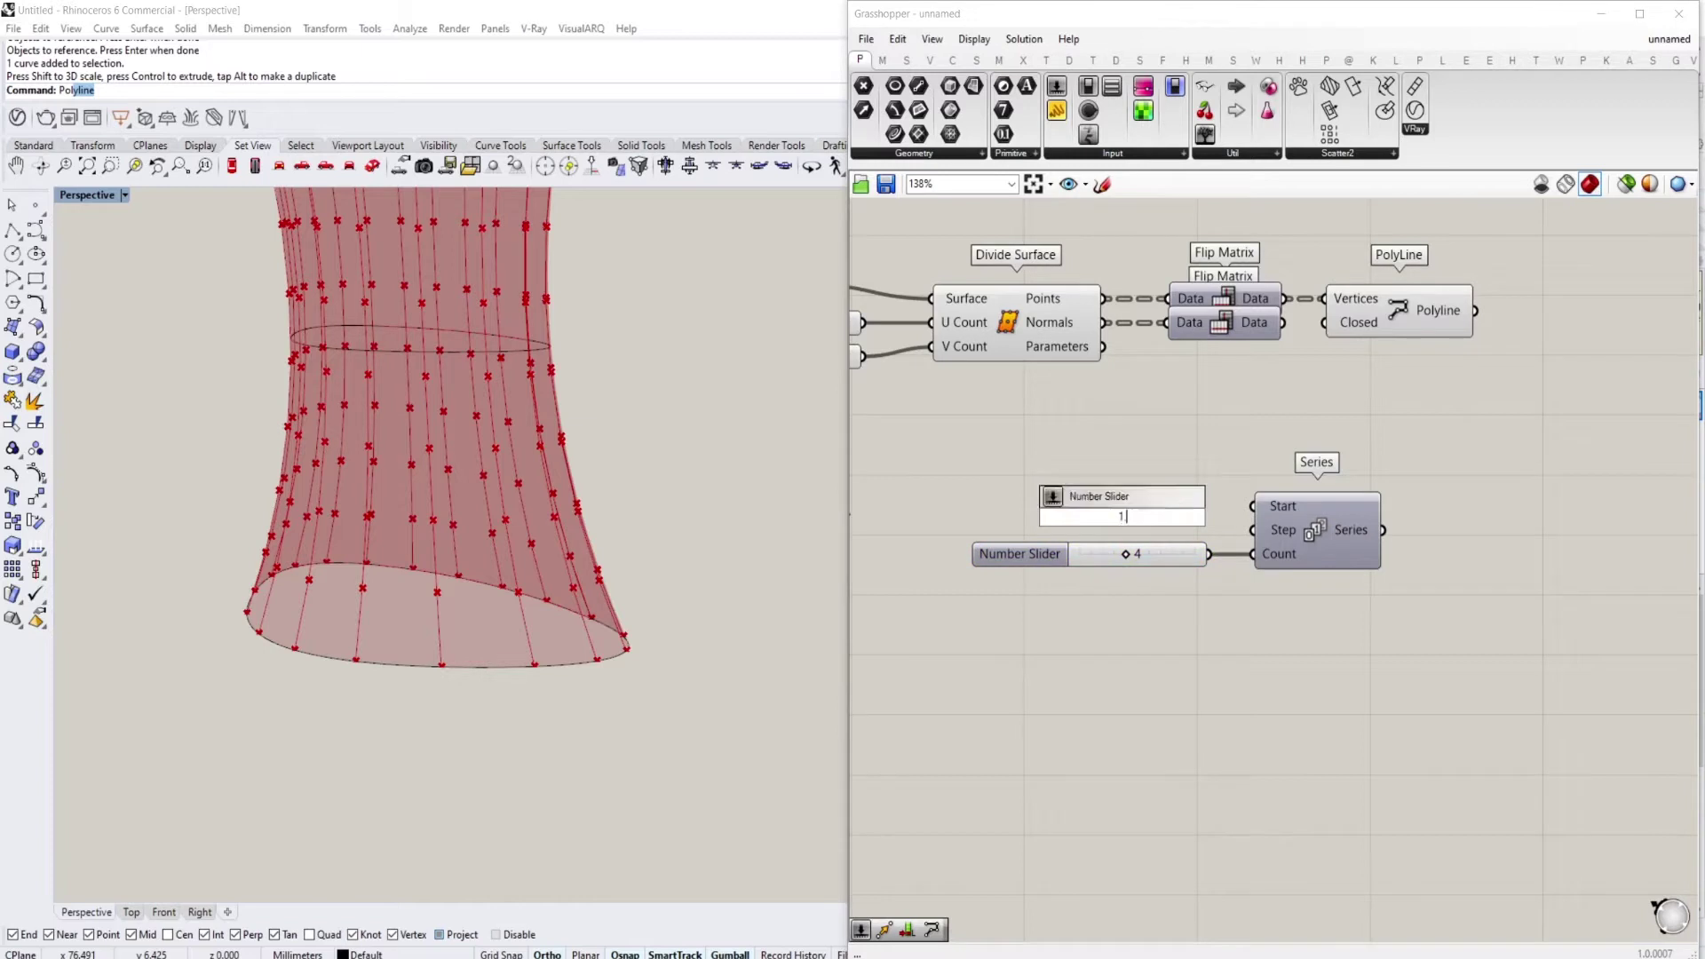
key("Return")
left_click_drag(1192, 520, 1252, 530)
left_click_drag(1121, 521, 1112, 529)
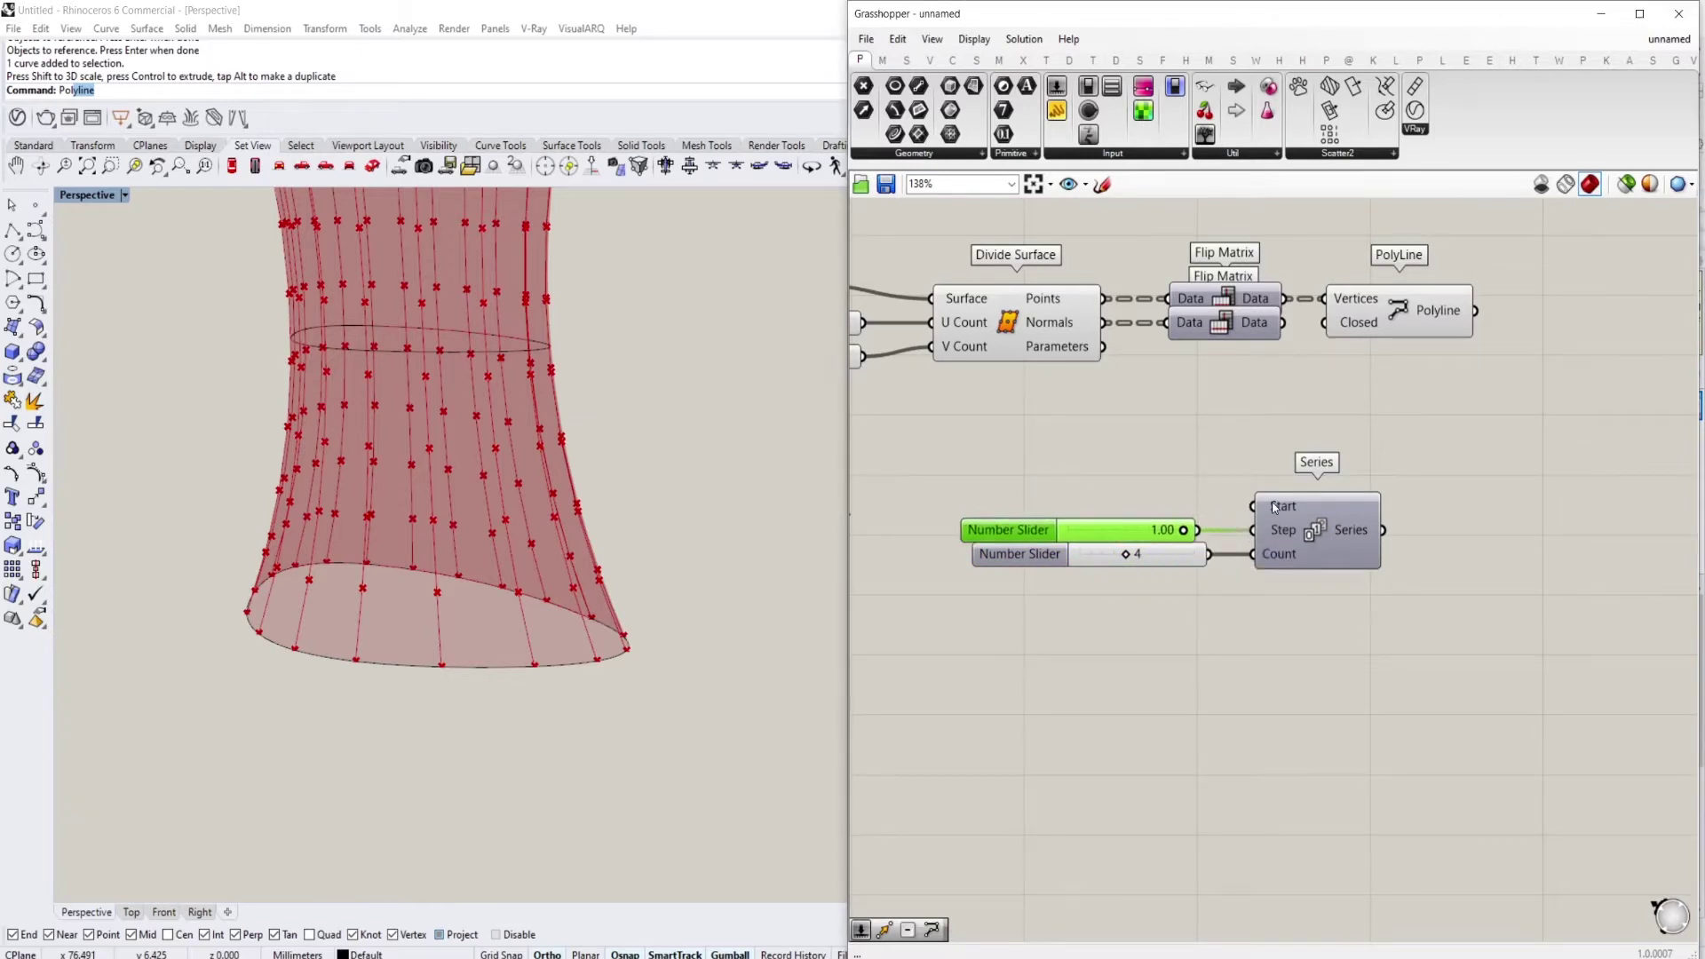
double_click(1158, 502)
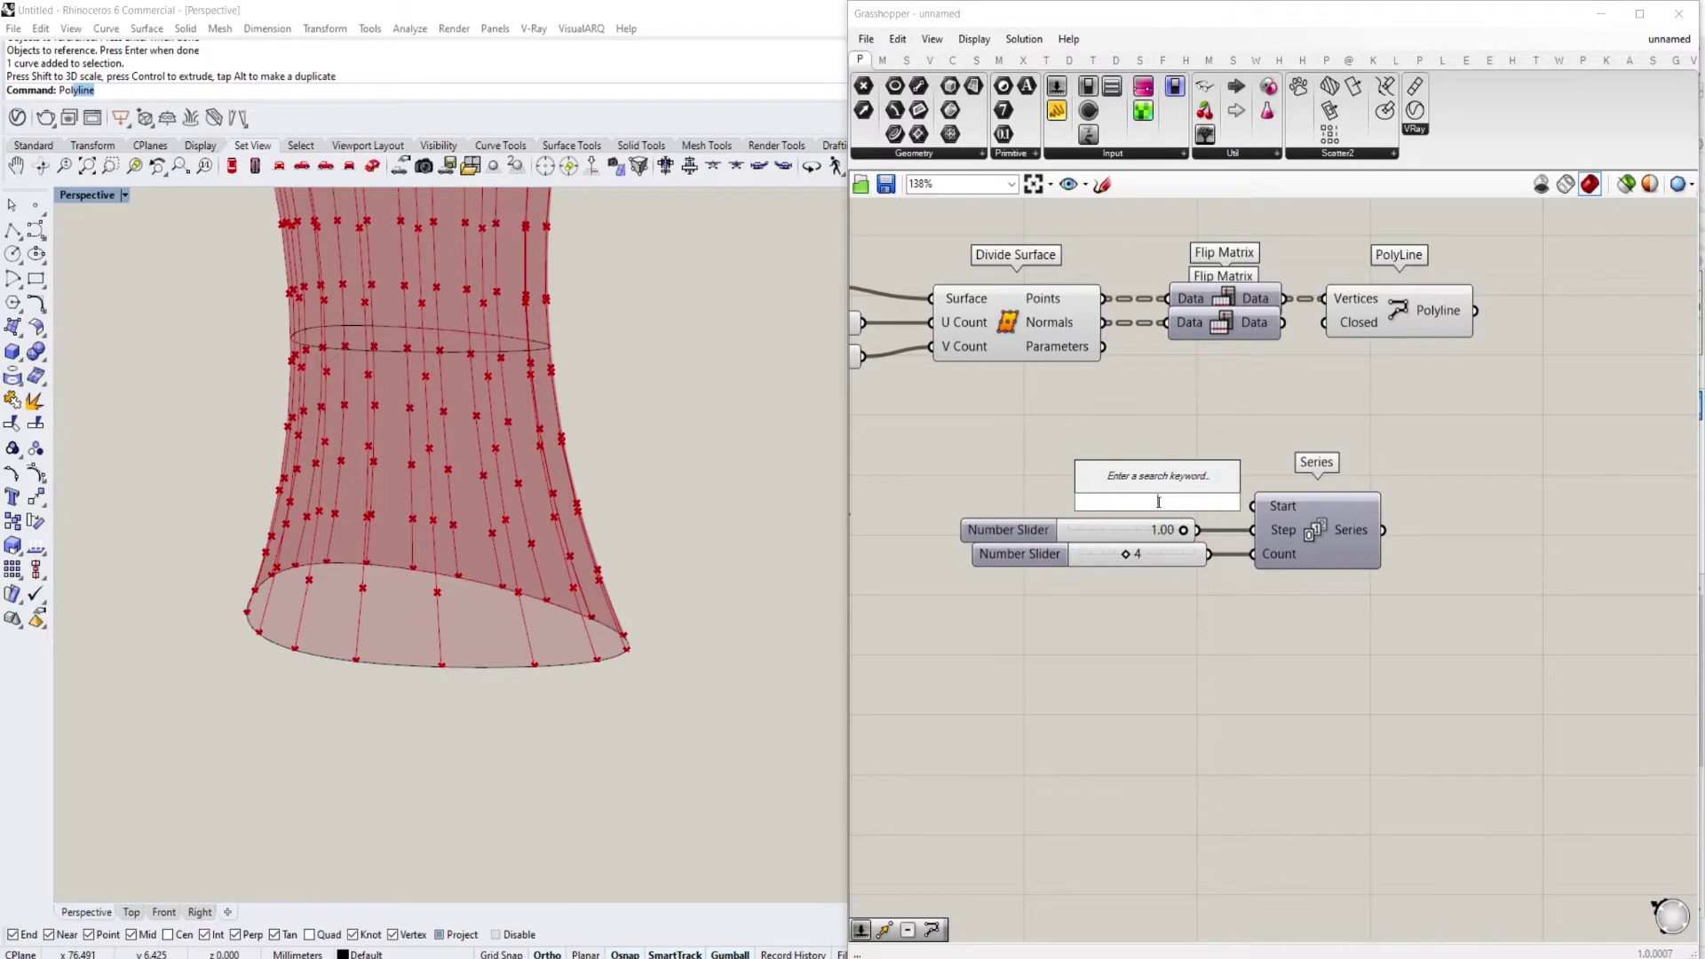
key("Escape")
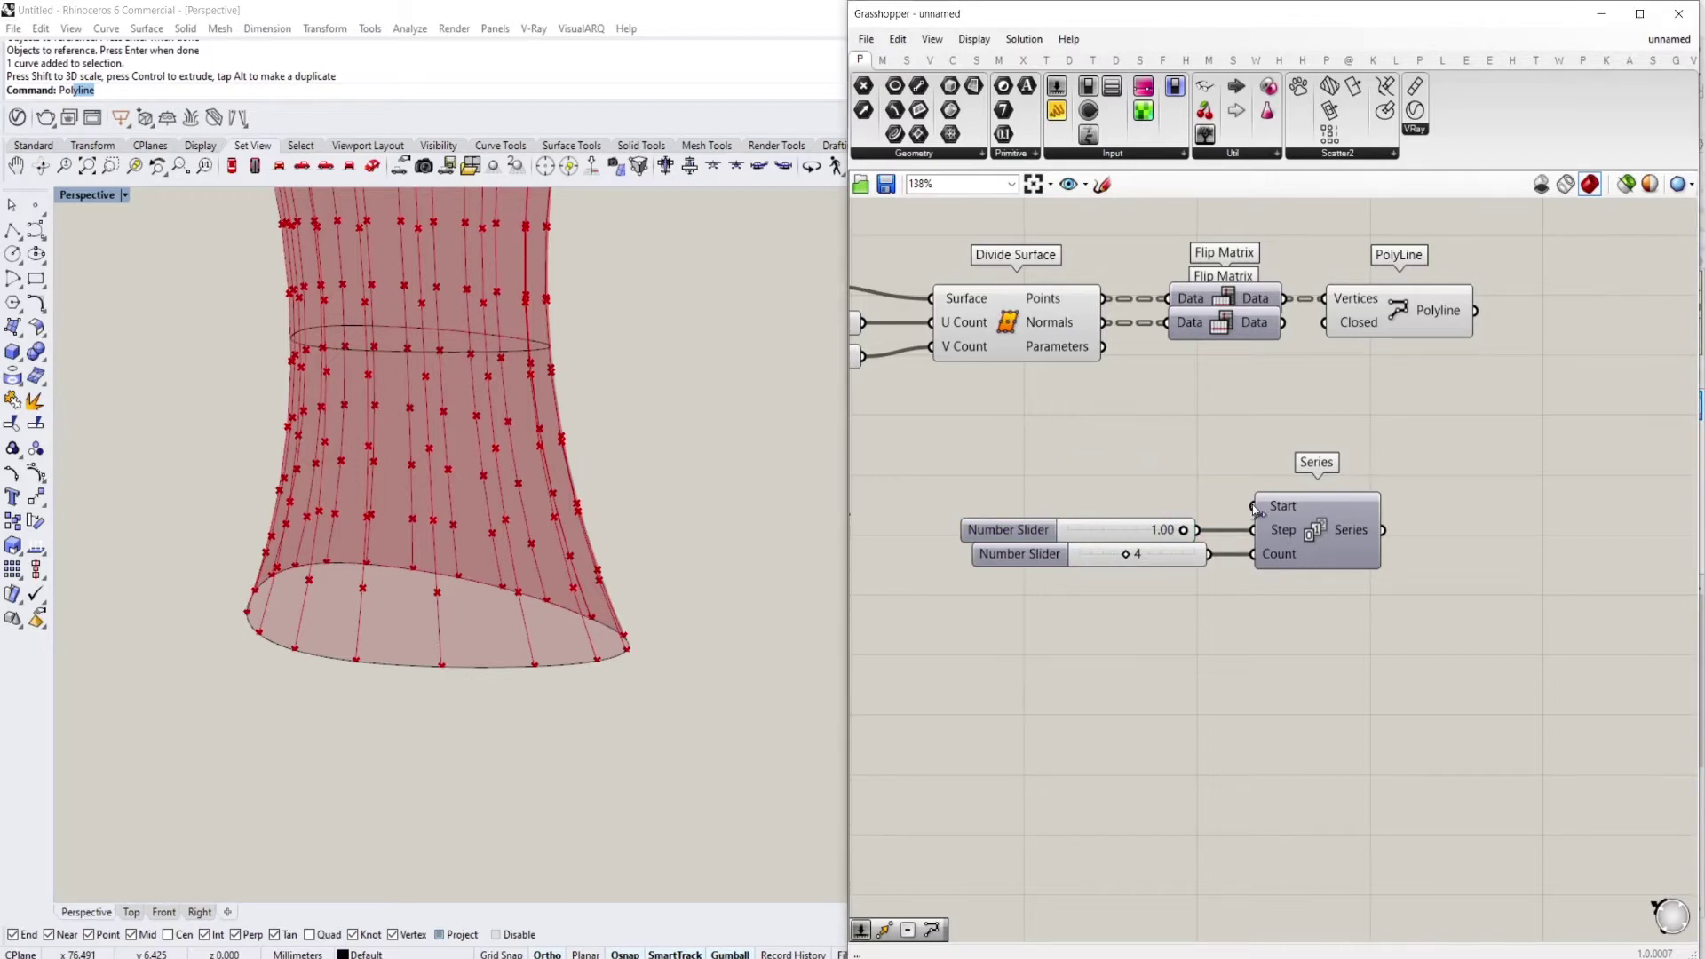
Add a Panel beside the Series component, connect the Series output to it and enlarge it
right_click_drag(1356, 537, 1121, 548)
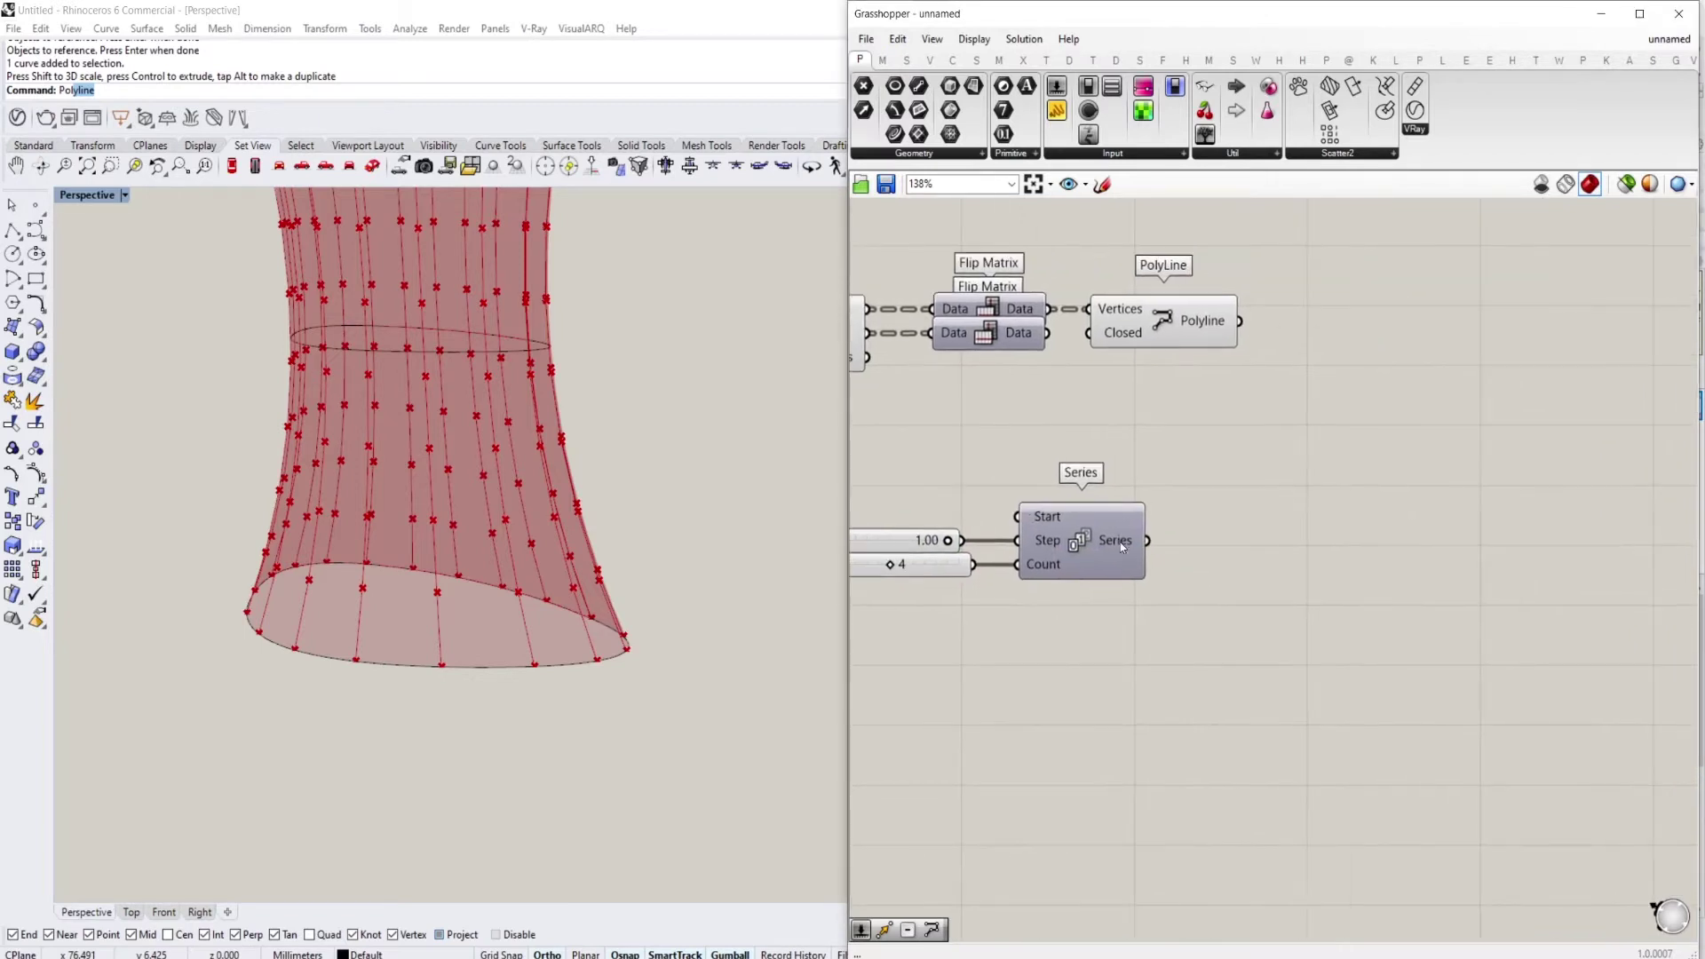
double_click(1252, 583)
type("panel")
key("Return")
left_click_drag(1145, 540, 1246, 524)
right_click_drag(1401, 581, 1323, 553)
left_click_drag(1355, 555, 1454, 640)
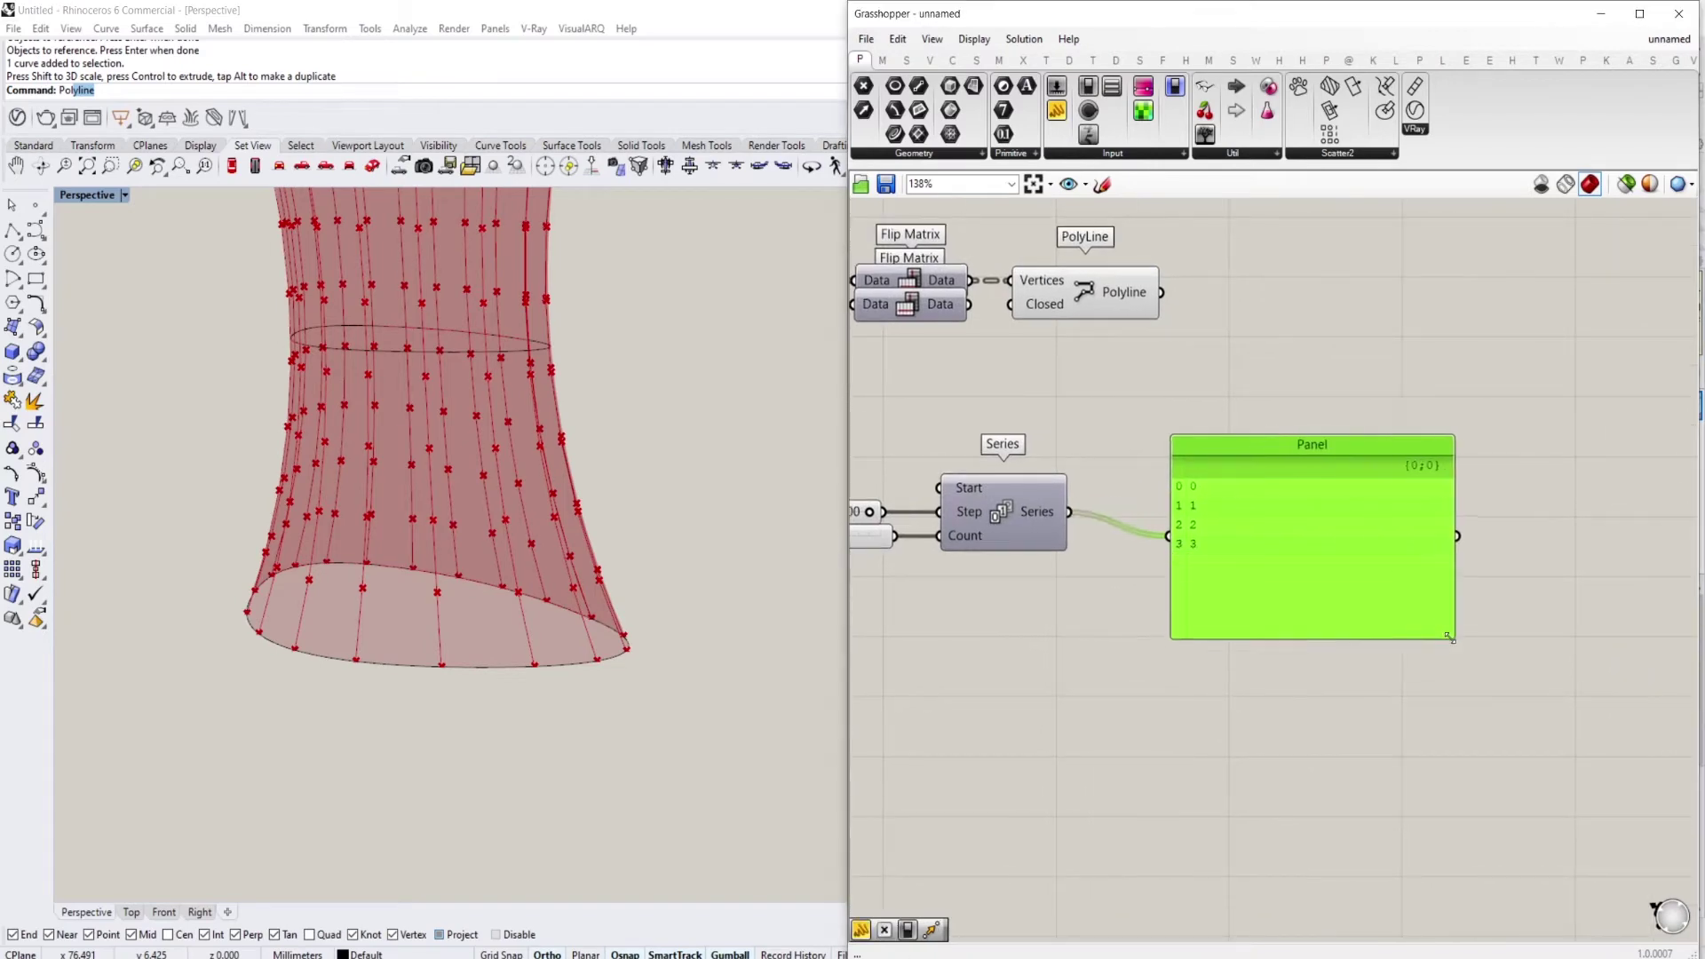
right_click_drag(1135, 536, 1222, 513)
left_click_drag(1341, 554, 1375, 551)
right_click_drag(1019, 517, 1096, 509)
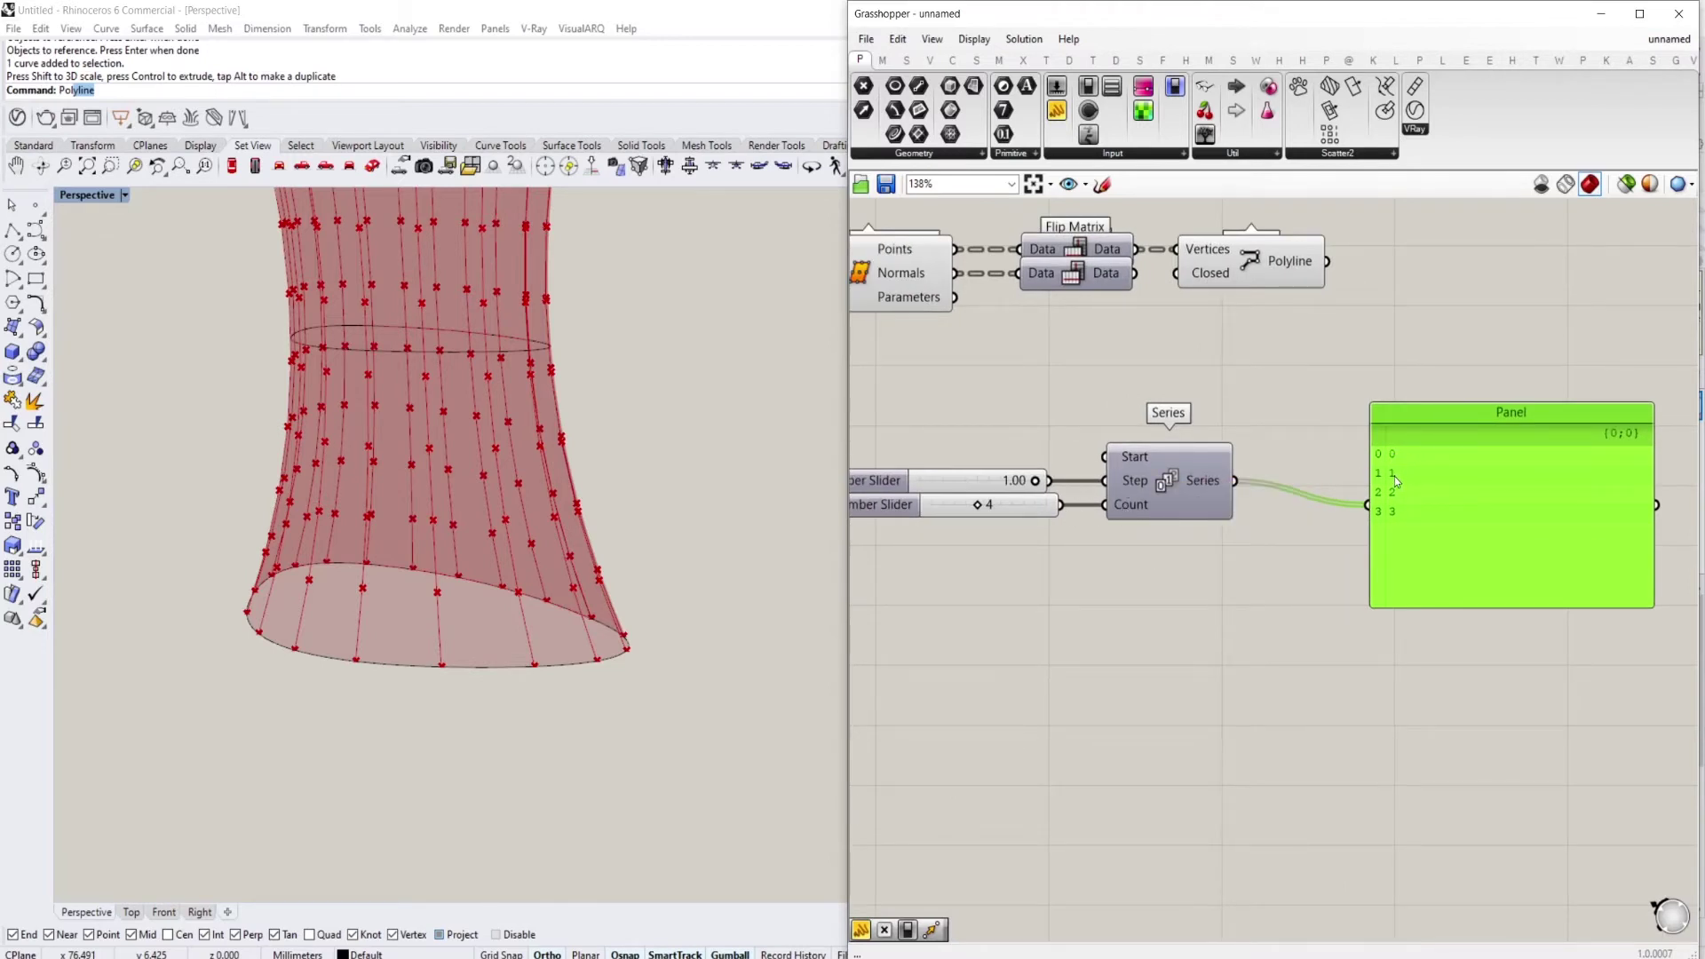
Move the Panel upward and farther away from the Series component
right_click_drag(1436, 551, 1337, 546)
left_click_drag(1338, 547, 1456, 455)
right_click_drag(1282, 467, 1293, 504)
scroll(1293, 505, "down", 1)
double_click(1237, 611)
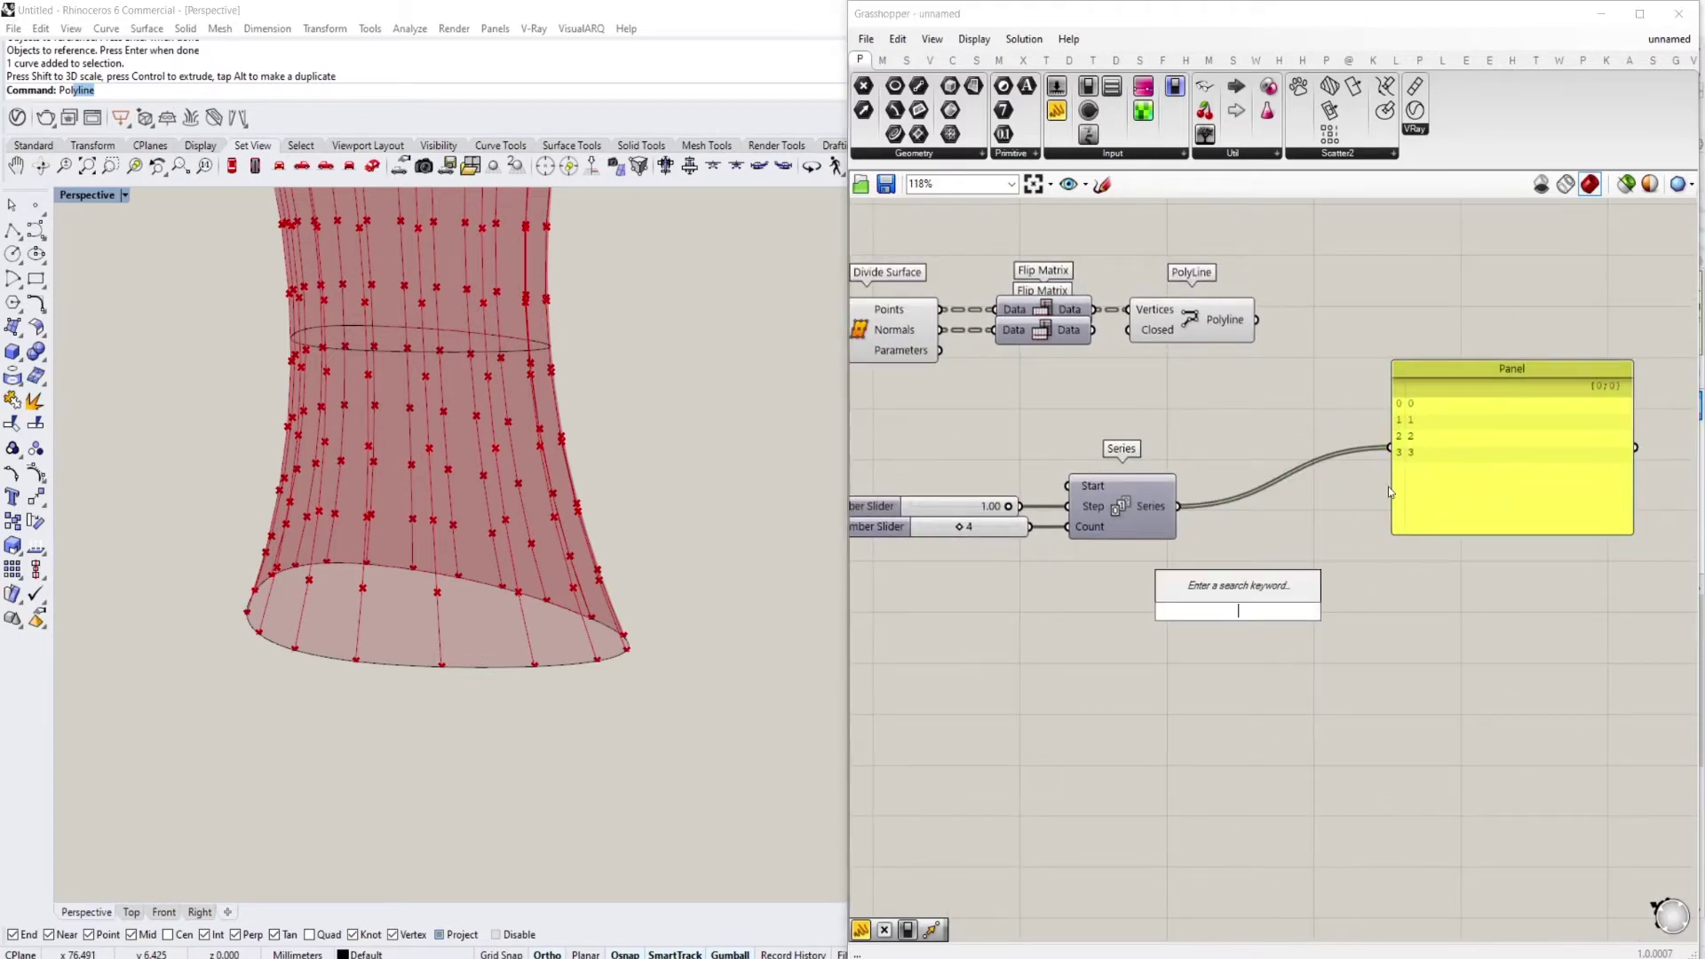
Annotate the sketched triangular wave on the canvas with a baseline, upward offset arrows and numbers rising to 4 and falling to 0
scroll(1353, 502, "down", 2)
right_click(1287, 532)
scroll(1297, 519, "down", 2)
right_click_drag(1296, 519, 1541, 369)
scroll(1041, 677, "up", 3)
right_click_drag(1042, 678, 947, 608)
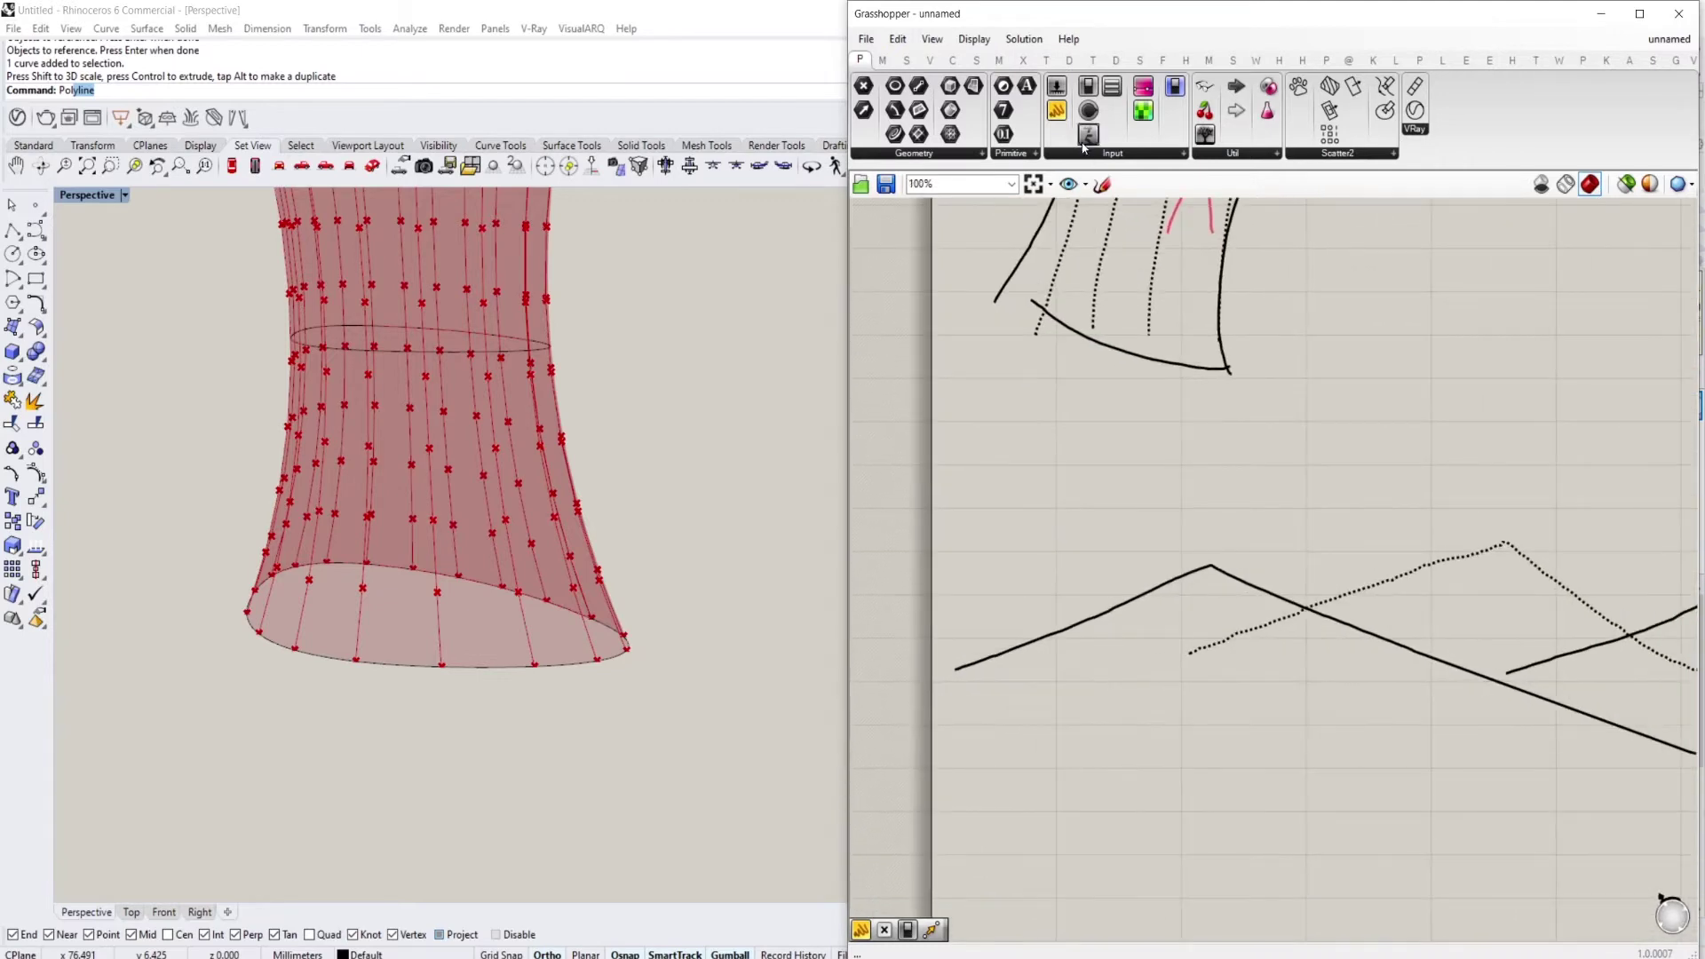
left_click(1099, 182)
left_click_drag(958, 650, 1105, 594)
mouse_move(1195, 533)
left_mouse_down()
mouse_move(1204, 563)
mouse_move(1406, 620)
mouse_move(1481, 662)
left_mouse_up()
left_click_drag(914, 677, 1481, 680)
left_click_drag(1223, 678, 1224, 604)
left_click_drag(1214, 611, 1234, 602)
left_click_drag(1284, 657, 1282, 616)
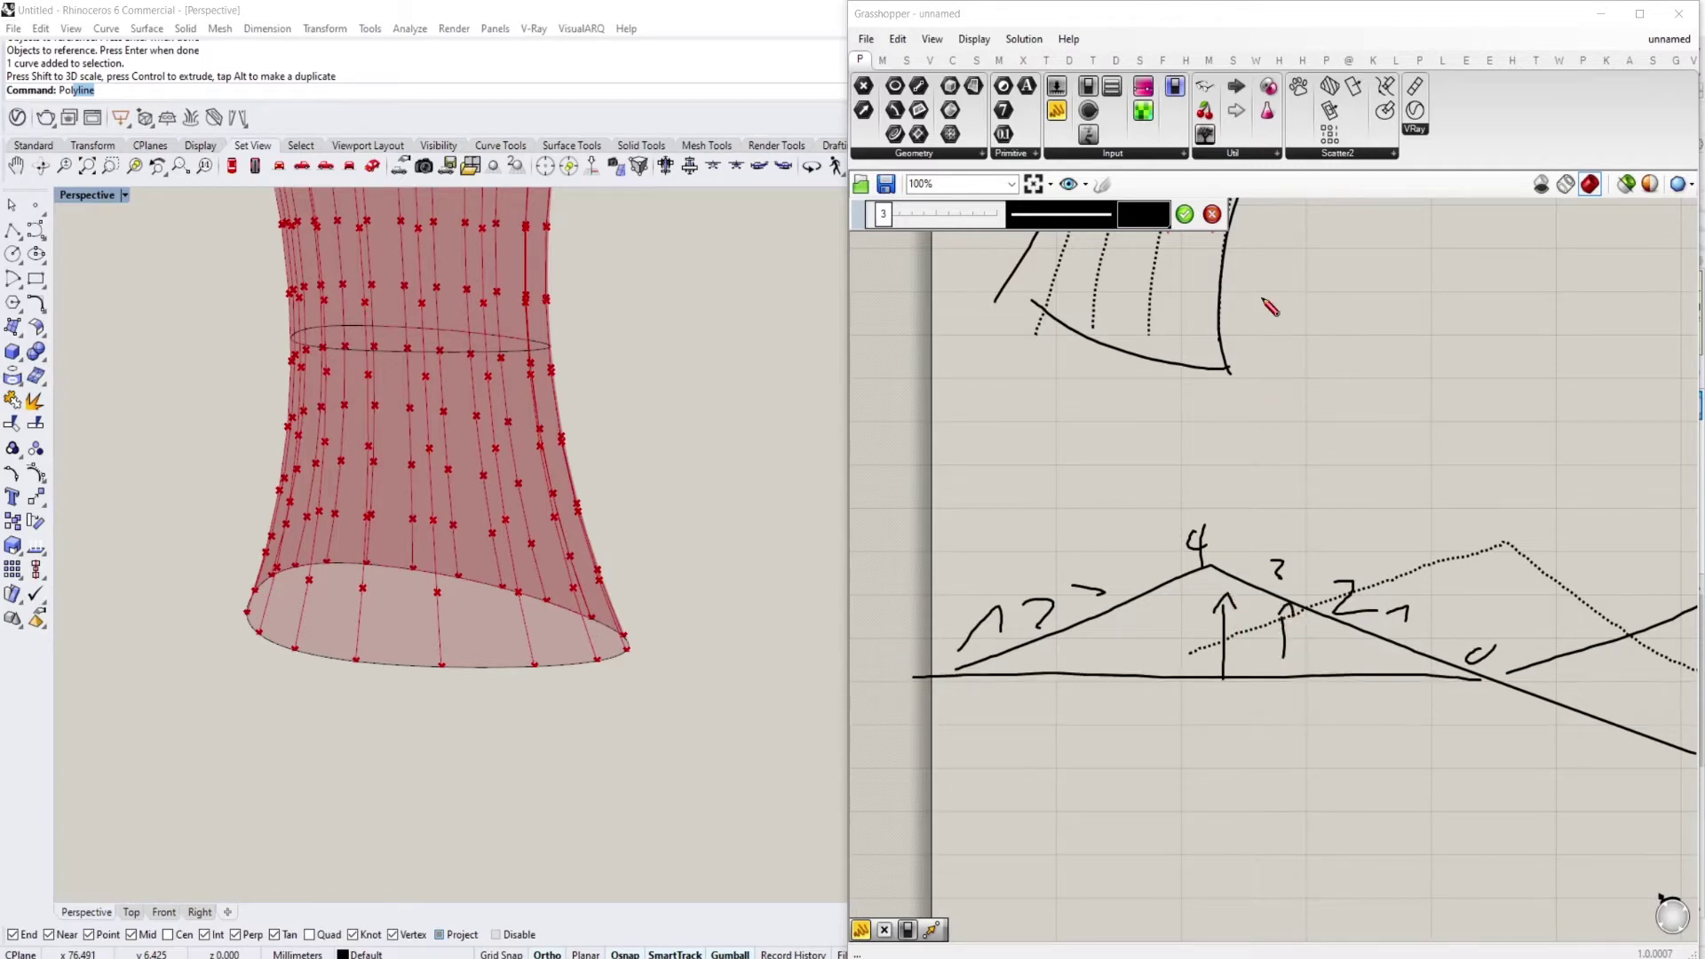
left_click(1185, 214)
Shift the Panel farther along the canvas to free space between it and the Series component
scroll(1440, 480, "down", 5)
scroll(1261, 531, "up", 5)
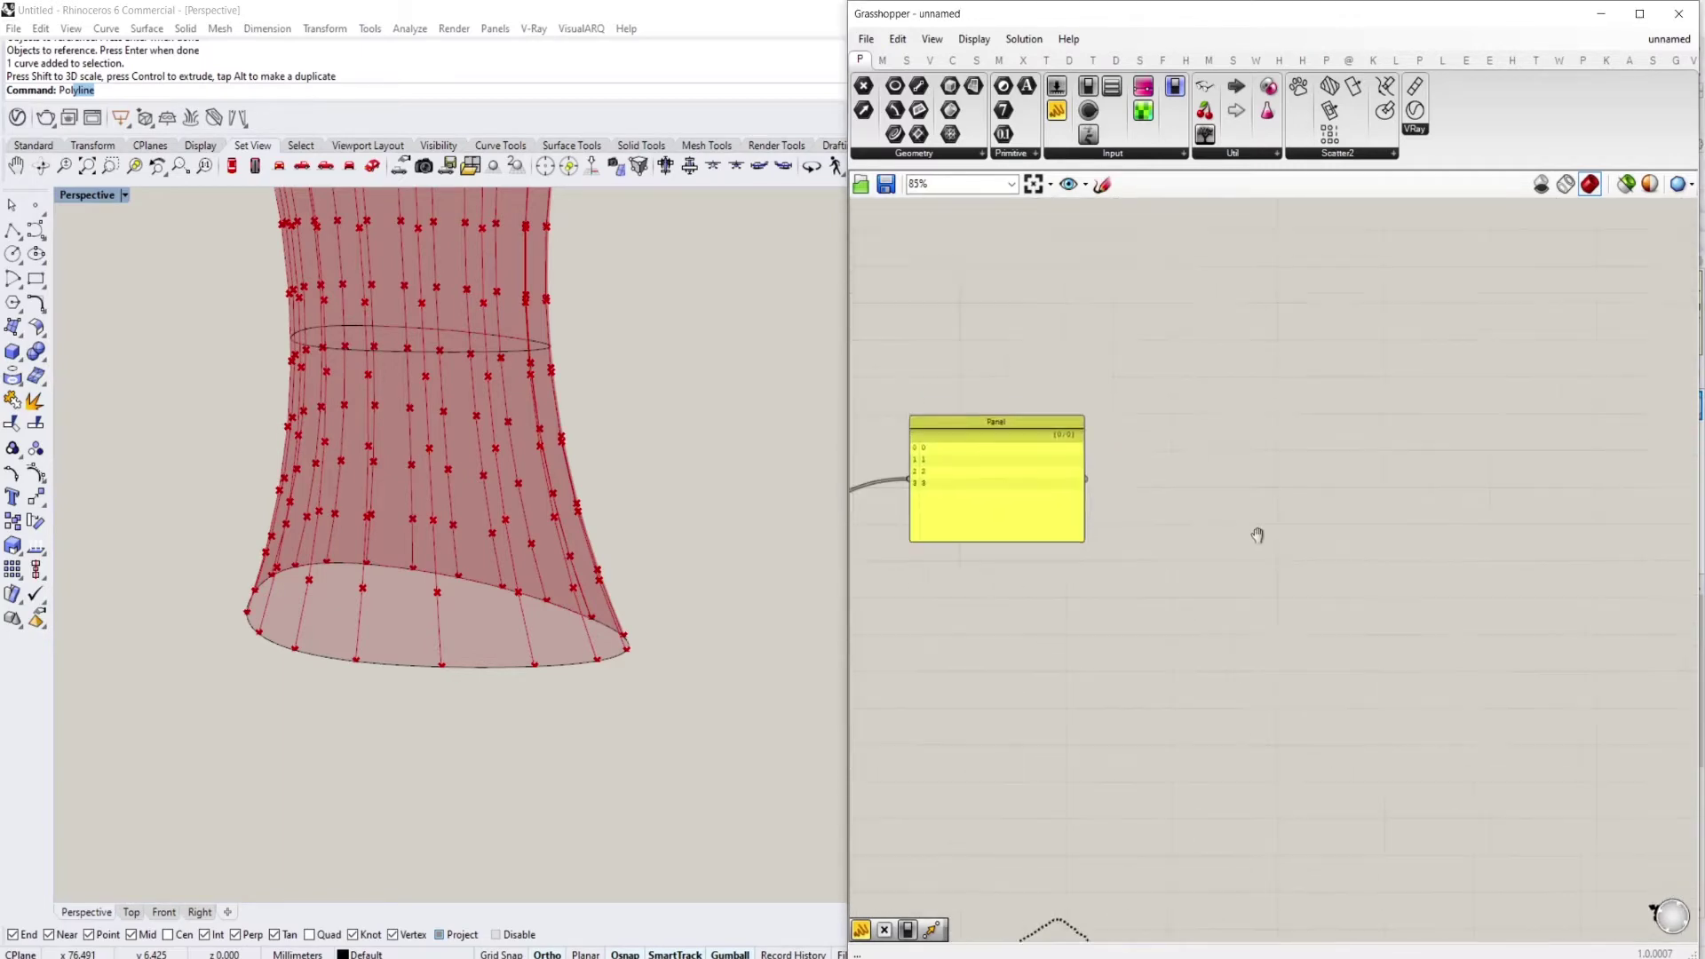
left_click_drag(1068, 495, 1232, 525)
right_click_drag(1162, 522, 1316, 551)
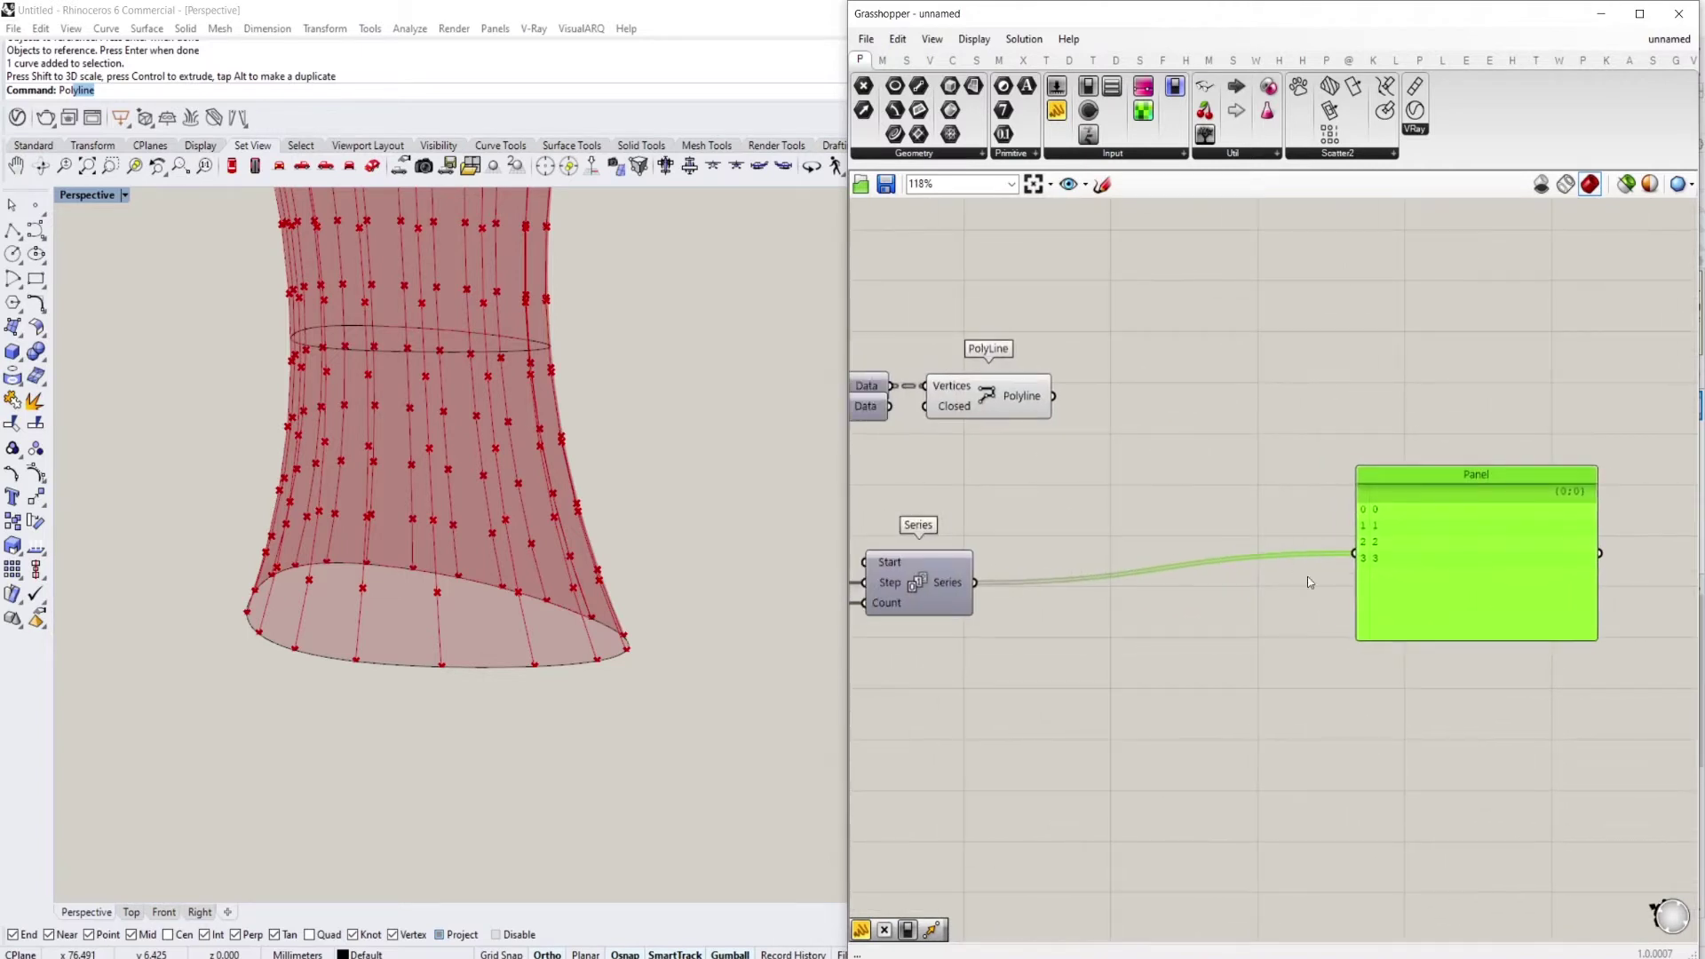
left_click_drag(1385, 560, 1381, 582)
Add a Merge component below the Series wire and connect the Series output to both D1 and D2
right_click_drag(1070, 678, 1164, 671)
double_click(1164, 672)
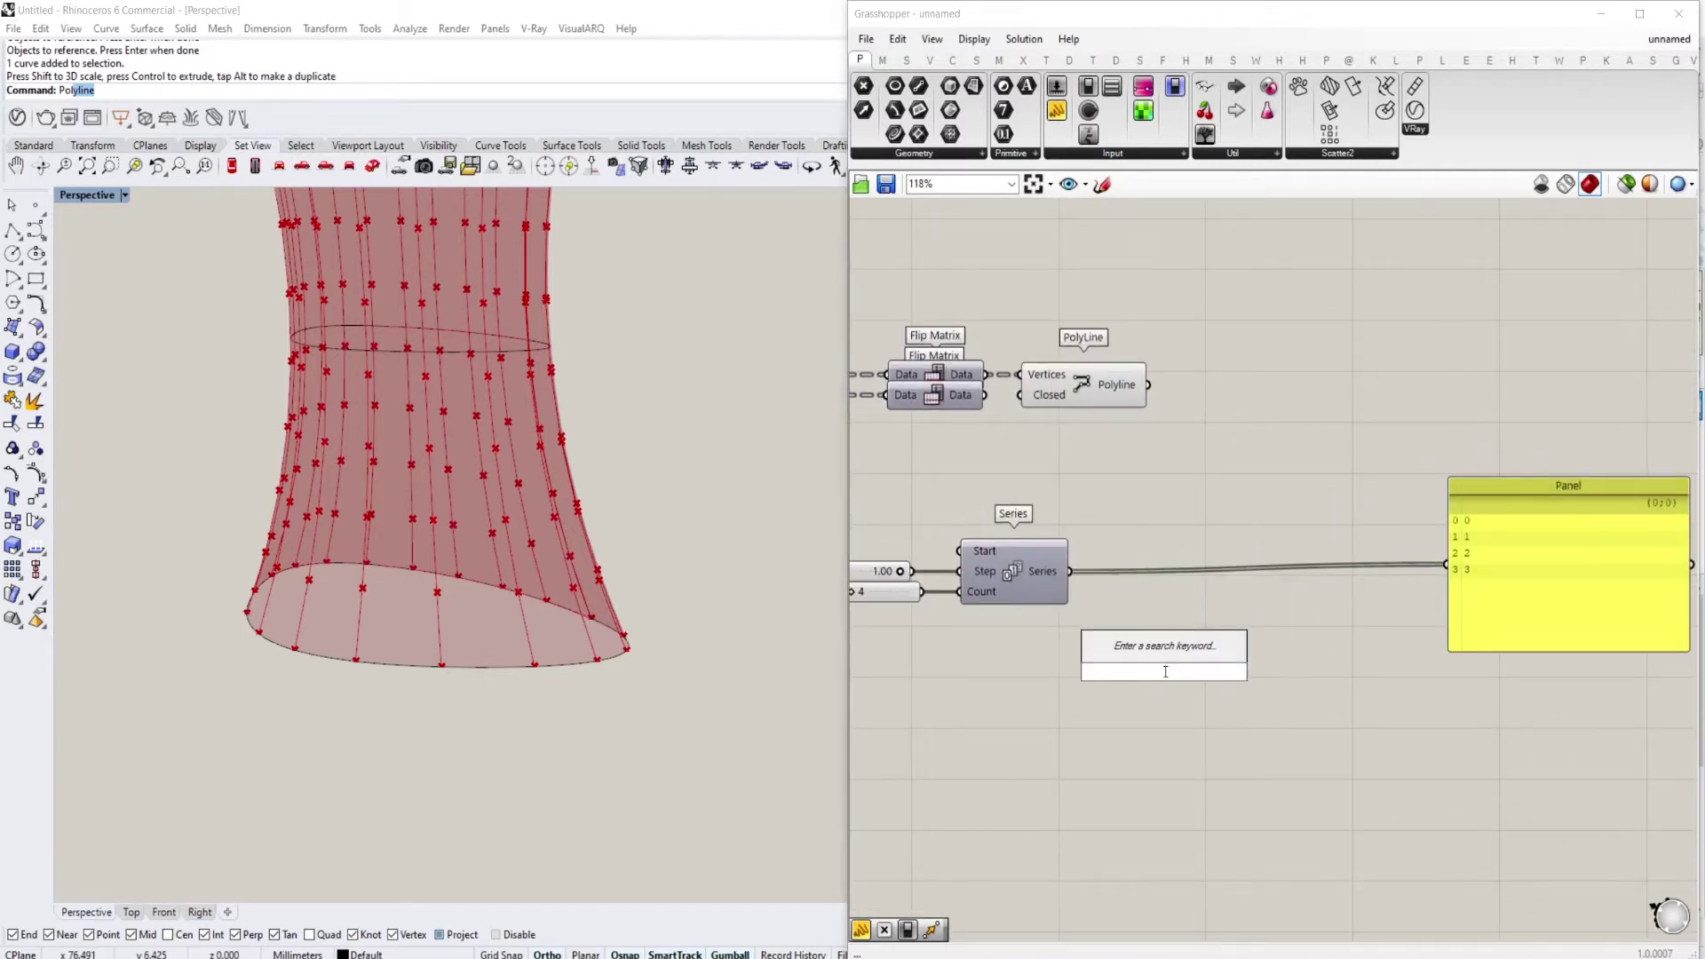
type("merge")
key("Return")
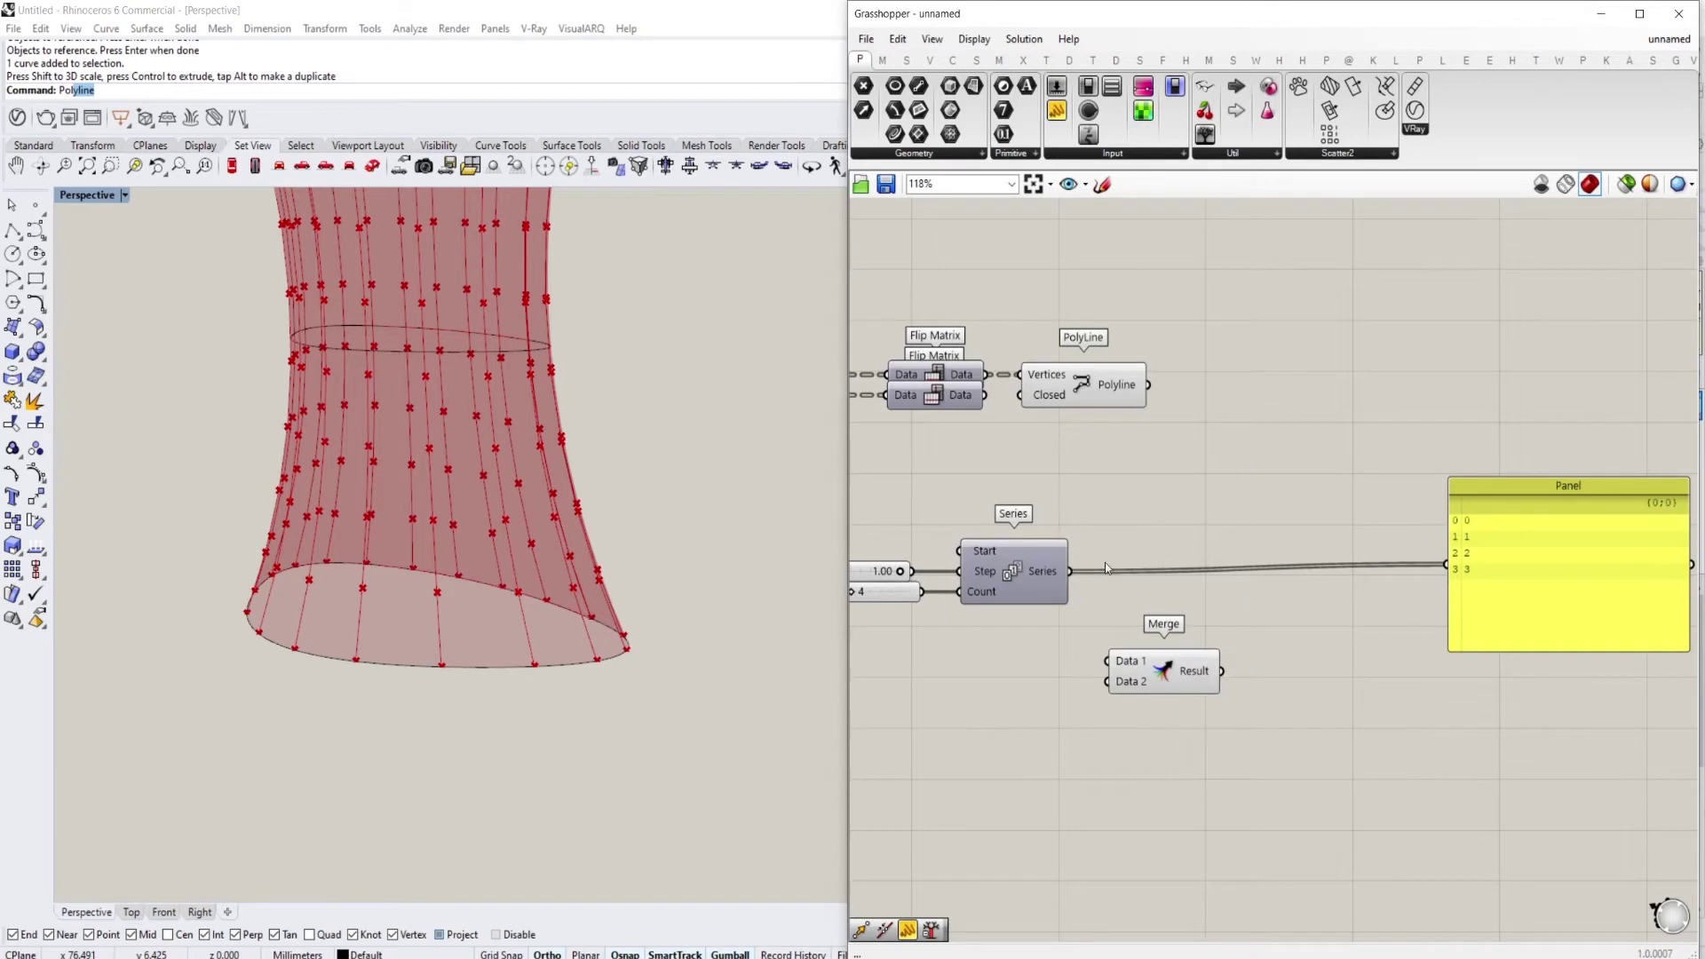
mouse_move(1067, 572)
left_mouse_down()
mouse_move(1108, 660)
mouse_move(1216, 642)
mouse_move(1070, 572)
left_mouse_up()
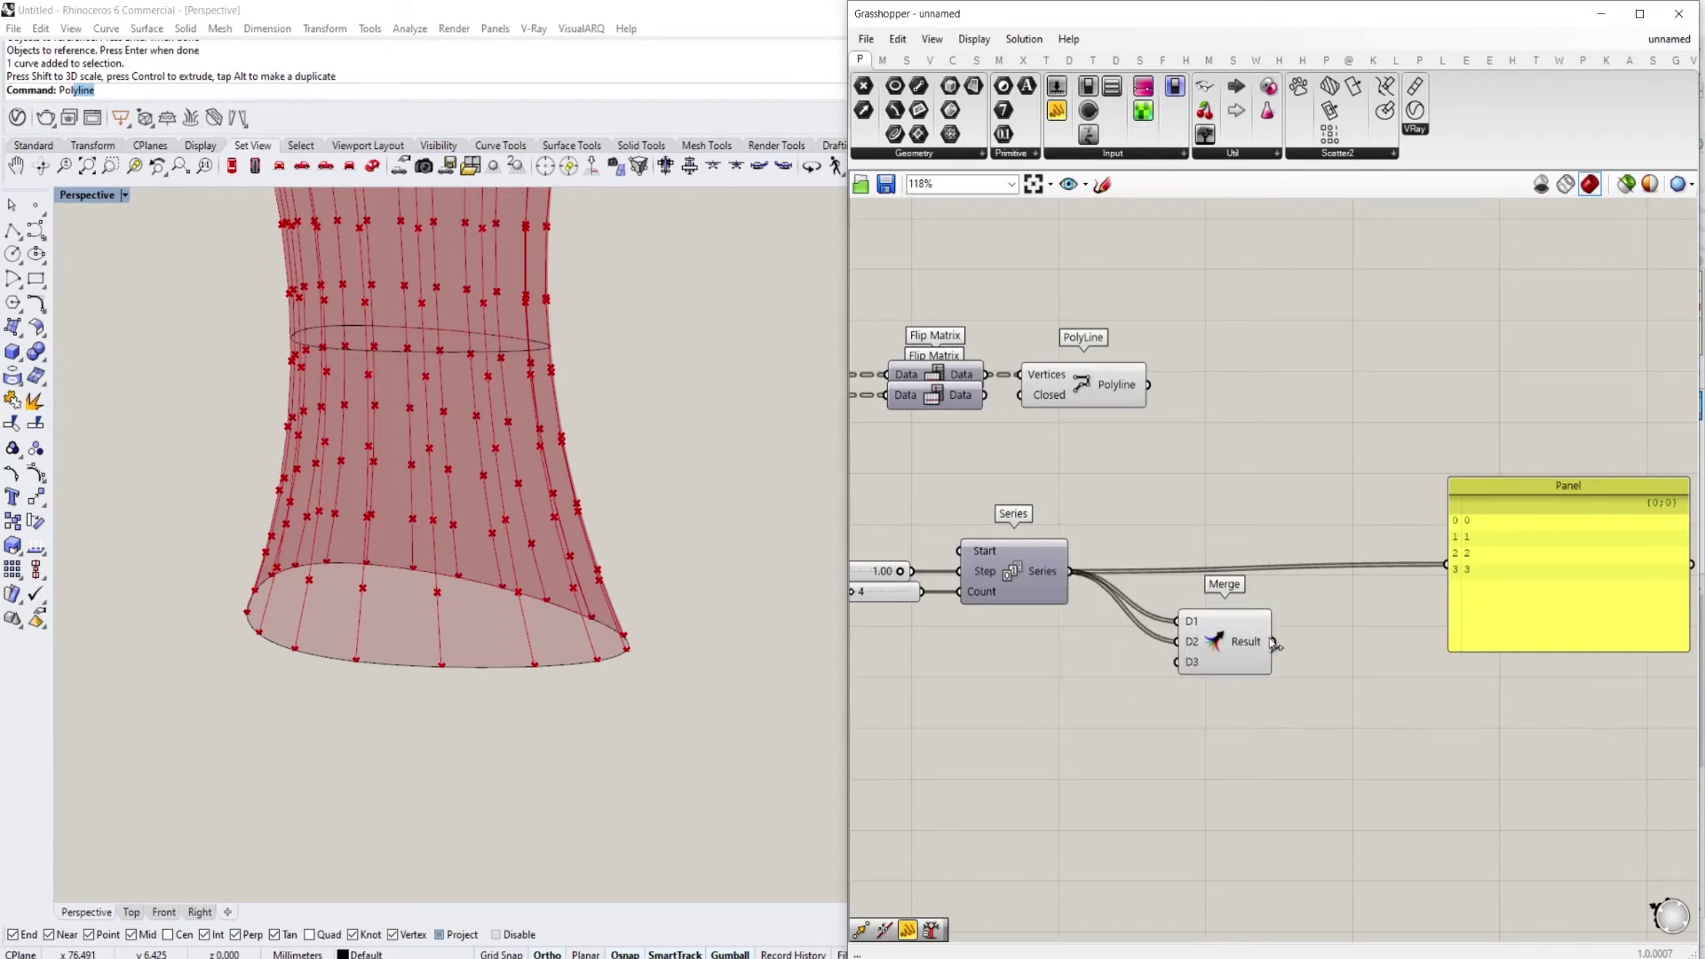
Reverse the Merge component's D2 input and connect the Merge Result to the Panel
right_click(1184, 650)
left_click(1218, 746)
left_click_drag(1293, 630, 1458, 570)
right_click_drag(1481, 592, 1356, 535)
scroll(1356, 535, "up", 2)
right_click_drag(980, 562, 1143, 547)
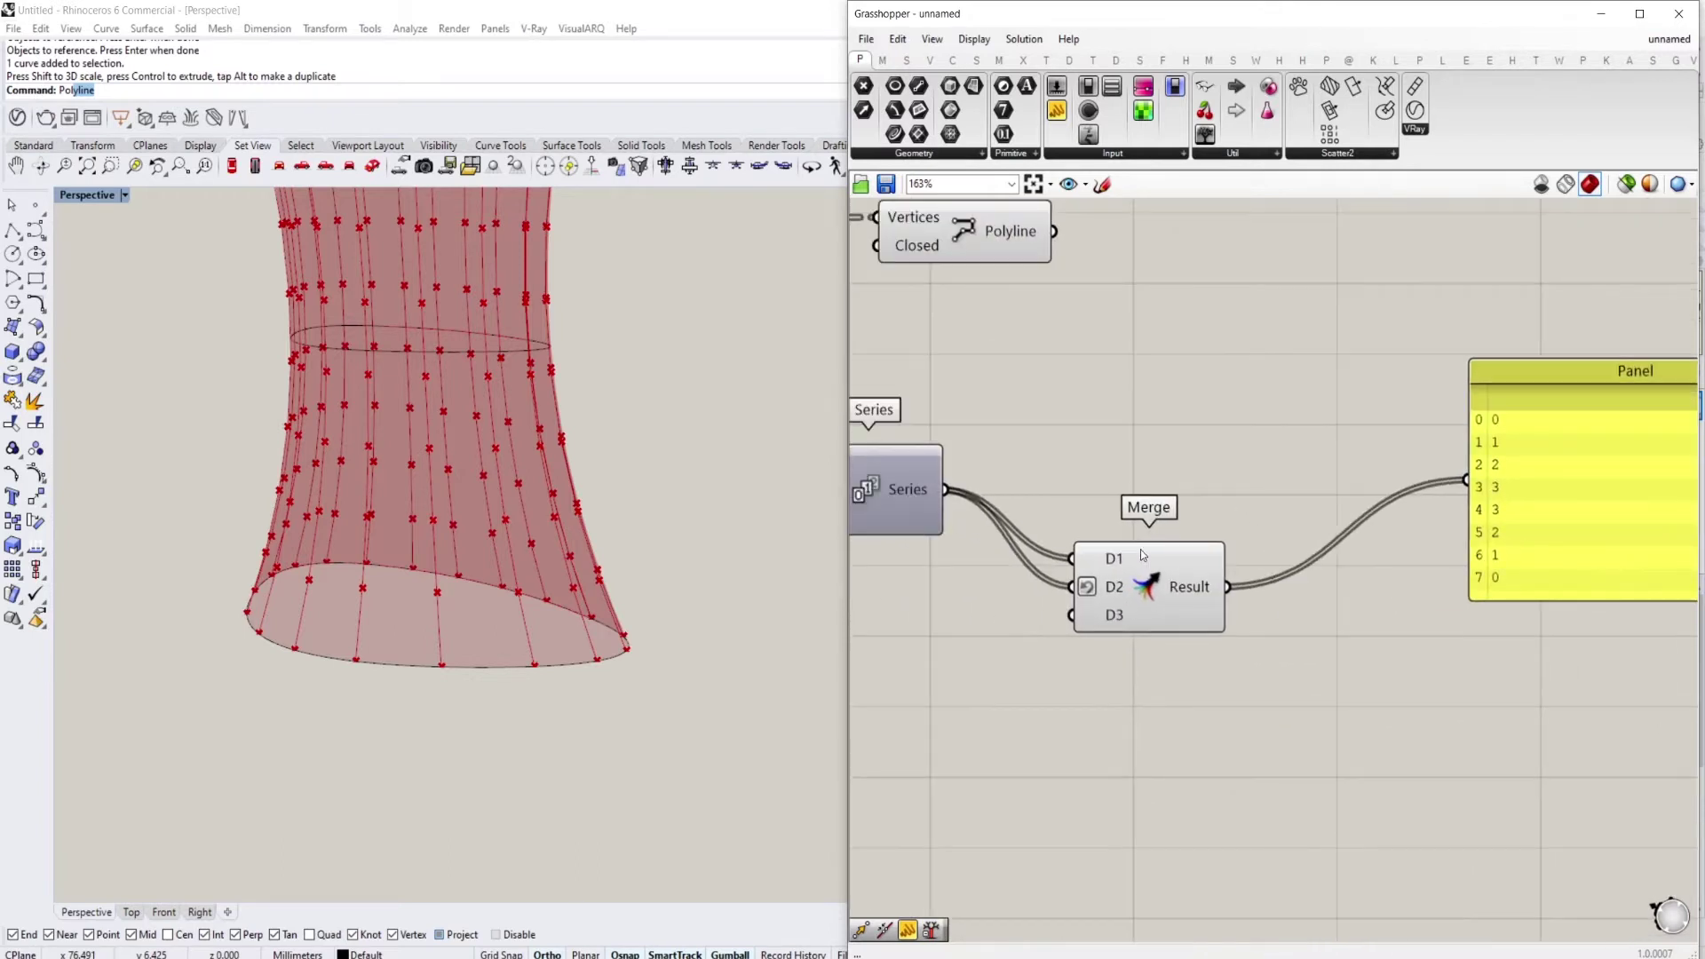
right_click_drag(1246, 578, 1212, 573)
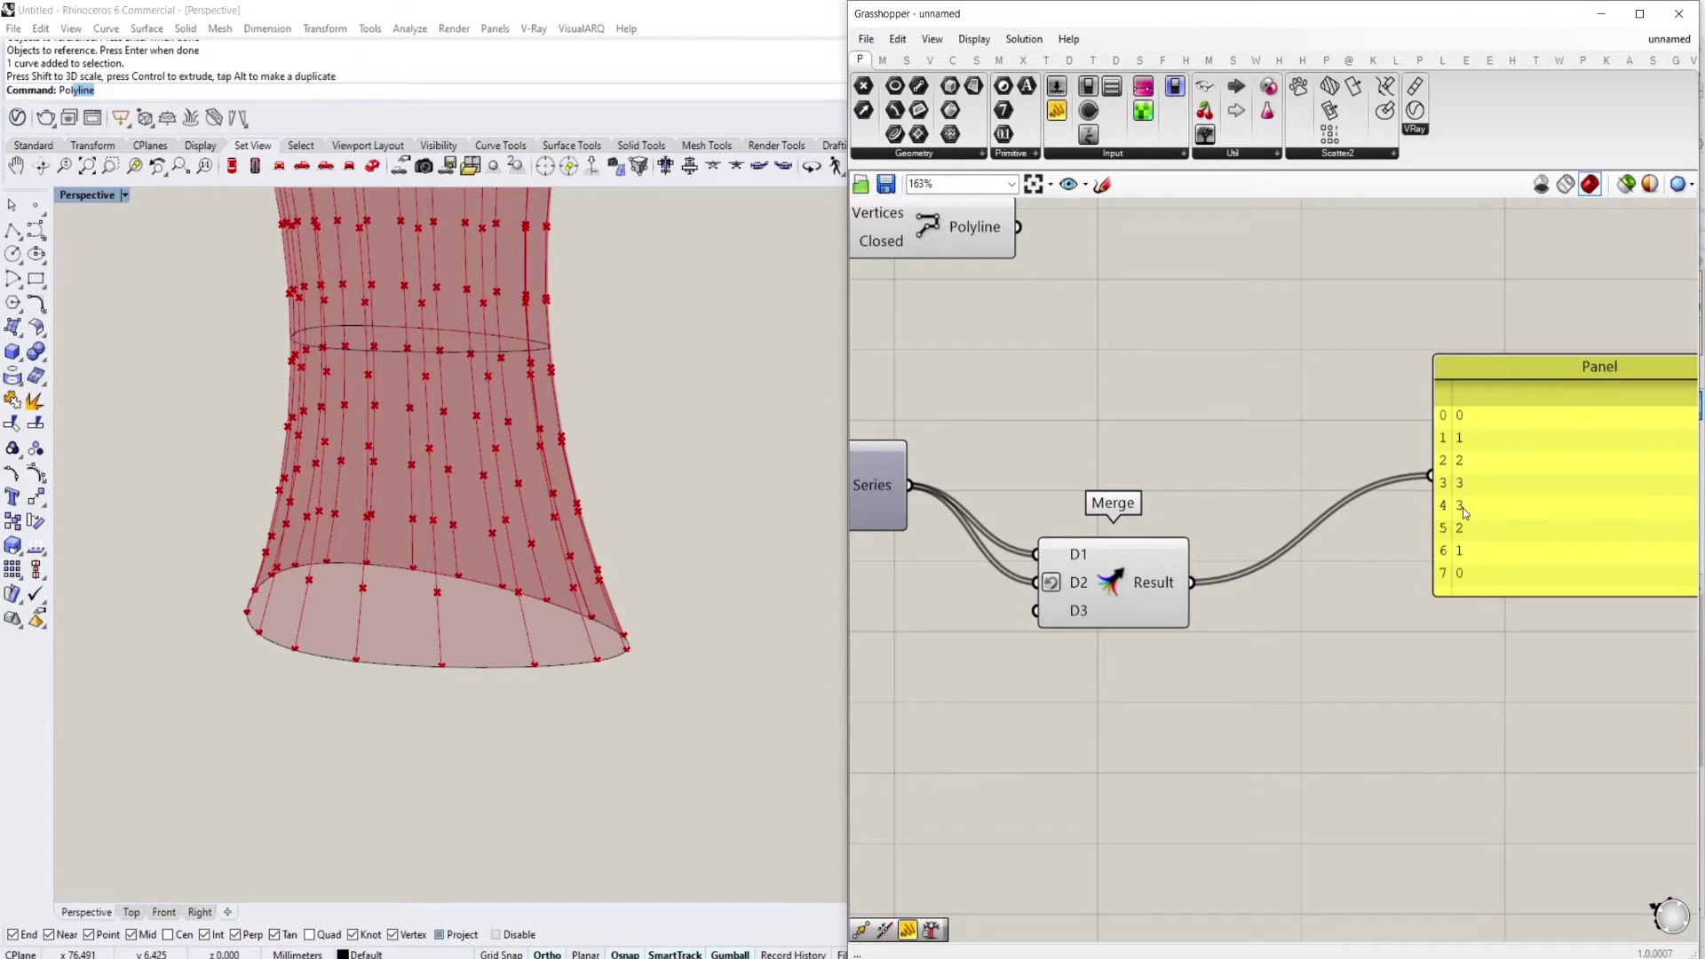
Add a Cull Index component that removes index 0 from the Series list, and feed its output into Merge D1
scroll(1279, 542, "down", 2)
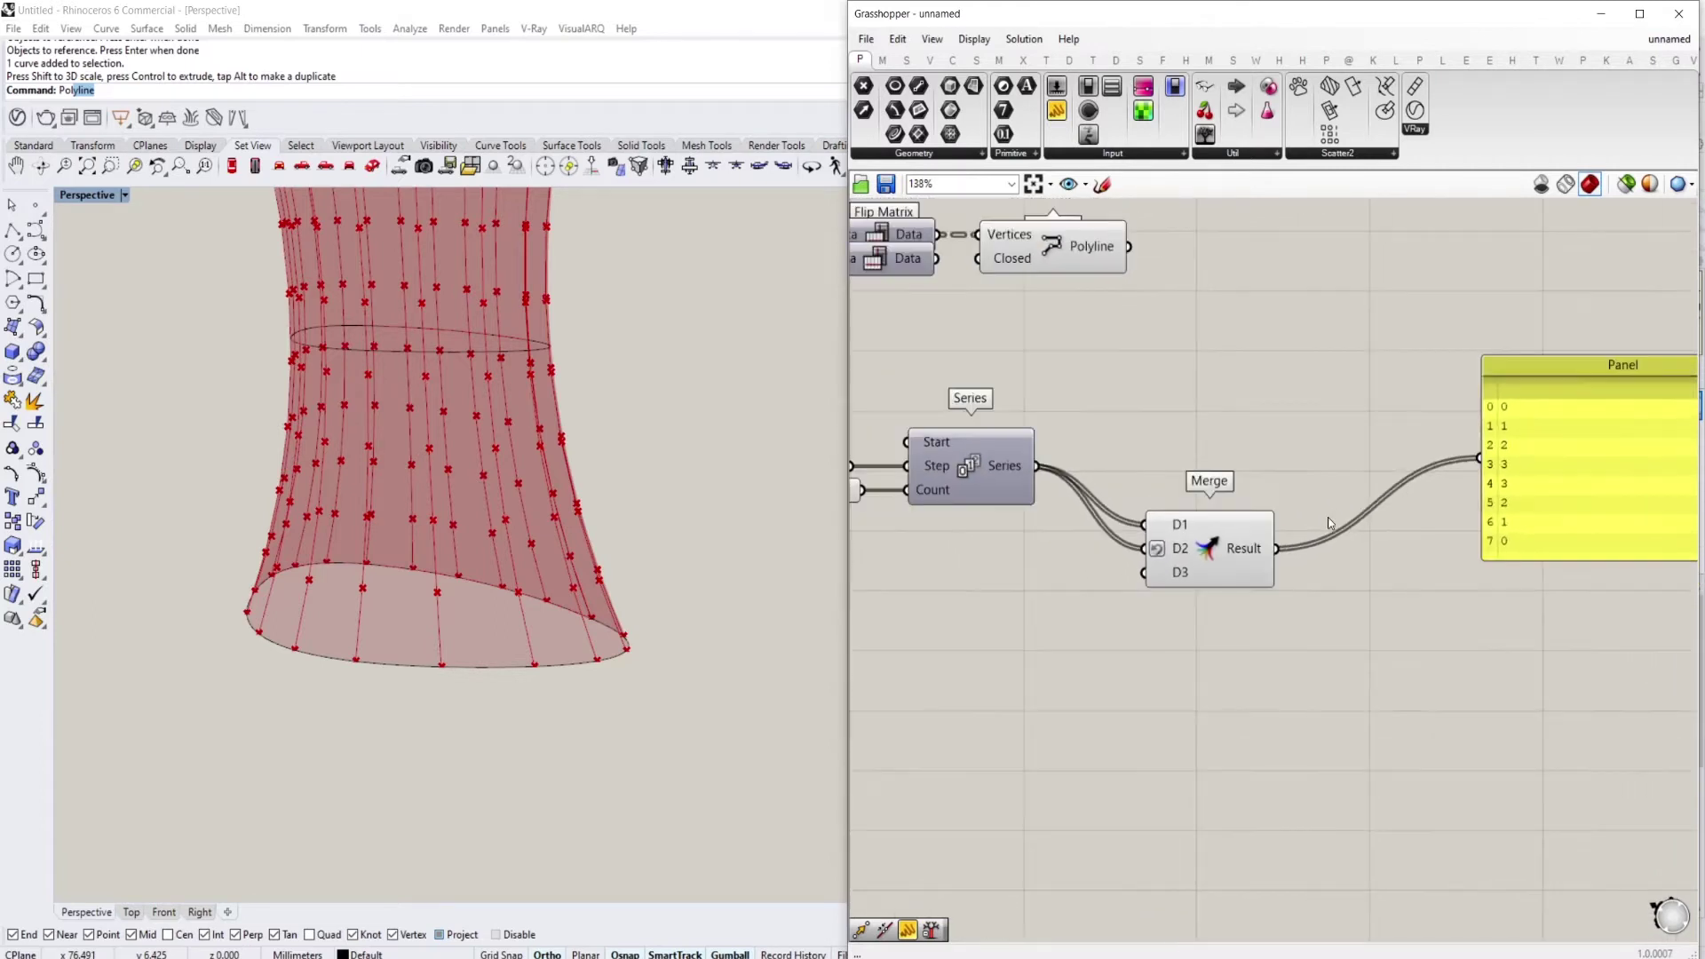
left_click(1328, 544)
double_click(1261, 415)
type("cu")
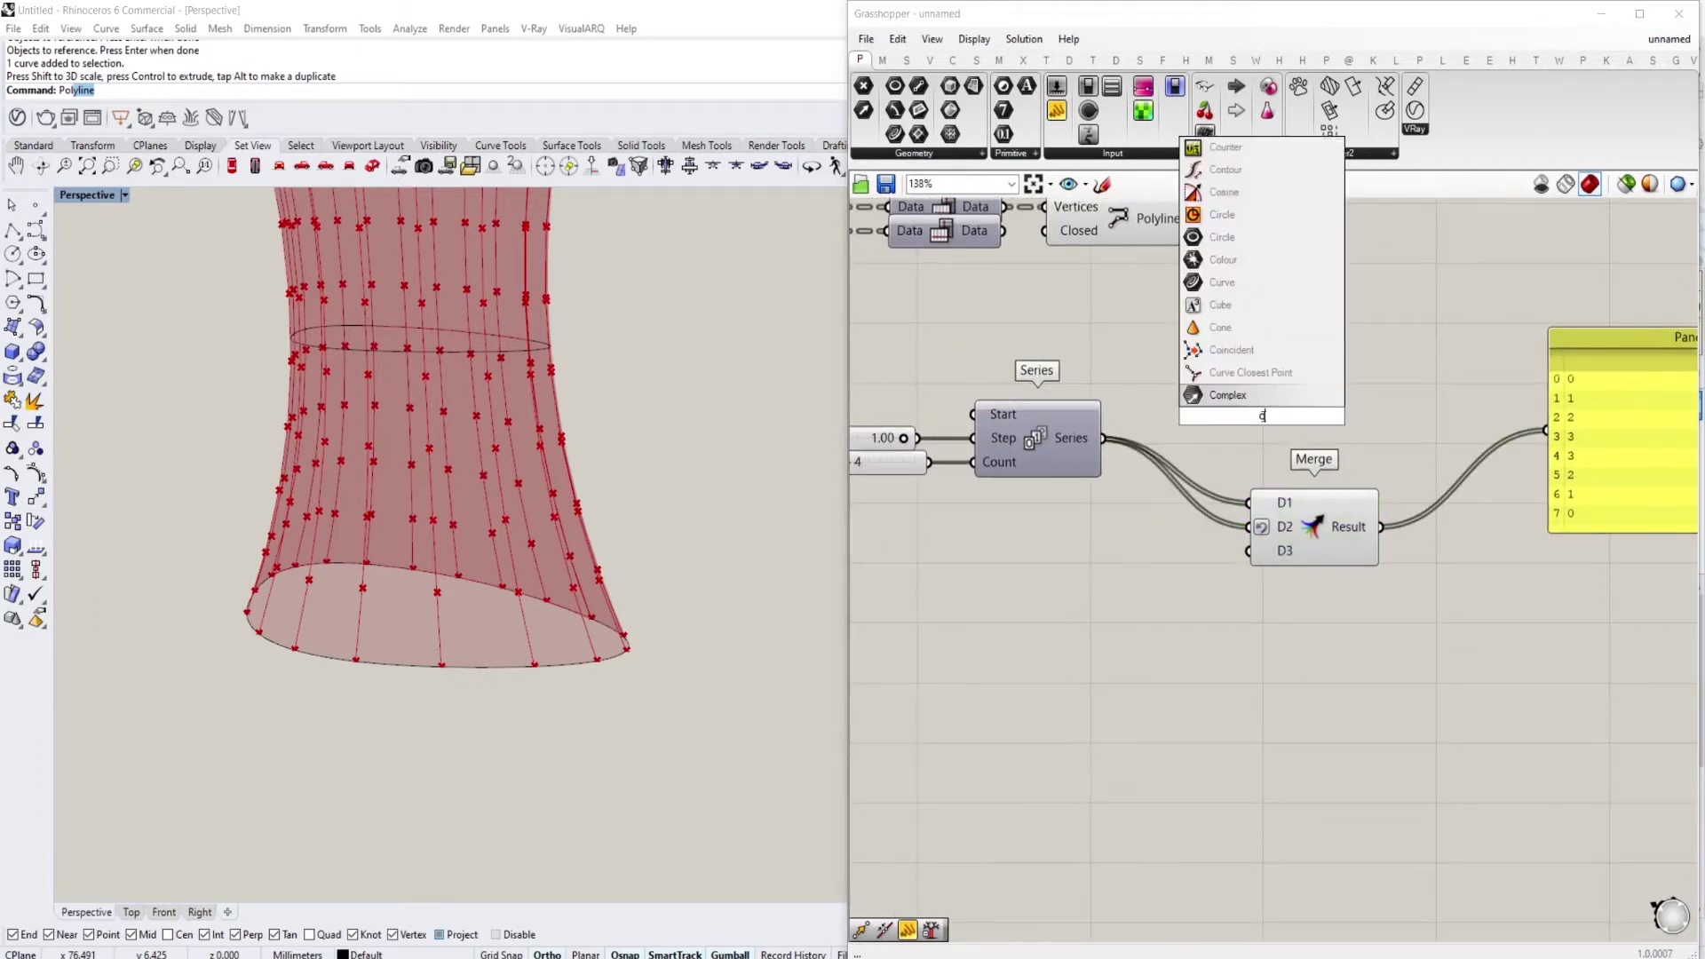
left_click(1230, 349)
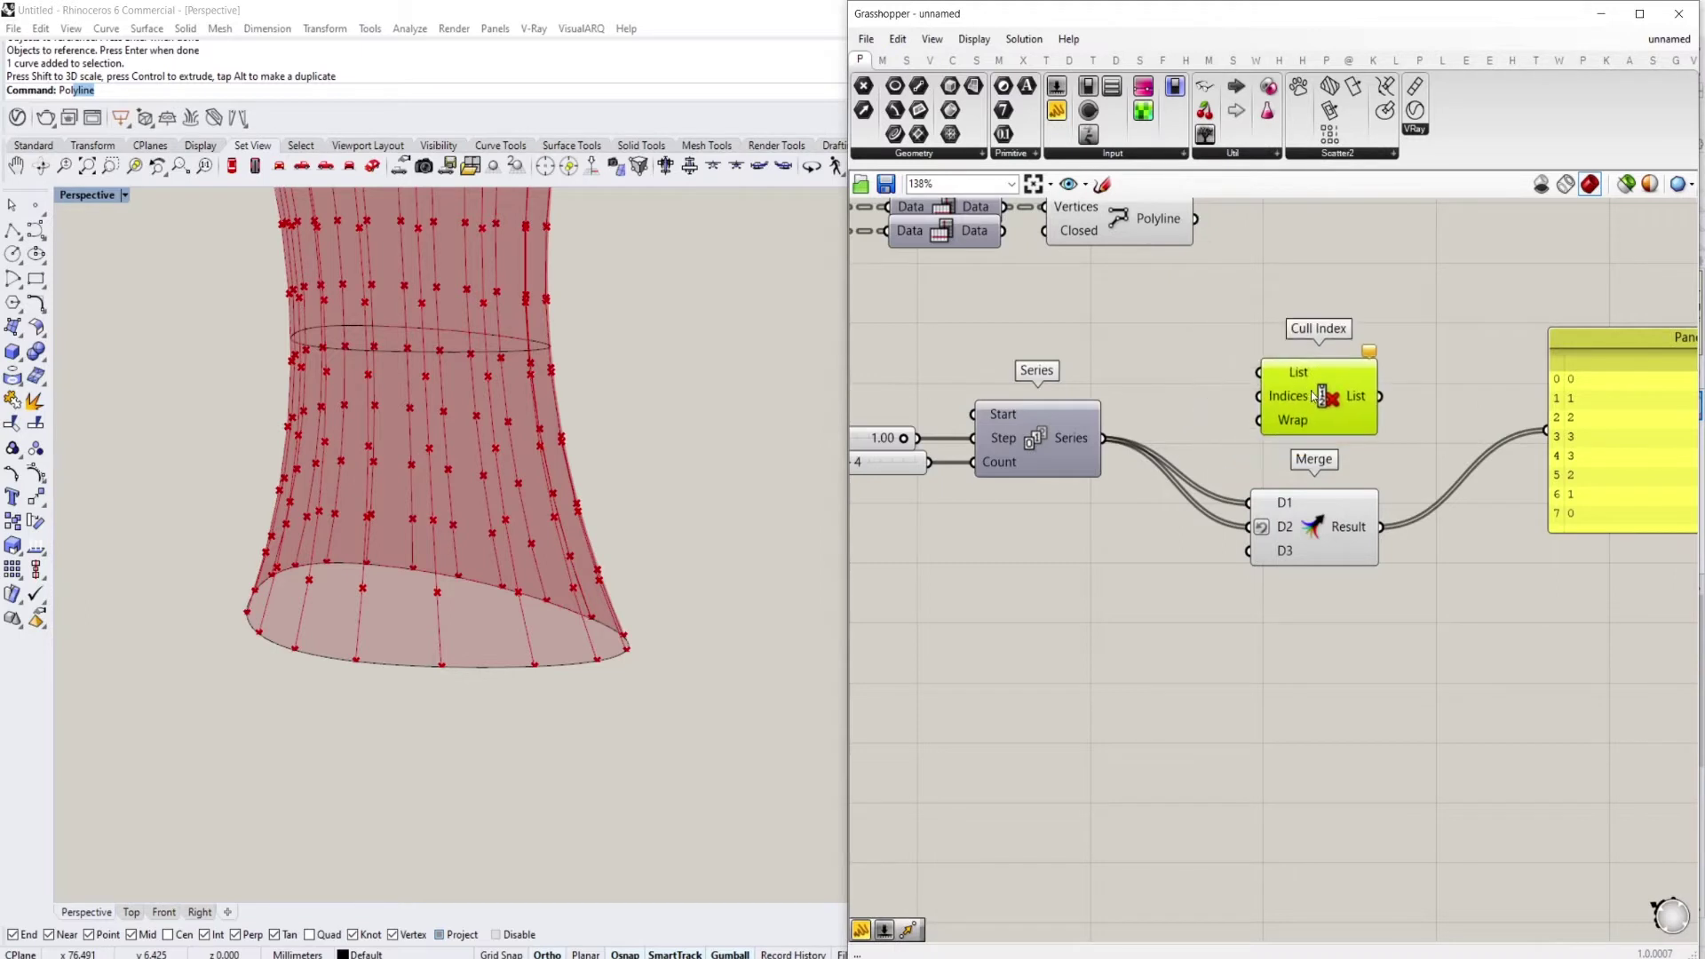
right_click_drag(1214, 409, 1275, 466)
left_click_drag(1169, 494, 1323, 429)
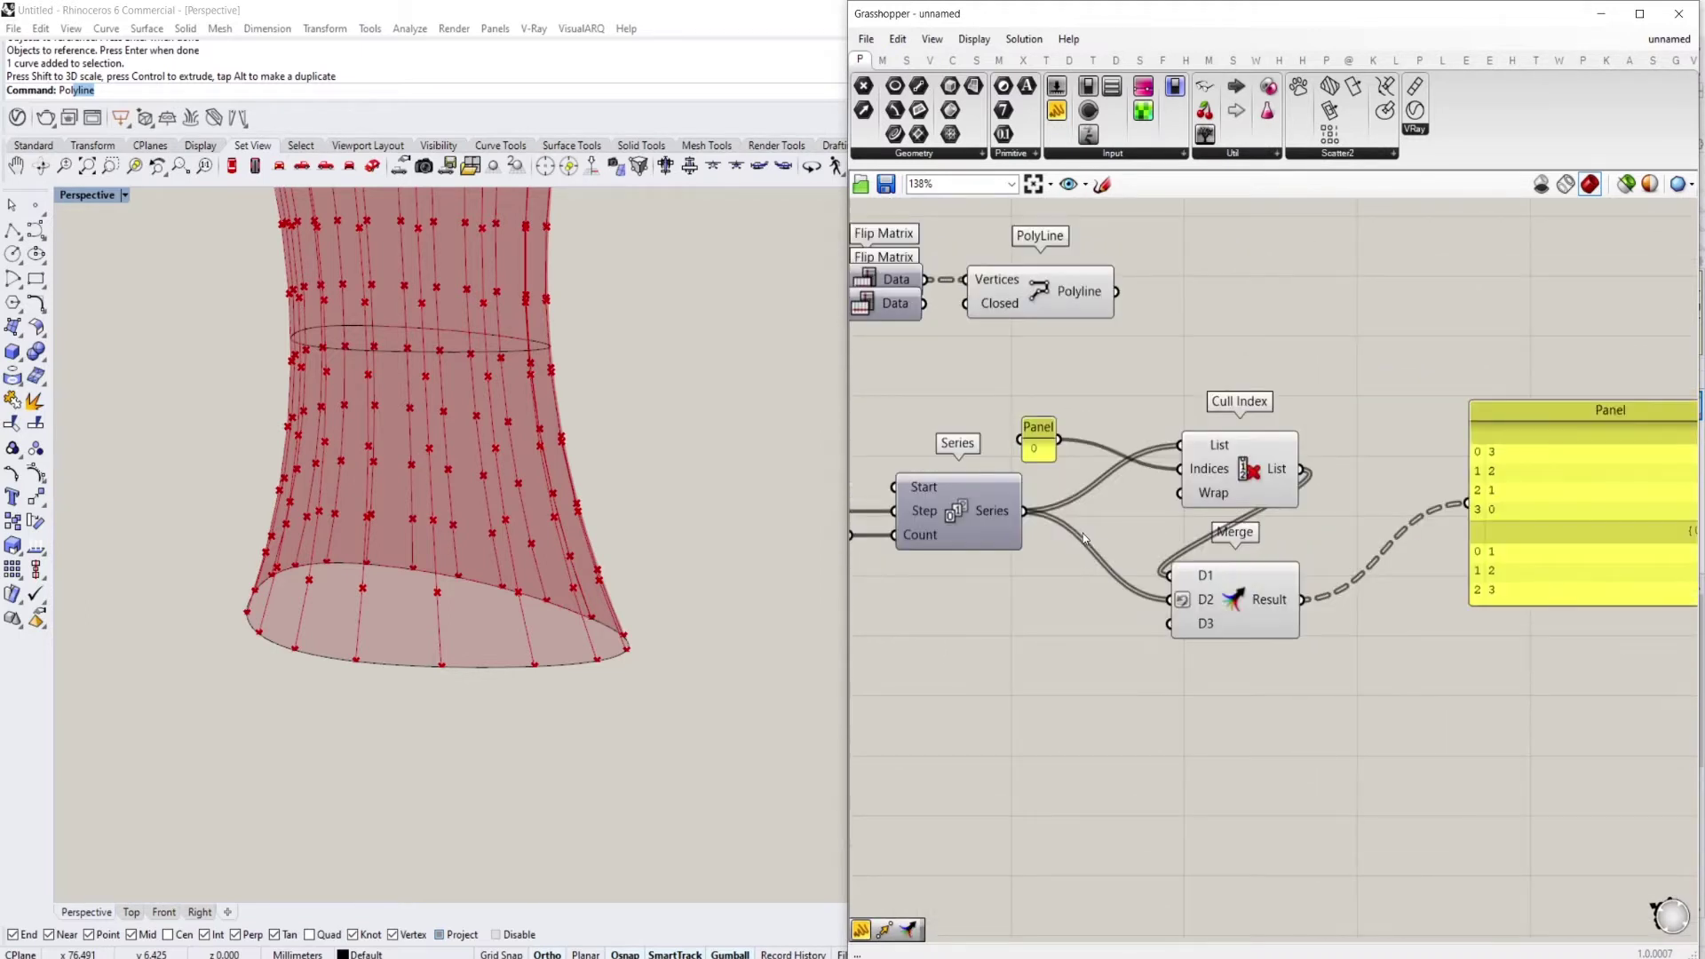
Rearrange Cull Index and Merge so they sit one after the other between the Series and the Panel
left_click_drag(1252, 501, 1213, 528)
left_click_drag(1249, 620, 1394, 601)
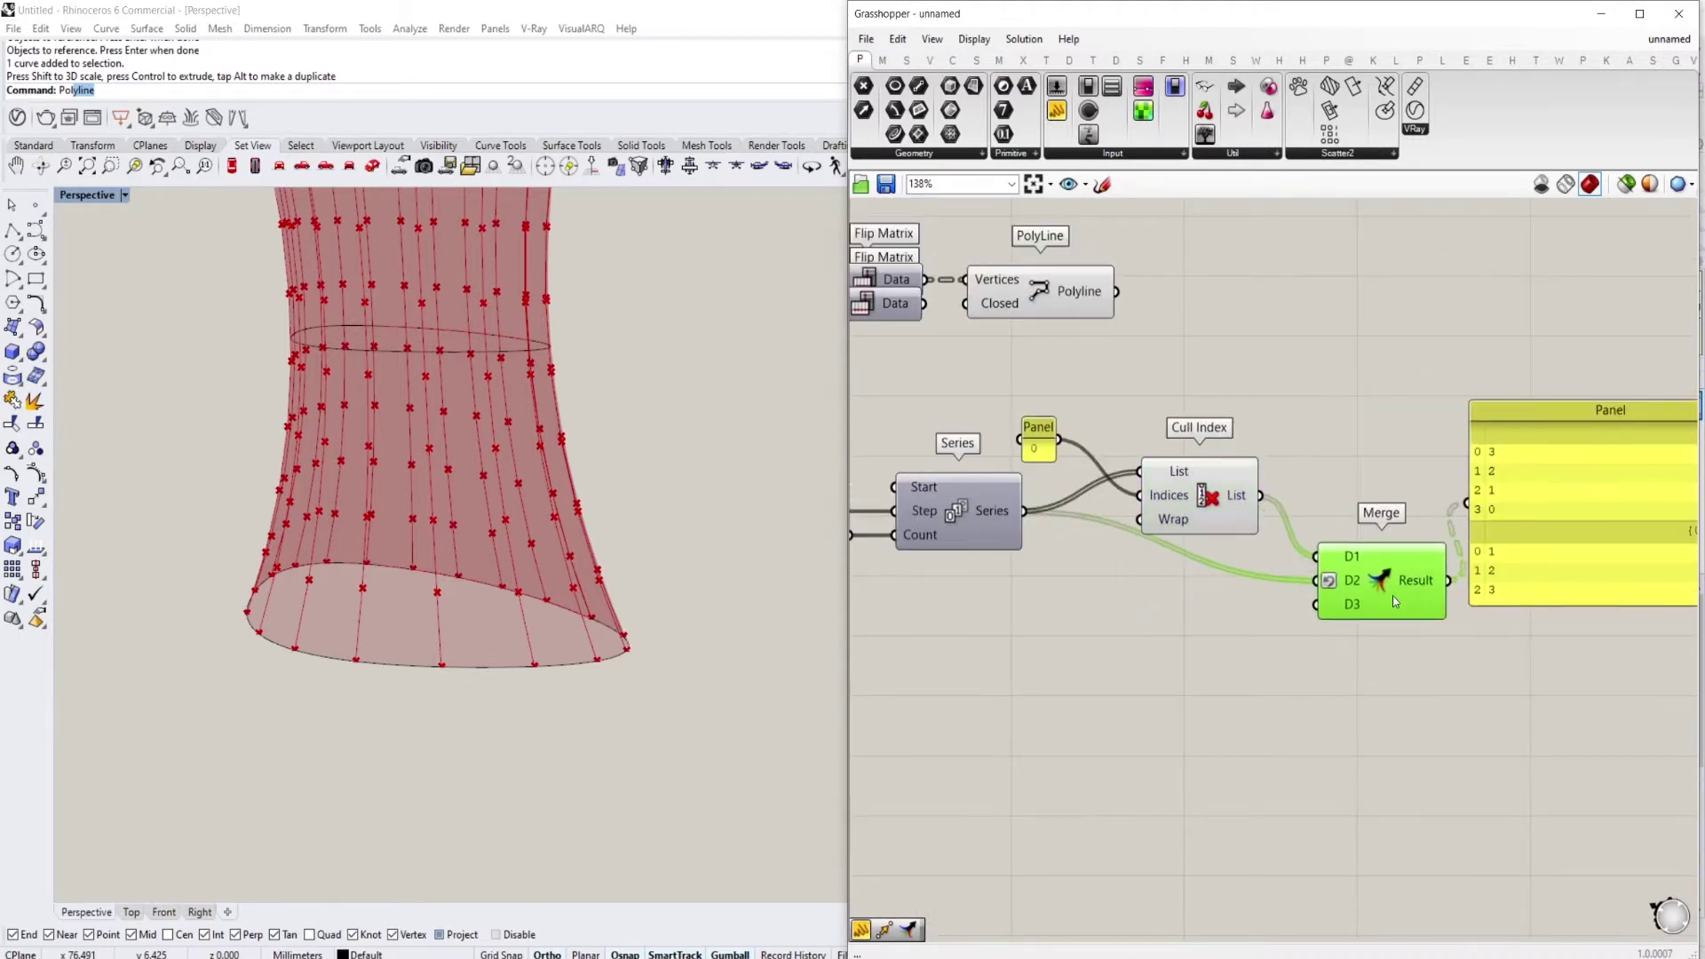
left_click(1188, 511)
right_click_drag(1331, 537, 1239, 495)
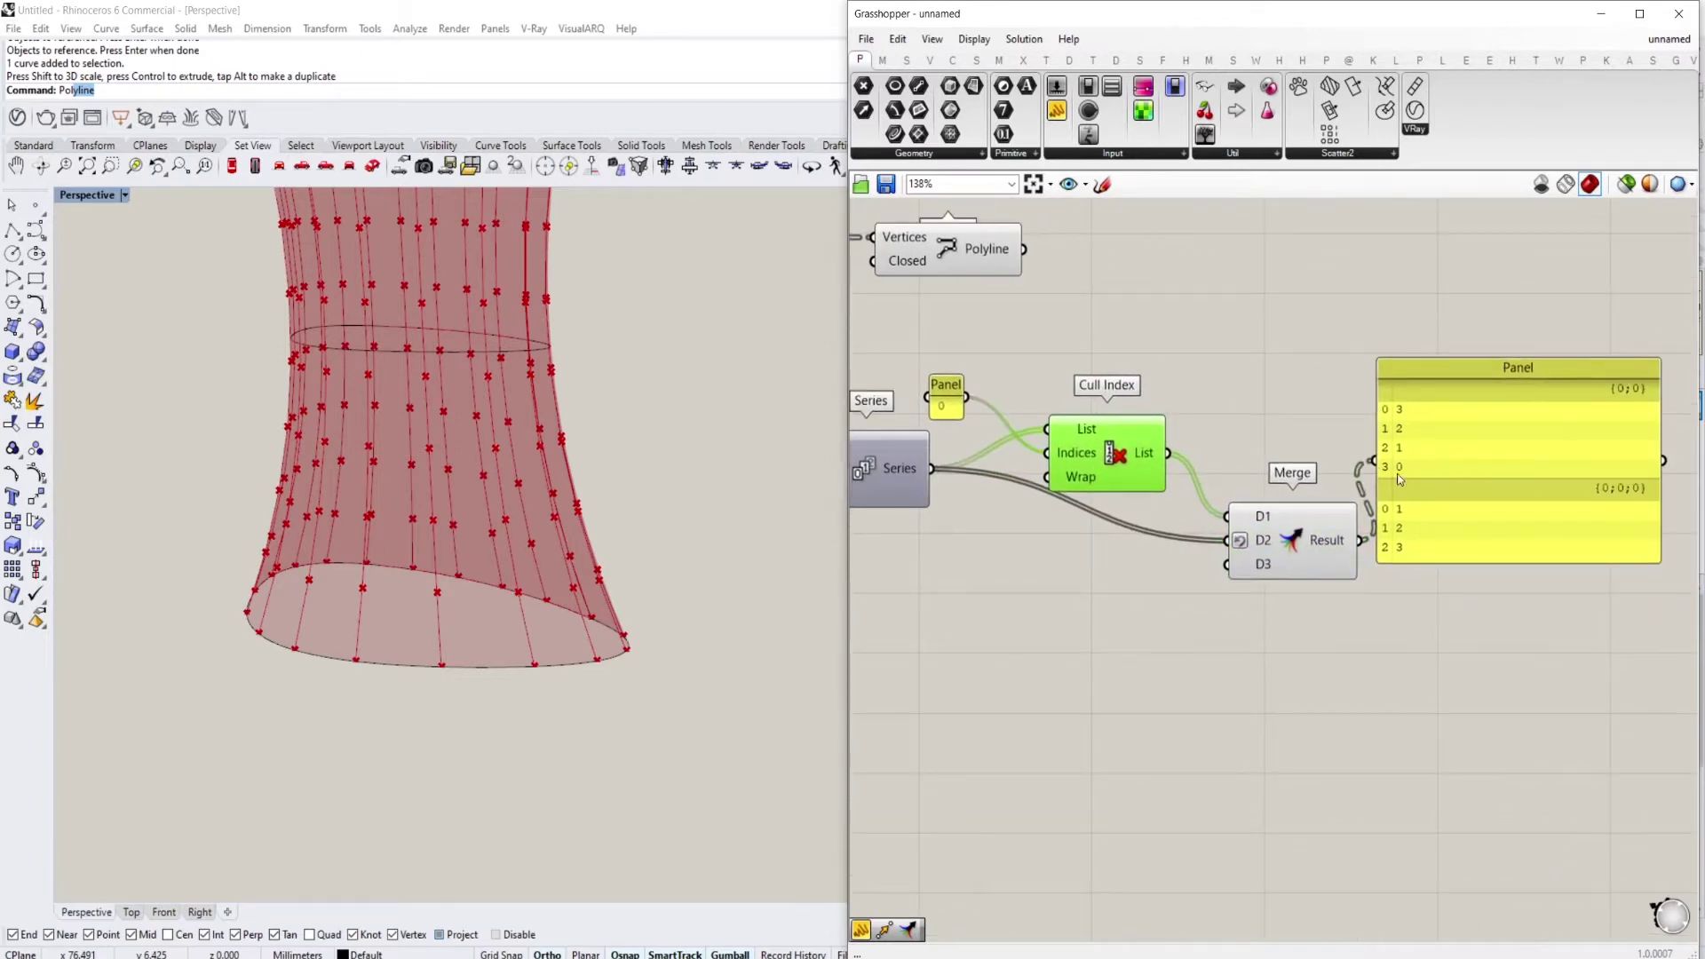
right_click_drag(1430, 513, 1375, 473)
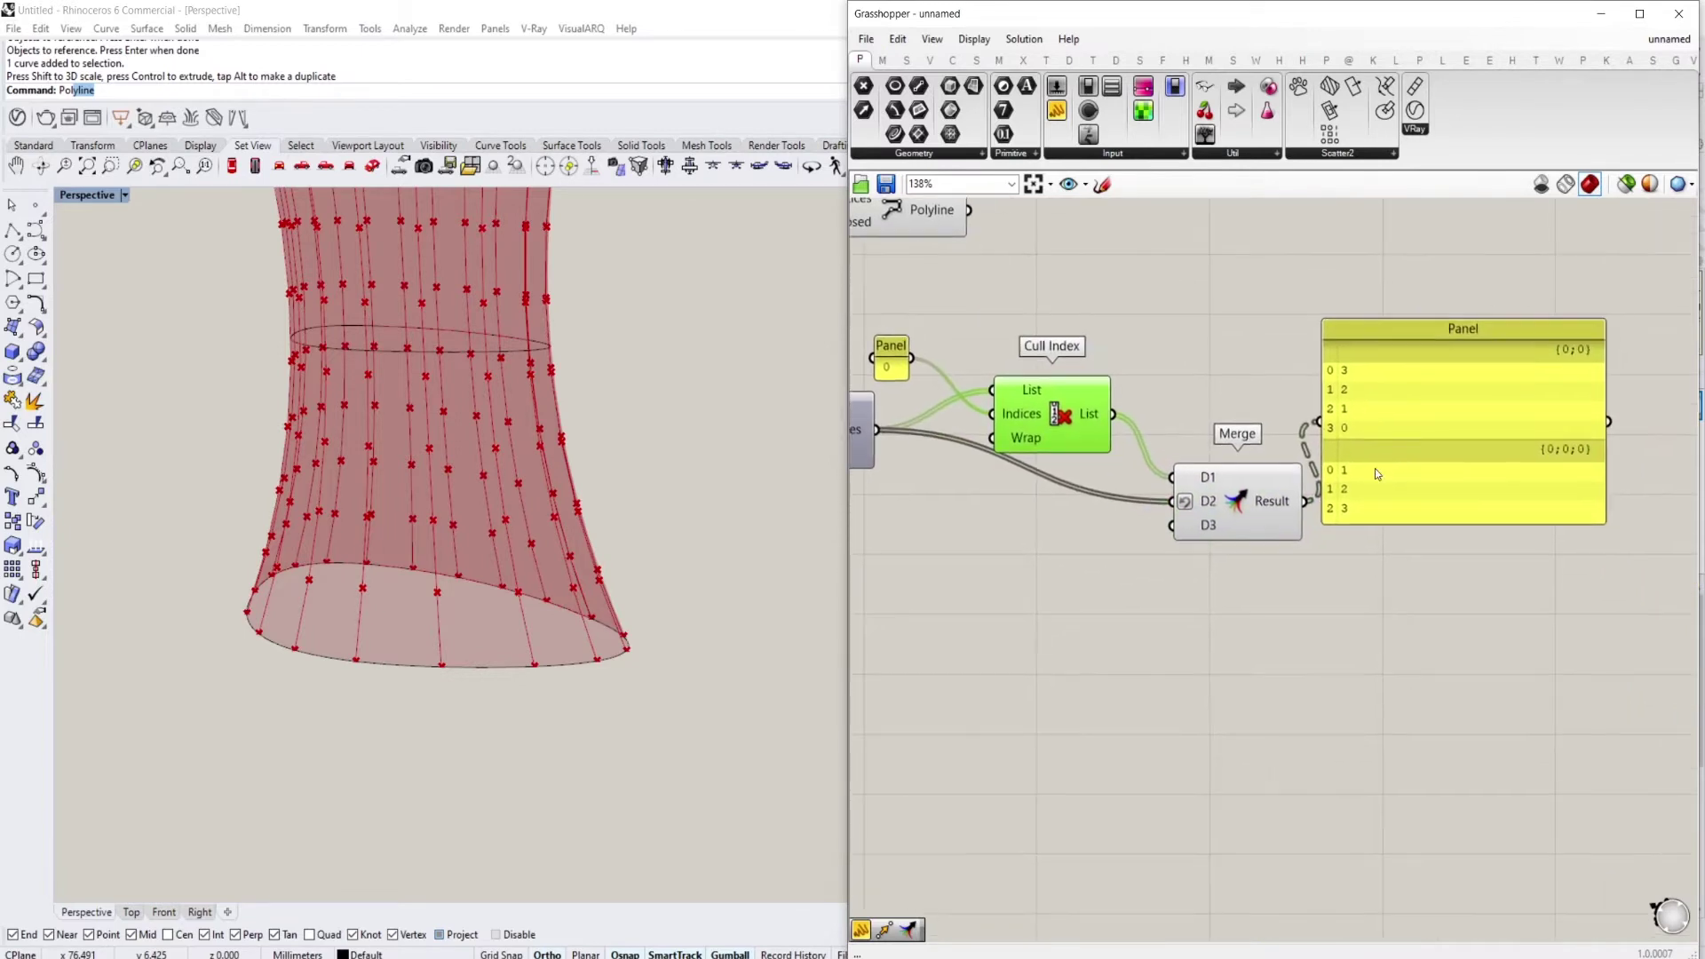
Flatten the D1 and D2 inputs of the Merge component
right_click(1201, 475)
left_click(1301, 602)
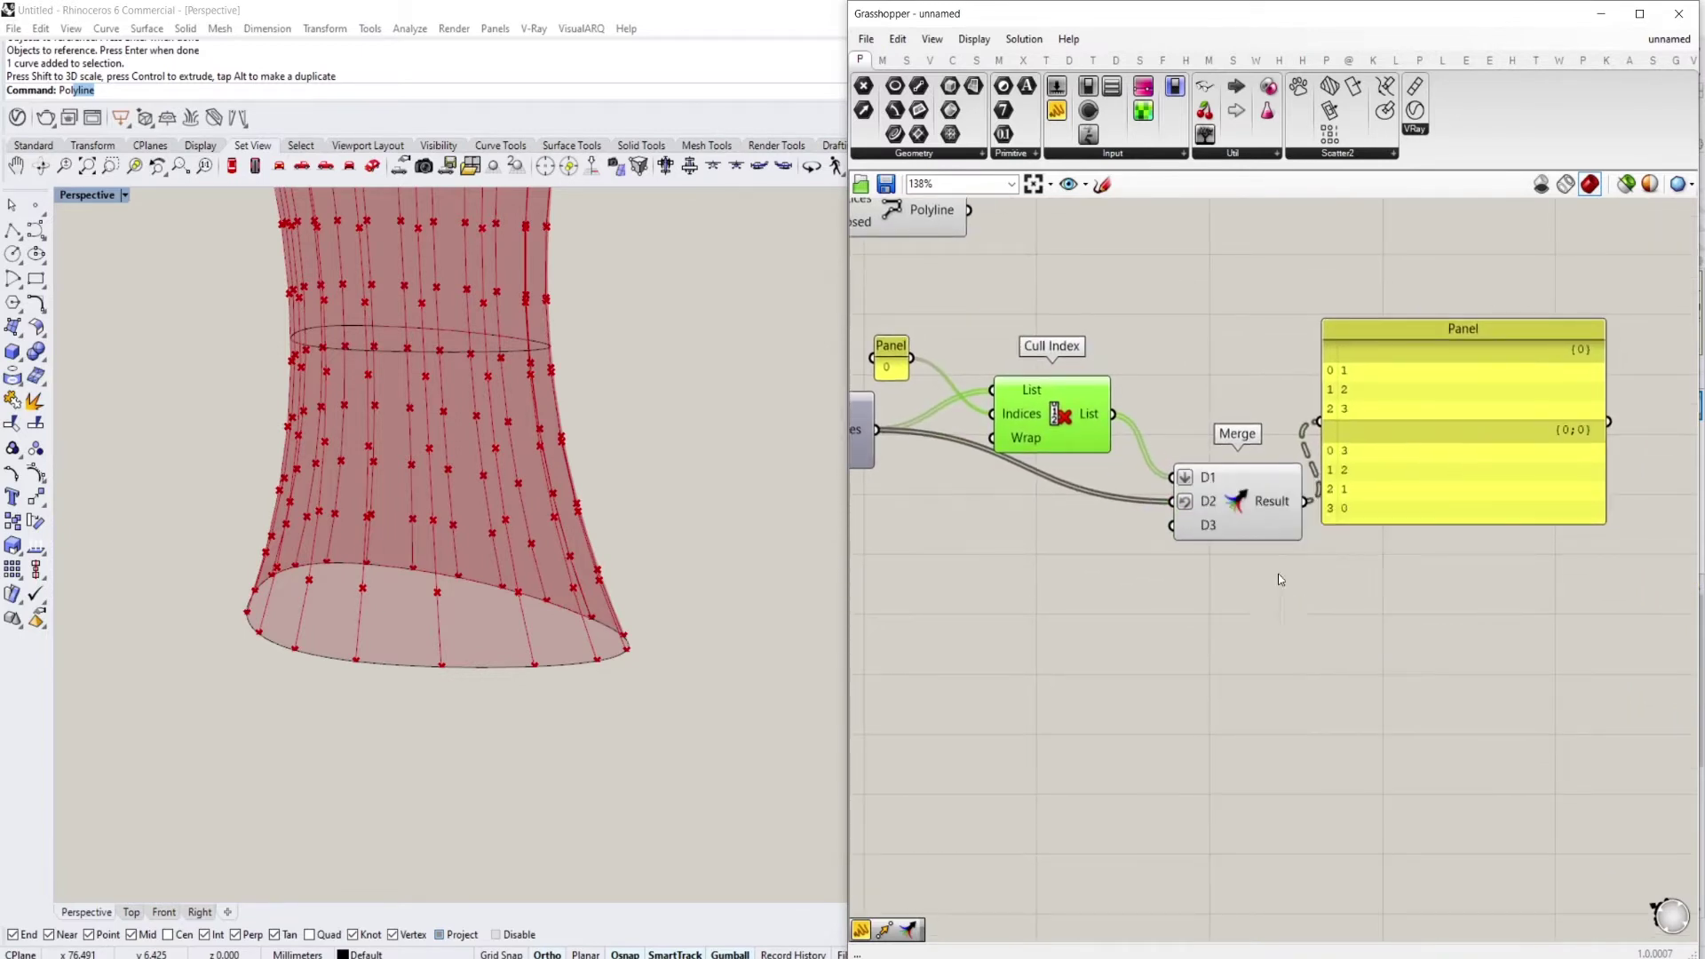
right_click(1207, 503)
left_click(1256, 619)
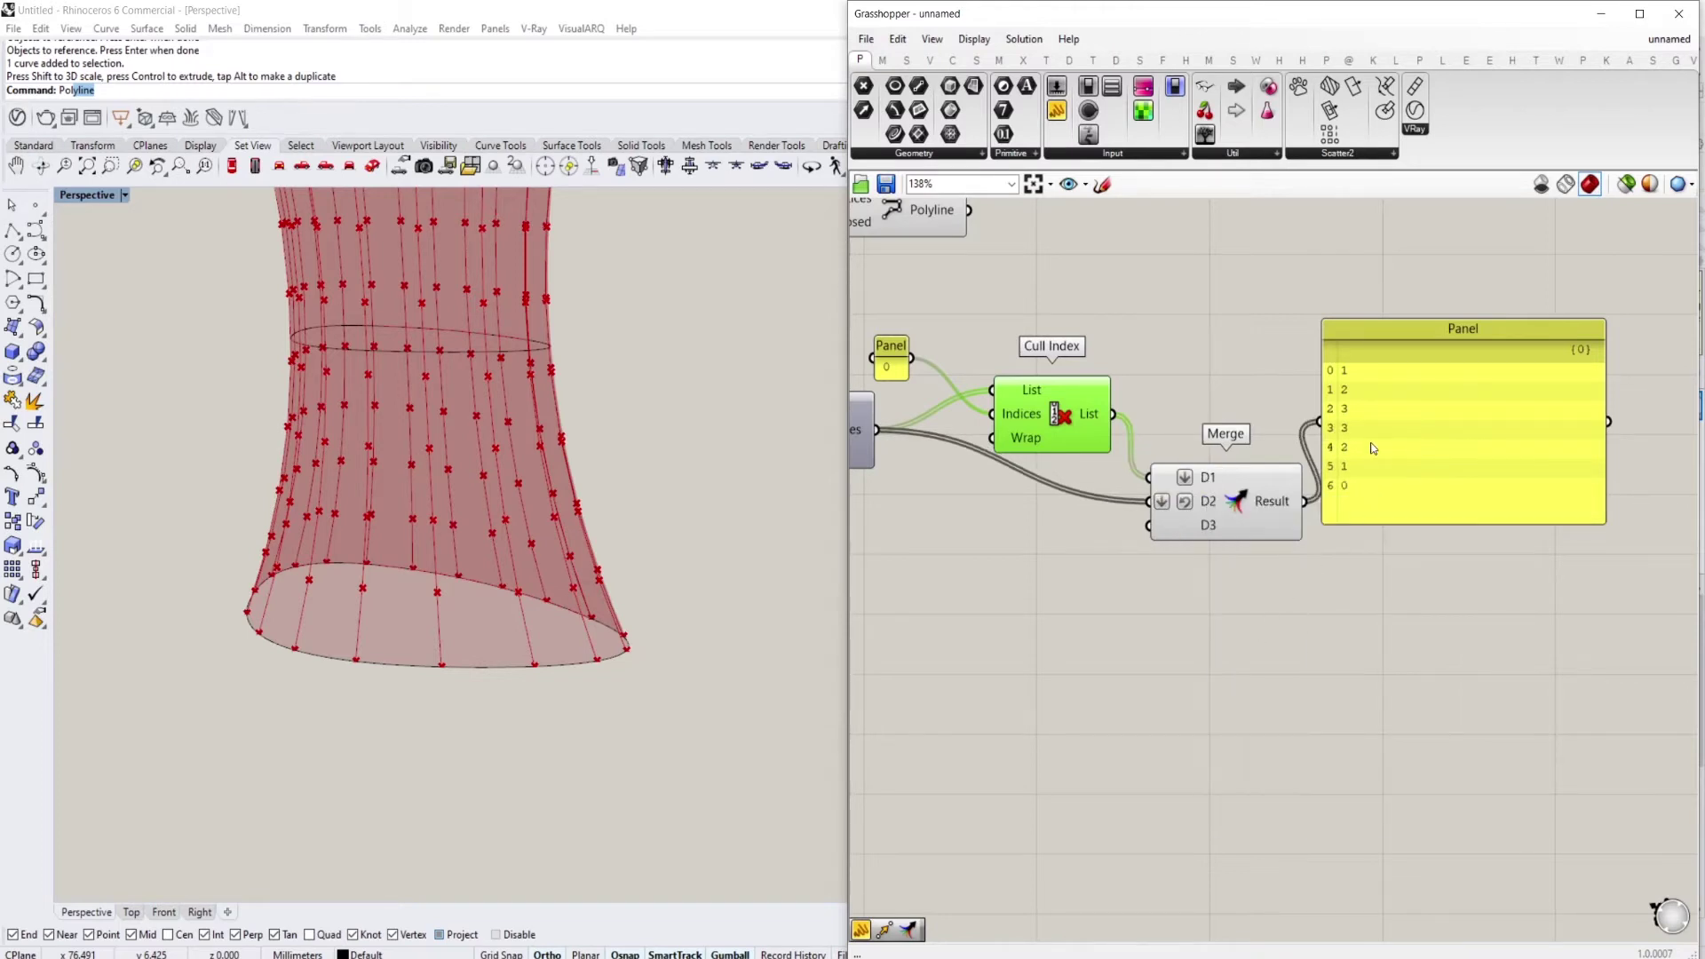
right_click_drag(1178, 487, 1334, 476)
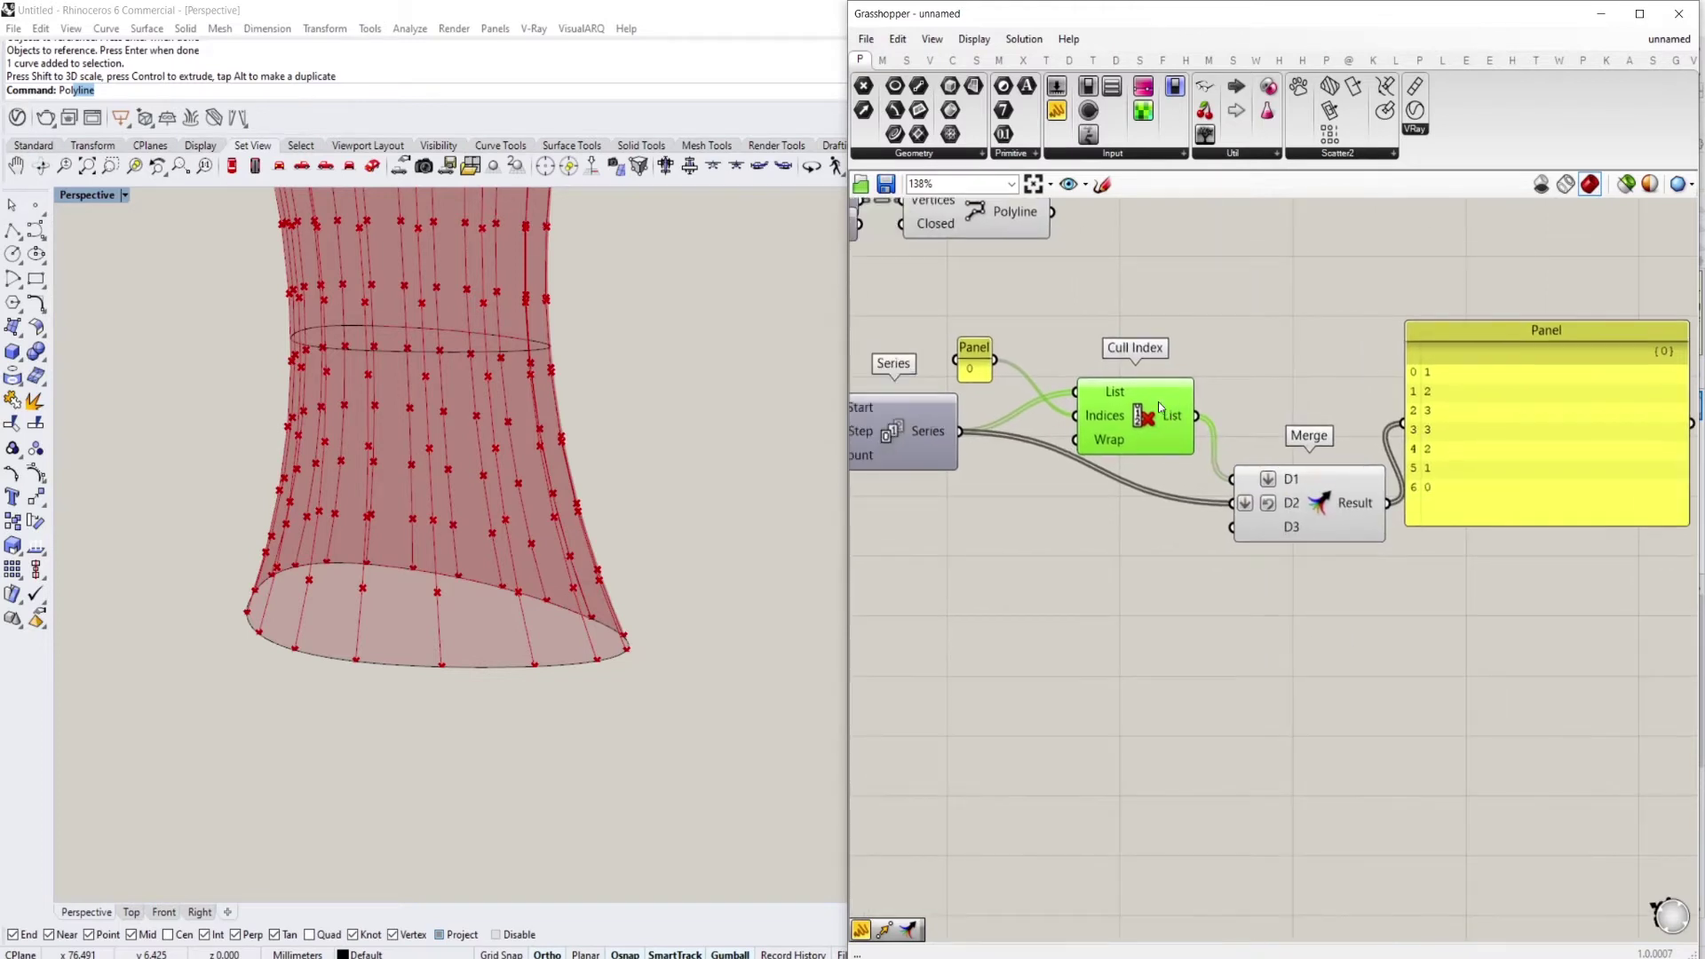
Duplicate the Cull Index component and its 0 panel below the originals, and reverse the copy's List input
right_click_drag(1196, 311, 1261, 302)
left_click_drag(1263, 302, 1052, 442)
left_click_drag(1198, 407, 1220, 587, "alt")
left_click(1128, 459)
right_click(1180, 562)
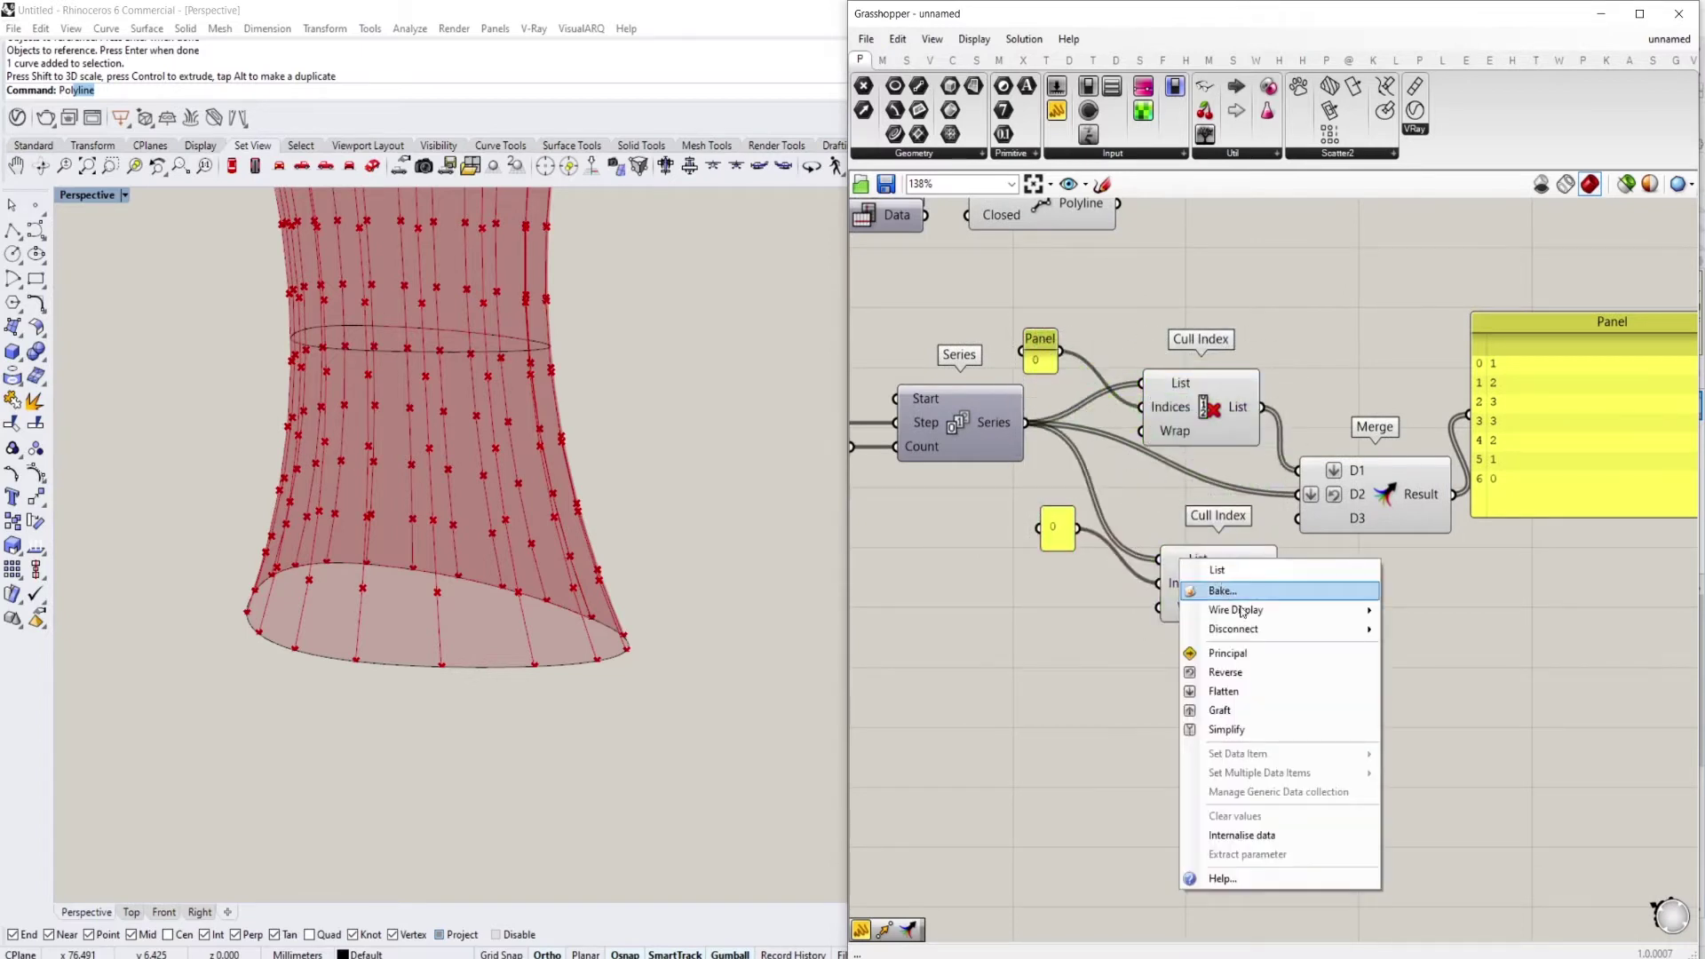
left_click(1199, 670)
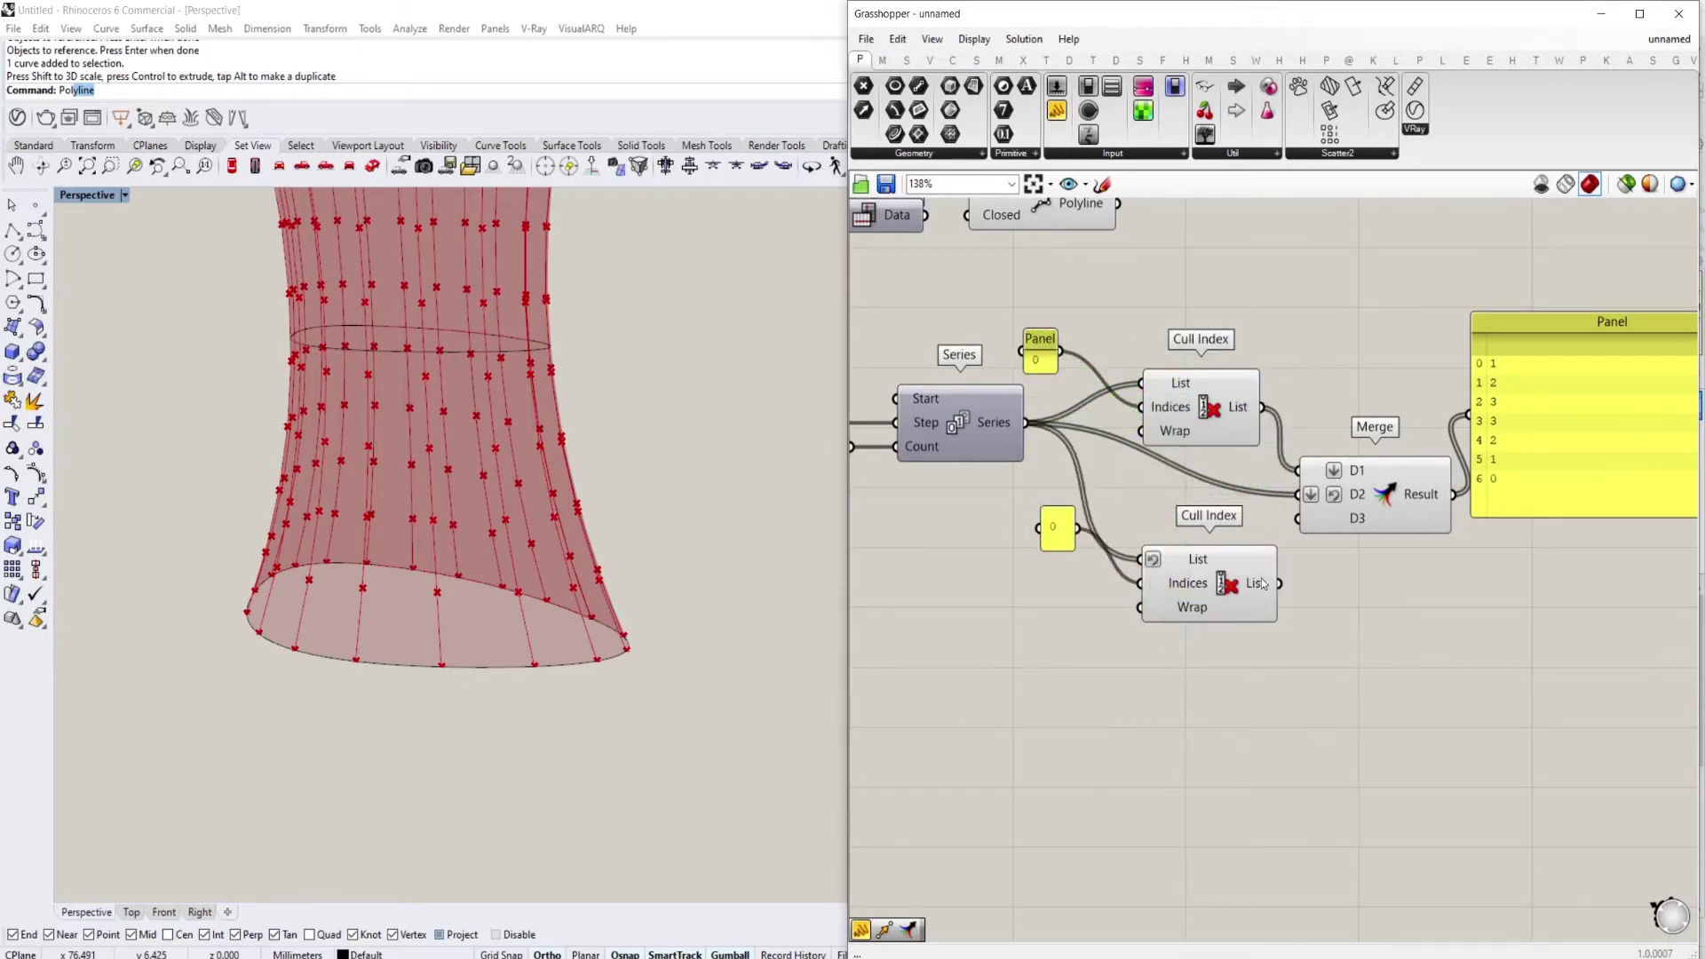
Turn off Reverse on Merge D2 and connect the second Cull Index output to it in place of the Series
right_click(1344, 494)
left_click(1405, 601)
left_click_drag(1279, 583, 1329, 493)
scroll(1327, 471, "up", 3)
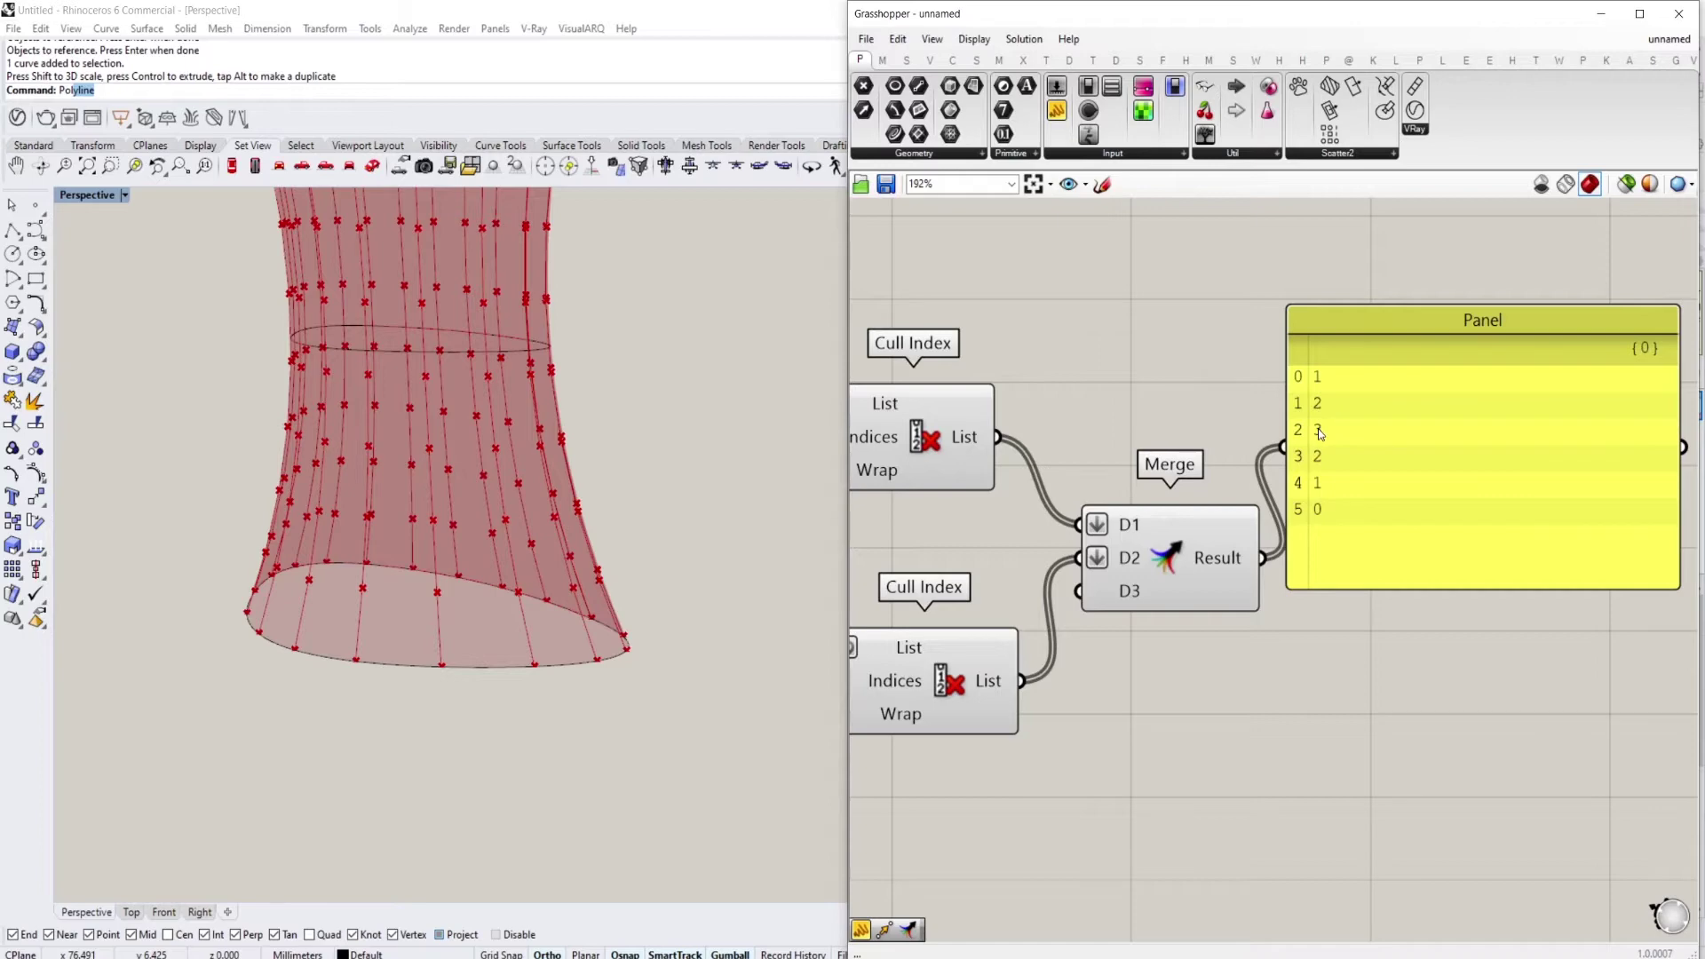
scroll(1319, 486, "down", 4)
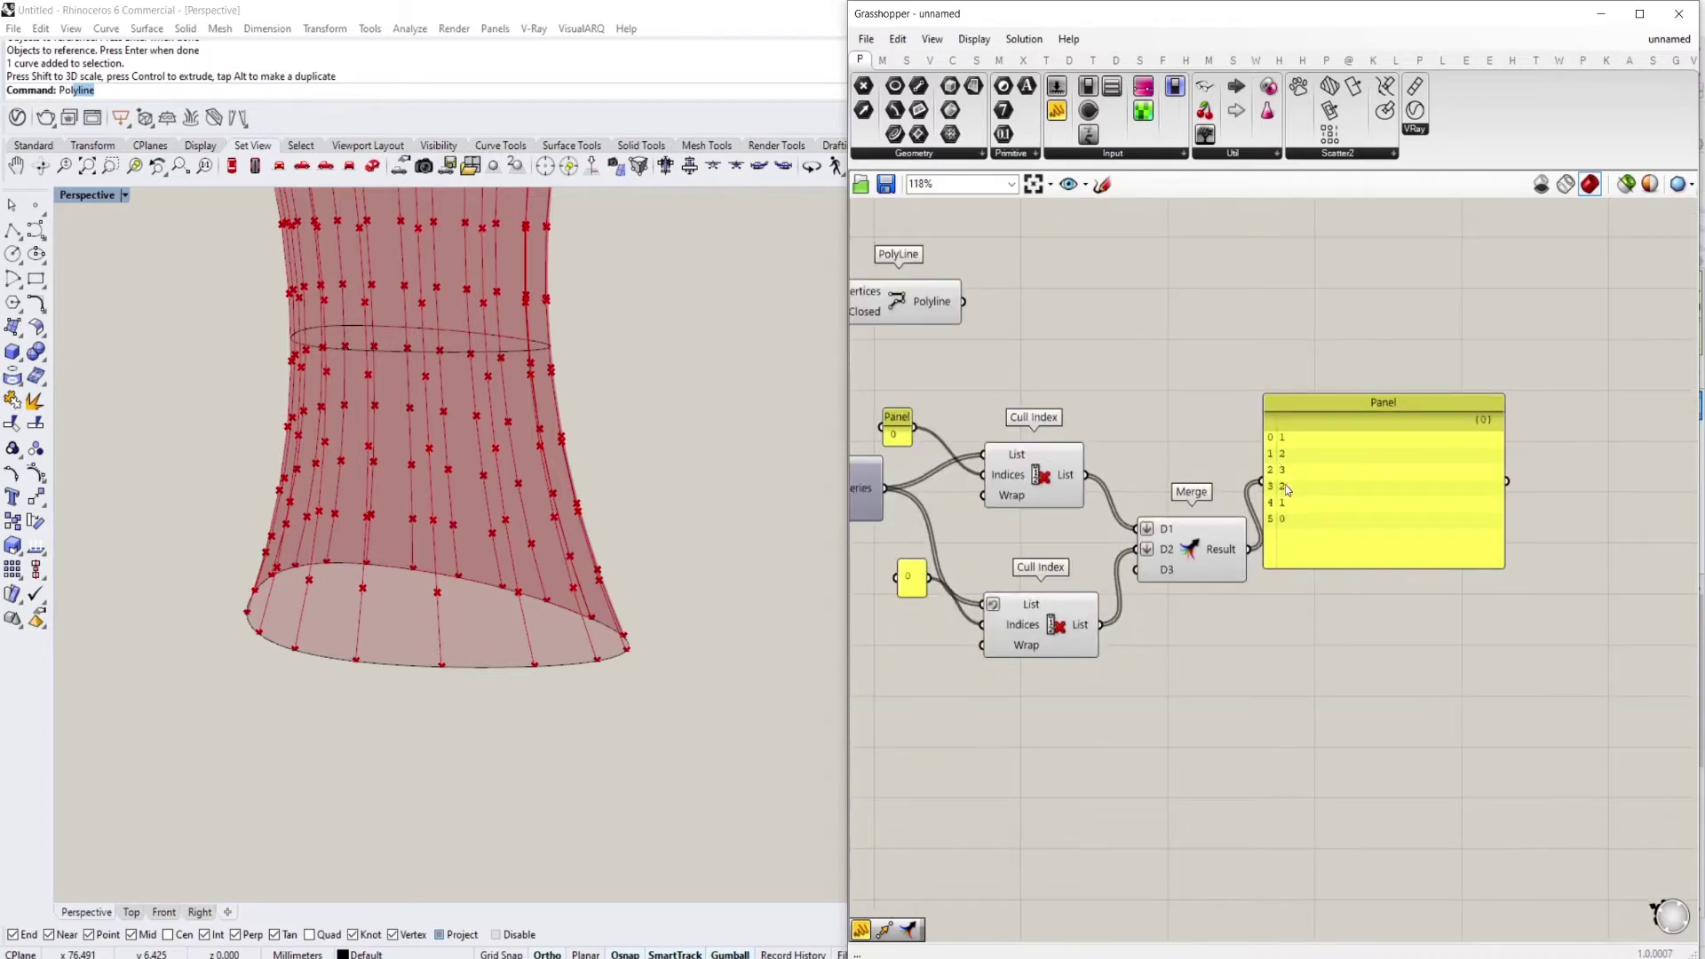
Set the number slider feeding the Series Count input to 10
left_click(1343, 484)
scroll(1350, 484, "down", 2)
scroll(1149, 521, "up", 2)
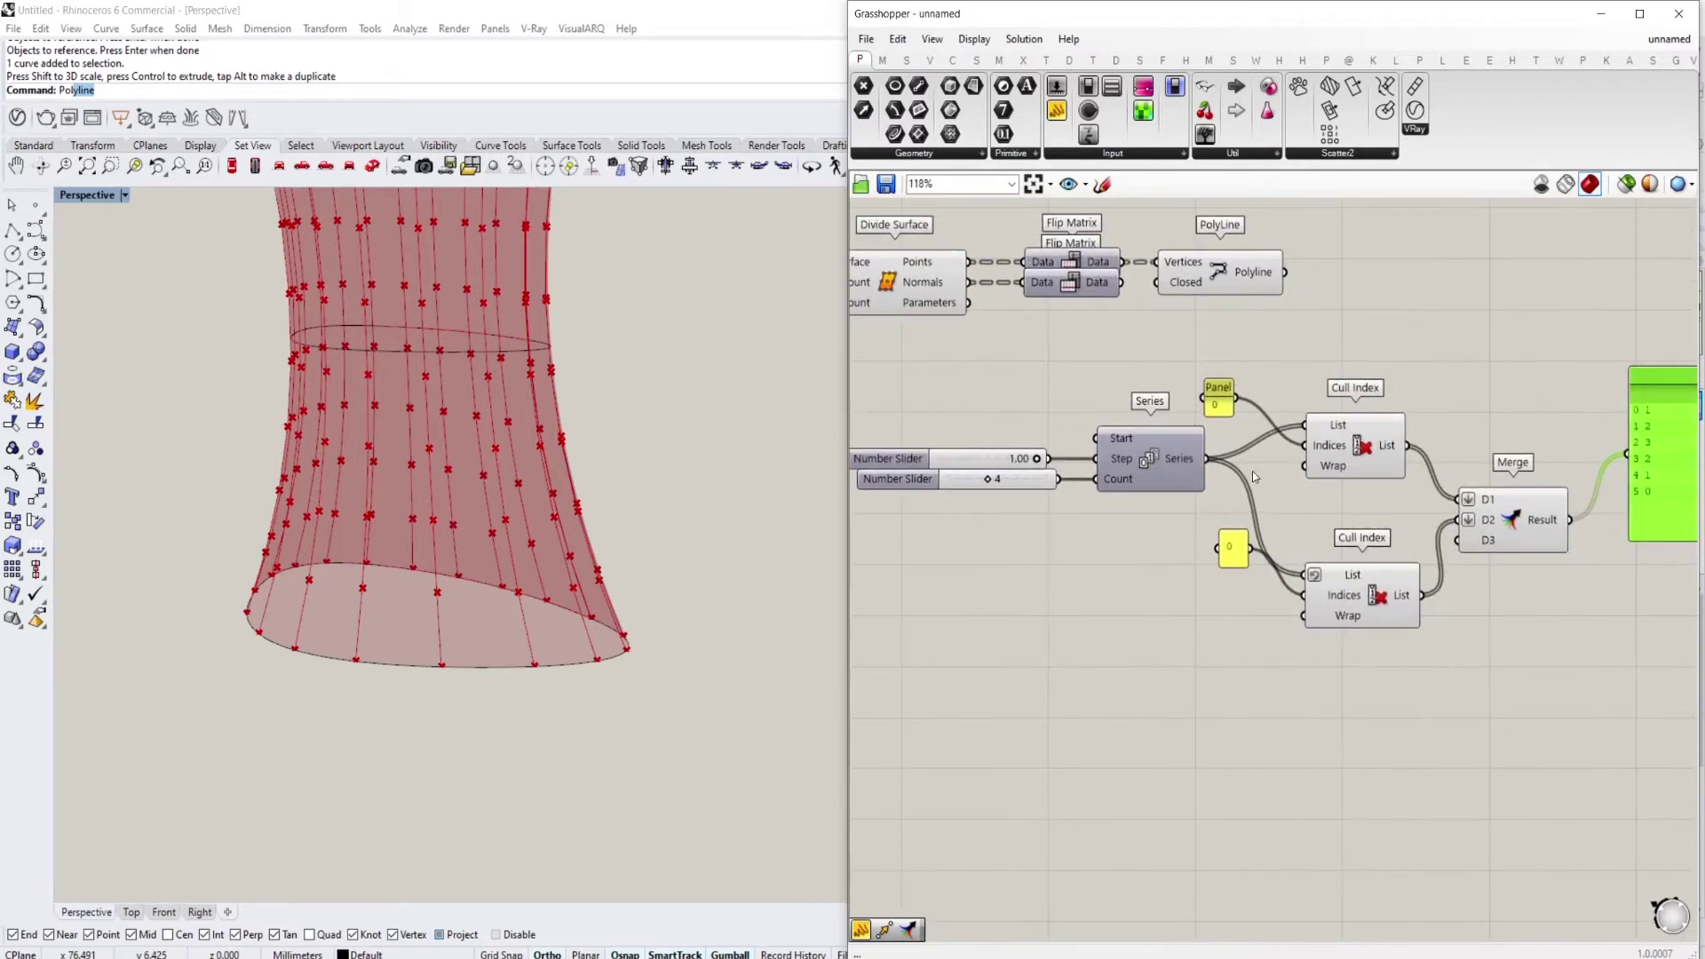
scroll(1026, 462, "down", 1)
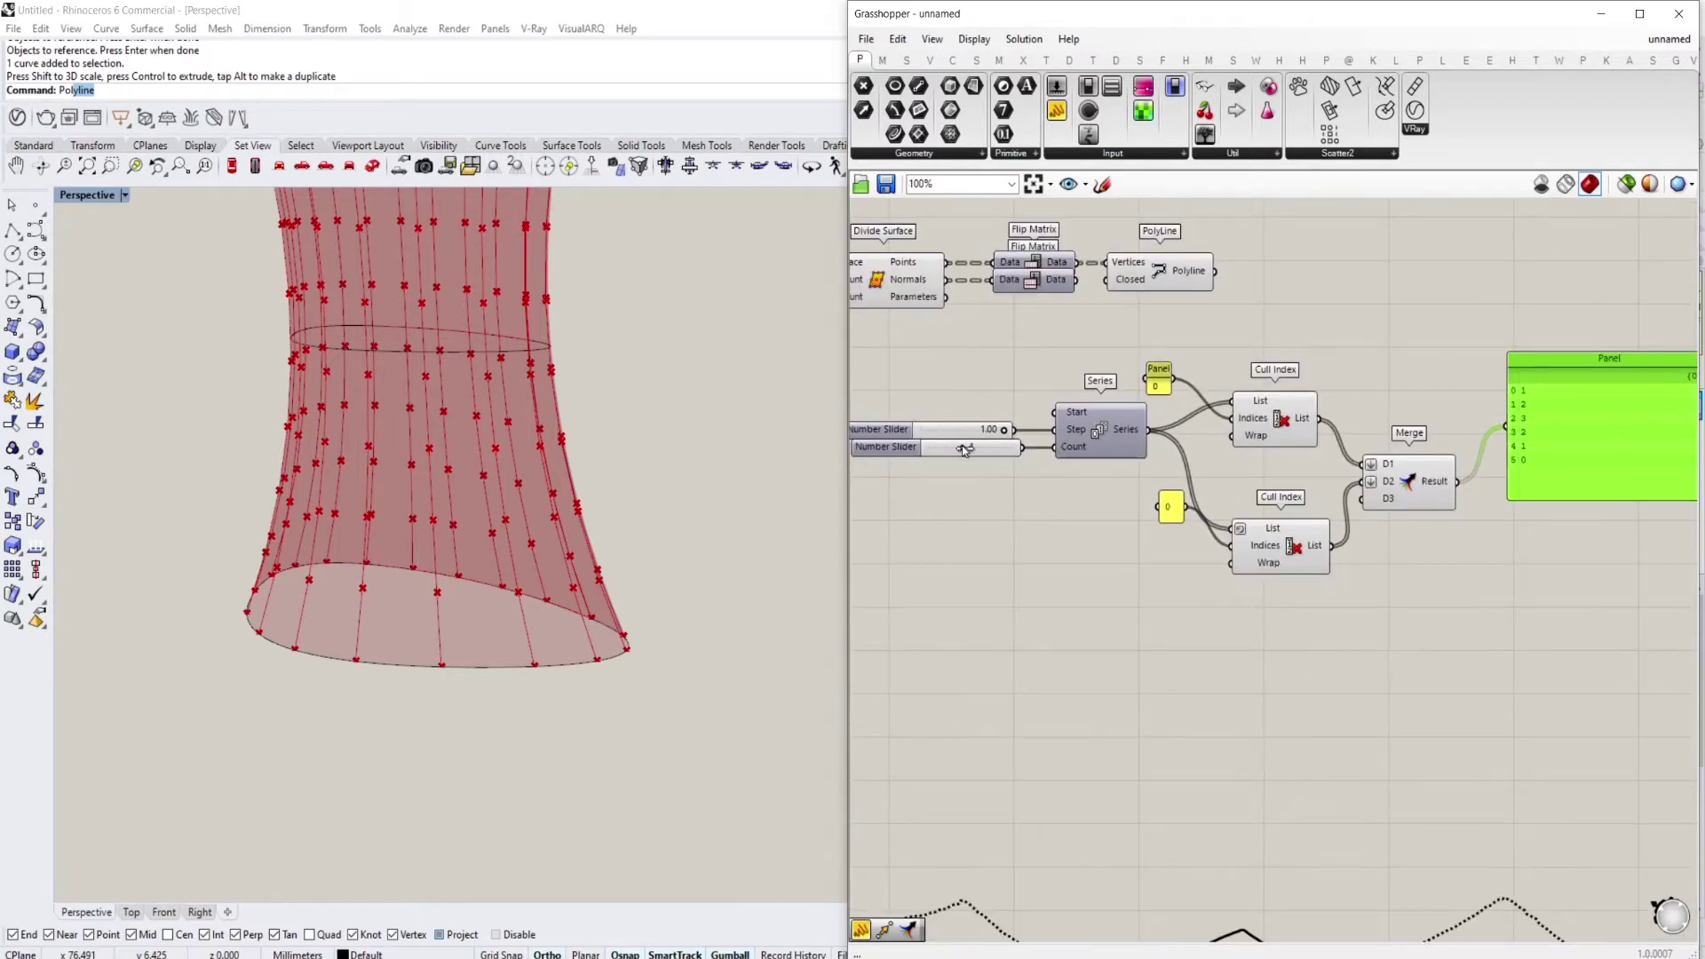
left_click_drag(973, 449, 1017, 449)
Enlarge the Panel vertically to fit the whole merged list and move it slightly away from Merge
right_click_drag(1422, 433, 1130, 411)
left_click_drag(1273, 473, 1276, 609)
scroll(1252, 460, "up", 4)
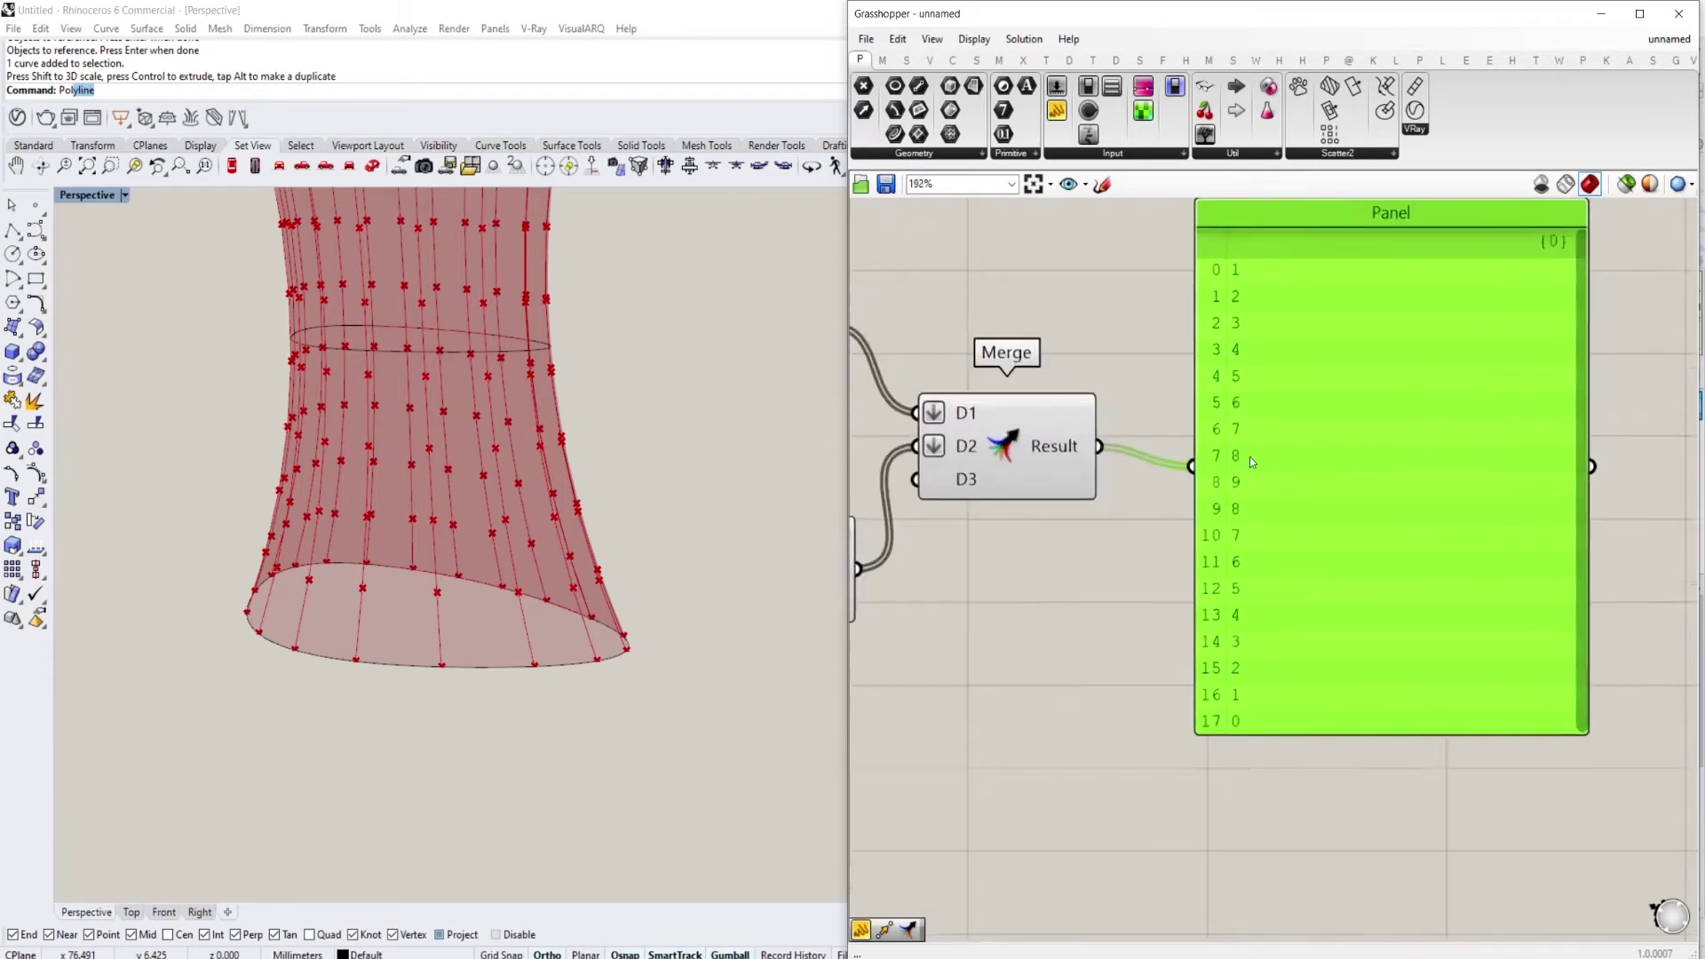
scroll(1250, 456, "up", 1)
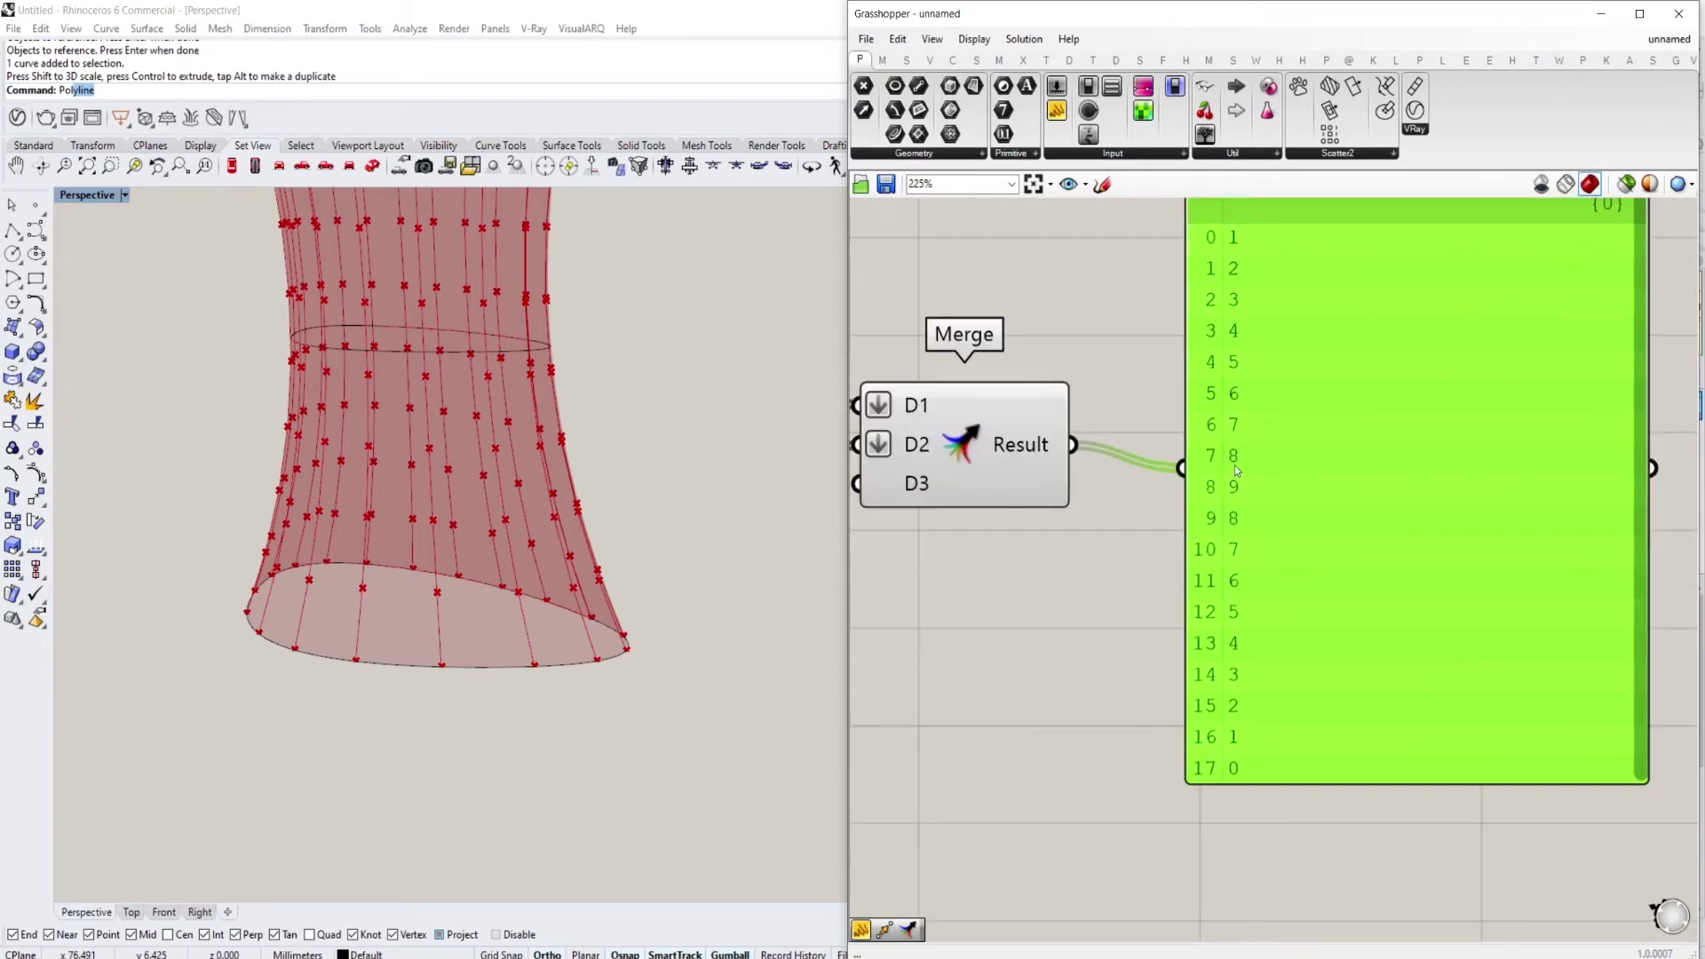
scroll(1233, 489, "down", 3)
right_click_drag(1233, 488, 1459, 518)
scroll(1340, 517, "down", 1)
left_click_drag(1529, 524, 1572, 518)
Widen the Grasshopper window over the Rhino viewport to give the definition more room
scroll(1506, 538, "down", 2)
right_click_drag(1506, 538, 1484, 552)
right_click_drag(1335, 457, 1400, 469)
right_click_drag(640, 518, 660, 684)
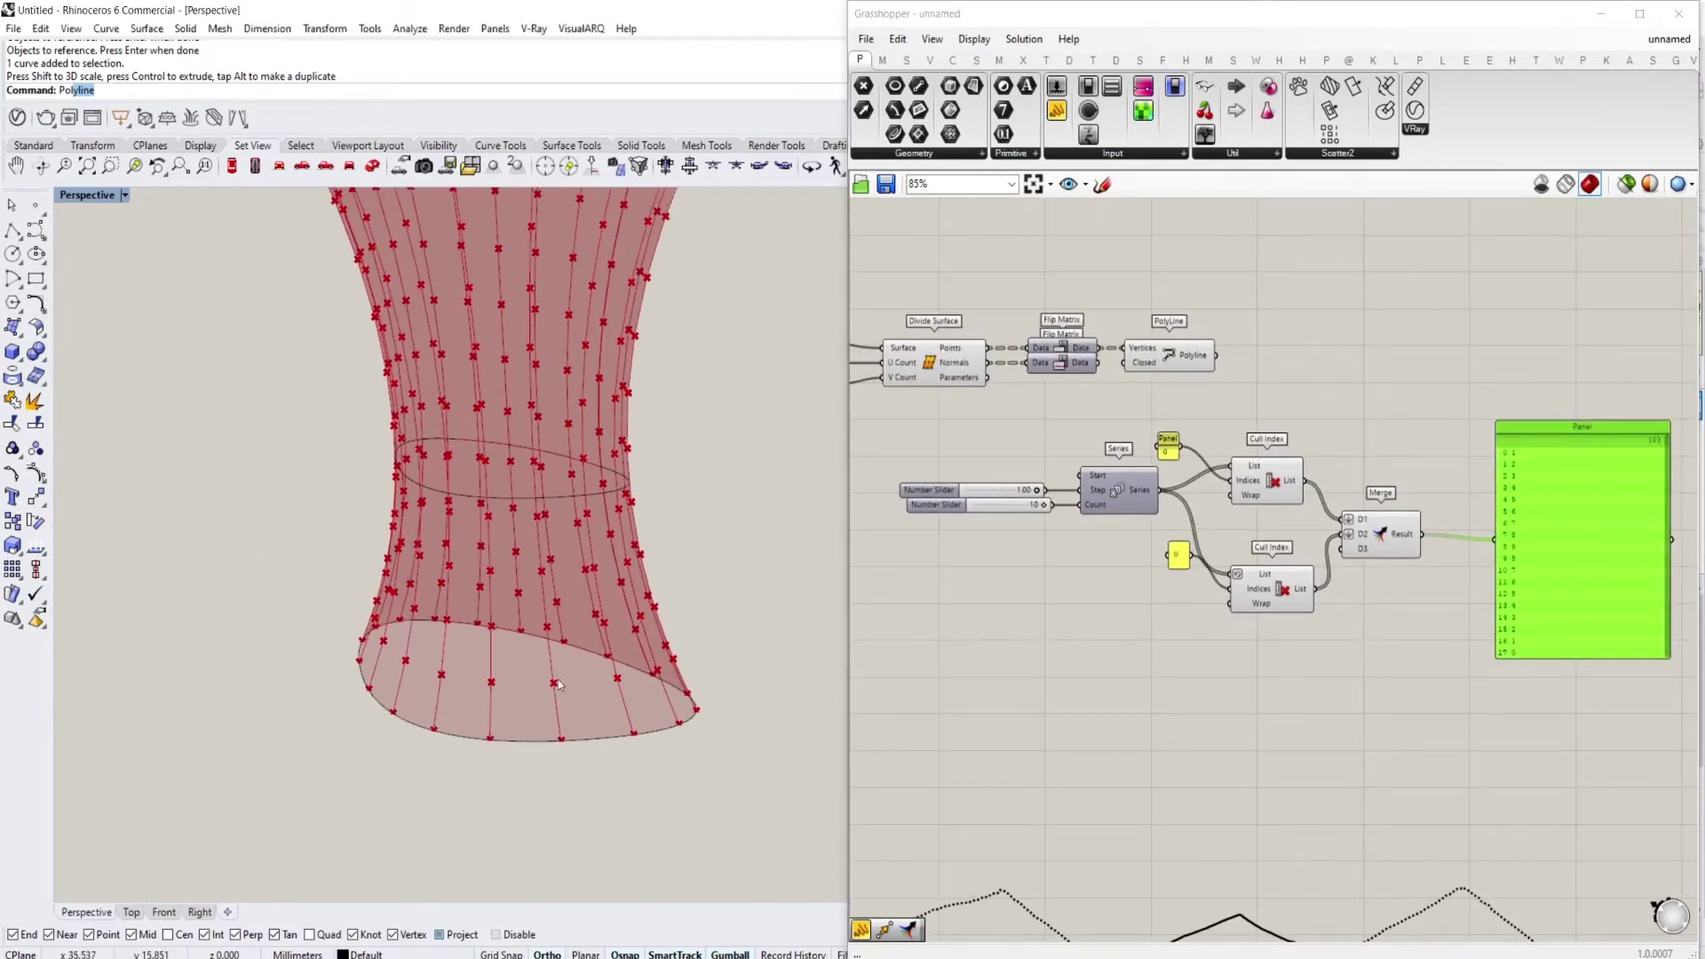
right_click_drag(554, 692, 511, 728)
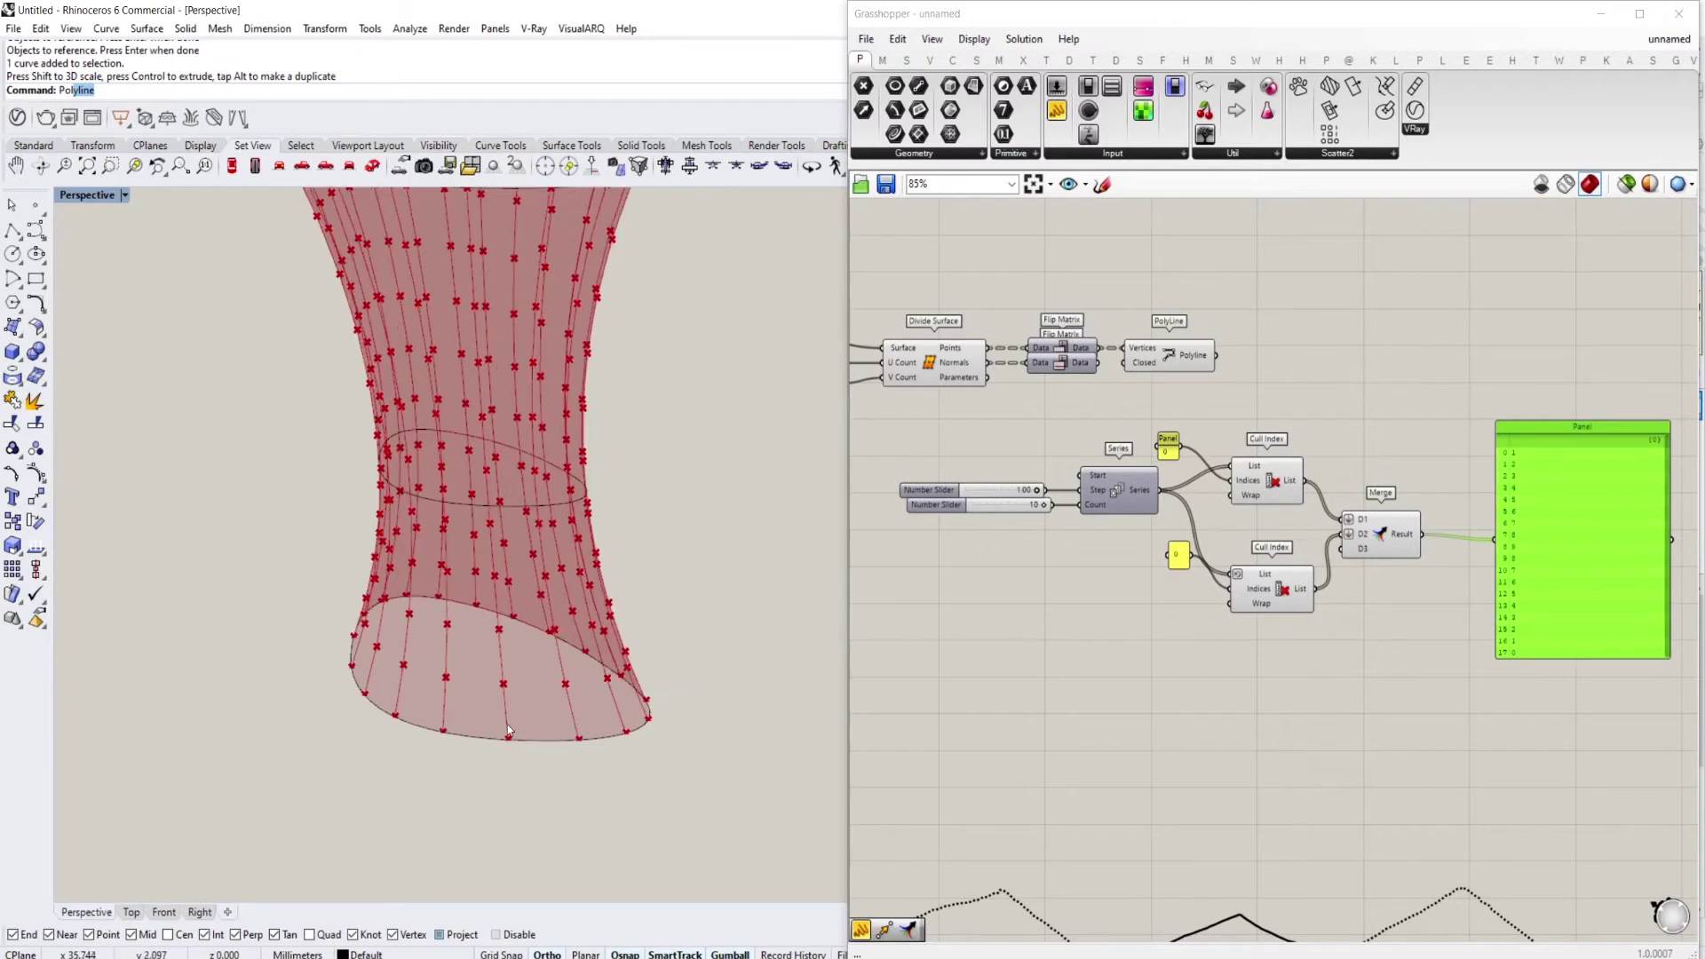
right_click_drag(1275, 513, 1098, 496)
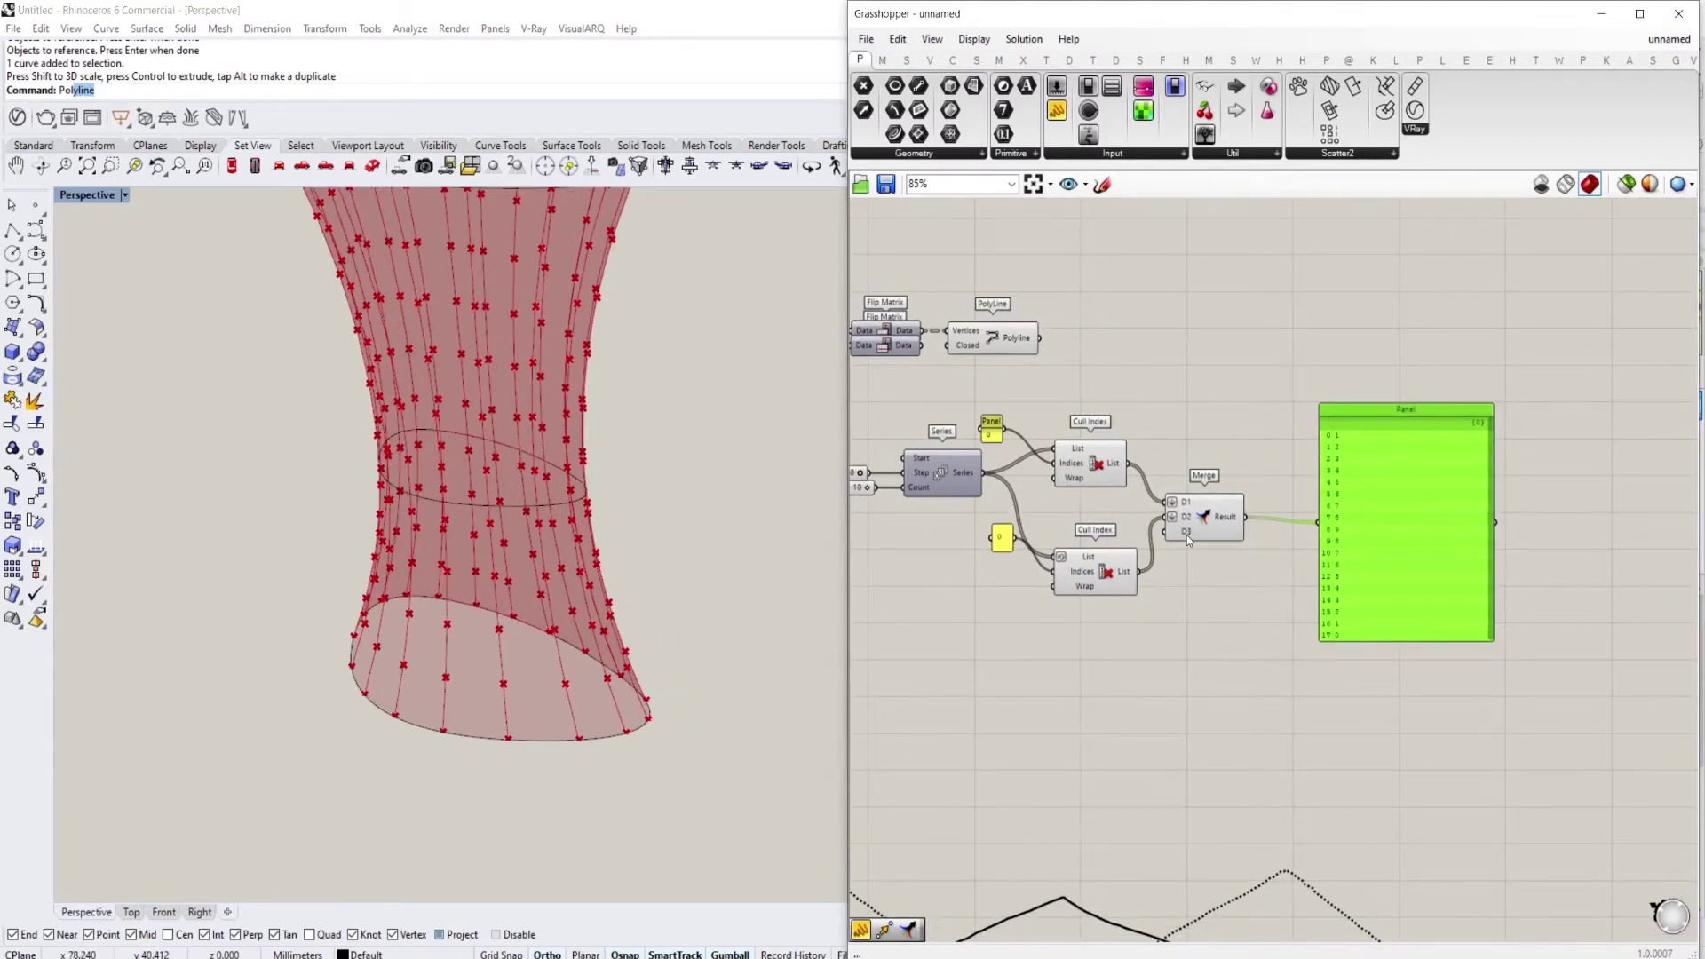
scroll(1194, 539, "up", 3)
left_click_drag(846, 488, 761, 488)
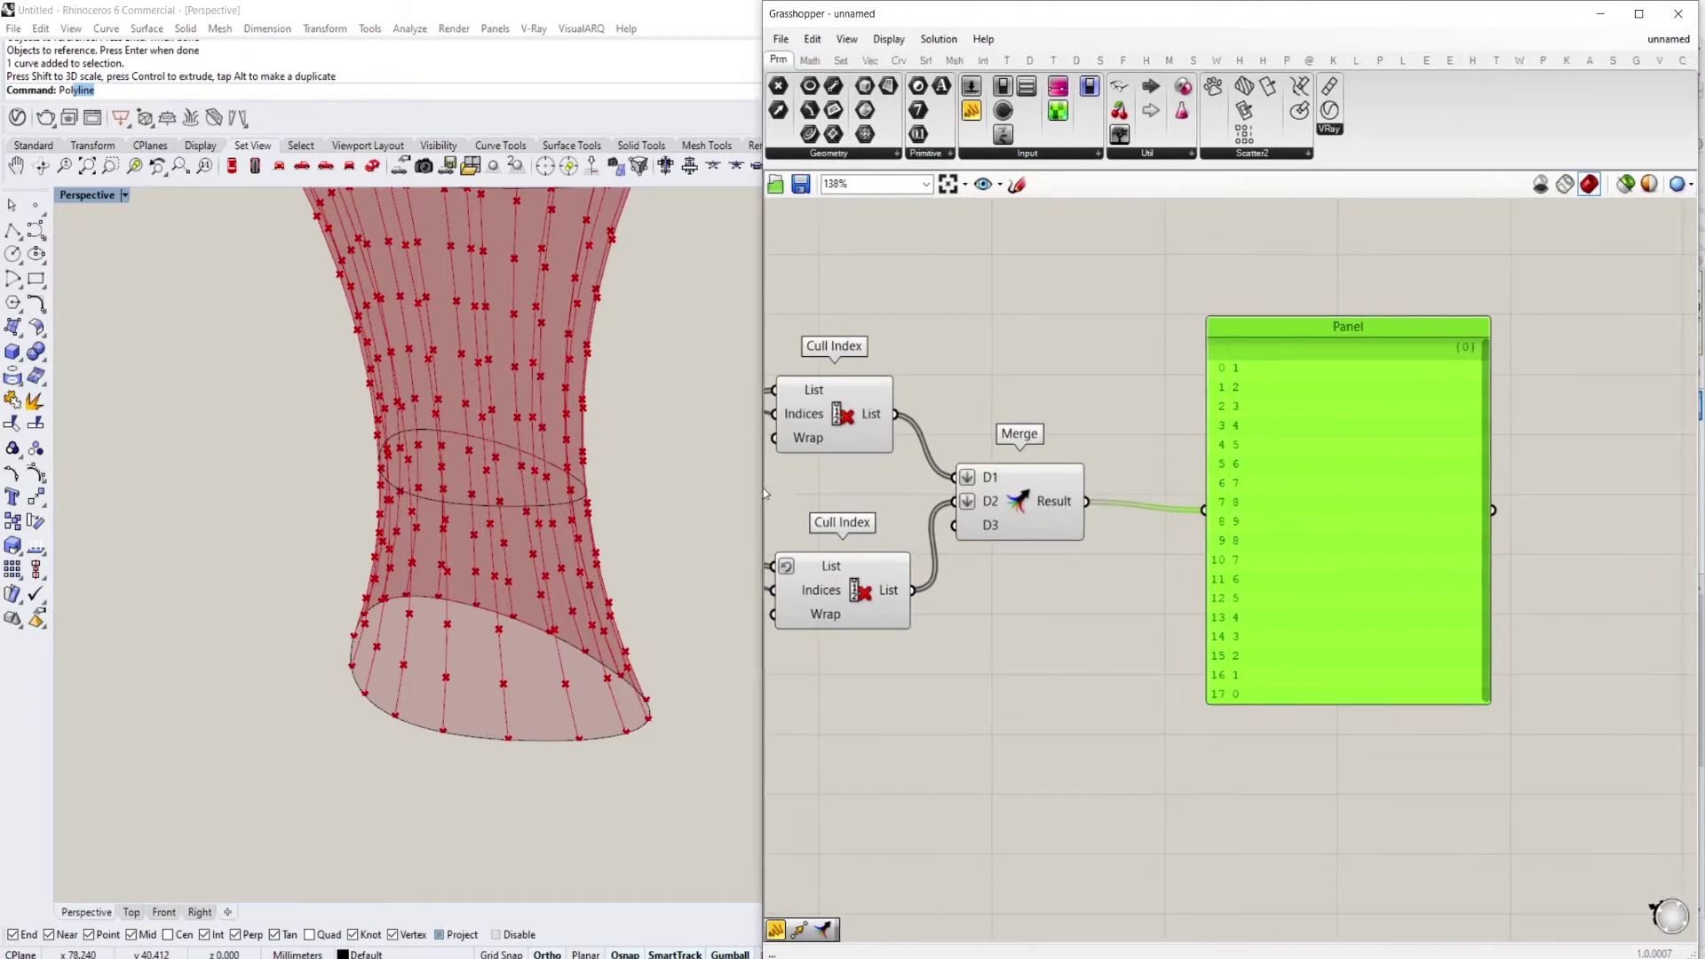
Add a Shift List component above the Merge component
scroll(1500, 579, "down", 2)
right_click_drag(636, 615, 661, 620)
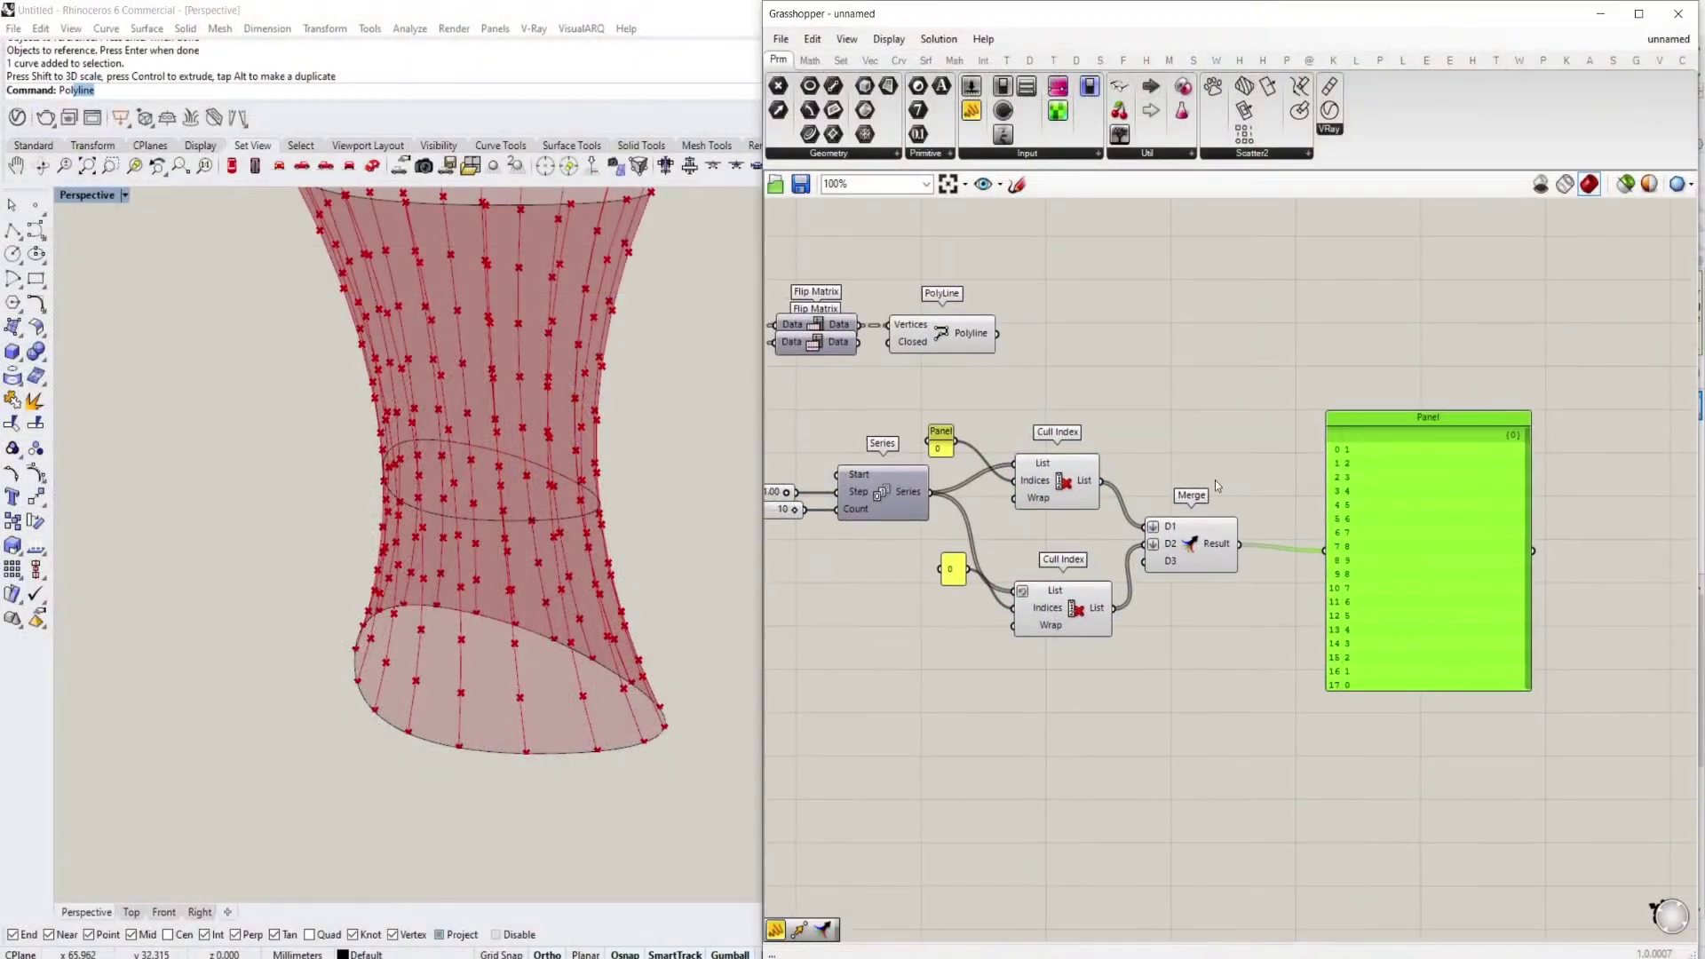
double_click(1246, 427)
type("ft")
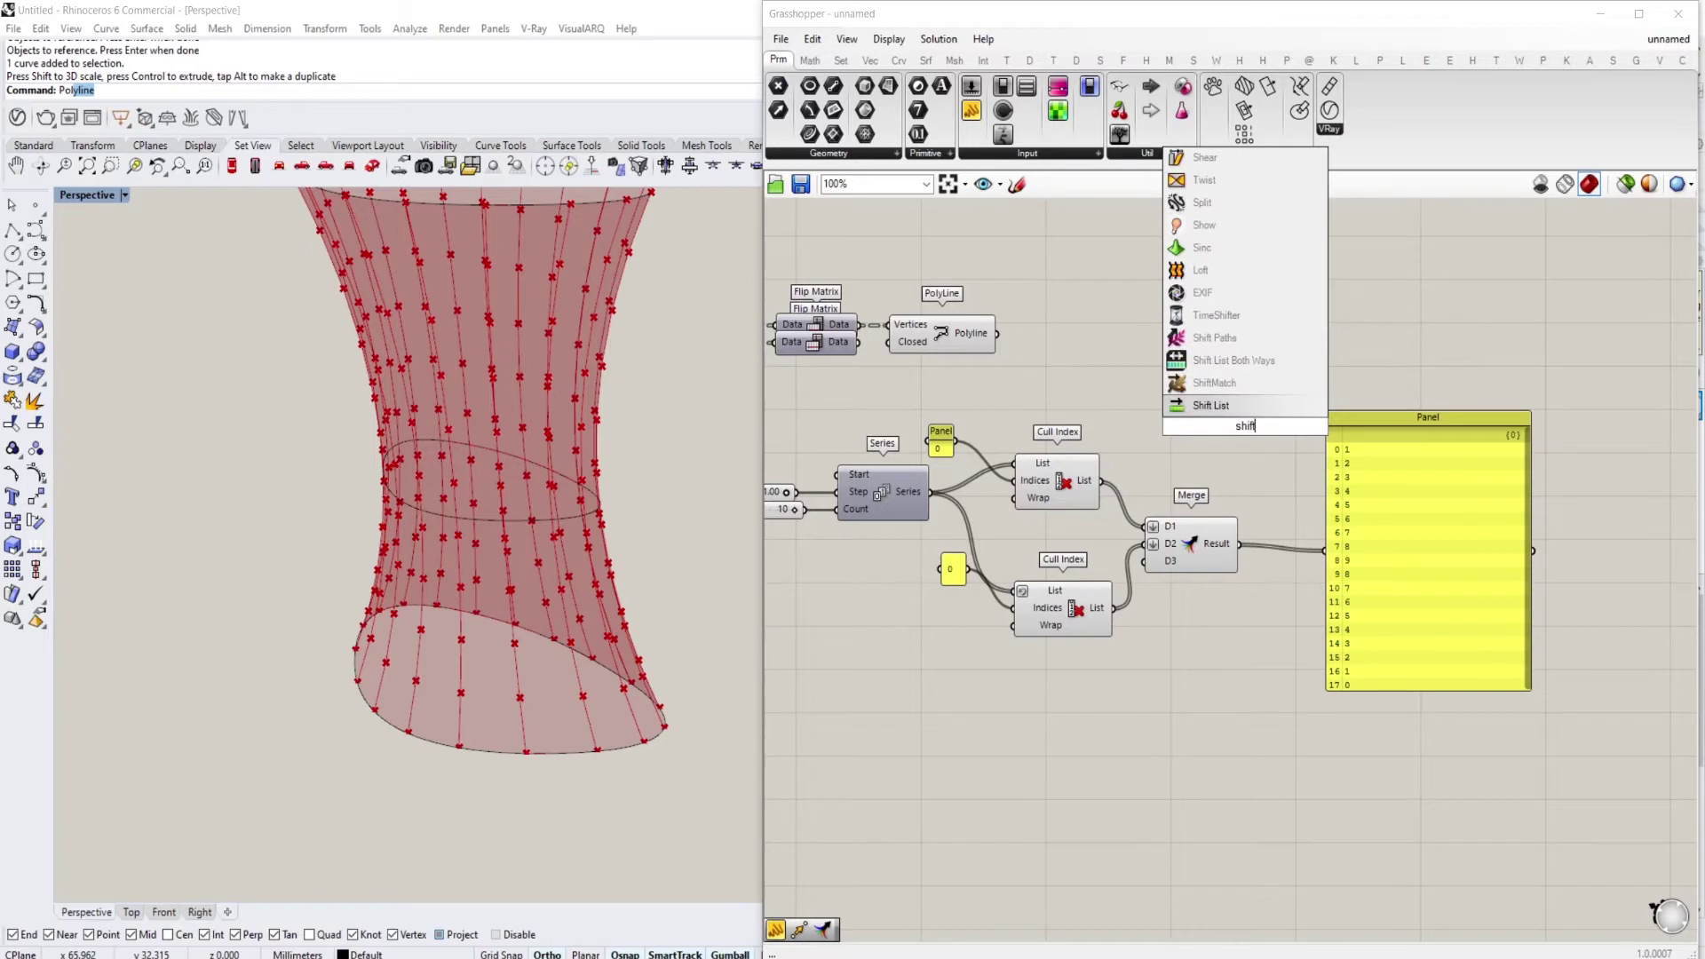
key("Up")
key("Up")
key("Down")
key("Down")
key("Return")
Place Shift List between Merge and the Panel and connect the Merge Result to its List input
left_click_drag(1246, 431, 1441, 521)
left_click_drag(1281, 548, 1349, 551)
left_click_drag(1241, 547, 1322, 539)
right_click_drag(1327, 566, 1390, 534)
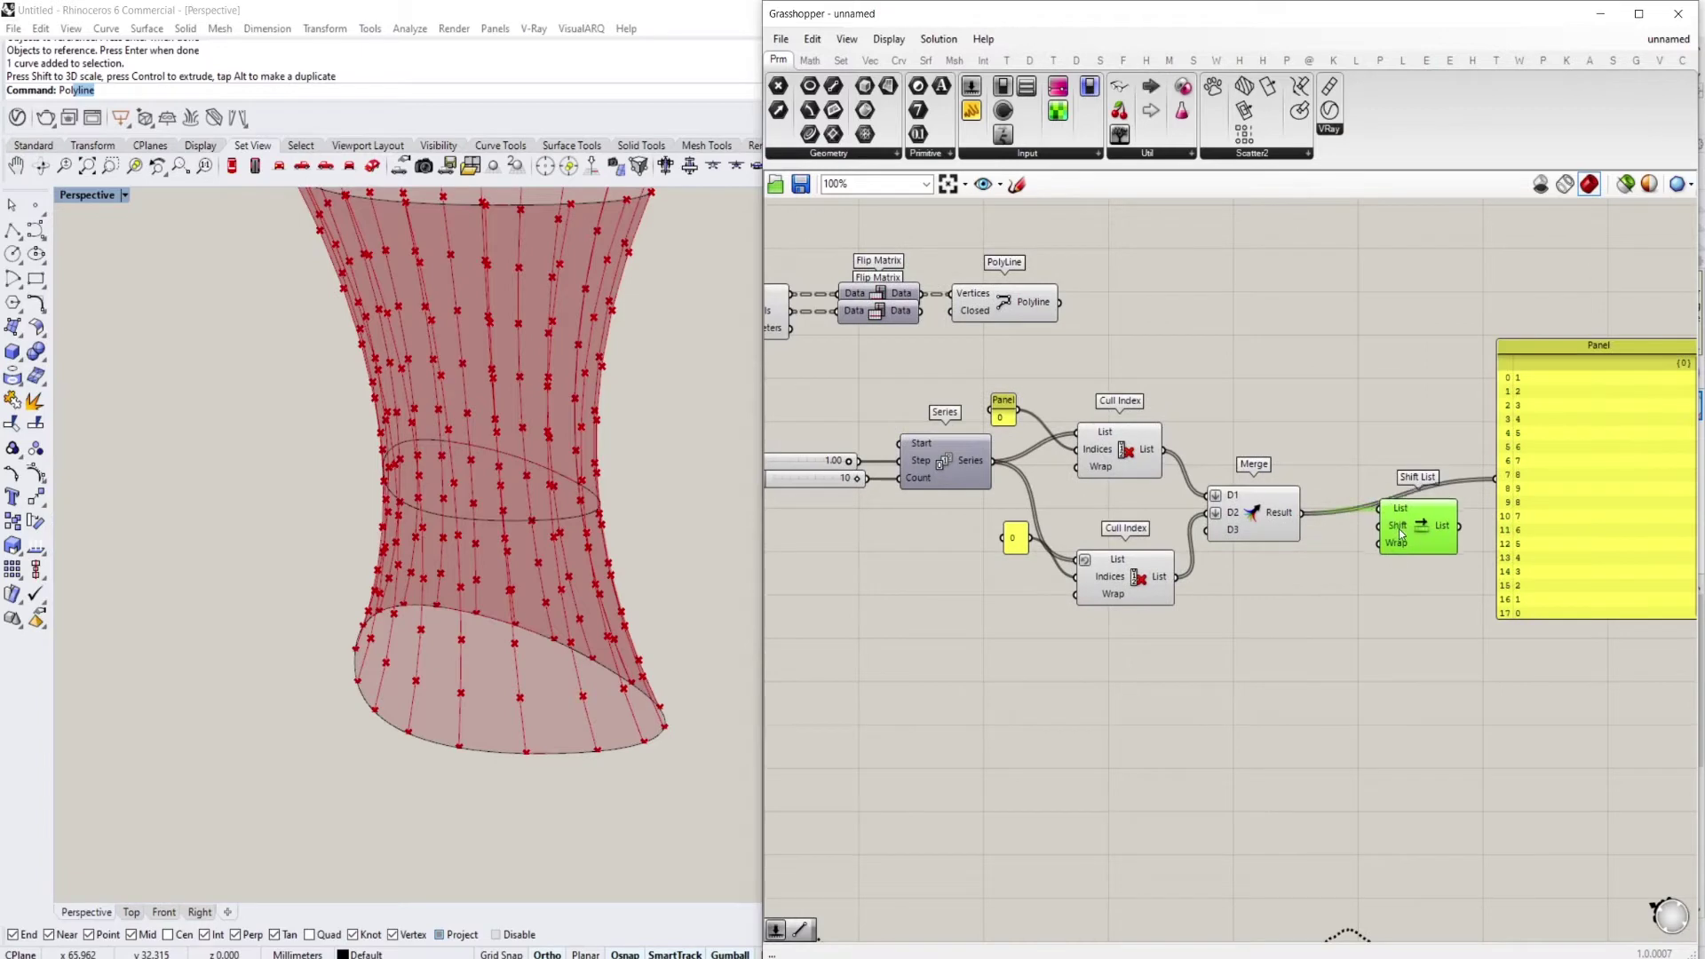
Connect the Series output to Shift List's Shift input and feed Shift List's output into the Panel
left_click_drag(1381, 524, 993, 460)
right_click_drag(1333, 548, 1155, 545)
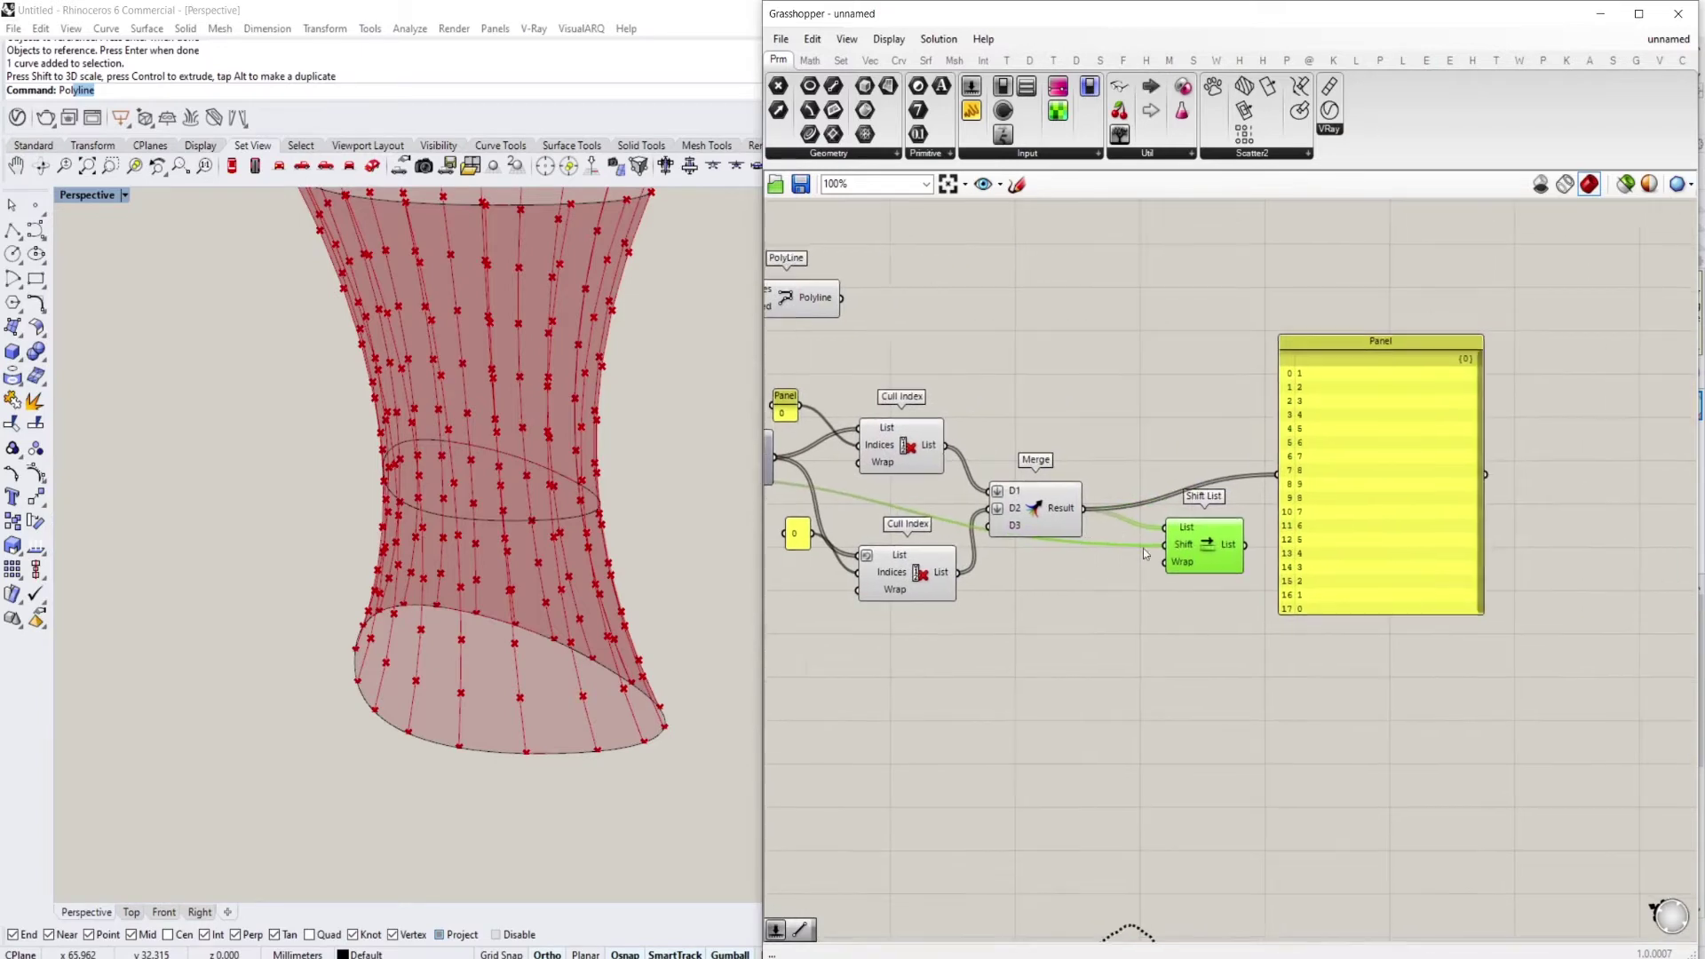
left_click_drag(1285, 546, 1318, 477)
scroll(1291, 428, "up", 2)
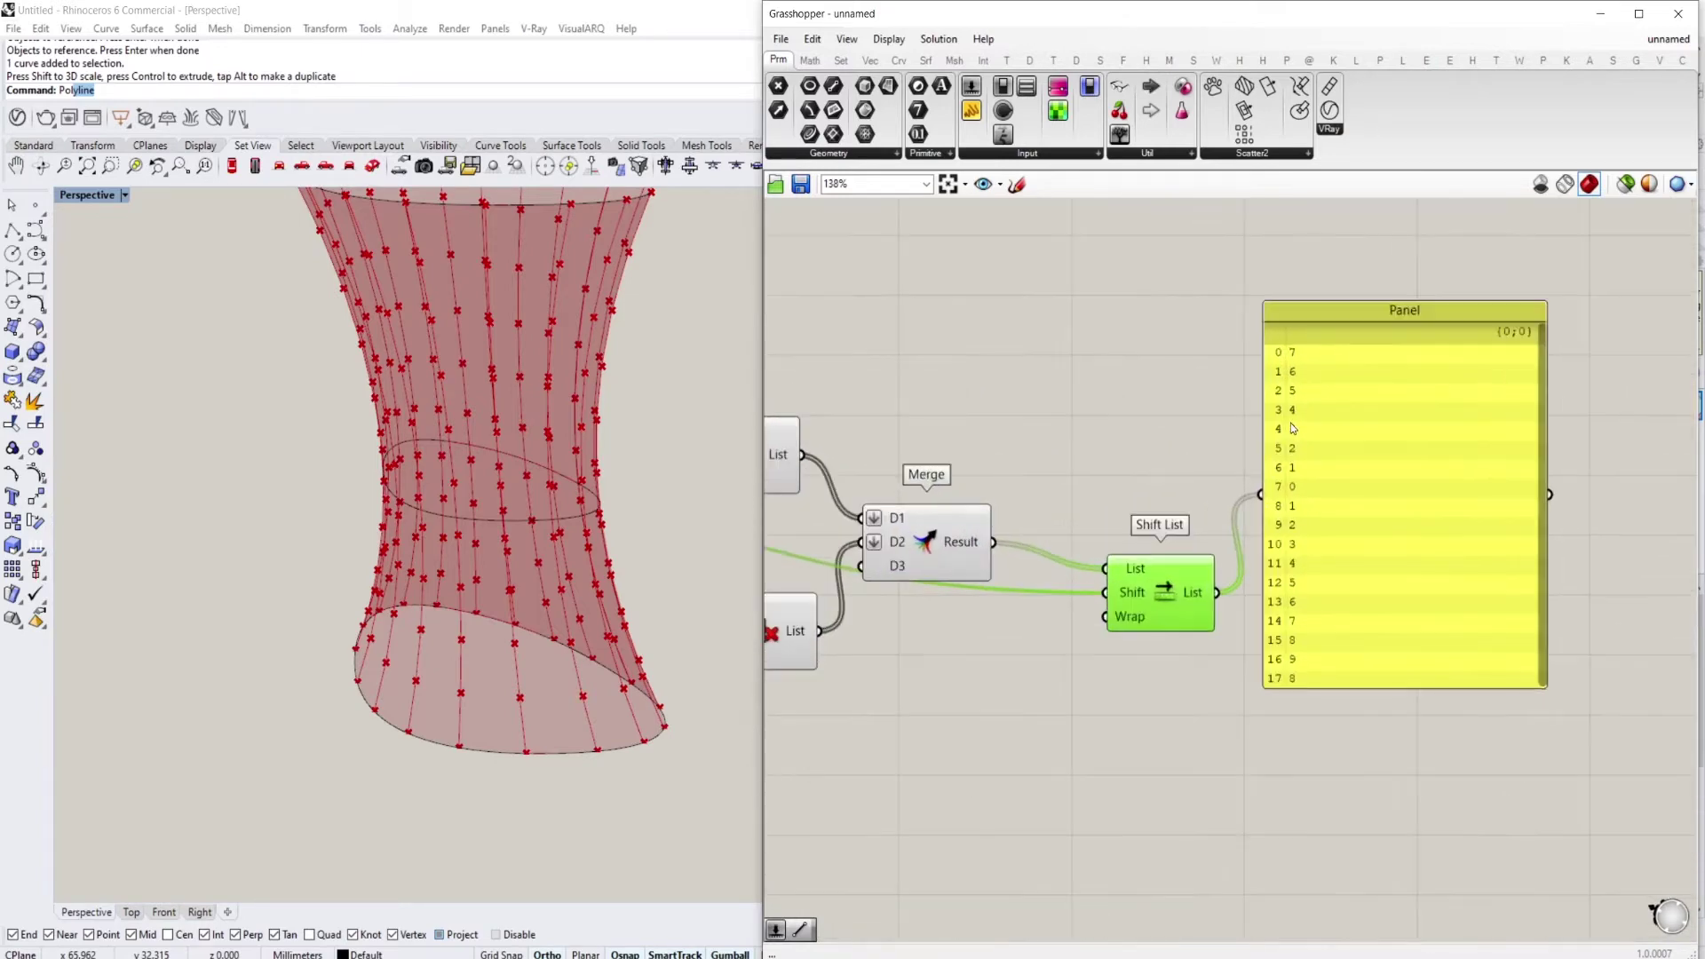
right_click_drag(1292, 353, 1339, 339)
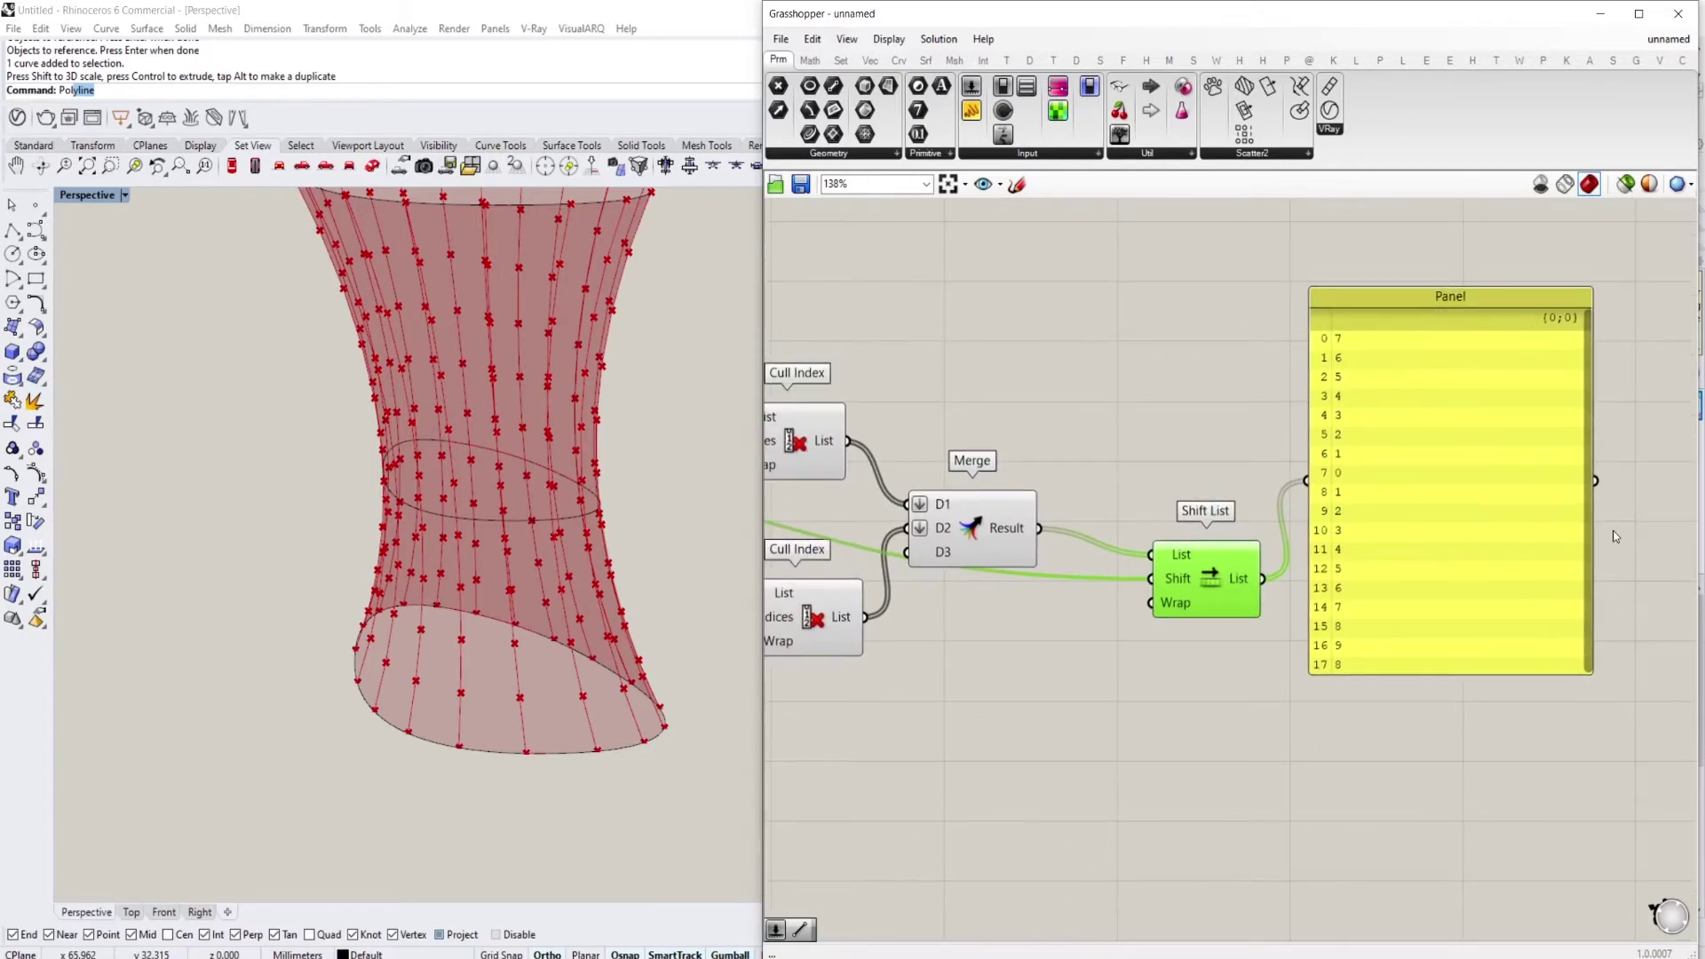
Examine the shifted list in the Panel against the Series, Cull Index and Merge components that feed it
scroll(1585, 524, "down", 1)
right_click_drag(1196, 565, 1375, 541)
right_click_drag(789, 448, 892, 451)
scroll(1187, 413, "down", 2)
right_click_drag(1622, 503, 1390, 478)
scroll(1371, 478, "up", 3)
scroll(1098, 471, "down", 1)
right_click_drag(1098, 471, 1298, 476)
scroll(1149, 487, "down", 1)
right_click_drag(1149, 488, 1293, 467)
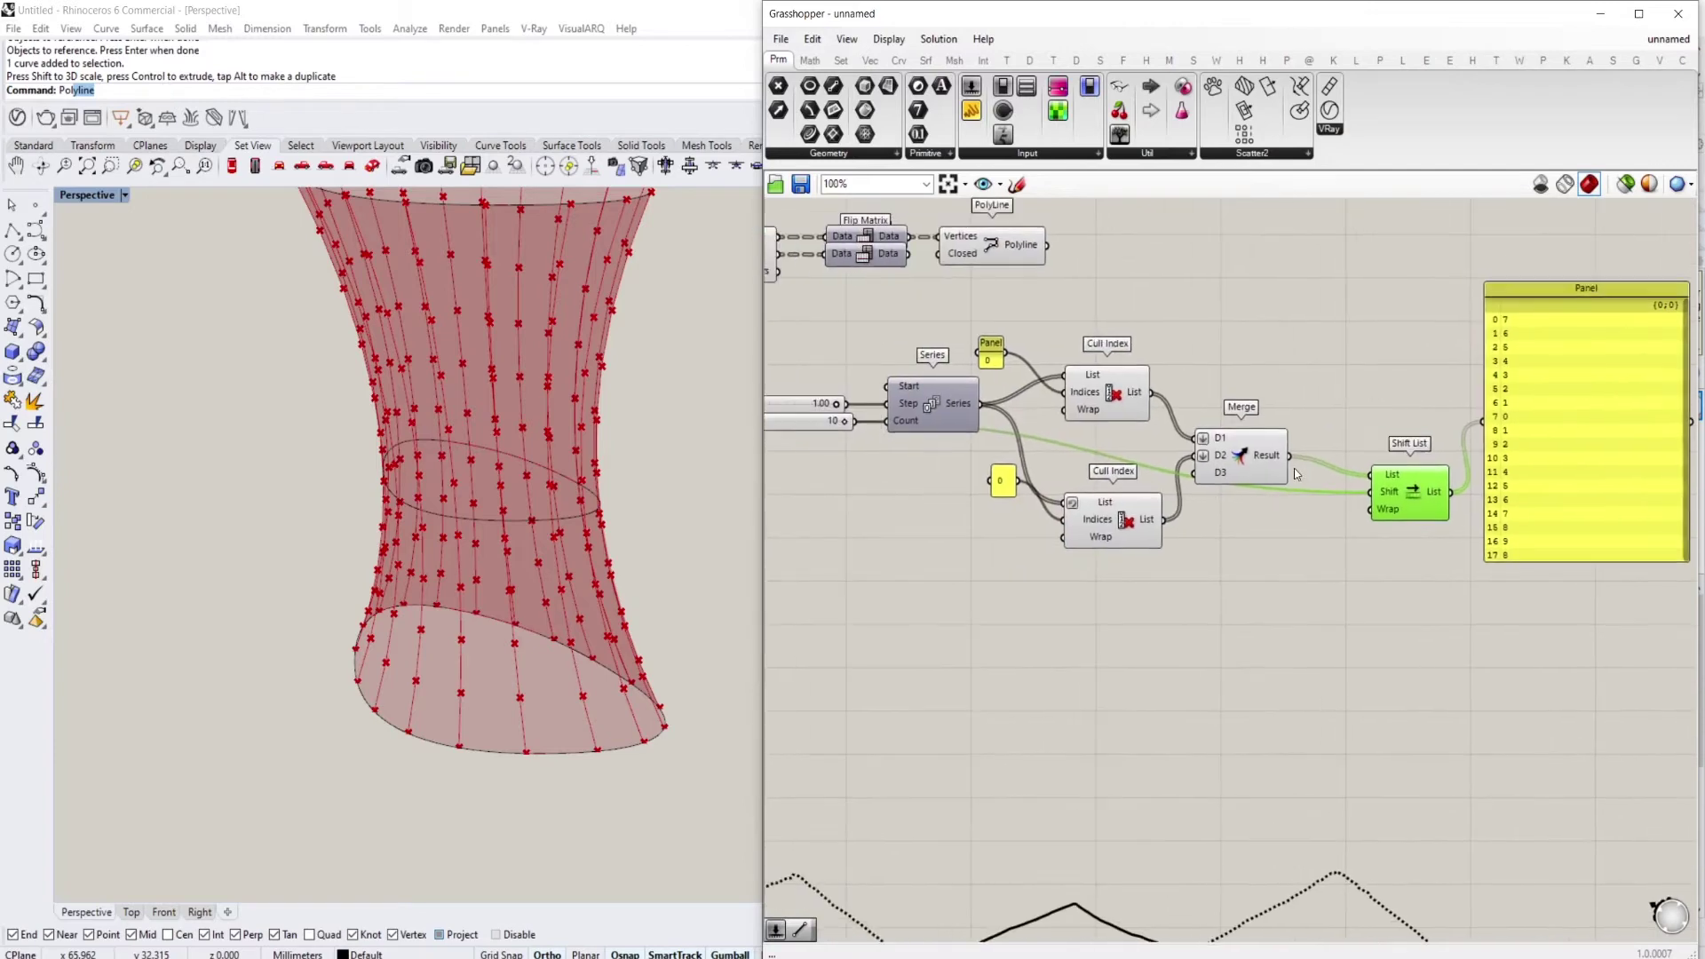
Assign the expression x-1 to Shift List's Shift input
right_click(1391, 493)
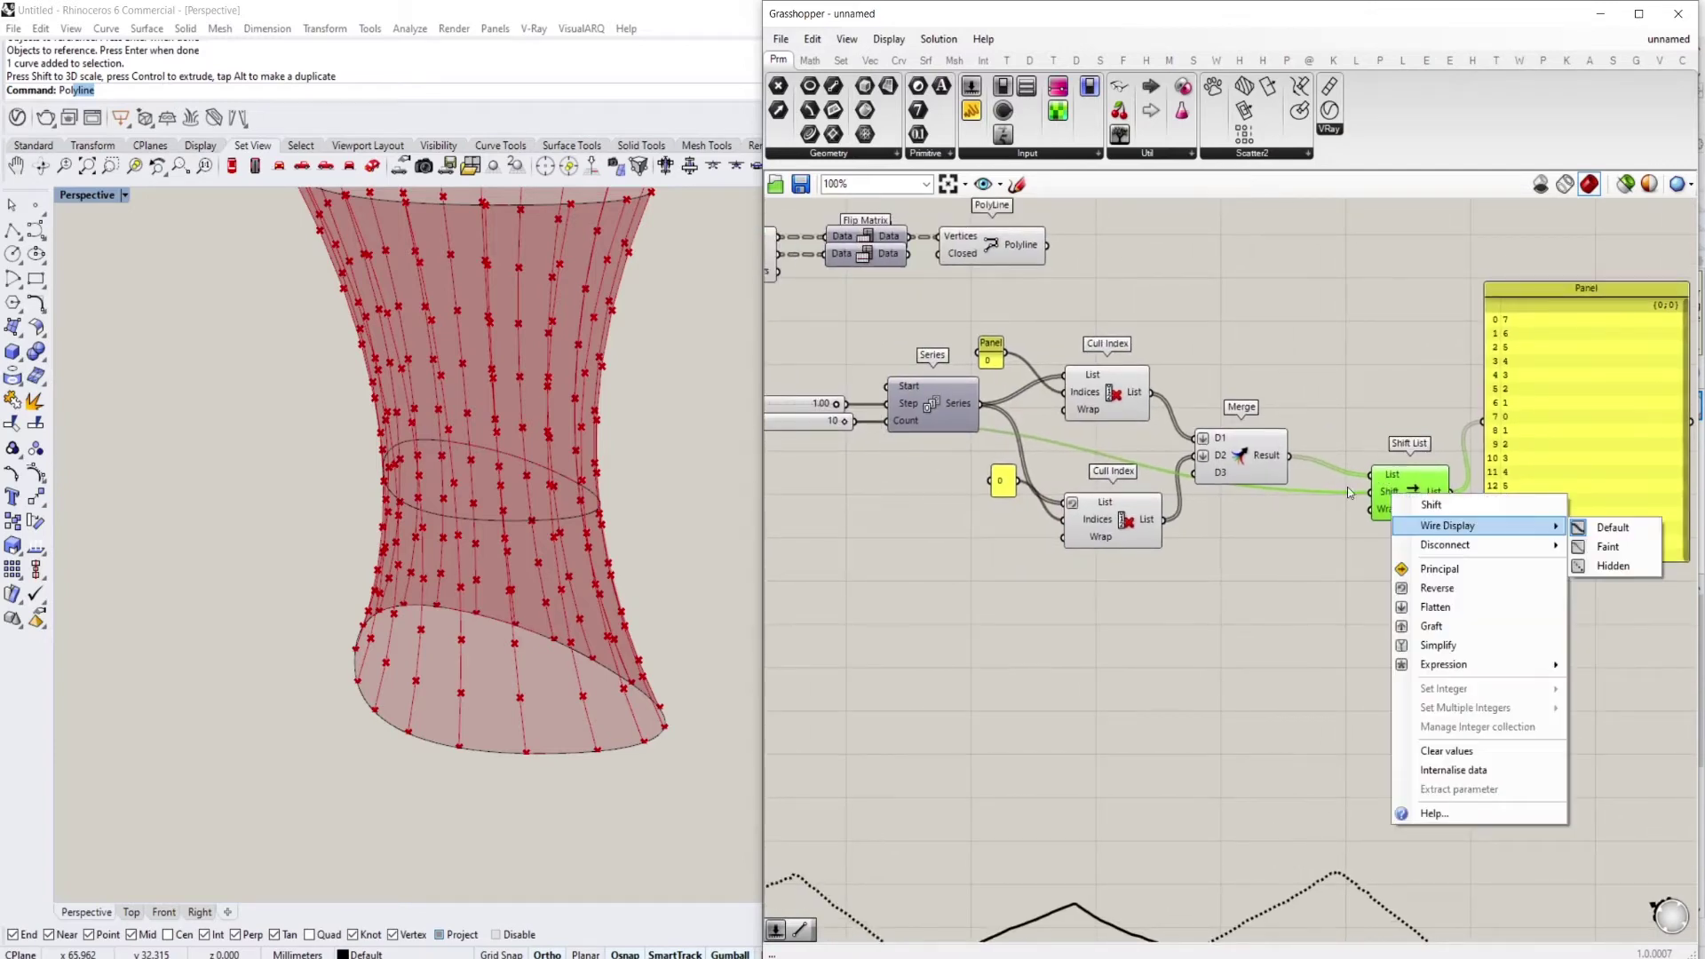
right_click_drag(1346, 486, 1379, 477)
scroll(1325, 427, "up", 2)
right_click(1314, 488)
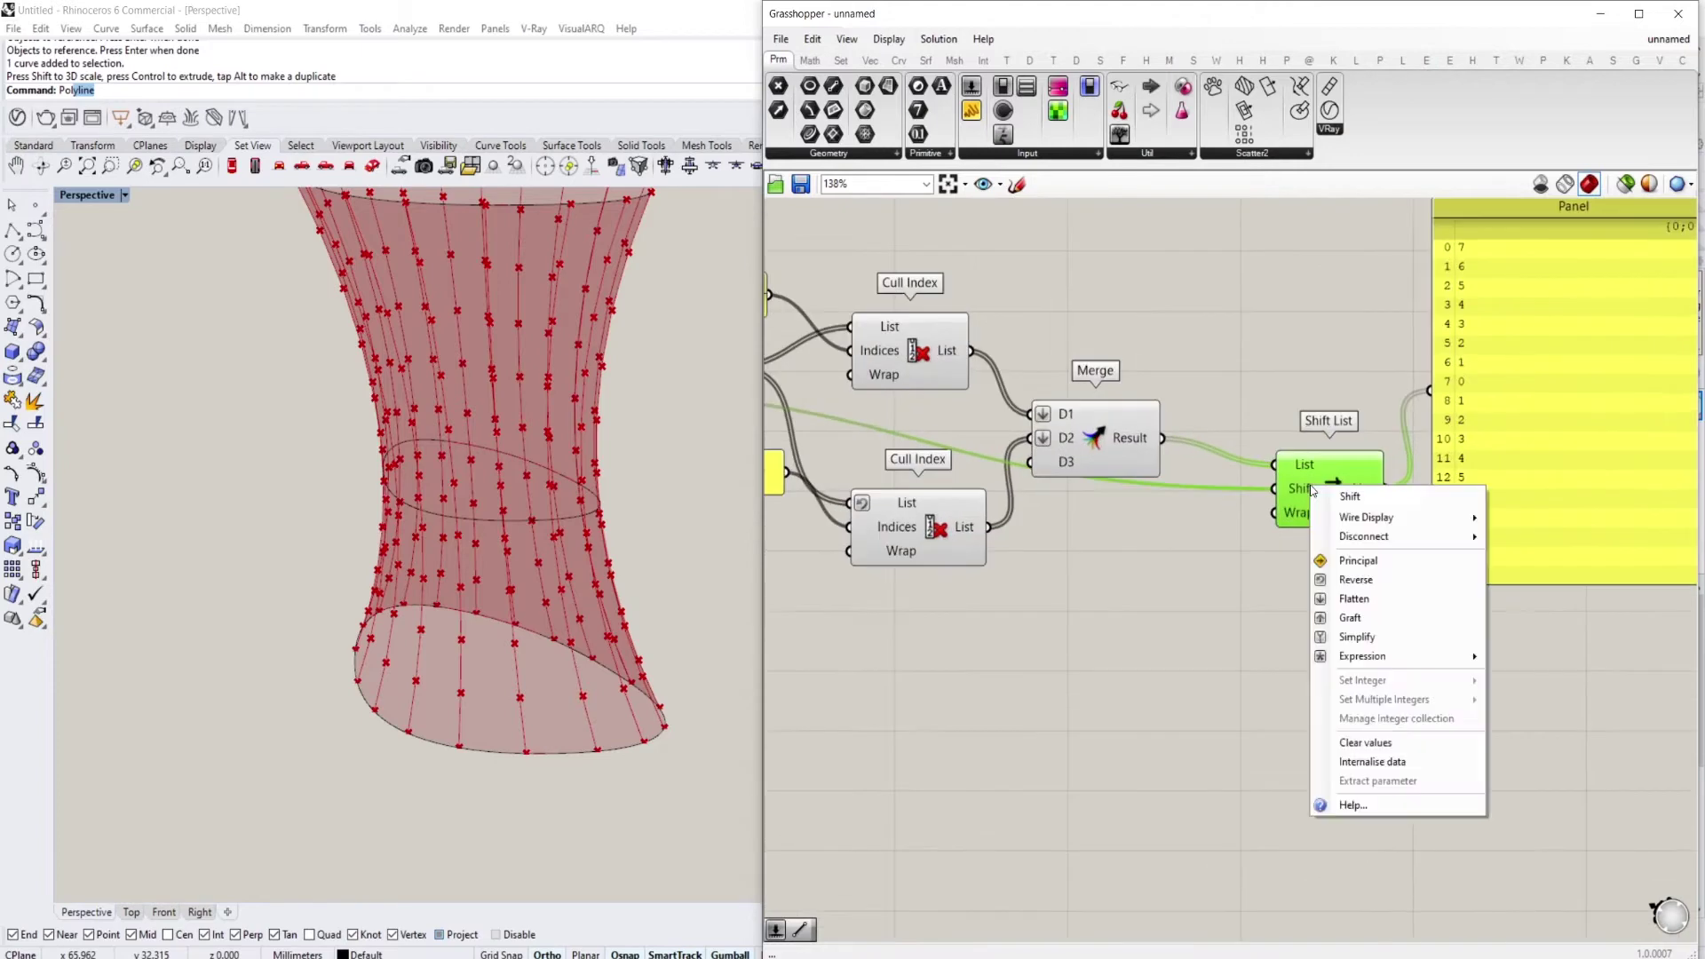
mouse_move(1400, 666)
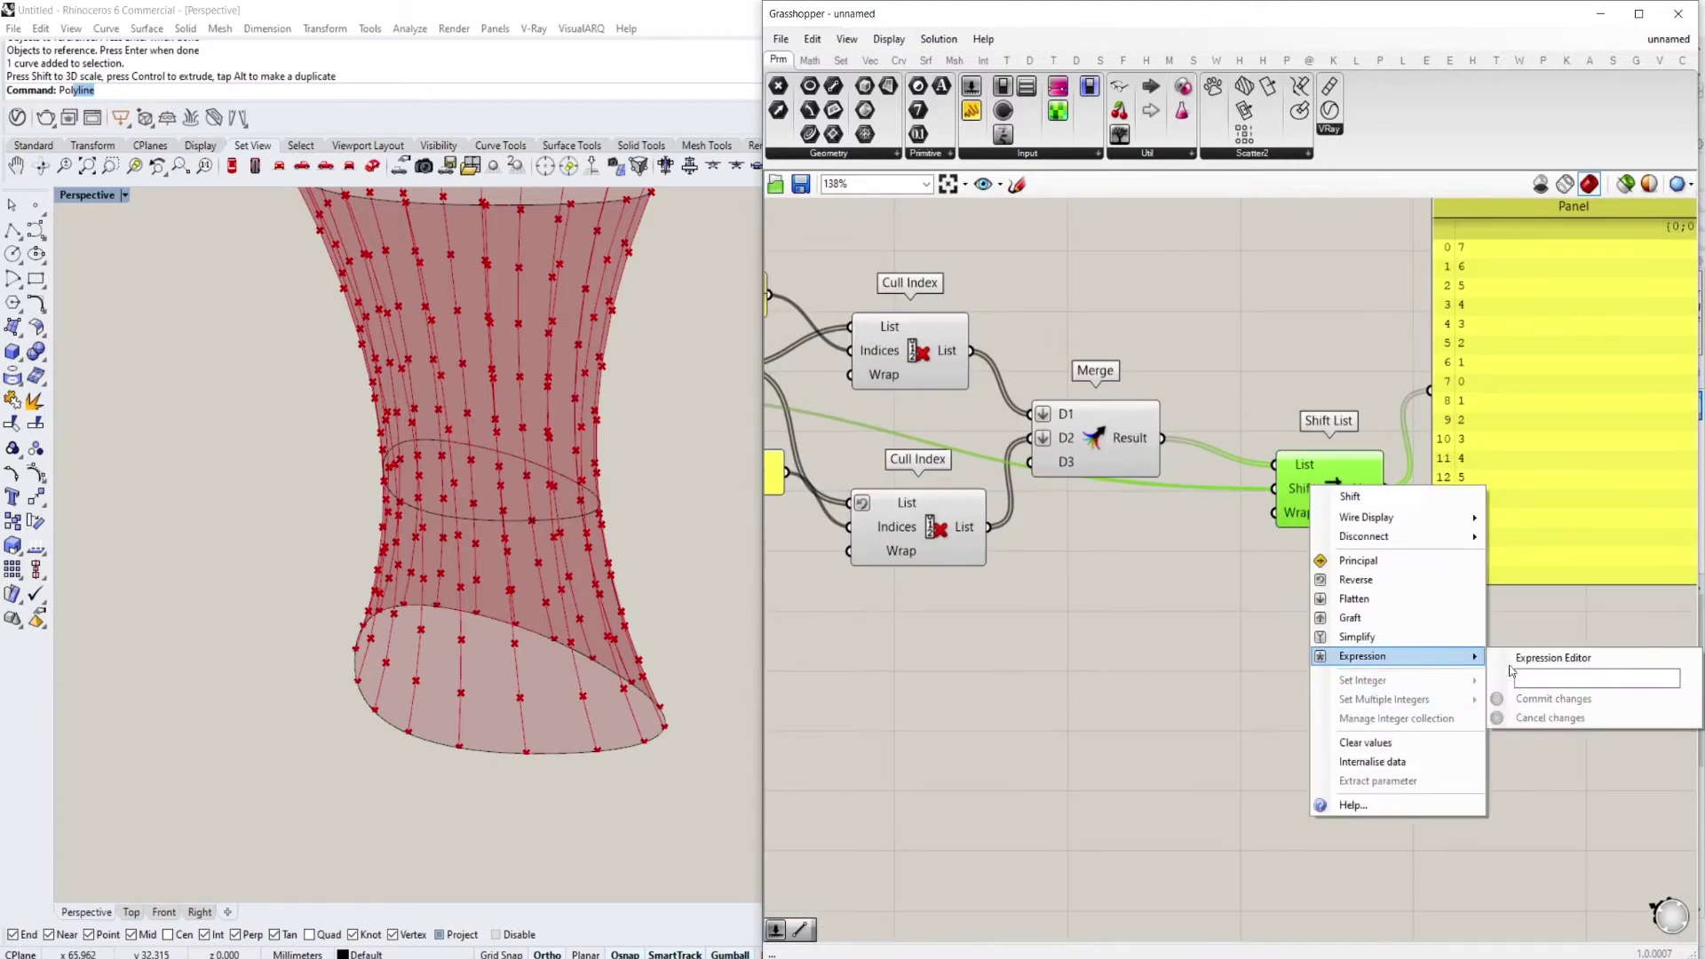
left_click(1602, 684)
type("x-1")
left_click(1553, 699)
right_click_drag(1504, 447, 1372, 526)
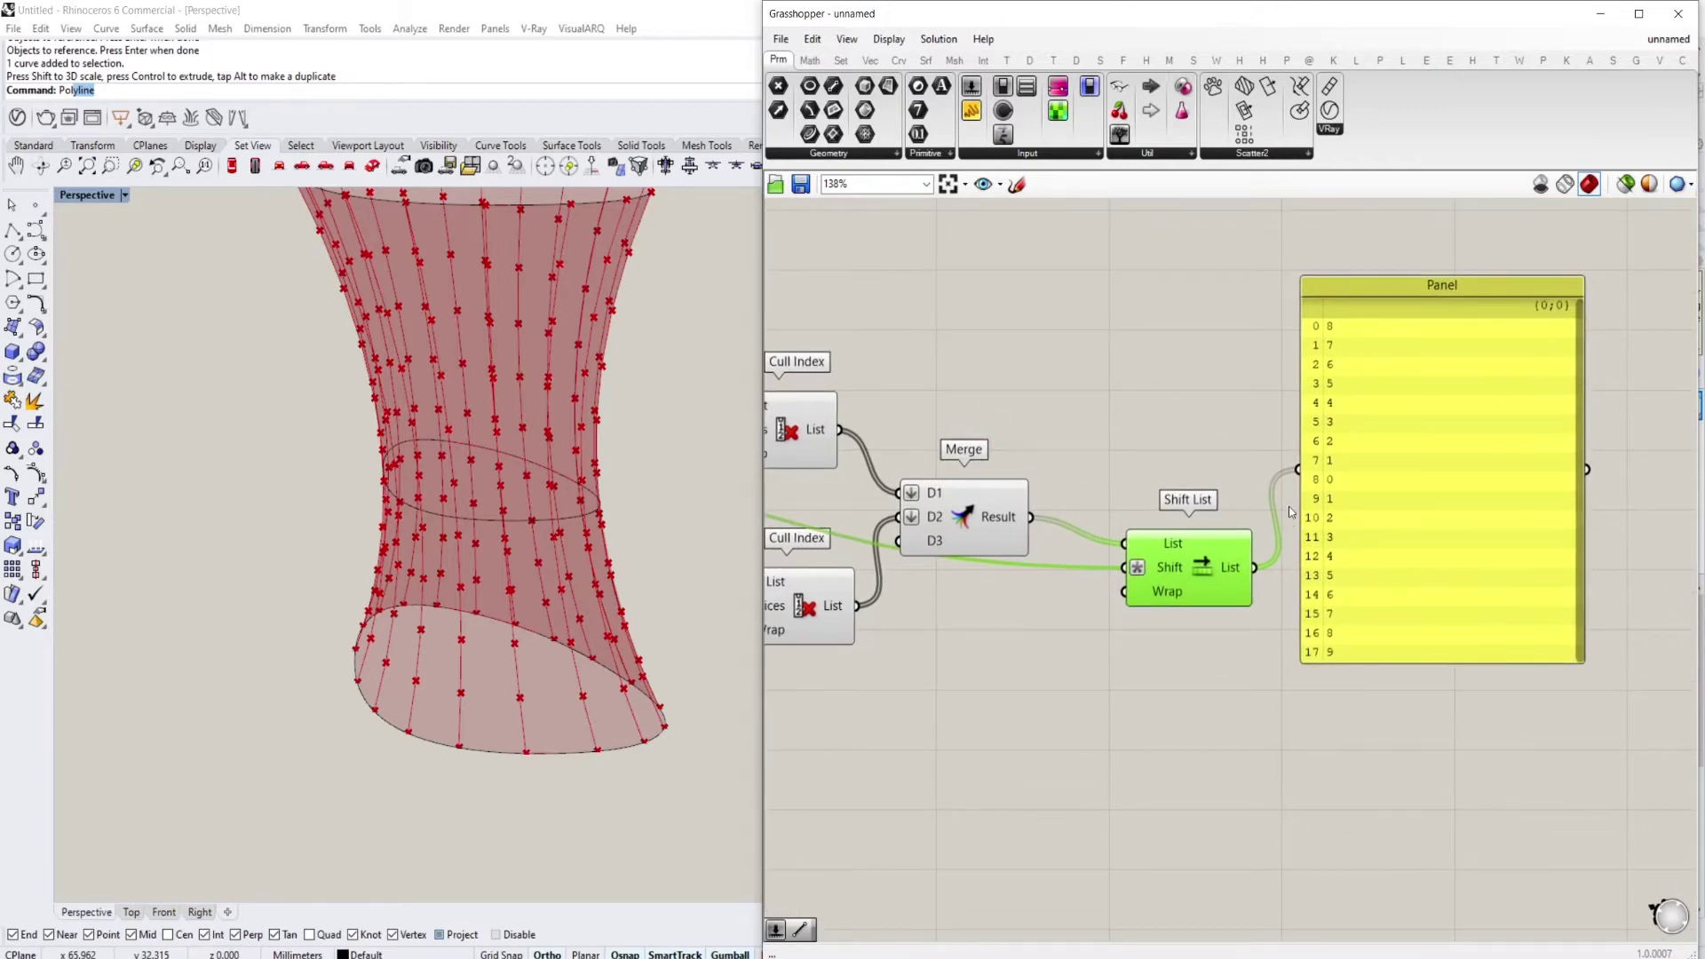
Move the Panel farther from Shift List and place Shift List slightly lower, closer to Merge
scroll(1241, 560, "down", 2)
left_click_drag(1164, 573, 1161, 560)
left_click_drag(1325, 567, 1442, 543)
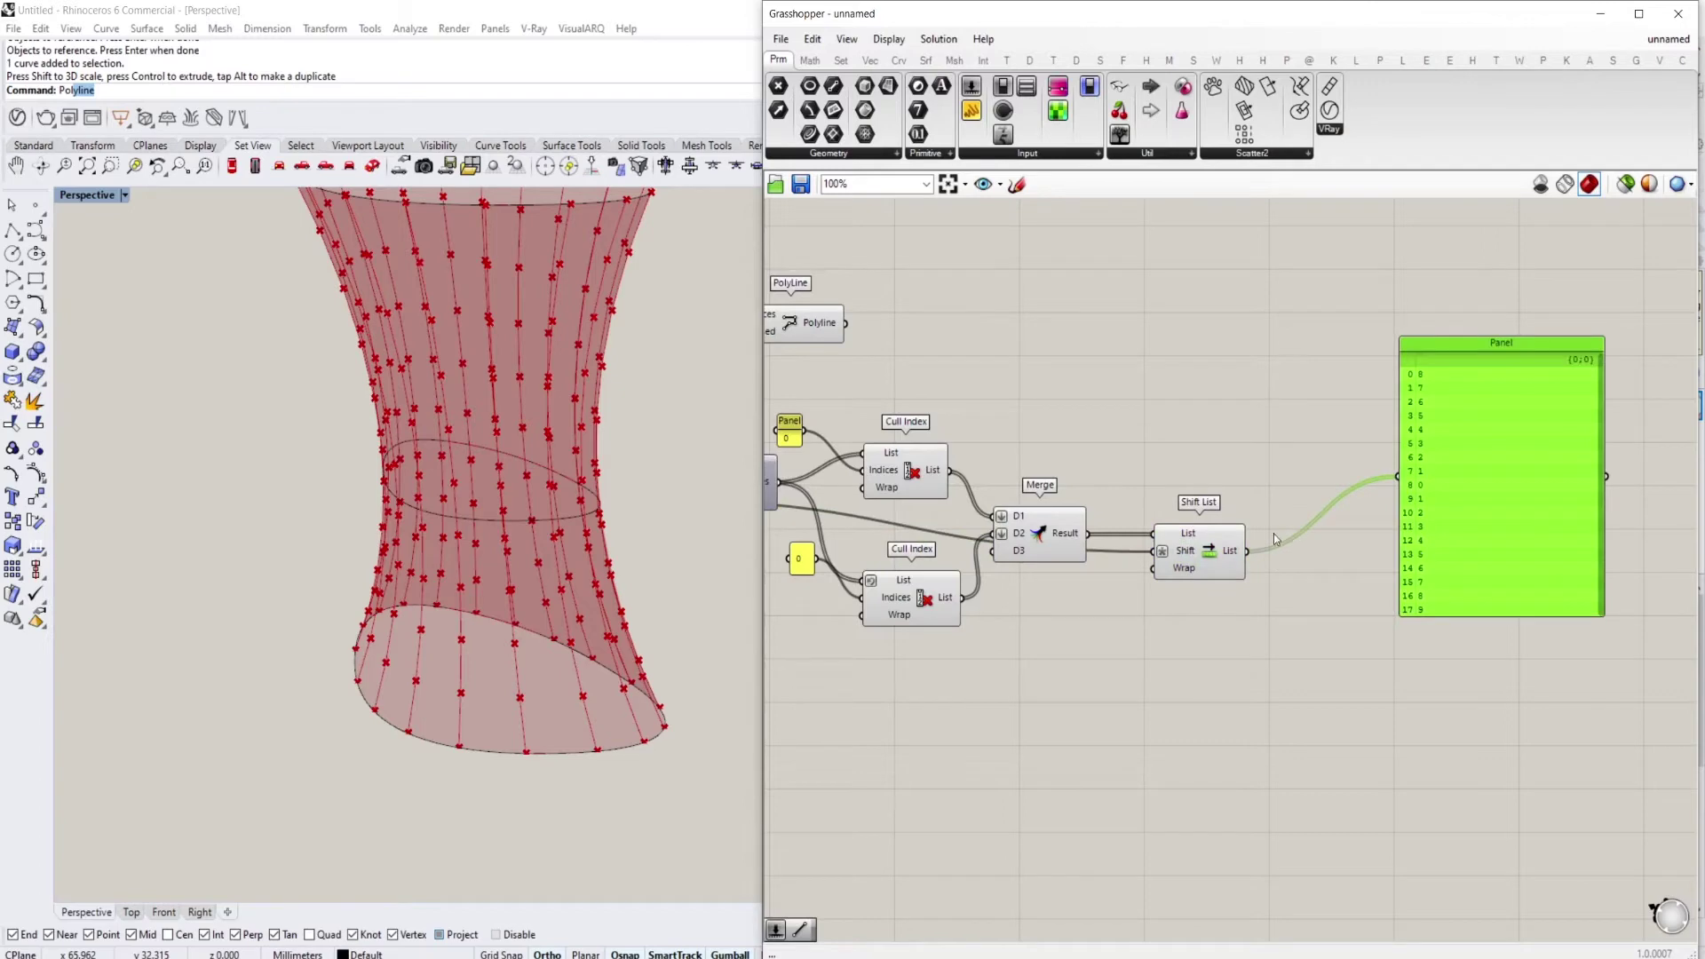
left_click_drag(1205, 570, 1188, 606)
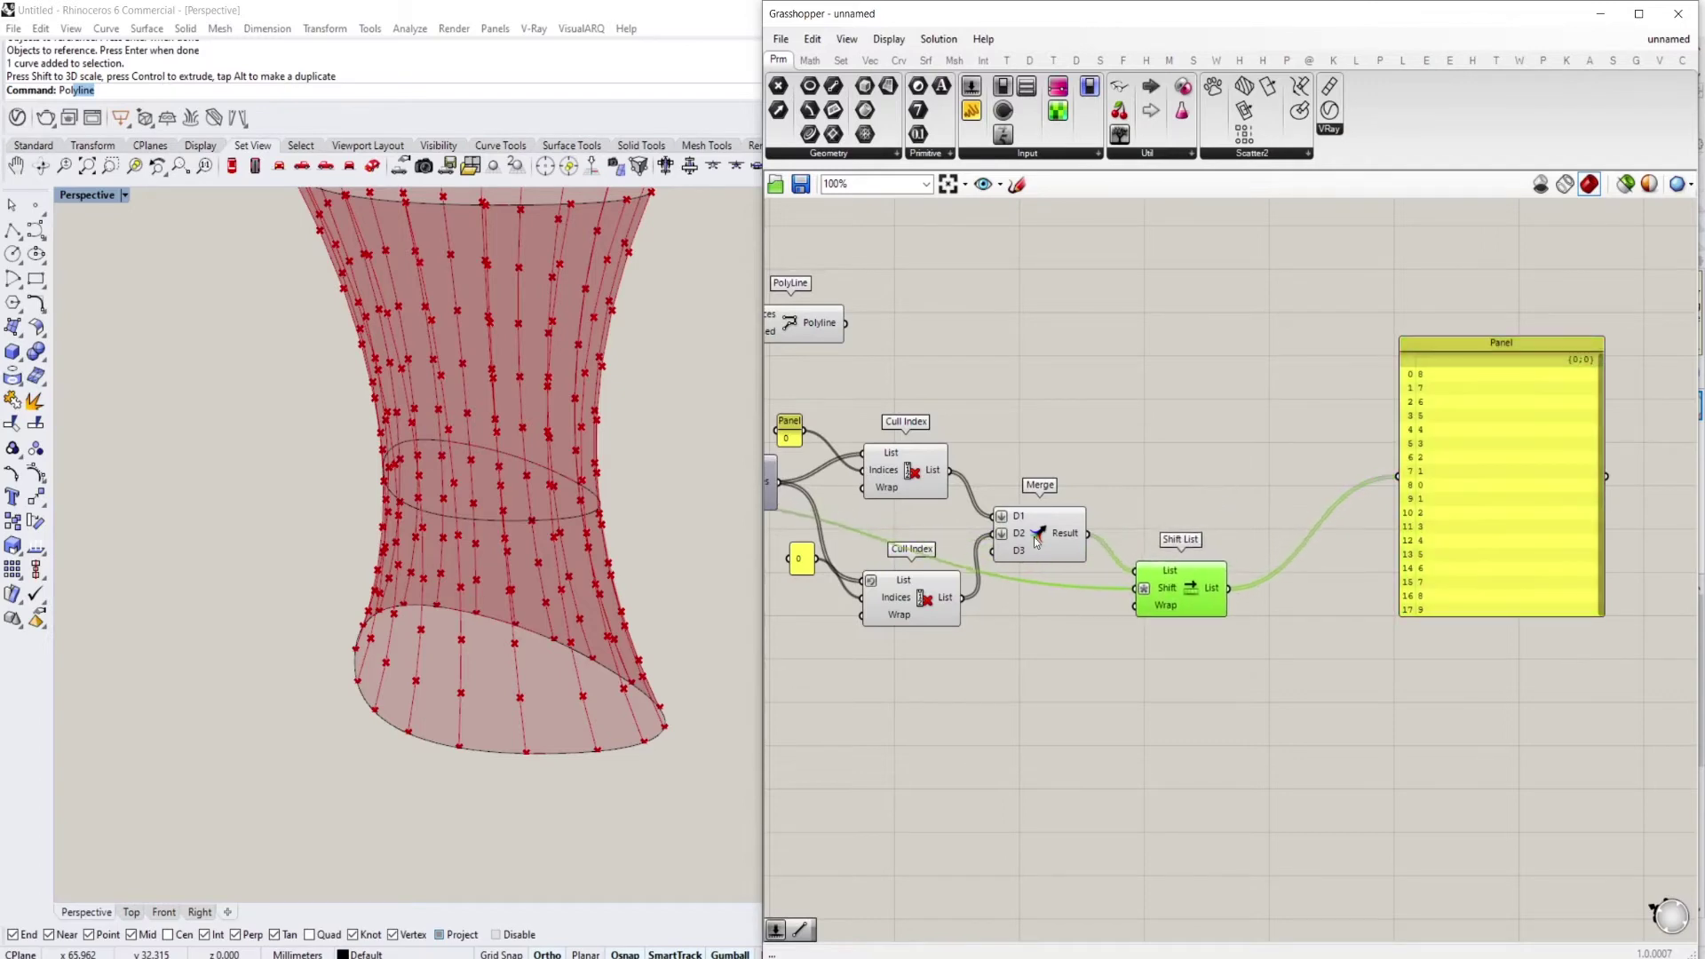
Move the PolyLine component far away from Flip Matrix, near the Panel, to free space between them
right_click_drag(1103, 524, 1215, 551)
scroll(1215, 551, "down", 2)
left_click_drag(1040, 337, 942, 422)
left_click_drag(1021, 408, 1425, 412)
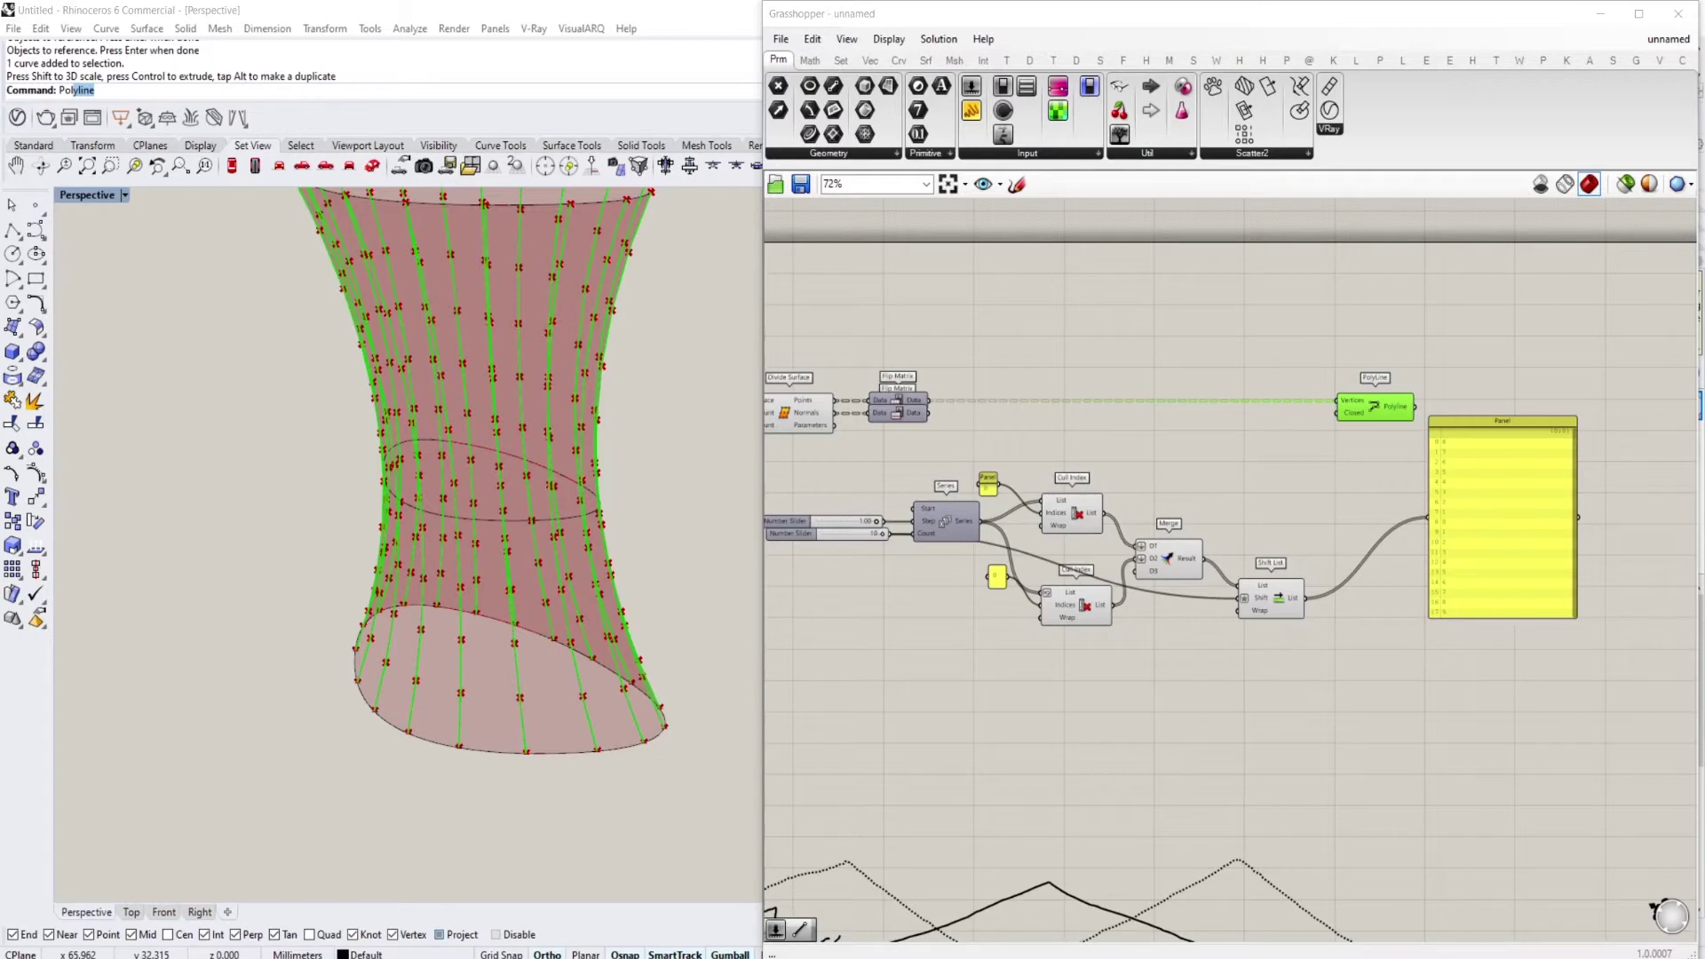
Lower the slider feeding the Series Count and check the shortened shifted list in the Panel
right_click_drag(1017, 460, 1135, 416)
scroll(1261, 464, "up", 2)
scroll(1339, 445, "down", 2)
scroll(1003, 448, "up", 5)
left_click_drag(975, 456, 925, 457)
scroll(1279, 472, "down", 1)
right_click_drag(1279, 472, 1048, 486)
right_click_drag(1598, 476, 1309, 497)
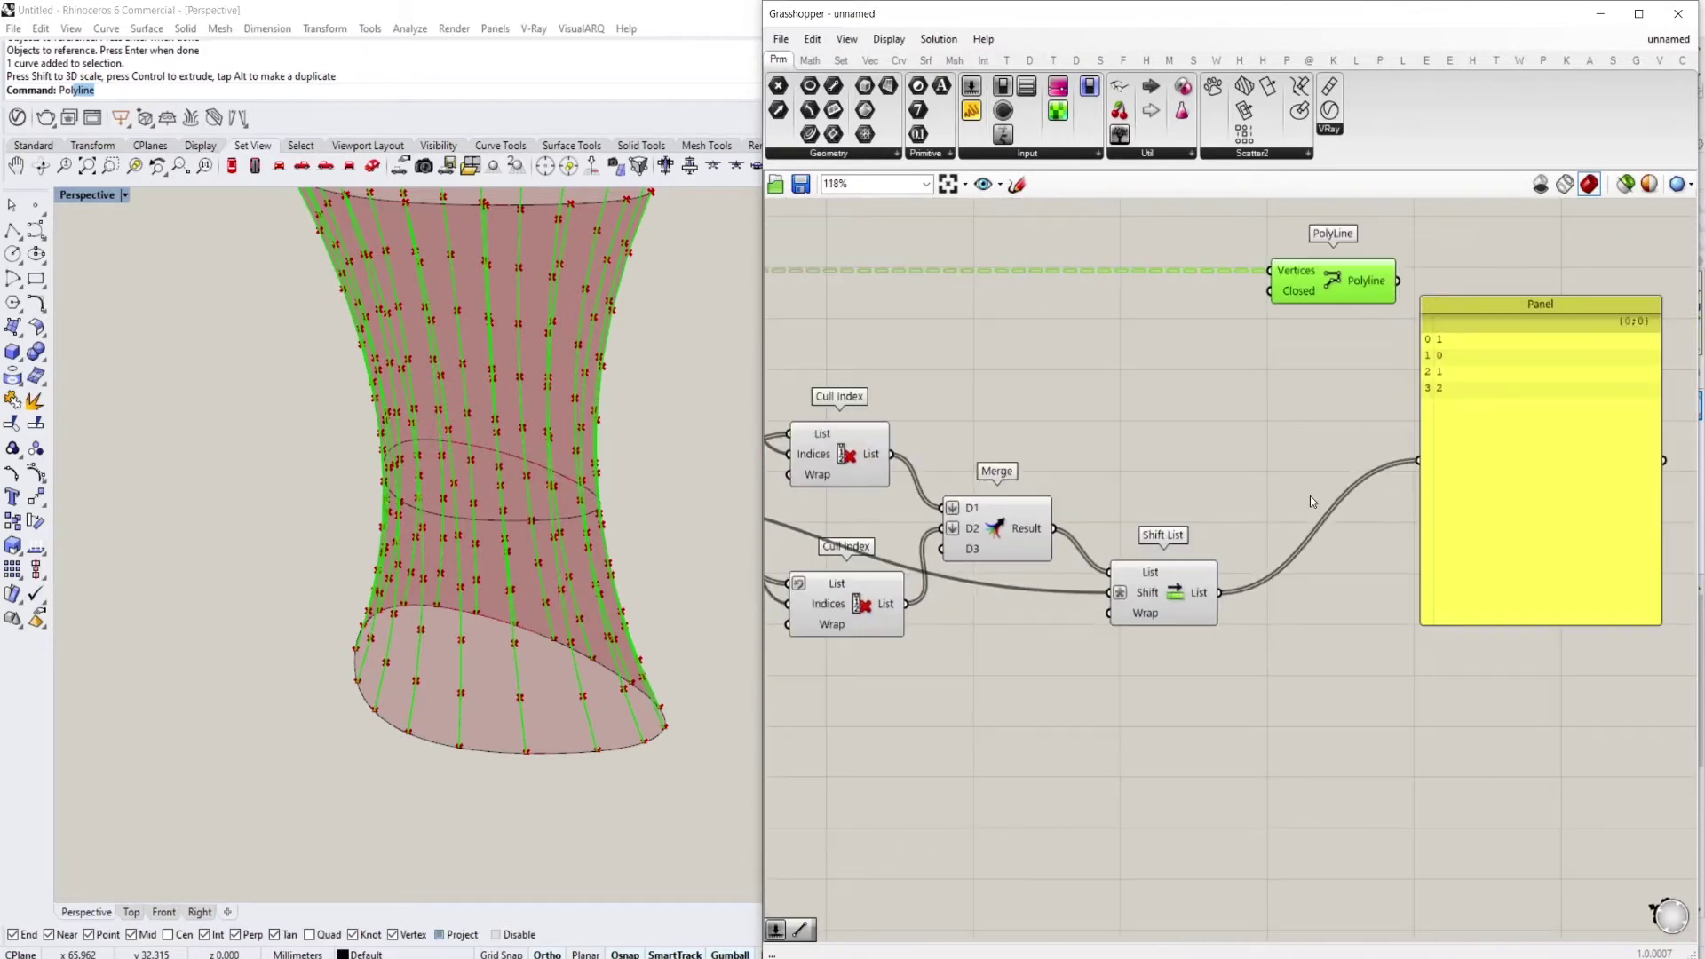
right_click_drag(1244, 586, 1283, 585)
Connect the Merge Result directly to the Panel and set the Series Count slider to 4
left_click_drag(1096, 531, 1446, 466)
scroll(1403, 484, "down", 1)
right_click_drag(1191, 476, 1429, 476)
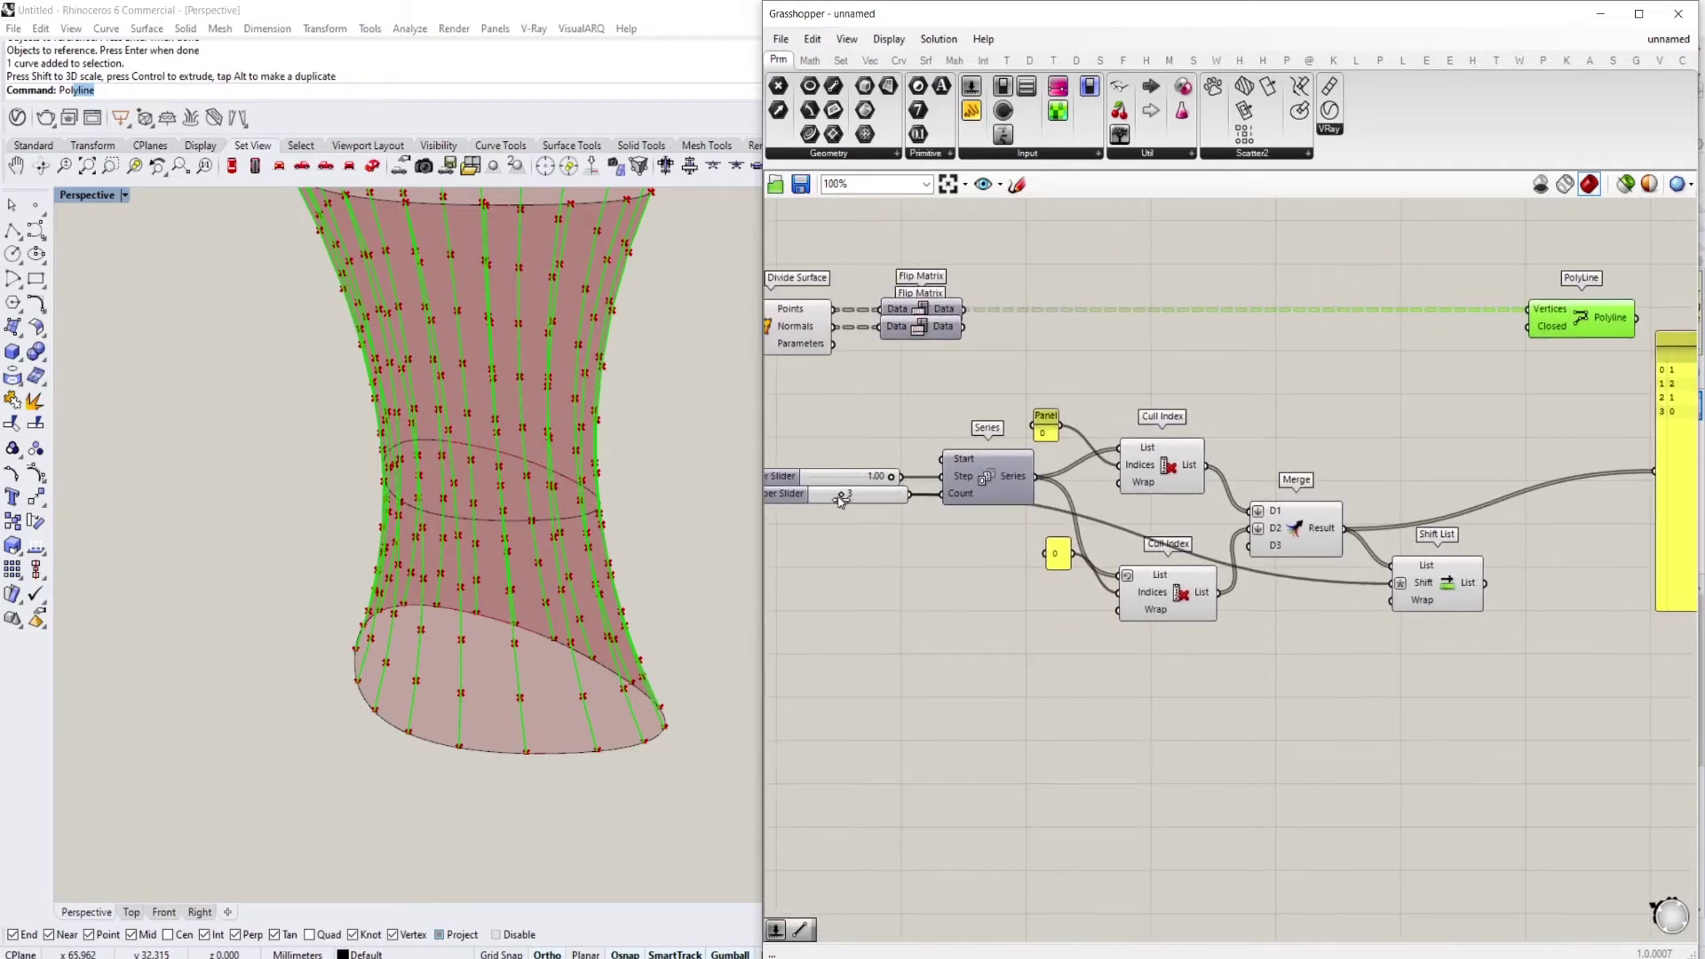
right_click_drag(1256, 467, 999, 475)
scroll(1448, 432, "up", 2)
right_click_drag(1228, 509, 1417, 501)
scroll(1354, 485, "down", 2)
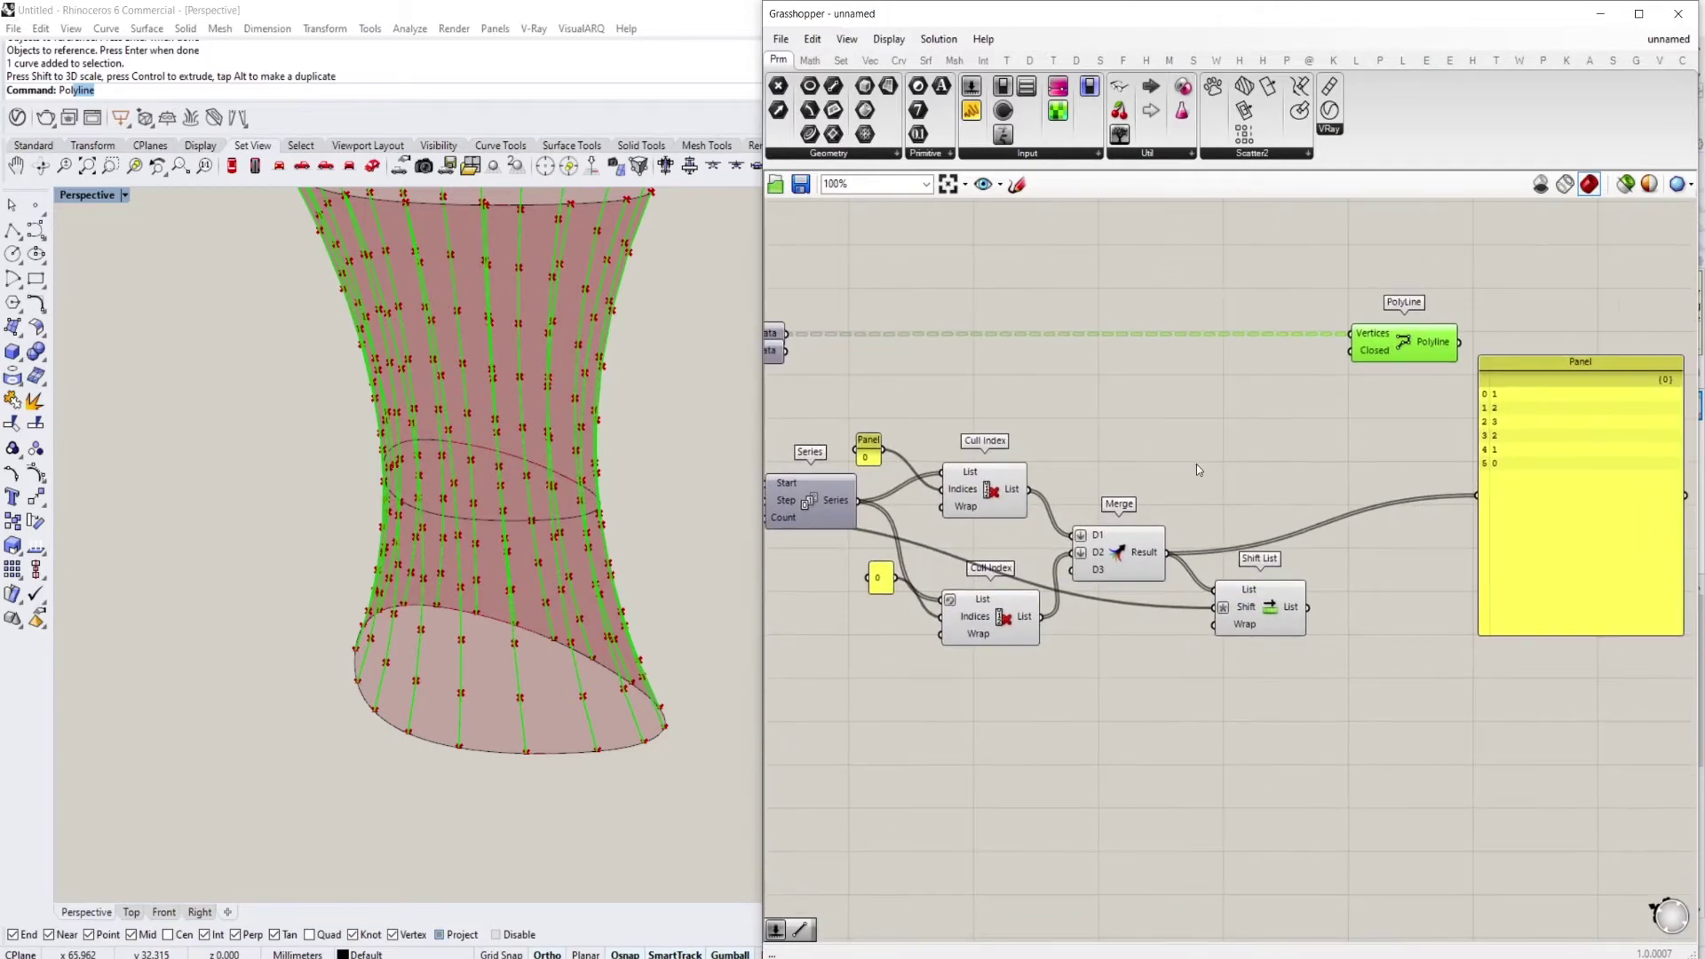
mouse_move(1310, 432)
right_mouse_down()
mouse_move(1581, 420)
mouse_move(1308, 412)
right_mouse_up()
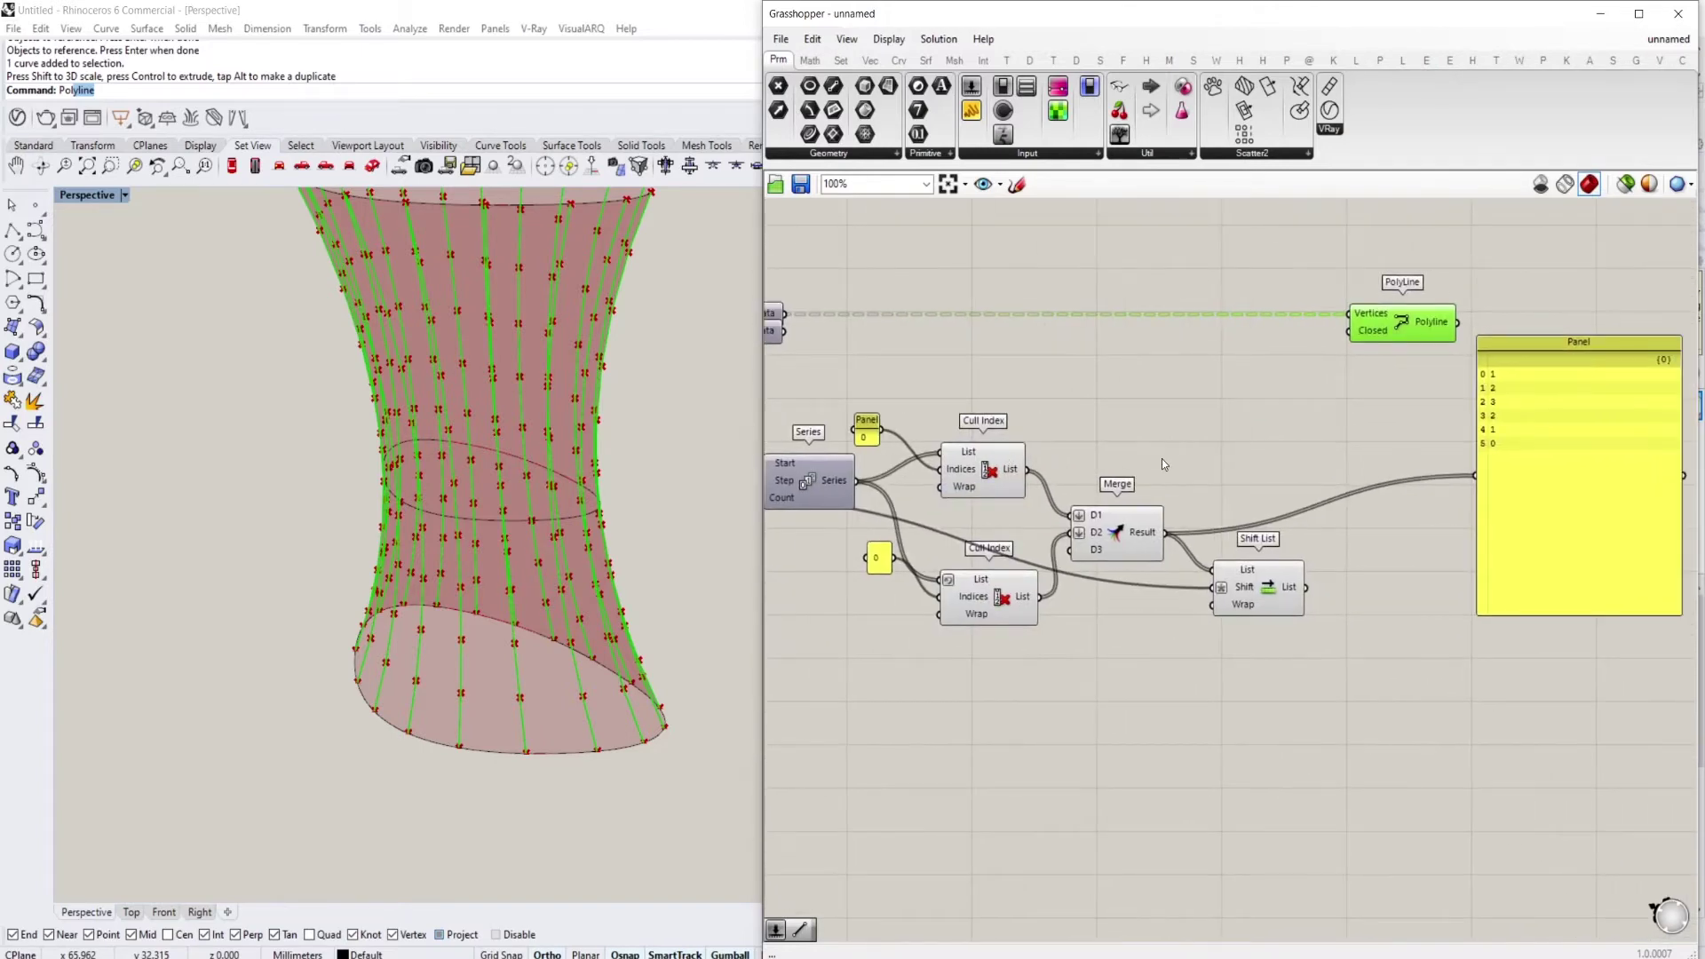
Add a Repeat Data component above Shift List and connect the Merge Result to its Data input
double_click(1172, 441)
type("repeat")
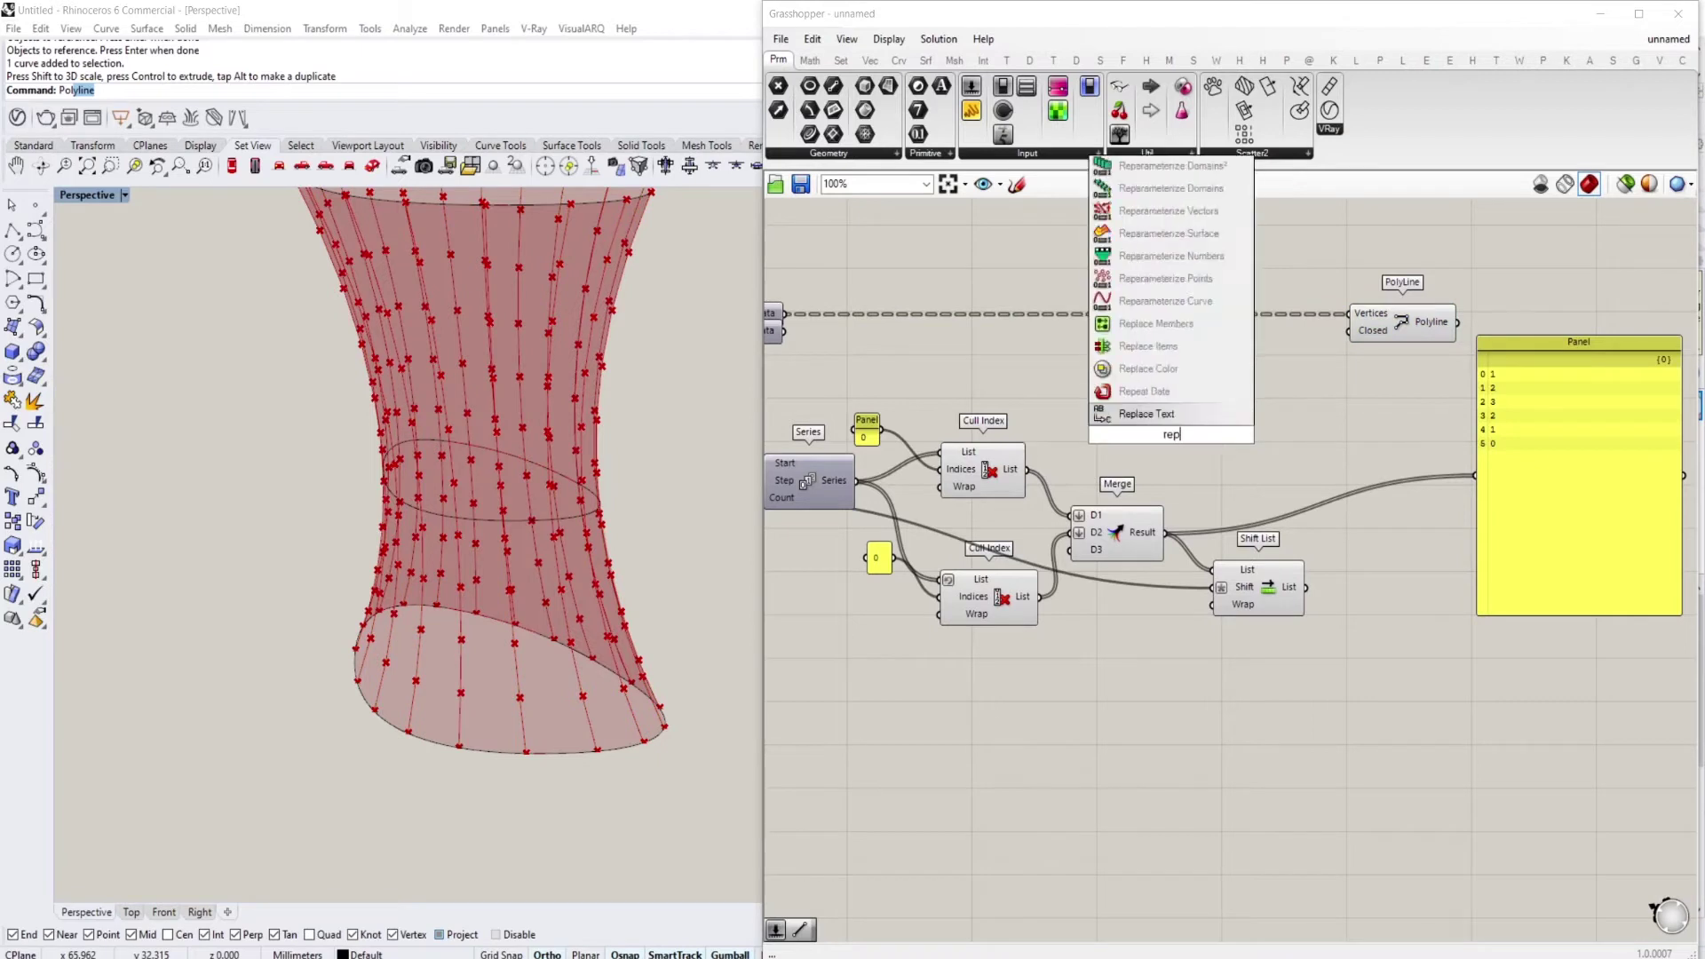
key("Return")
left_click_drag(1181, 440, 1165, 533)
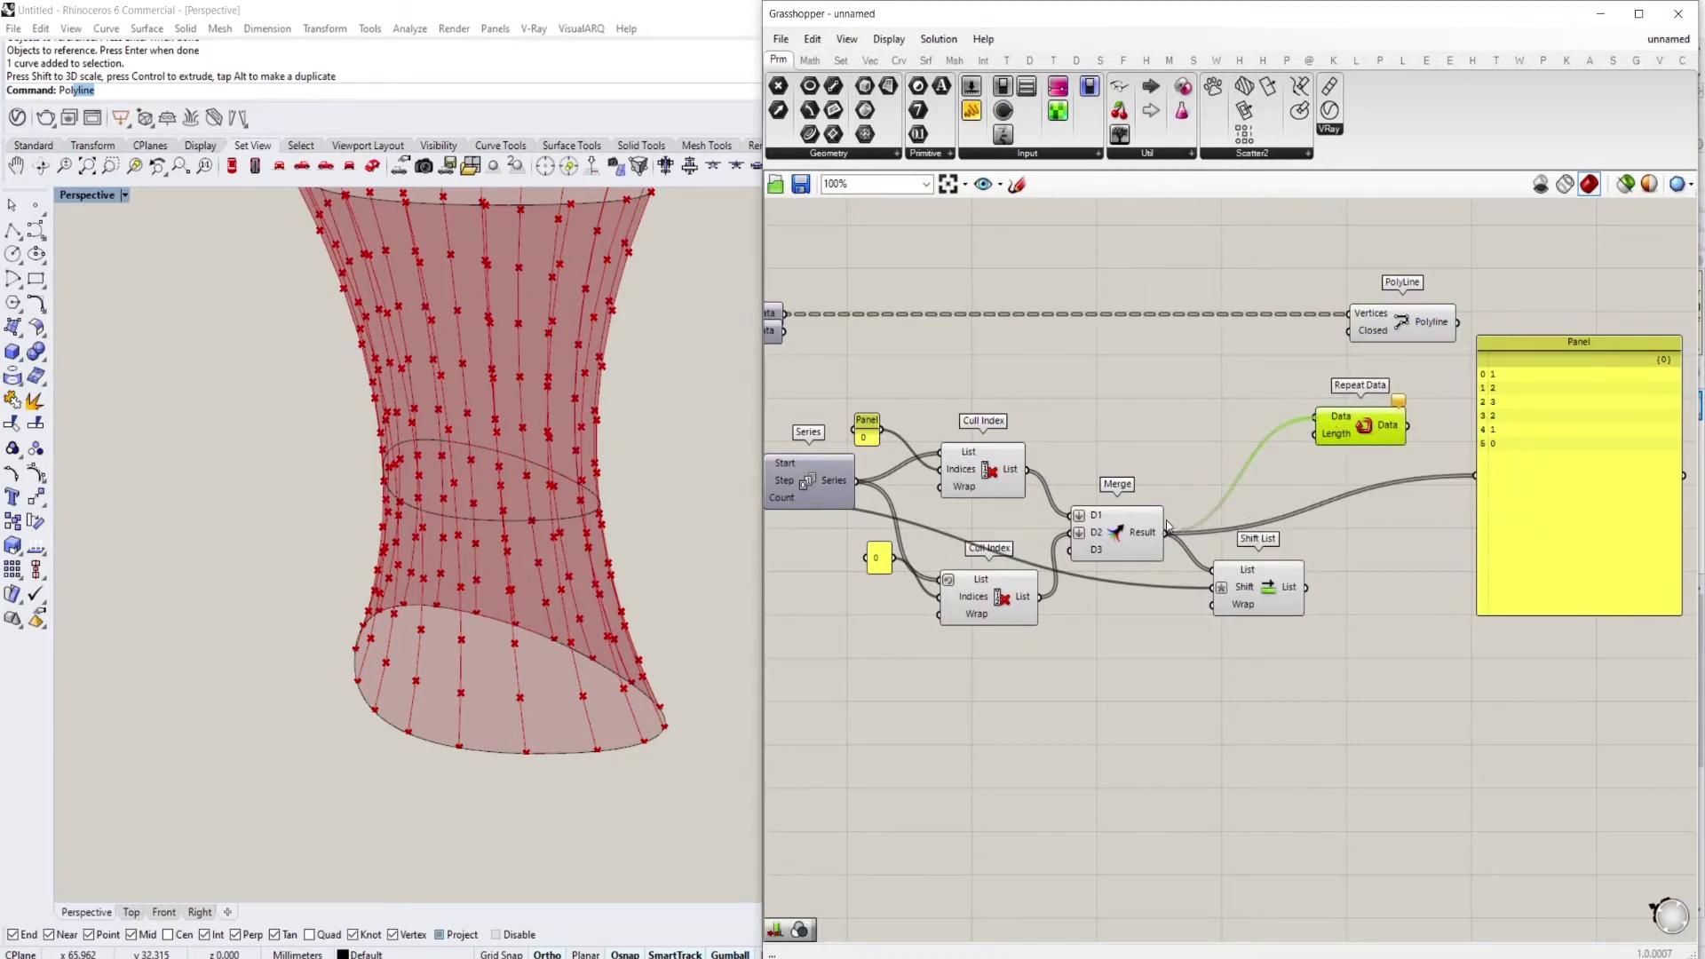
Connect the slider that drives Divide Surface's U Count to Repeat Data's Length input
right_click_drag(1226, 517, 1402, 496)
scroll(817, 390, "down", 1)
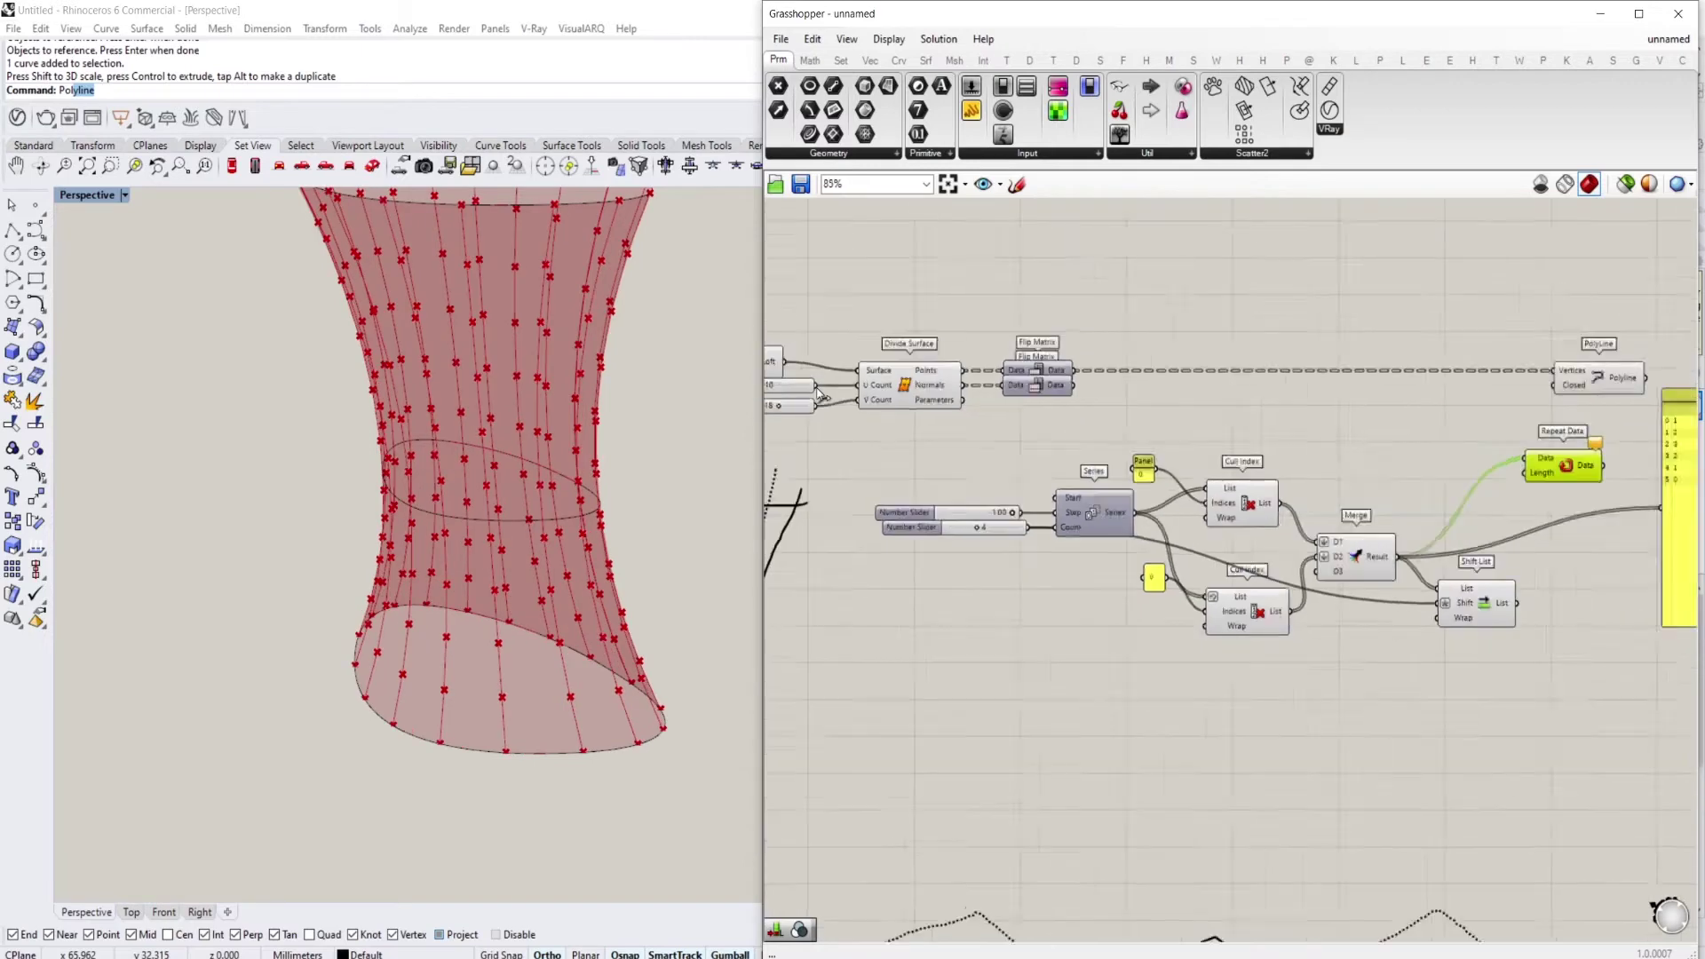
scroll(819, 395, "down", 1)
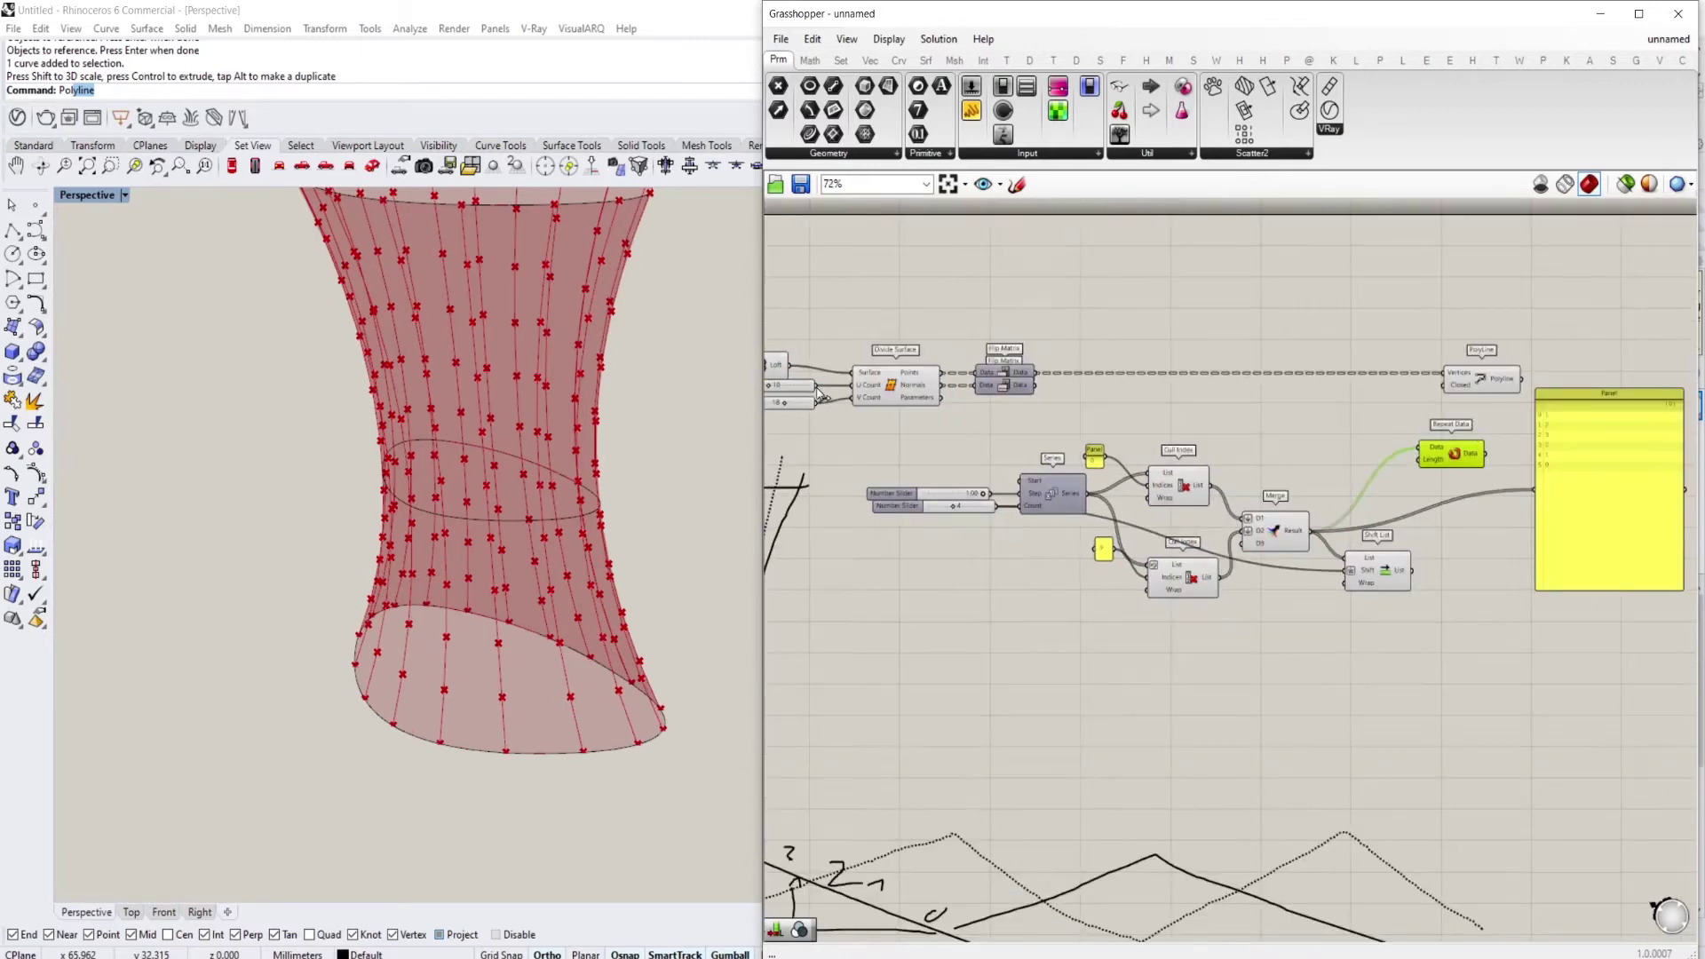
left_click_drag(903, 399, 1420, 460)
right_click_drag(1498, 460, 1217, 452)
scroll(1217, 451, "up", 3)
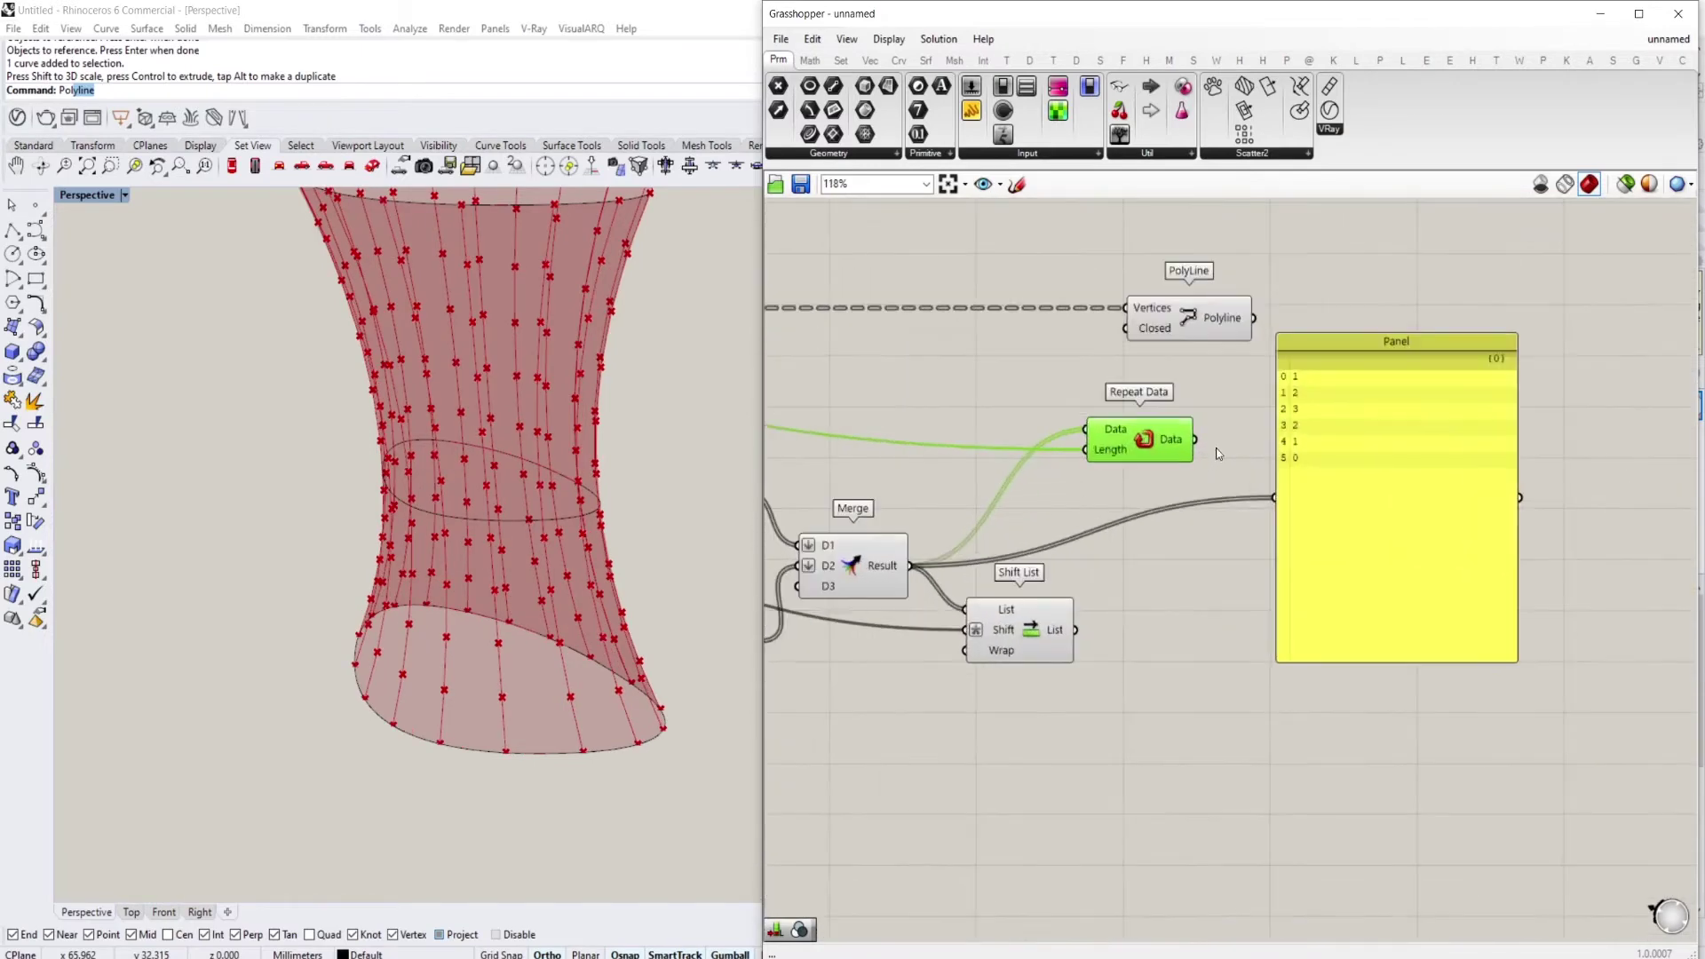
Feed Repeat Data's output into the Panel and check the repeated values
left_click_drag(1196, 438, 1275, 498)
right_click_drag(1330, 541, 1297, 508)
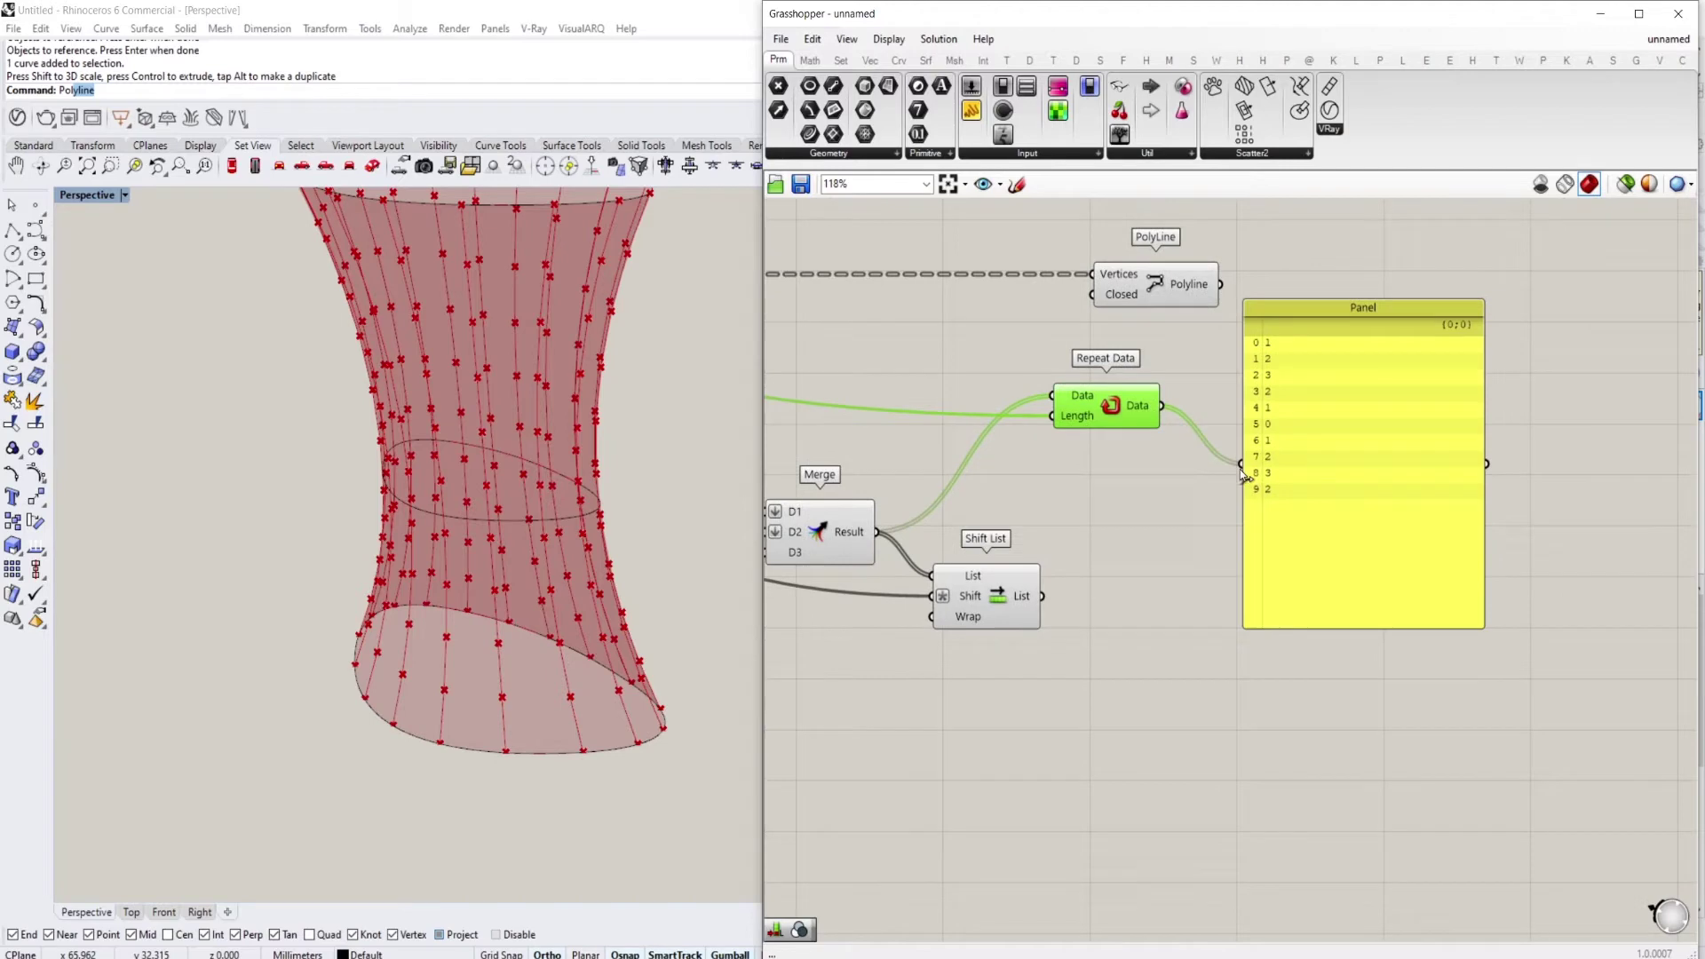
scroll(1281, 483, "up", 3)
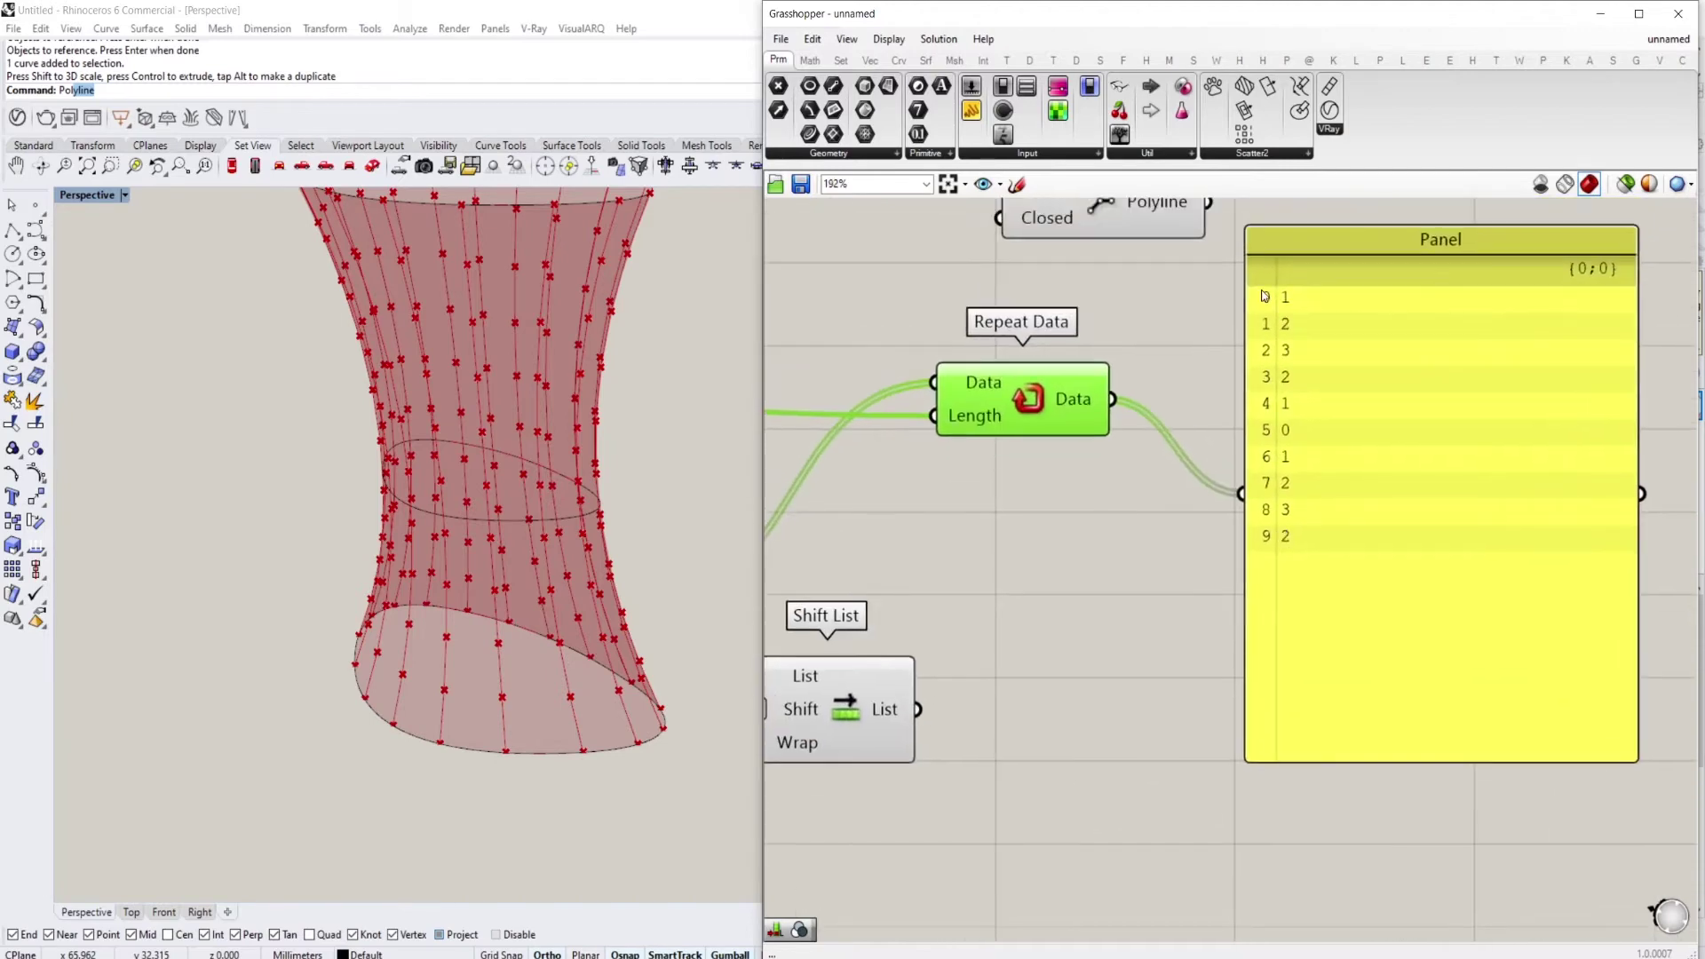
scroll(1268, 560, "down", 3)
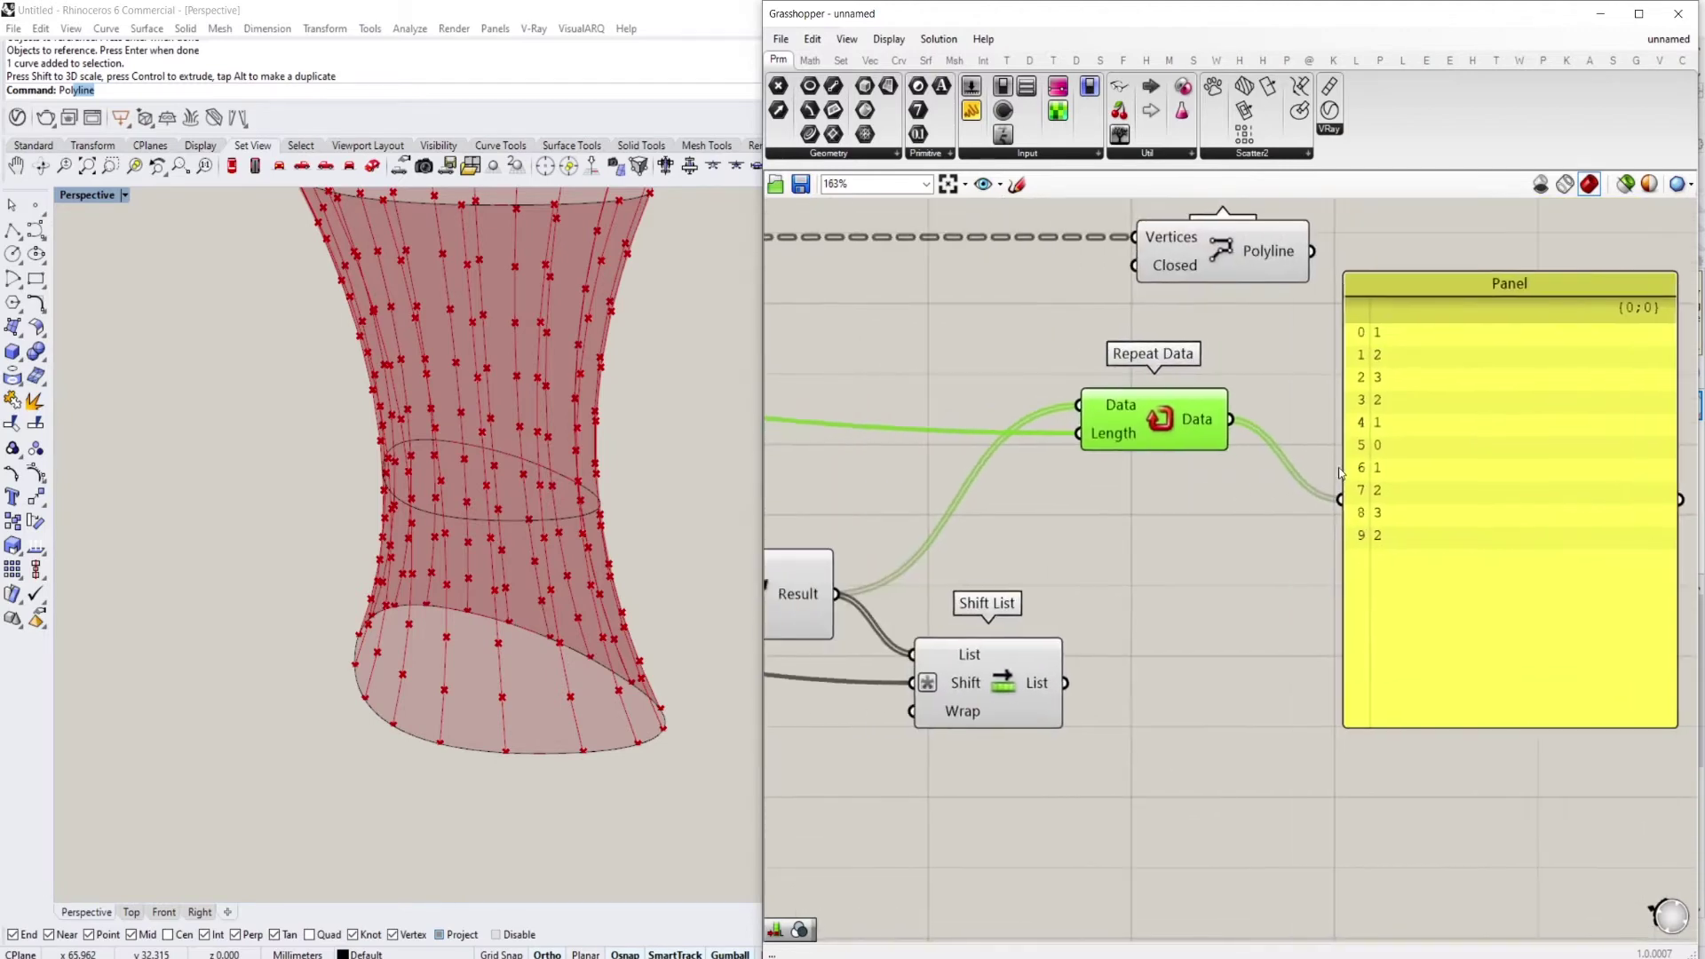
Duplicate Repeat Data beside Shift List and feed its Data input from the Shift List output
left_click_drag(1263, 451, 1230, 615, "alt")
right_click_drag(1254, 618, 1294, 649)
left_click_drag(1293, 655, 1300, 677)
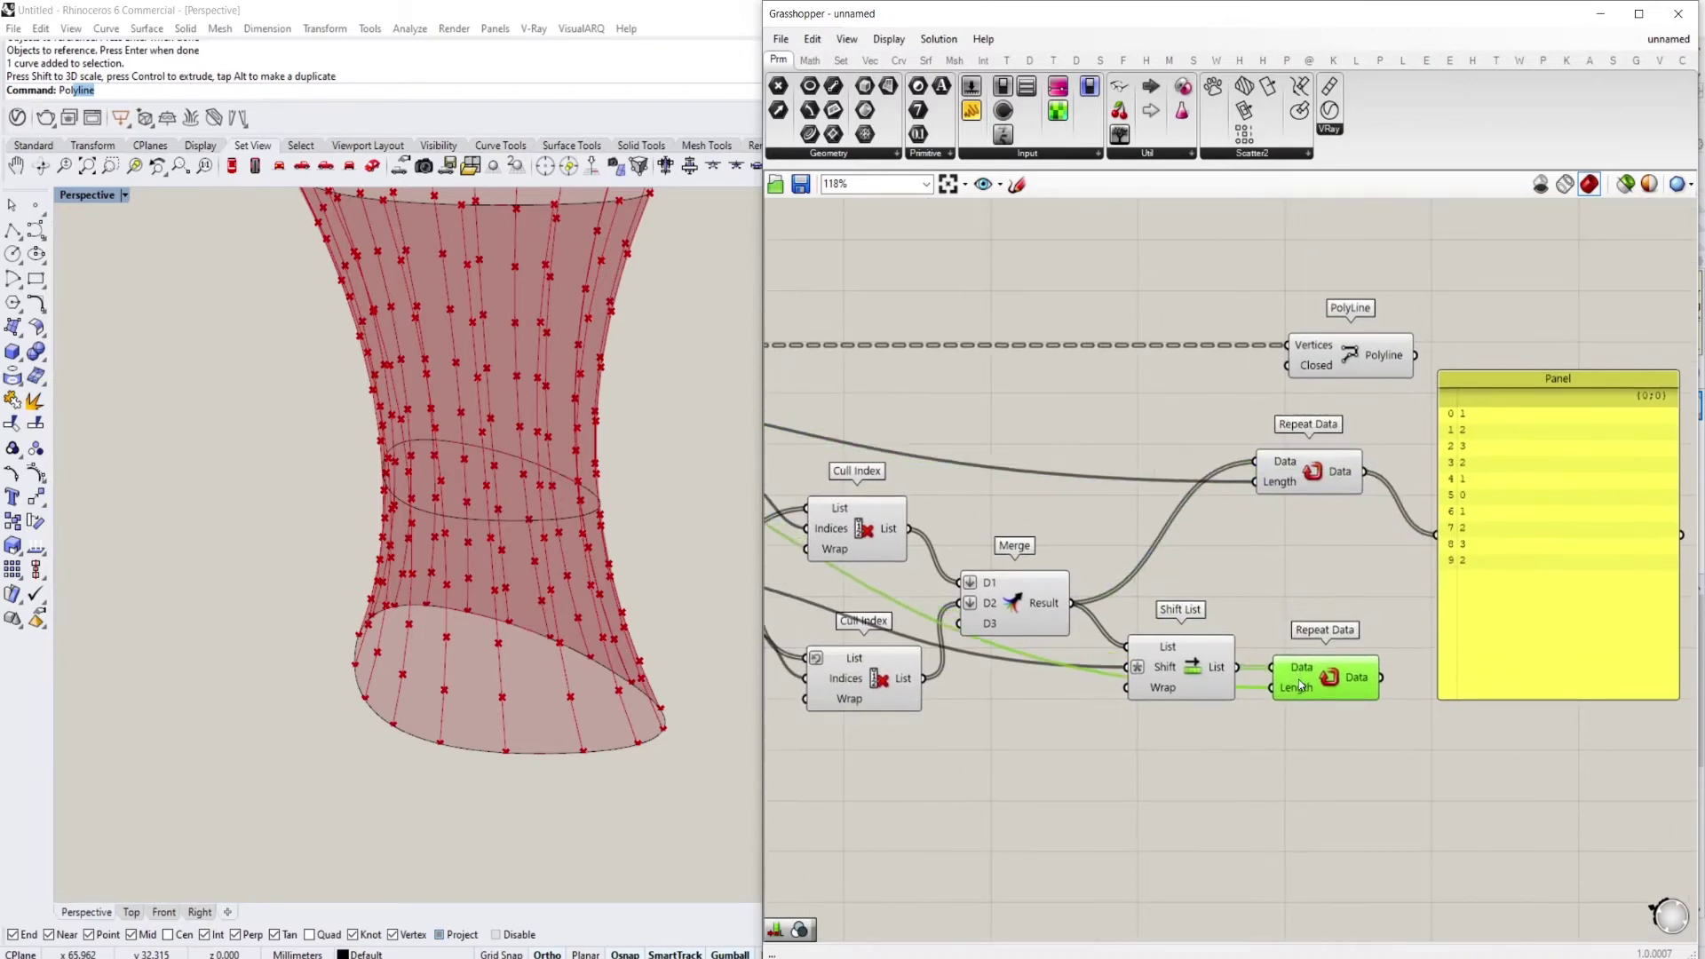
right_click_drag(1300, 677, 1098, 606)
Move the Panel farther out and connect the second Repeat Data's output to it
left_click_drag(1268, 543, 1307, 574)
right_click_drag(1294, 551, 1293, 520)
left_click_drag(1169, 583, 1268, 477)
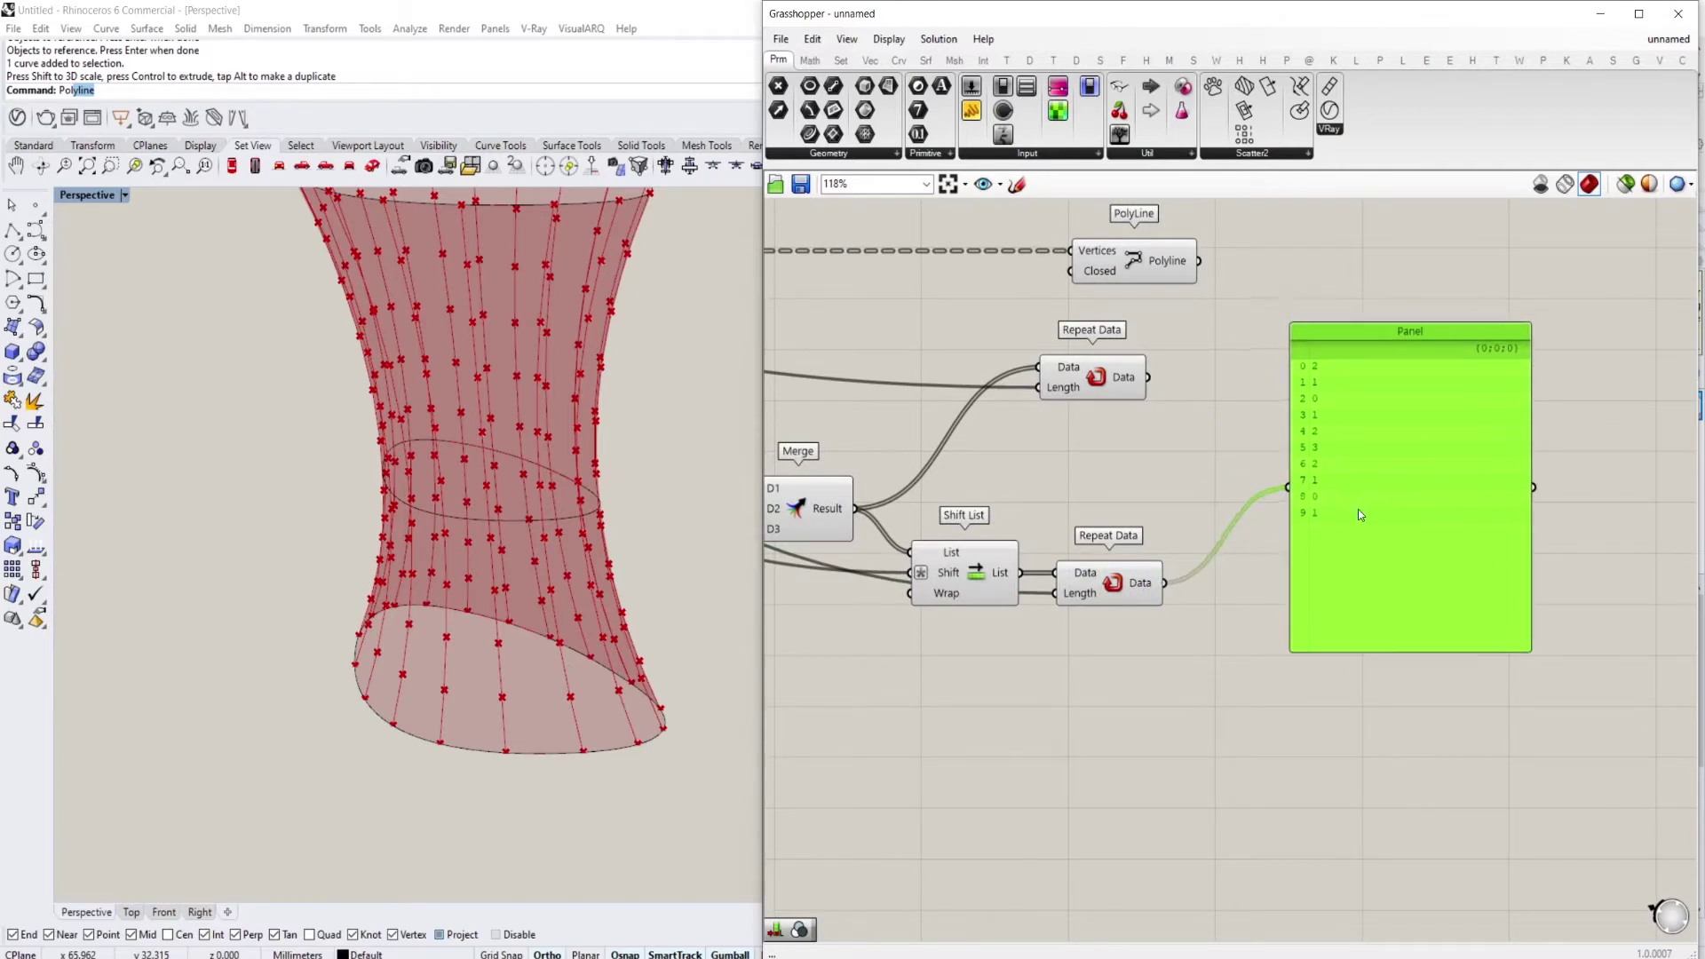
Move the Panel farther away from the two Repeat Data components
scroll(1254, 488, "down", 5)
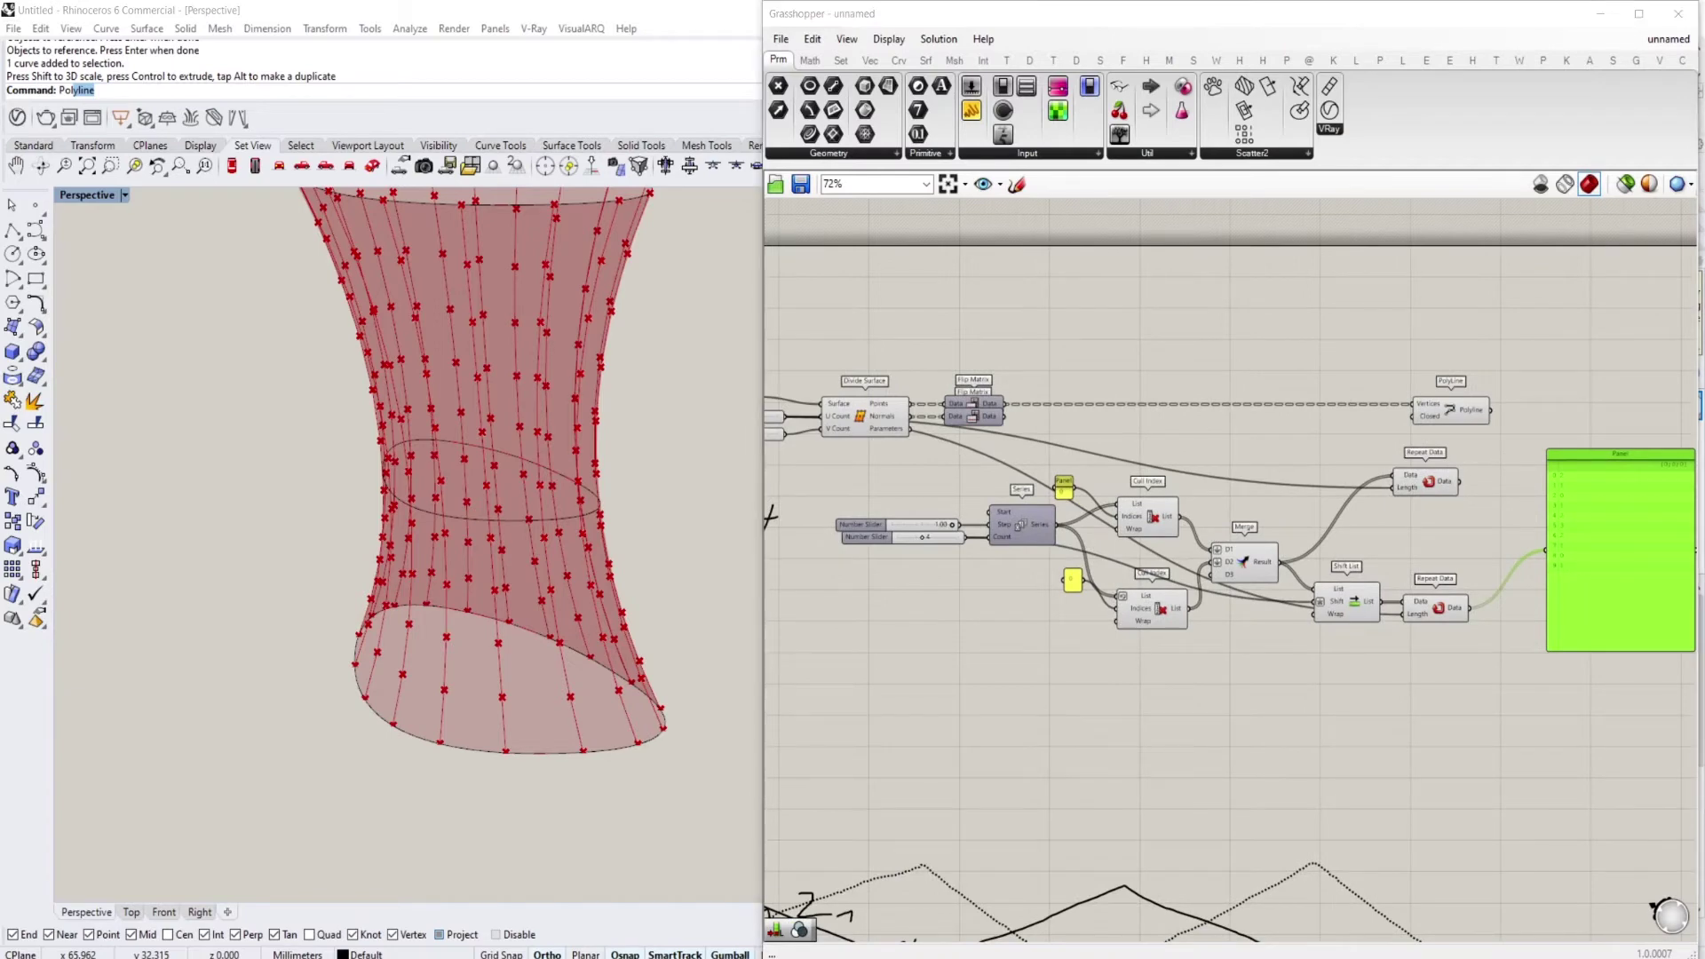
scroll(1417, 403, "up", 5)
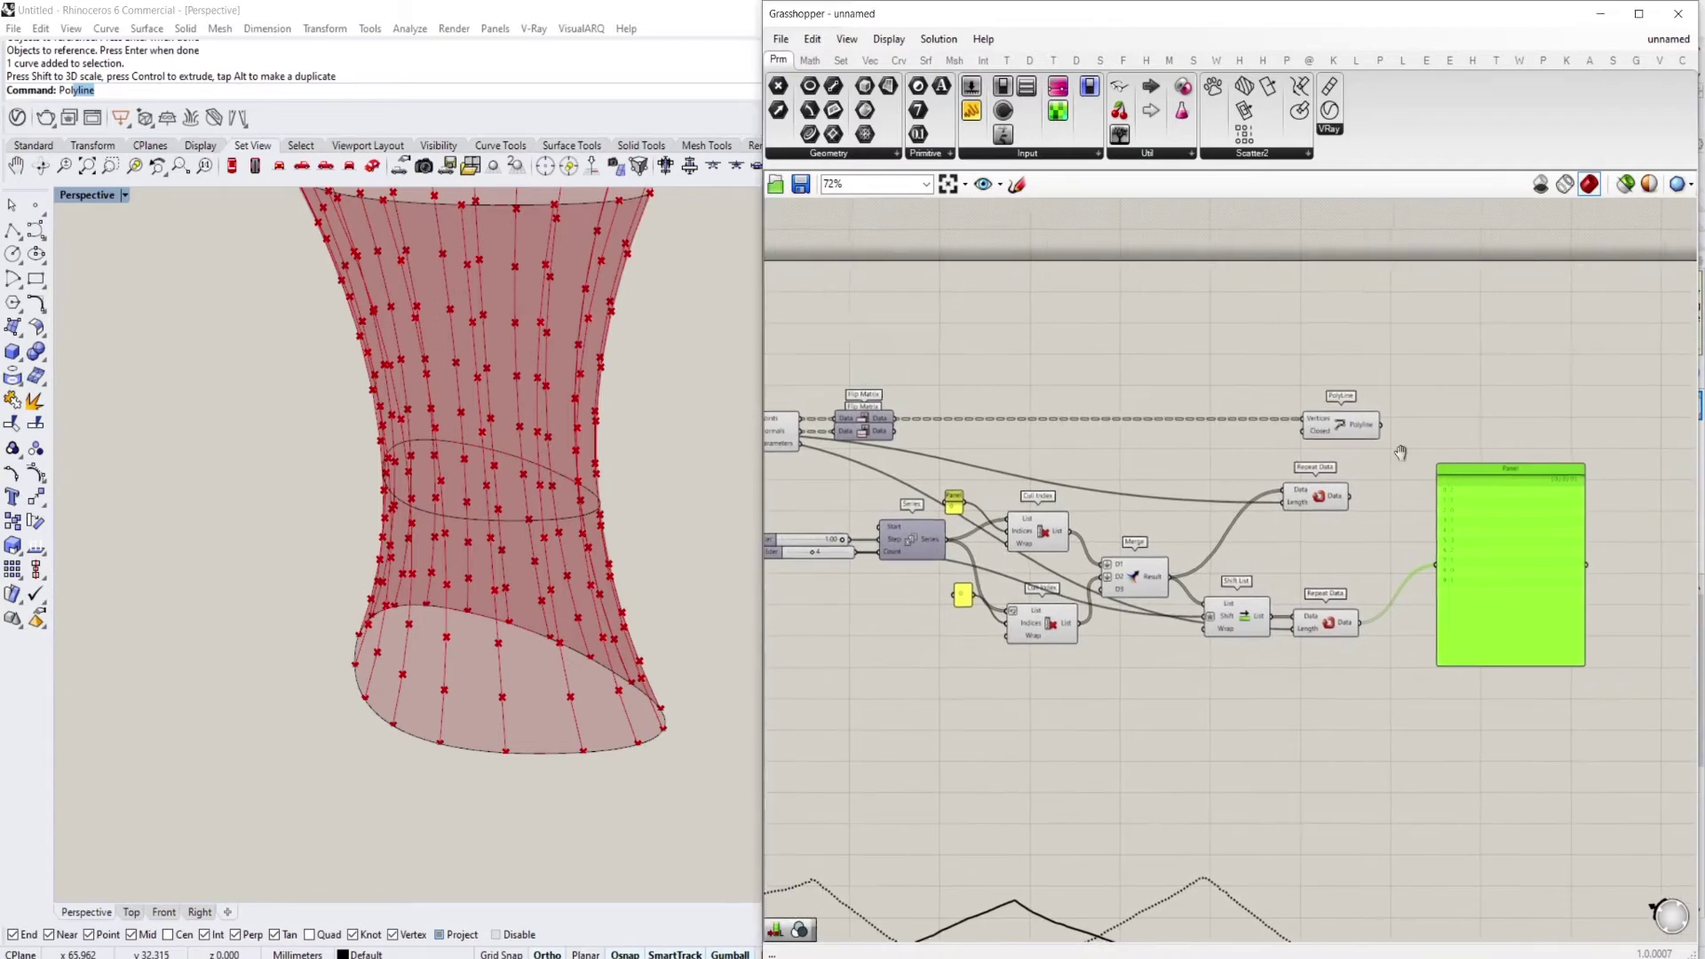
left_click_drag(1370, 569, 1448, 596)
right_click_drag(1254, 490, 1228, 474)
double_click(1227, 475)
key("Escape")
scroll(1038, 425, "down", 3)
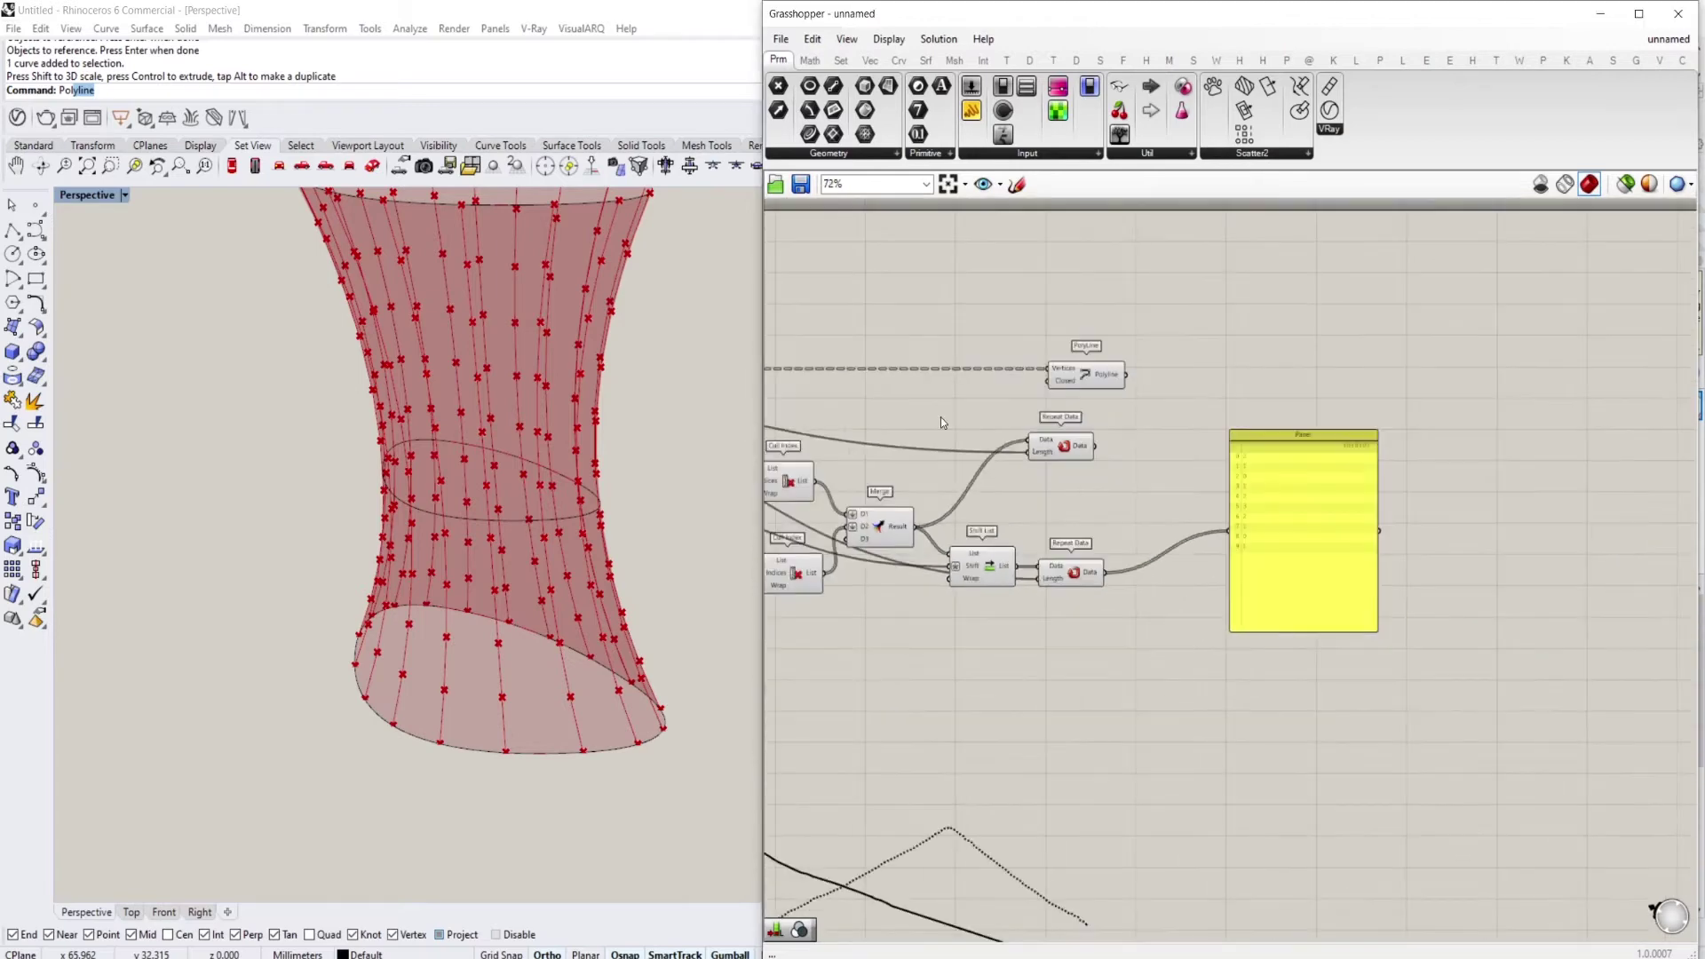
Check Divide Surface's Normals output and add a Line SDL component above the wire from Flip Matrix to PolyLine
right_click_drag(854, 398, 1208, 425)
scroll(916, 403, "up", 3)
left_click(868, 420)
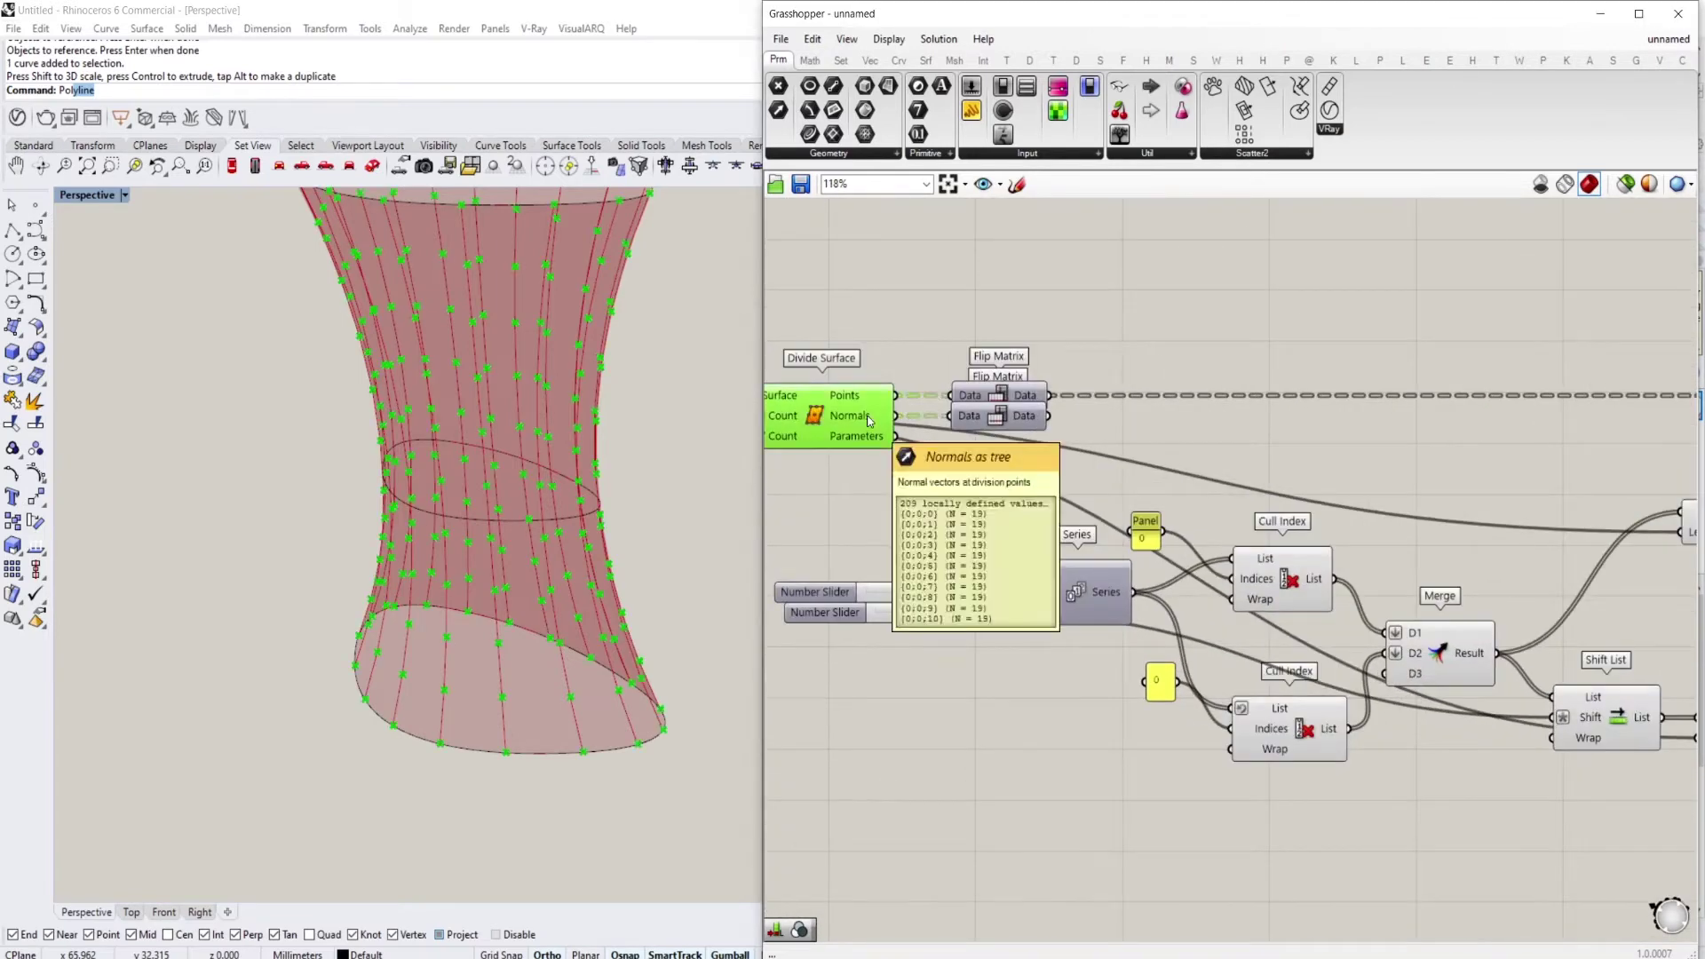
scroll(888, 418, "down", 2)
double_click(1138, 355)
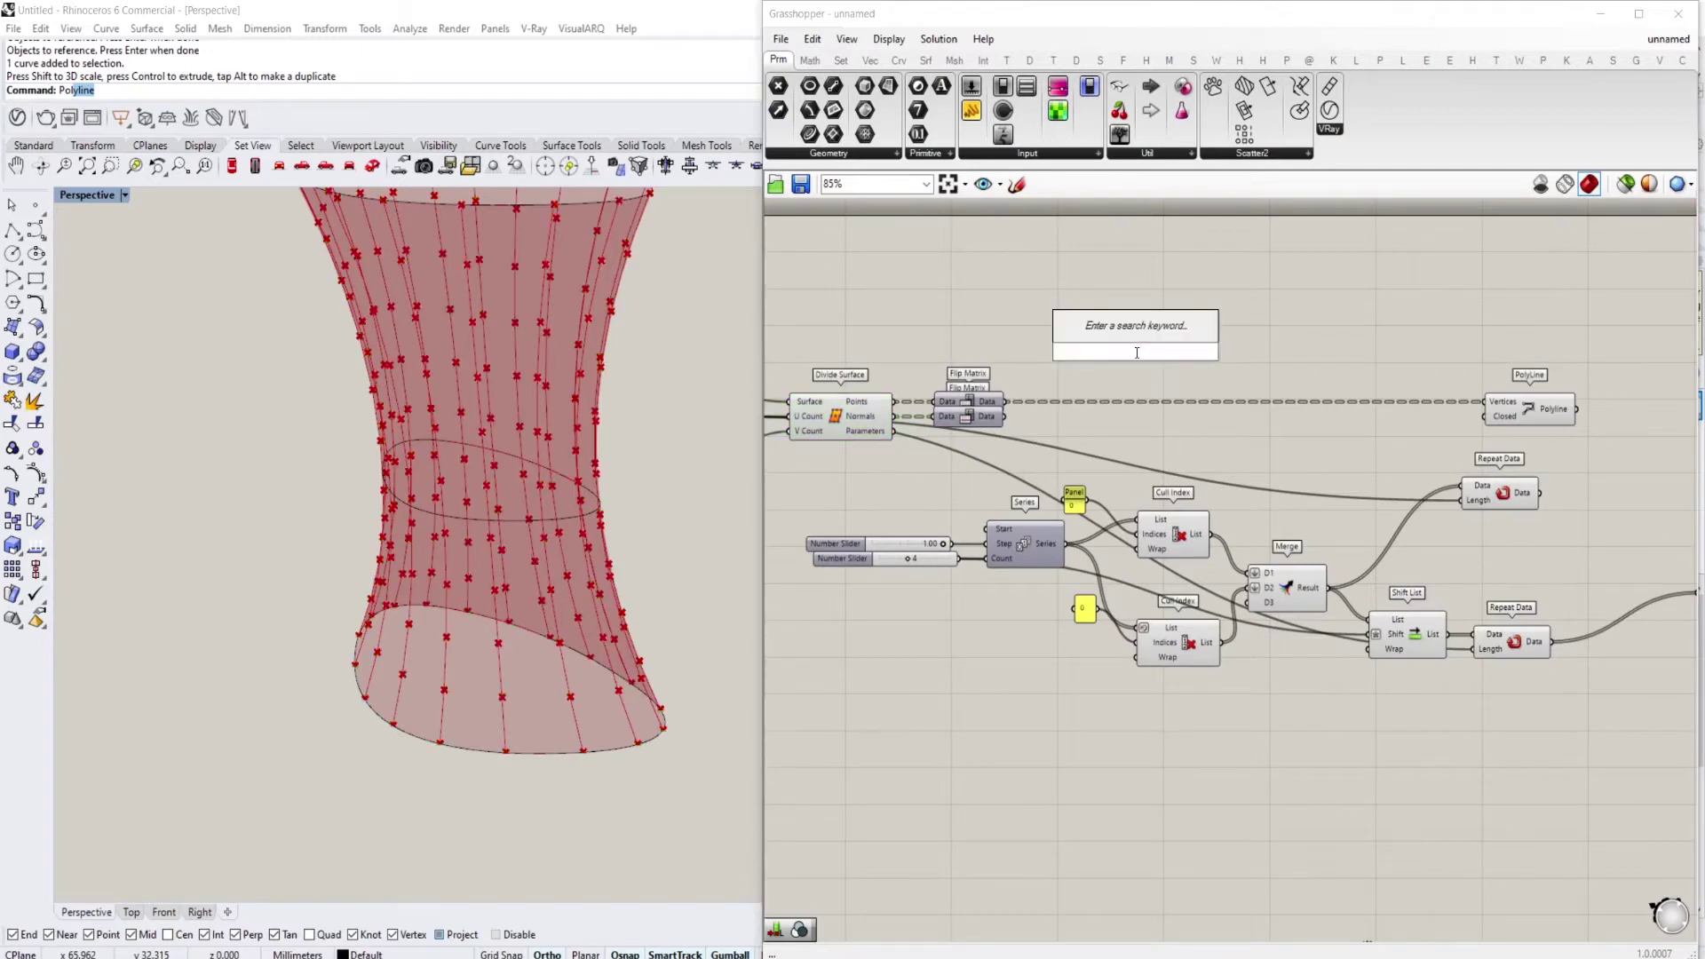
type("sdl")
key("Return")
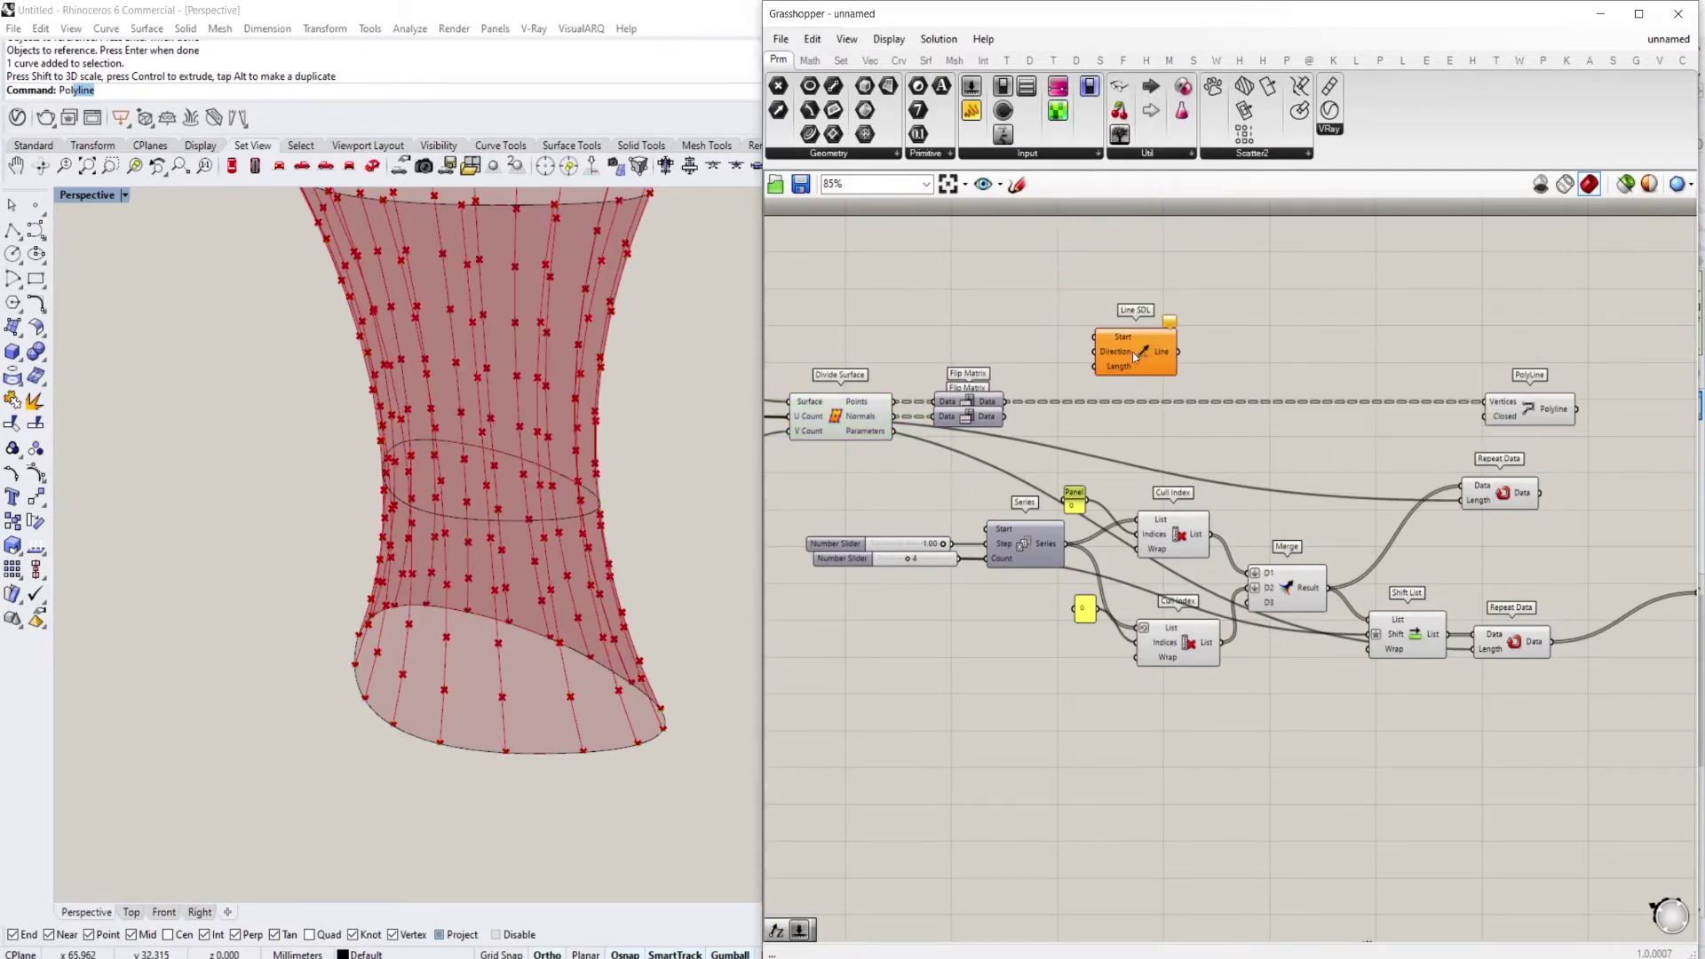
Connect the flipped points to Line SDL's Start and the flipped normals to its Direction, and inspect the lines in Rhino
scroll(1217, 335, "up", 2)
left_click_drag(1190, 318, 1061, 404)
left_click_drag(1061, 425, 1328, 370)
right_click_drag(493, 472, 583, 517)
scroll(567, 518, "up", 4)
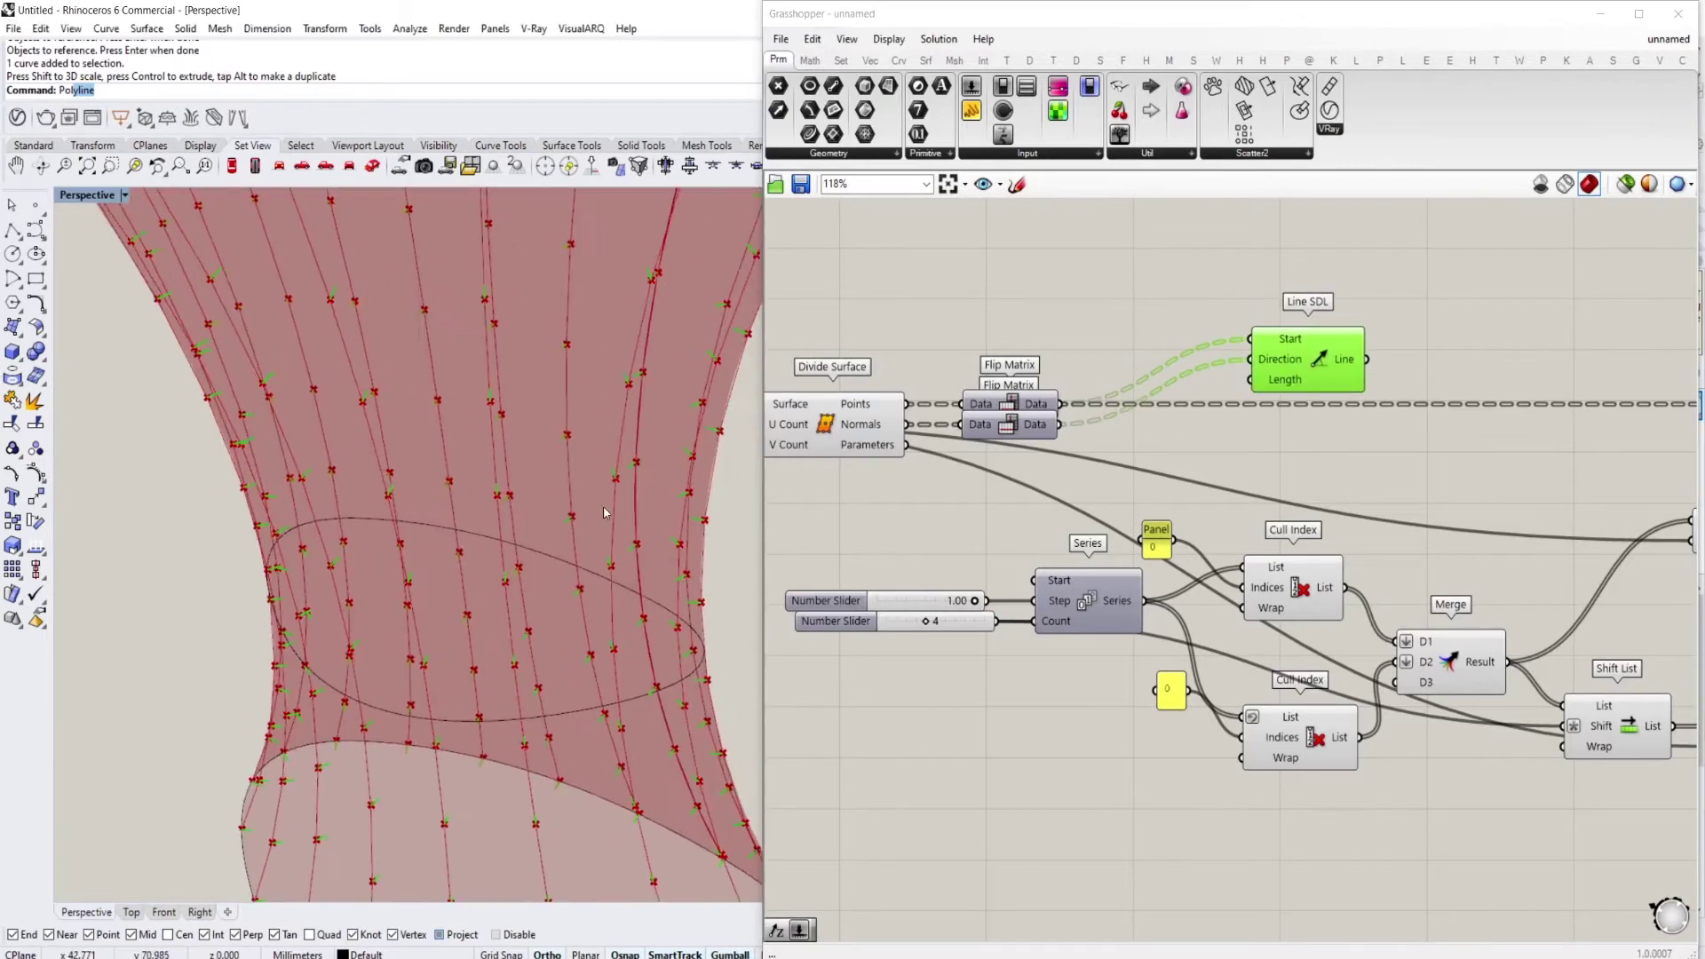
Add a number slider ranging from -2 to 2 and connect it to Line SDL's Length input
double_click(1015, 310)
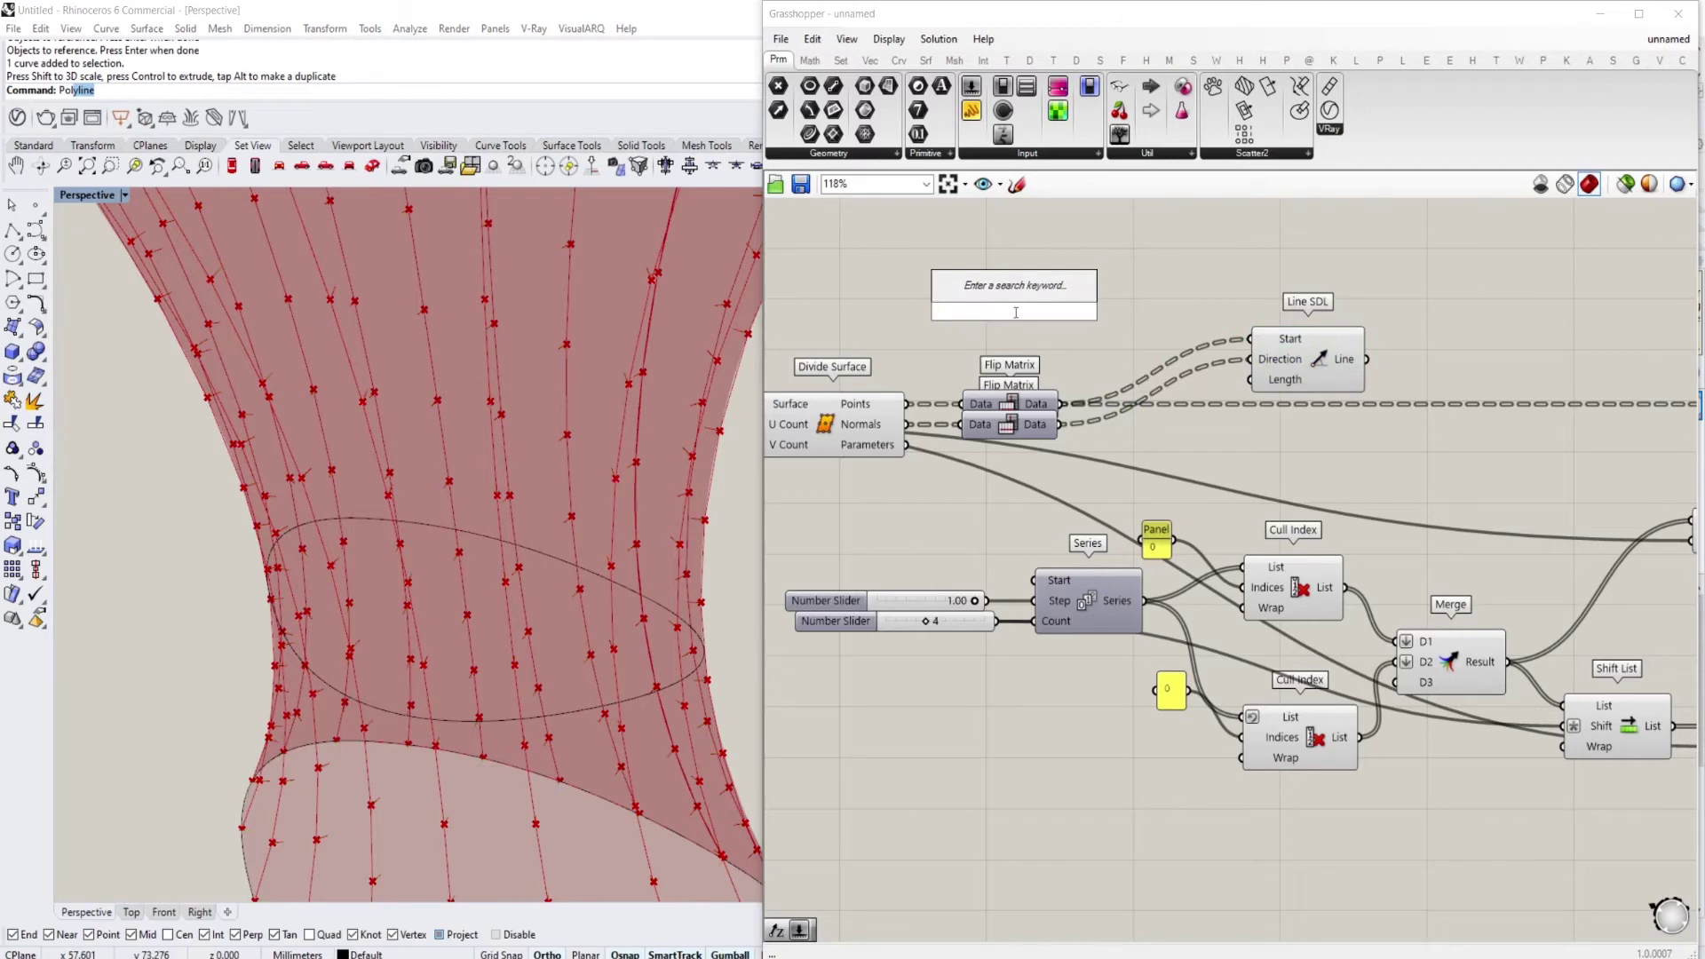
type("-2<2")
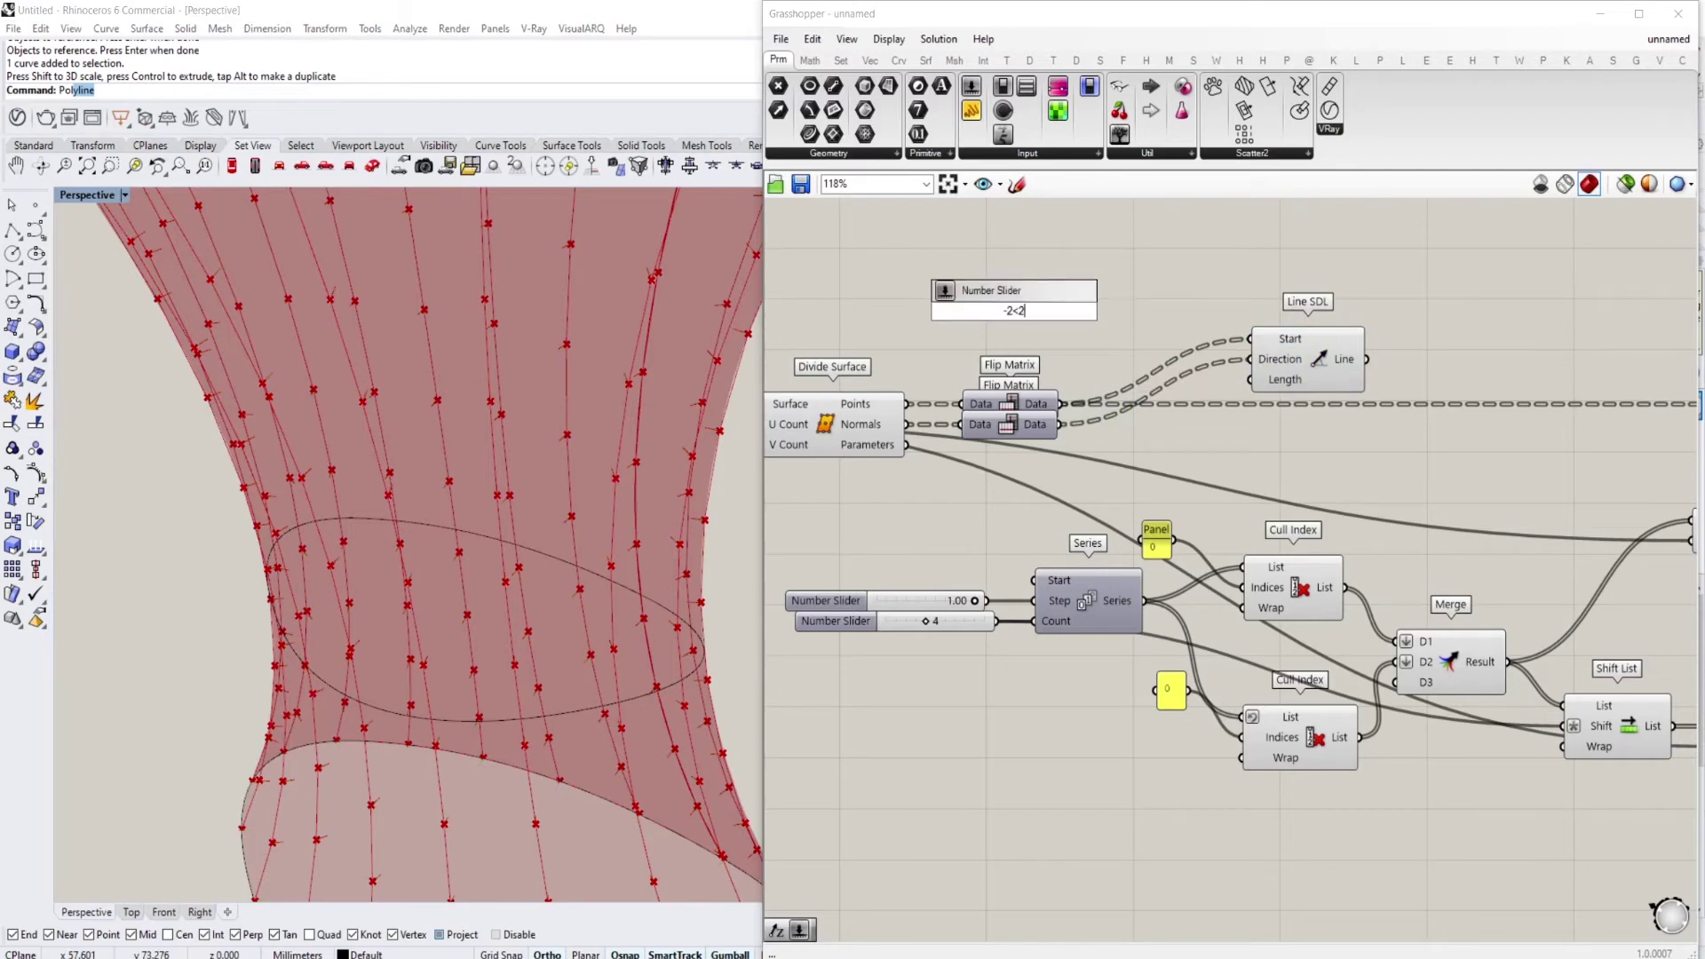
key("Return")
left_click_drag(1117, 311, 1206, 376)
Keep the number slider's -2 to 2 range, set its value to -1.558, and select Line SDL to highlight its lines
double_click(961, 318)
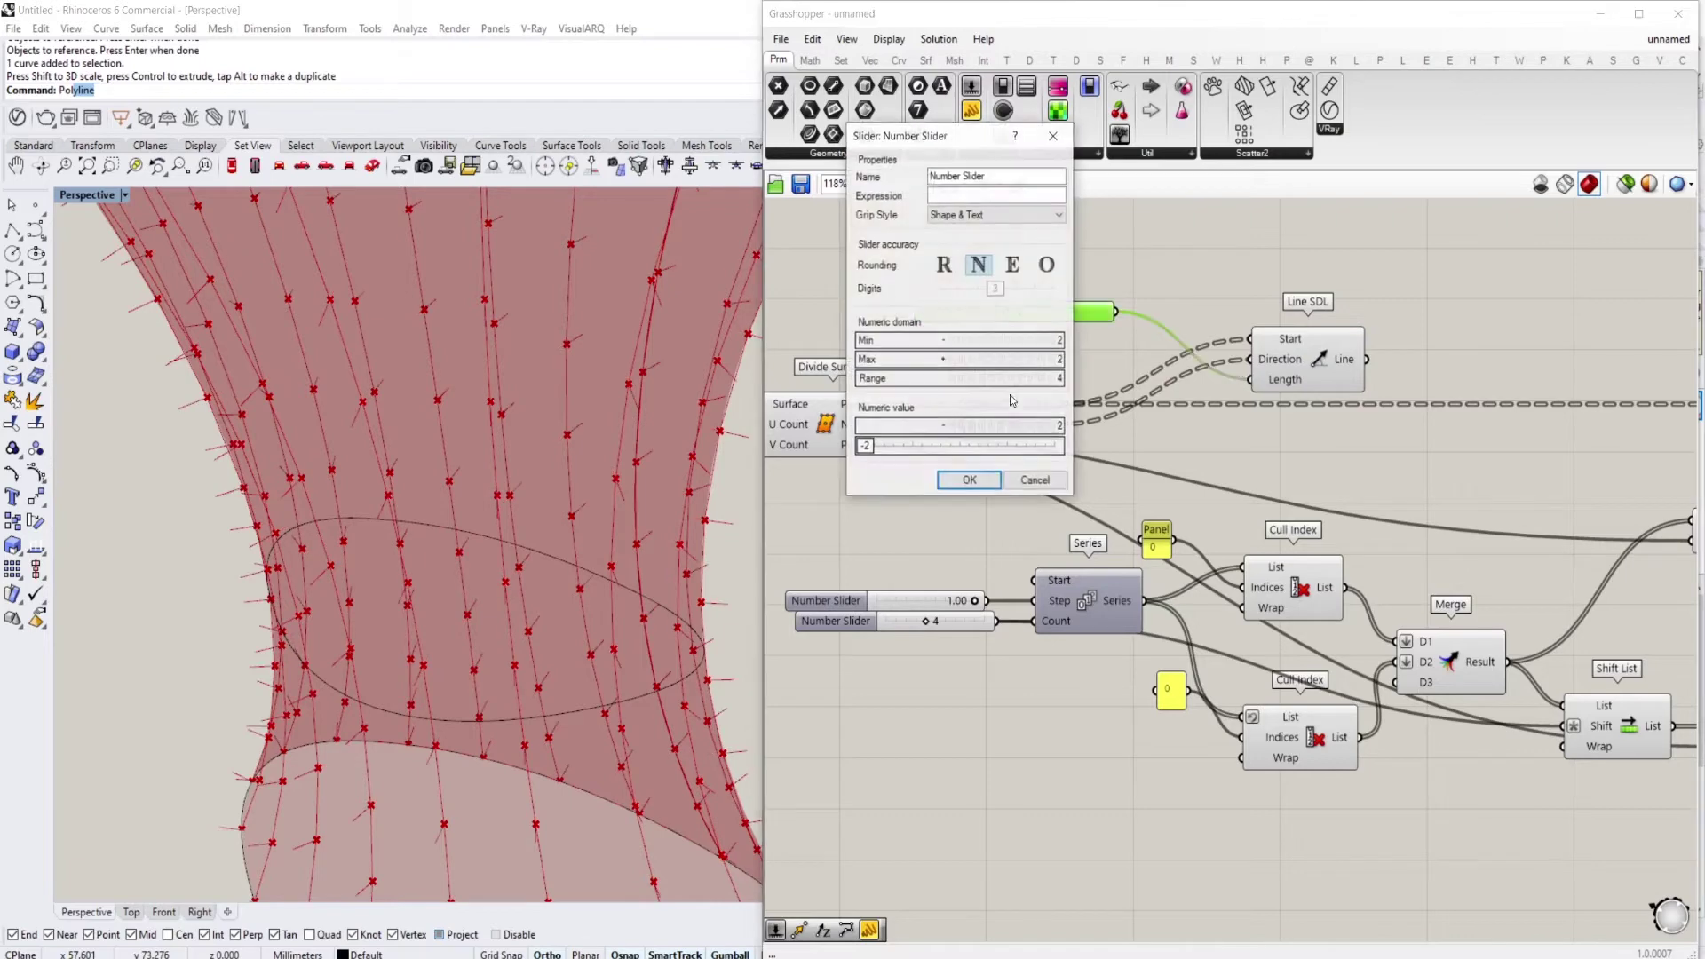
left_click(970, 481)
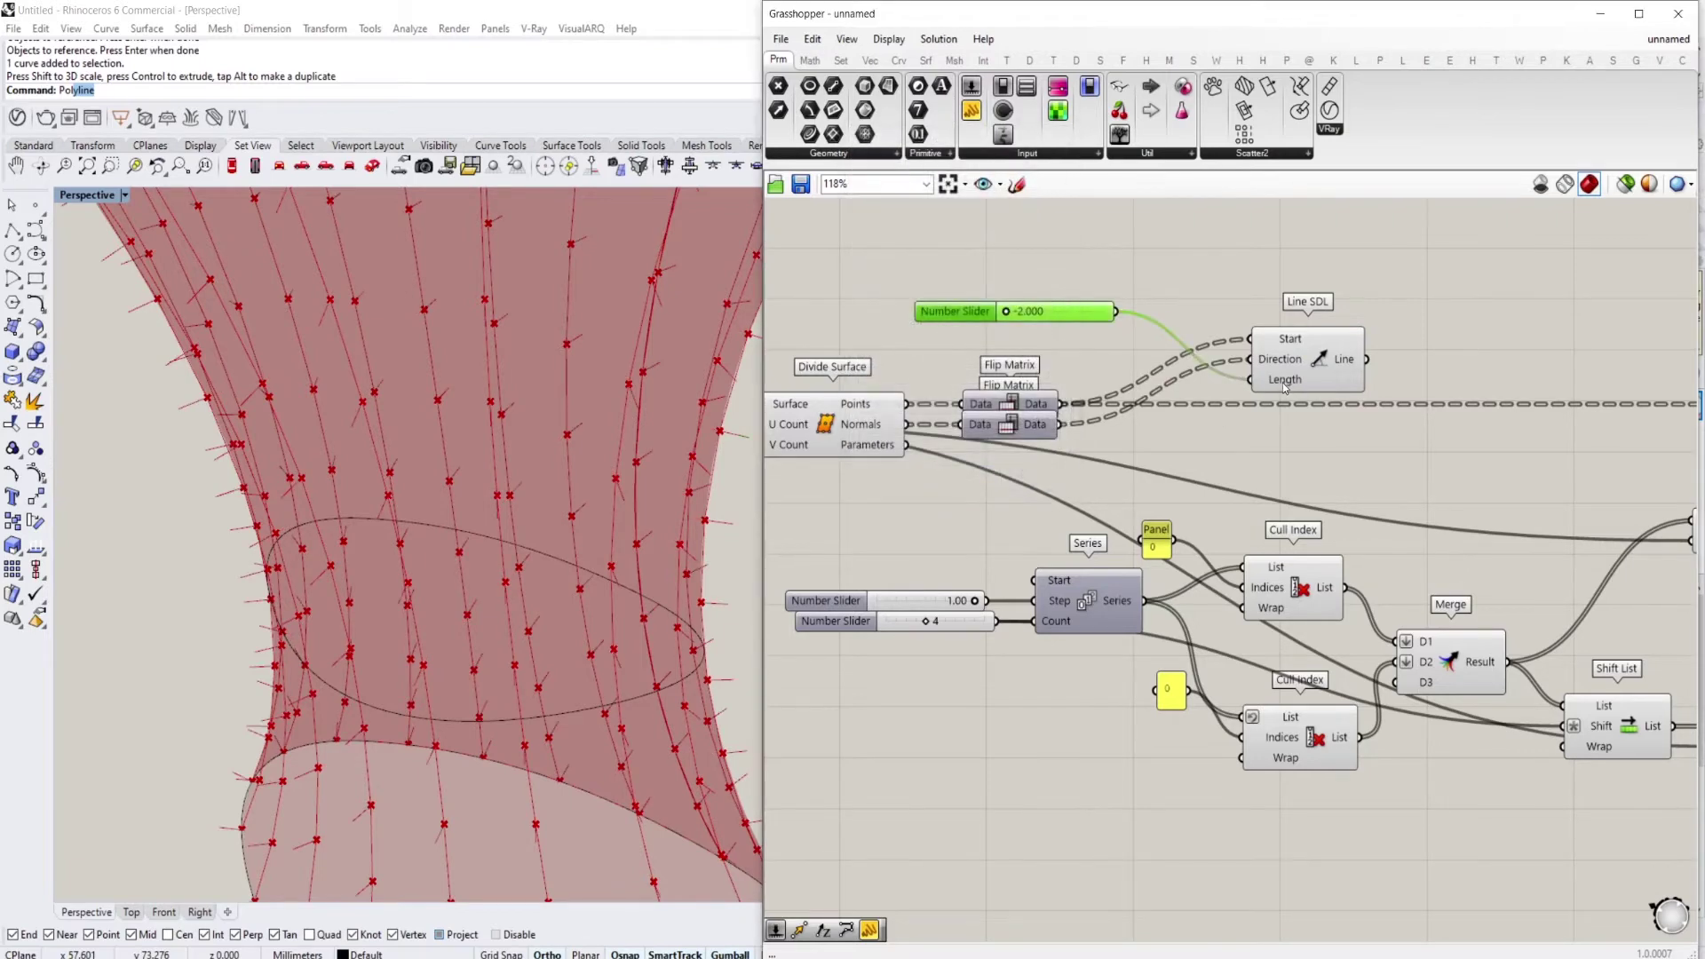
left_click_drag(1009, 314, 1018, 314)
left_click(1261, 354)
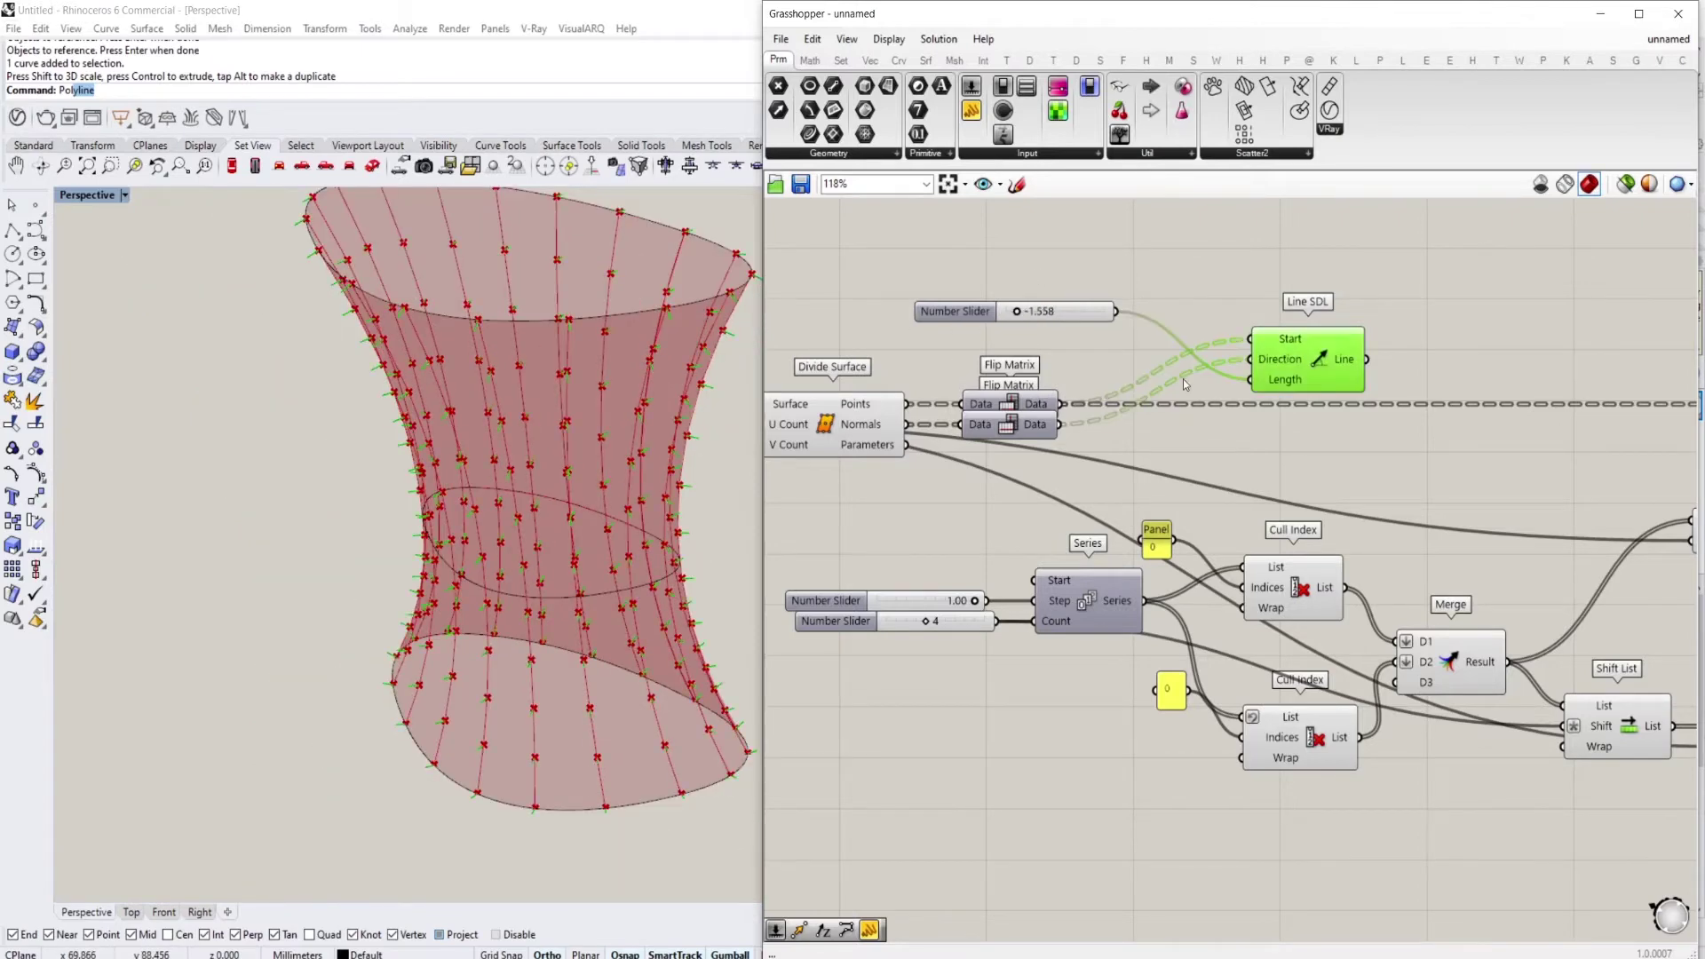
Examine the direction and length of the highlighted Line SDL lines along the lofted surface in Rhino
scroll(609, 465, "up", 5)
scroll(524, 477, "down", 5)
scroll(571, 433, "up", 5)
right_click_drag(571, 390, 584, 282, "shift")
right_click_drag(559, 619, 505, 533, "shift")
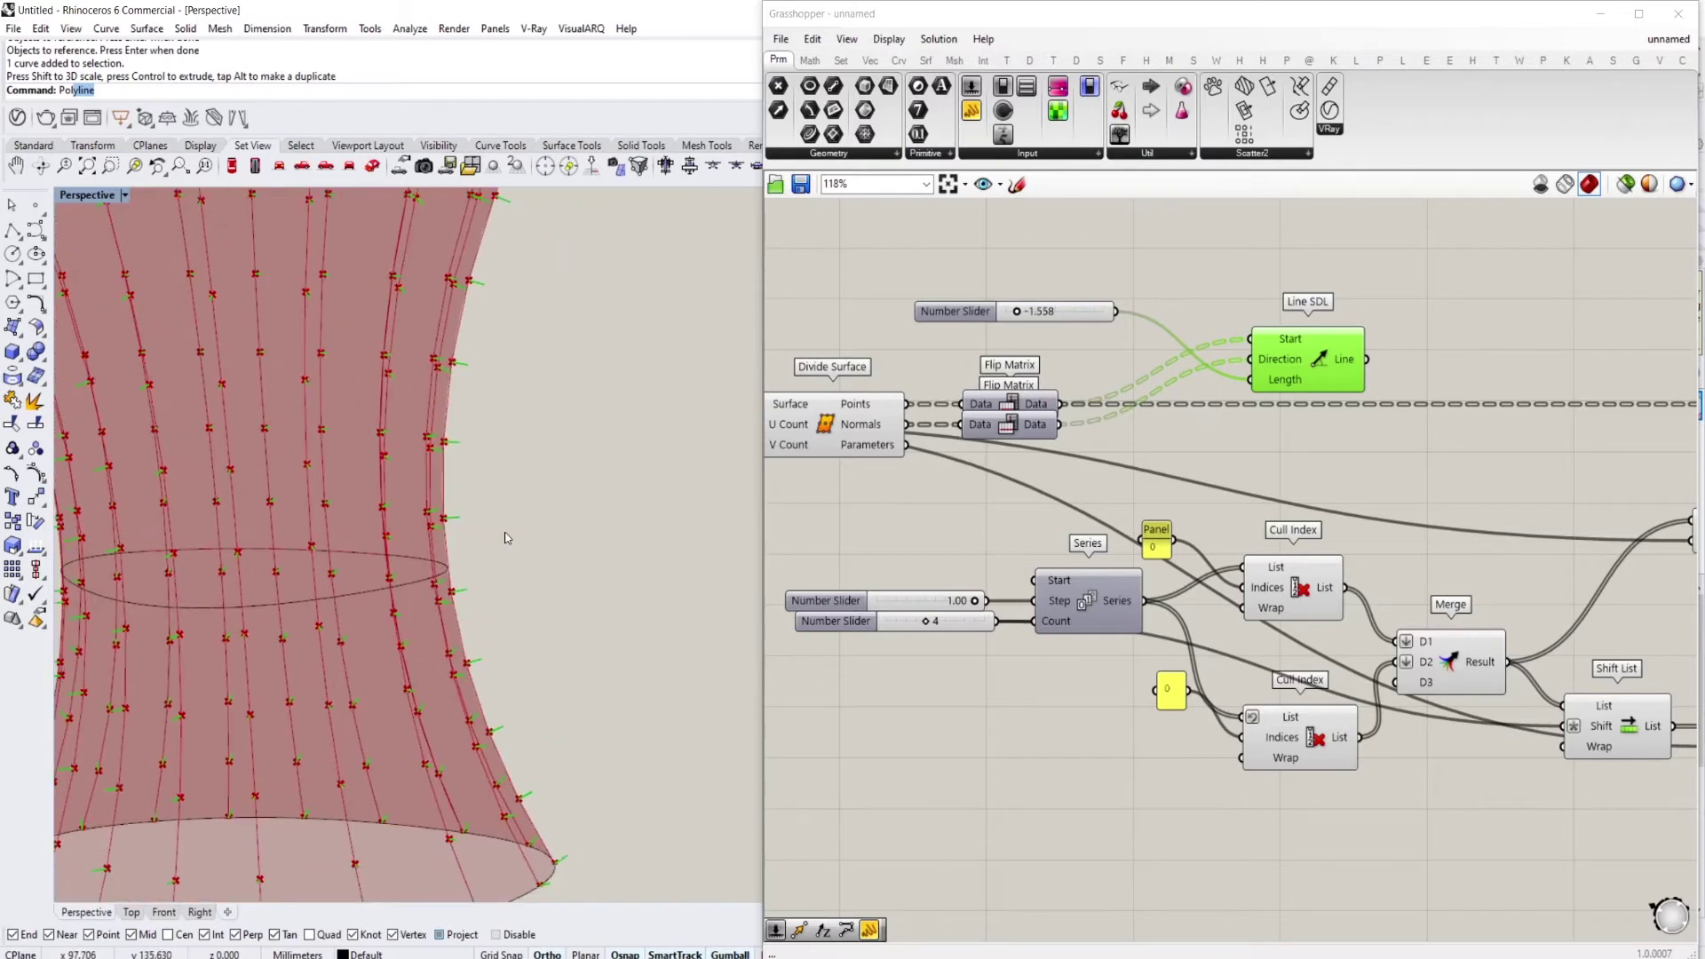
scroll(449, 466, "down", 5)
scroll(457, 619, "up", 5)
scroll(488, 661, "up", 2)
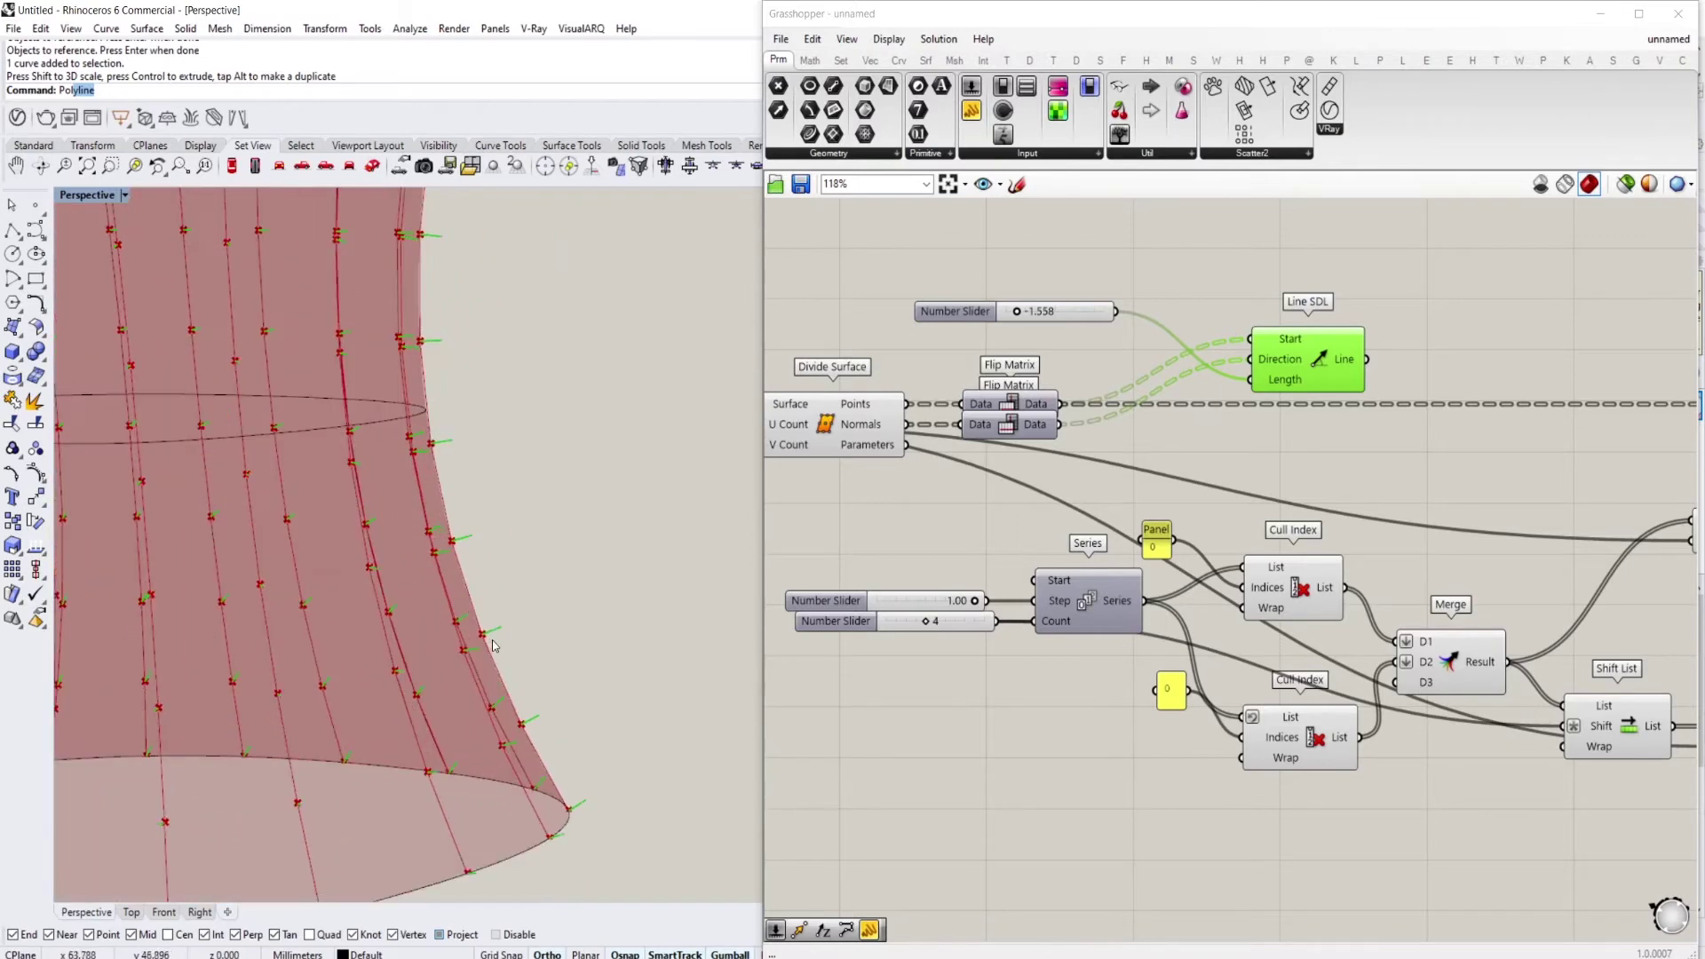
Review the Repeat Data components, the Panel's repeated list and the wiring around Line SDL and PolyLine
right_click_drag(1318, 423, 1195, 449)
scroll(1300, 475, "down", 2)
right_click_drag(1508, 534, 1047, 412)
scroll(1047, 412, "up", 2)
scroll(1107, 494, "down", 2)
right_click_drag(1108, 495, 1308, 539)
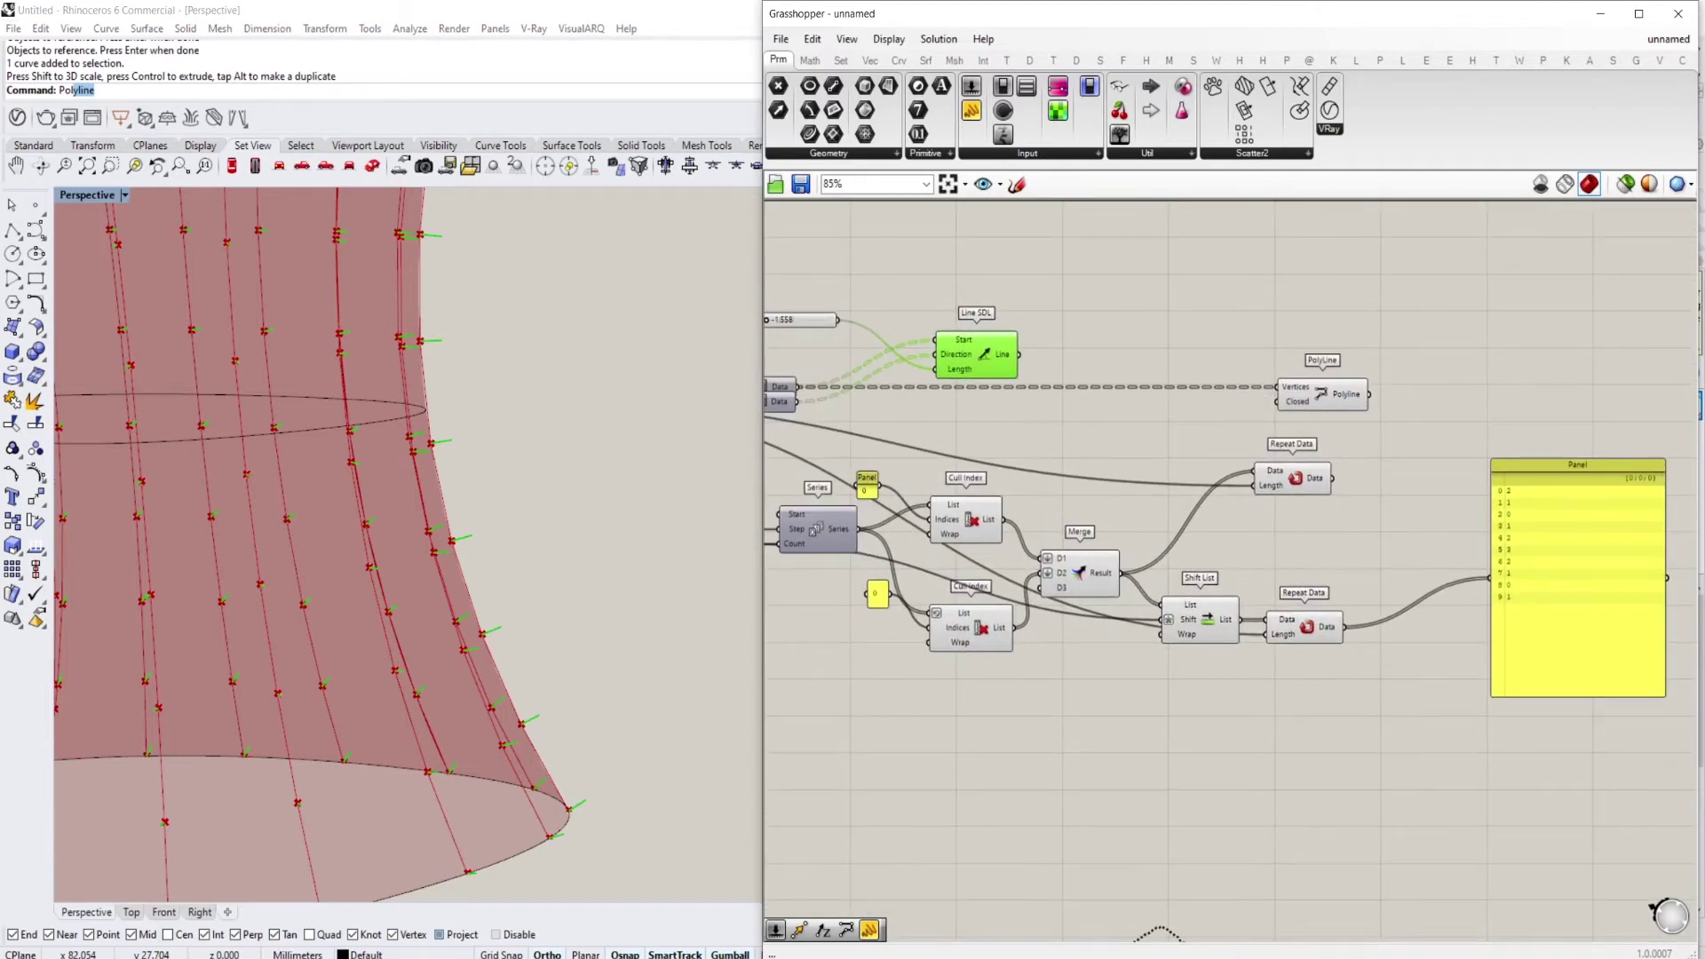
right_click_drag(1234, 468, 1172, 509)
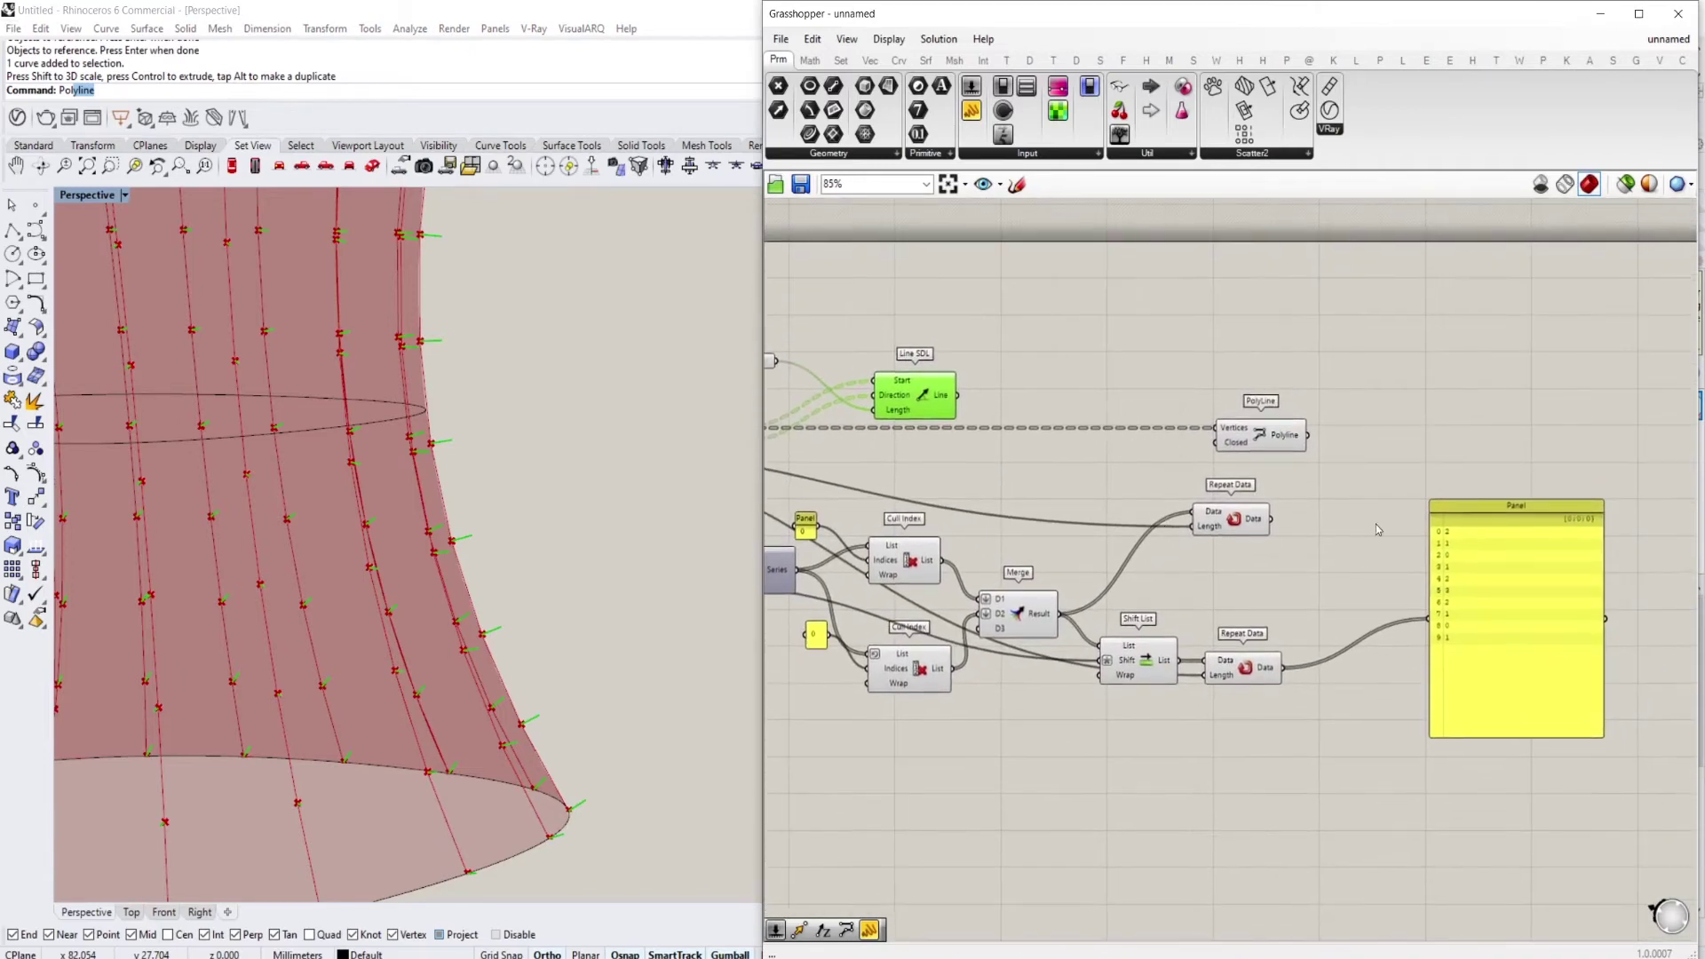
double_click(1337, 471)
right_click_drag(1306, 618, 1319, 553)
scroll(1355, 604, "up", 2)
scroll(1104, 468, "down", 2)
mouse_move(904, 427)
right_click_drag(1400, 464, 1185, 417)
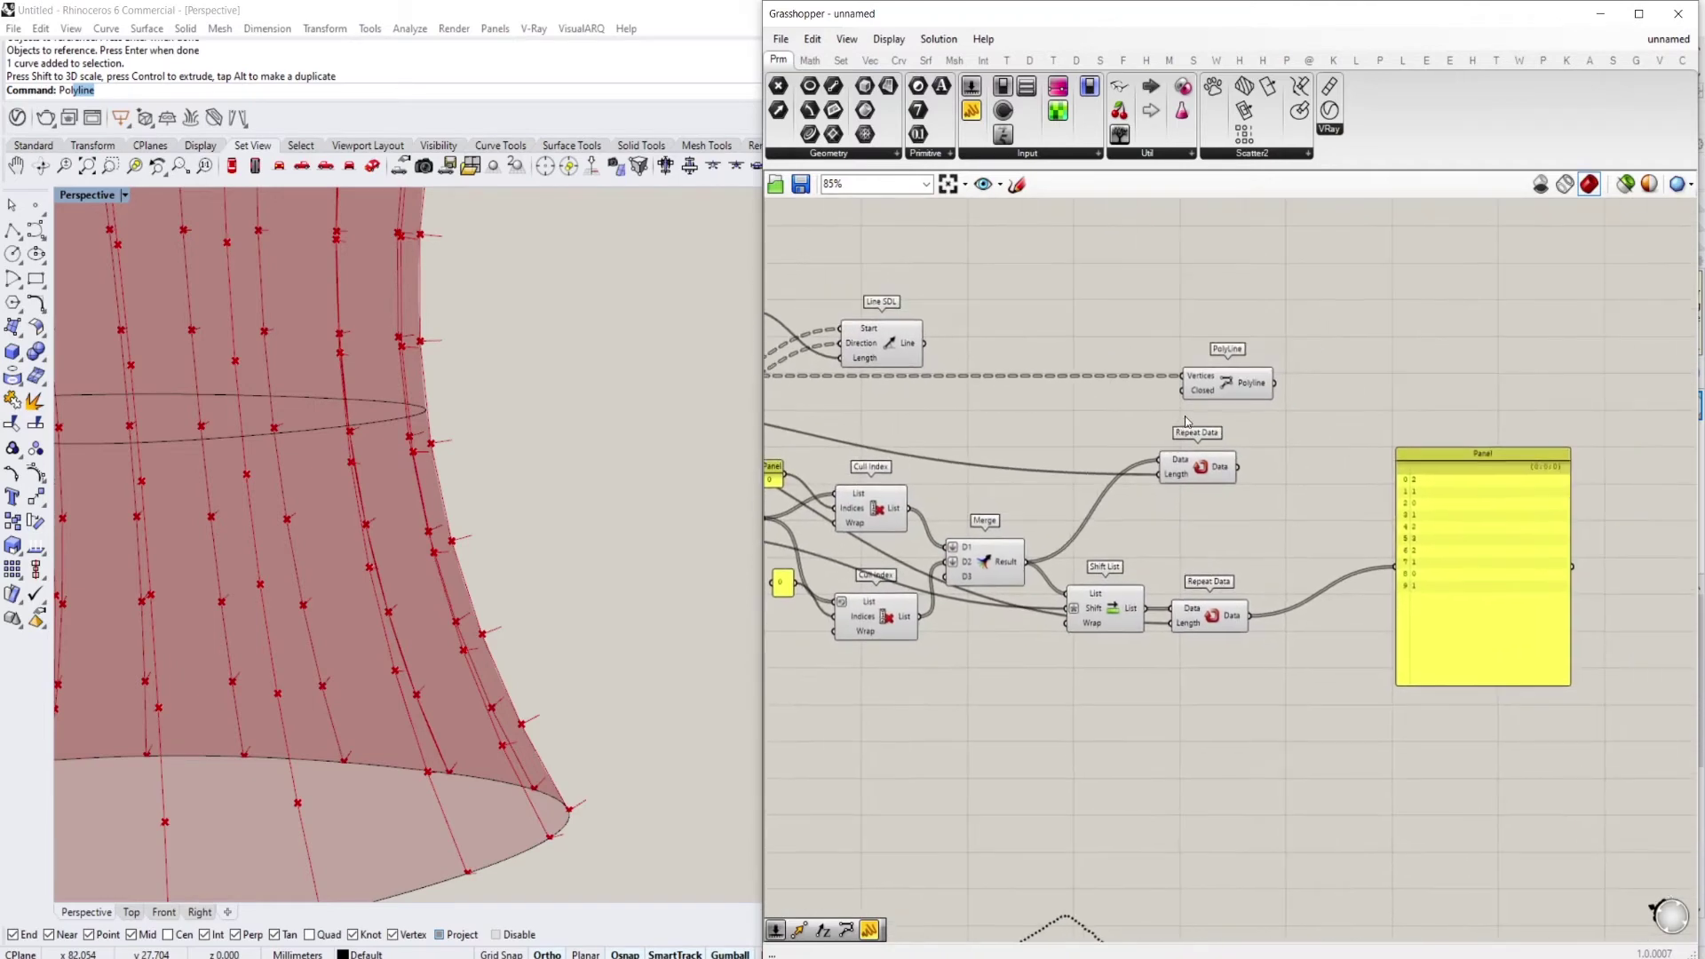
Add a vector Amplitude component between PolyLine and the upper Repeat Data component
double_click(1301, 419)
type("ve")
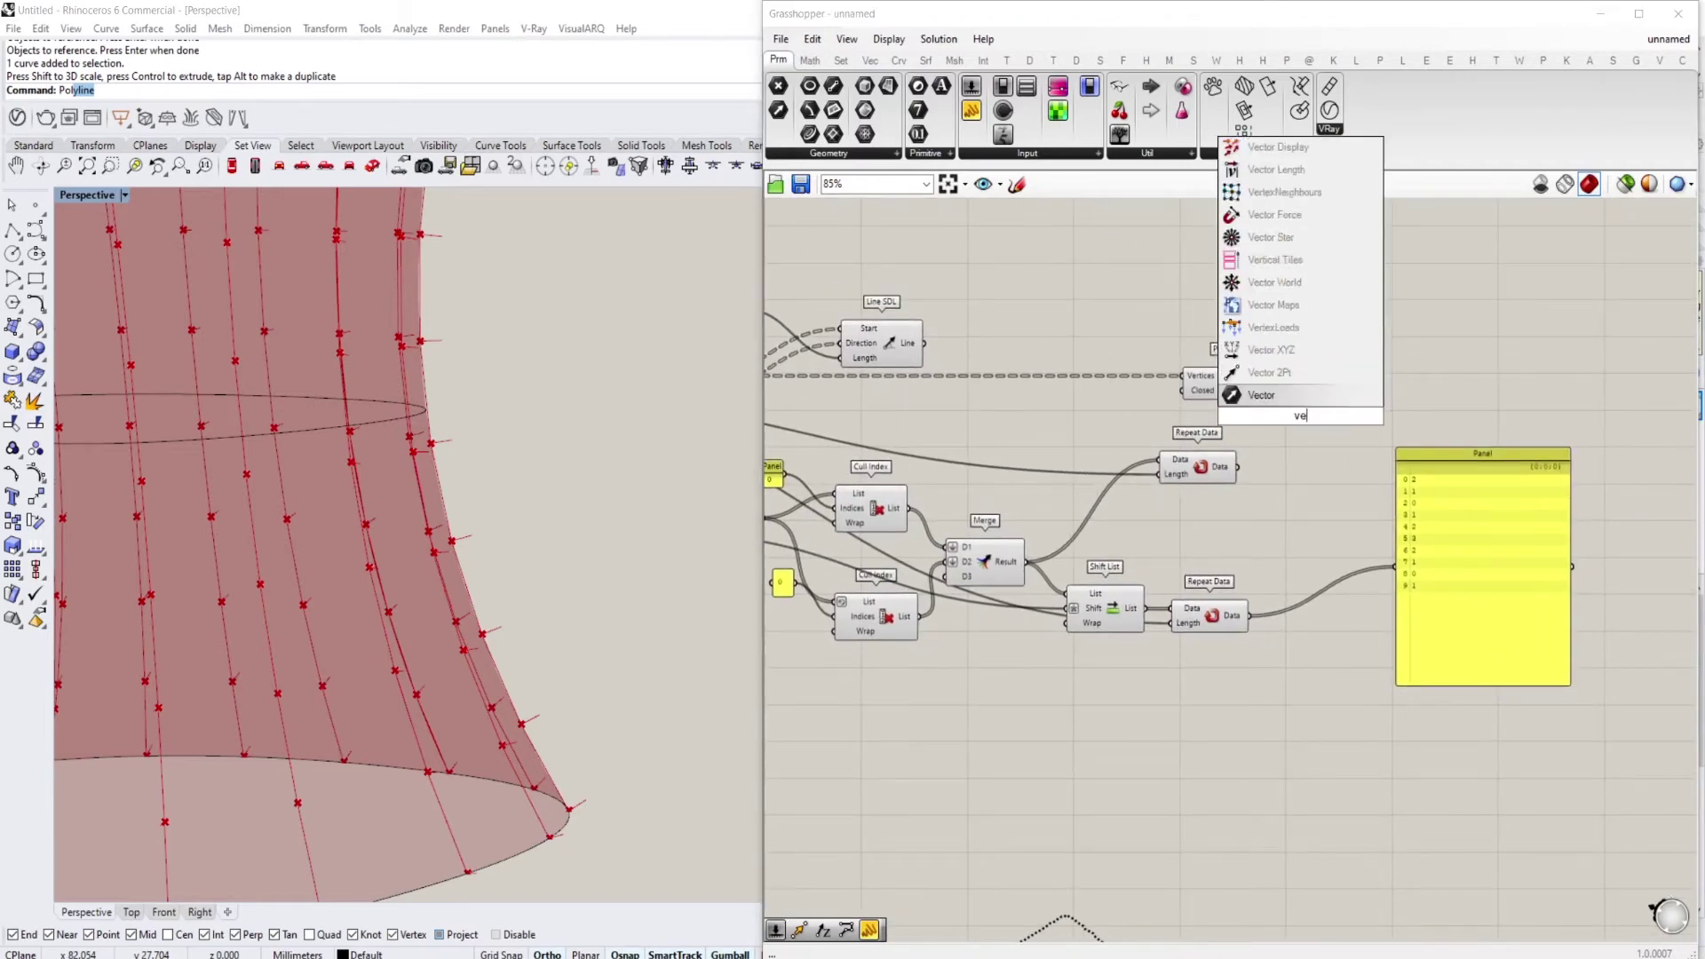
type("ctor amp")
key("Down")
key("Return")
Connect the flipped normals and the shifted repeated data to Amplitude's inputs, and show its resulting vectors in the Panel
right_click_drag(795, 386, 1006, 420)
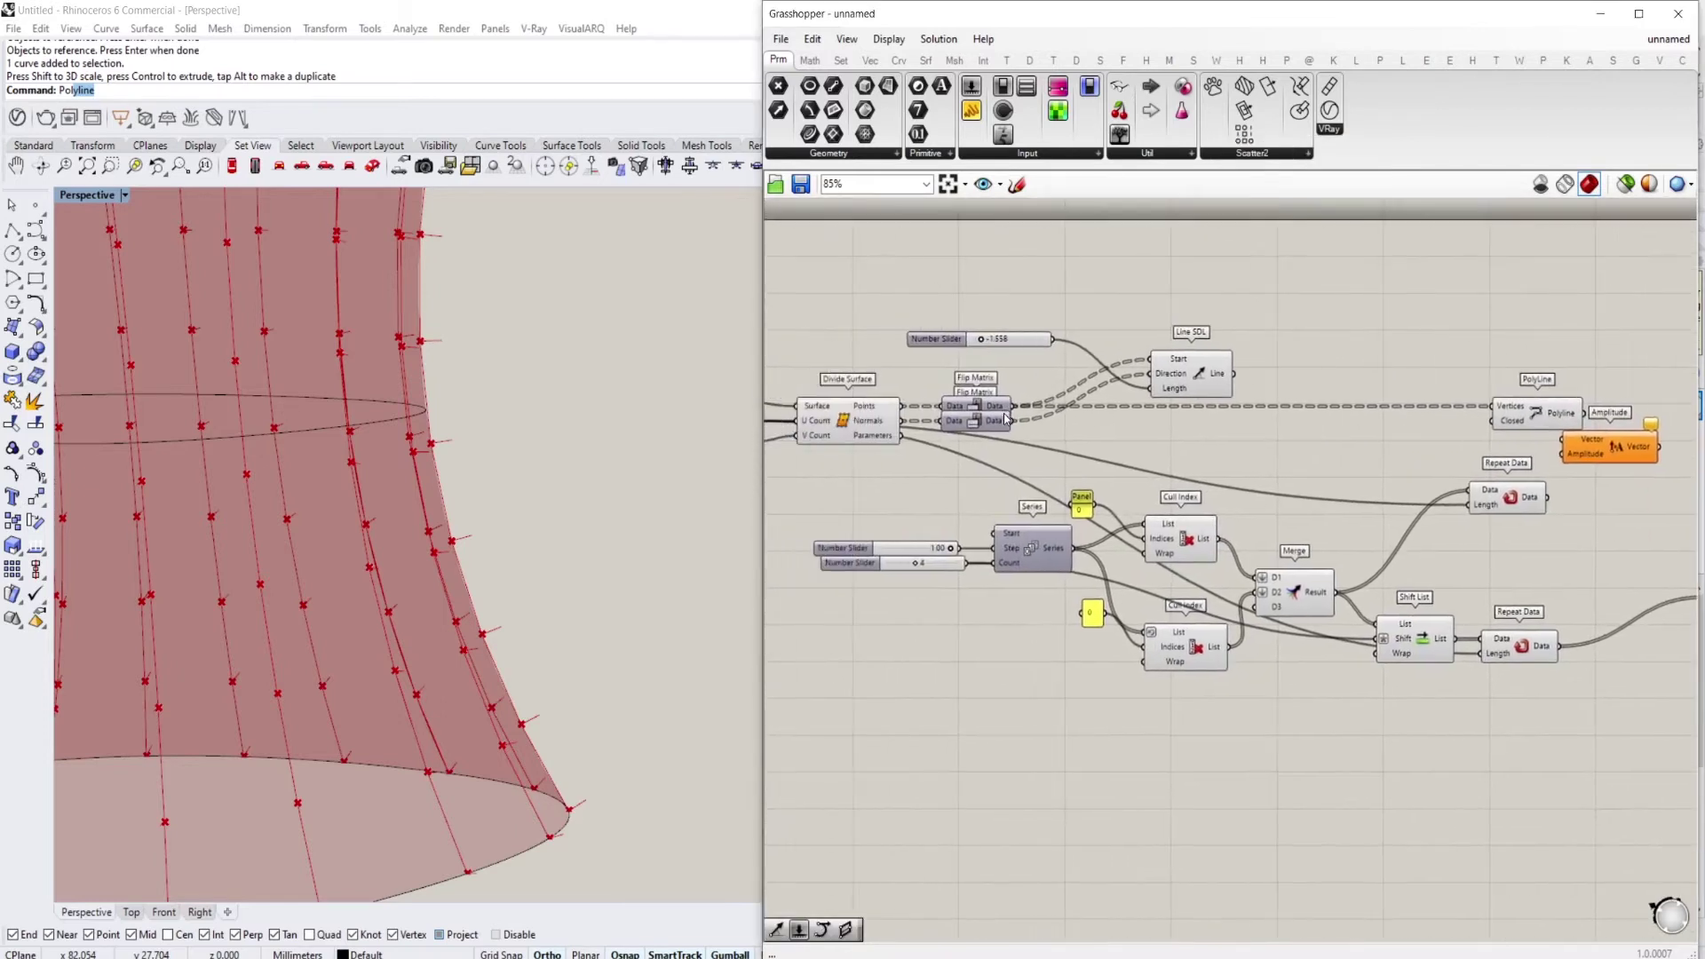
left_click_drag(1062, 425, 1563, 439)
right_click_drag(1573, 453, 1339, 454)
left_click_drag(1329, 455, 1343, 580)
scroll(1330, 586, "up", 3)
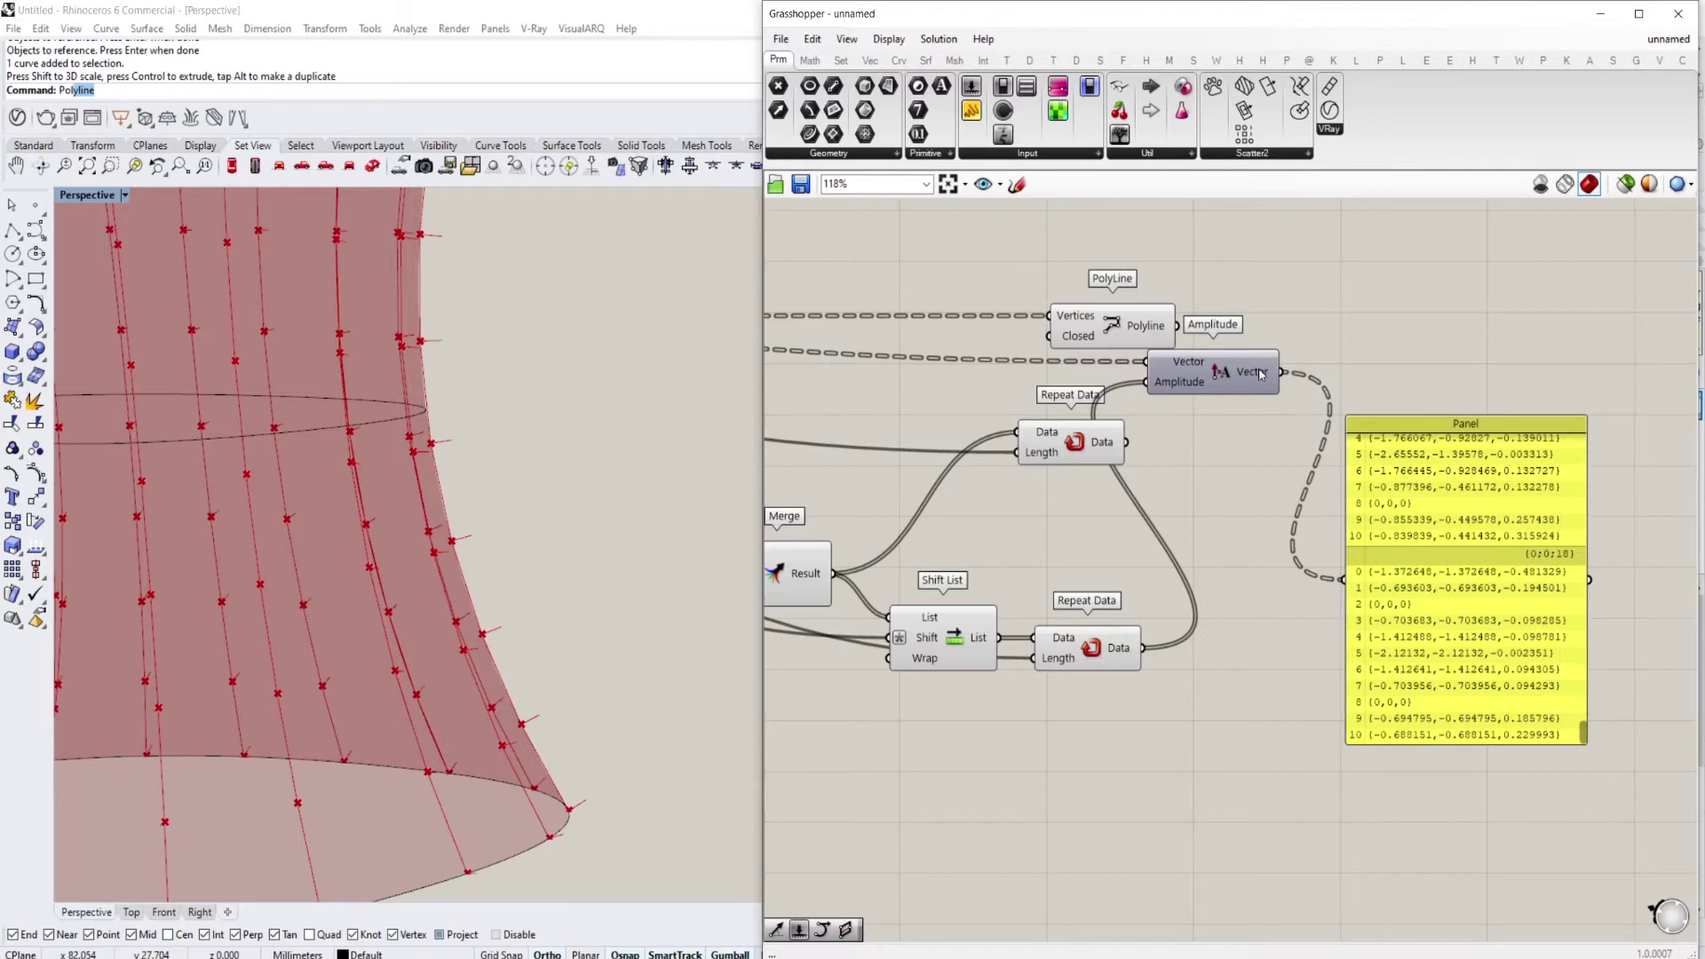
mouse_move(1261, 374)
scroll(1261, 374, "down", 3)
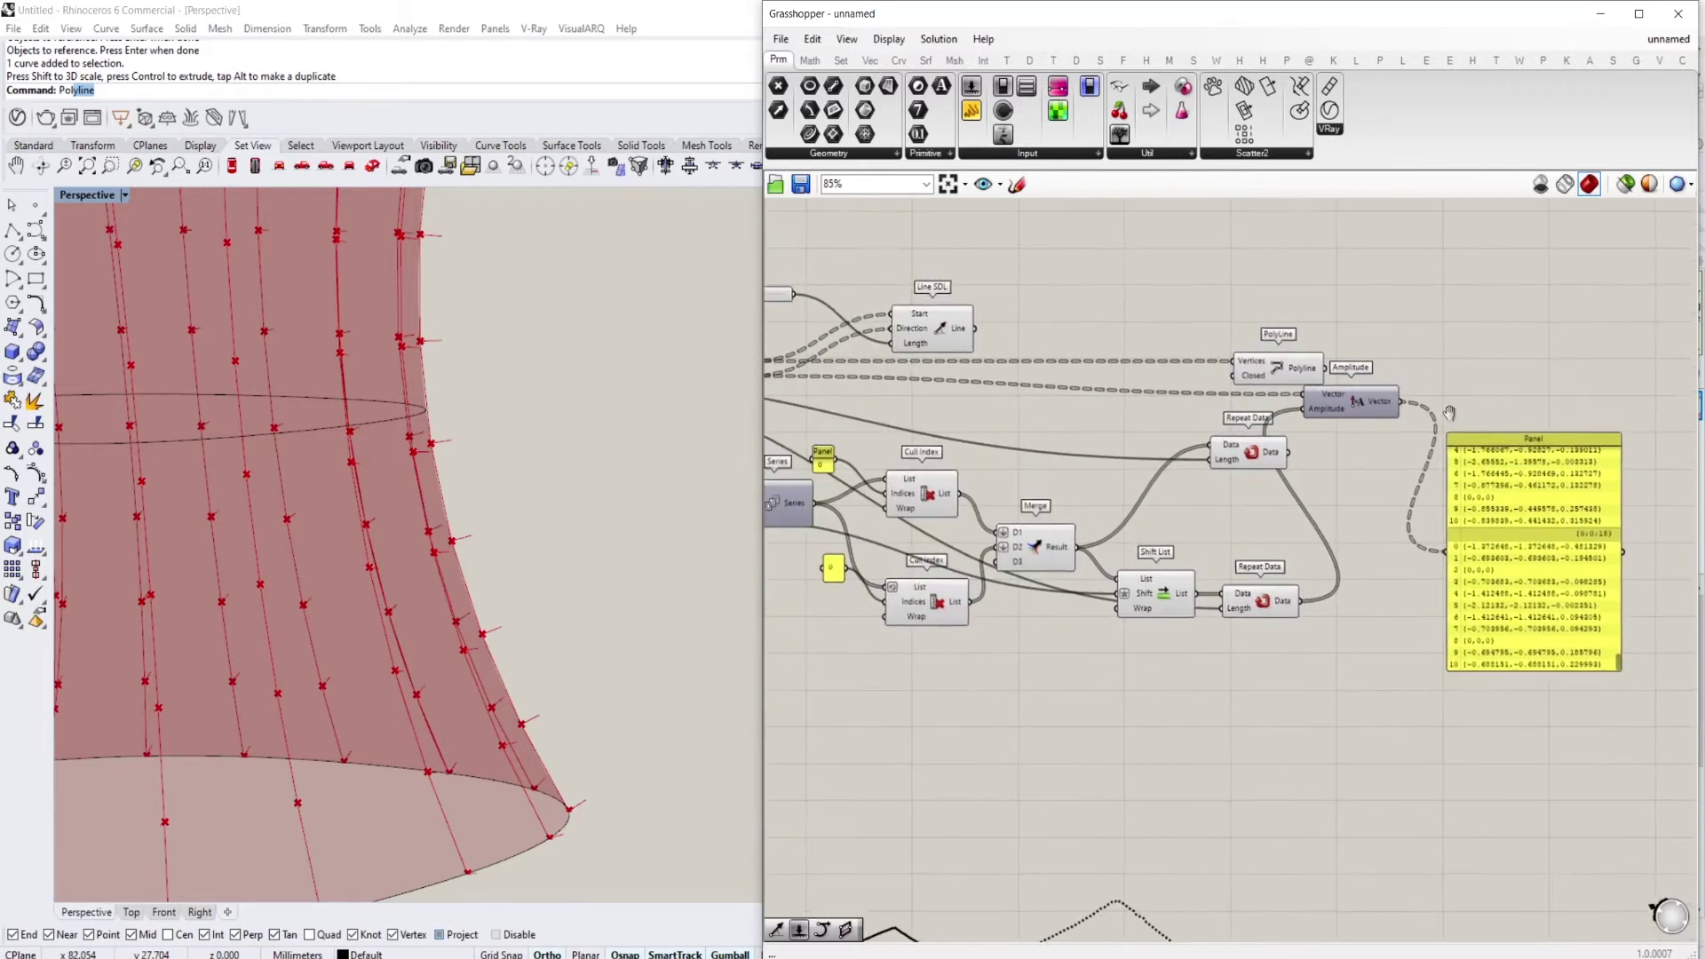
Rearrange Amplitude and PolyLine so they no longer crowd the upper Repeat Data component
left_click(1339, 419)
left_click_drag(1339, 419, 1345, 451)
right_click_drag(1397, 397, 1450, 399)
double_click(1462, 373)
left_click_drag(1323, 383, 1467, 366)
mouse_move(1467, 370)
right_mouse_down()
mouse_move(1498, 376)
mouse_move(1481, 389)
right_mouse_up()
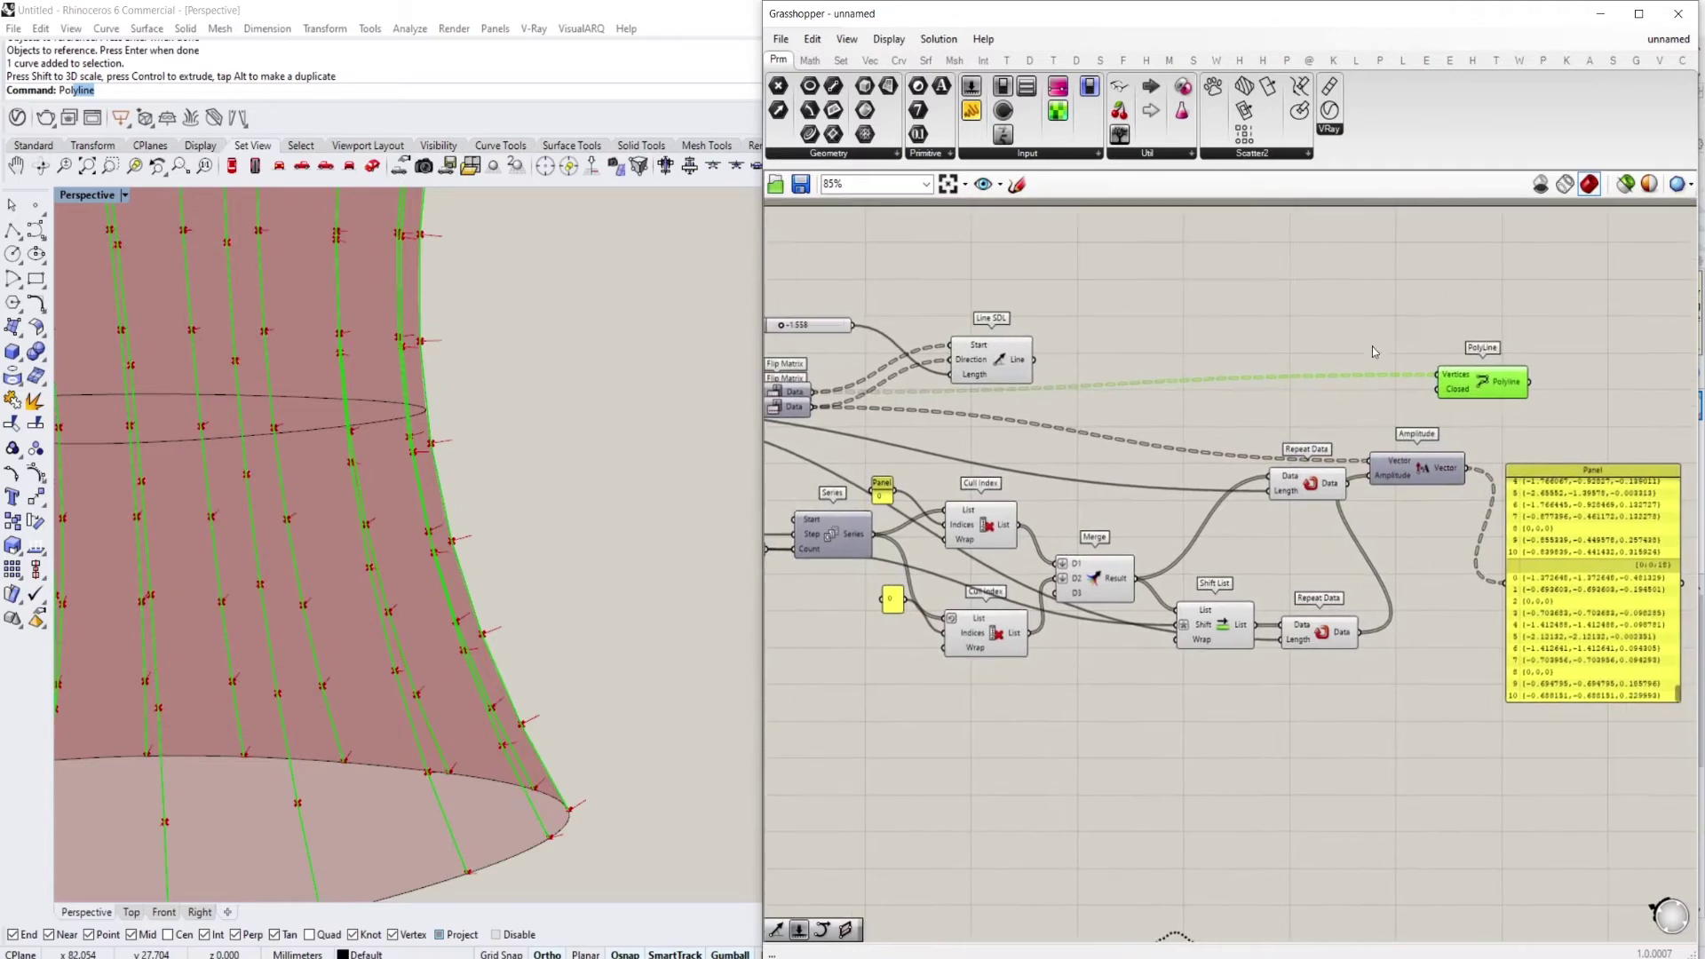
Add a Move component above PolyLine and connect the flipped points to its Geometry input
double_click(1374, 312)
type("move")
key("Return")
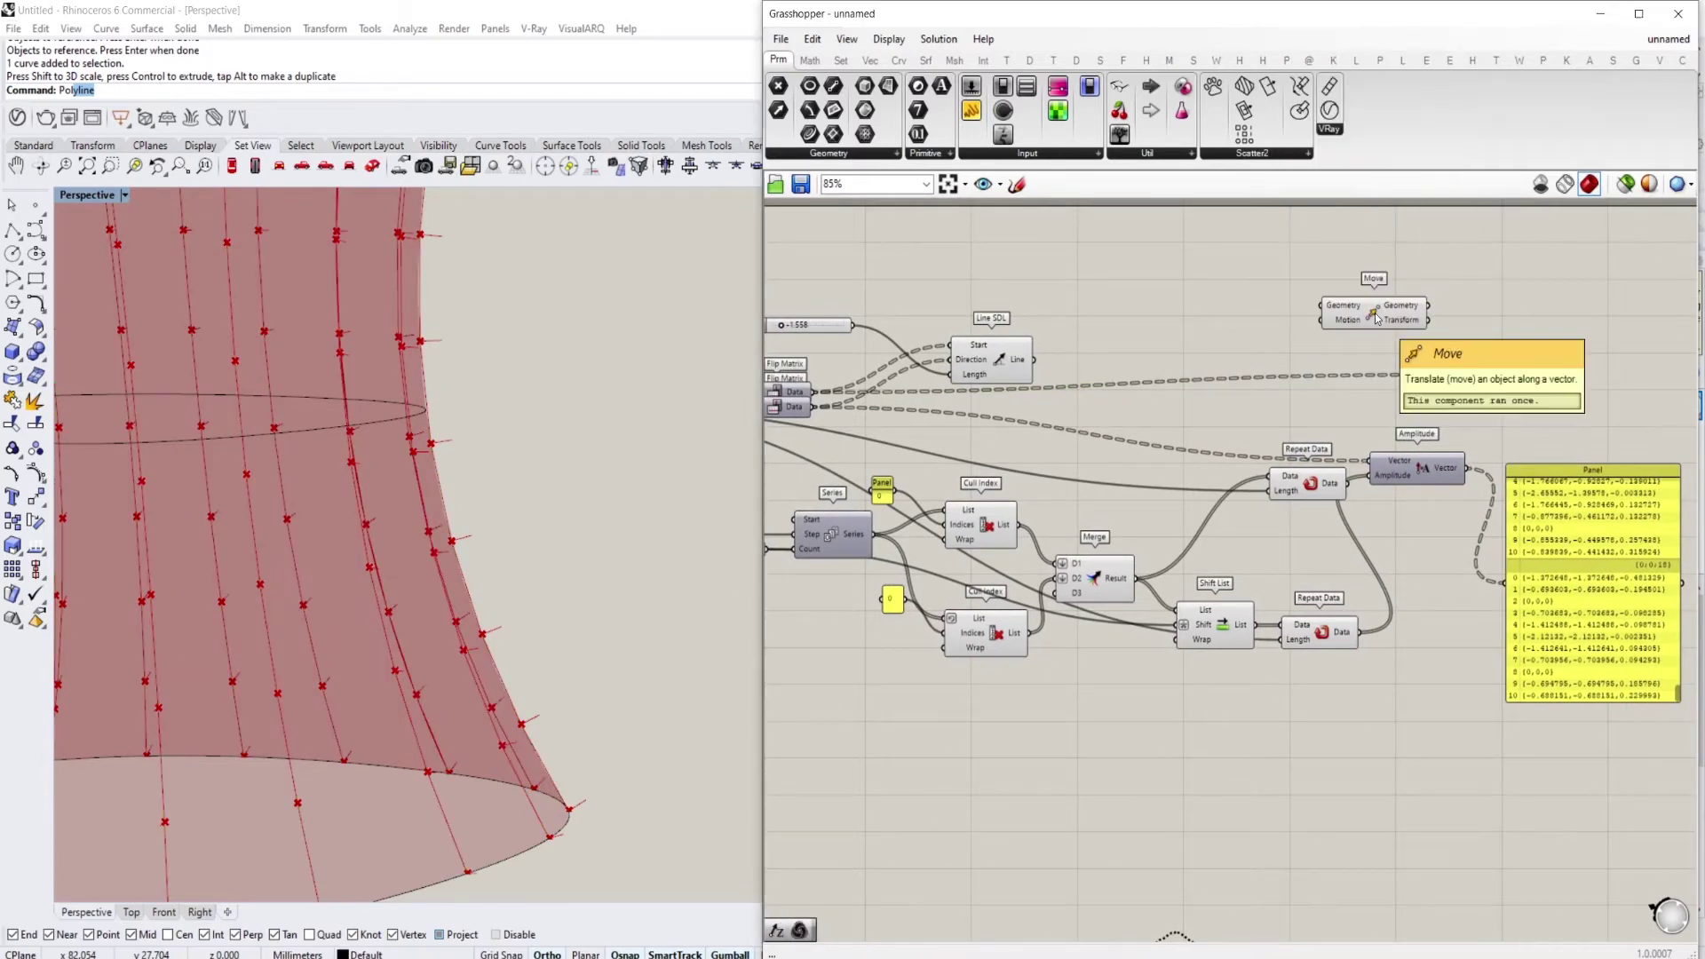
scroll(1321, 305, "down", 2)
left_click_drag(1320, 304, 946, 370)
Connect Amplitude's Vector output to Move's Motion input and inspect the moved points in Rhino
right_click_drag(1443, 407, 1343, 435)
scroll(1343, 435, "up", 2)
left_click_drag(1324, 460, 1177, 312)
scroll(377, 509, "down", 4)
scroll(610, 464, "up", 3)
right_click_drag(609, 464, 444, 523)
scroll(497, 435, "up", 5)
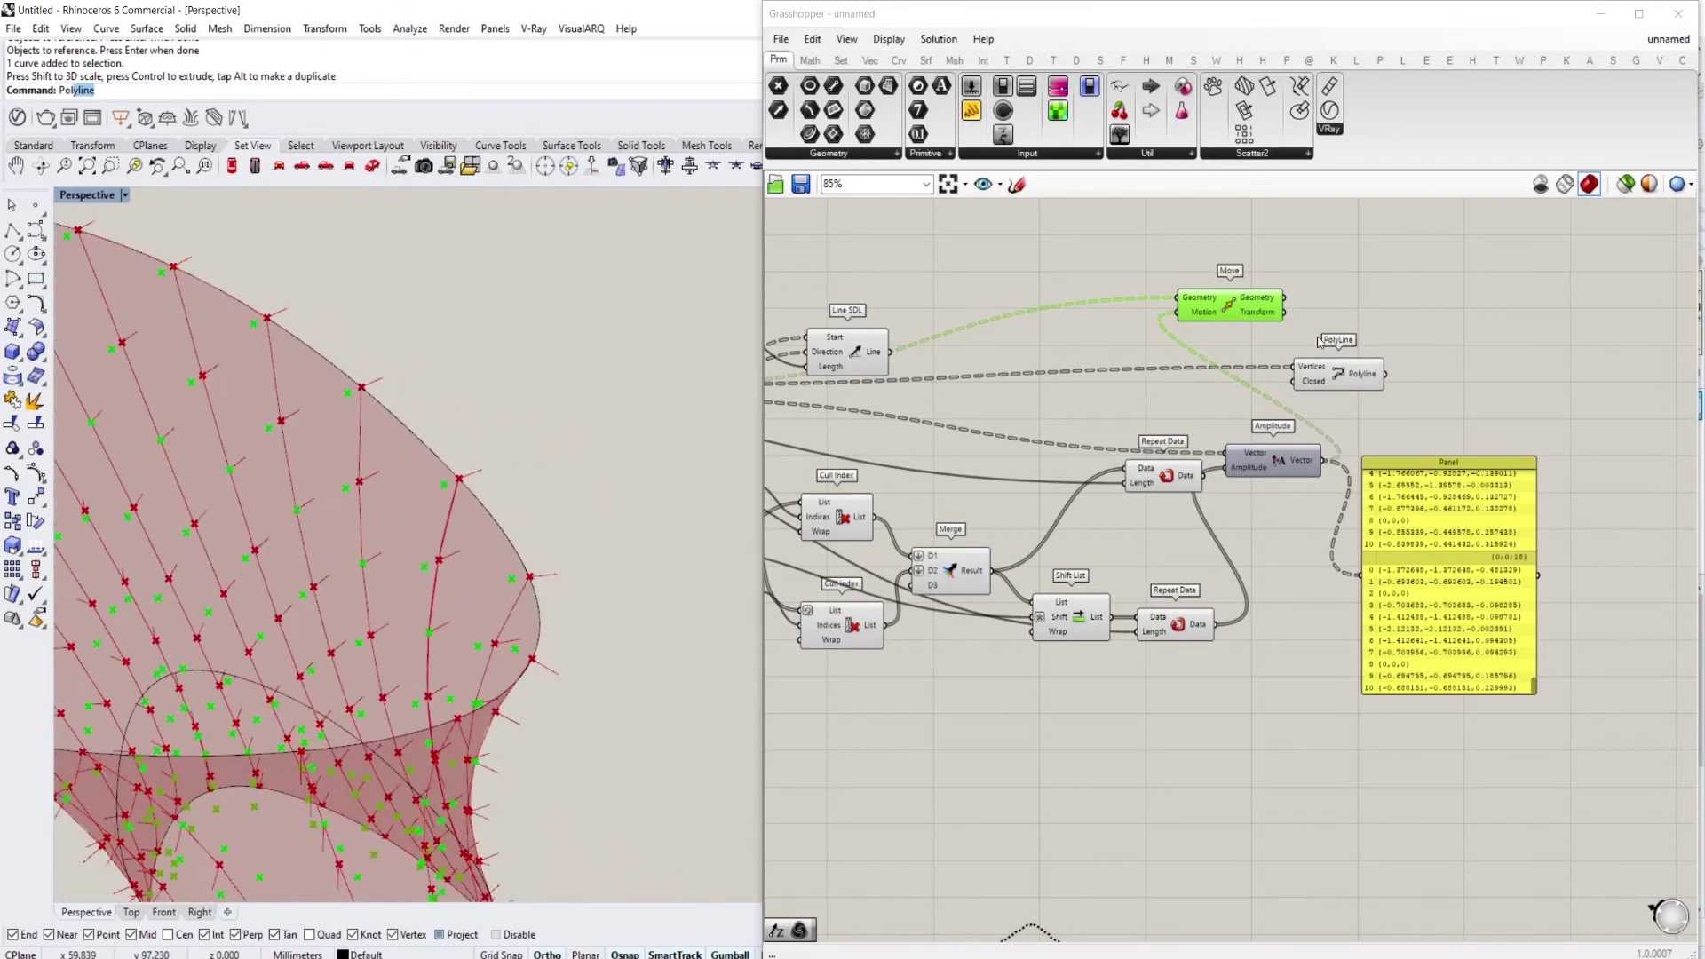
Add a Negative component below Amplitude
scroll(1281, 428, "up", 1)
double_click(1307, 561)
type("neg")
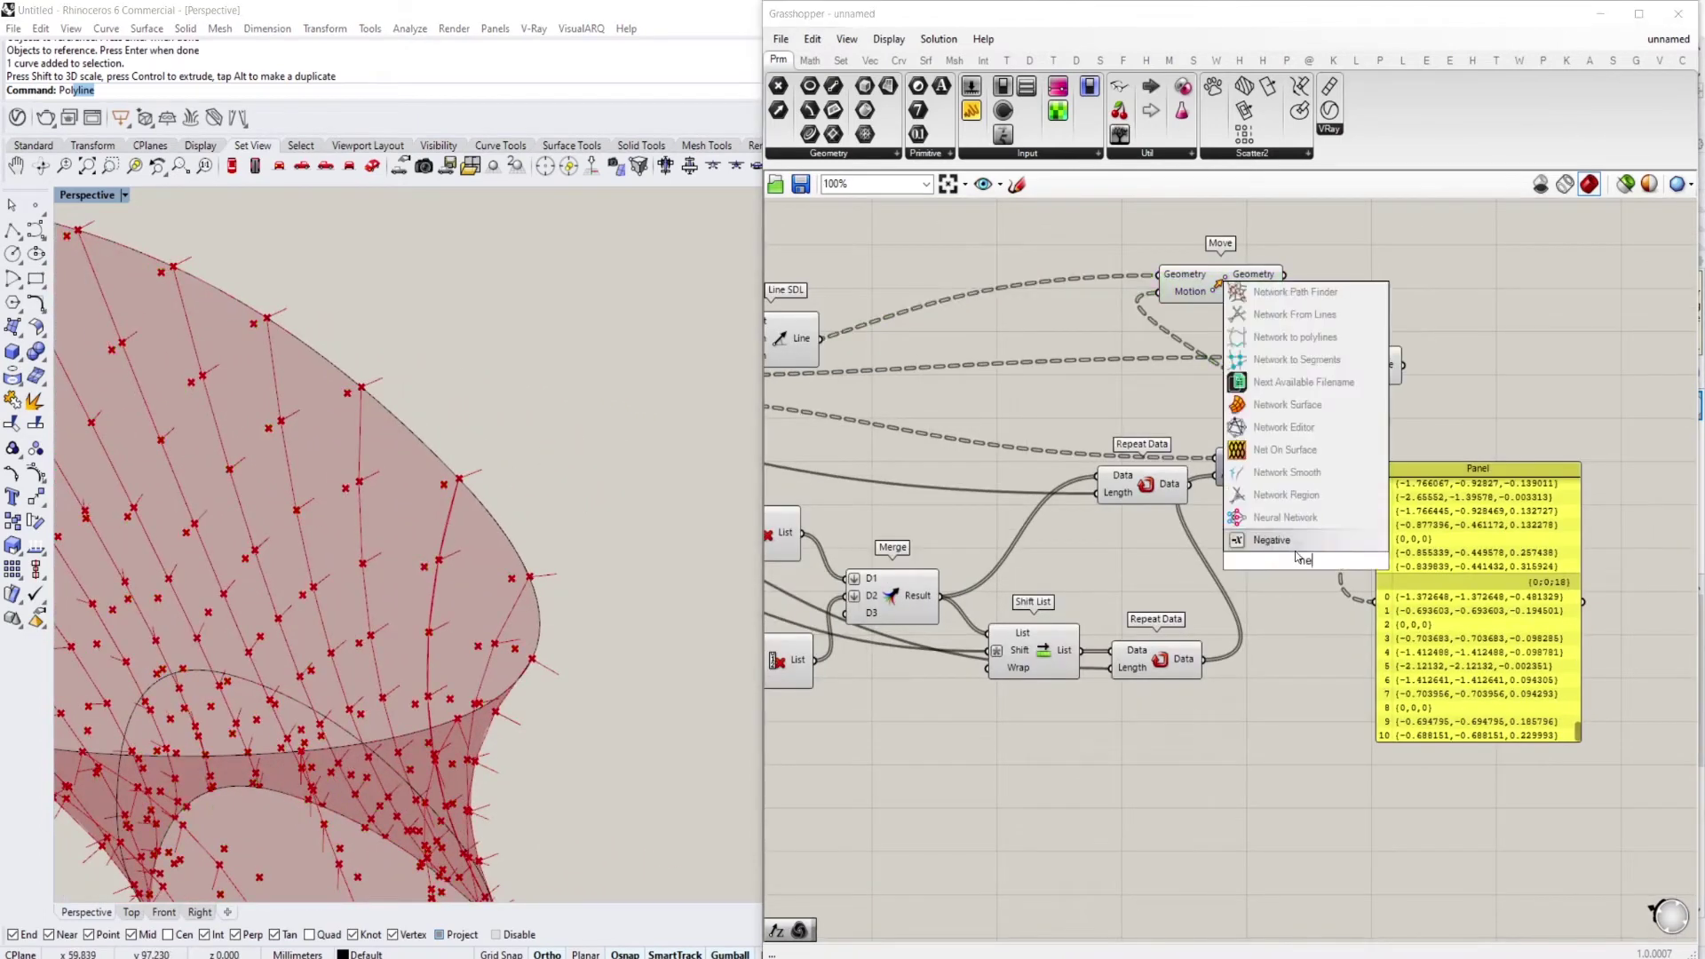
left_click(1289, 540)
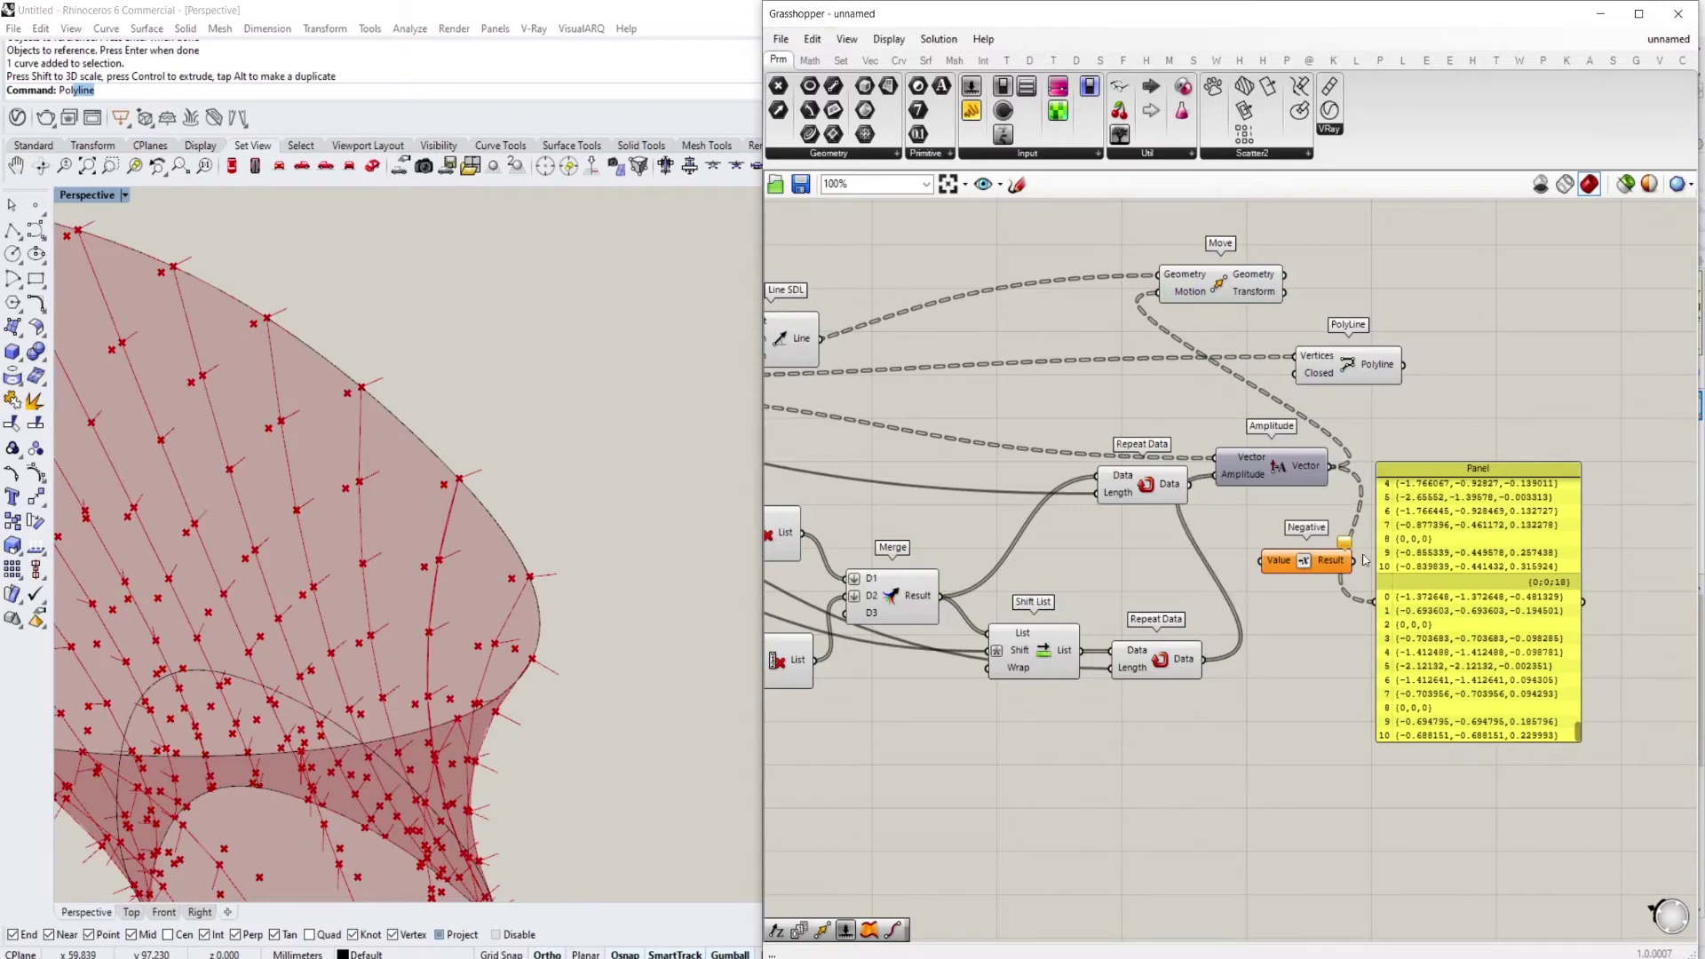
Apply the expression -x to the Amplitude component's Amplitude input and delete the unused Negative component
right_click(1241, 480)
mouse_move(1332, 646)
type("-x")
left_click(1484, 686)
left_click(1301, 559)
key("Delete")
Connect Move's Geometry output to PolyLine's Vertices input and inspect the offset polylines around the surface in Rhino
right_click_drag(503, 559, 596, 447)
left_click(1228, 300)
left_click_drag(1285, 276, 1373, 364)
mouse_move(539, 417)
right_mouse_down()
mouse_move(572, 466)
mouse_move(514, 409)
right_mouse_up()
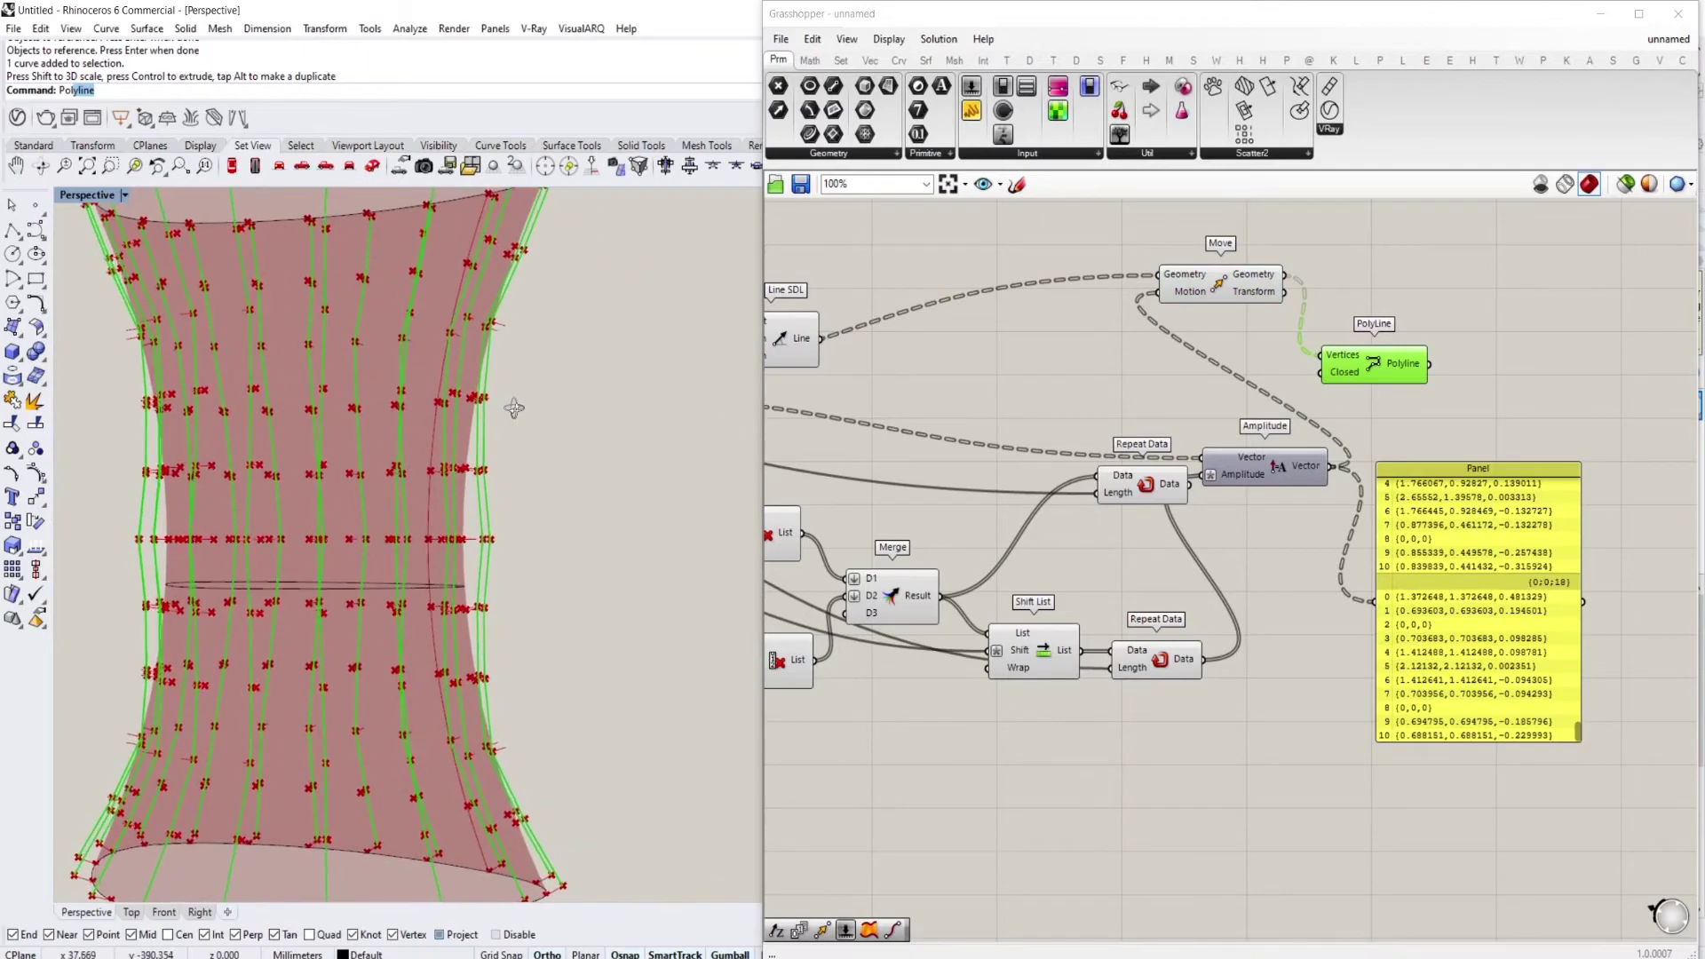
scroll(514, 408, "up", 5)
right_click_drag(586, 483, 561, 494)
right_click_drag(560, 504, 749, 504)
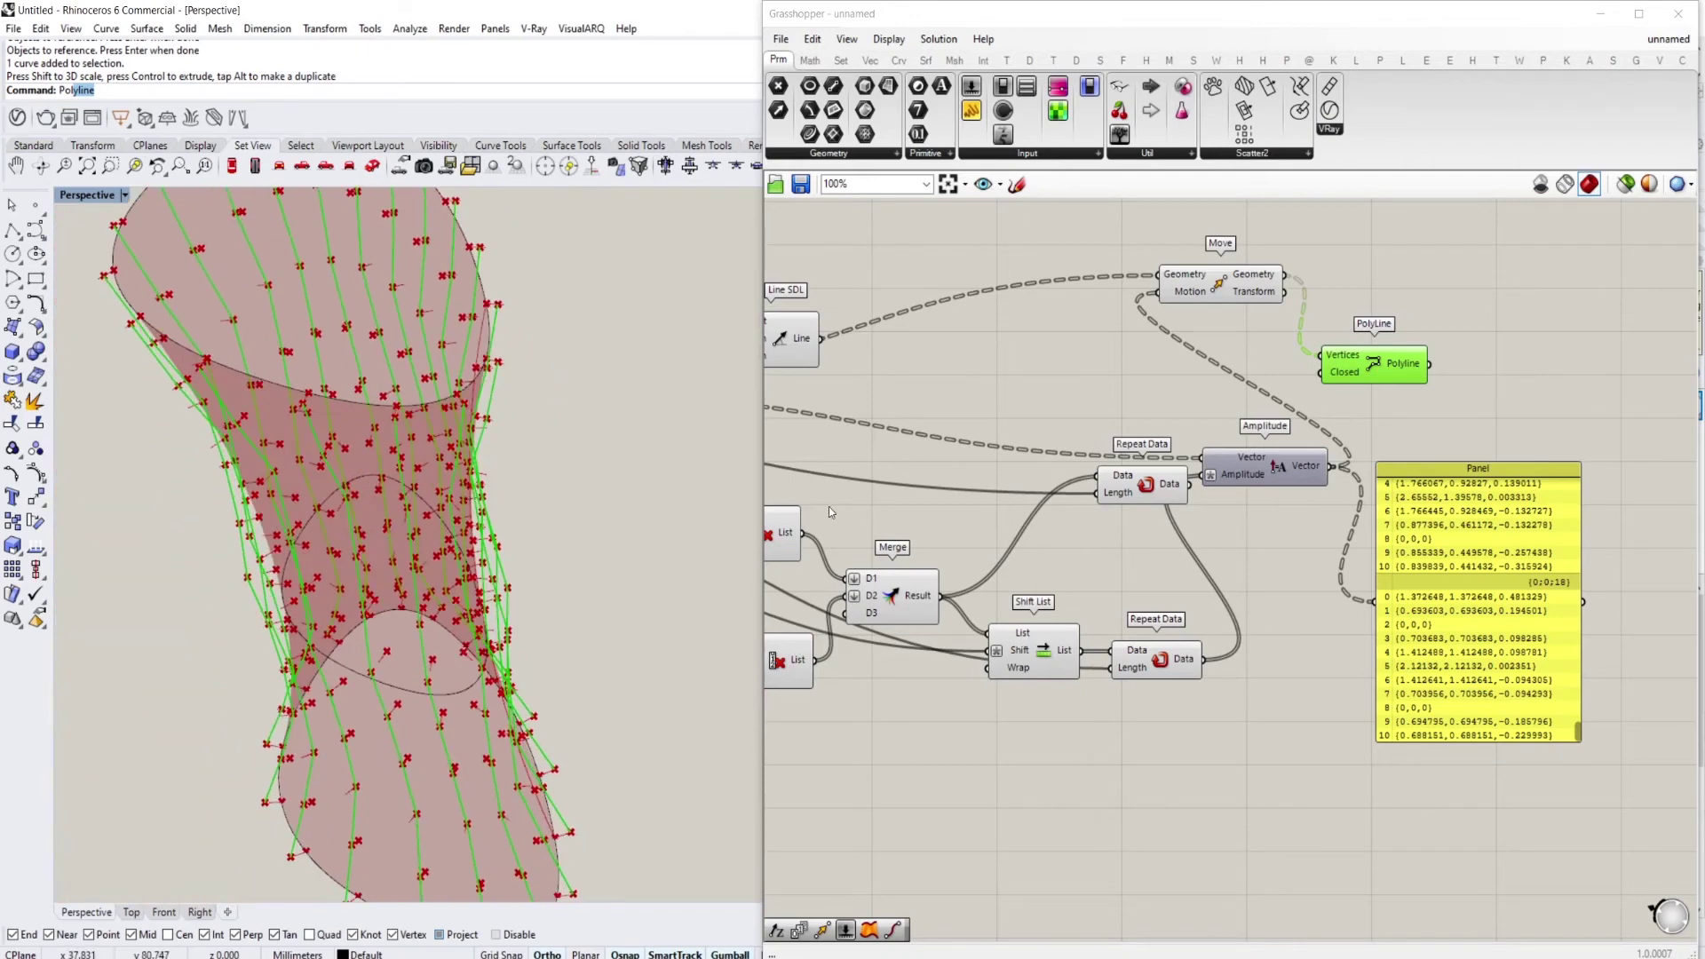
scroll(532, 411, "up", 4)
right_click_drag(533, 411, 584, 391)
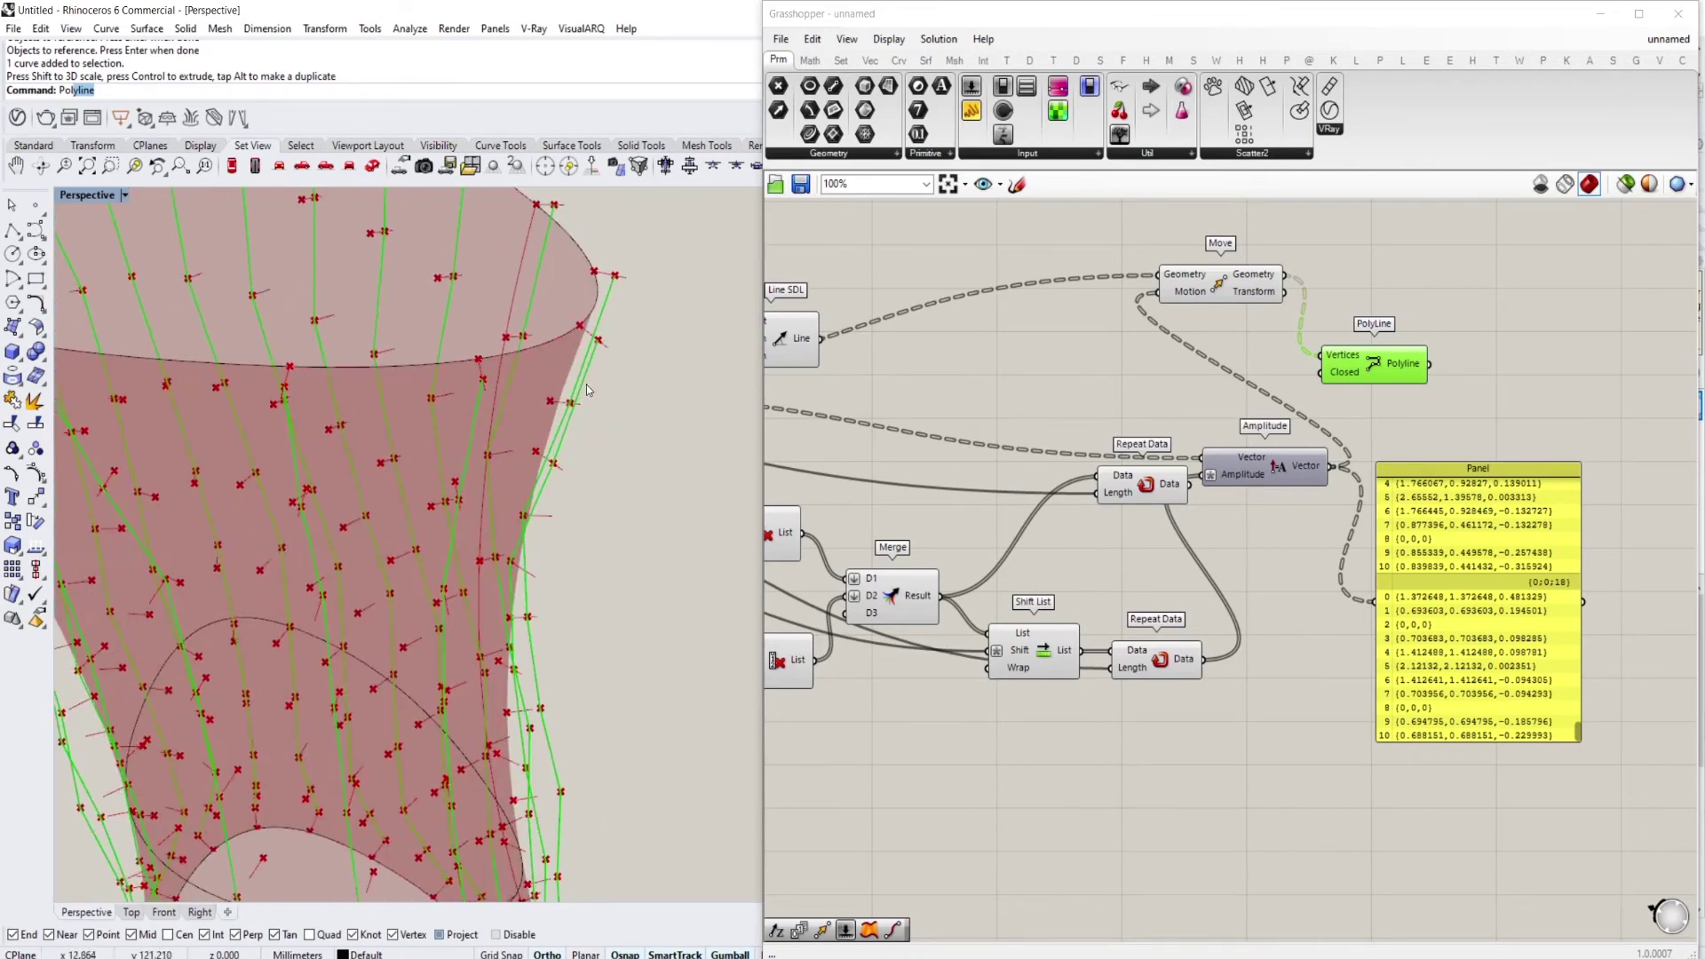
Move Amplitude farther from the two Repeat Data components to free space between them
right_click_drag(1421, 510, 1334, 504)
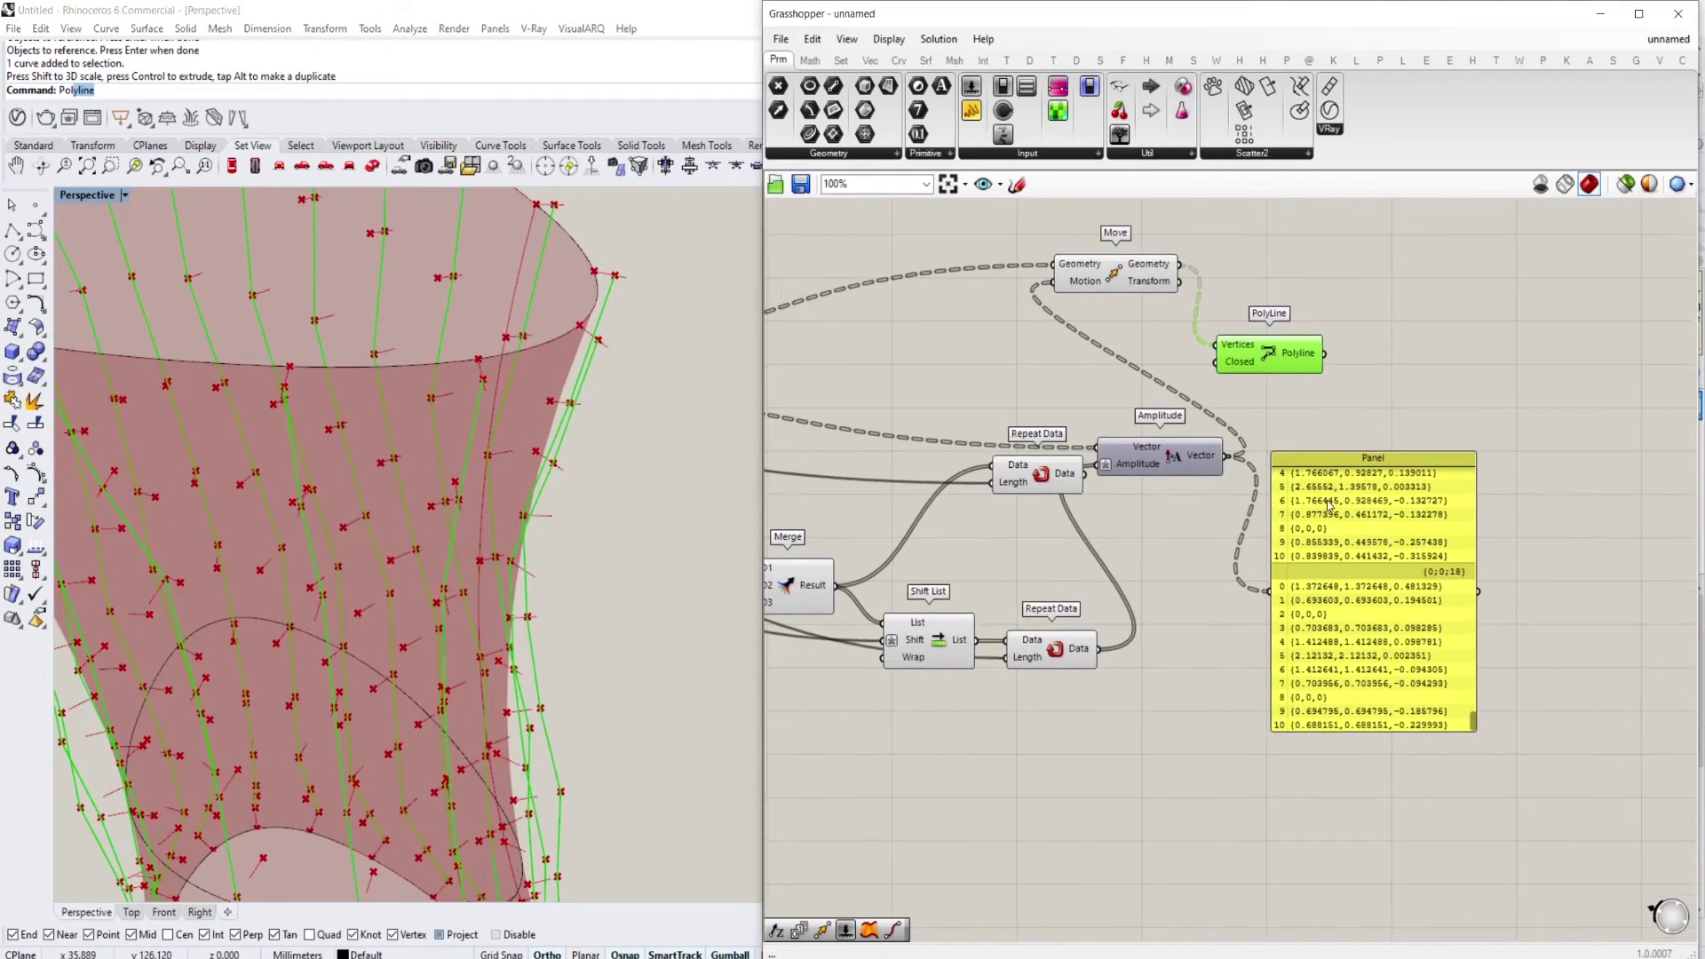
right_click_drag(1198, 481, 1271, 444)
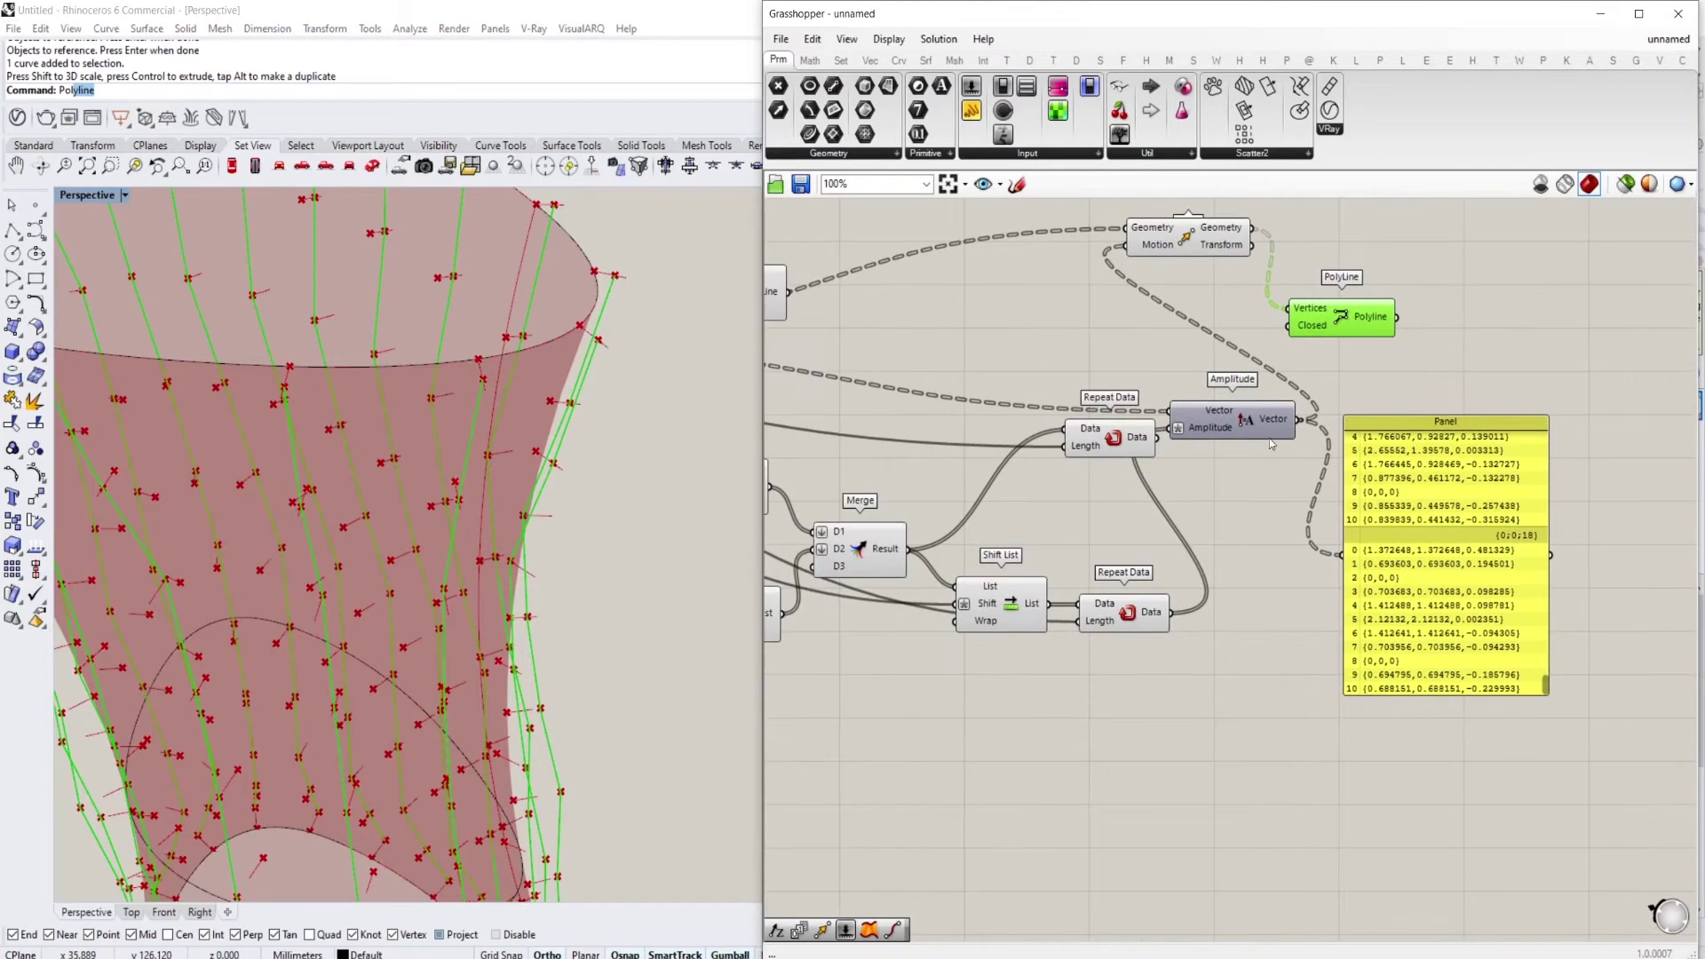
left_click_drag(1103, 451, 1098, 451)
left_click_drag(1246, 419, 1449, 420)
Add an Entwine component in the free space between the Repeat Data components and Amplitude
double_click(1208, 520)
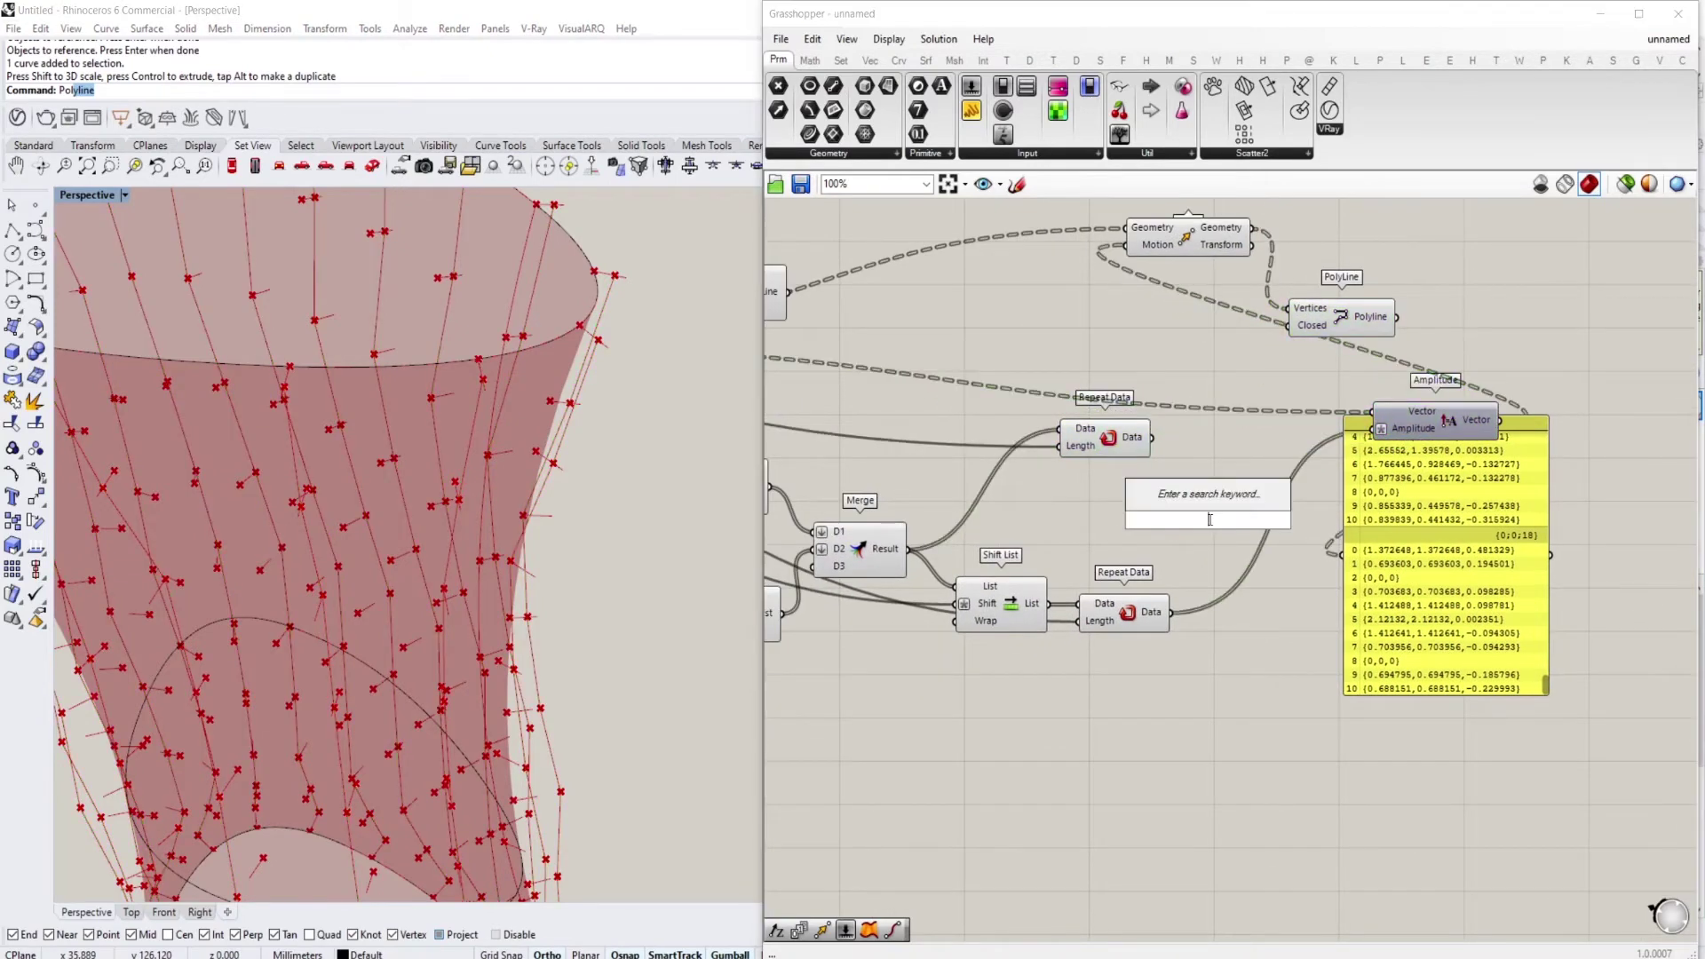
left_click(855, 62)
left_click(1160, 158)
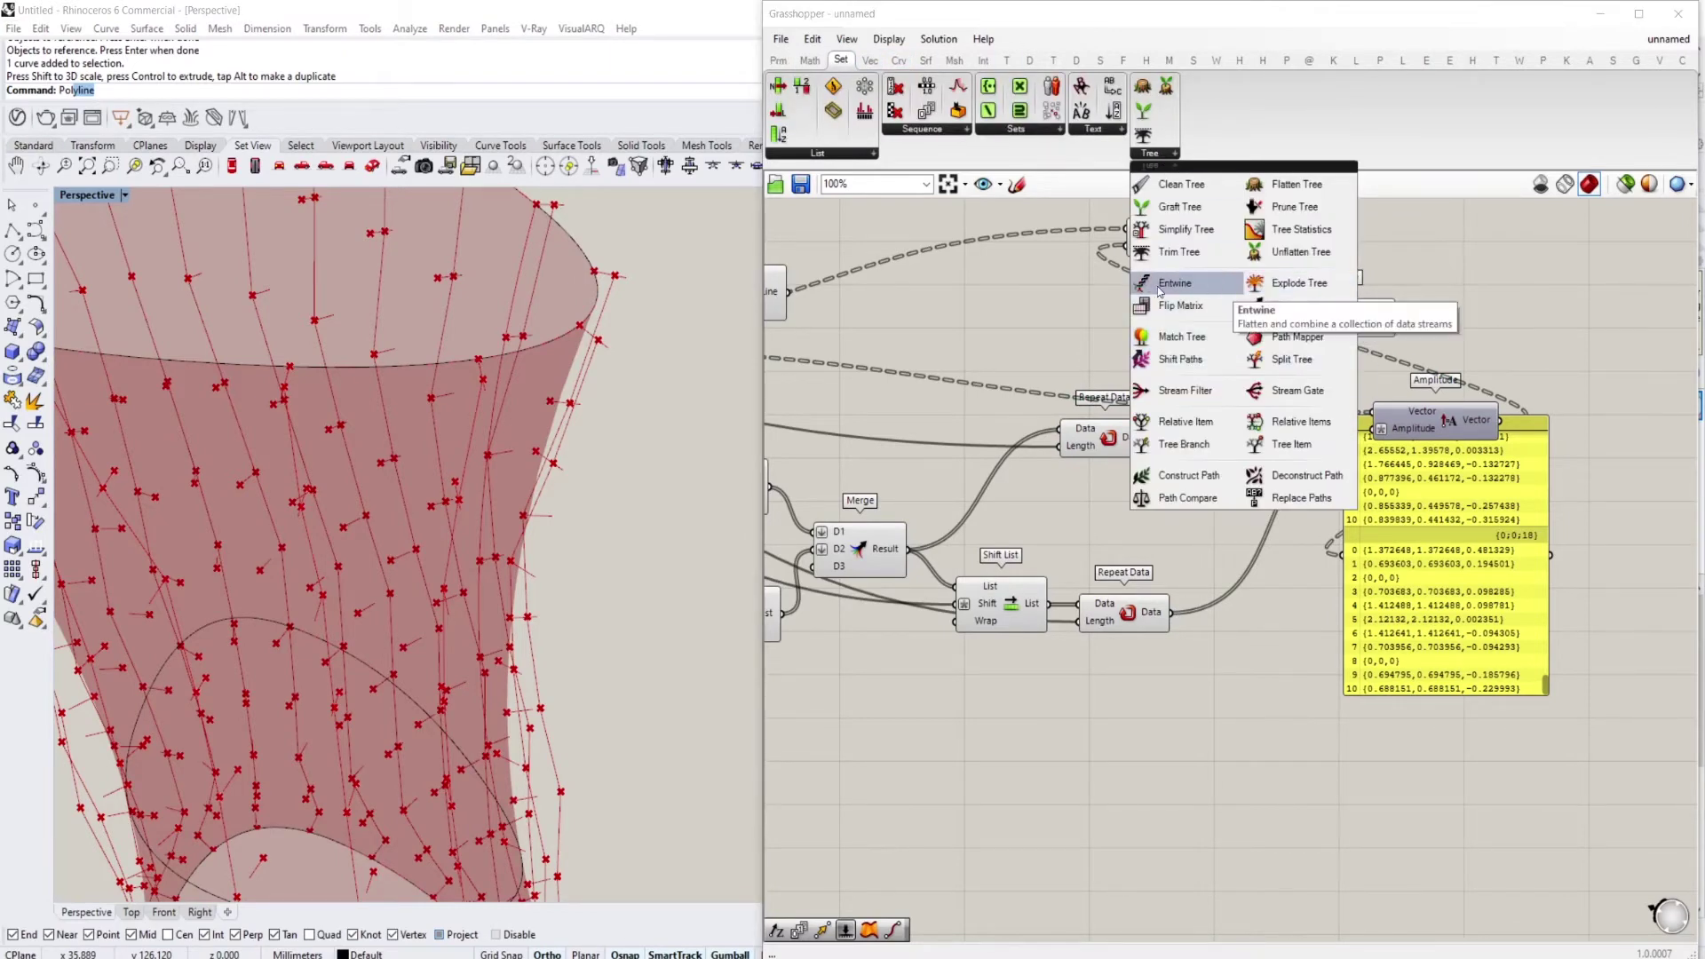
left_click_drag(1159, 284, 1241, 497)
scroll(1234, 500, "up", 3)
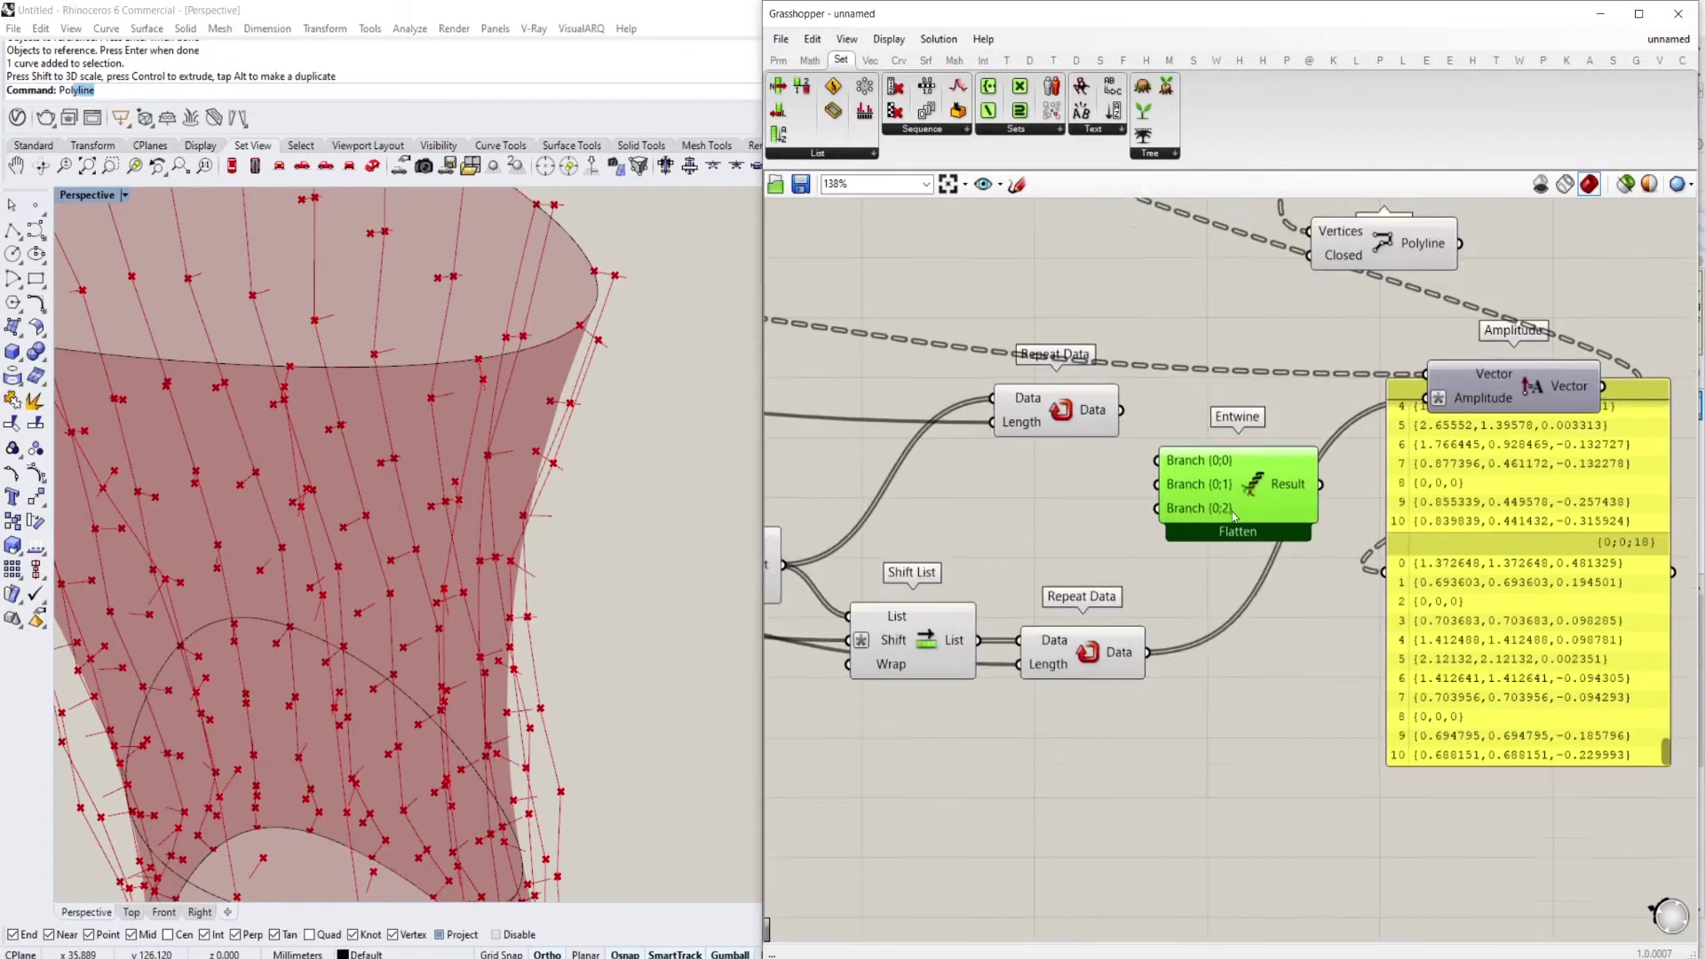
scroll(1110, 416, "up", 4)
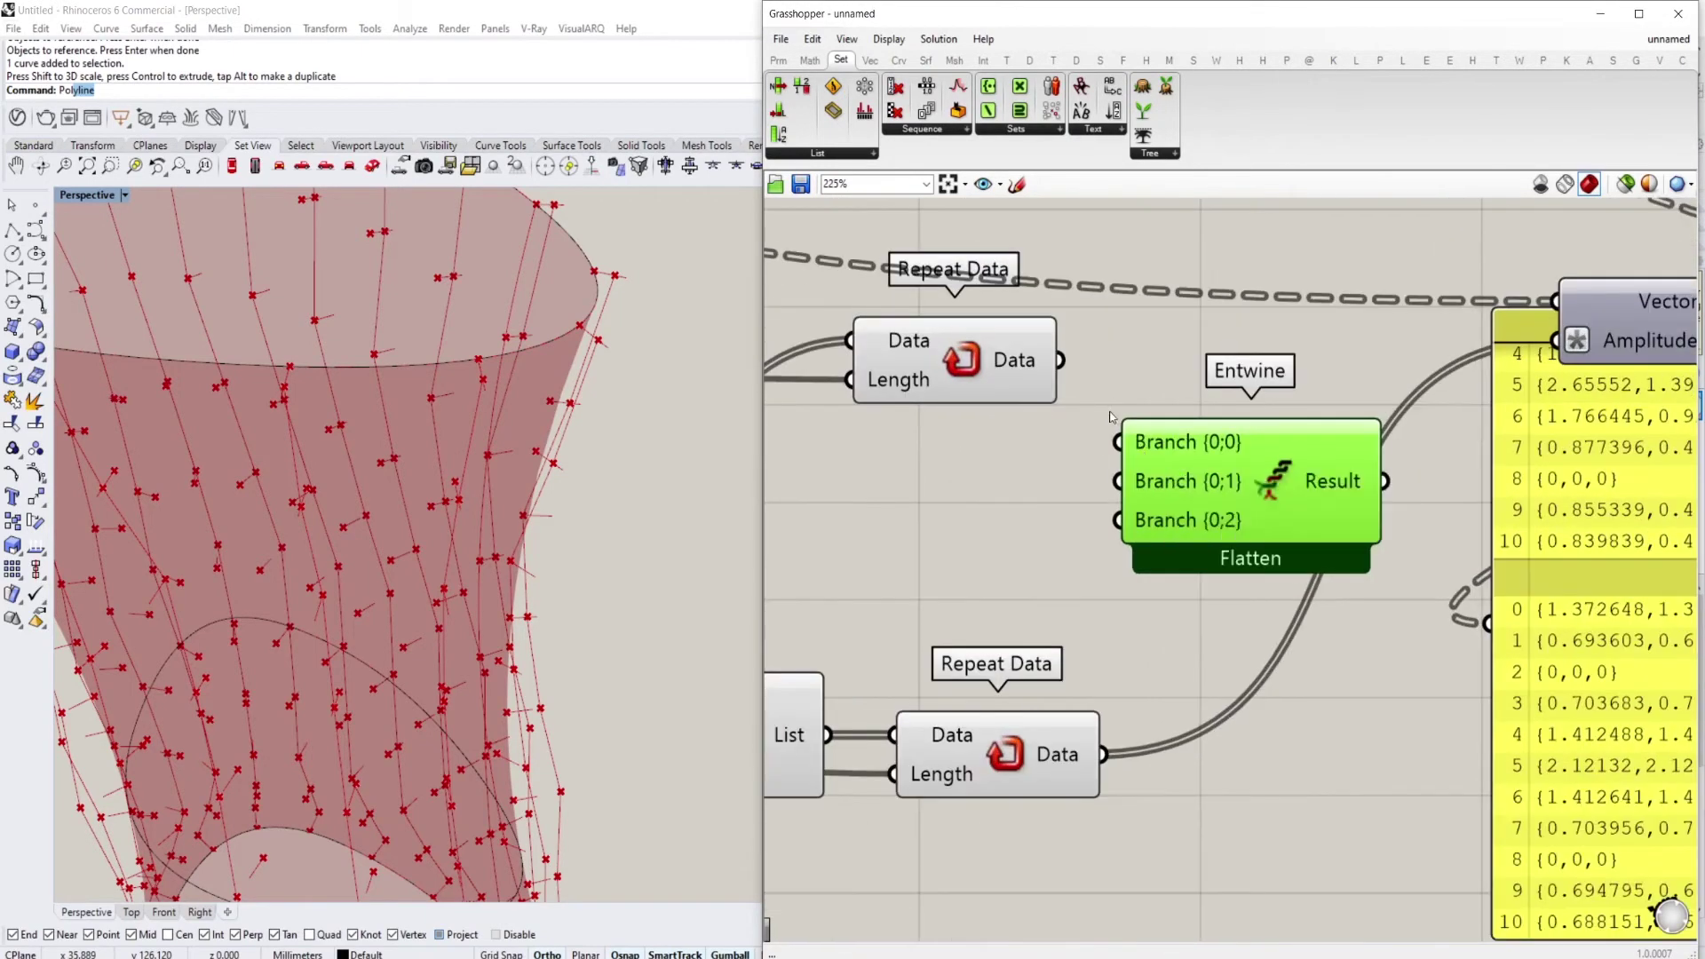
scroll(1213, 507, "down", 1)
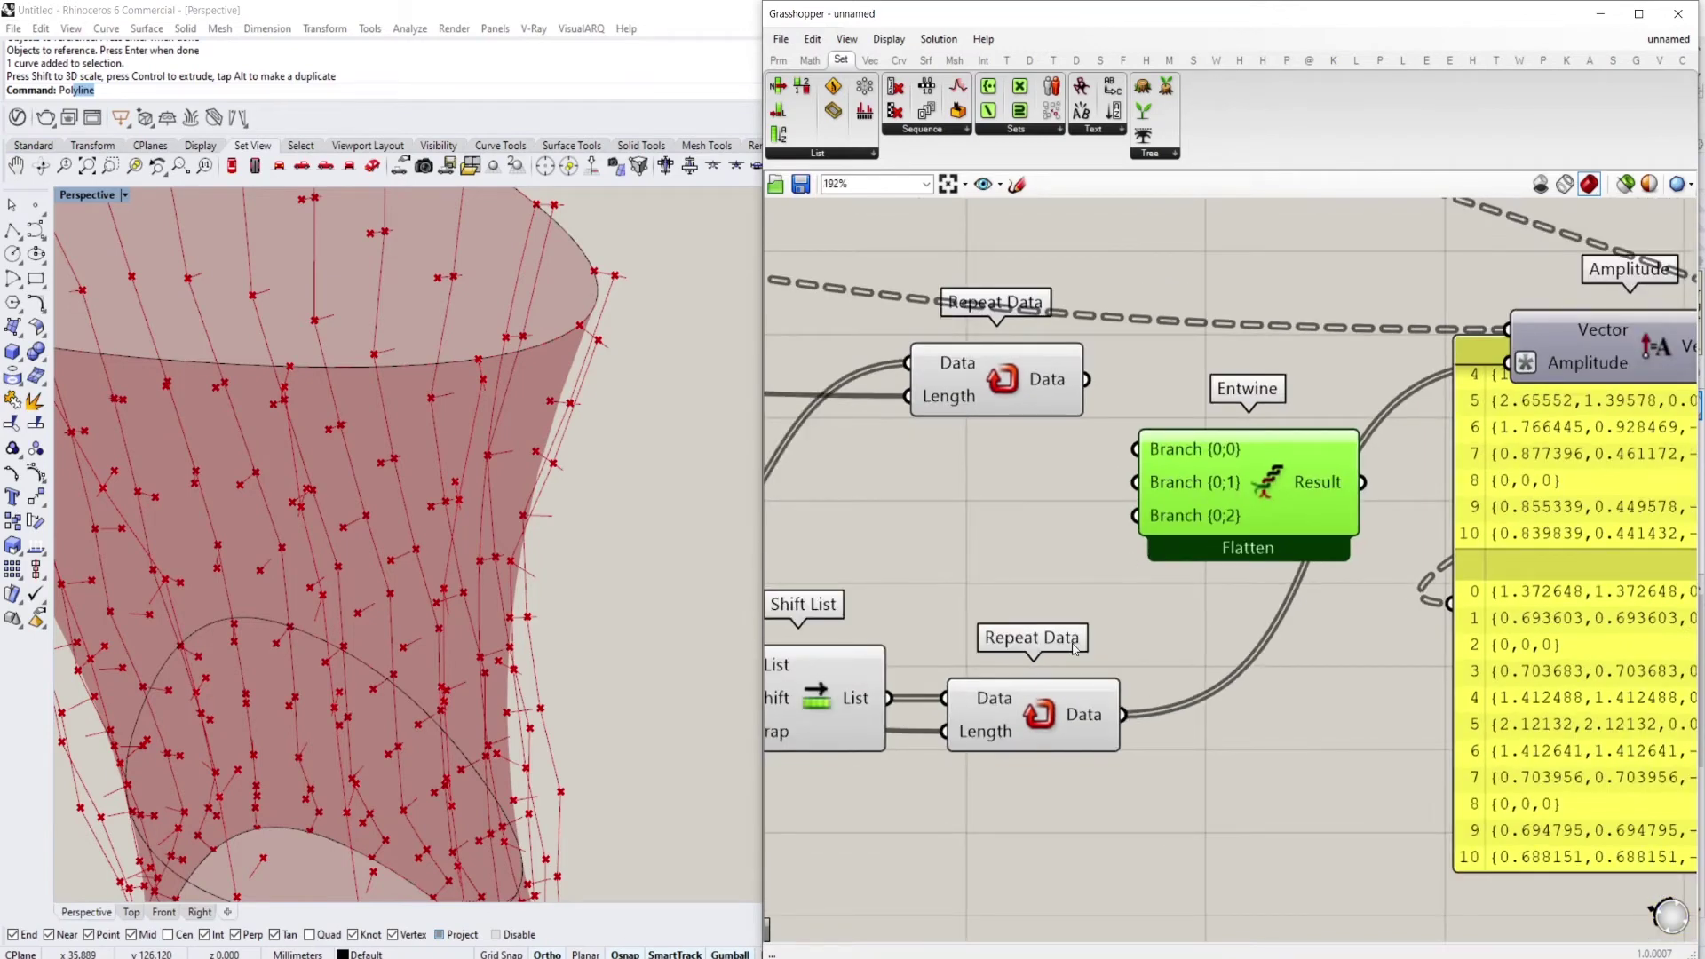
Connect the upper and lower Repeat Data outputs to Entwine's {0;0} and {0;1} branches, and remove its third branch
left_click(1008, 379)
left_click_drag(1085, 379, 1122, 714)
scroll(1288, 478, "up", 6)
left_click(1191, 577)
scroll(1354, 555, "down", 4)
right_click_drag(1354, 555, 949, 425)
scroll(1008, 480, "up", 5)
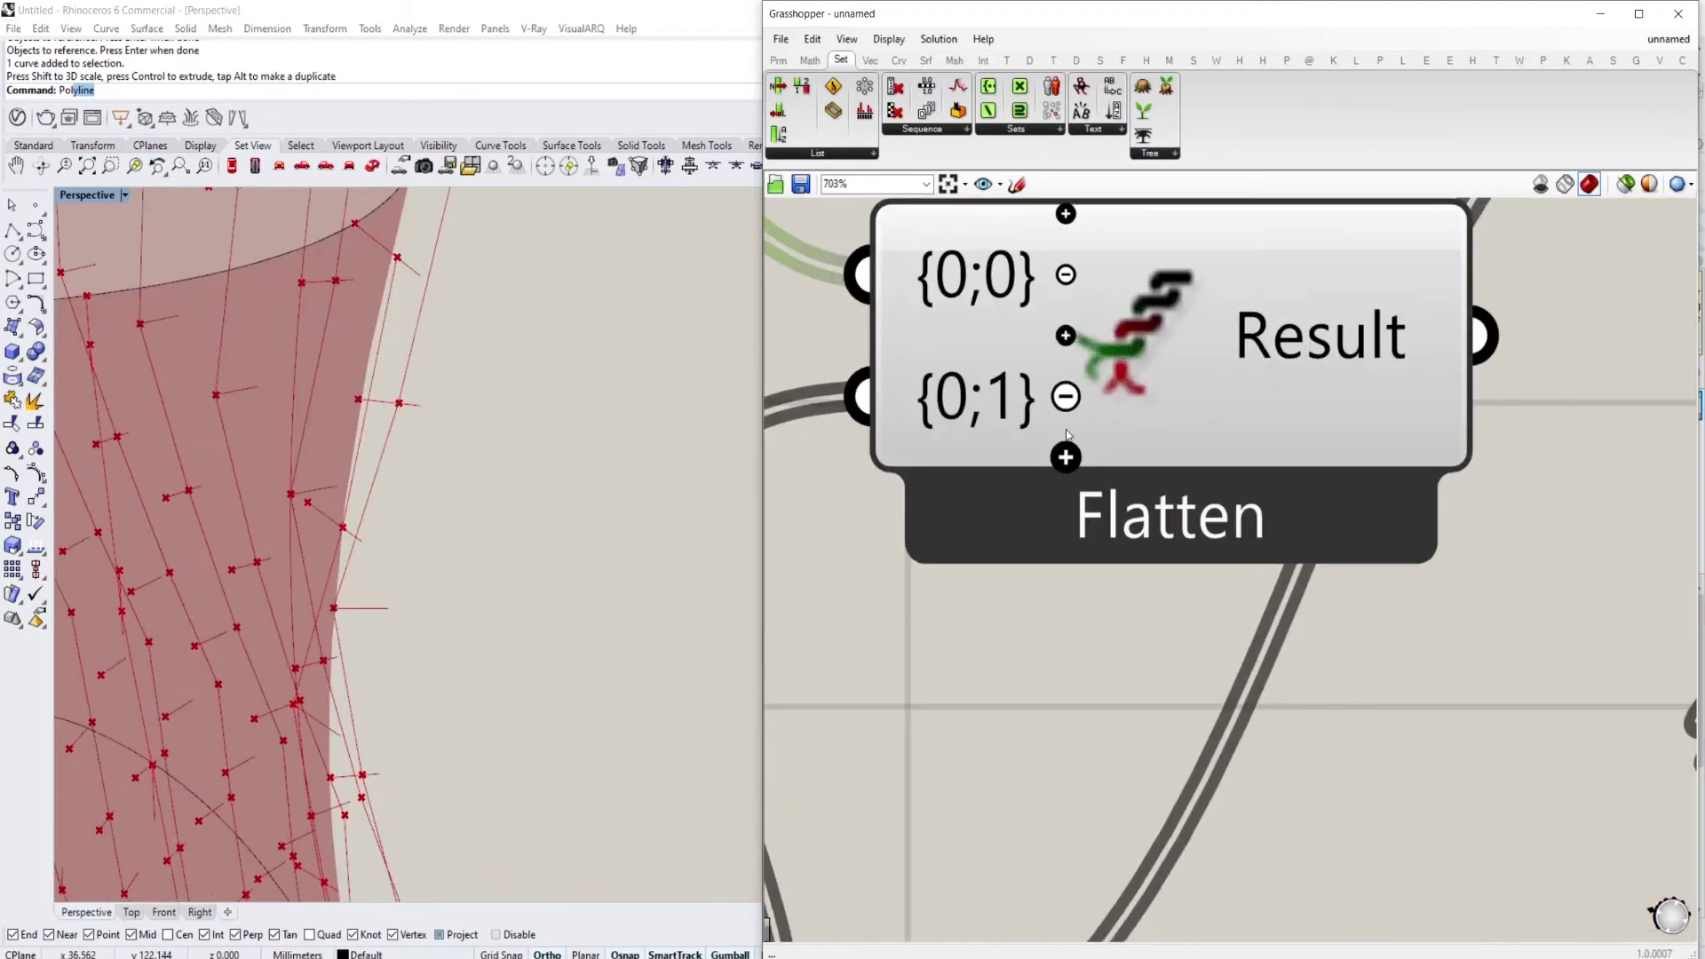
Connect Entwine's Result to the Panel and enlarge the Panel to show both branches completely
scroll(1190, 561, "down", 4)
right_click_drag(1275, 510, 1248, 524)
left_click_drag(1312, 452, 1354, 497)
scroll(1355, 499, "down", 4)
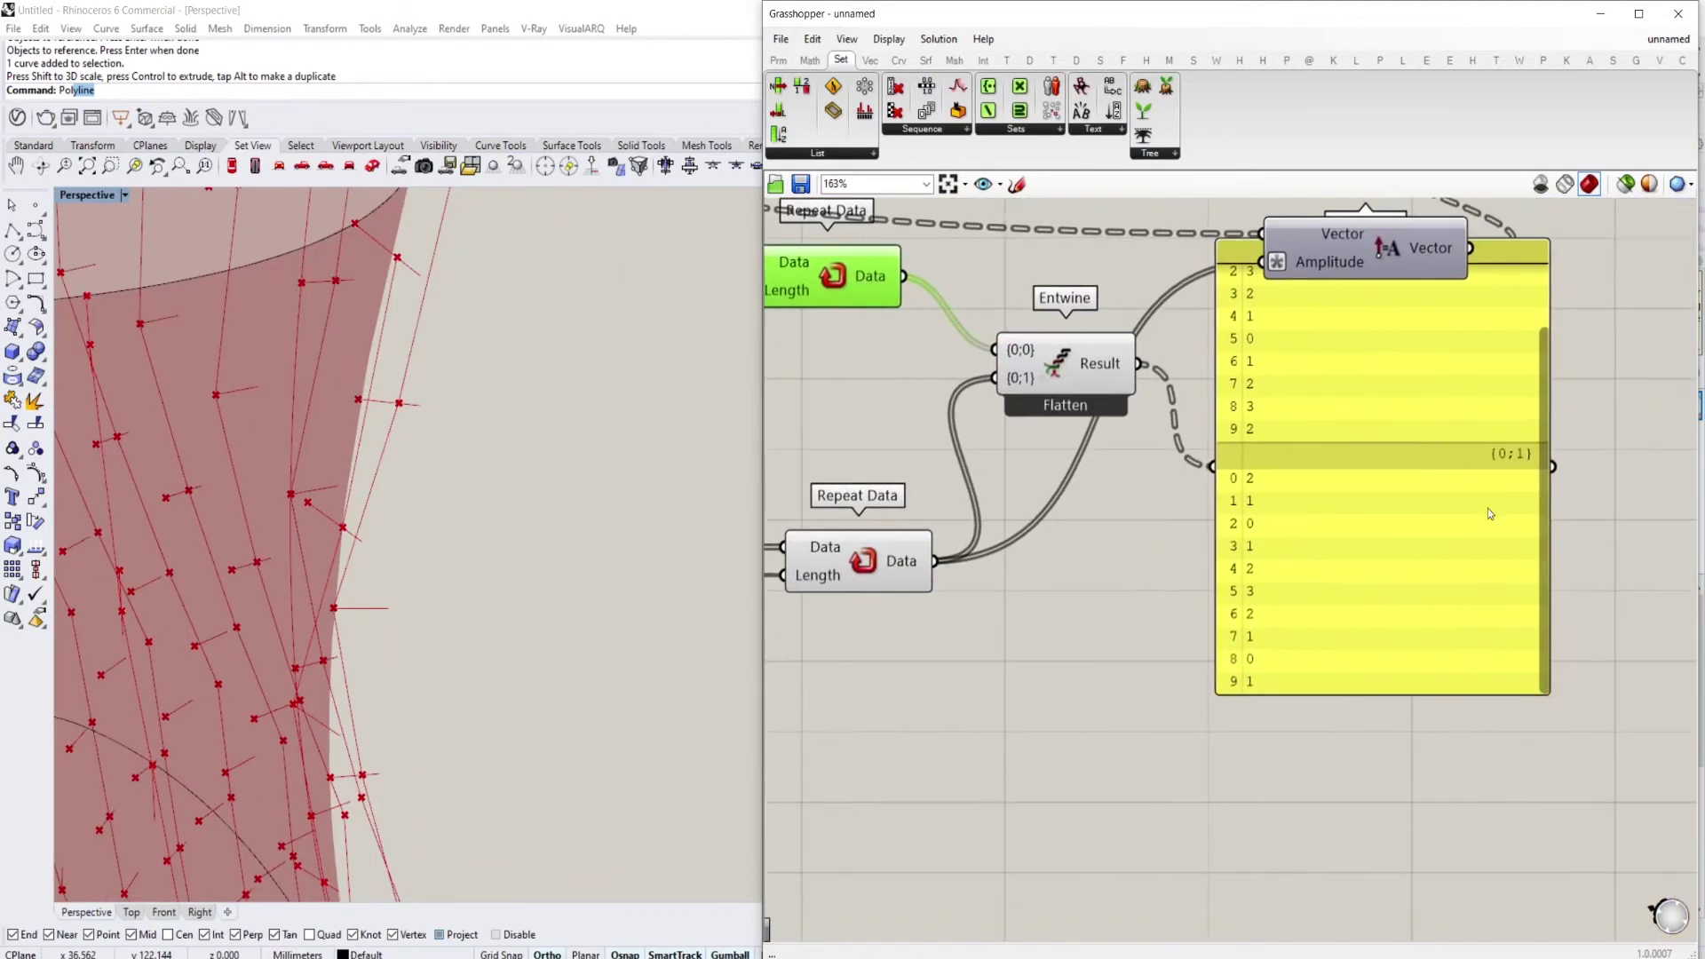
left_click(1459, 653)
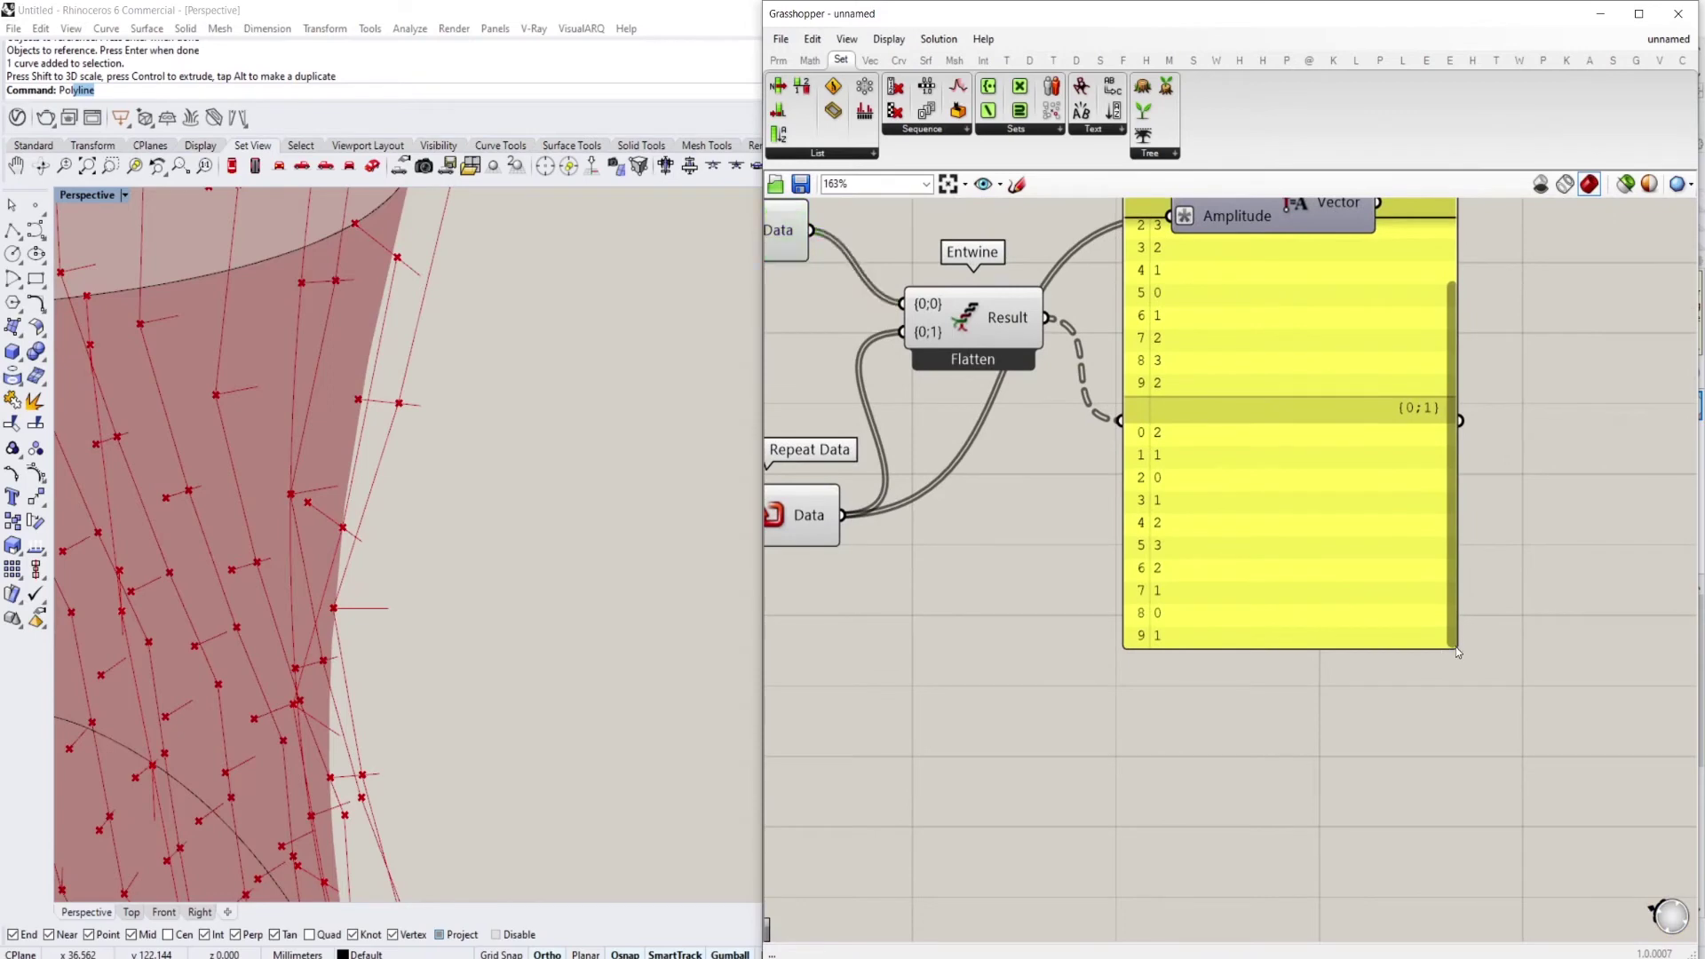
left_click_drag(1459, 654, 1623, 783)
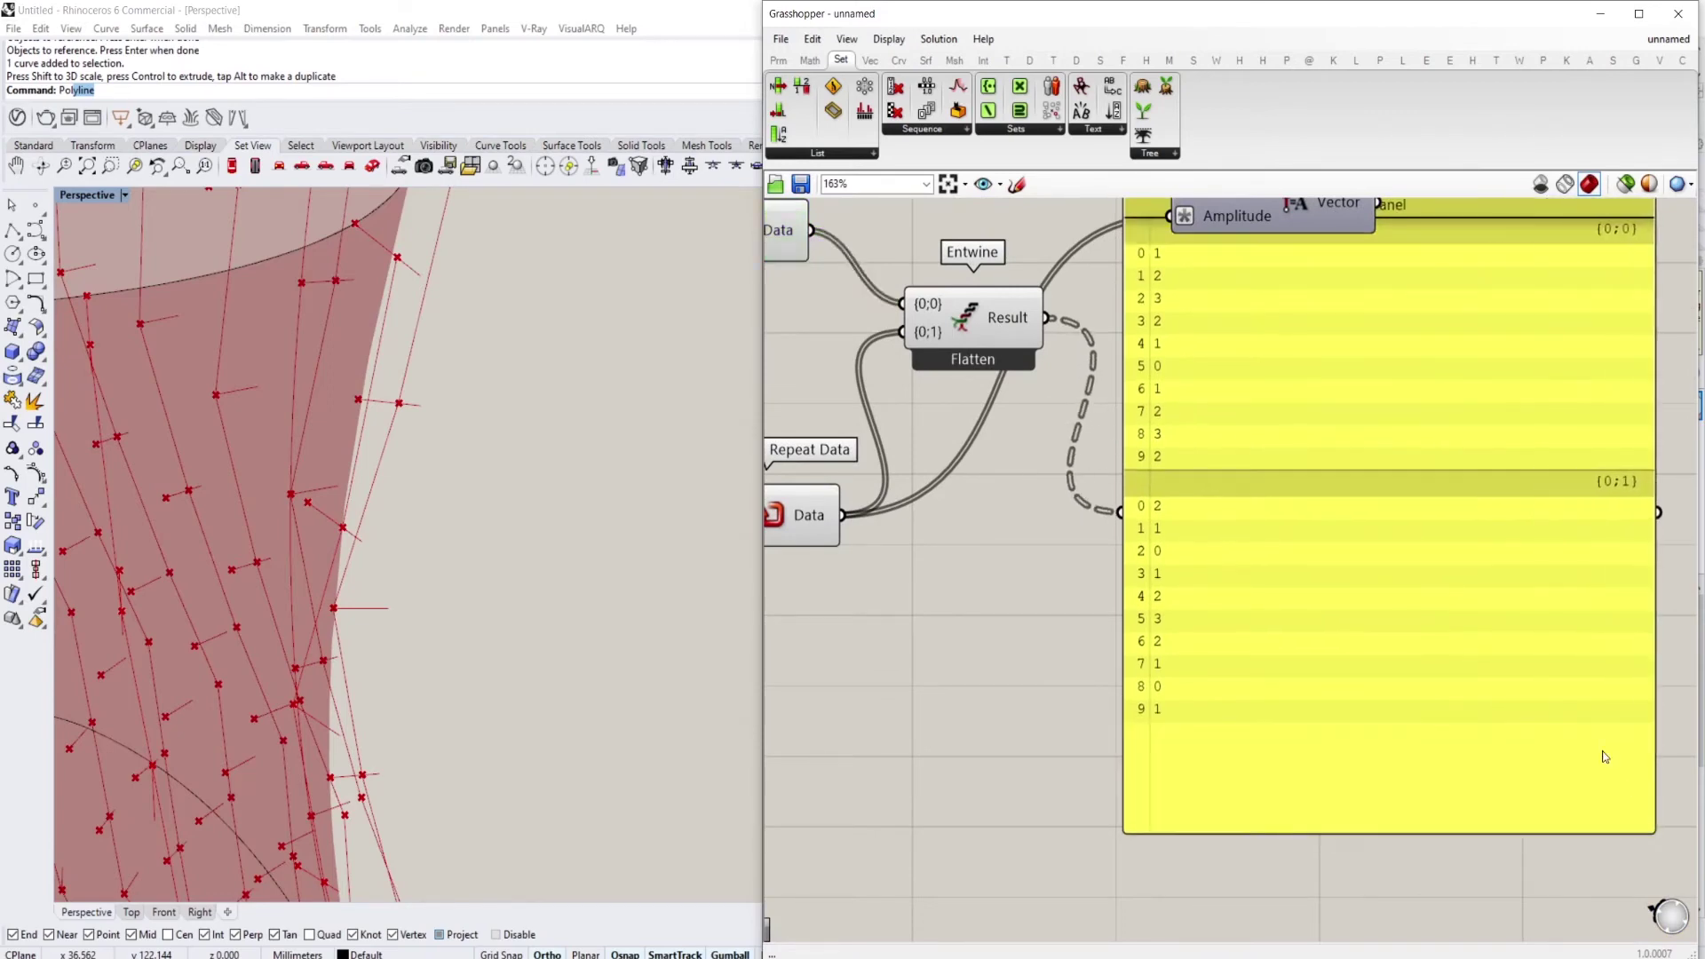
Compare the two branches in the Panel, and move the Panel and Entwine clear of Amplitude
scroll(1362, 600, "down", 2)
scroll(1259, 498, "up", 2)
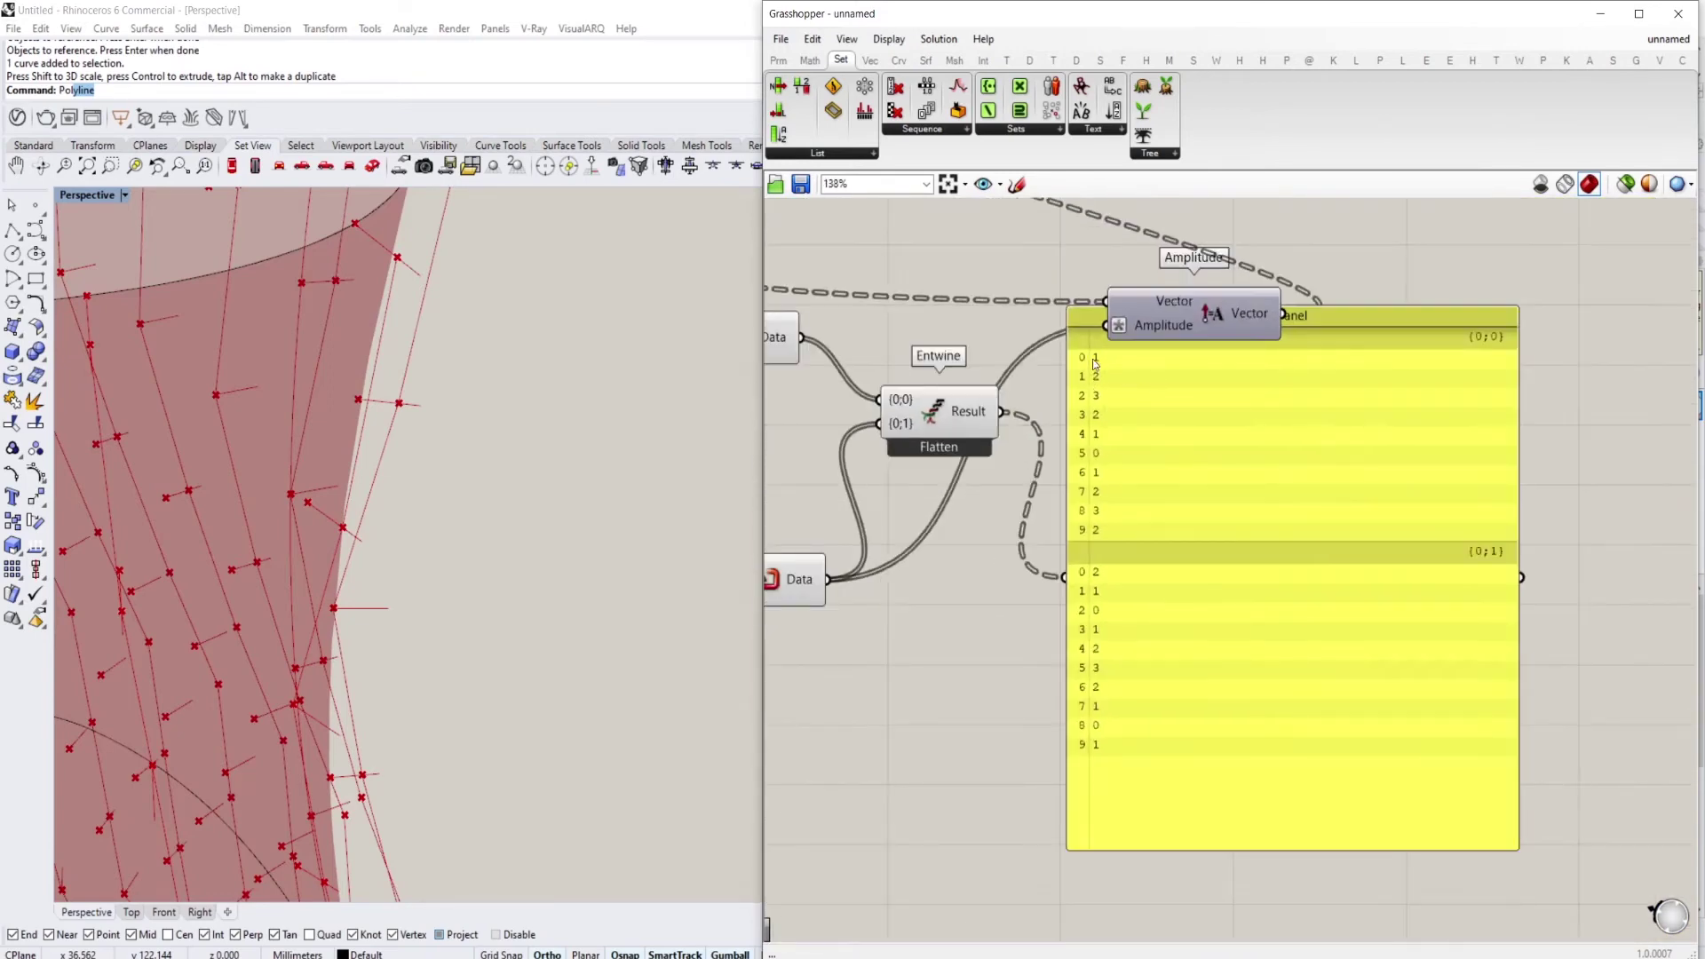
right_click_drag(1123, 489, 1138, 492)
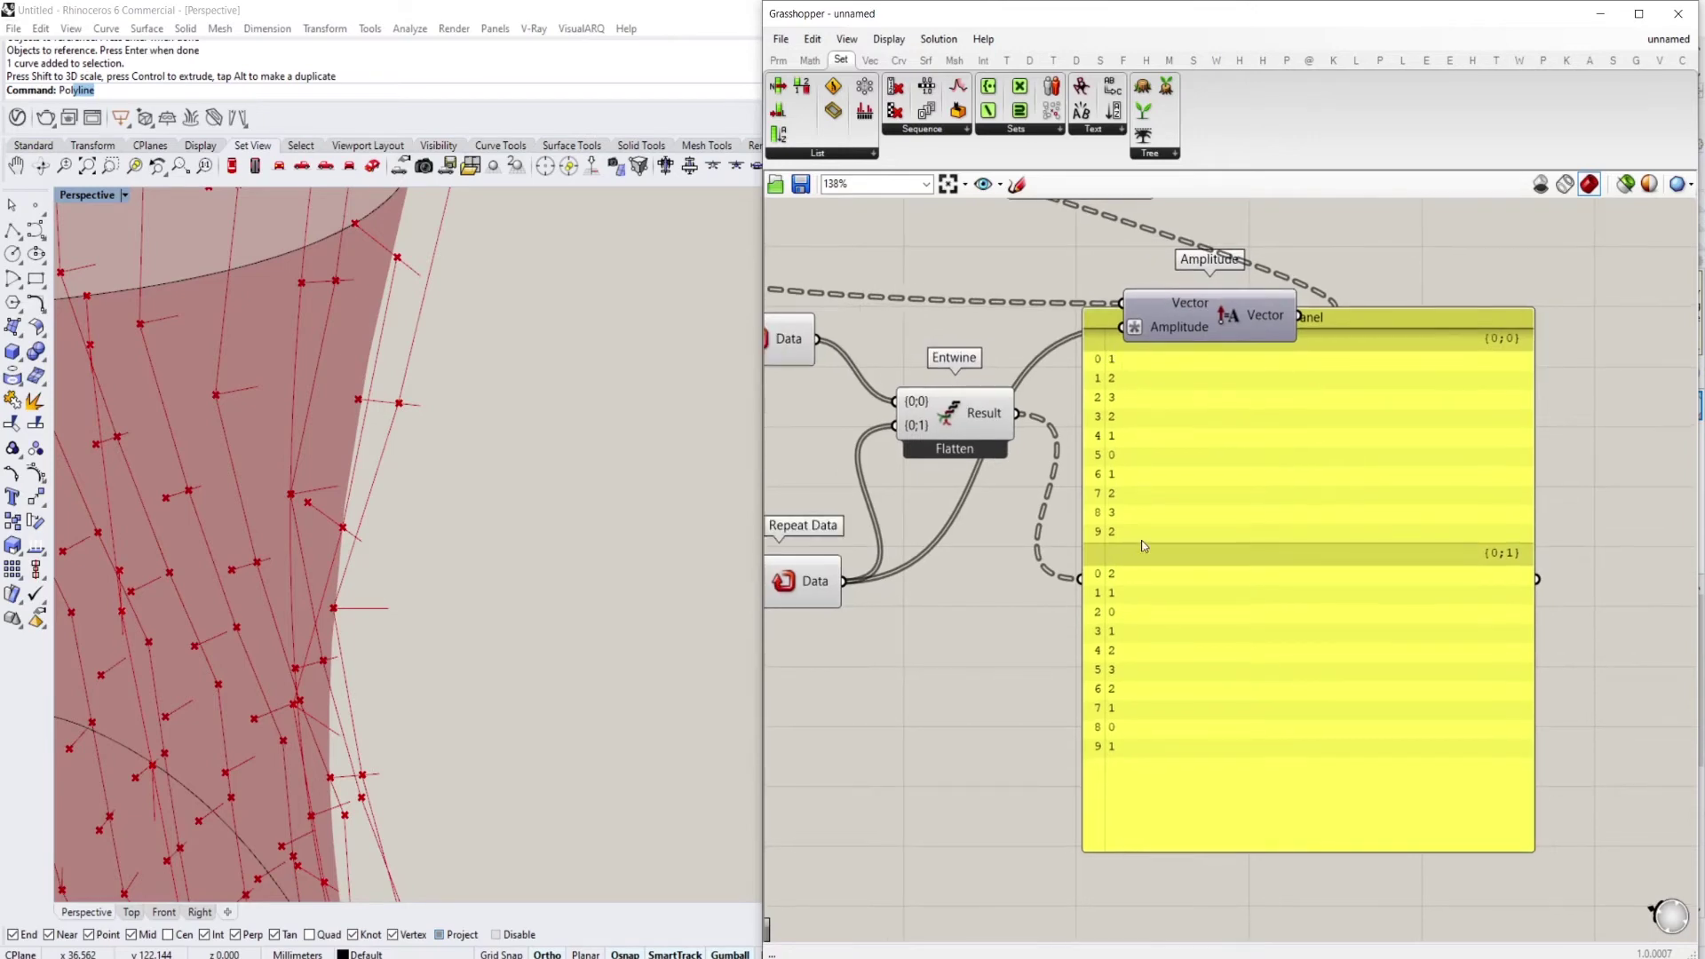
left_click_drag(1113, 579, 1241, 622)
left_click_drag(974, 430, 1035, 544)
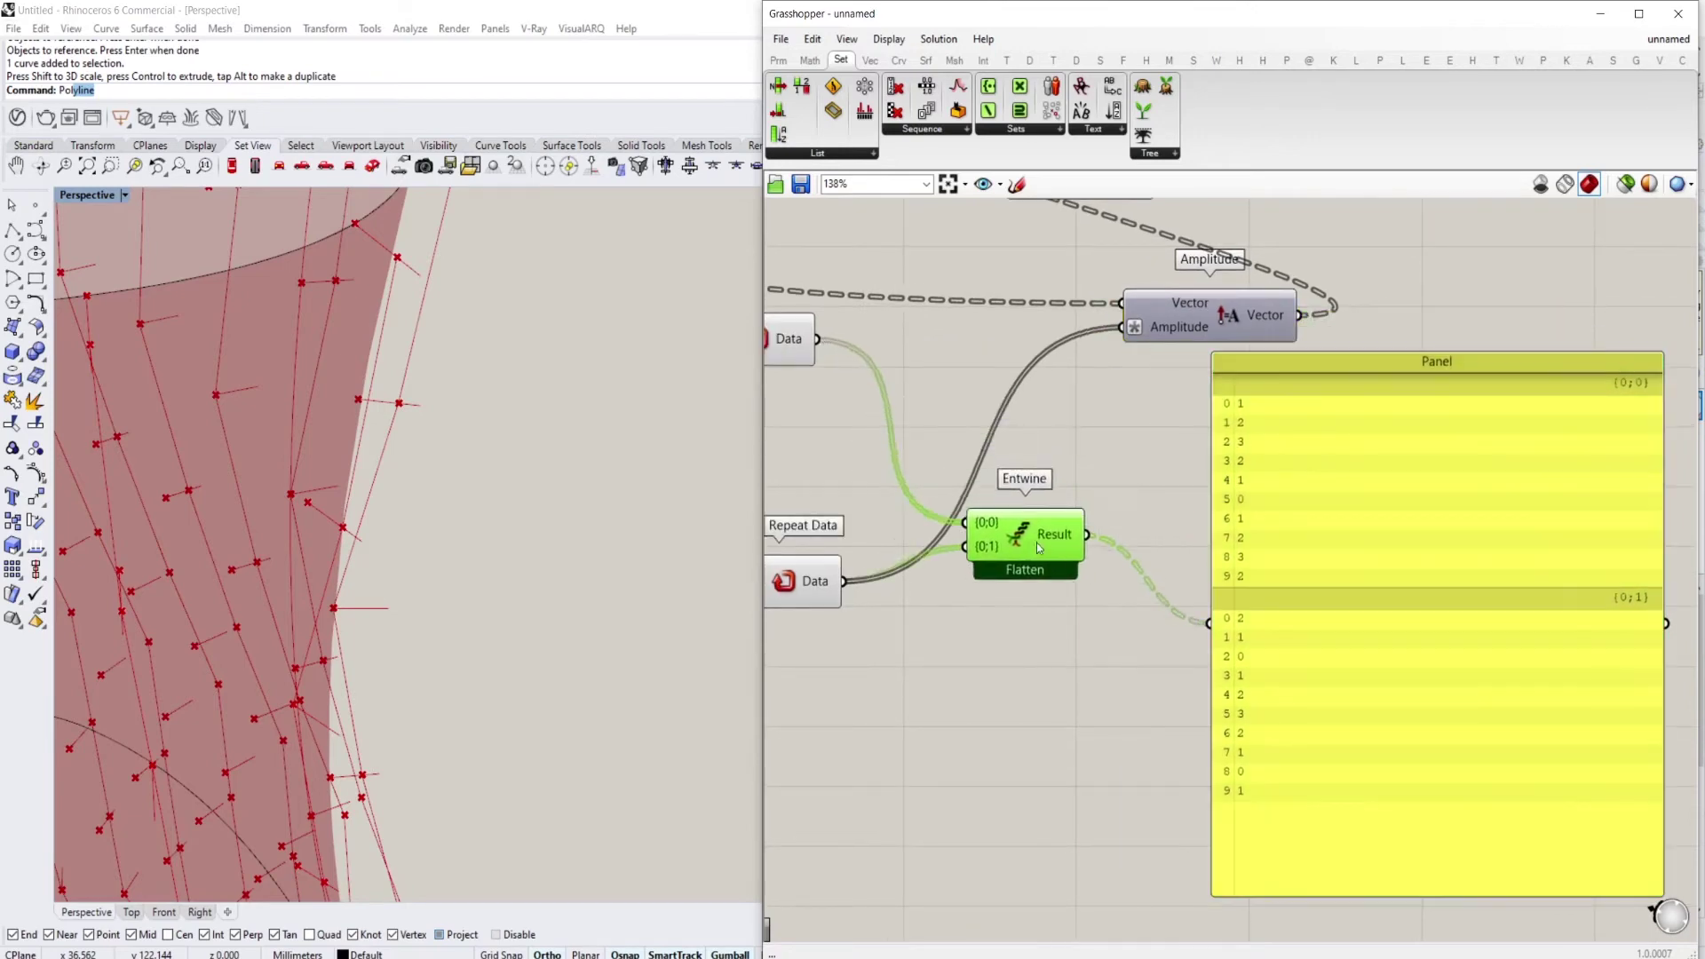
Raise the Series Count slider by one and examine the updated rising-and-falling lists in the Panel
scroll(1037, 542, "down", 4)
right_click_drag(1037, 542, 1239, 547)
right_click_drag(1063, 486, 1403, 520)
right_click_drag(1063, 482, 1164, 486)
scroll(1039, 531, "up", 5)
left_click_drag(1001, 540, 1016, 540)
scroll(1017, 540, "down", 4)
right_click_drag(1439, 524, 1149, 484)
right_click_drag(1669, 540, 1167, 483)
scroll(1272, 471, "up", 2)
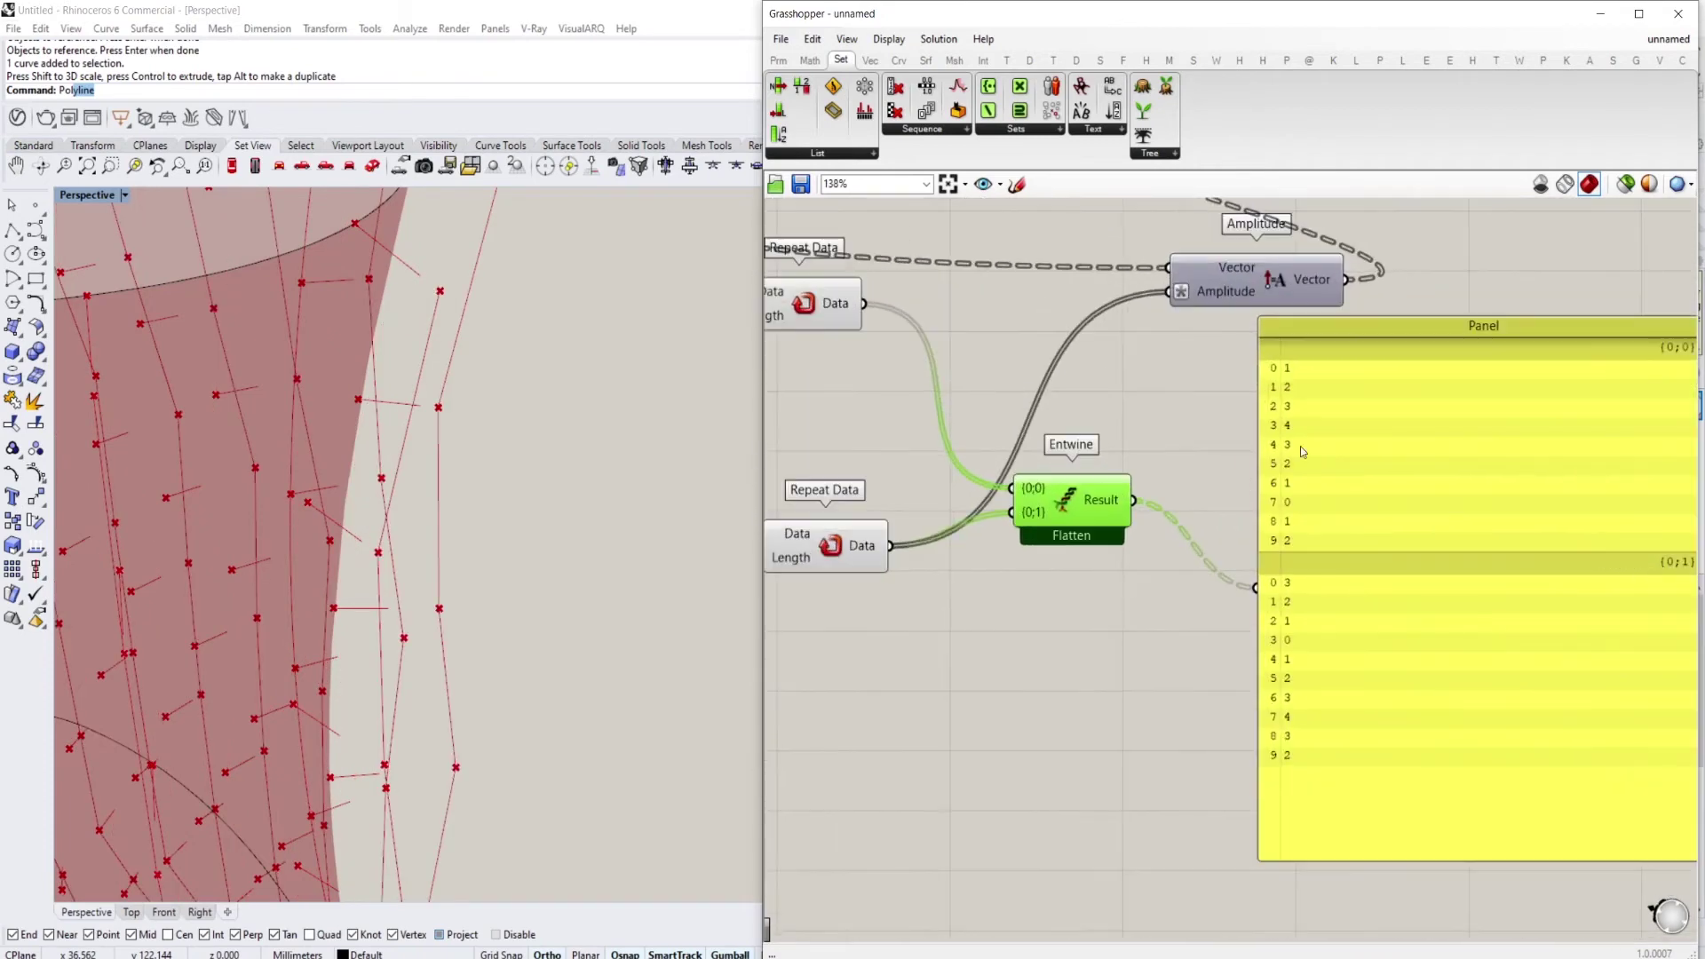
Shift the Panel slightly and connect Entwine's Result to the Amplitude component's Amplitude input, checking the polylines in the viewport
right_click_drag(1311, 481, 1177, 499)
scroll(1309, 445, "down", 1)
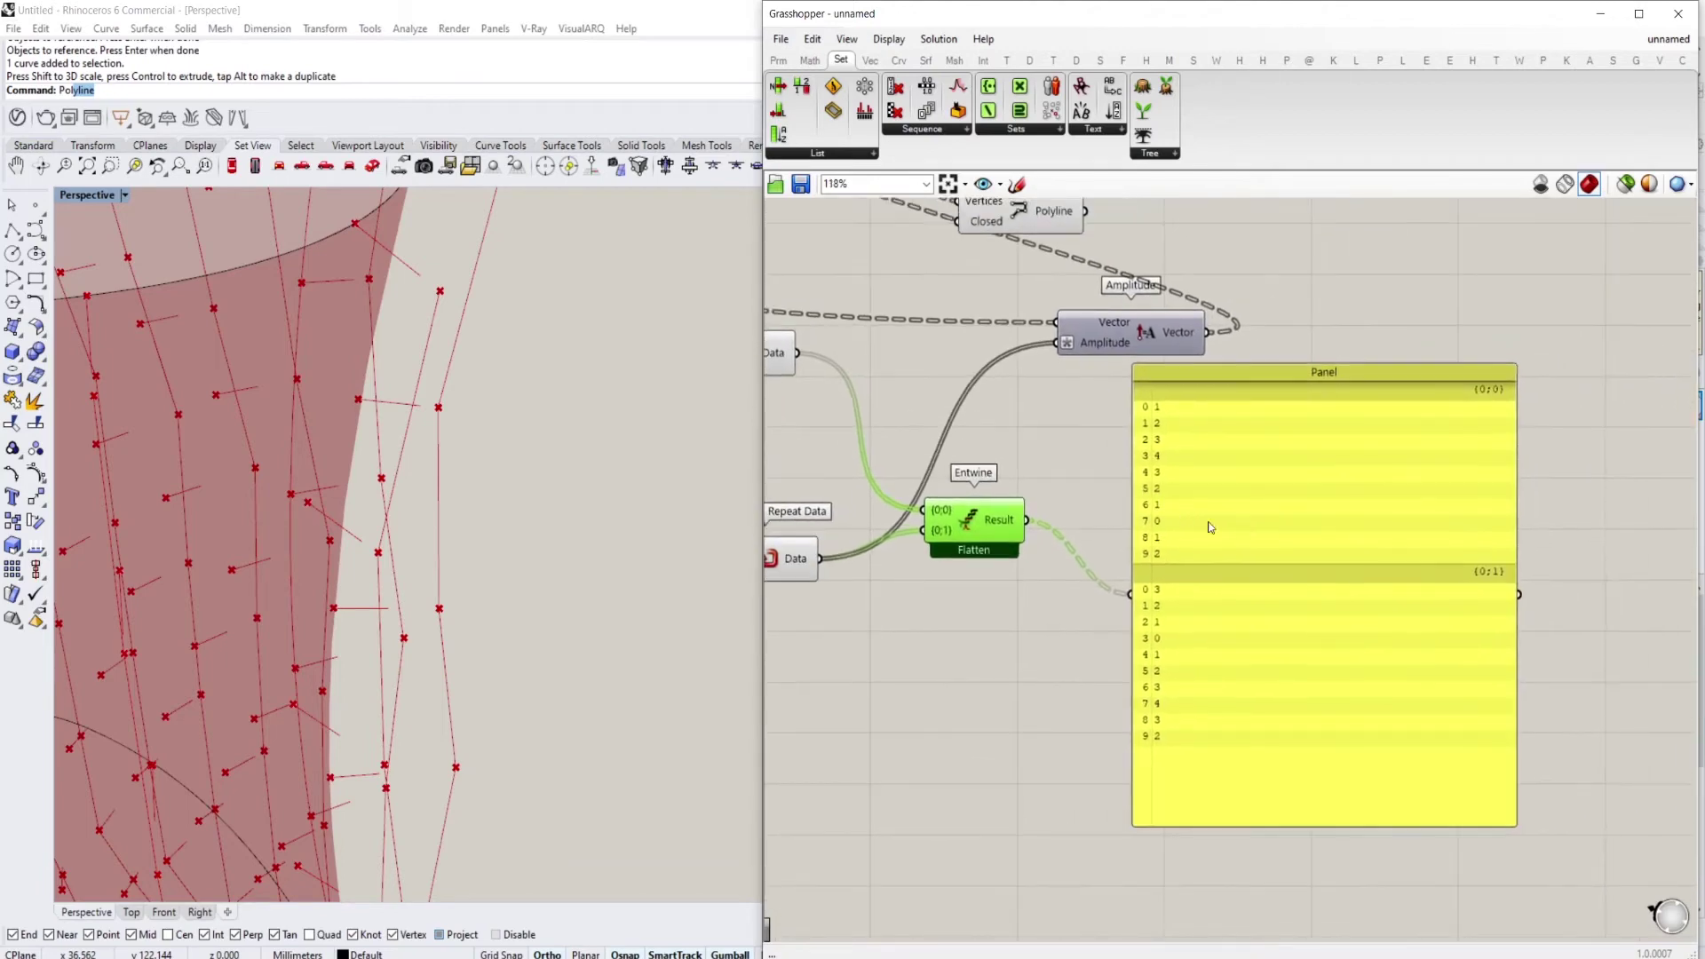
left_click_drag(1207, 523, 1238, 534)
mouse_move(1009, 526)
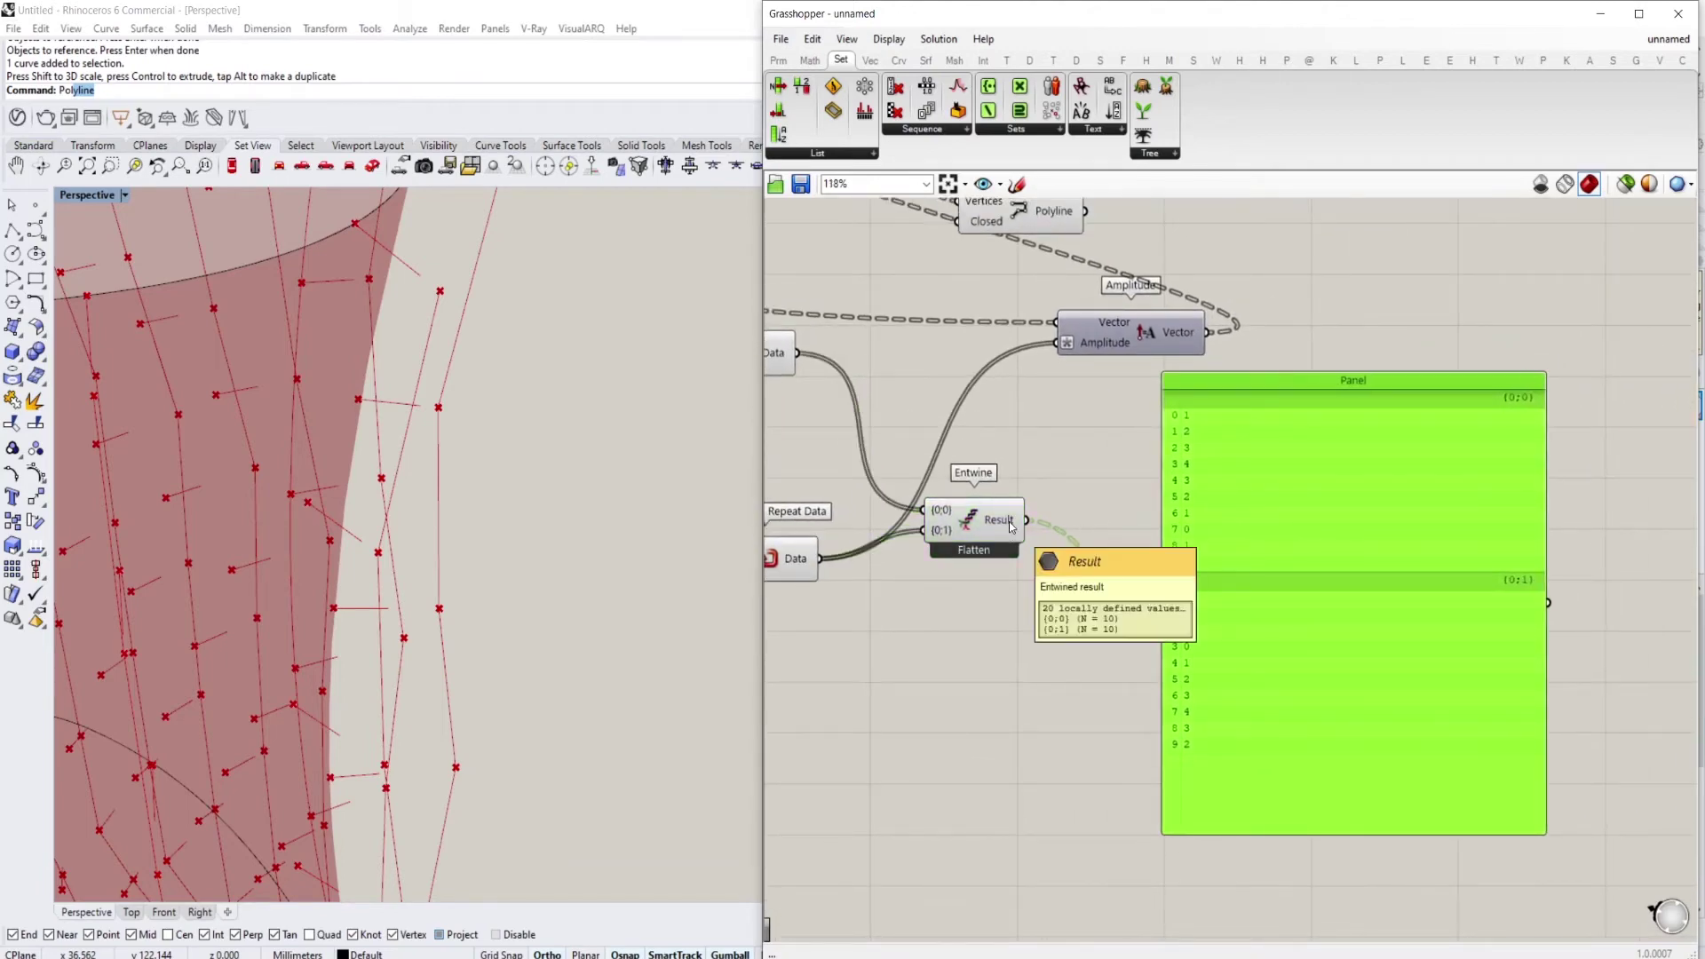
left_click_drag(1026, 520, 1057, 343)
scroll(500, 533, "down", 3)
right_click_drag(499, 533, 486, 455)
scroll(487, 454, "up", 2)
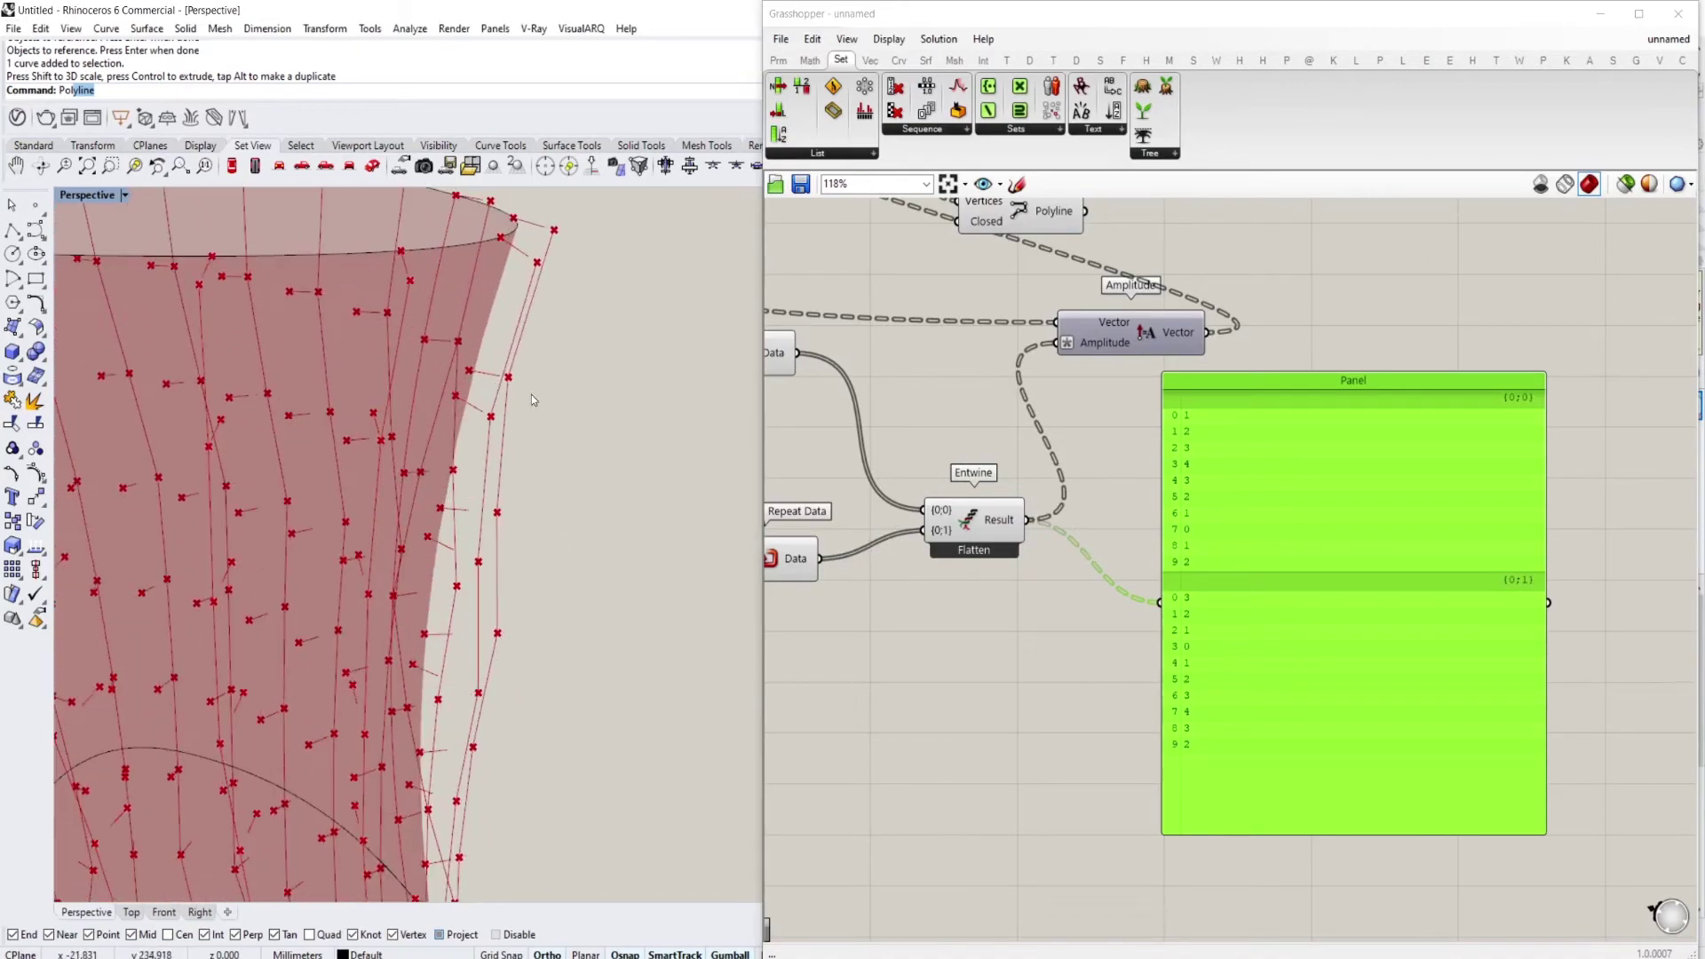
Undo the Entwine connection to Amplitude, compare the polylines, and reconnect Entwine's Result to the Amplitude input
right_click_drag(1190, 481, 1207, 532)
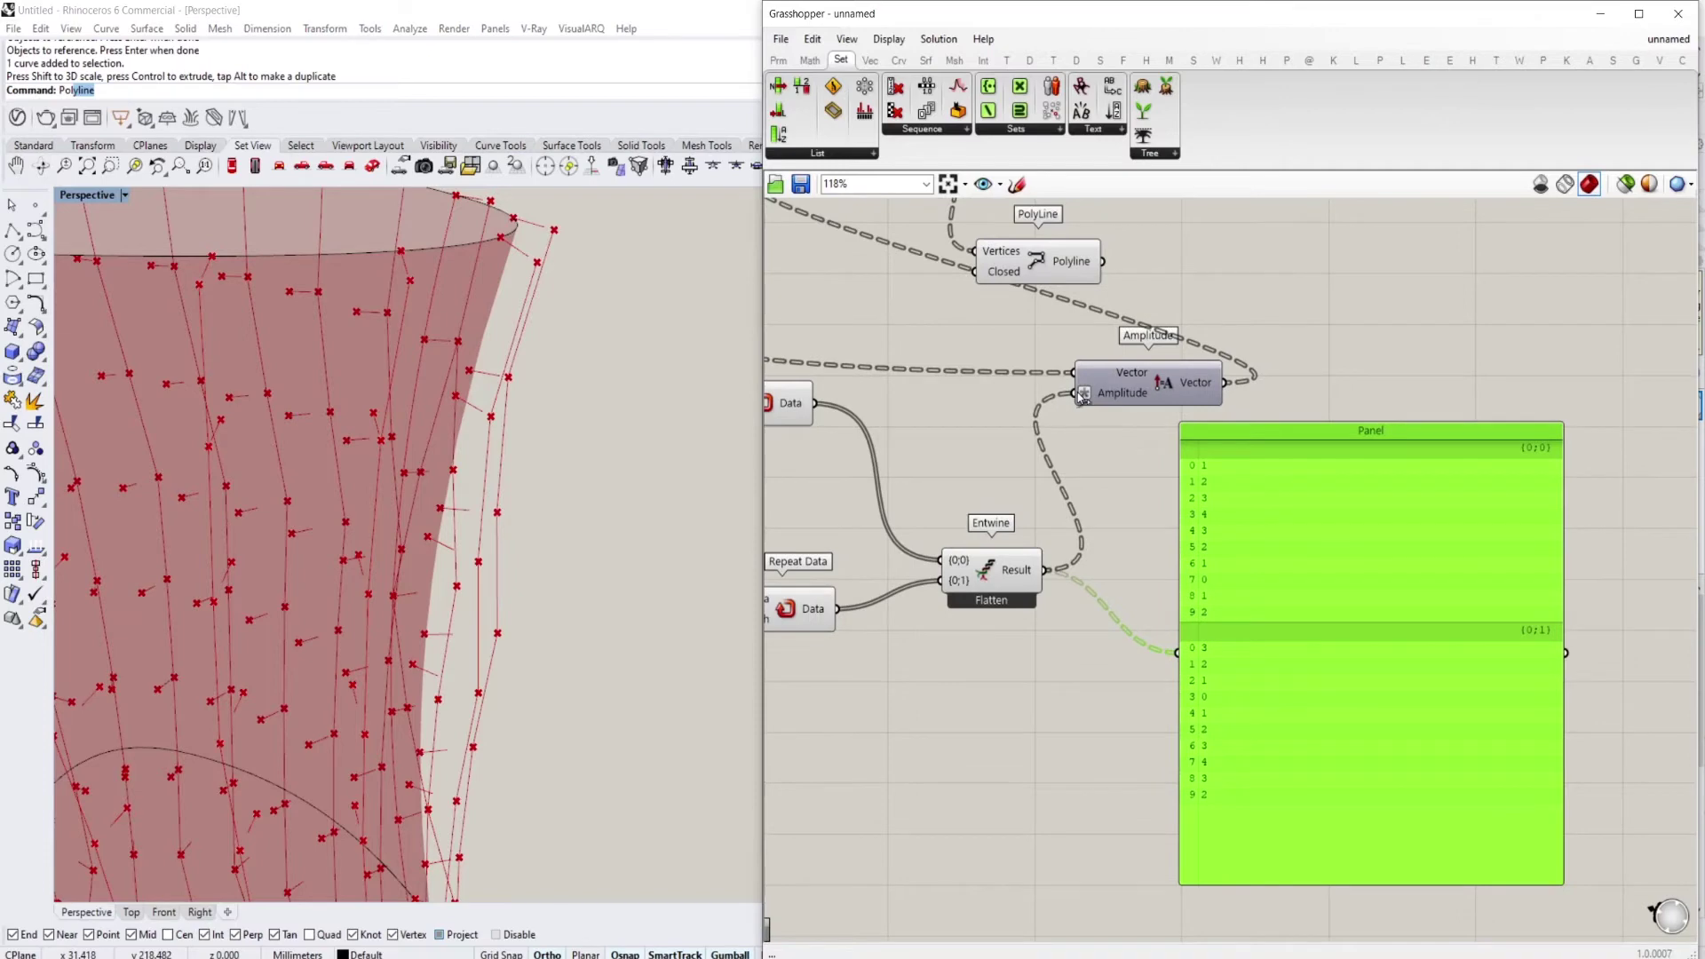
left_click(1126, 492)
key("ctrl+z")
right_click_drag(637, 462, 639, 431)
left_click_drag(1045, 571, 1075, 392)
scroll(1103, 460, "down", 2)
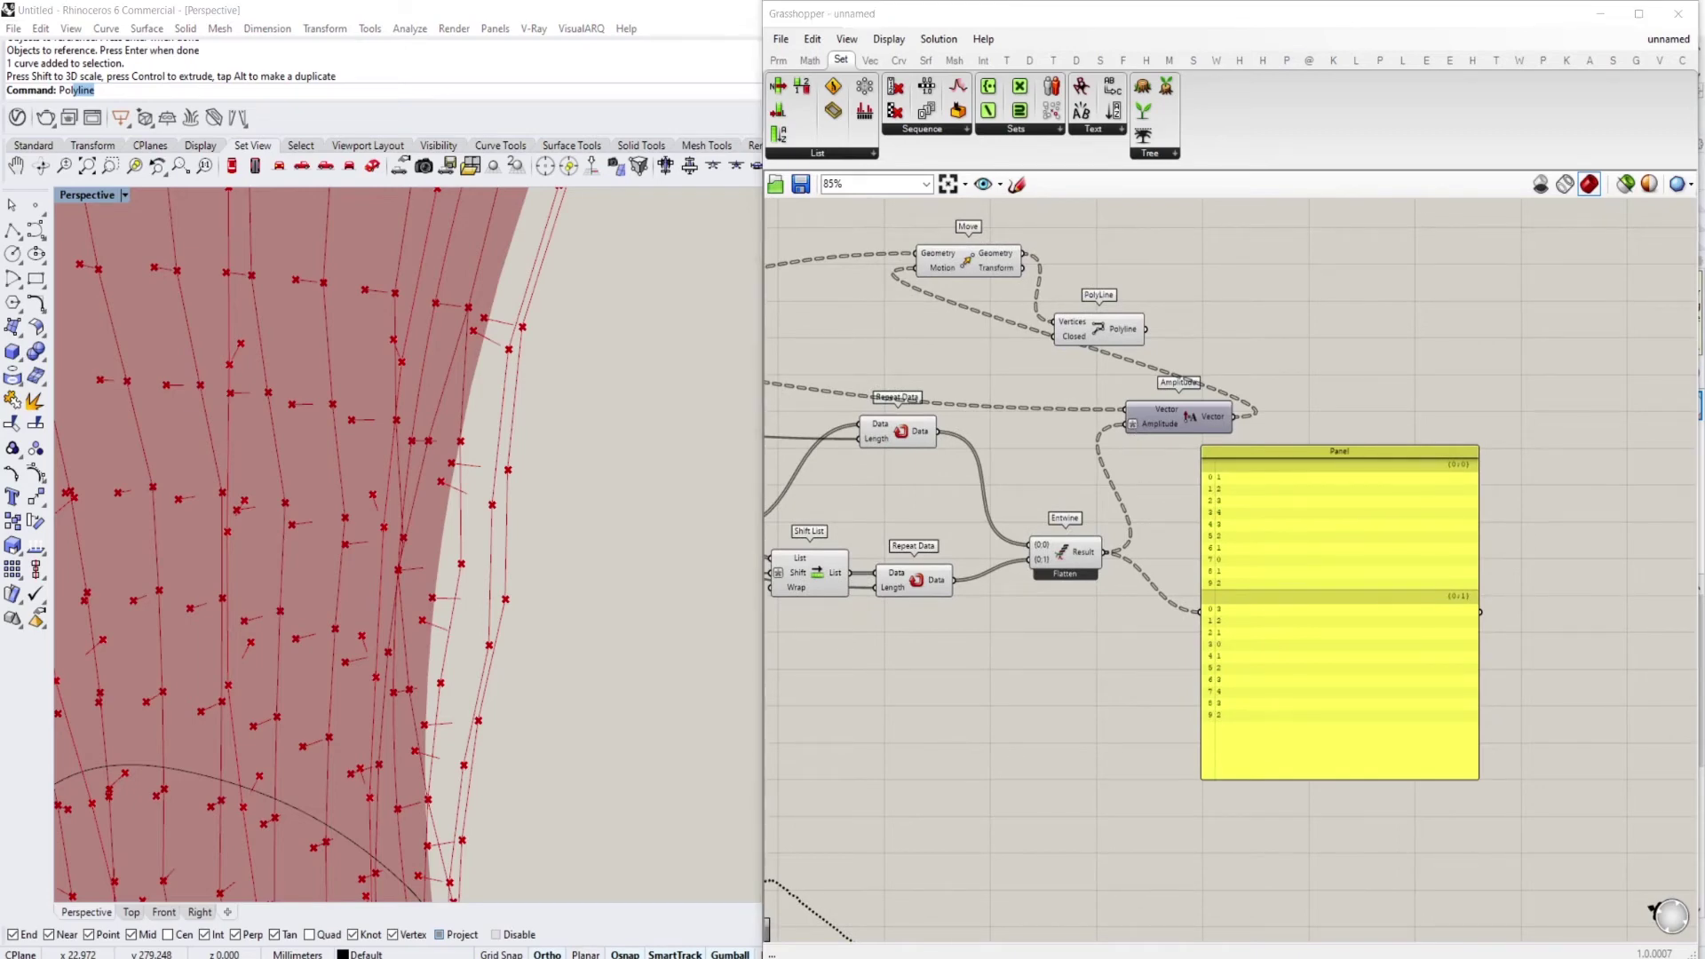
Add a Tree Statistics component beside Entwine and connect Entwine's Result to its Tree input
left_click(1137, 521)
double_click(1154, 509)
type("tree sta")
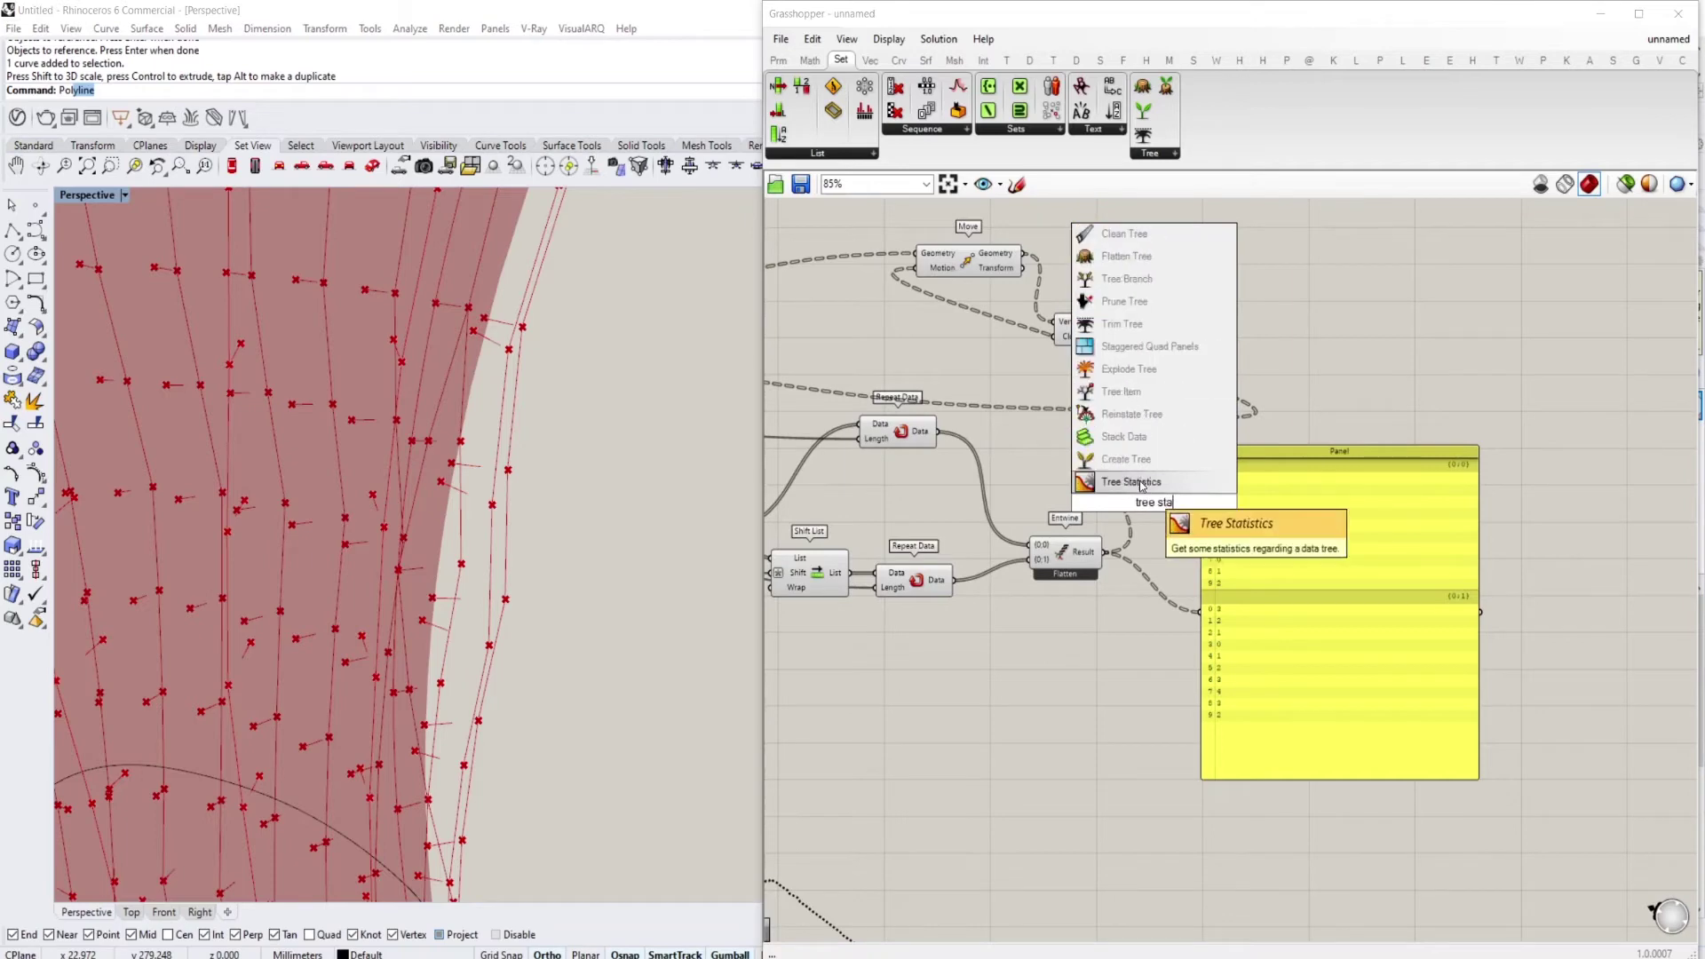
left_click(1141, 482)
scroll(1143, 497, "up", 2)
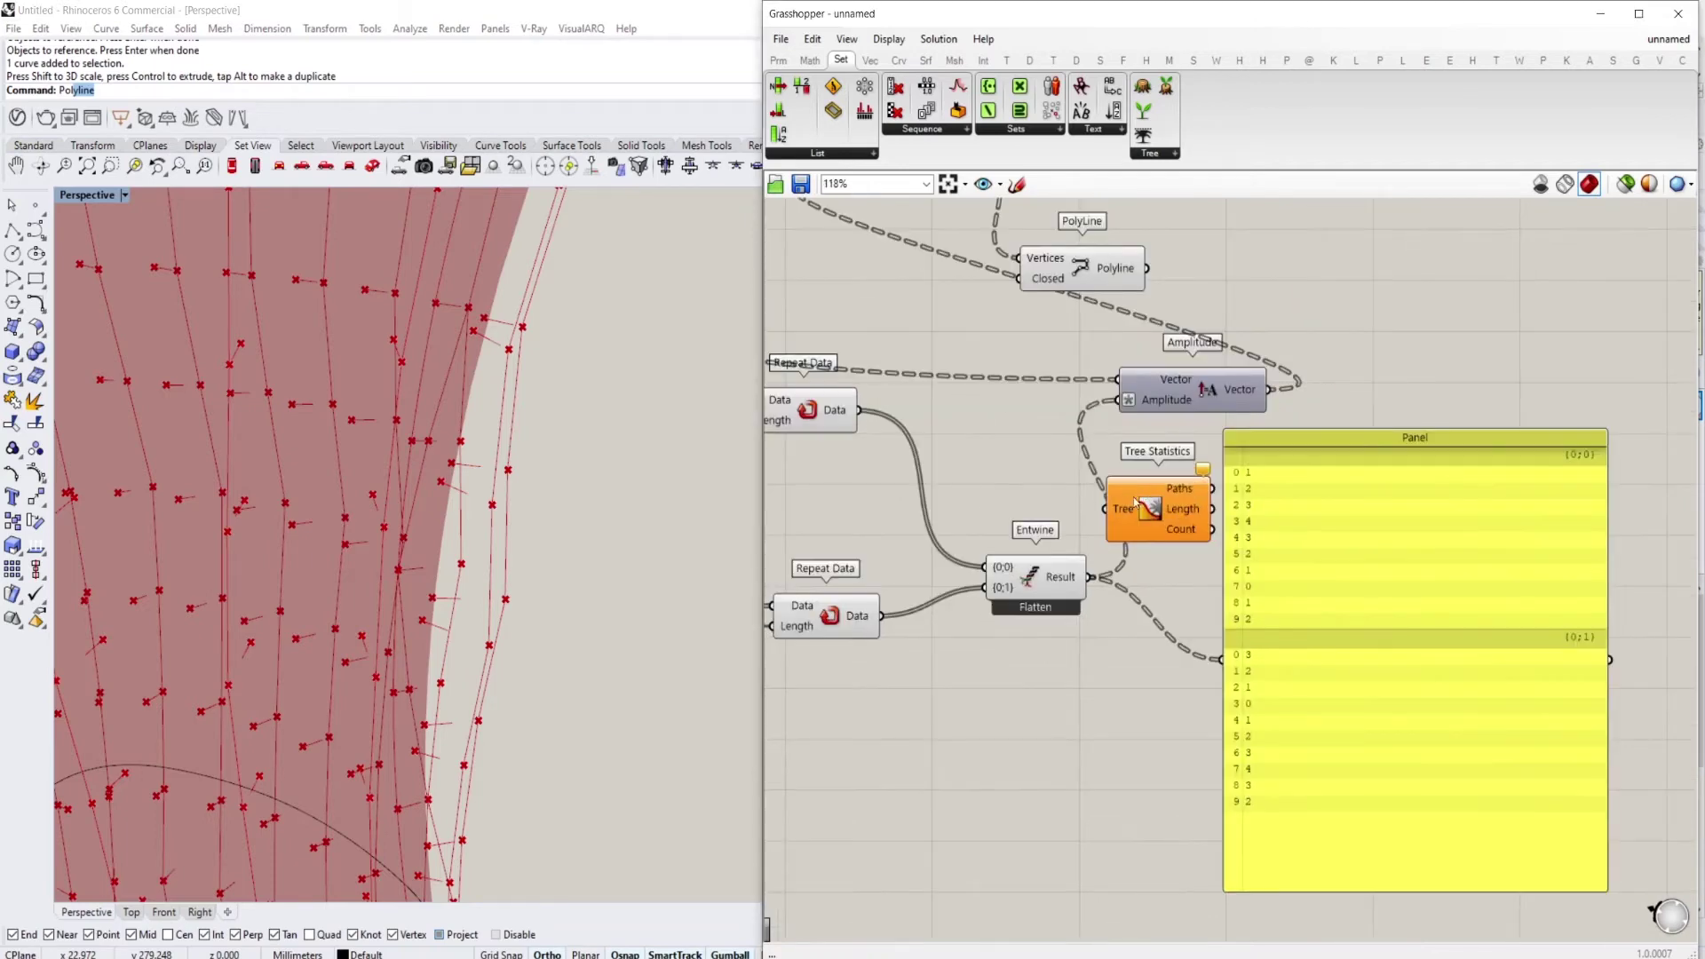
left_click_drag(1106, 519, 1096, 577)
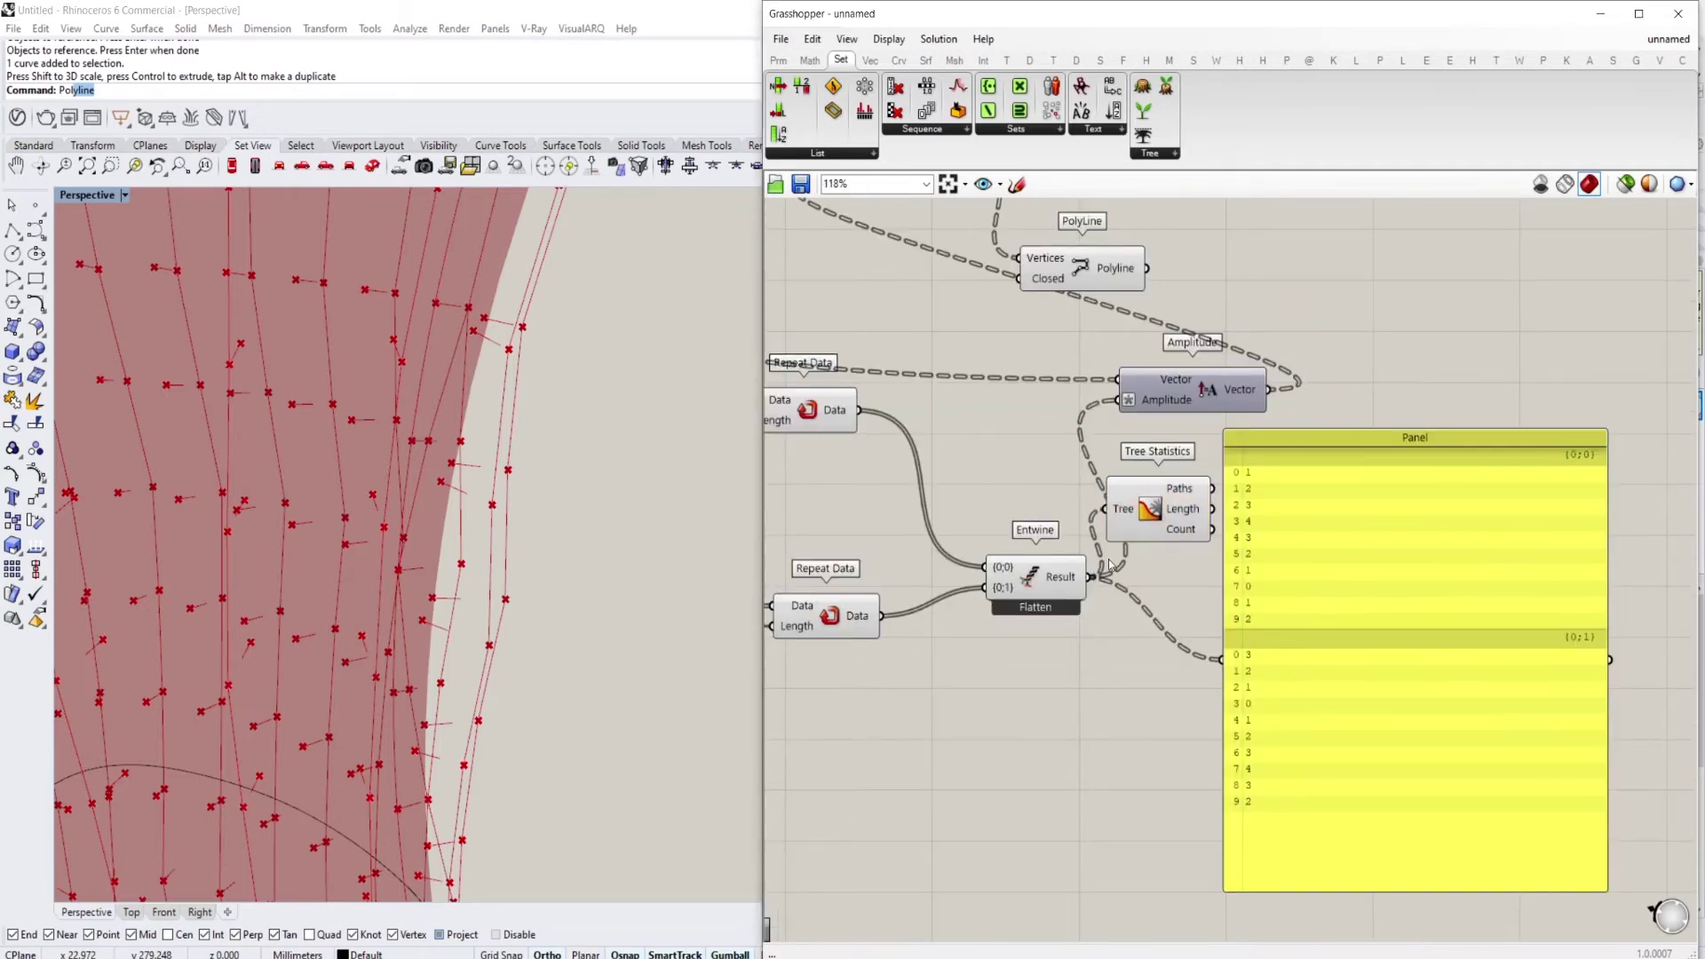
Show Tree Statistics' Paths output in the Panel, and space out Tree Statistics and the Panel below Amplitude
left_click_drag(1224, 511, 1222, 659)
right_click_drag(1295, 543, 1318, 506)
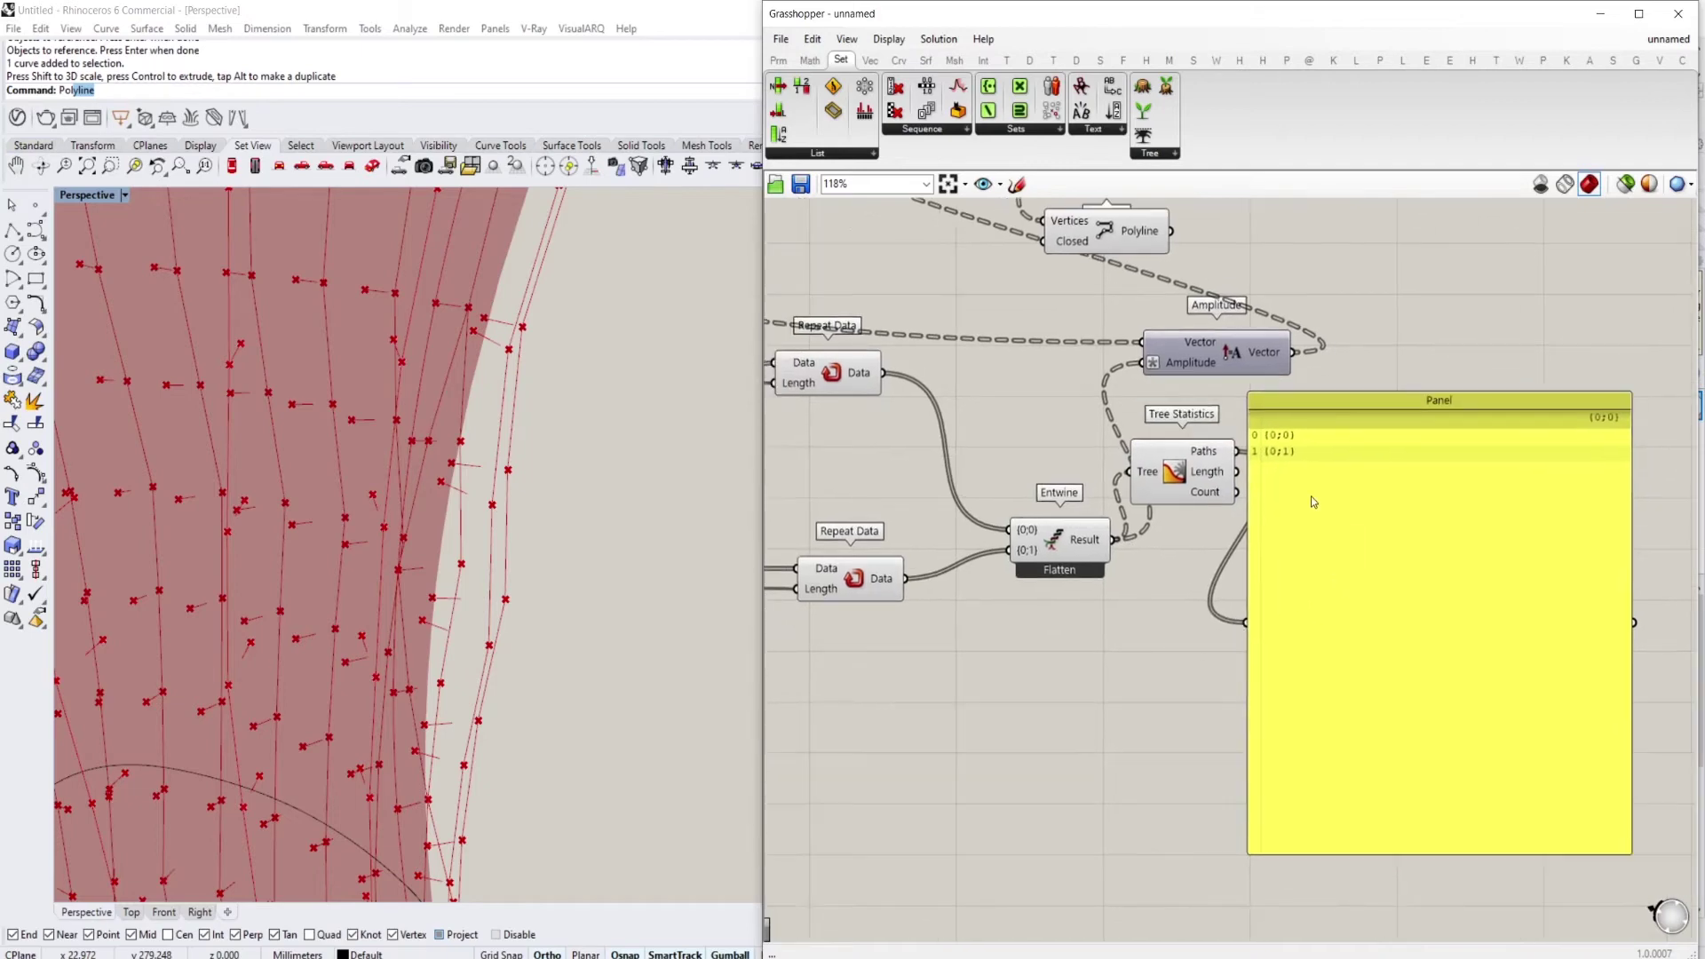
left_click_drag(1281, 438, 1341, 441)
left_click_drag(1172, 484, 1193, 595)
left_click_drag(1412, 563, 1563, 543)
right_click_drag(1445, 527, 1394, 530)
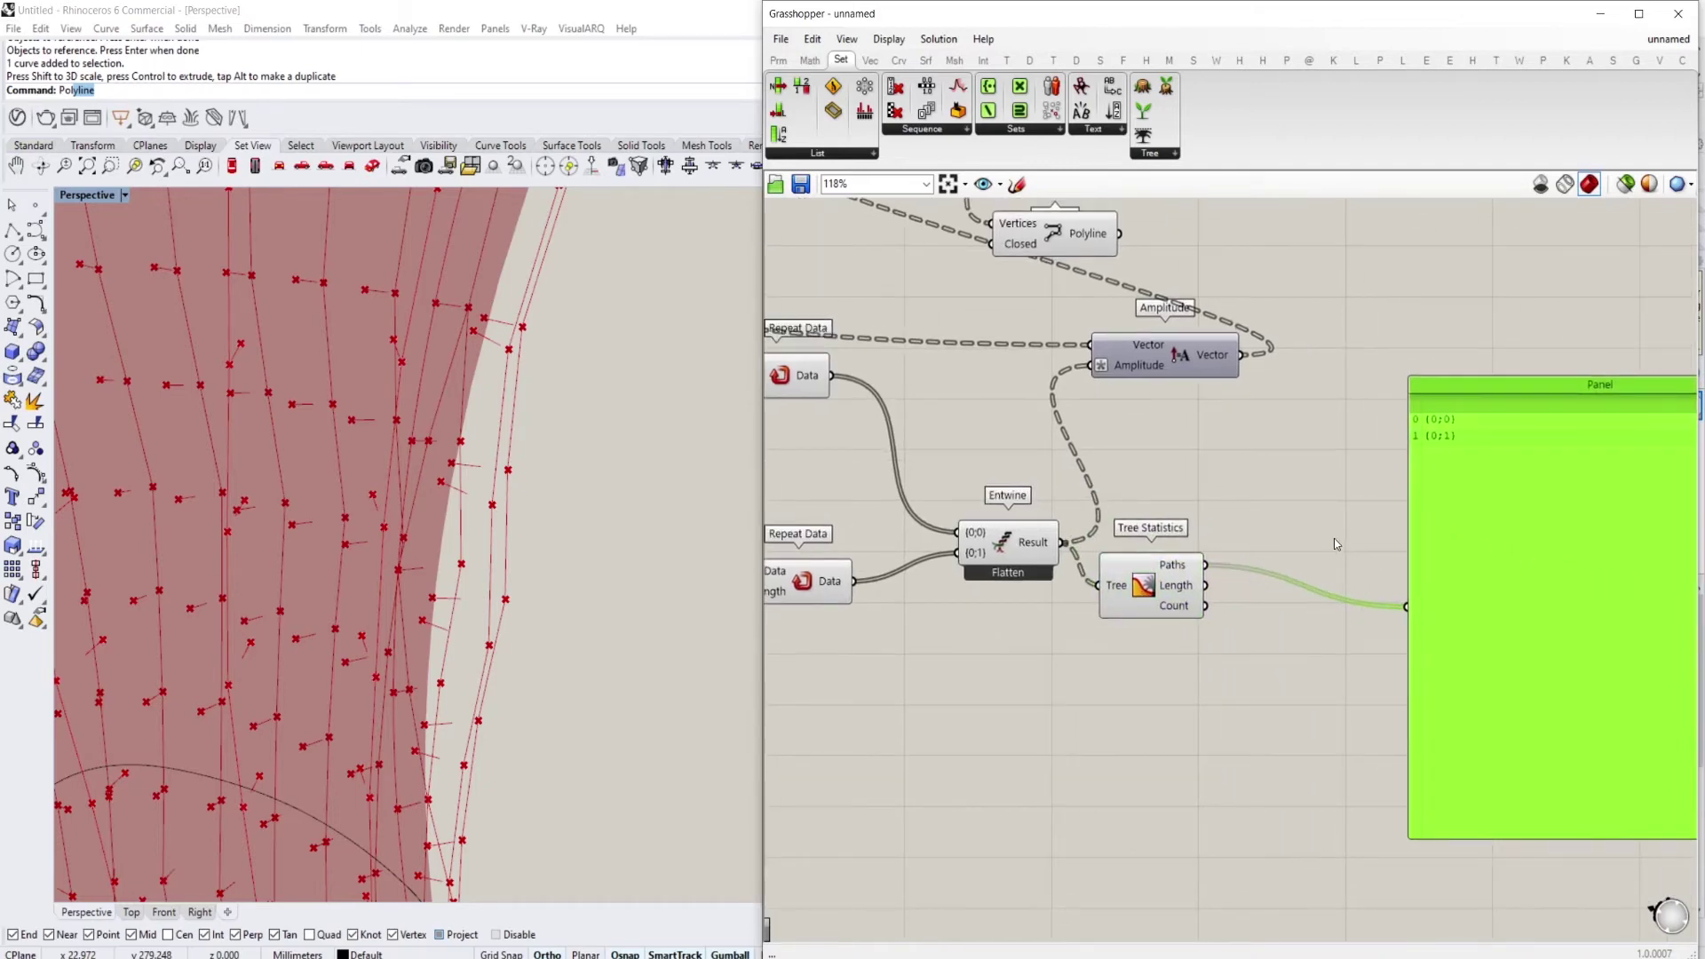
Add a Repeat Data component after Tree Statistics and connect the Paths output to its Data input
double_click(1281, 522)
type("rep")
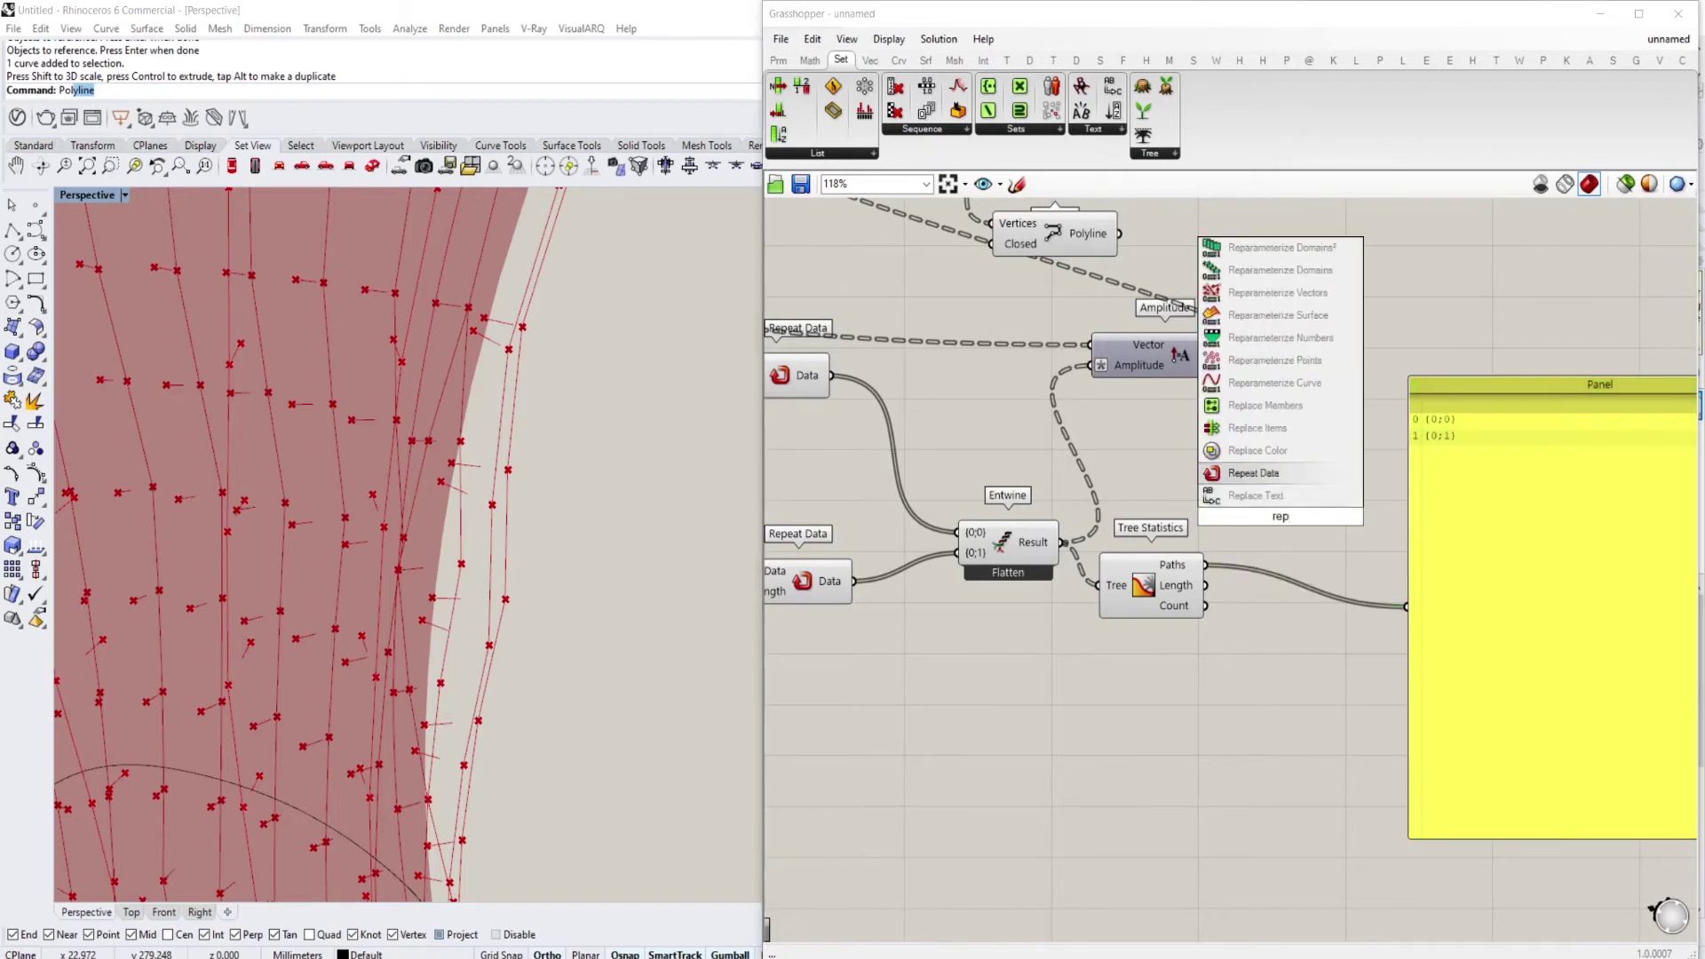
key("Return")
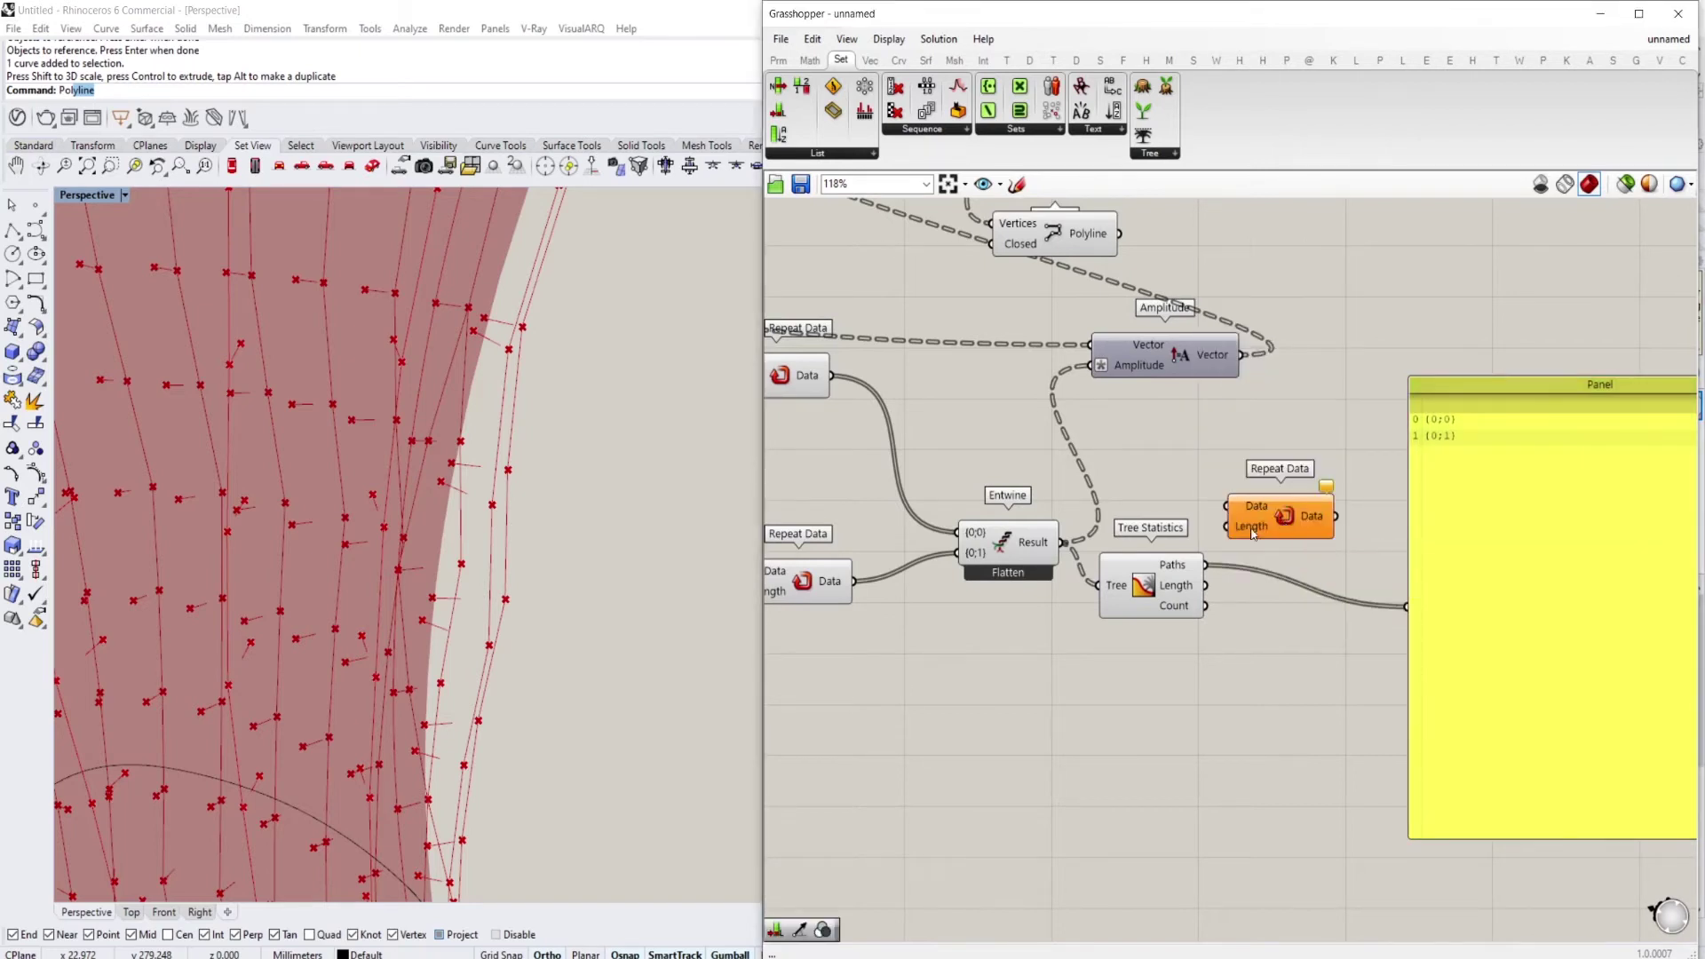
left_click_drag(1206, 564, 1227, 505)
right_click_drag(1226, 505, 1161, 525)
double_click(1229, 470)
key("Escape")
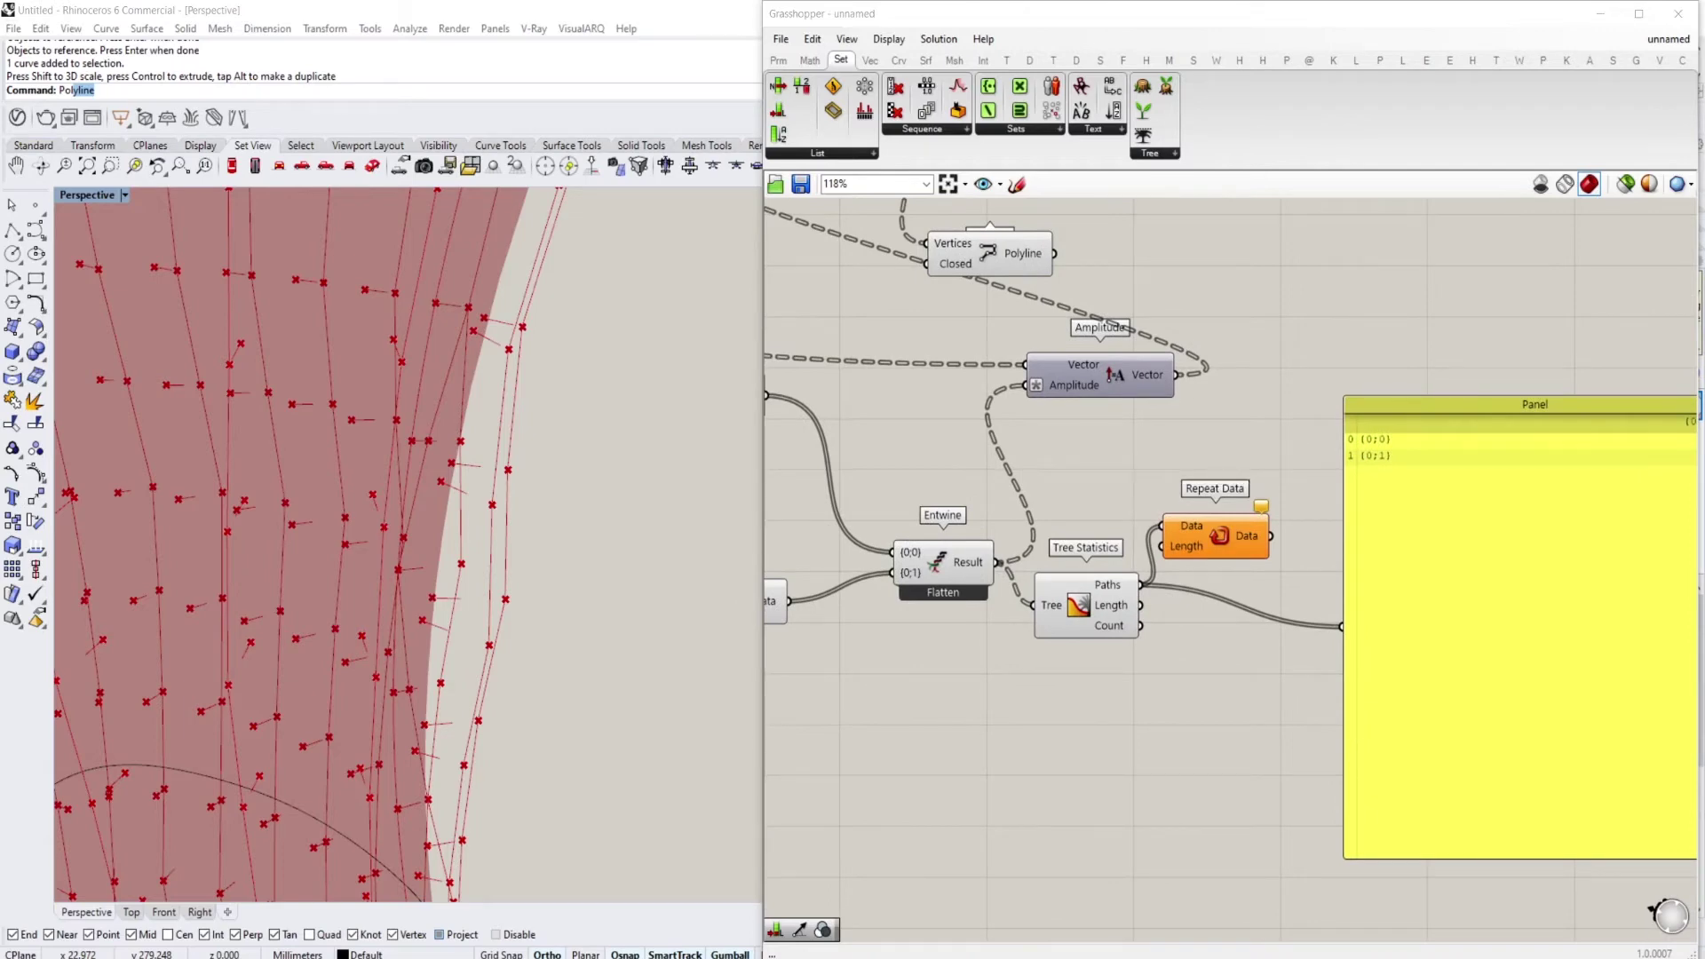
Add a Tree Branch component above the new Repeat Data
double_click(1253, 464)
type("tree bra")
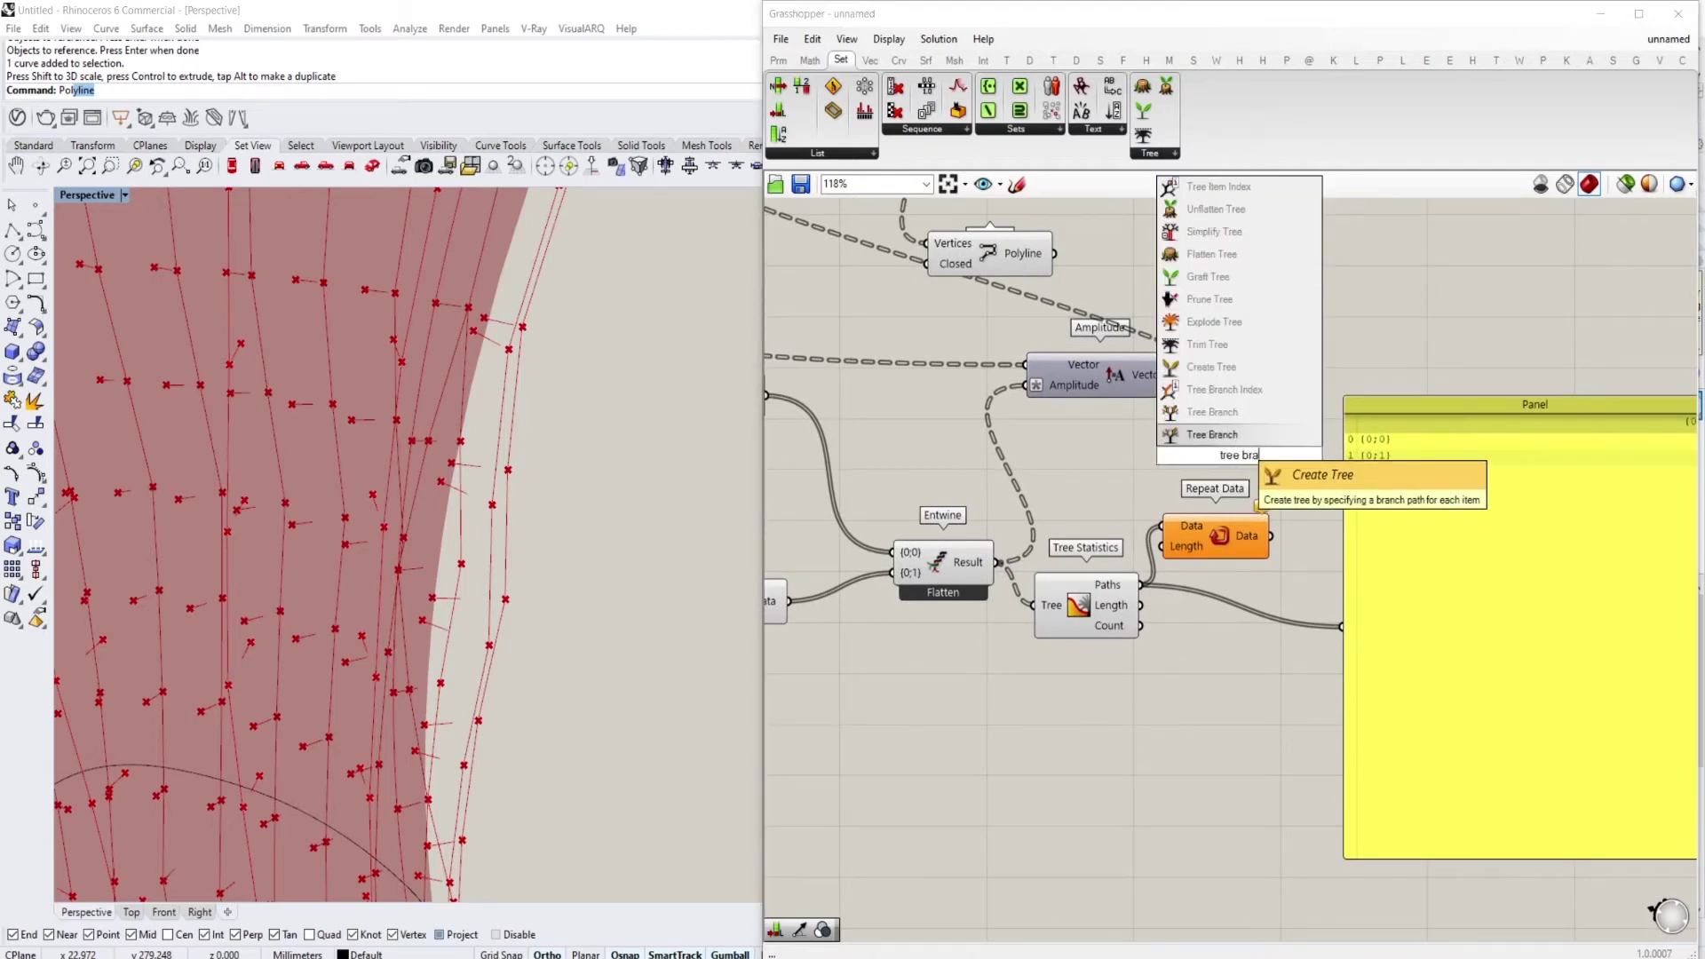
key("Return")
Connect the new Repeat Data's output to the Panel and the Divide Surface V Count slider to its Length input
left_click_drag(1272, 536, 1300, 581)
scroll(1167, 546, "down", 8)
left_click_drag(1162, 547, 1325, 619)
scroll(1176, 607, "up", 4)
right_click_drag(1318, 515, 1606, 535)
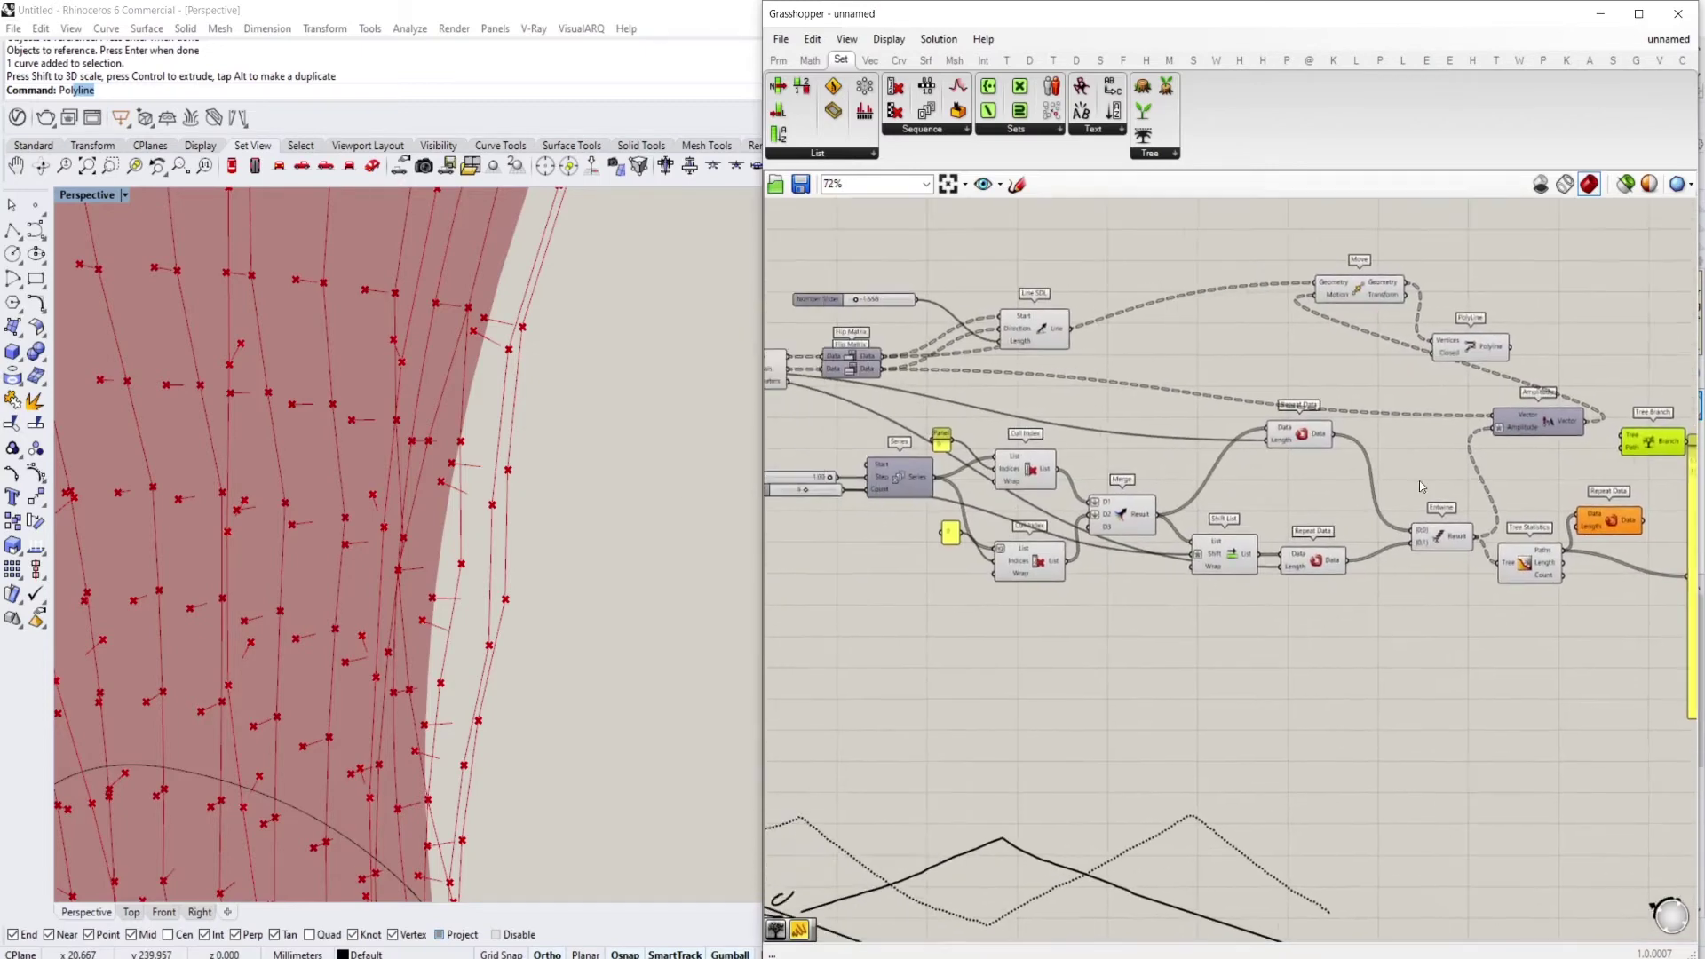
right_click_drag(1419, 481, 1628, 535)
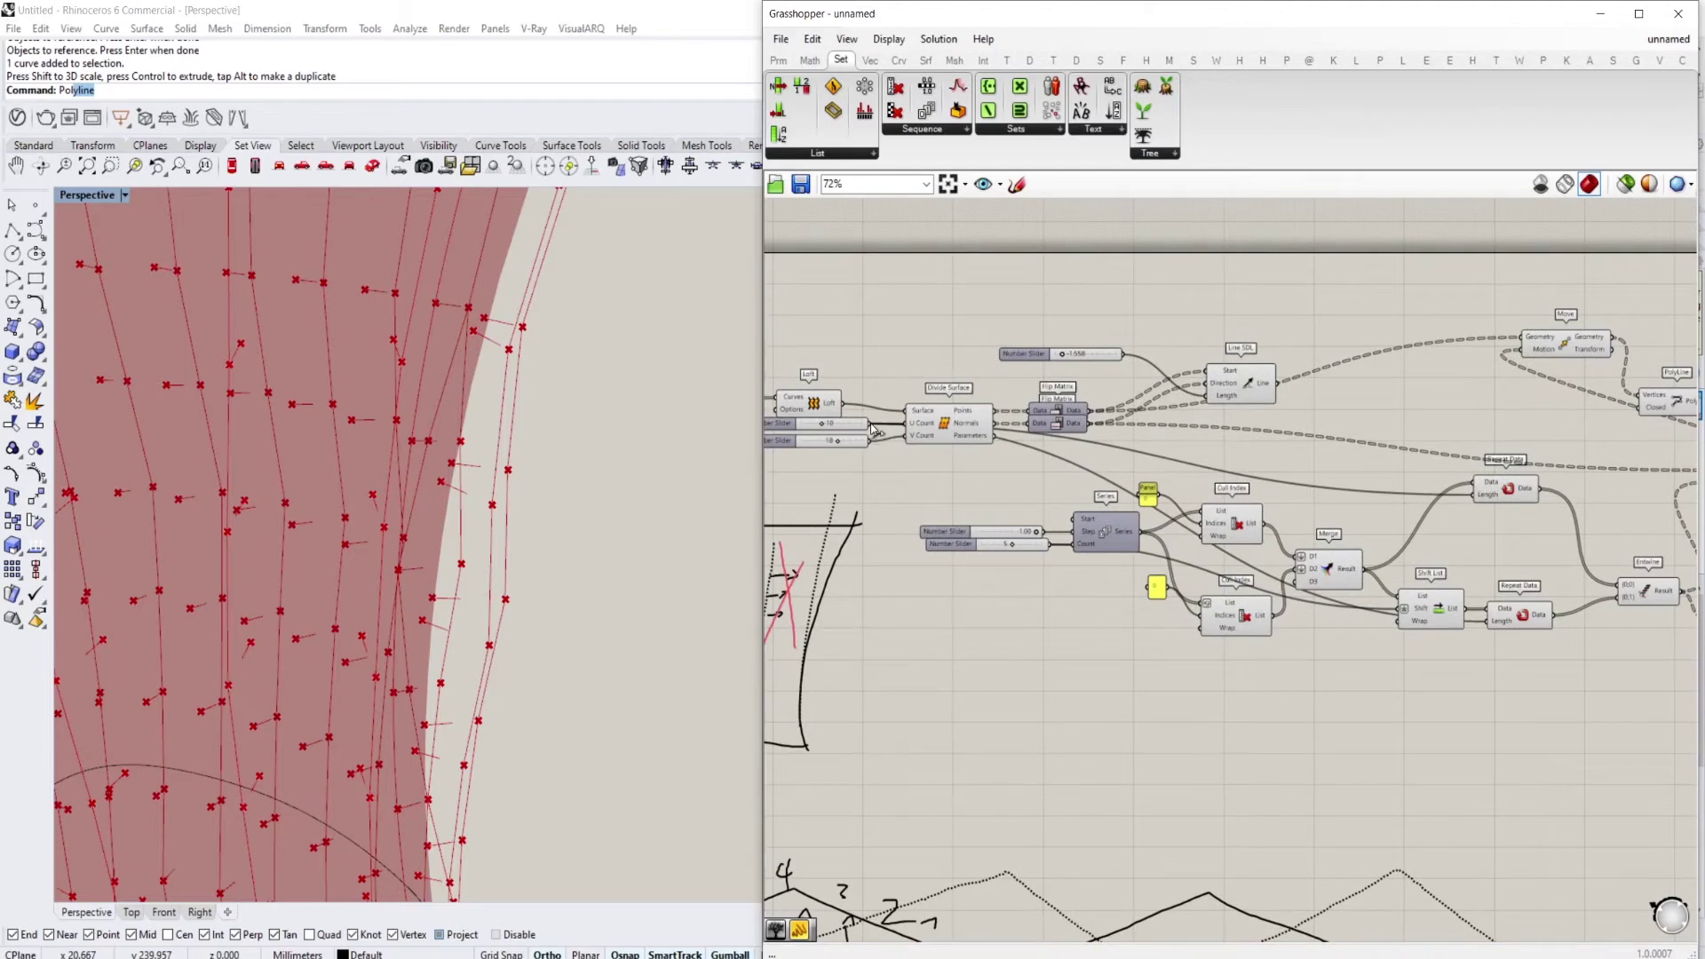
right_click_drag(882, 431, 935, 404)
left_click_drag(909, 445, 1352, 584)
scroll(910, 449, "down", 5)
scroll(1289, 497, "up", 7)
right_click_drag(1383, 551, 1285, 518)
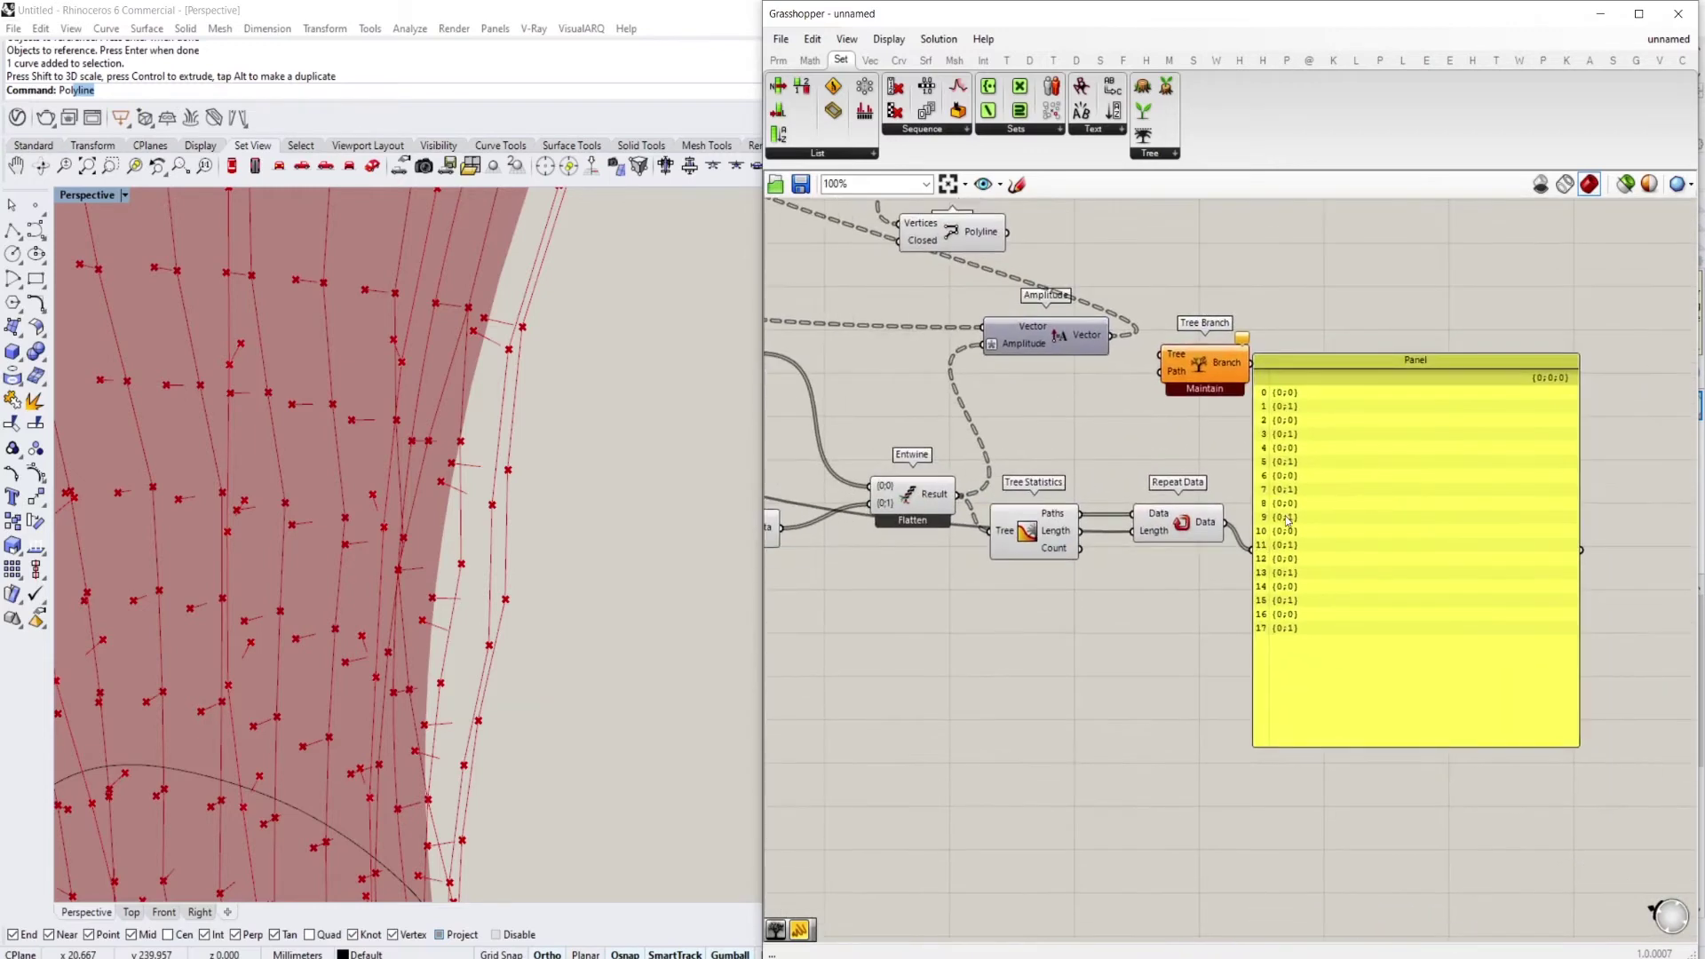
Move the Panel clear of Tree Branch and set Repeat Data slightly lower beside Tree Statistics
left_click_drag(1279, 628, 1337, 598)
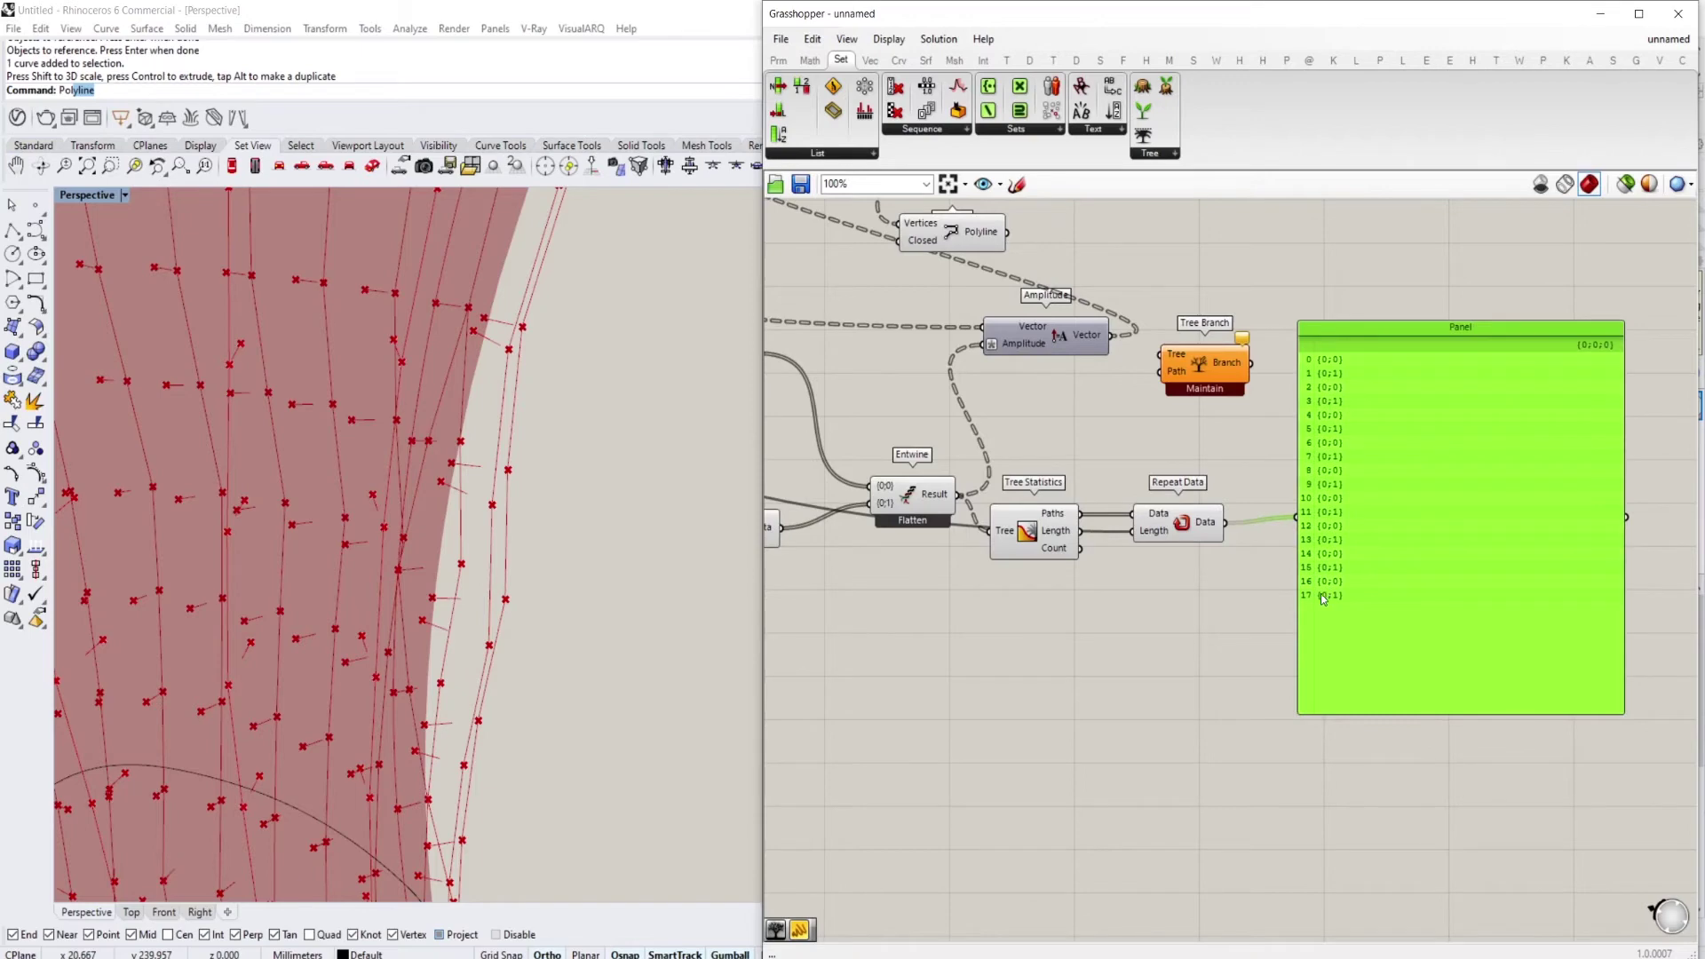
scroll(1309, 595, "up", 4)
scroll(1309, 595, "down", 1)
left_click_drag(1117, 491, 1102, 534)
scroll(1103, 534, "down", 3)
right_click_drag(1140, 520, 1139, 538)
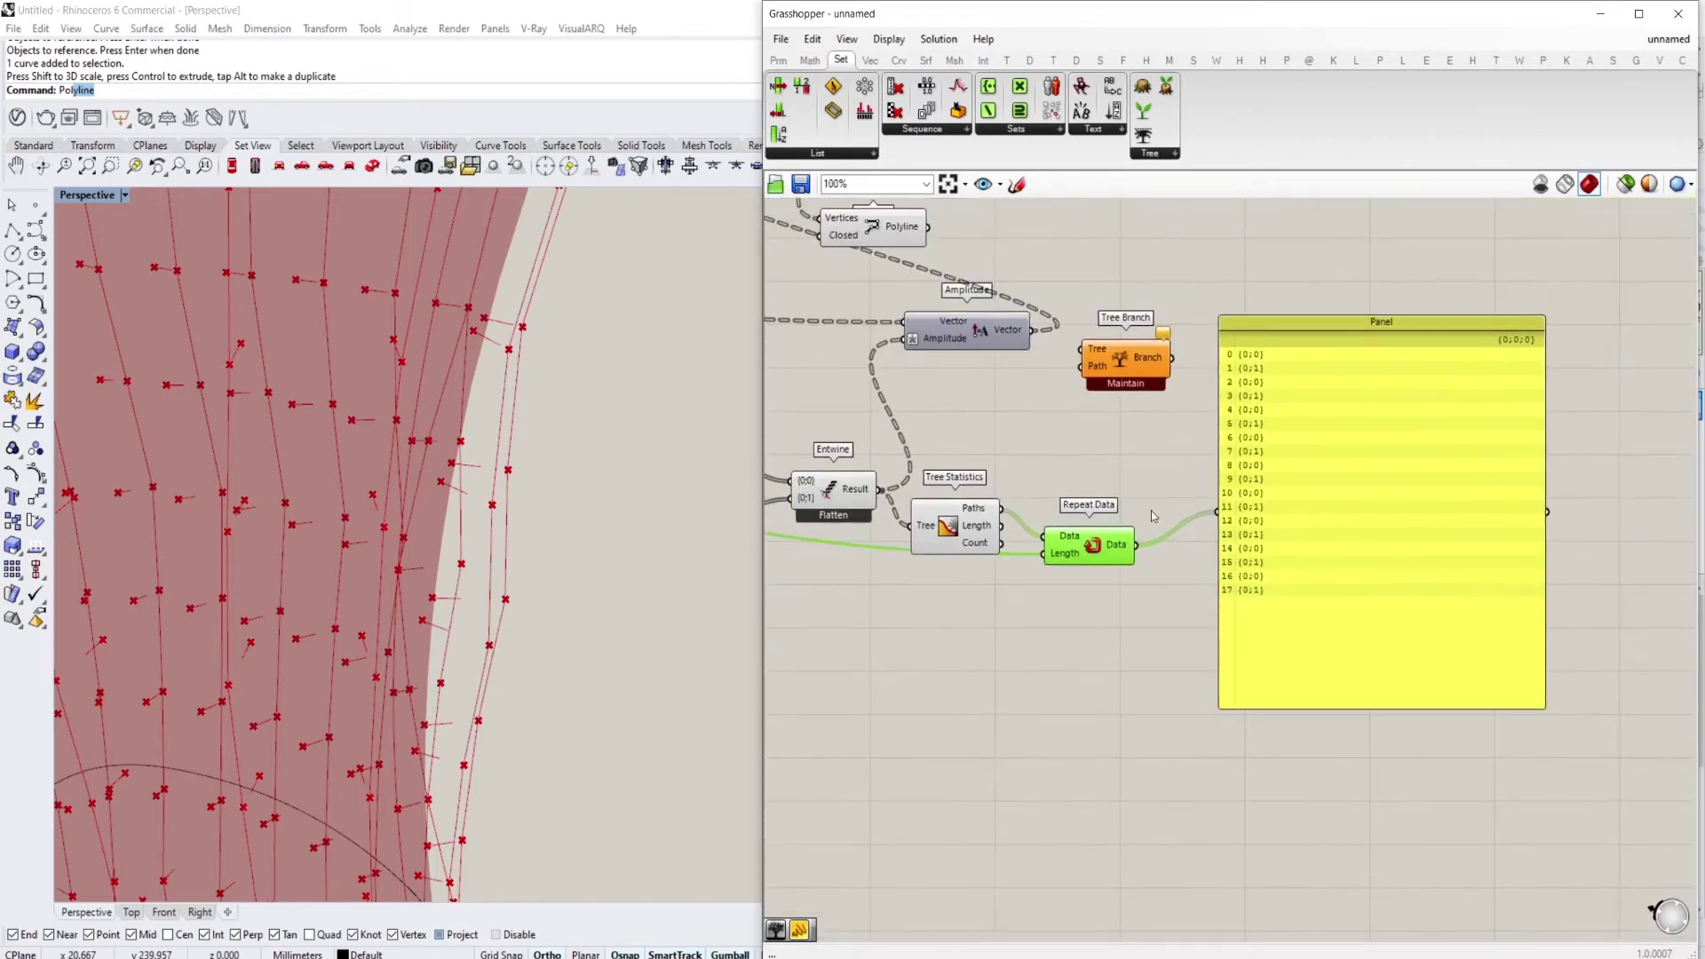
Shift the Panel, Tree Branch and Amplitude farther along the canvas to free space around Repeat Data
right_click_drag(1110, 426, 1172, 481)
left_click_drag(1290, 524, 1461, 525)
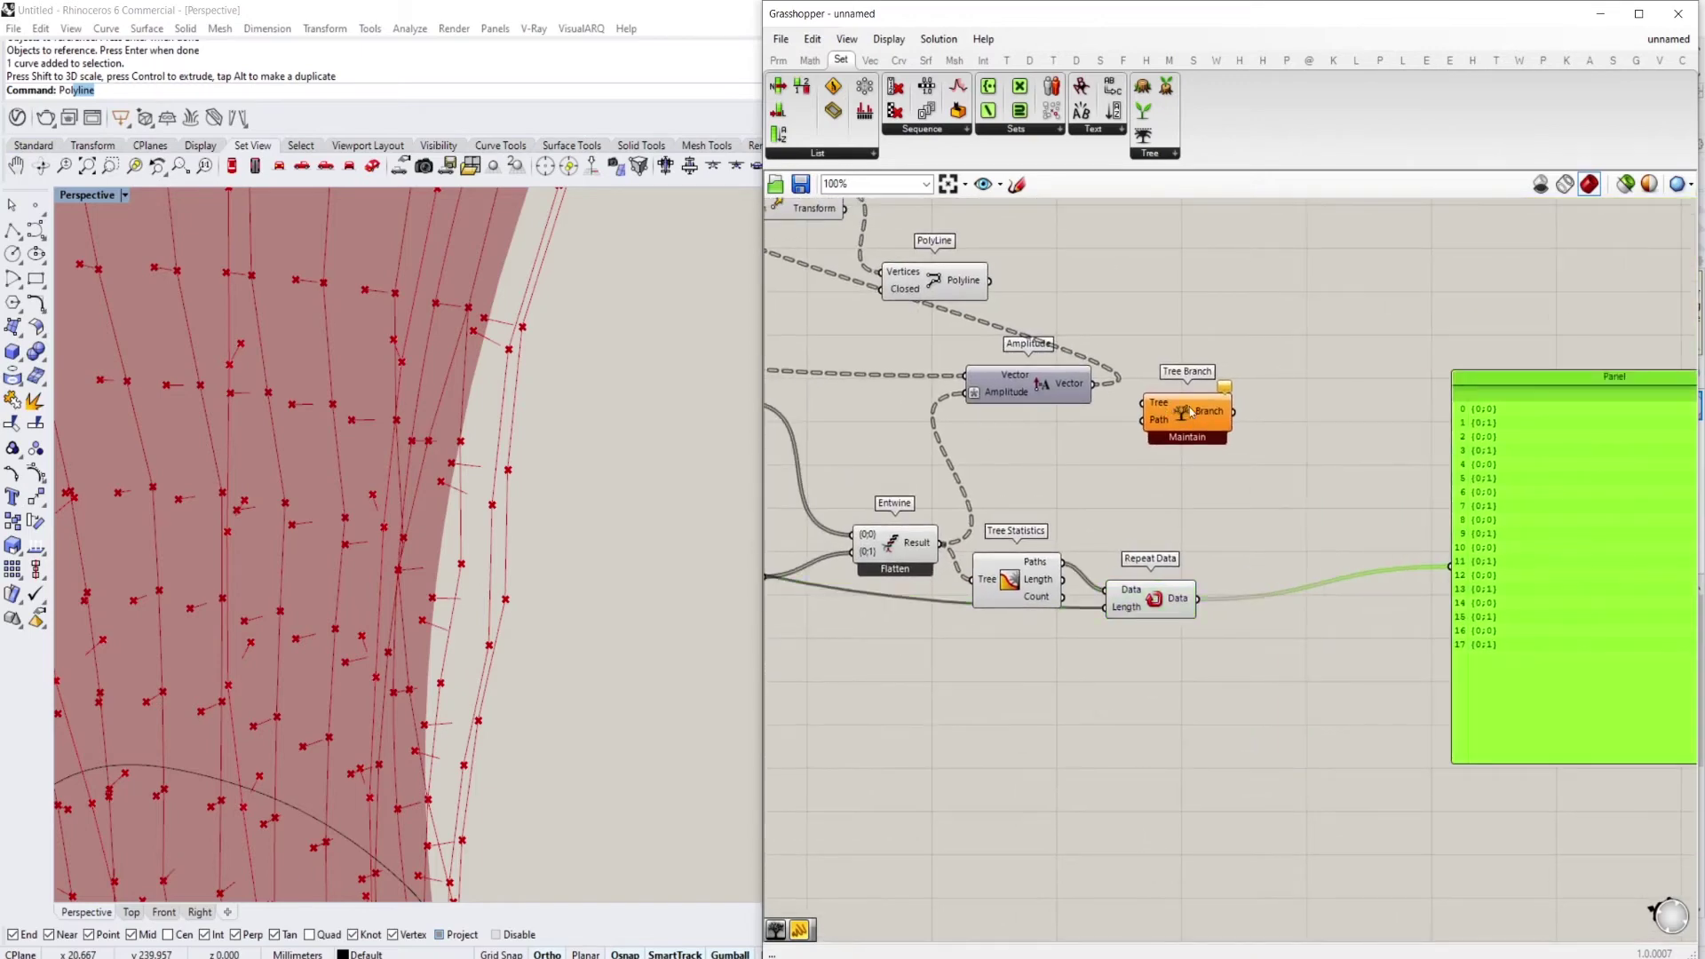
left_click_drag(1180, 412, 1401, 385)
left_click_drag(1021, 391, 1252, 426)
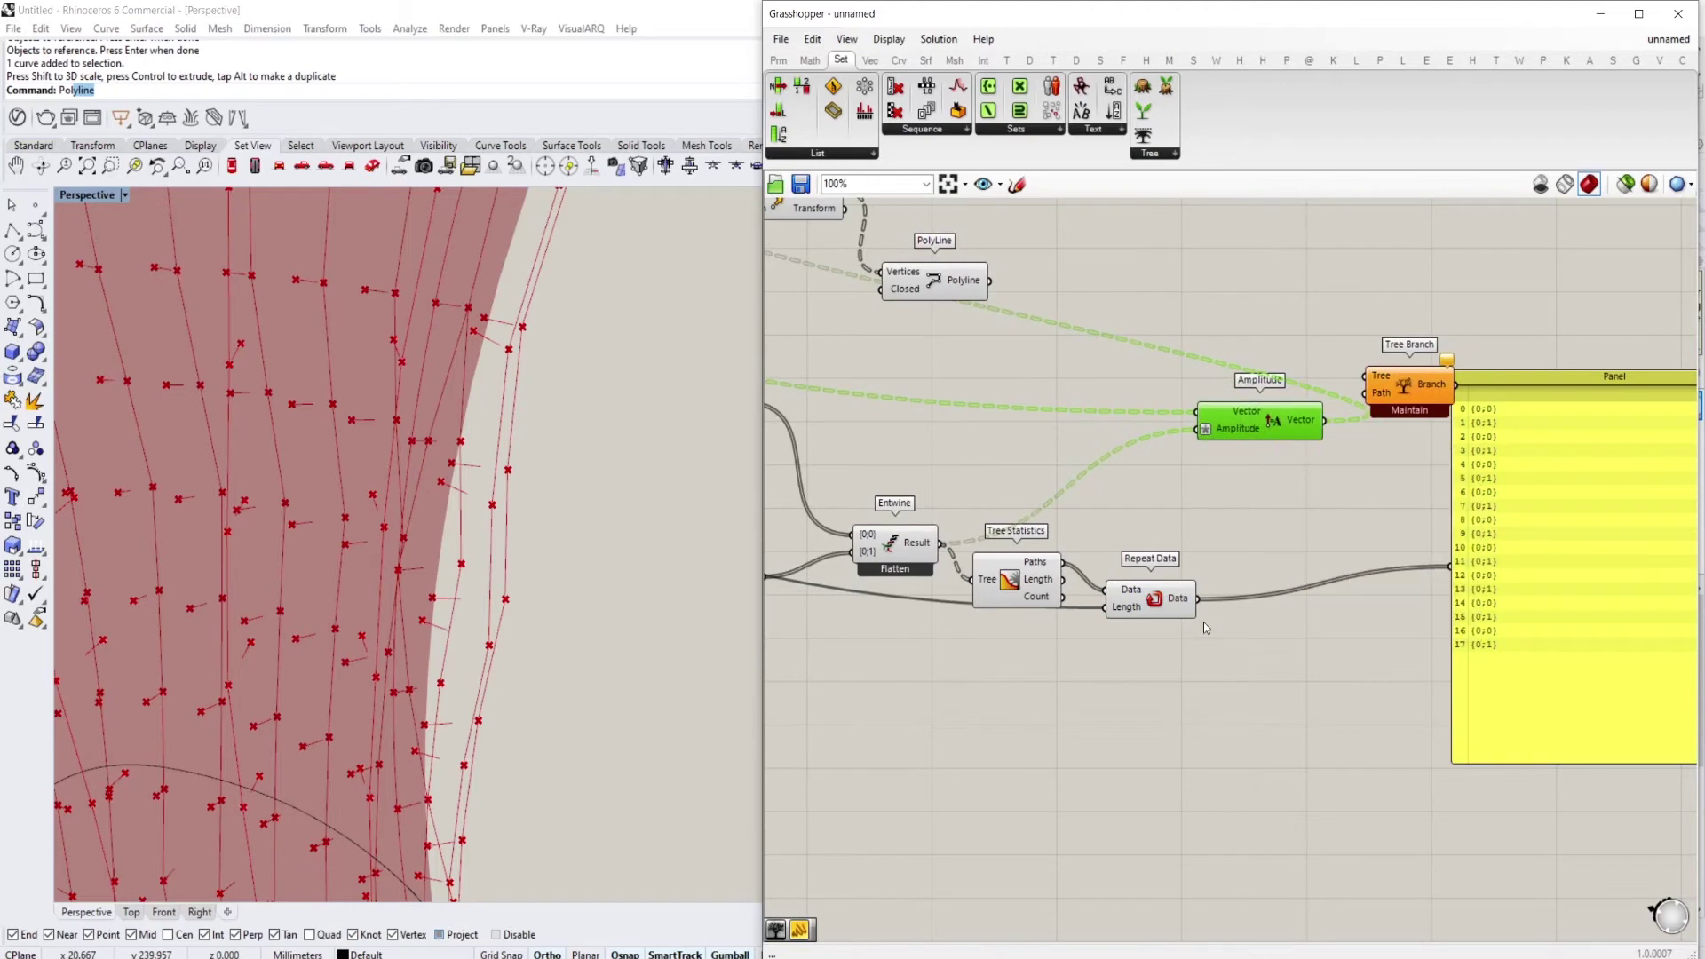
right_click_drag(1204, 437, 1204, 478)
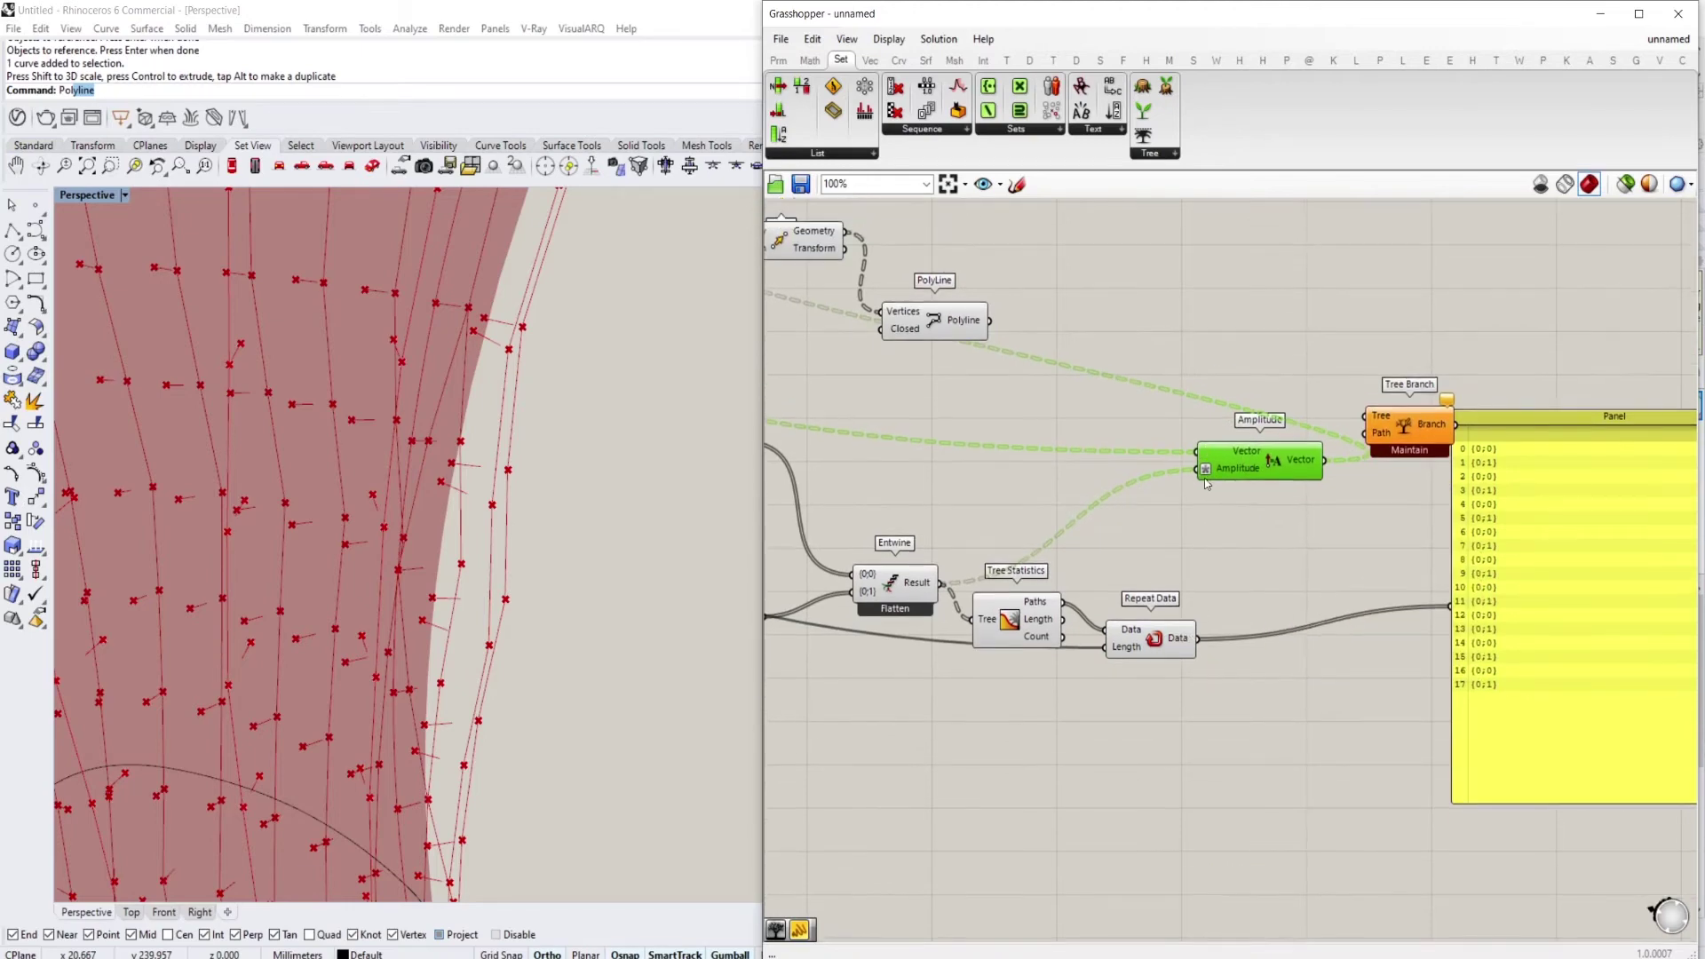
left_click(1257, 562)
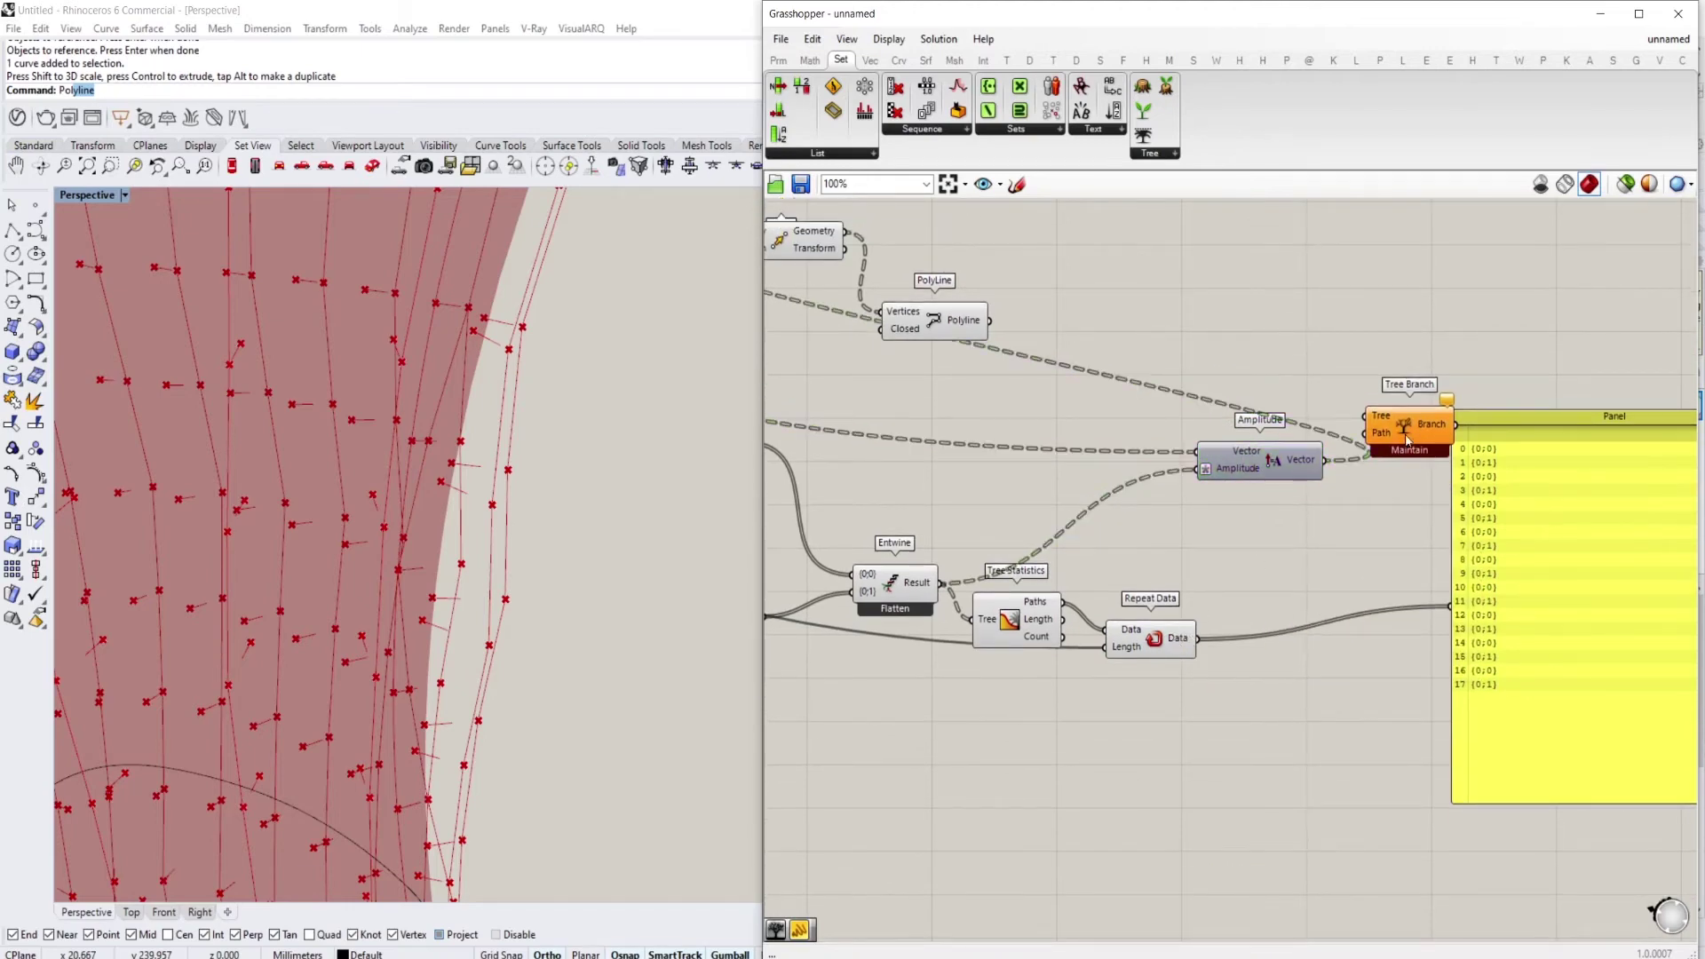
Place Tree Branch after Repeat Data, feeding Repeat Data into its Path input and Entwine's Result into its Tree input
left_click_drag(1405, 439, 1318, 600)
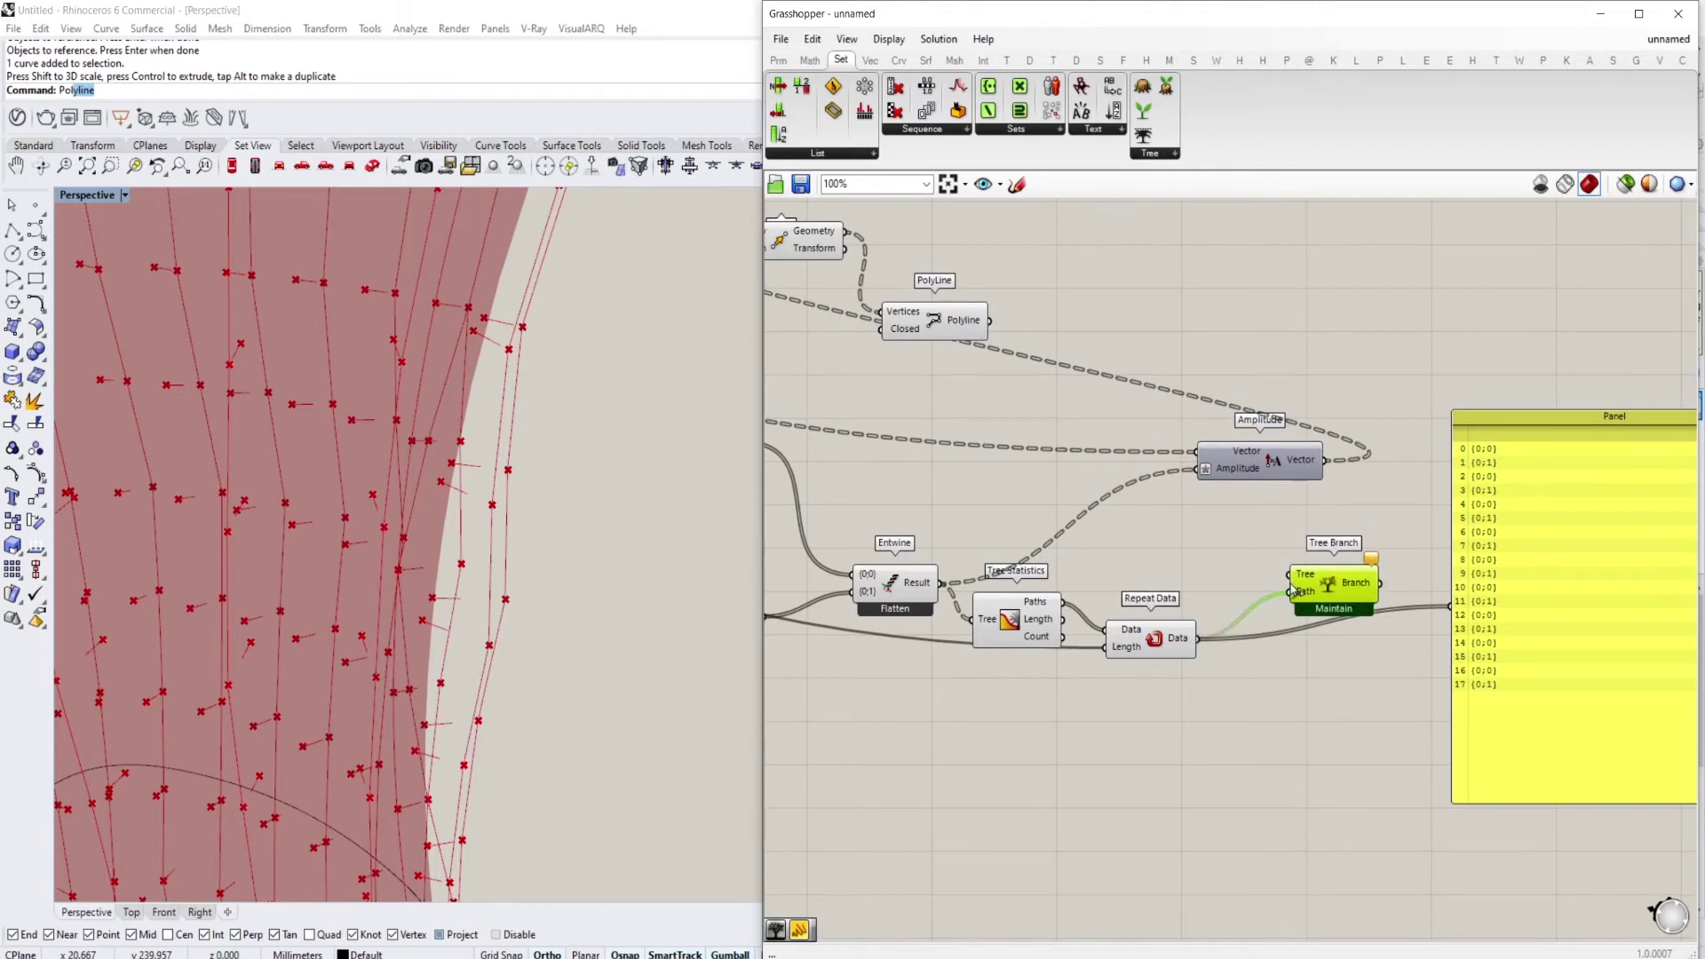
scroll(1289, 576, "down", 3)
left_click_drag(1254, 551, 1029, 575)
scroll(1153, 560, "up", 3)
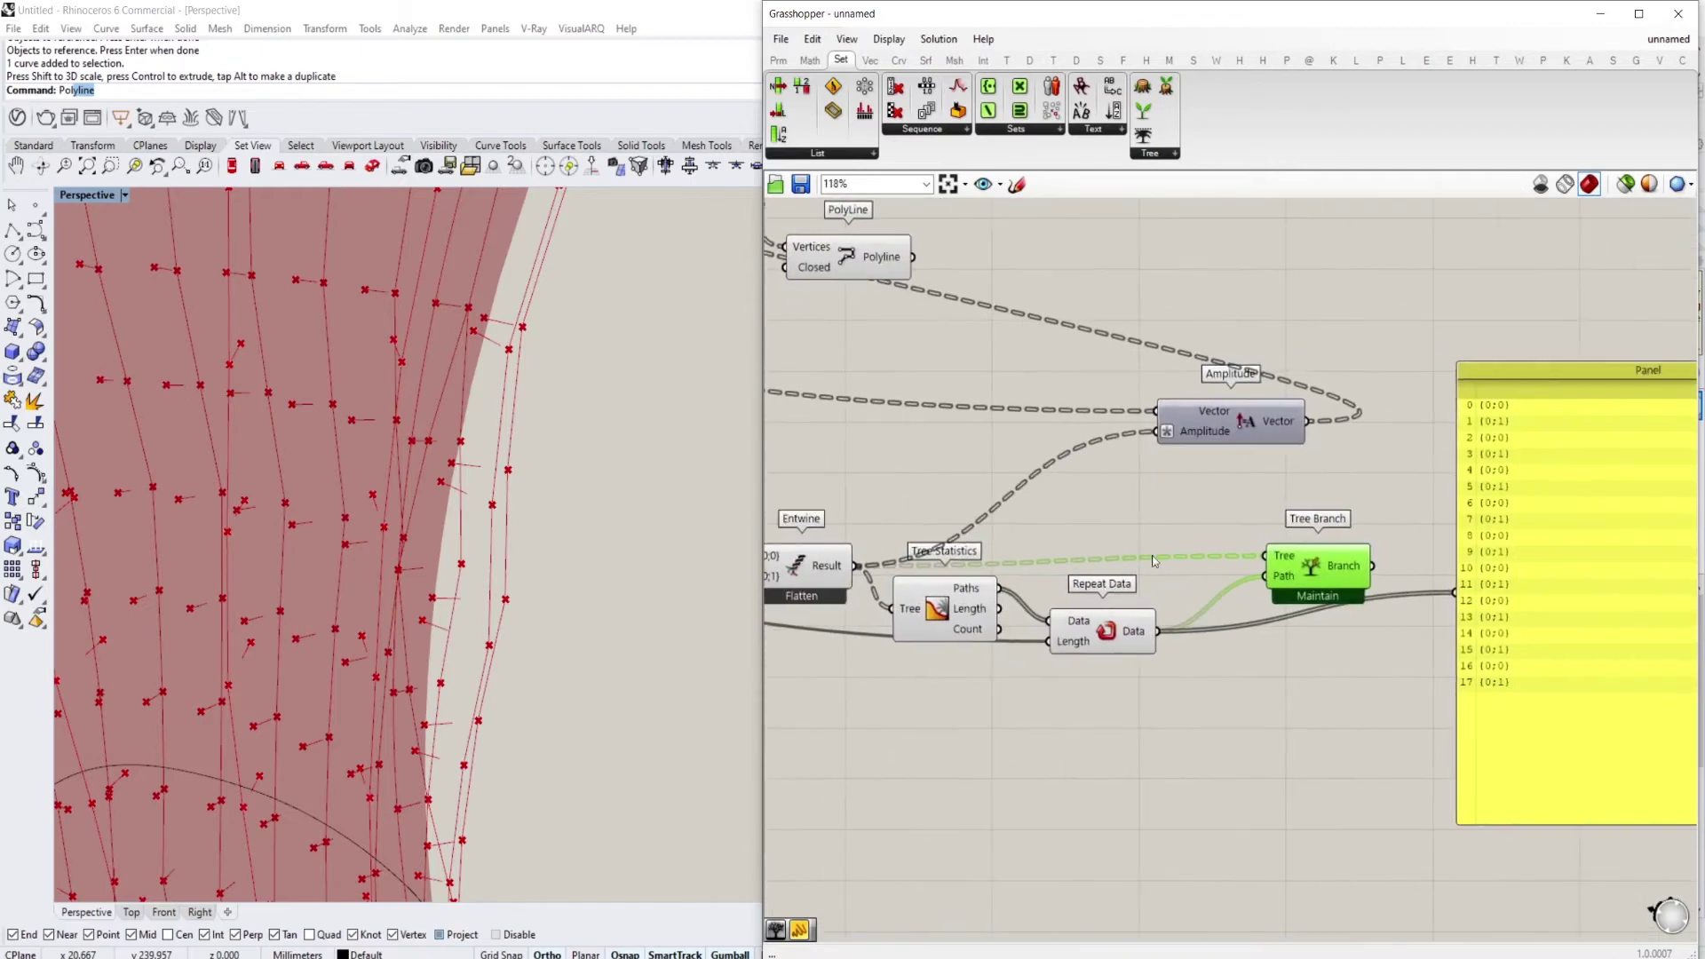
Connect Tree Branch's Branch output to the Panel and view the resulting list
left_click_drag(1373, 565, 1456, 592)
right_click_drag(1457, 592, 1319, 522)
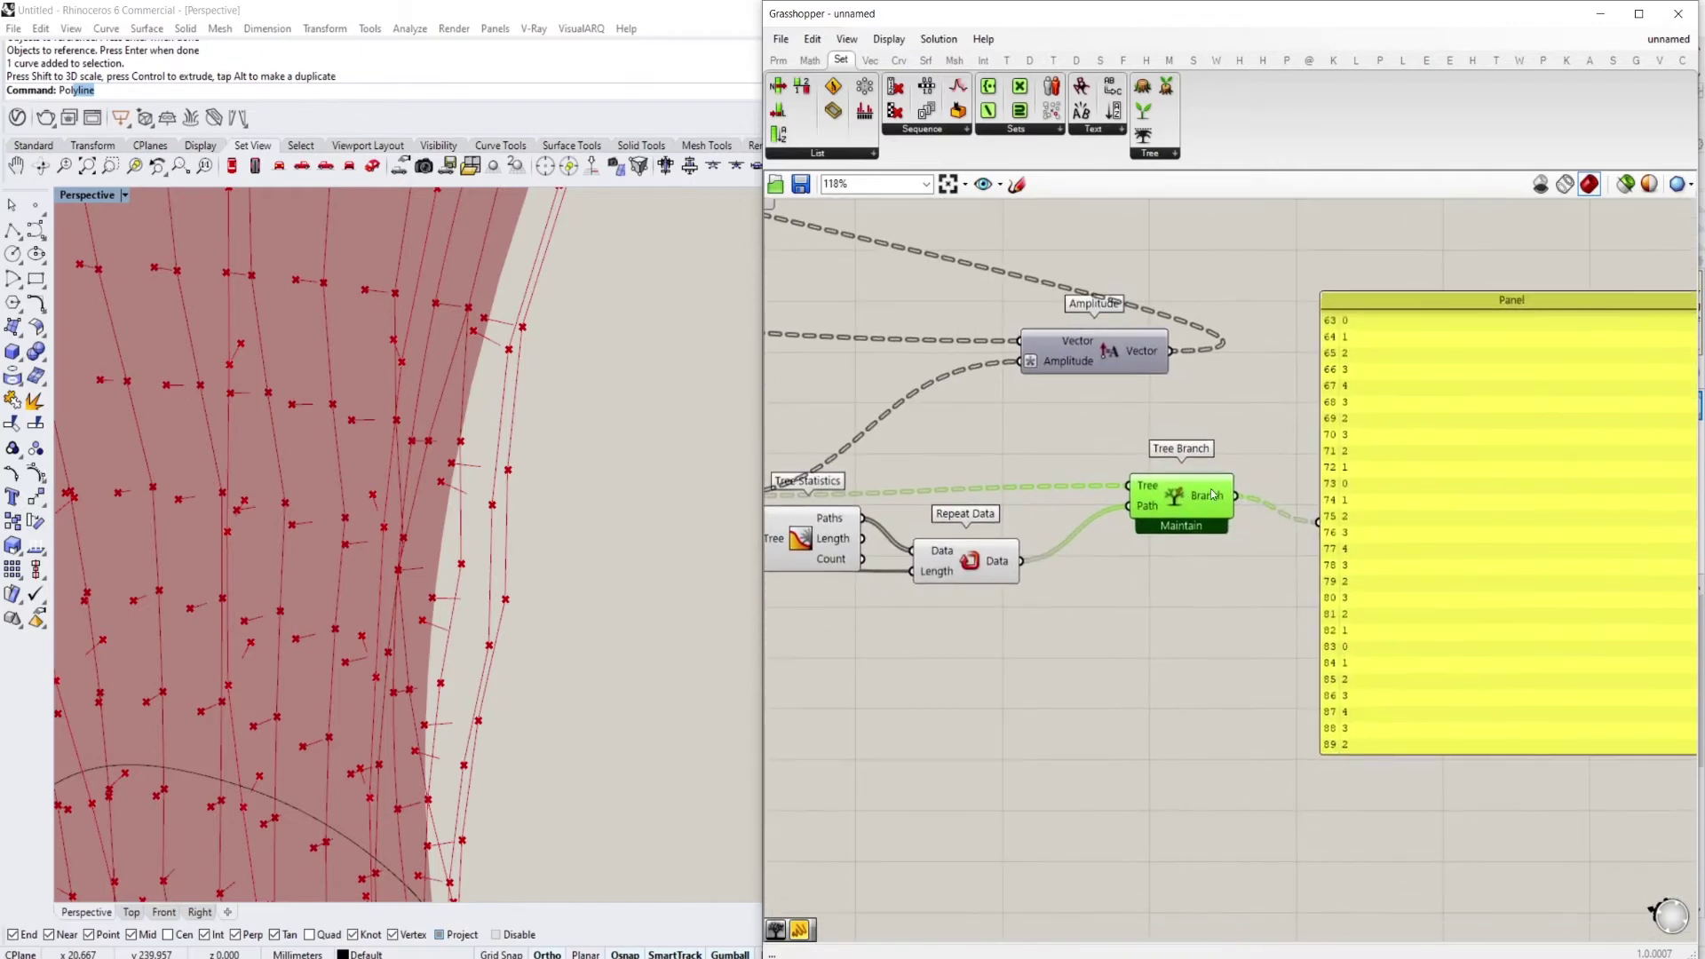
scroll(1212, 491, "down", 1)
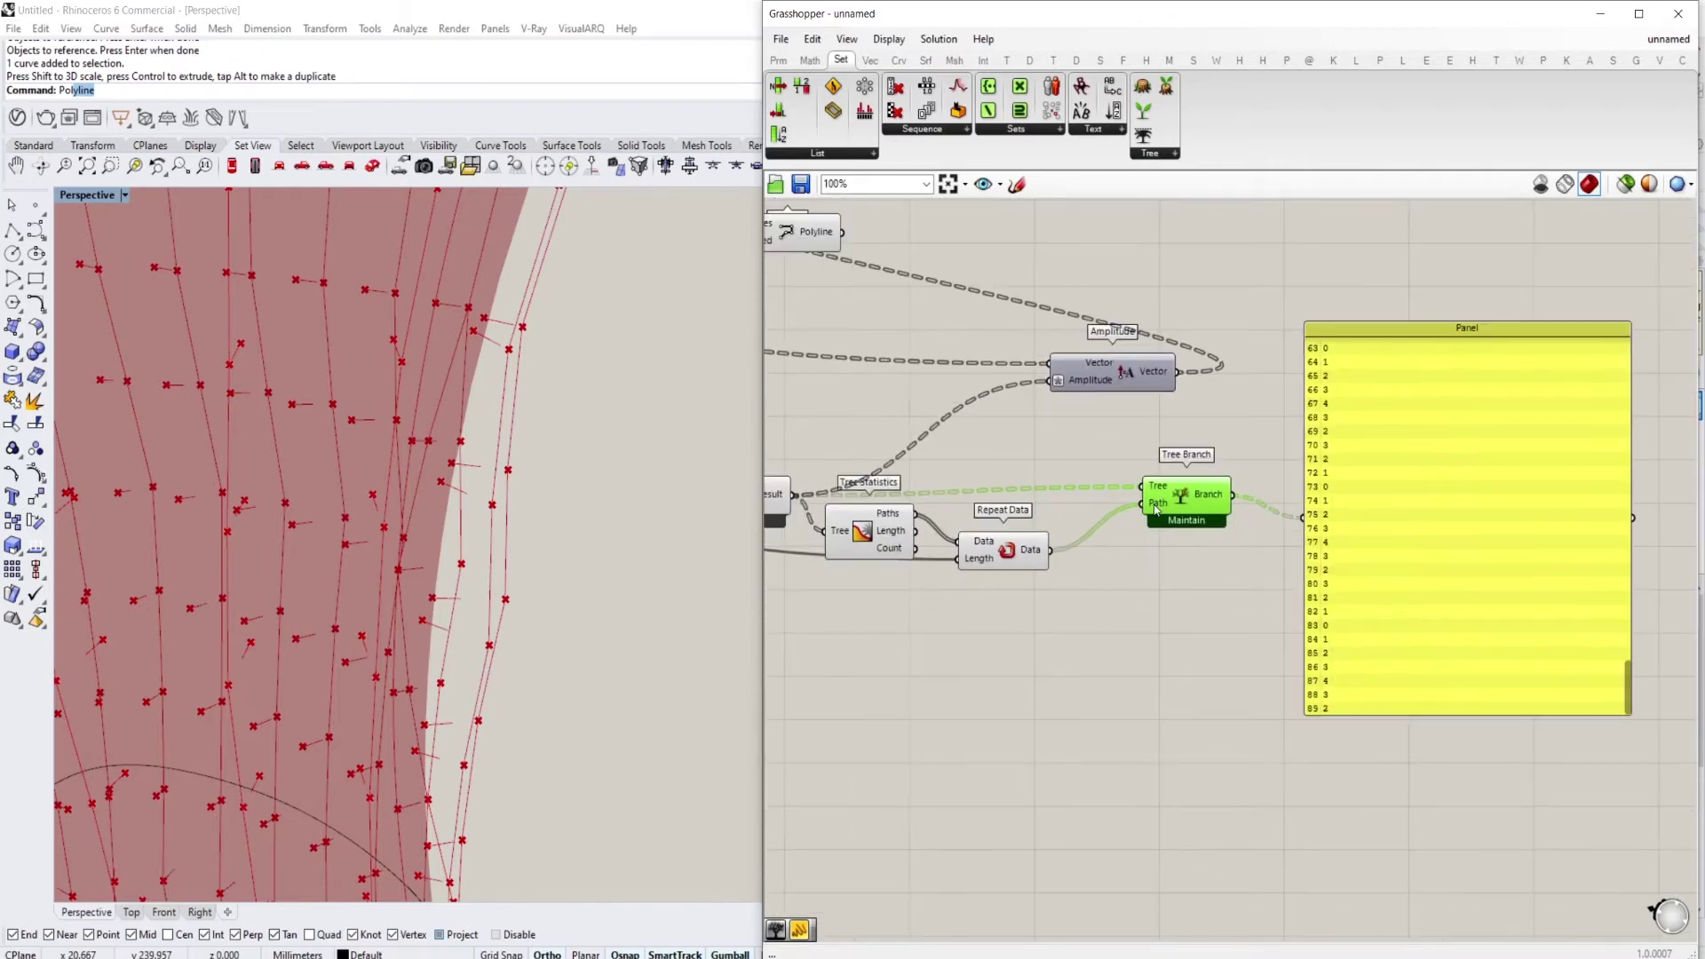
Turn off Maintain Paths on Tree Branch and examine the renumbered branches in the Panel
mouse_move(1157, 508)
scroll(1182, 509, "up", 3)
right_click(1188, 494)
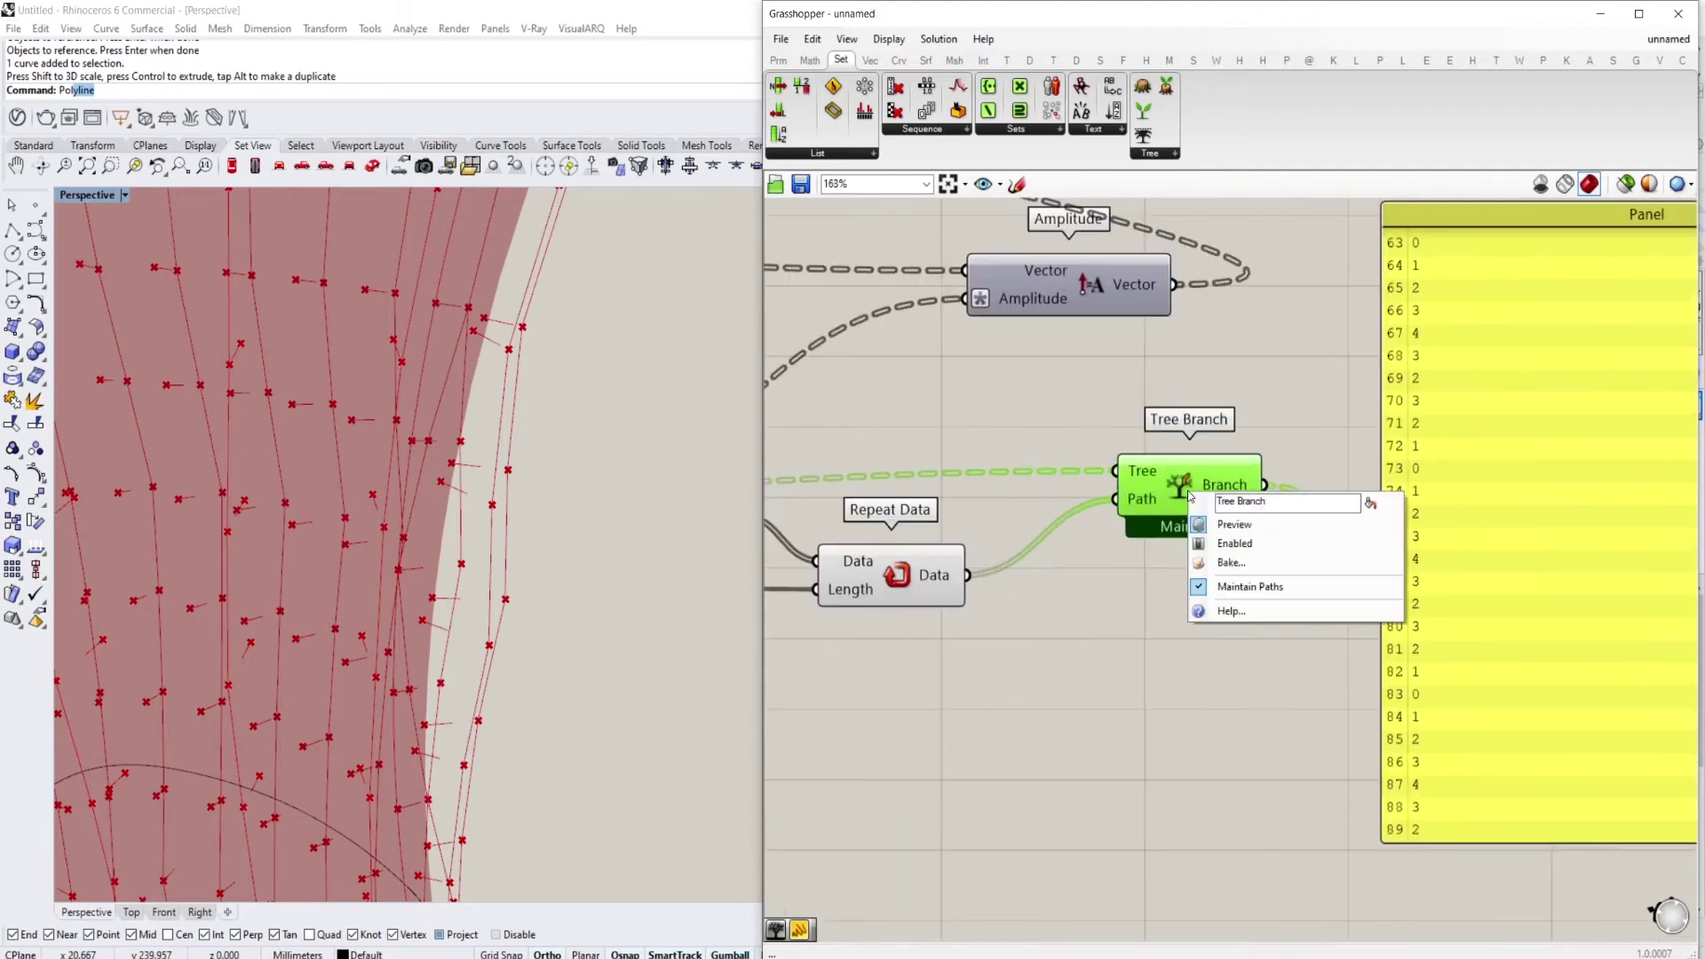
left_click(1243, 589)
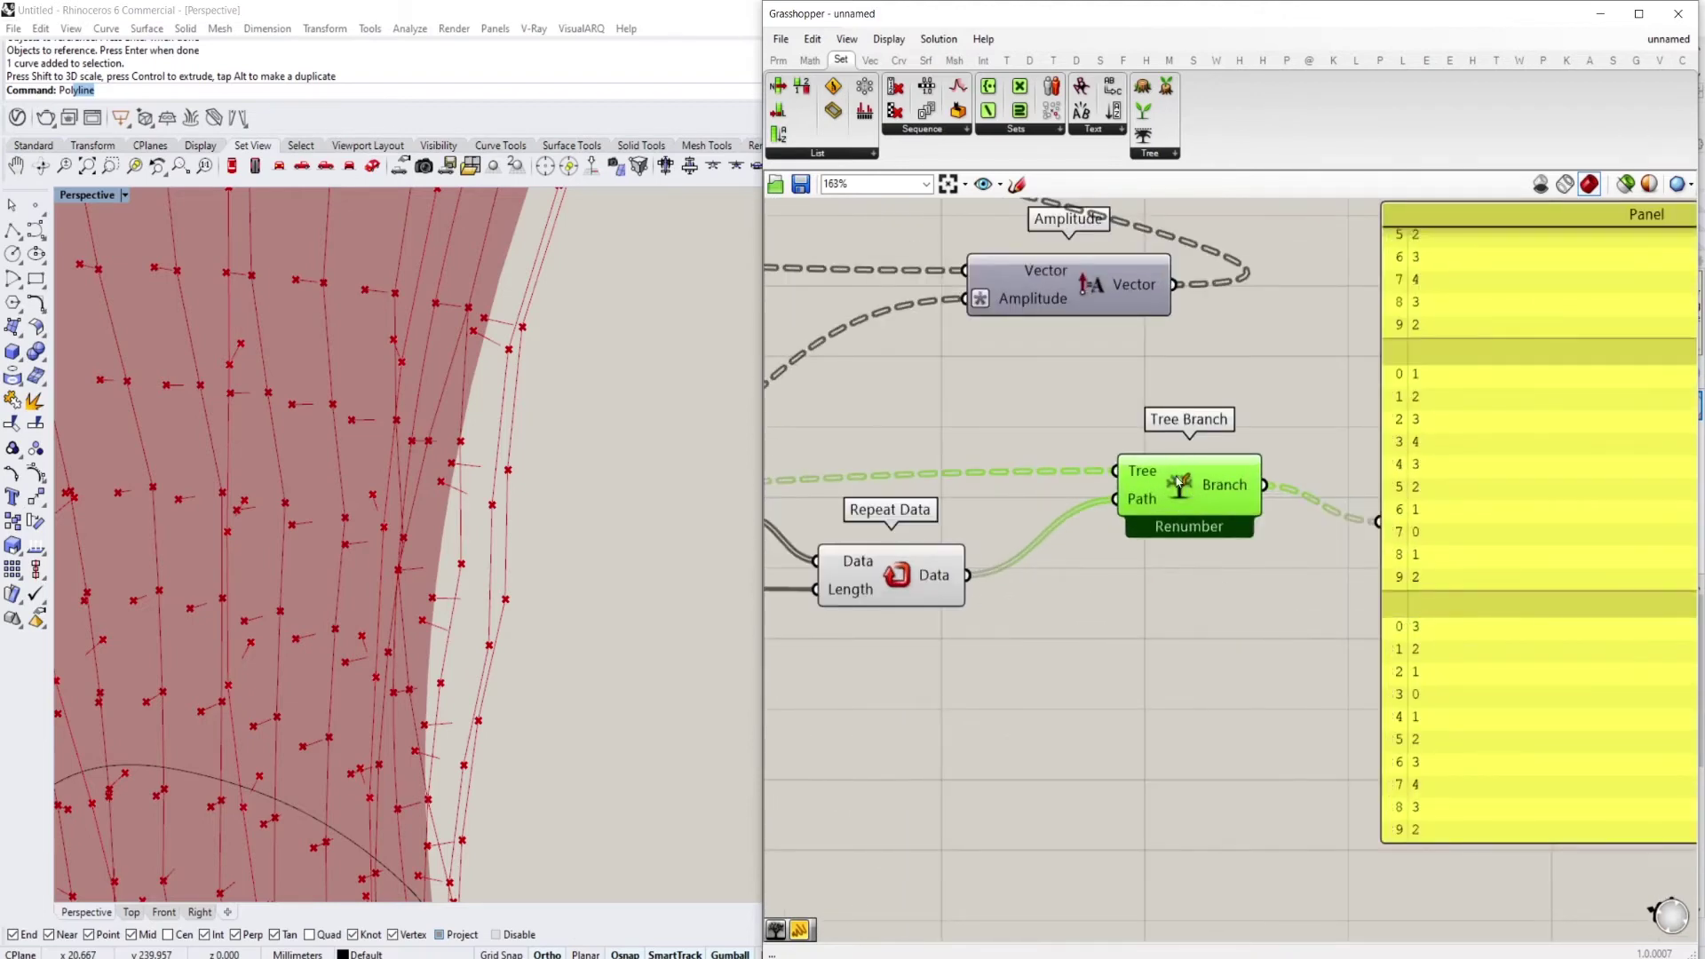
scroll(1380, 484, "down", 2)
left_click_drag(1497, 712, 1498, 596)
right_click_drag(958, 437, 1071, 479)
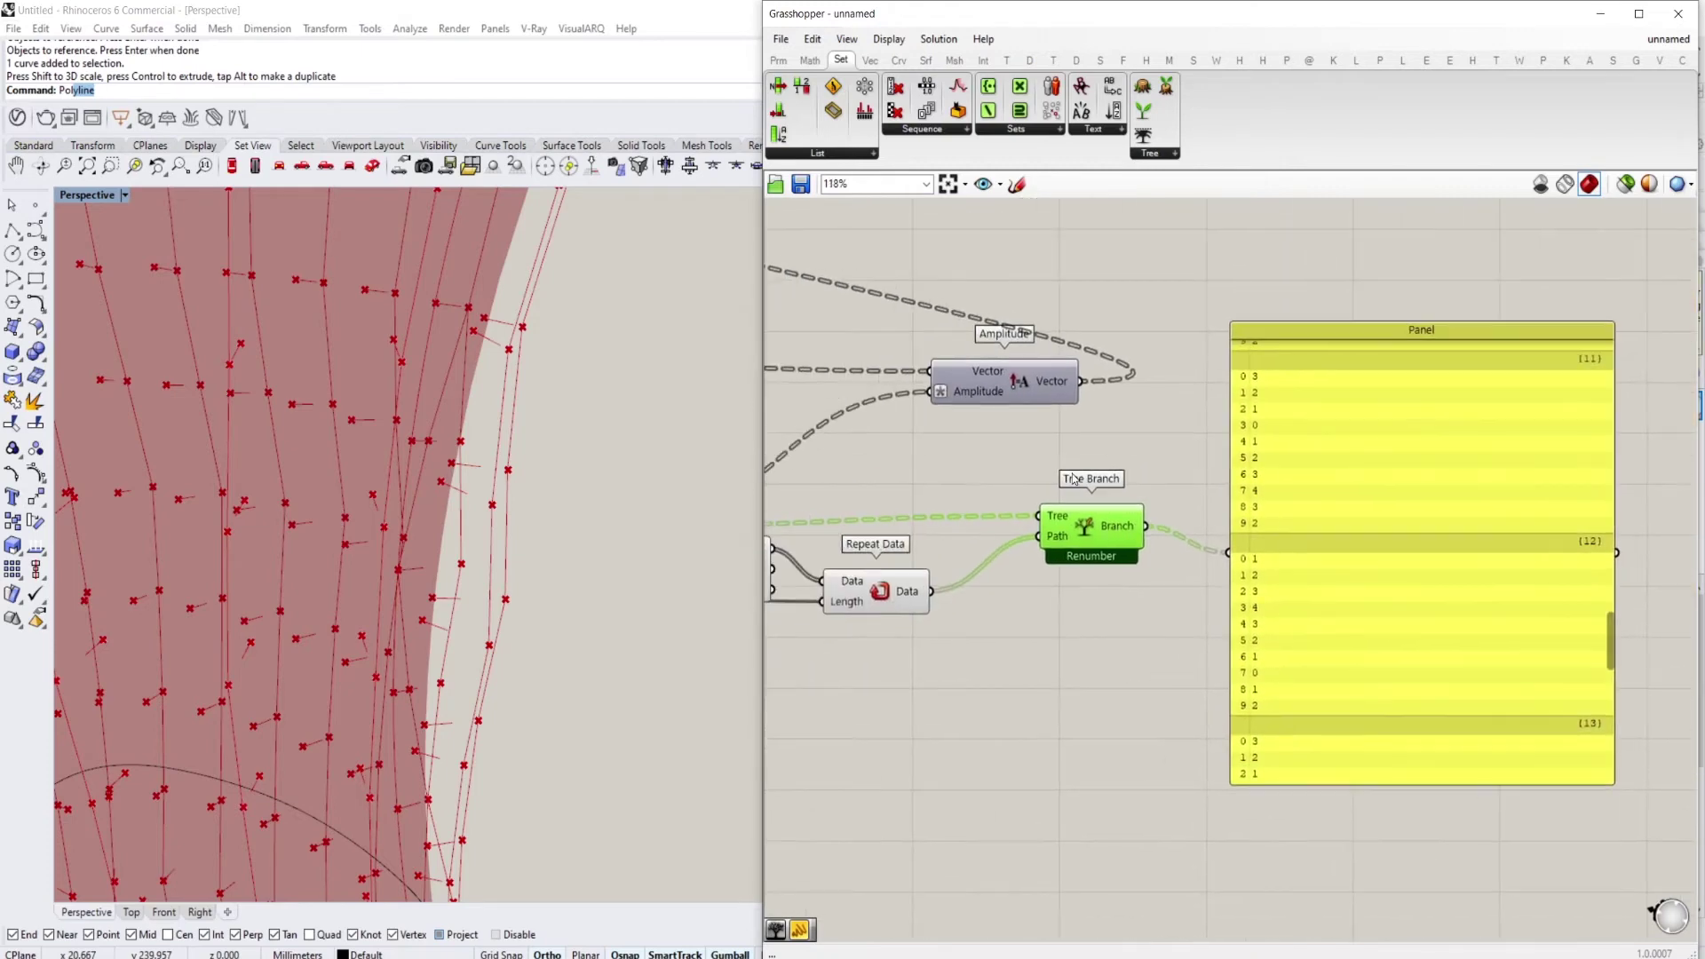
scroll(1073, 479, "up", 3)
right_click(1101, 562)
left_click(1137, 498)
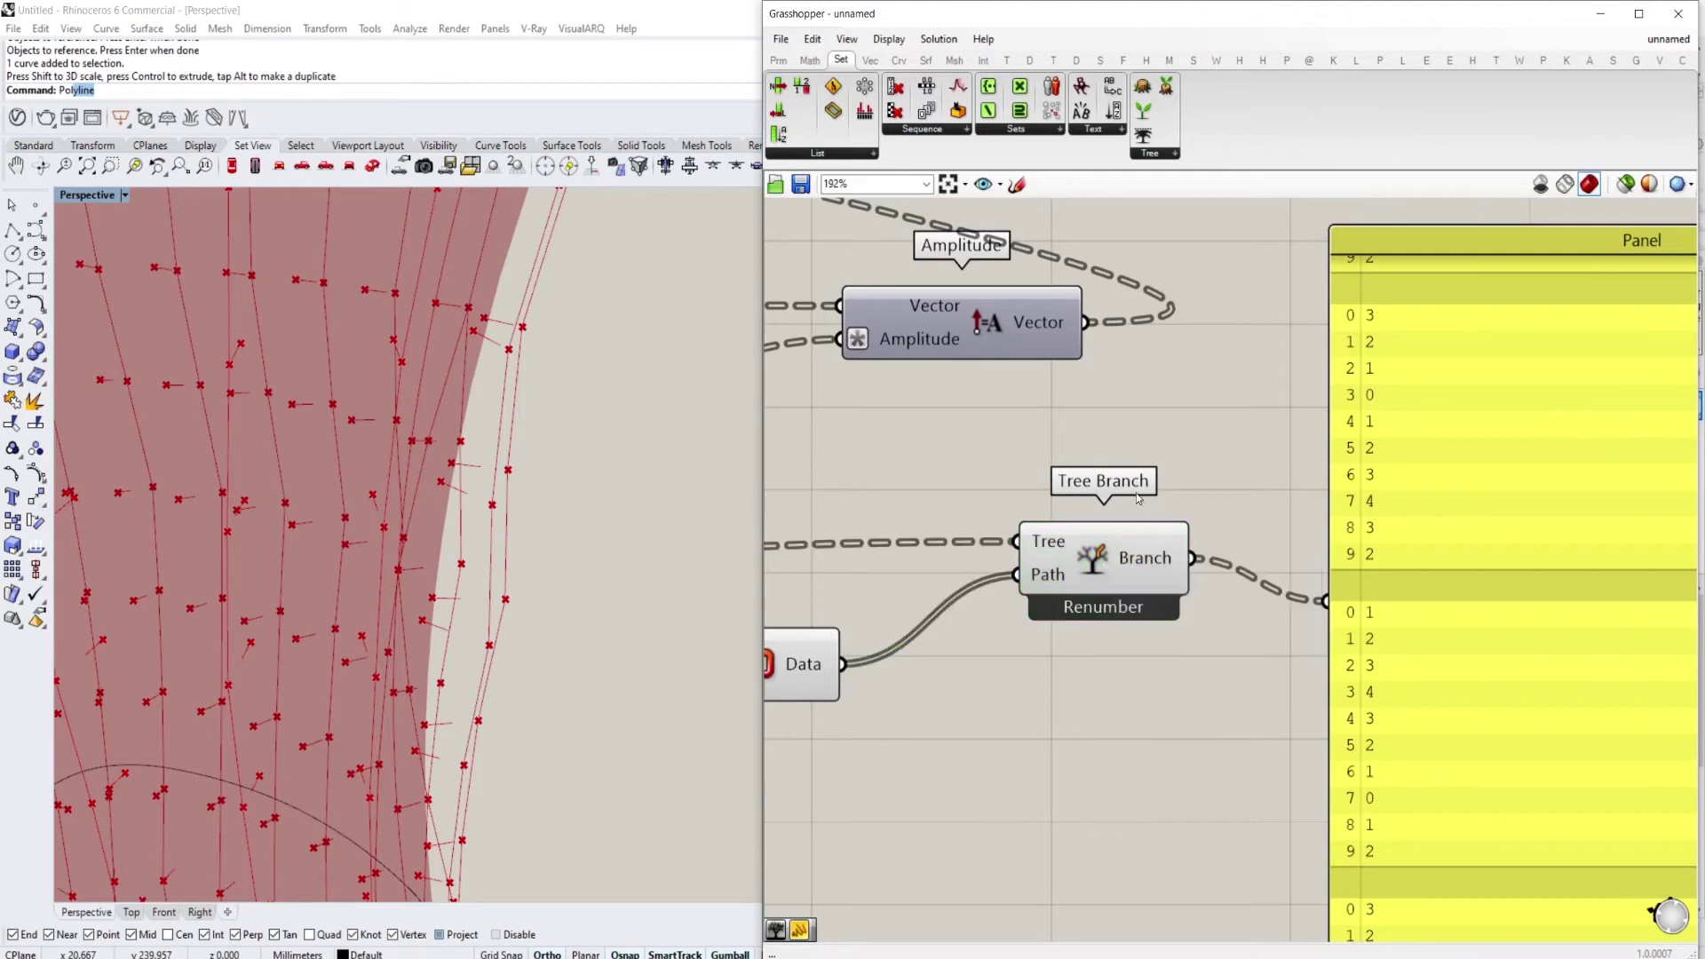
Reposition Tree Branch directly above the Repeat Data that supplies its Path input
scroll(1137, 498, "down", 3)
right_click_drag(1136, 498, 1309, 576)
left_click_drag(1298, 607, 1119, 545)
scroll(1119, 546, "down", 4)
right_click_drag(1119, 546, 1194, 586)
scroll(1162, 517, "up", 2)
right_click_drag(1163, 516, 1122, 508)
Move Amplitude above the Panel, and move the Move and PolyLine components together beyond Amplitude
left_click_drag(1226, 548, 1325, 458)
left_click(997, 332)
left_click(947, 425)
left_click(836, 366, "shift")
left_click_drag(836, 366, 1421, 328)
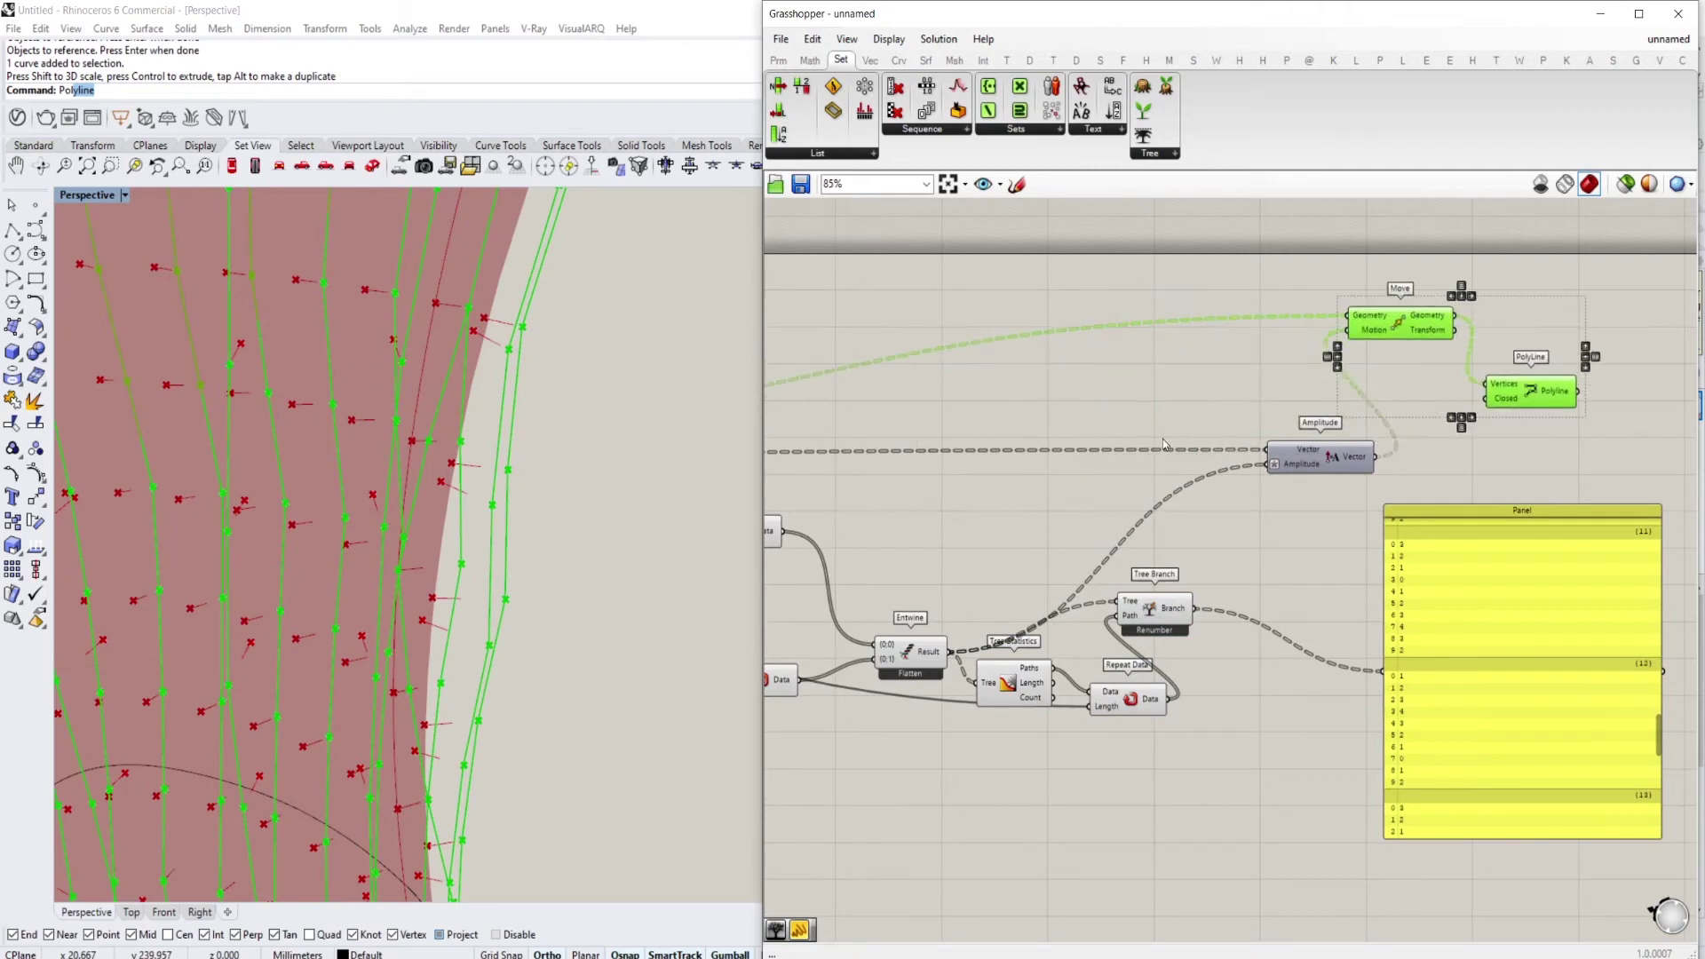
Connect Tree Branch's Branch output to the Amplitude input, inspect the polylines, and select Move to highlight the offset points
right_click_drag(1216, 434, 1095, 433)
left_click(1119, 566)
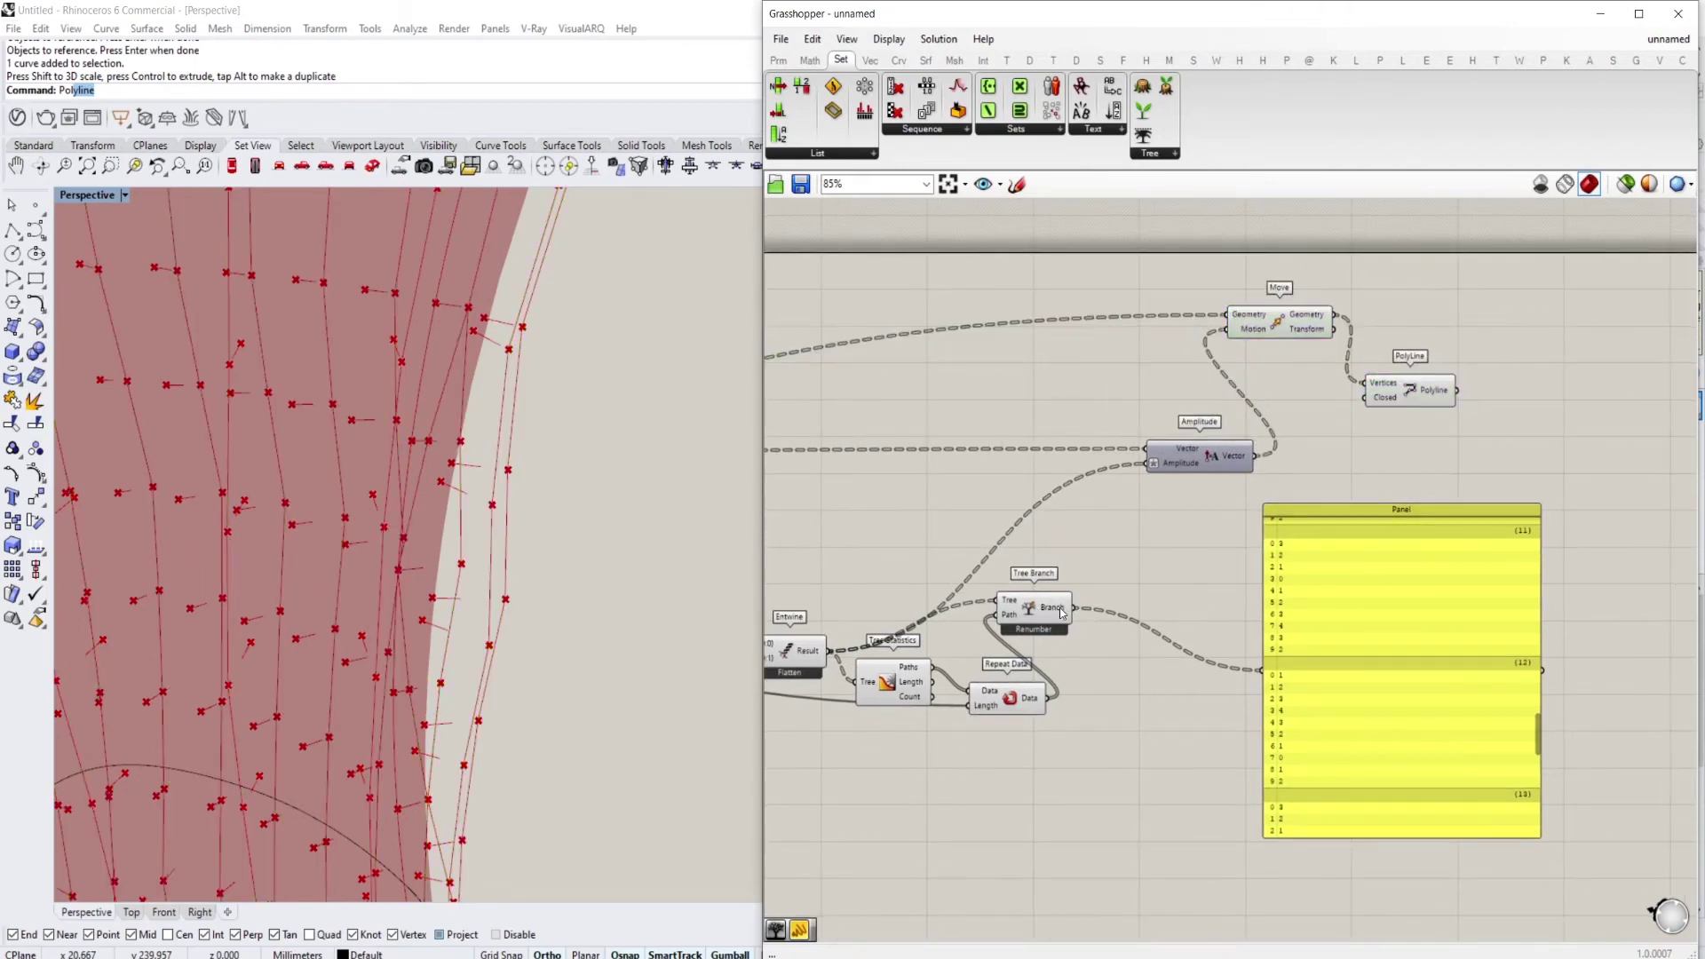
left_click_drag(1075, 609, 1153, 464)
right_click_drag(1188, 472, 1169, 492)
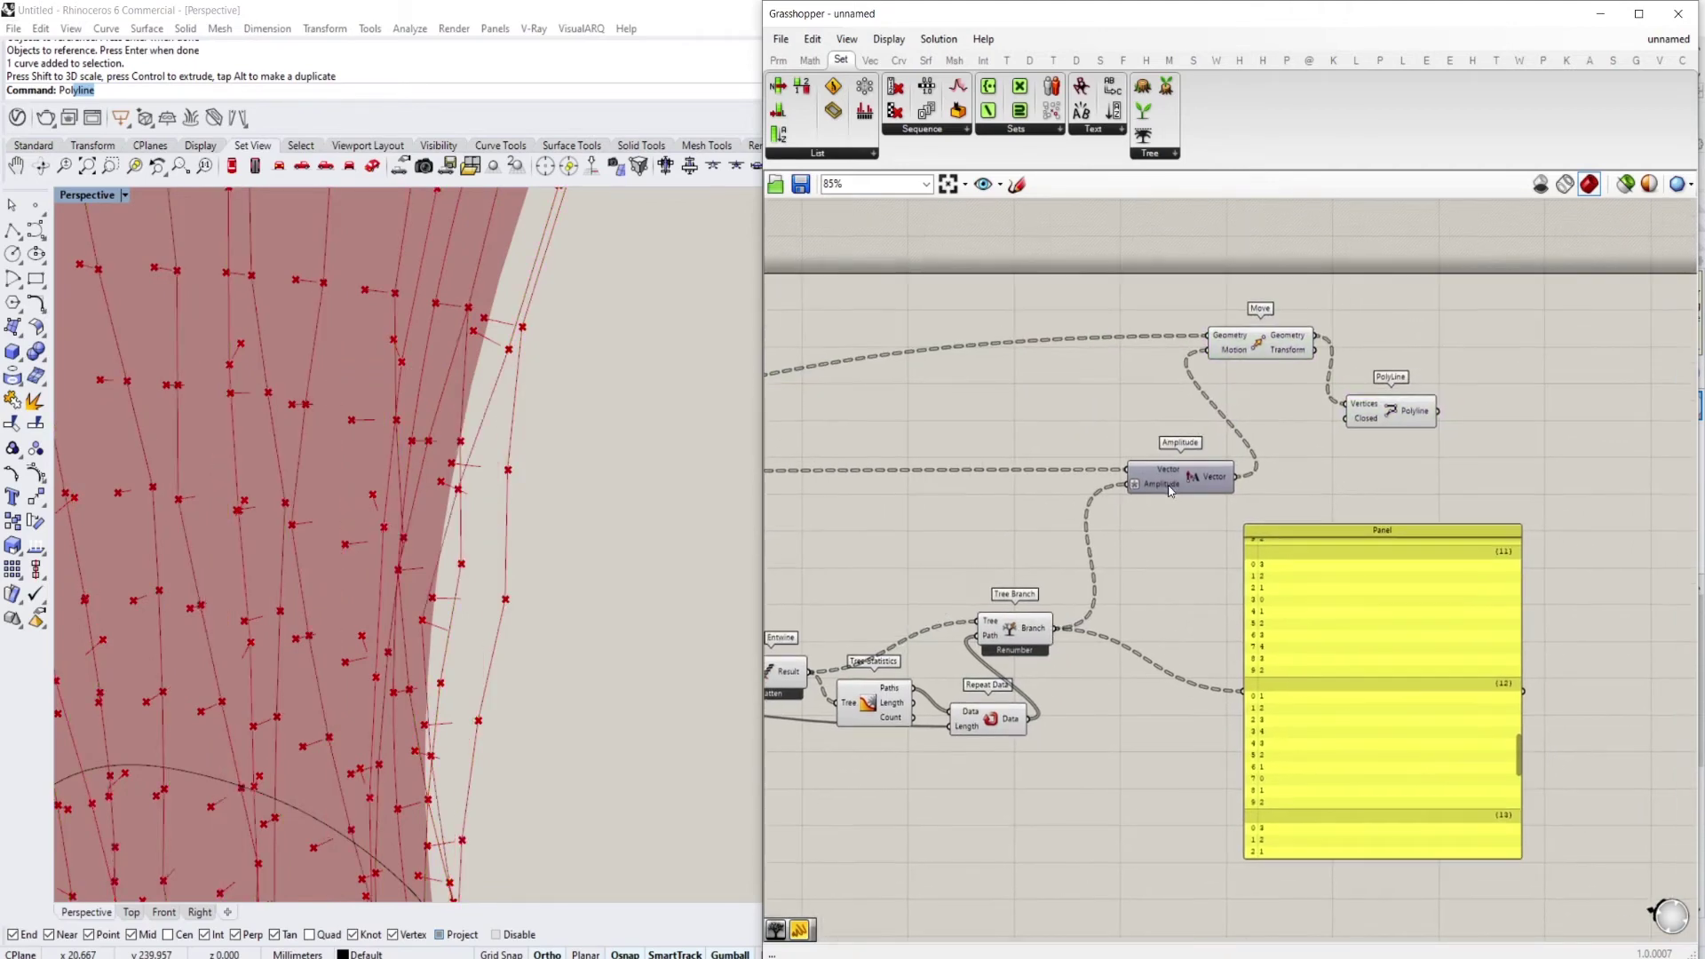
scroll(460, 536, "down", 6)
right_click_drag(479, 555, 458, 522)
scroll(520, 570, "up", 4)
right_click_drag(520, 575, 443, 531)
left_click(1272, 349)
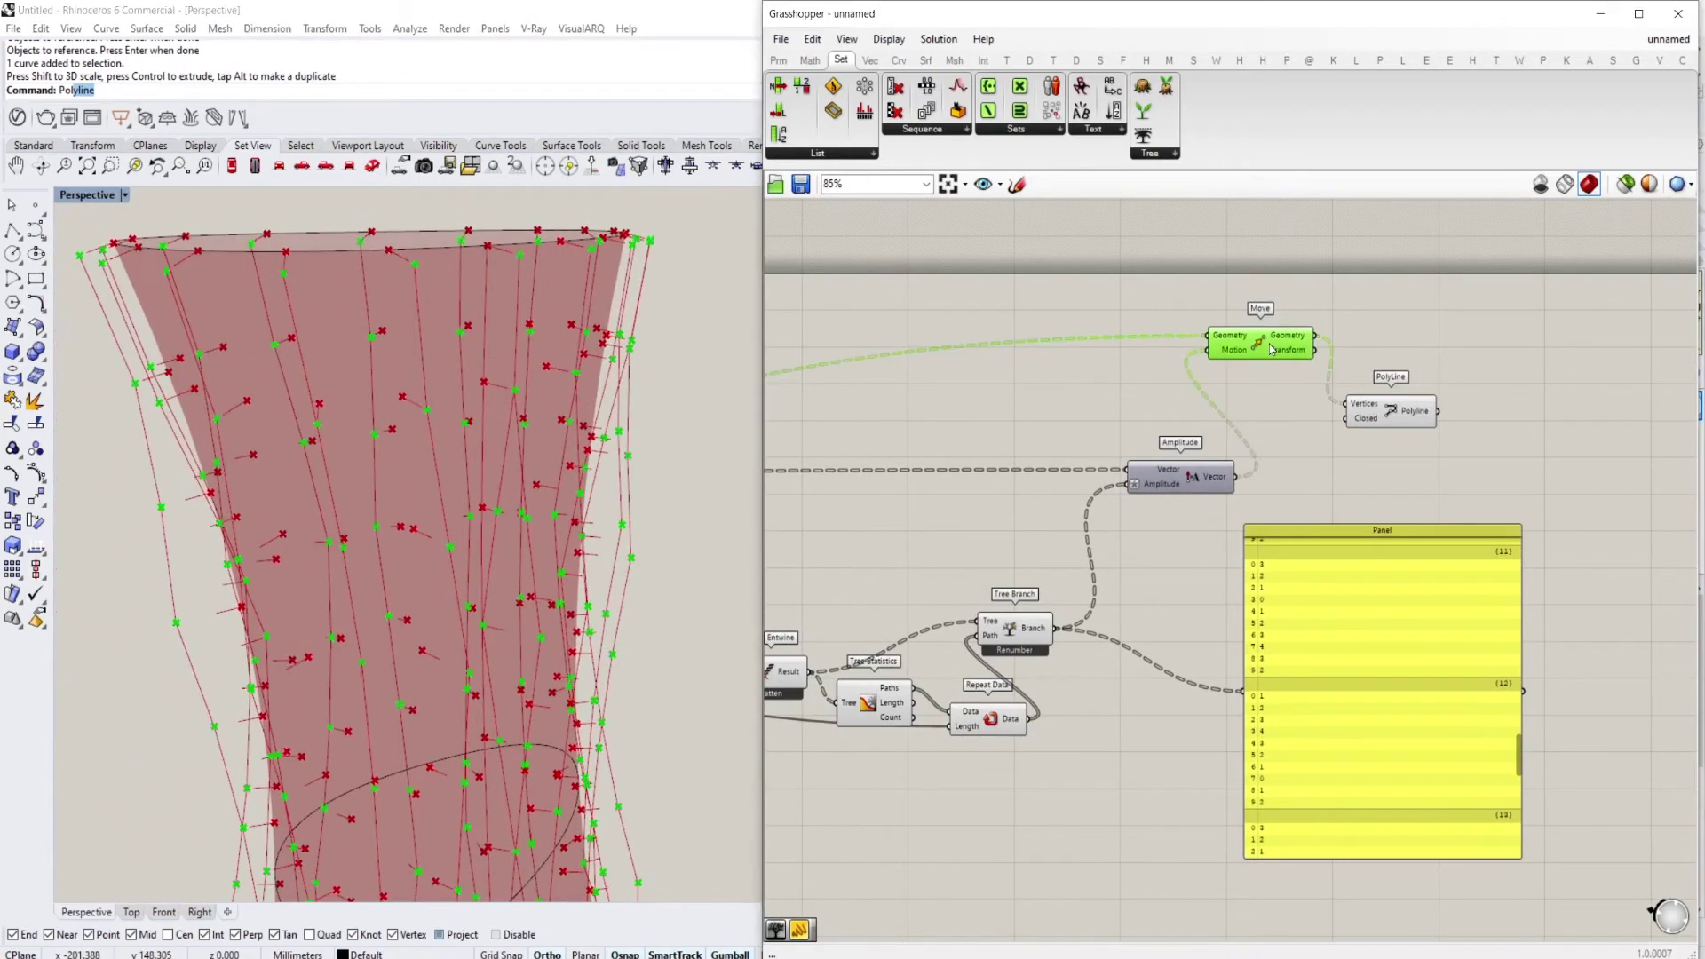
Turn off the previews of Move, the series-building components, Line SDL and Divide Surface, leaving the loft and polylines displayed
scroll(1271, 349, "down", 2)
right_click_drag(959, 444, 1405, 364)
left_click_drag(1364, 371, 990, 593)
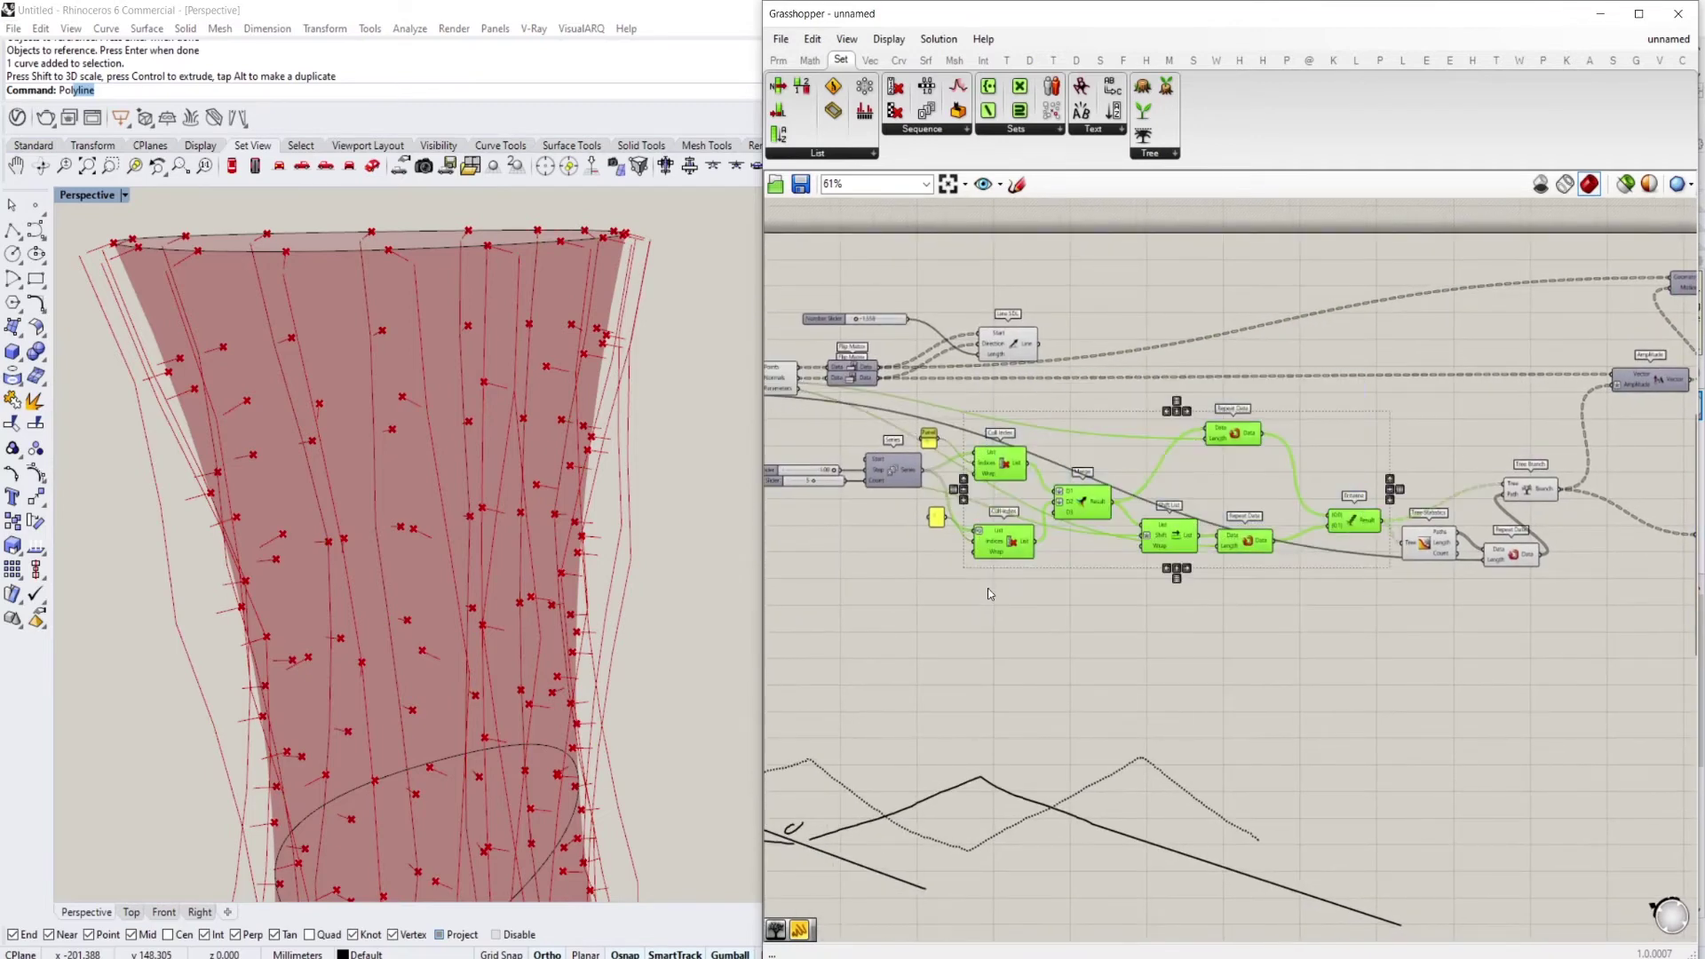
left_click(1011, 345)
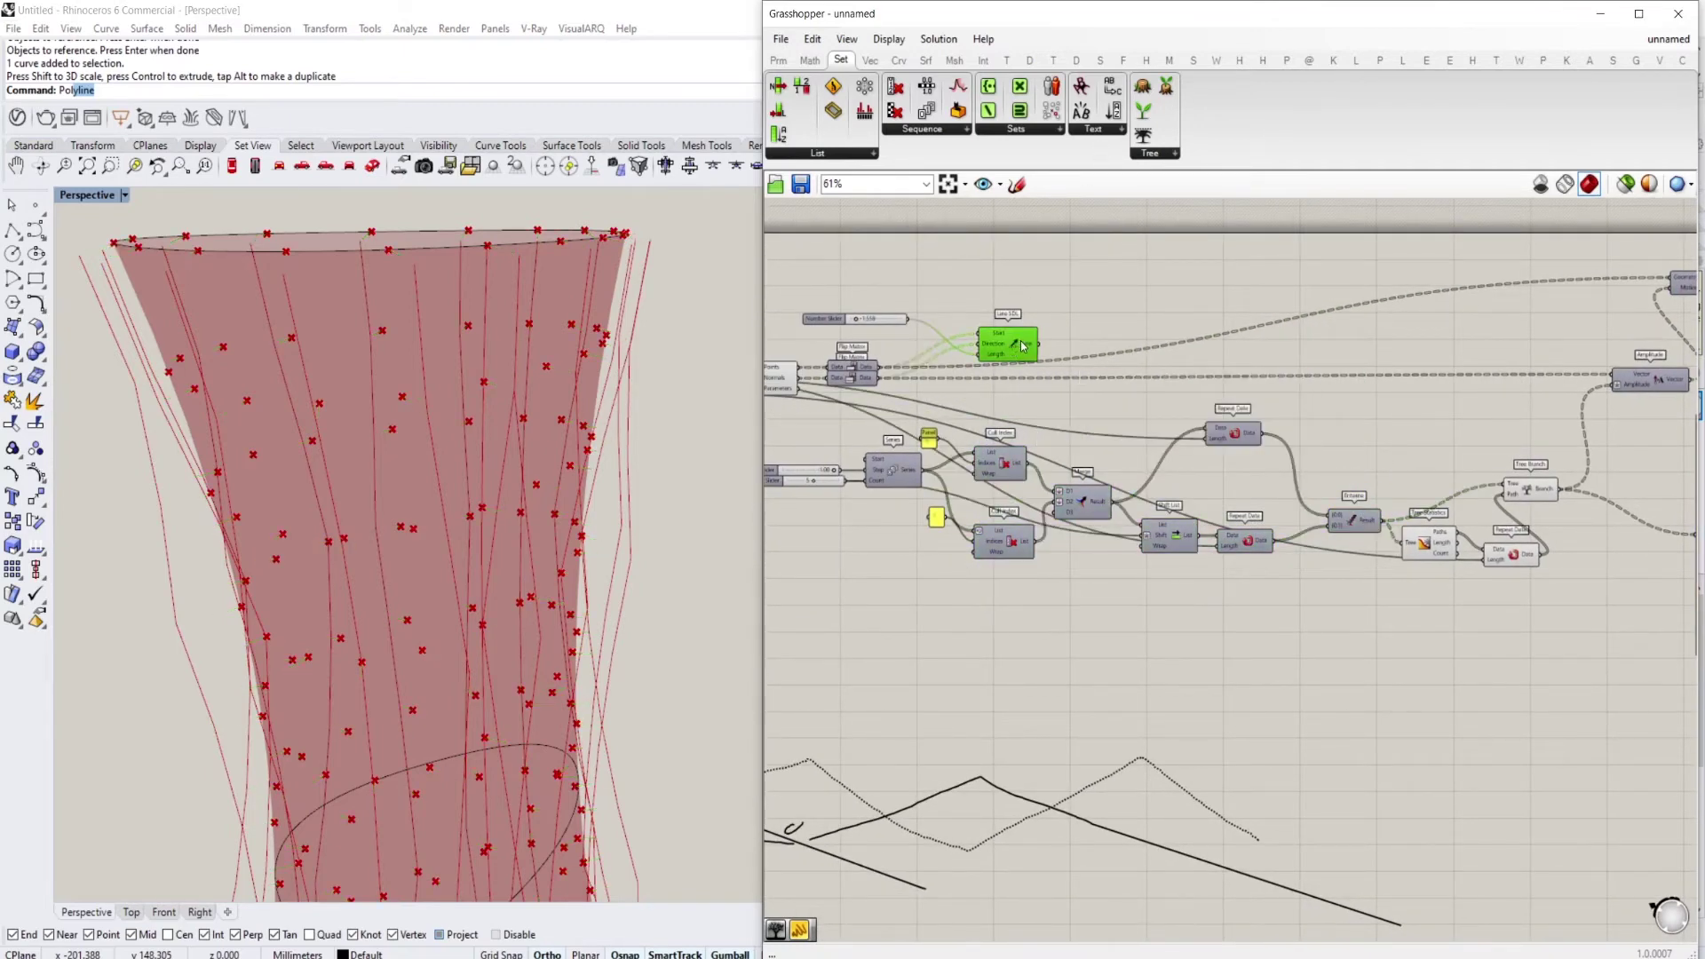
scroll(1017, 347, "down", 1)
right_click_drag(879, 371, 970, 368)
scroll(969, 368, "up", 2)
left_click(872, 370)
key("ctrl+q")
scroll(1261, 399, "down", 2)
right_click_drag(1261, 400, 1056, 404)
right_click_drag(622, 489, 535, 514)
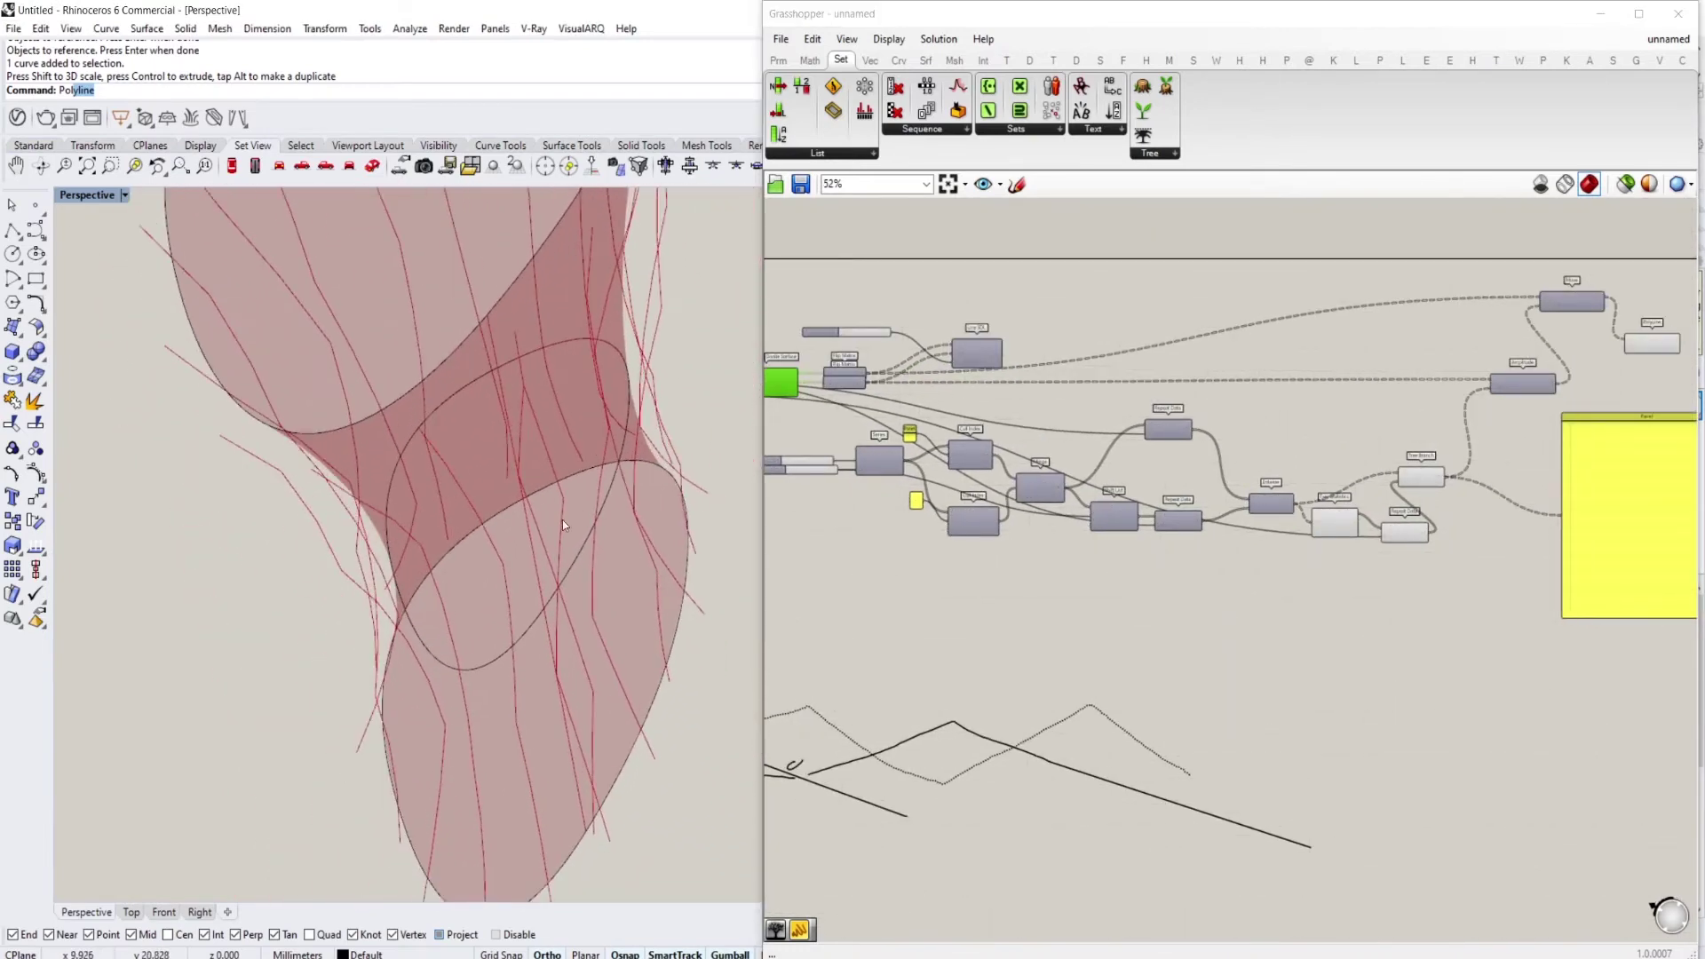
Switch the Loft component's preview off to view the polylines alone, and switch it back on
right_click_drag(1020, 488, 1194, 517)
scroll(966, 402, "up", 3)
right_click_drag(831, 404, 955, 425)
left_click(904, 410)
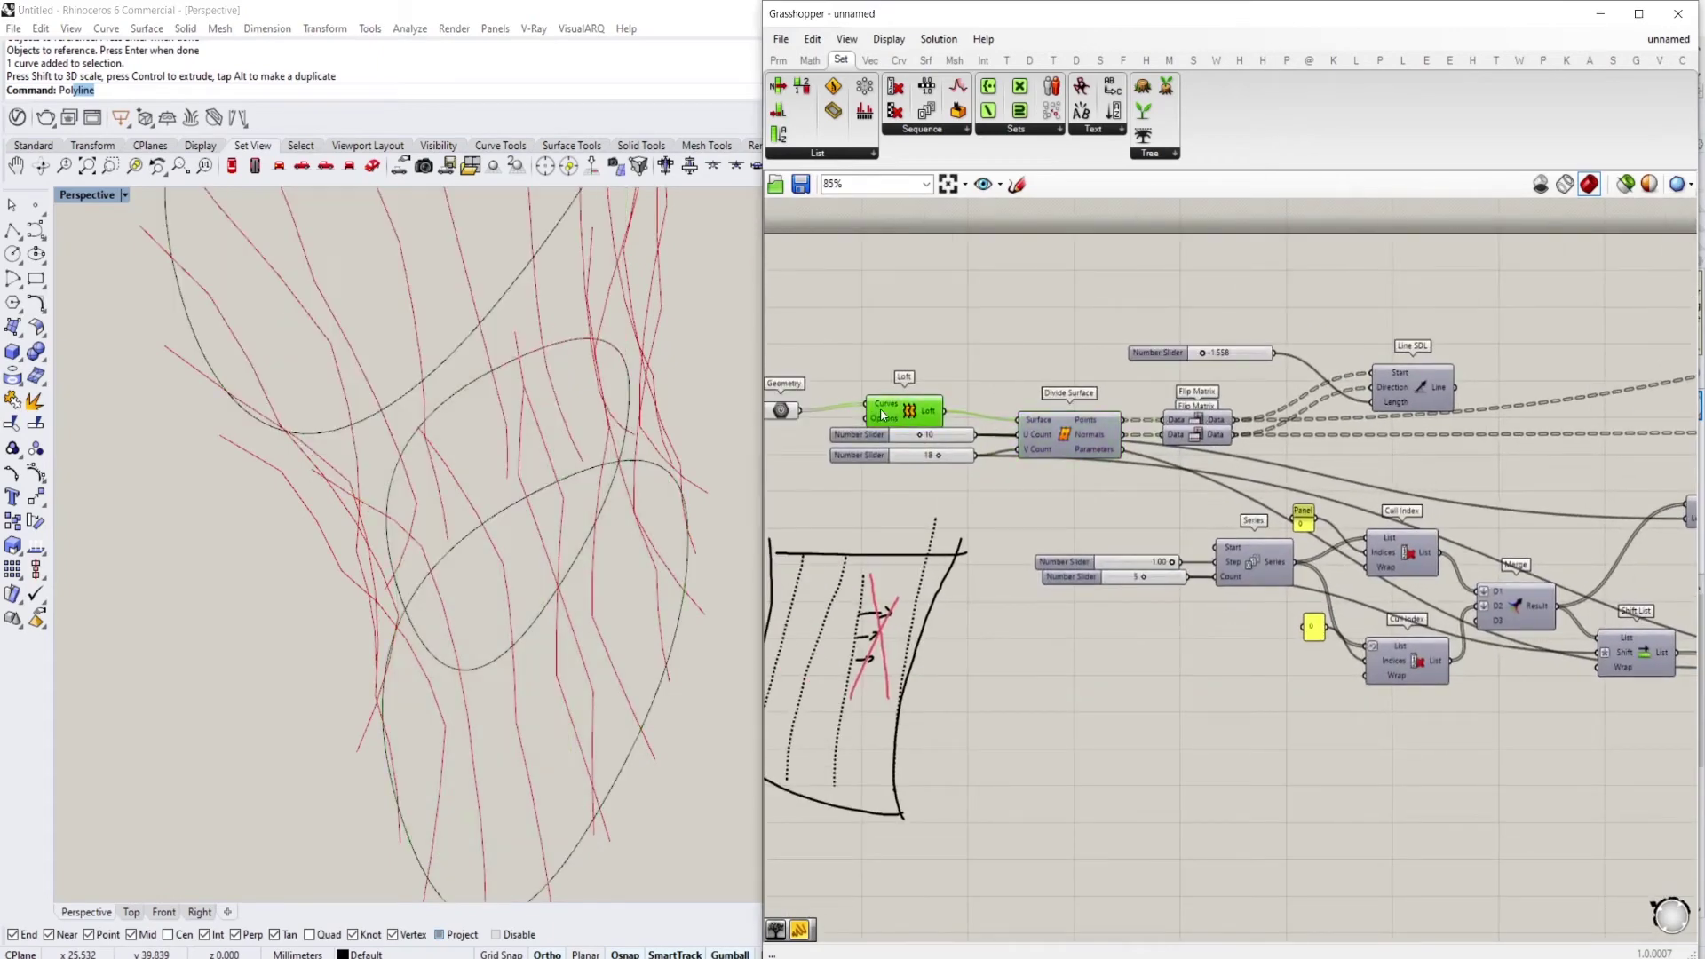
key("ctrl+q")
right_click_drag(849, 417, 936, 413)
key("ctrl+q")
scroll(1412, 450, "down", 1)
Highlight the PolyLine result and compare the branch structures of Move's Geometry input and Amplitude's Vector input
right_click_drag(1412, 449, 915, 468)
right_click_drag(1633, 417, 1184, 440)
scroll(1403, 417, "up", 2)
left_click(1405, 420)
right_click_drag(690, 582, 569, 621)
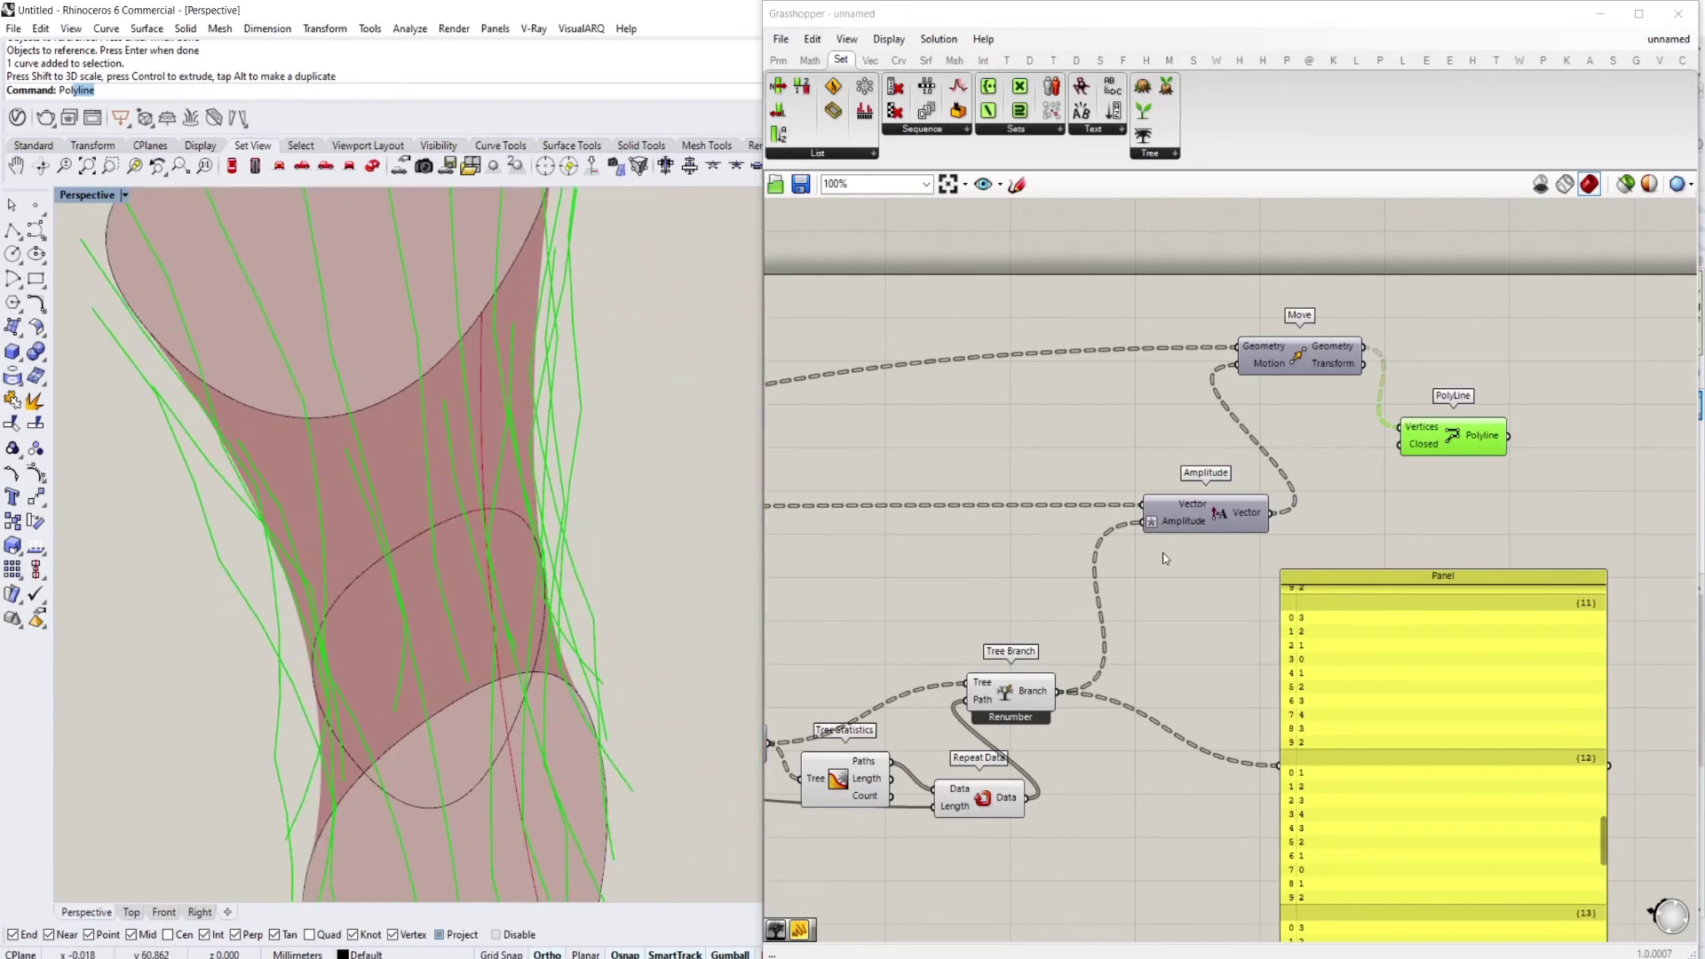
mouse_move(1408, 430)
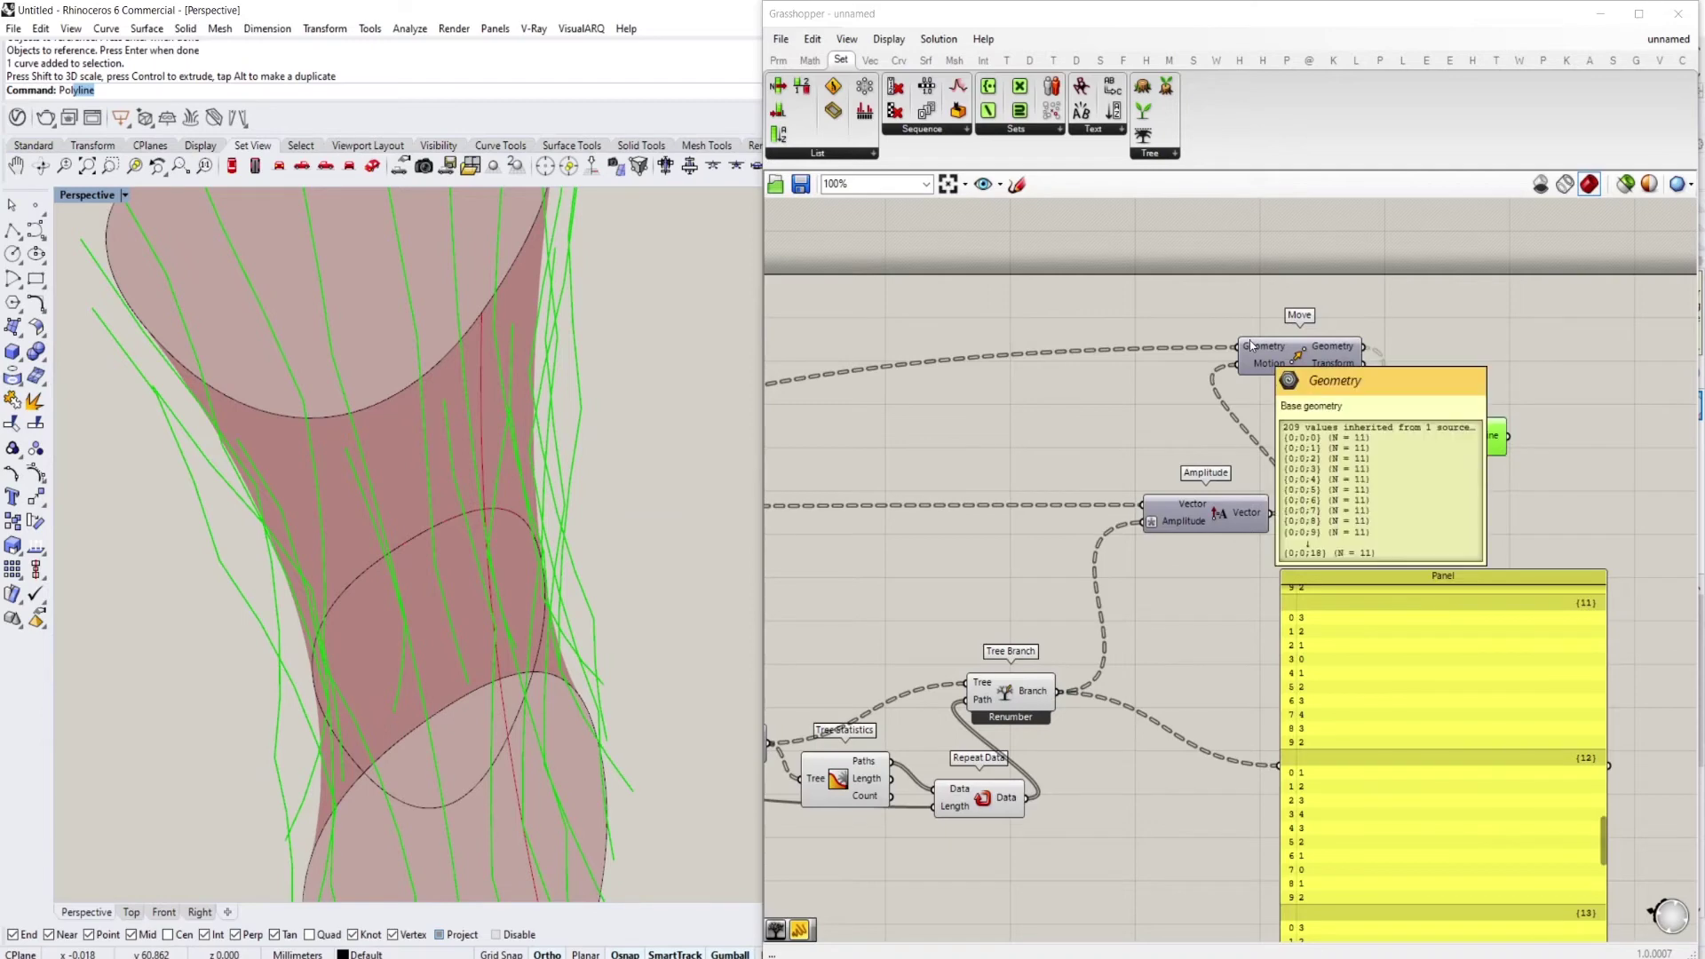
mouse_move(1253, 365)
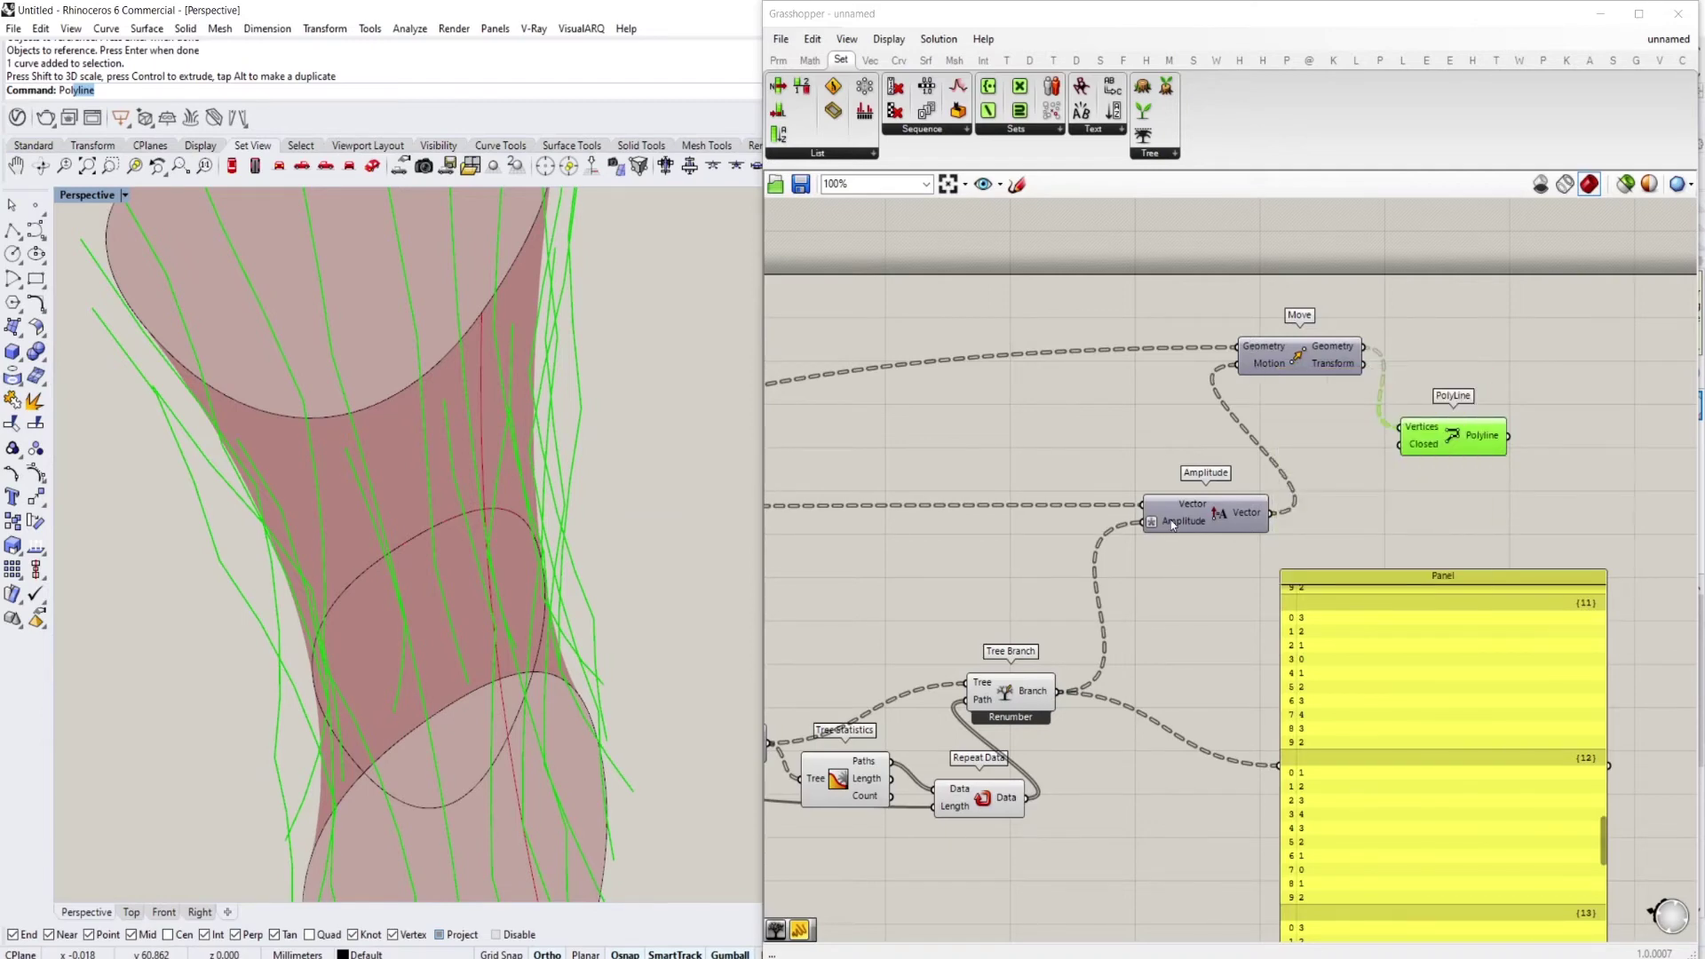
right_click_drag(1172, 524, 1290, 460)
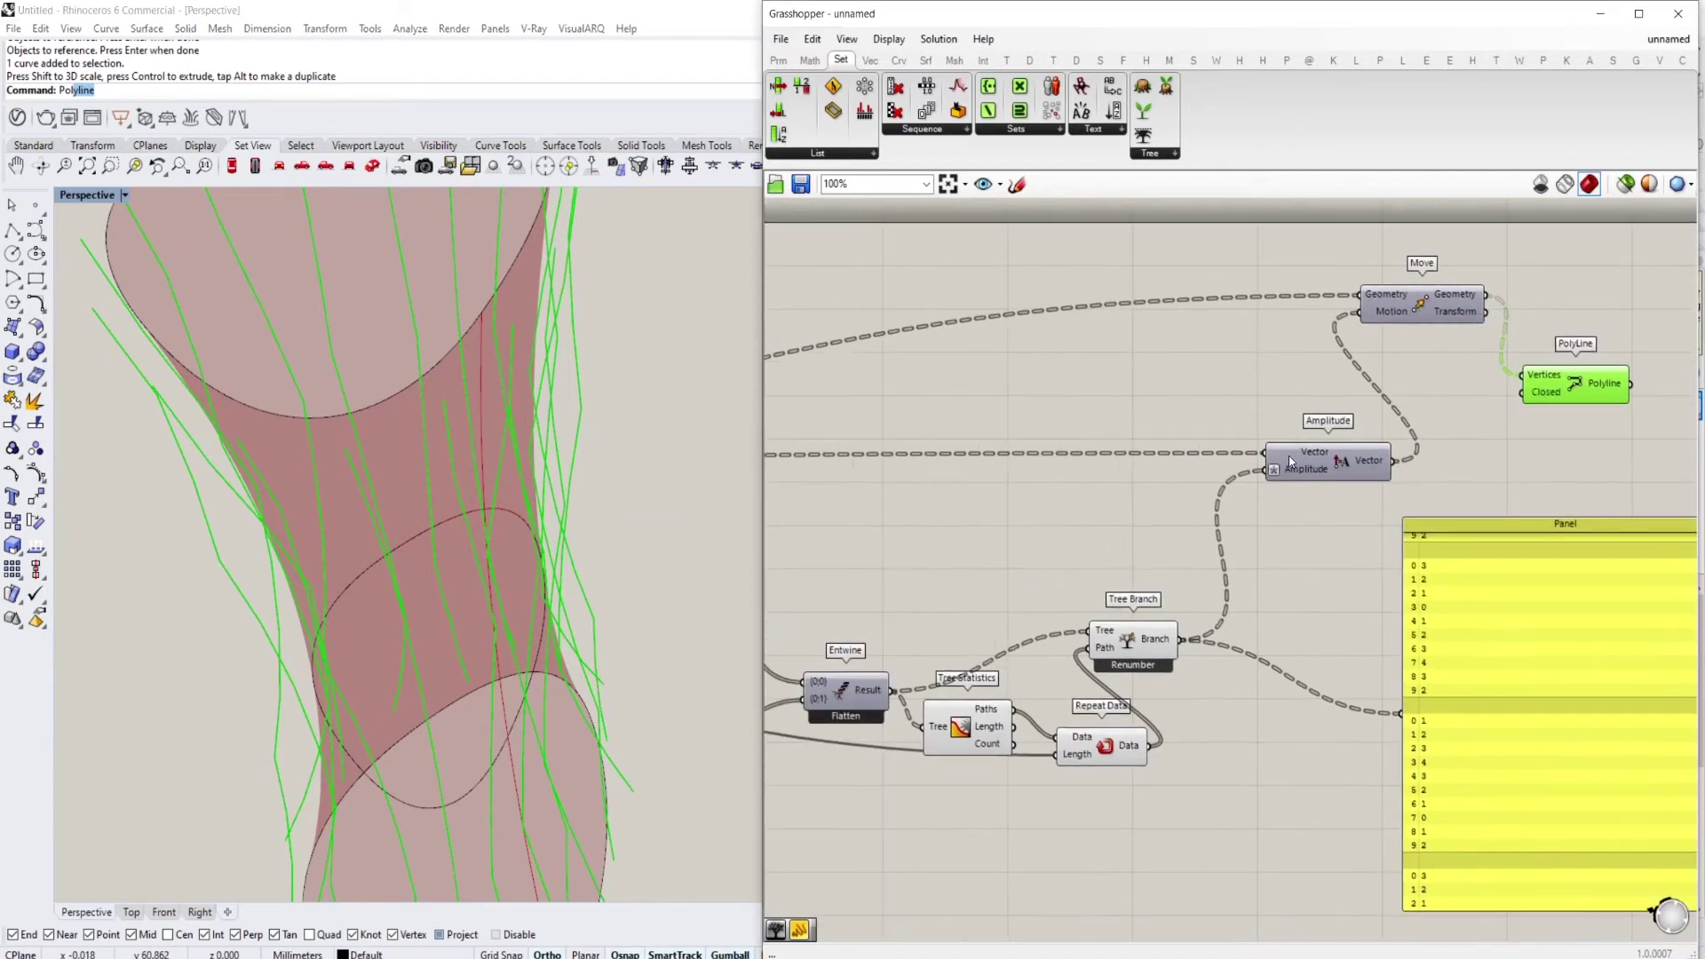
mouse_move(1289, 460)
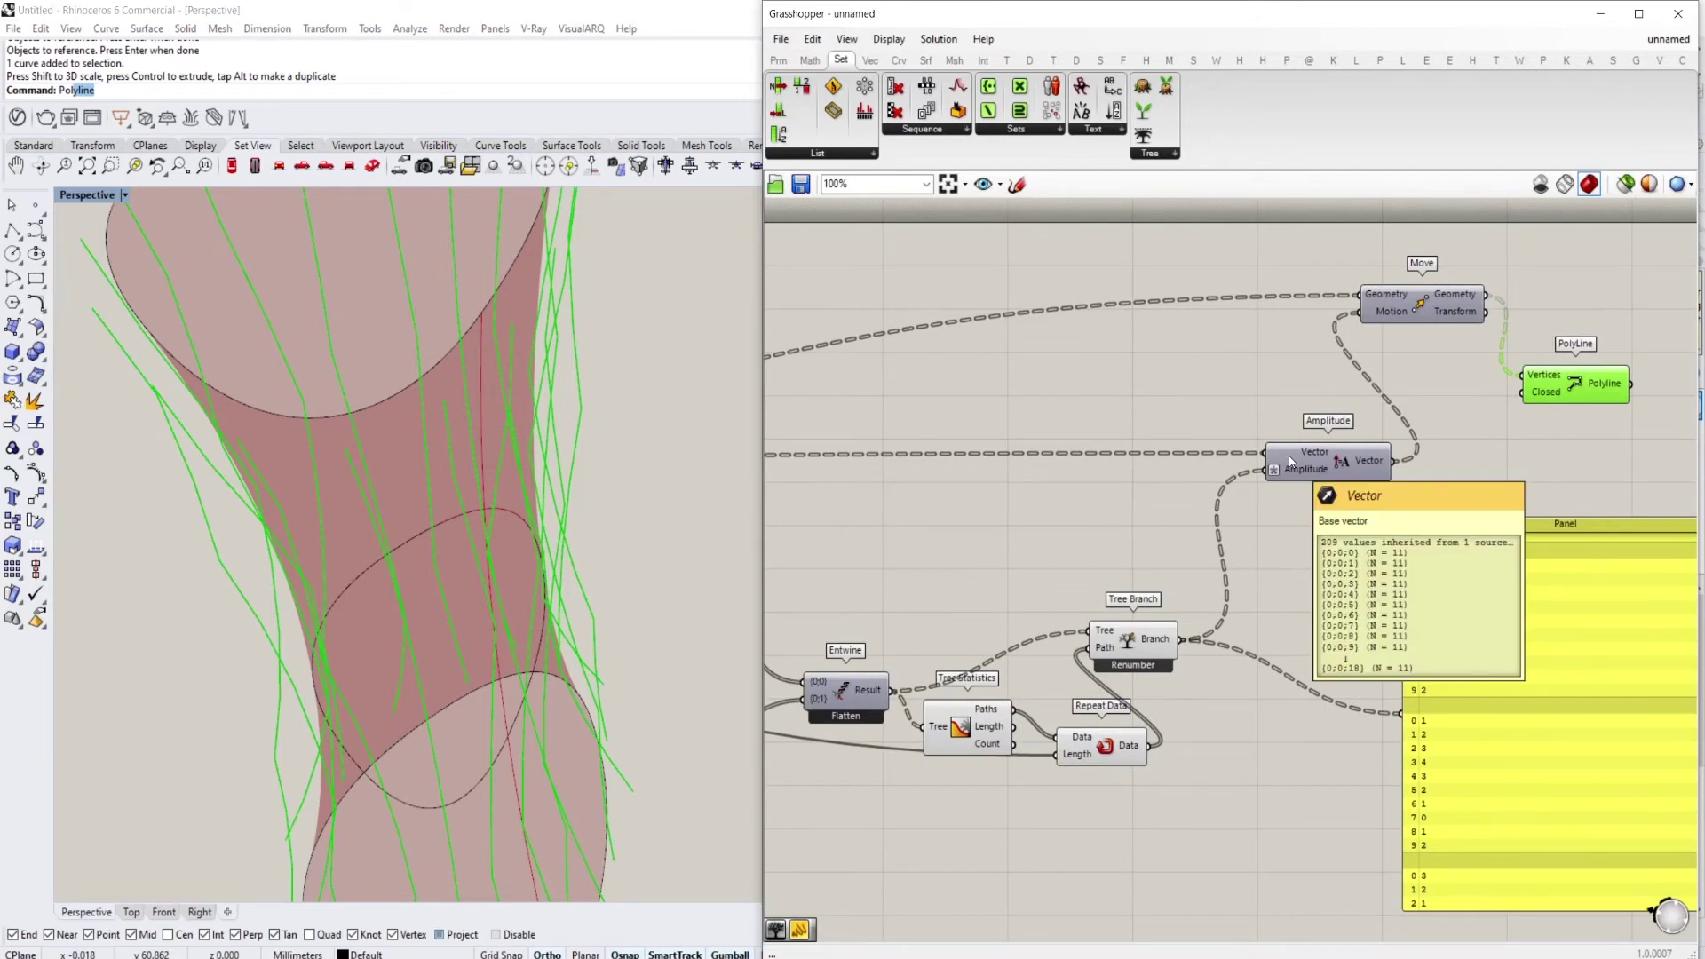
Add the expression x+1 to the Length input of the Repeat Data that feeds Tree Branch's Path
right_click_drag(1156, 734, 1313, 659)
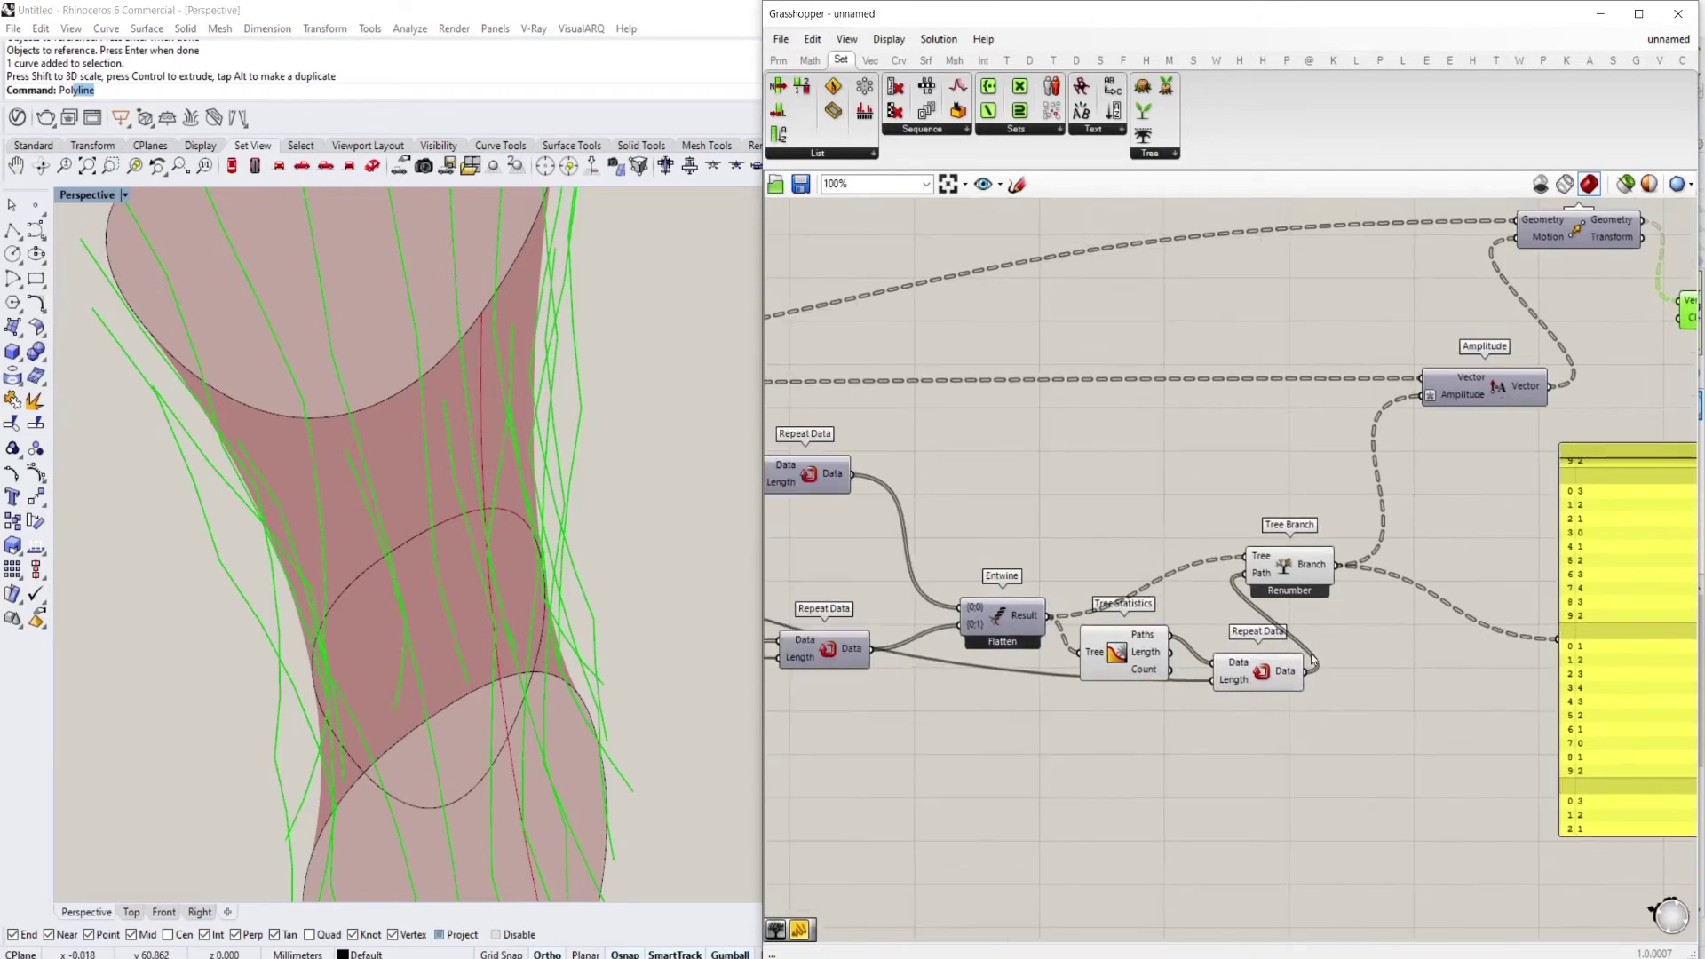
right_click(1220, 679)
mouse_move(1313, 804)
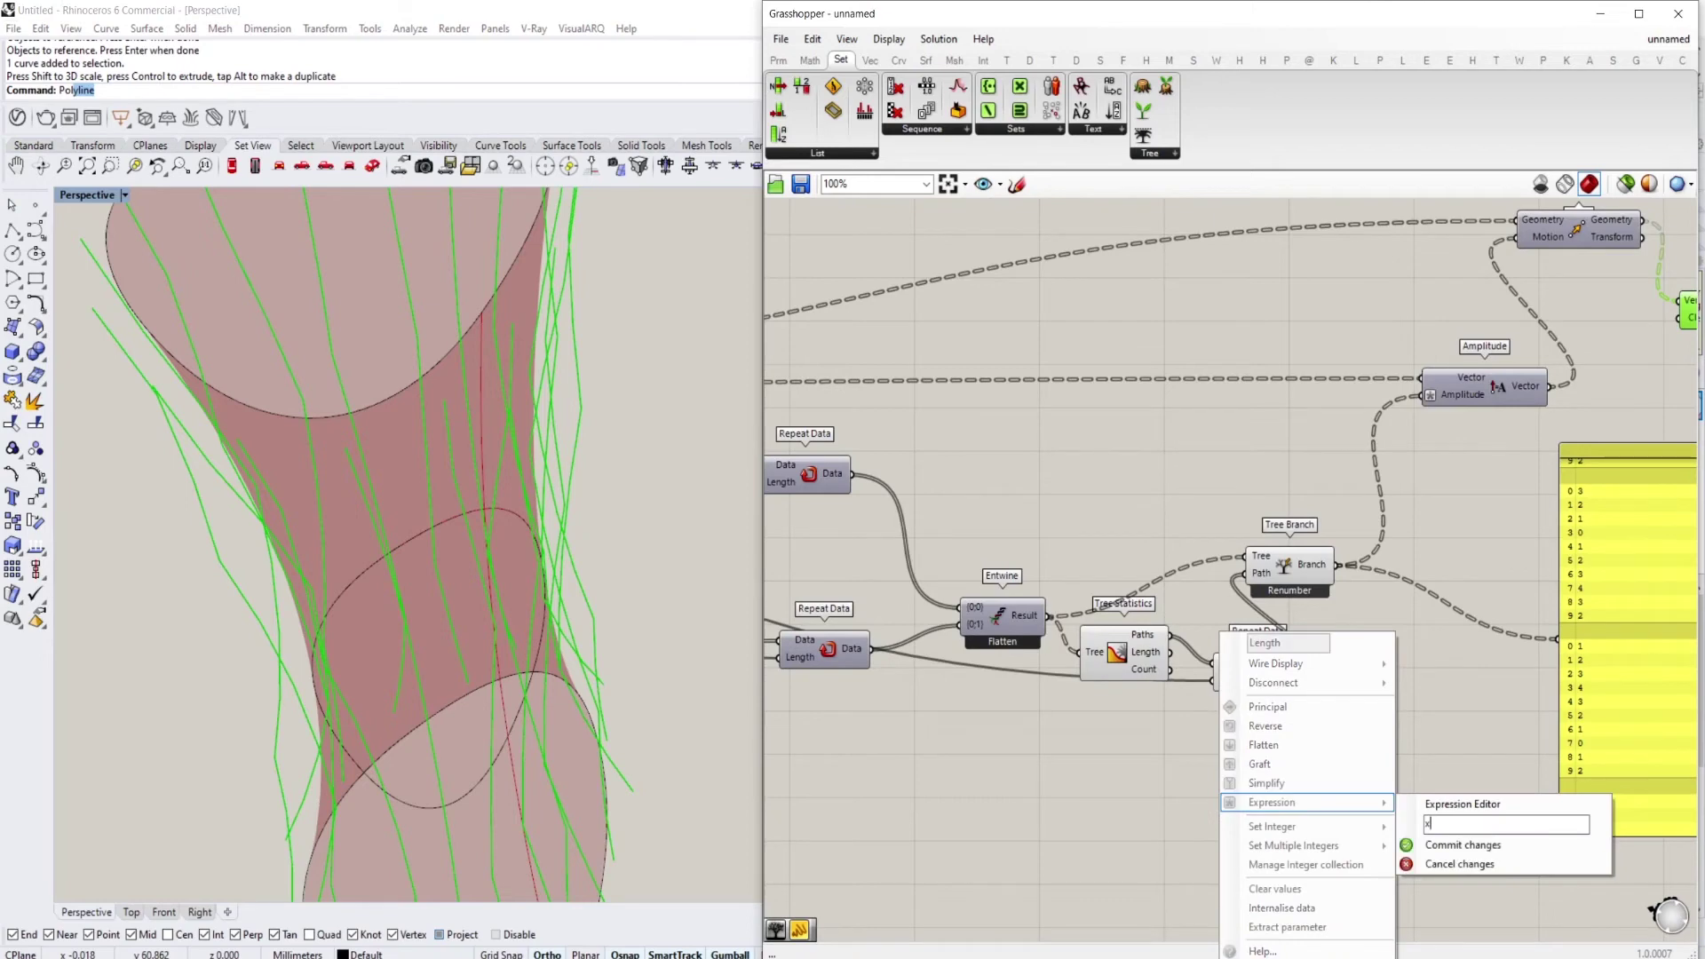
type("+1")
left_click(1480, 844)
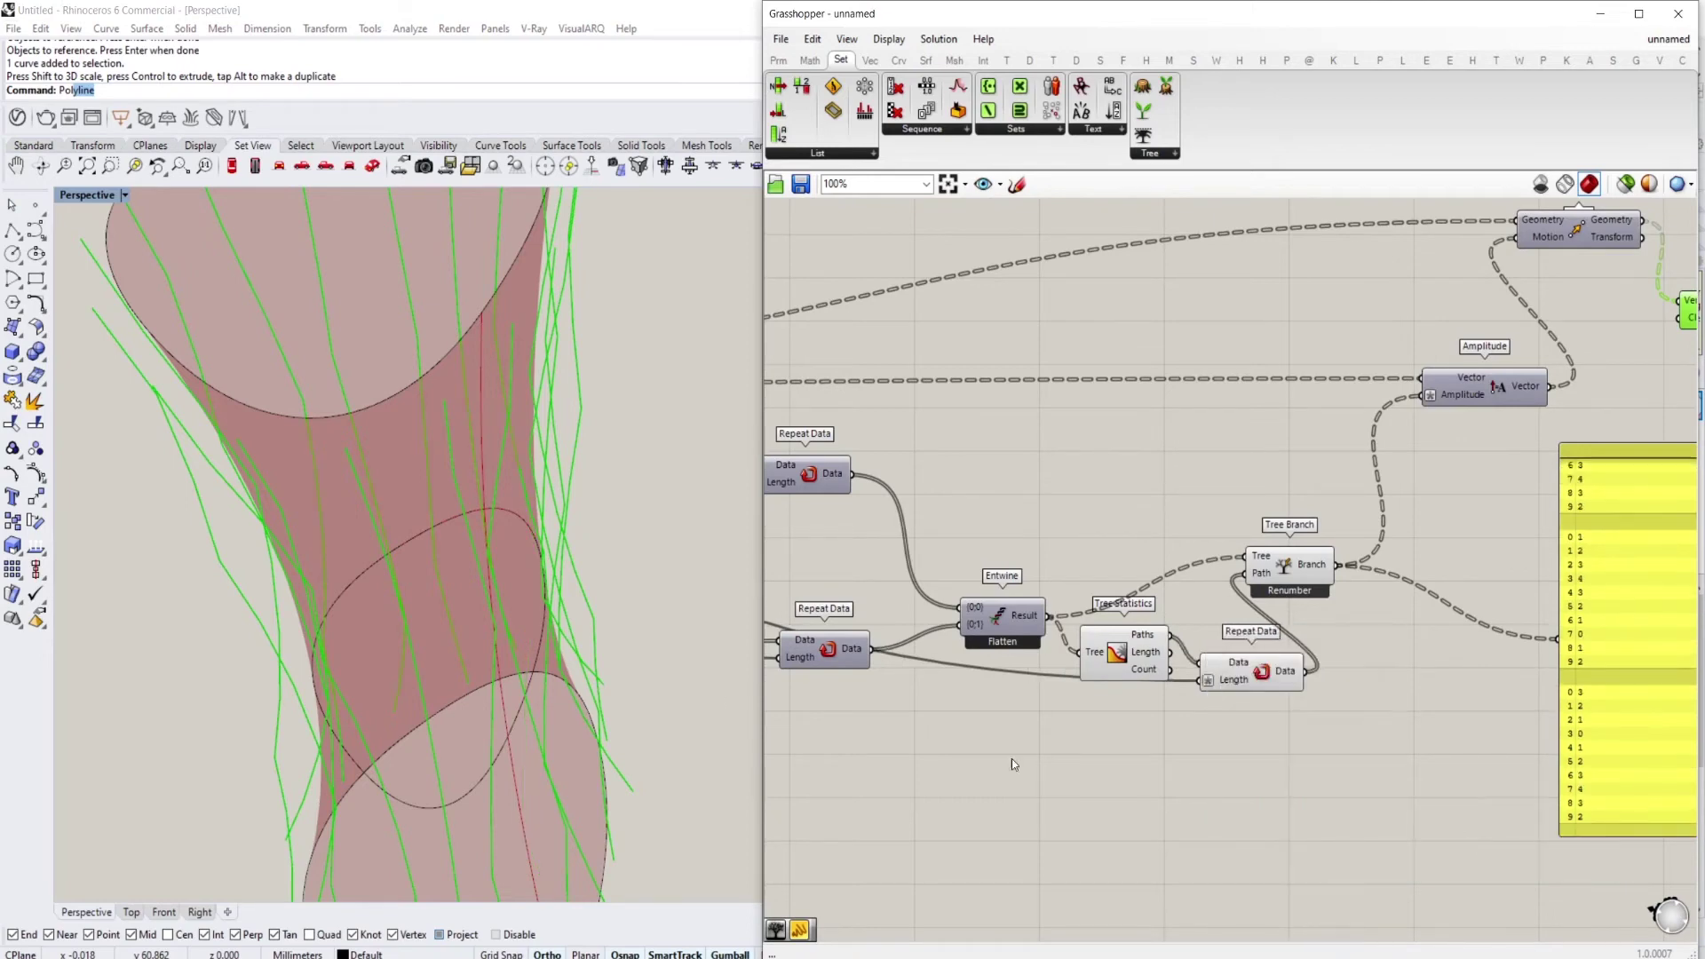
right_click_drag(1264, 571, 1139, 568)
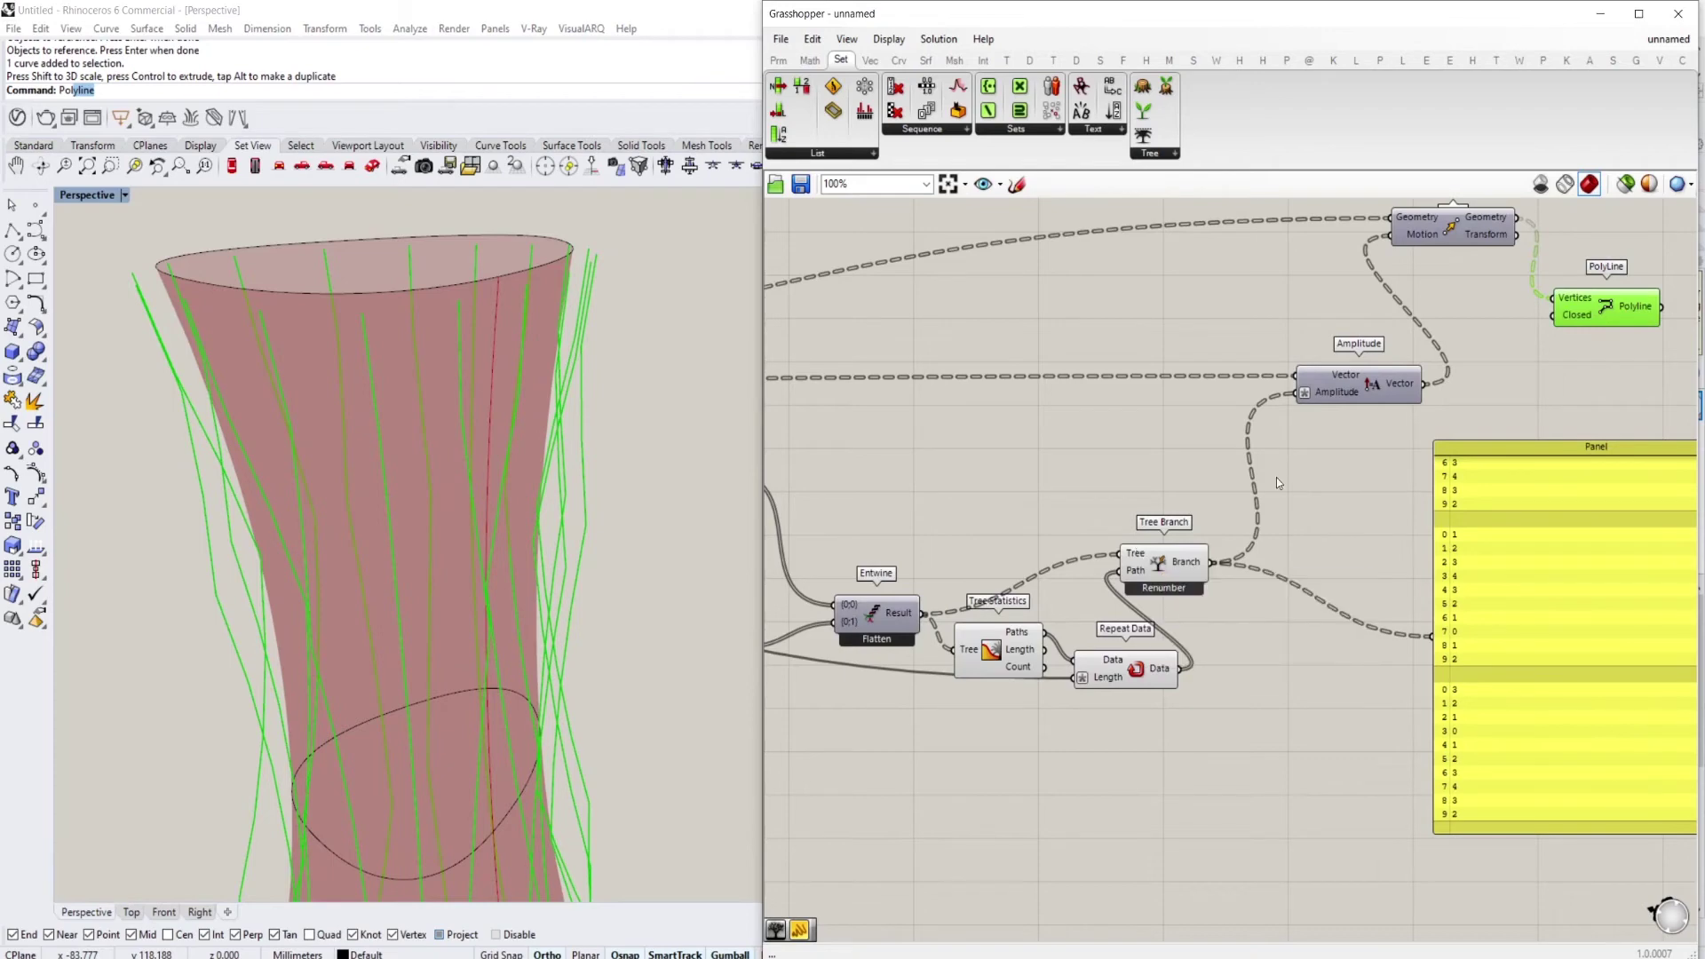
right_click(1102, 684)
left_click(1303, 596)
Increase the Divide Surface sliders to a V Count of 30 and a U Count of 12
right_click_drag(1332, 551, 1282, 586)
right_click_drag(1221, 516, 1147, 521)
left_click(1373, 377)
scroll(511, 573, "up", 3)
right_click_drag(511, 573, 563, 580, "shift")
scroll(843, 524, "down", 3)
mouse_move(799, 522)
right_mouse_down()
mouse_move(1007, 511)
mouse_move(1423, 424)
right_mouse_up()
right_click_drag(882, 419, 1203, 455)
scroll(1067, 473, "up", 4)
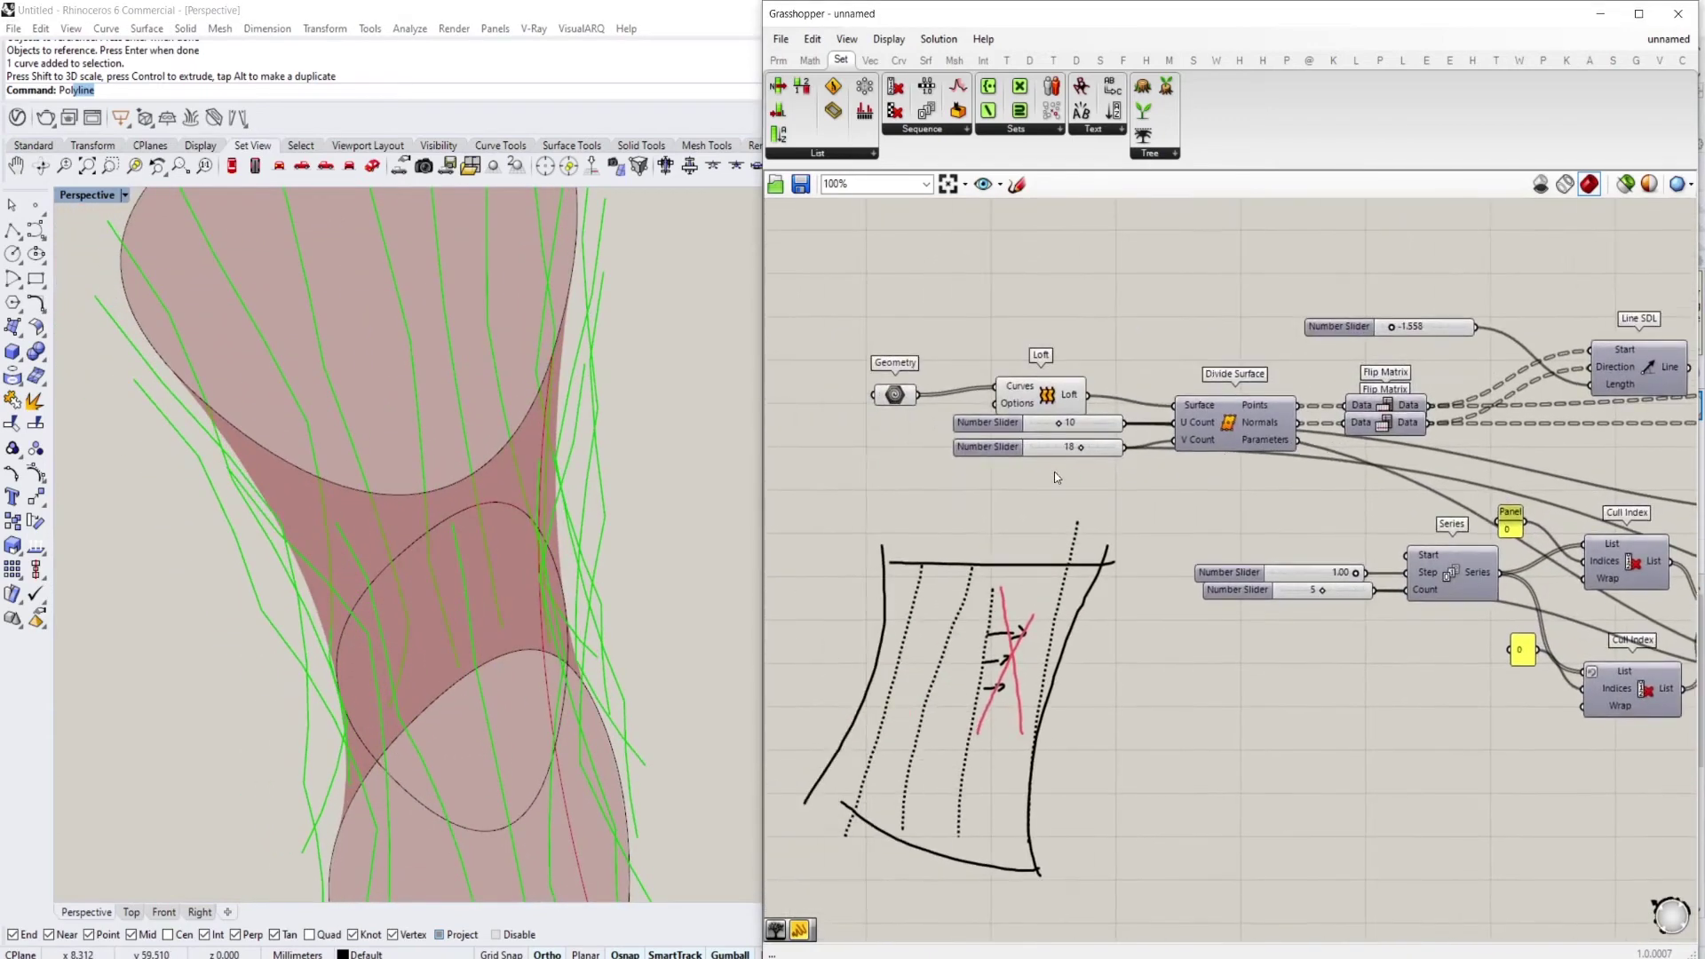
left_click_drag(1091, 441, 1164, 442)
left_click_drag(1060, 406, 1078, 417)
right_click_drag(462, 497, 569, 542)
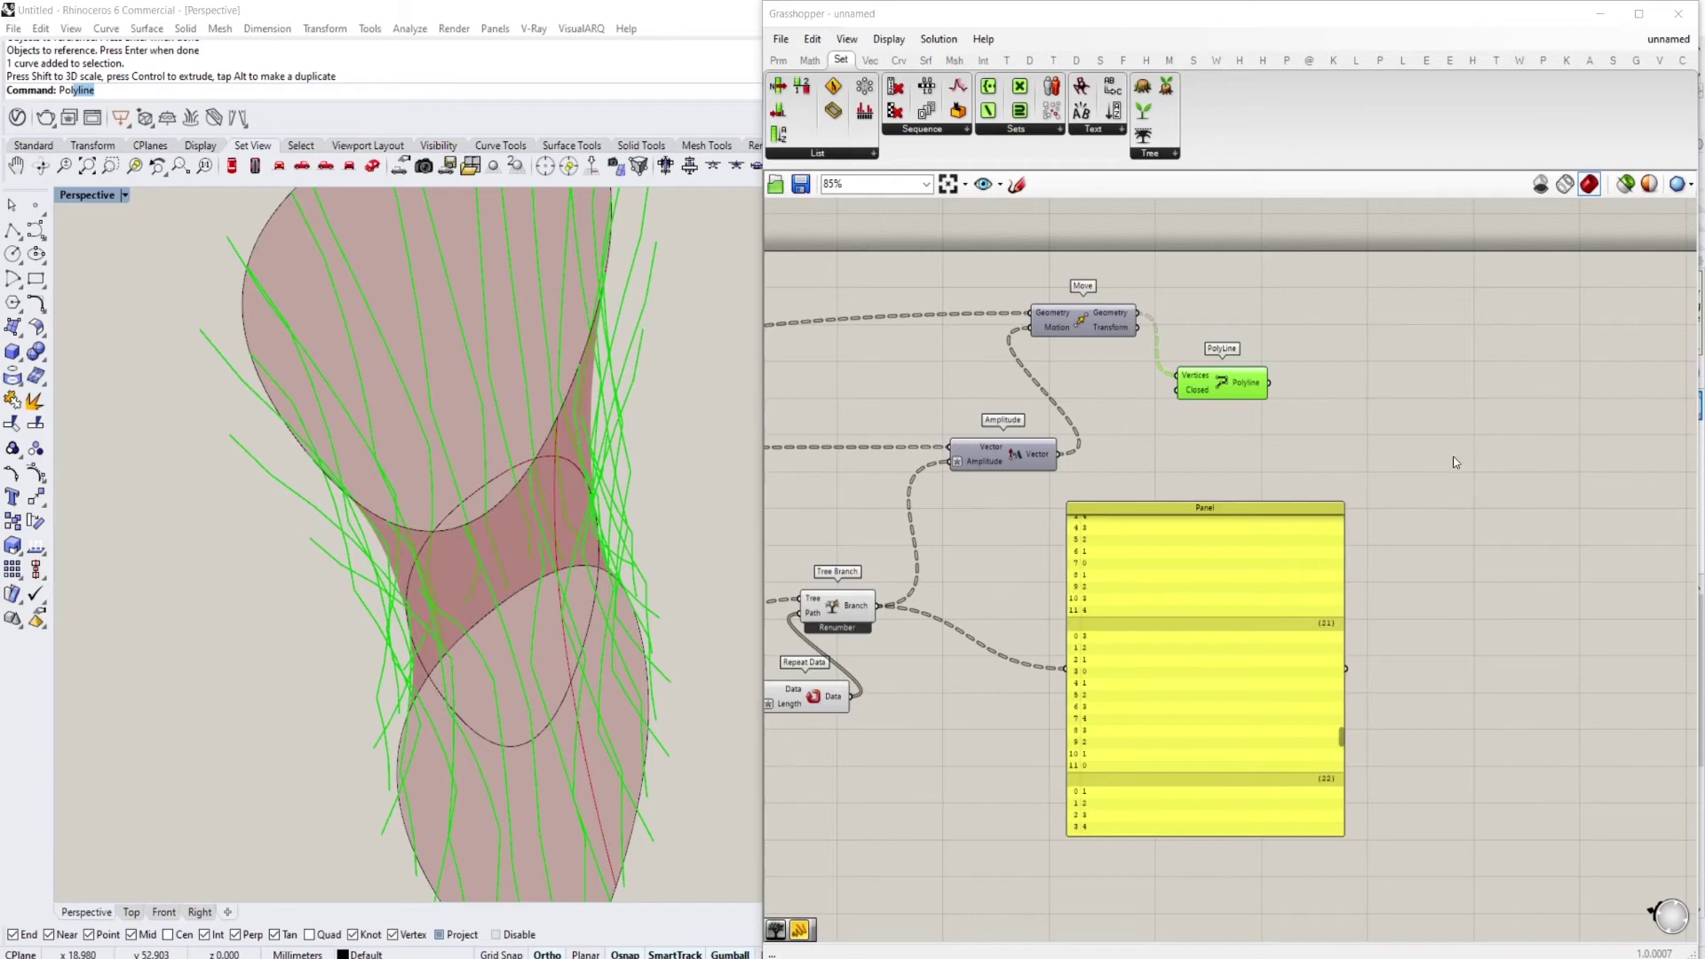
Move the Panel farther away from the Amplitude and PolyLine components and deselect it
right_click_drag(1310, 408, 1264, 445)
left_click_drag(1180, 586, 1256, 639)
scroll(1253, 543, "down", 1)
right_click_drag(1254, 543, 1389, 545)
scroll(1290, 573, "up", 3)
right_click_drag(1206, 561, 1252, 529)
right_click_drag(476, 538, 560, 554)
right_click_drag(1163, 515, 1240, 492)
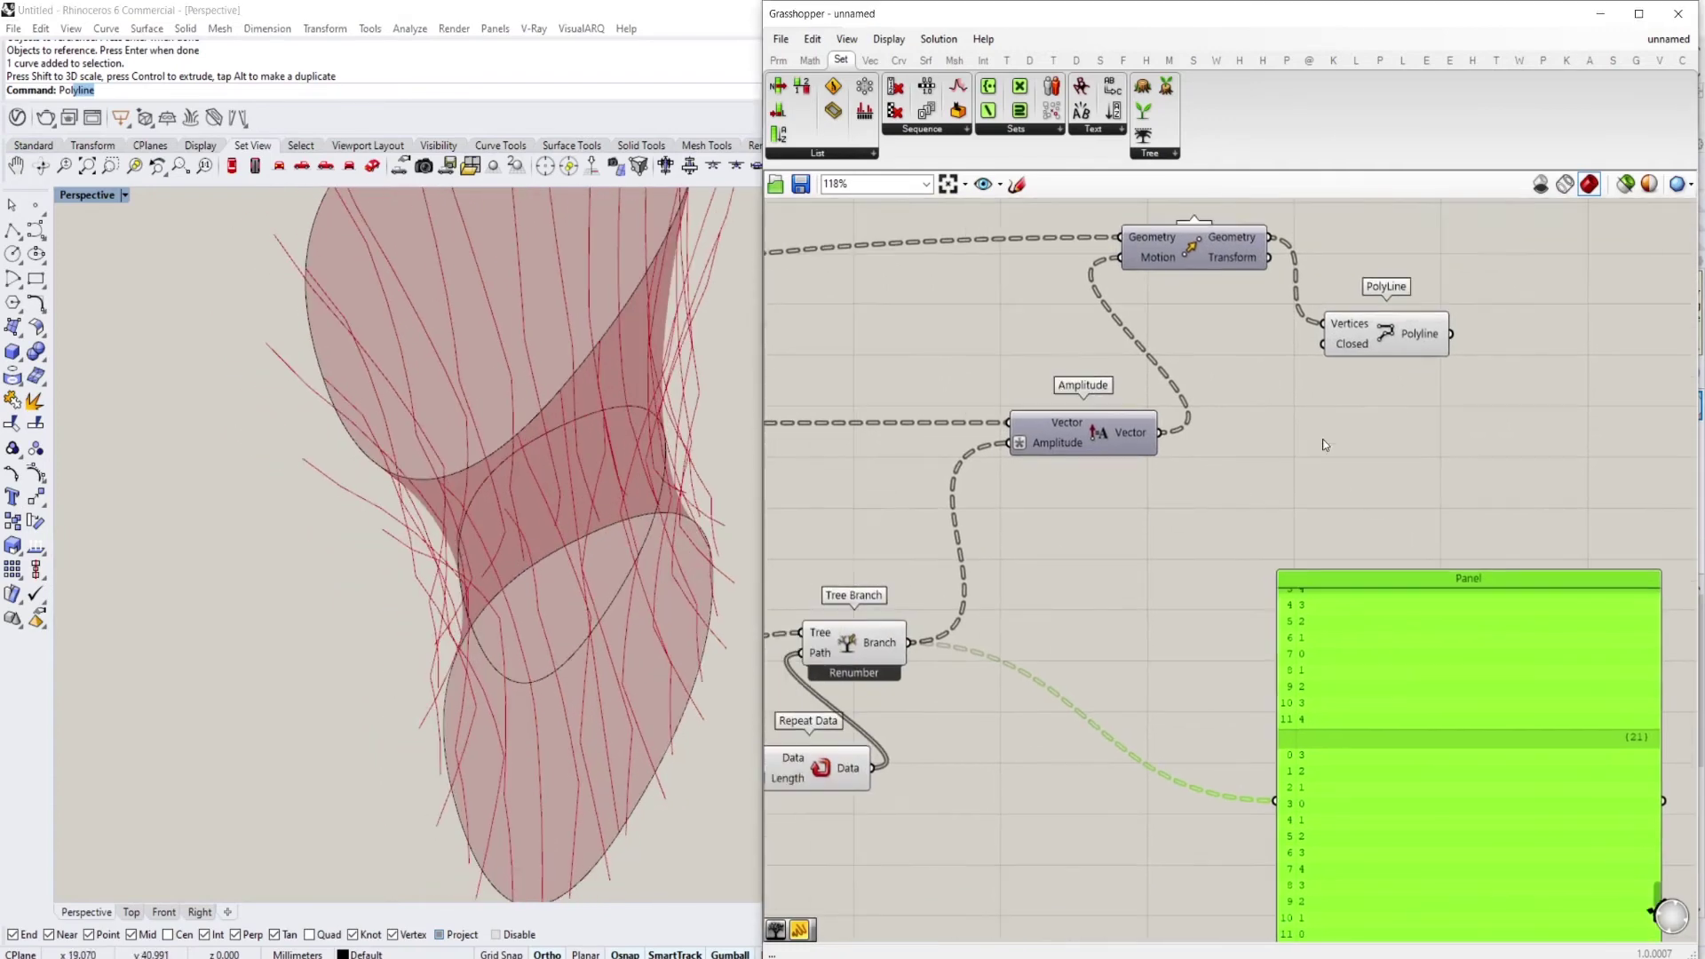
double_click(1373, 439)
key("Escape")
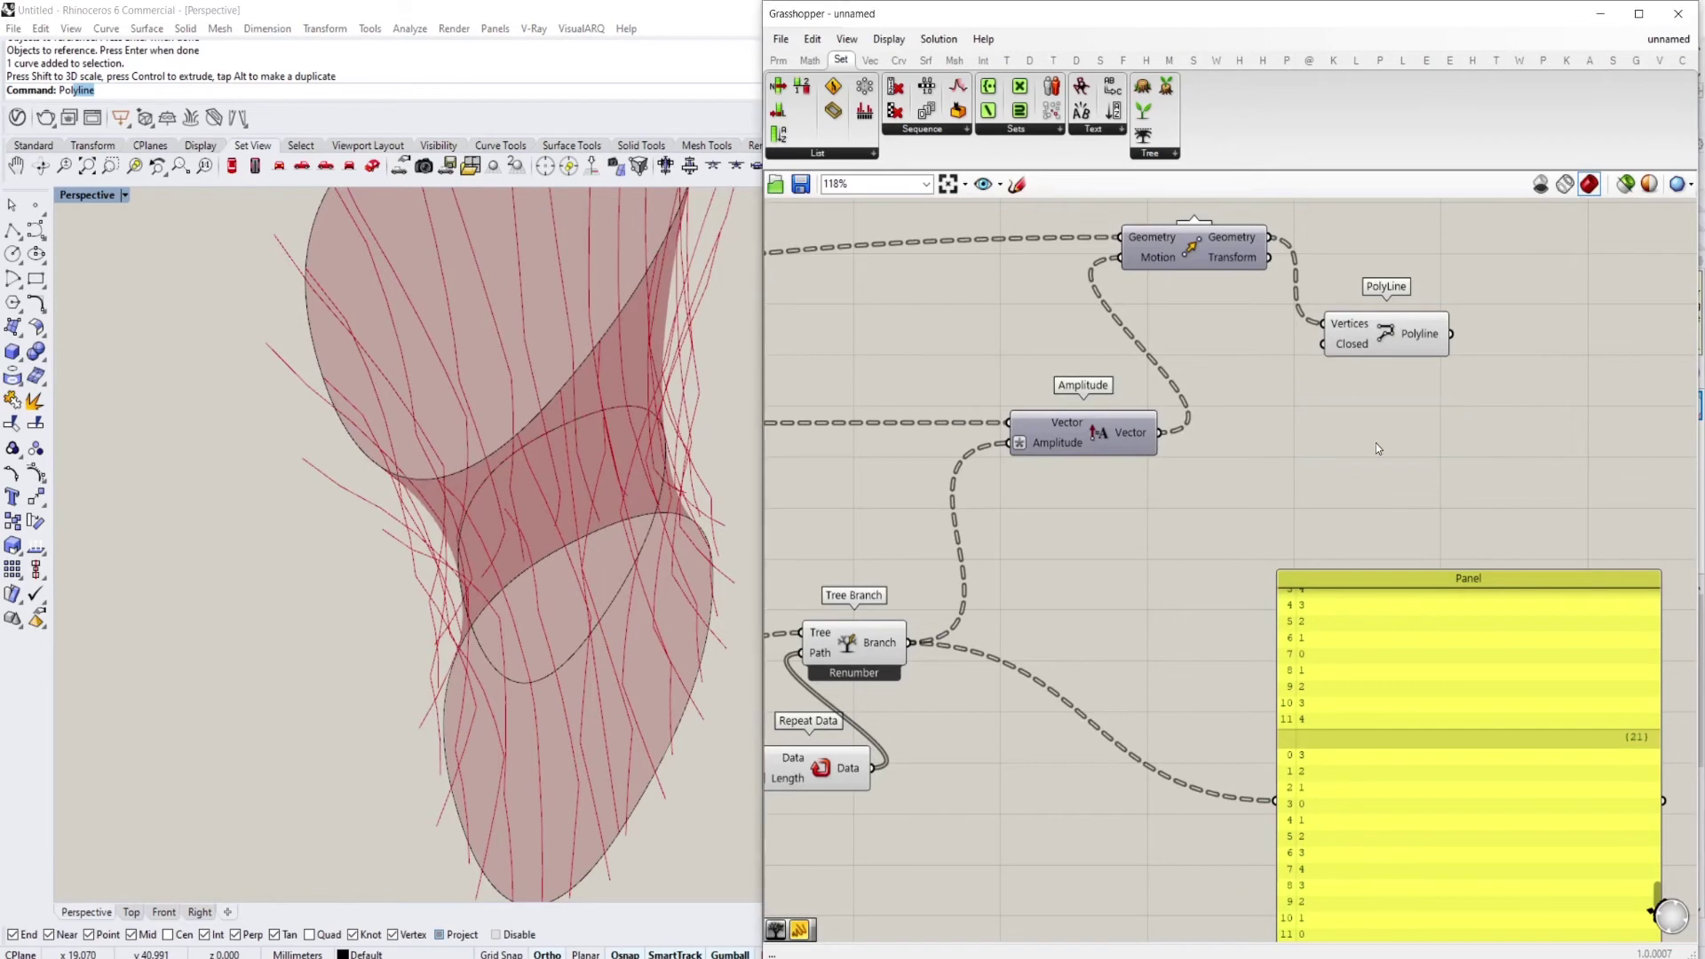
Set the V Count slider's maximum to 300 and raise its value to produce about 143 polylines
scroll(1510, 467, "down", 5)
scroll(994, 458, "up", 5)
right_click_drag(905, 471, 1181, 461)
scroll(1009, 481, "up", 3)
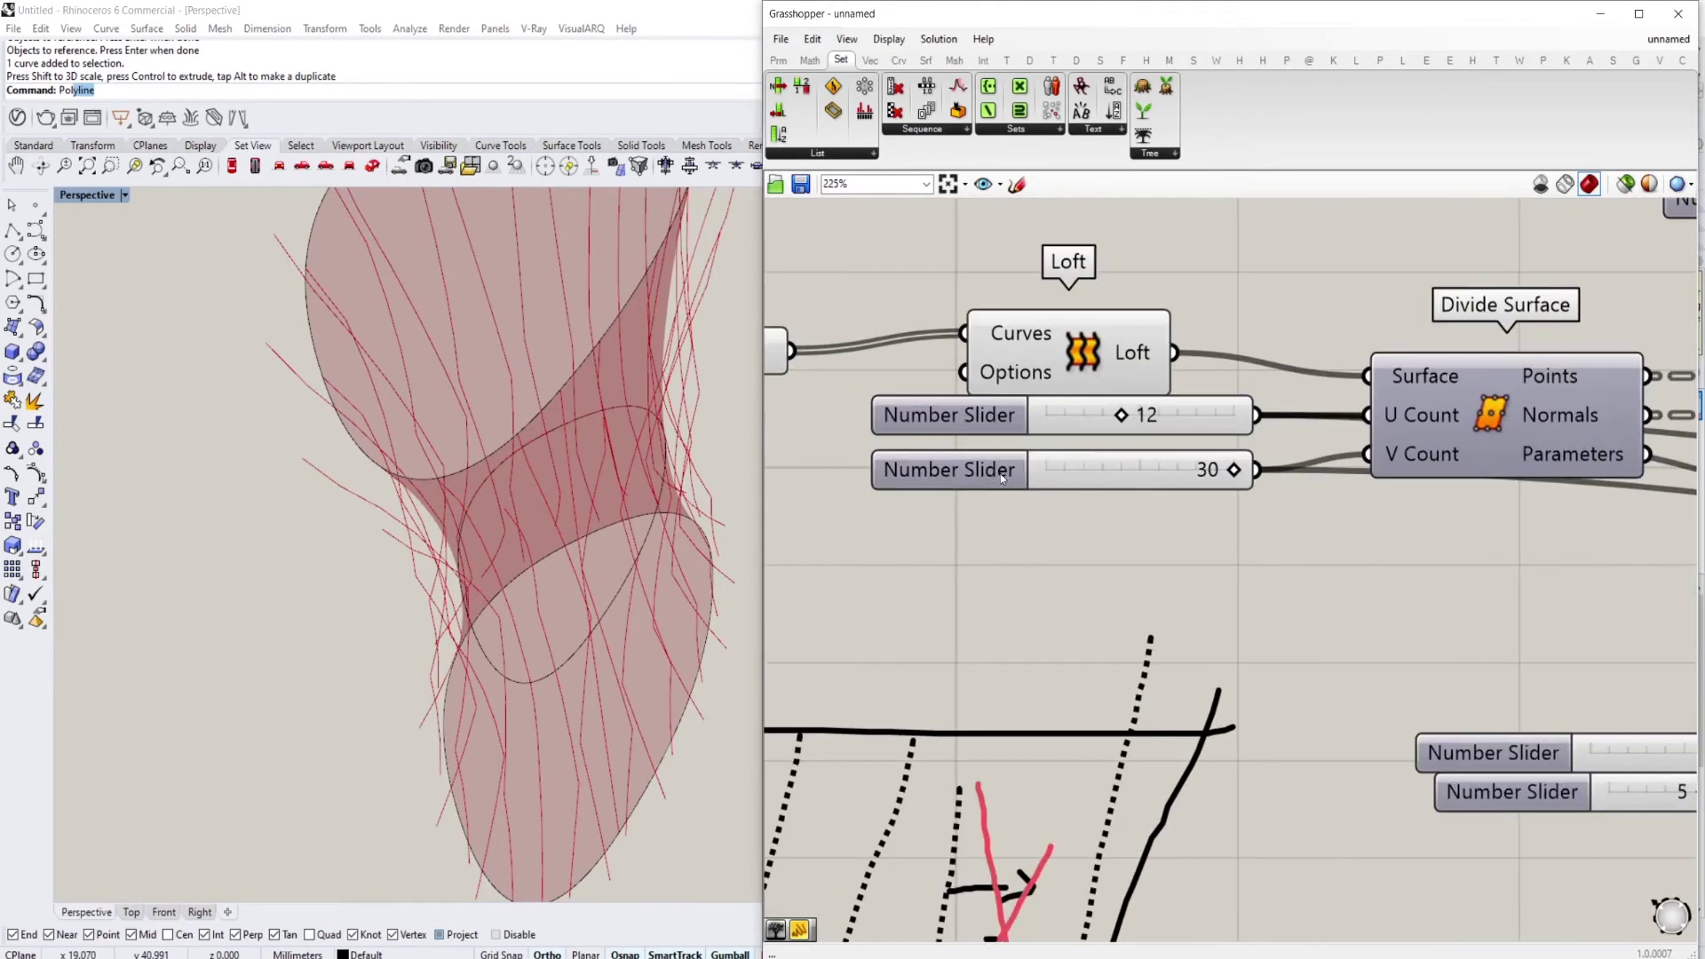
double_click(955, 469)
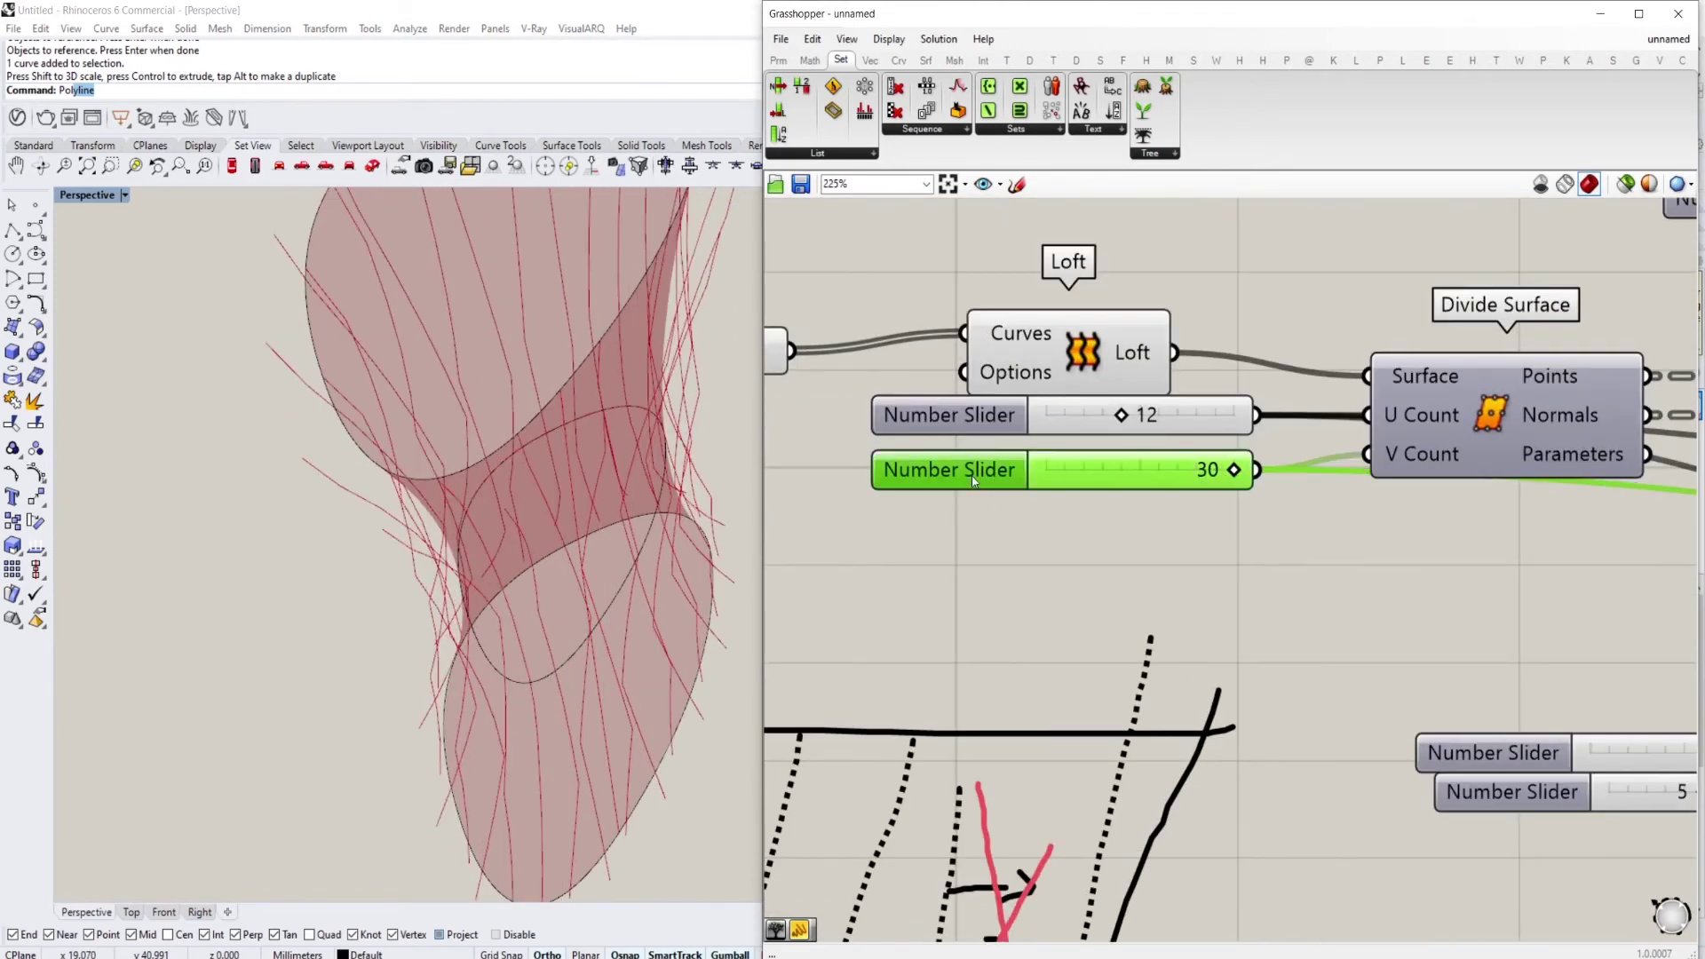
double_click(994, 519)
type("300")
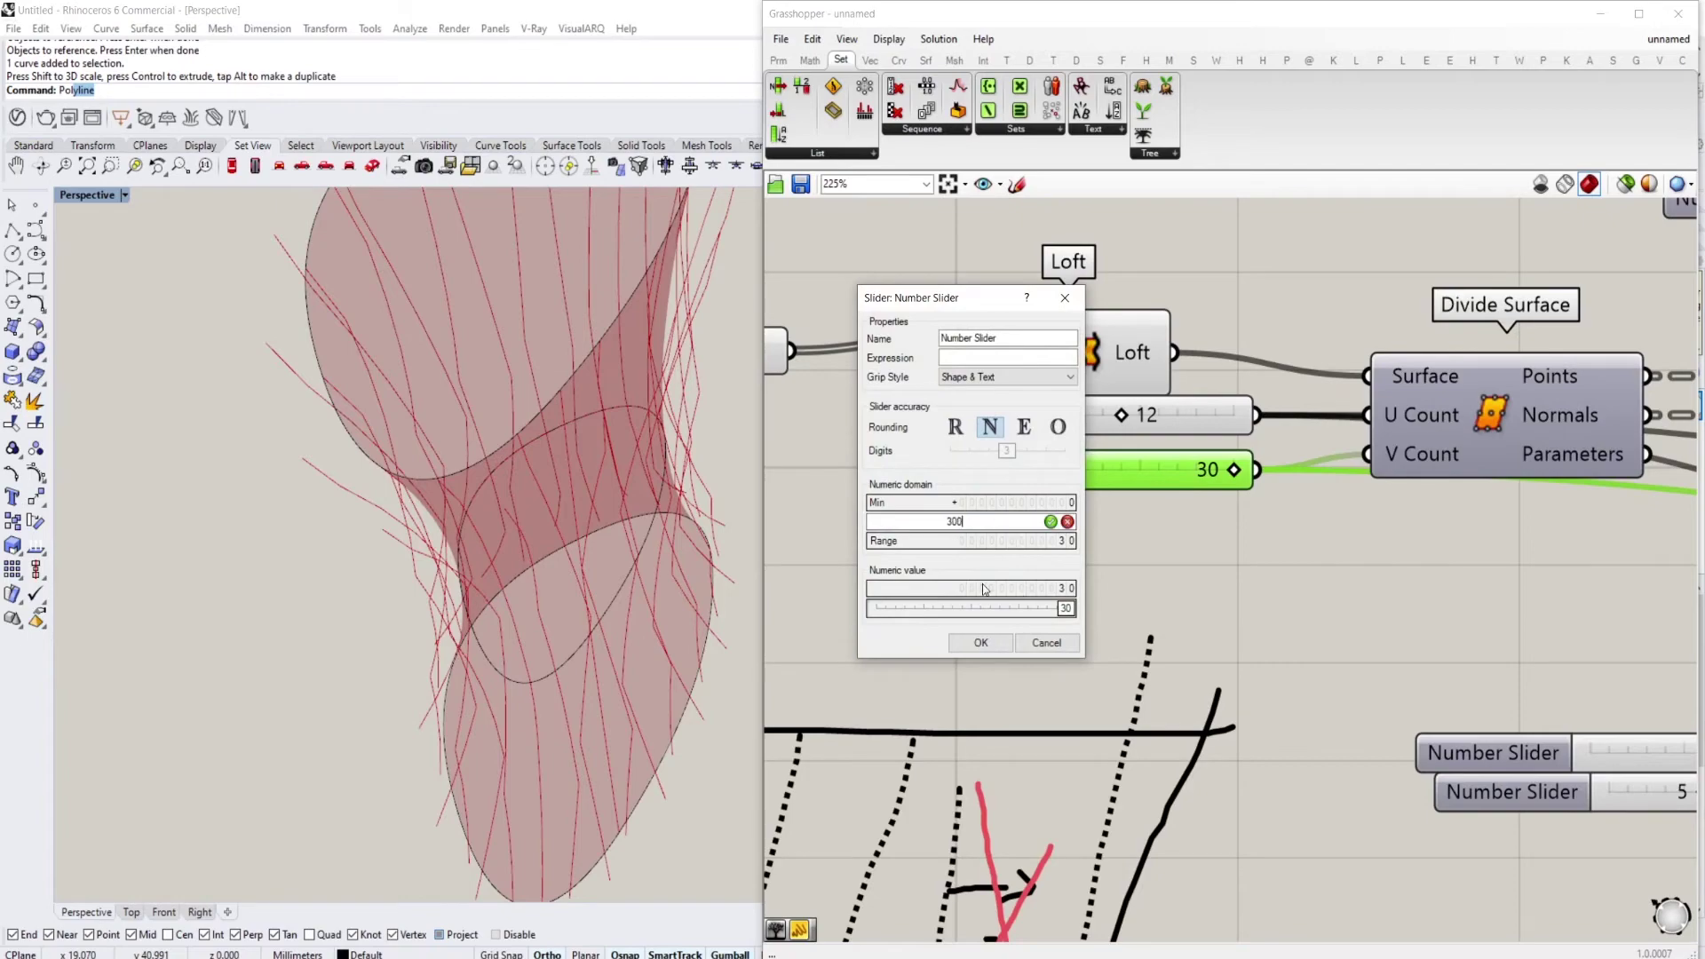
left_click(986, 641)
left_click_drag(1069, 473, 1140, 481)
left_click_drag(1073, 537, 945, 423)
scroll(946, 423, "down", 8)
scroll(1147, 397, "up", 6)
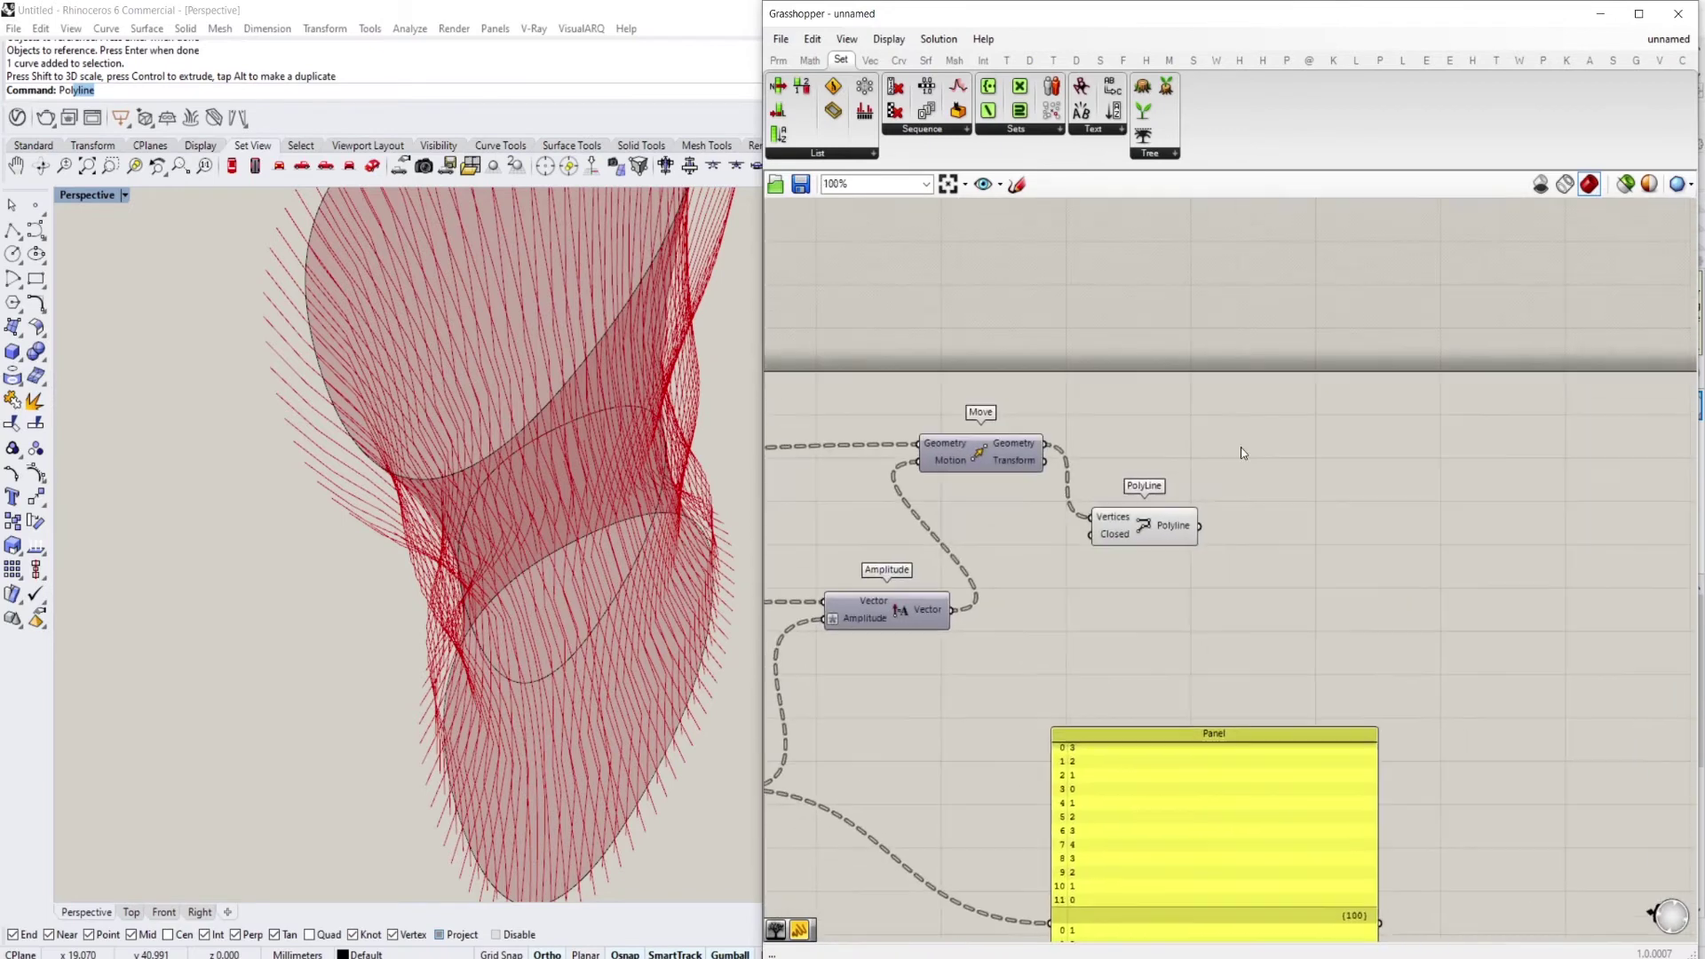
Add a Dispatch component and place it beyond PolyLine, aligning PolyLine level with Move
right_click_drag(1388, 519, 995, 491)
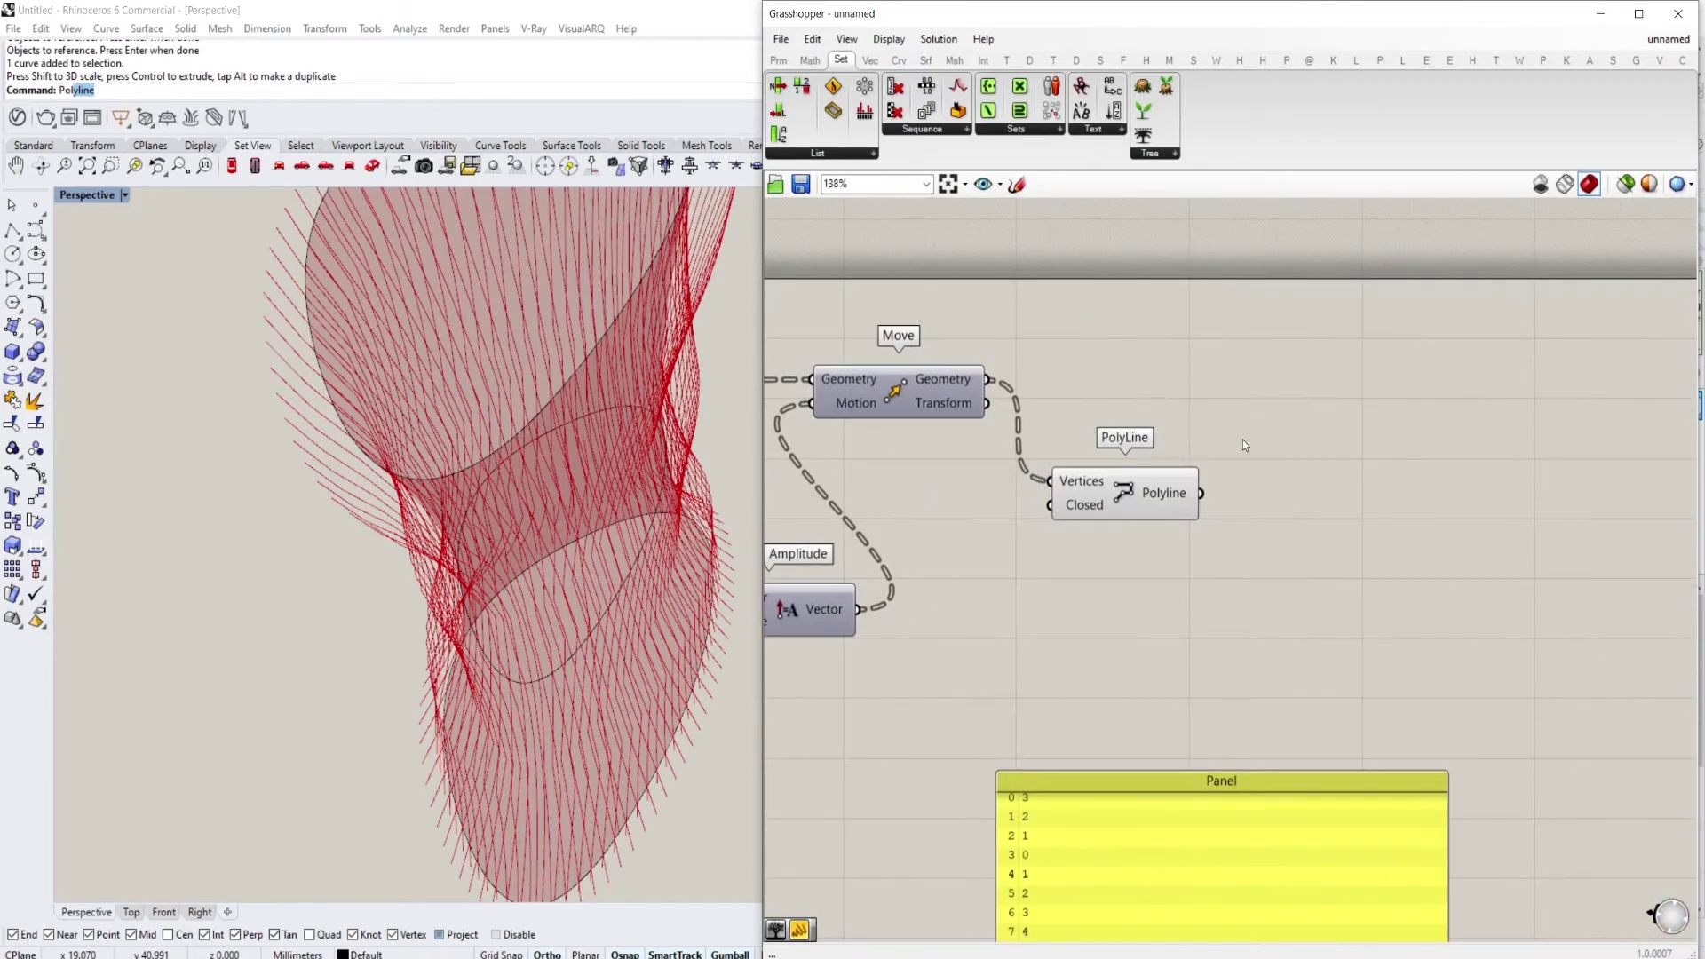
double_click(1243, 443)
type("dis")
key("Return")
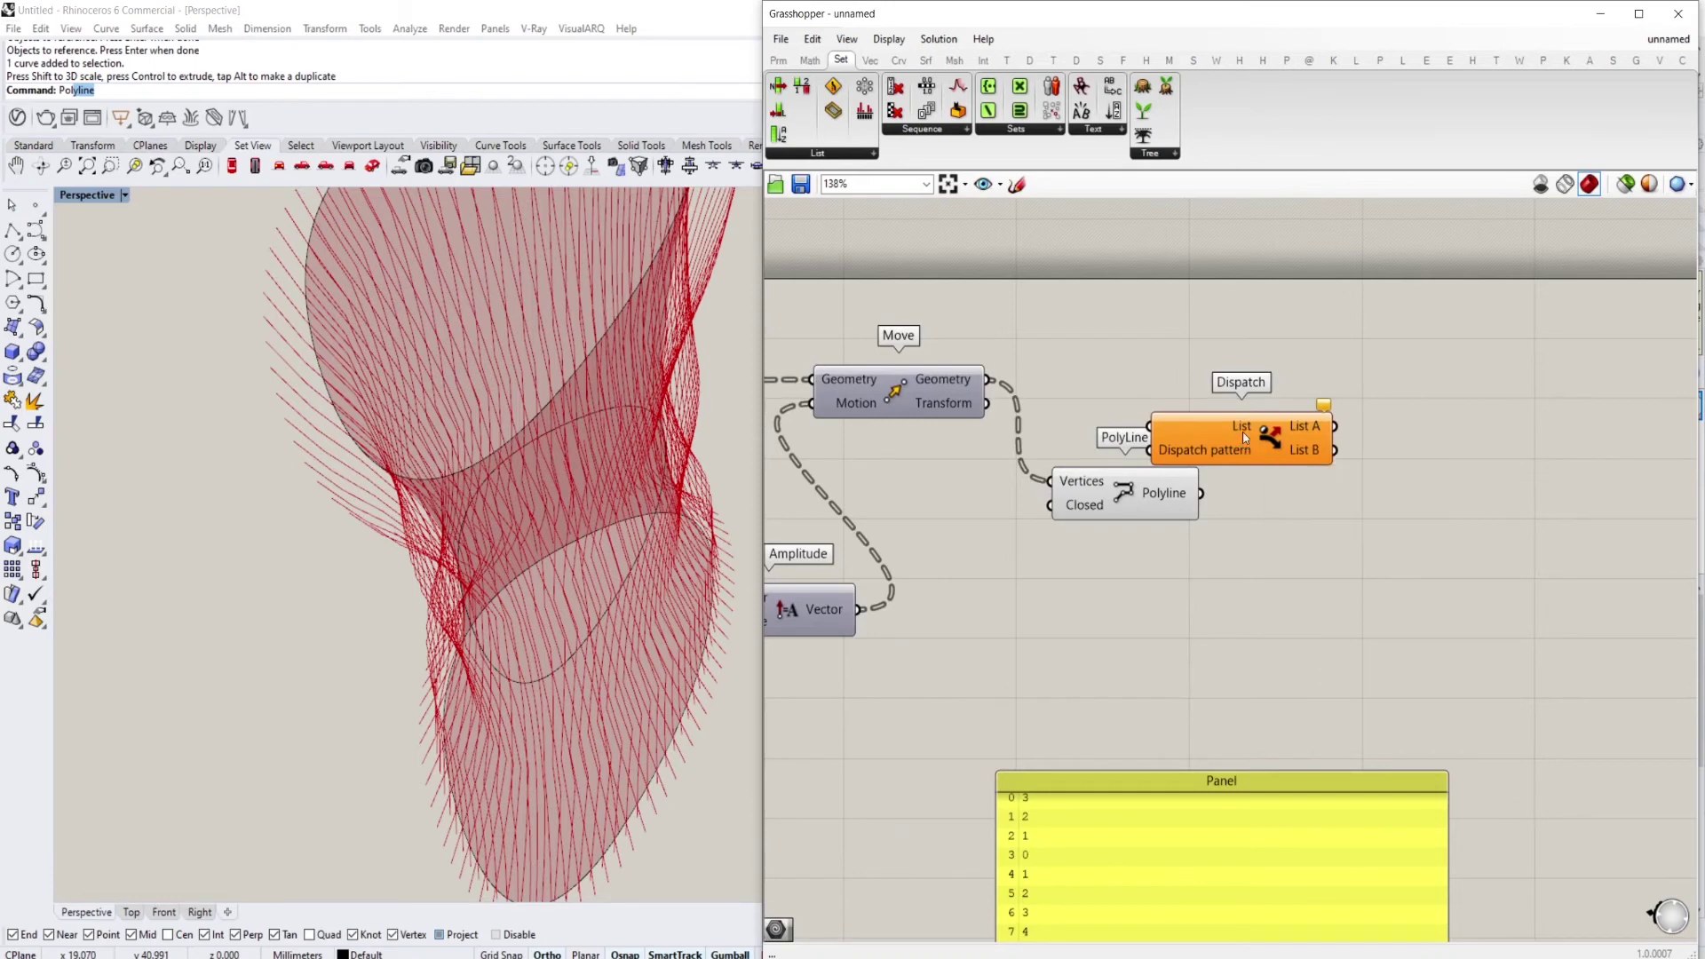
left_click_drag(1244, 439, 1370, 447)
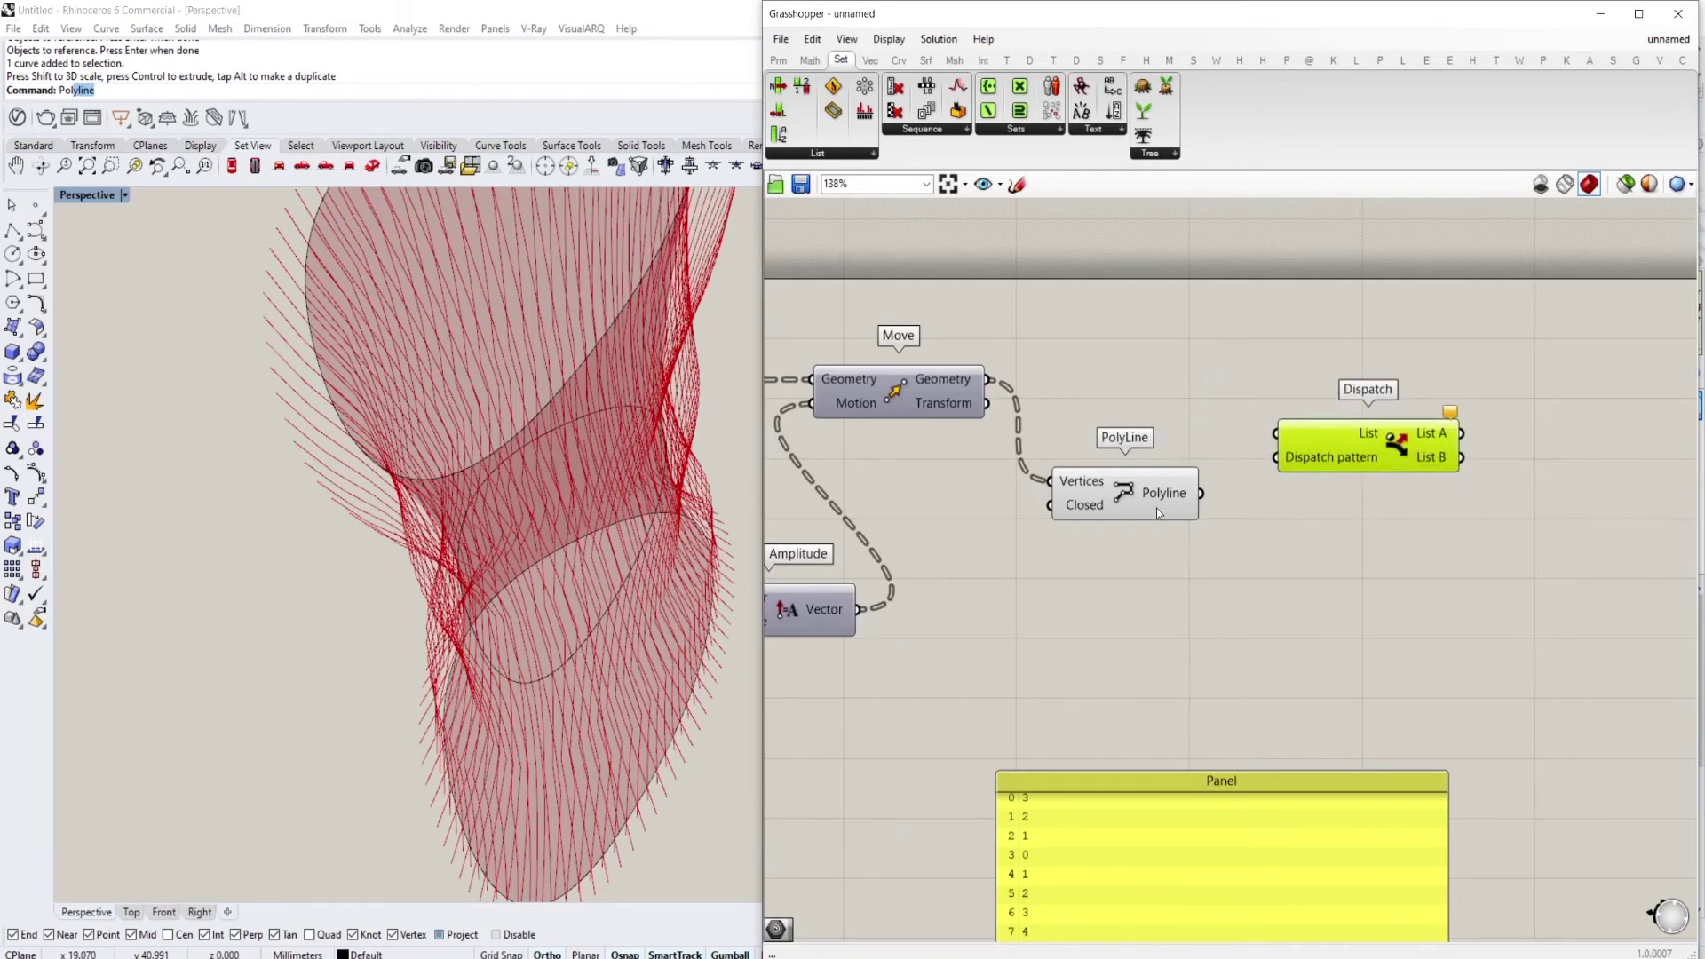
left_click_drag(1157, 513, 1157, 406)
left_click_drag(1398, 463, 1438, 420)
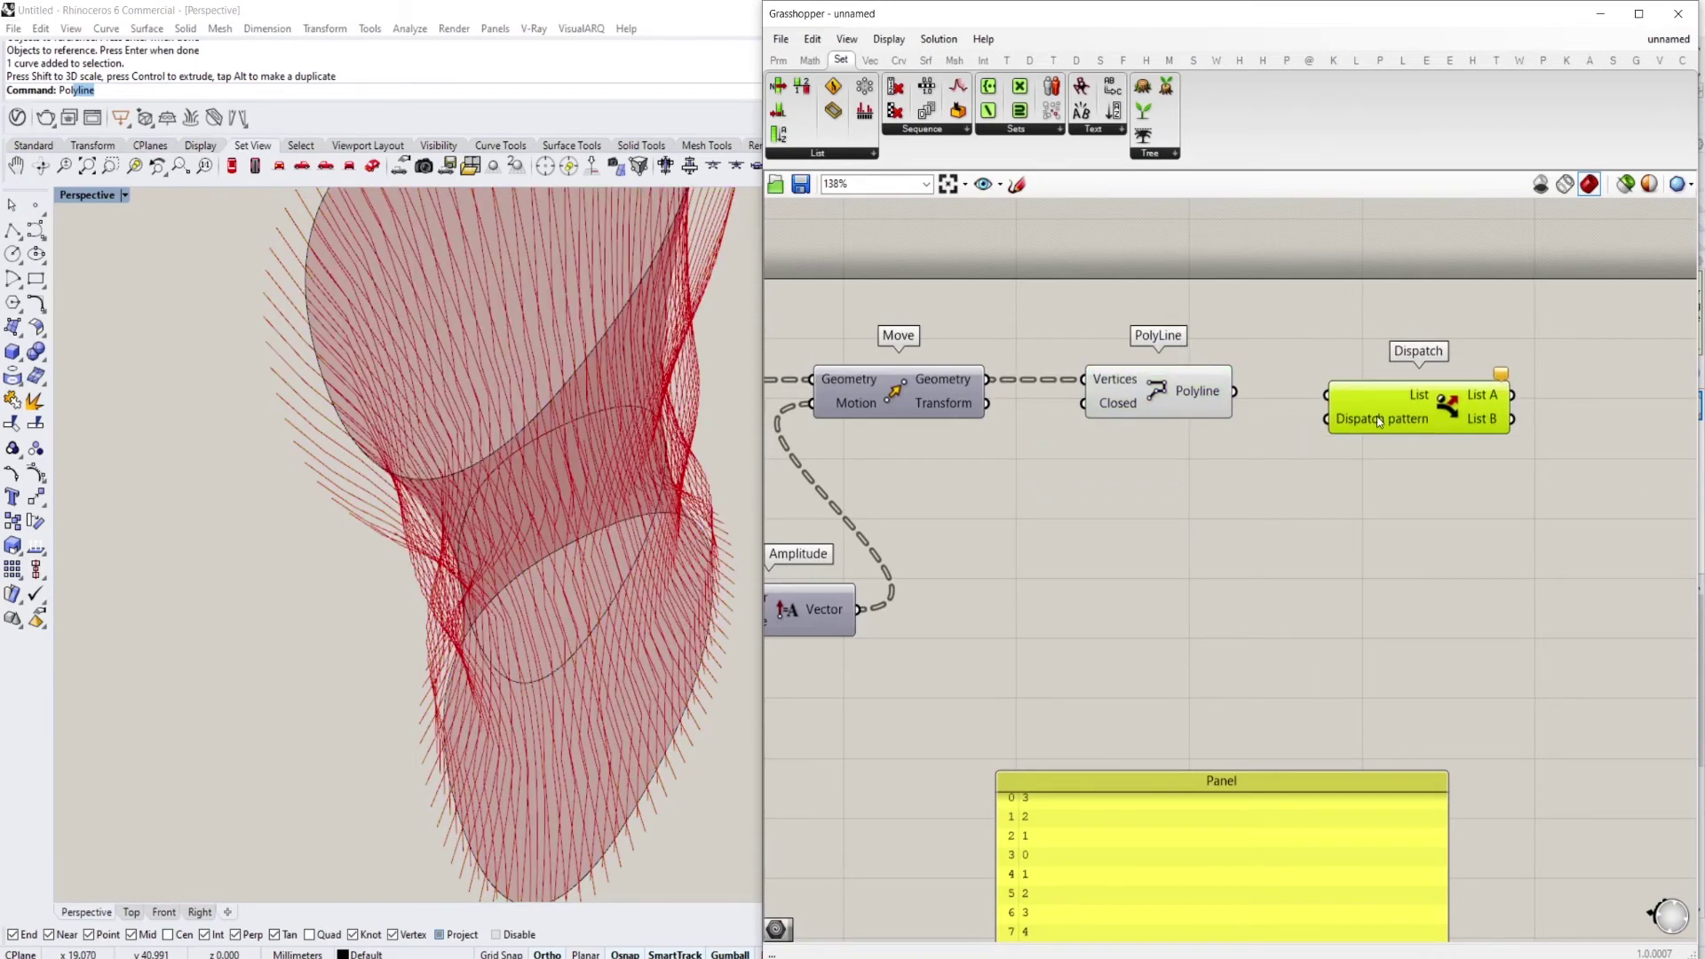
Flatten PolyLine's output and check the flattened list of curves
right_click(1216, 397)
left_click(1278, 459)
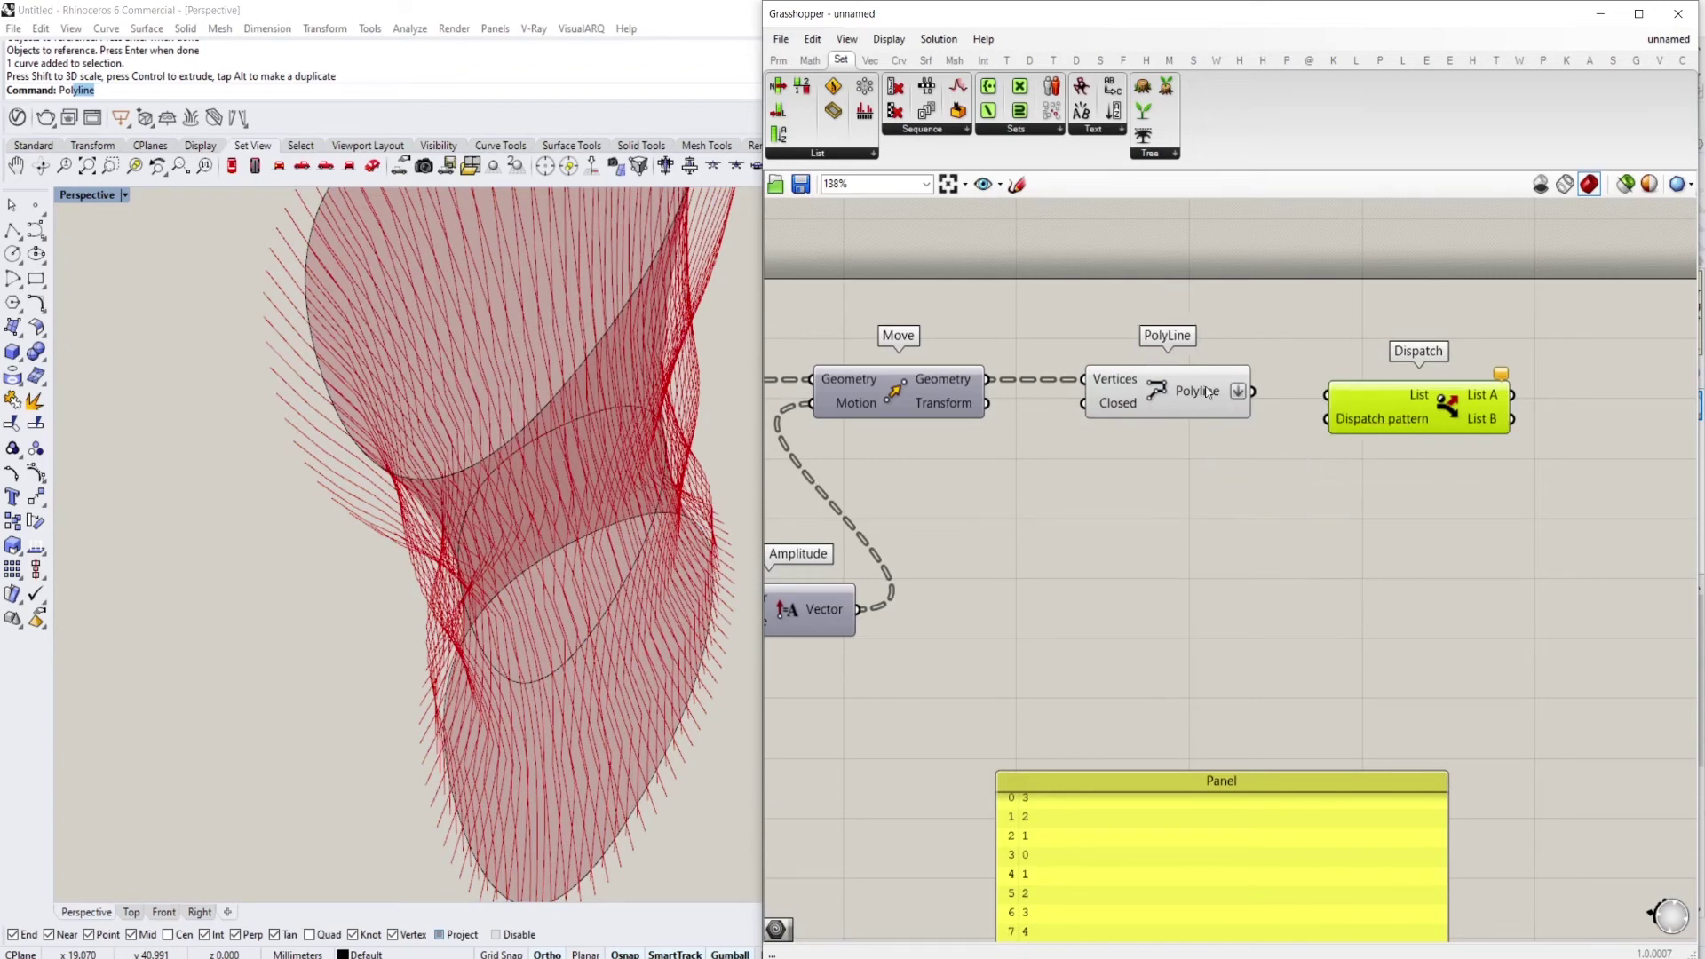
mouse_move(1218, 392)
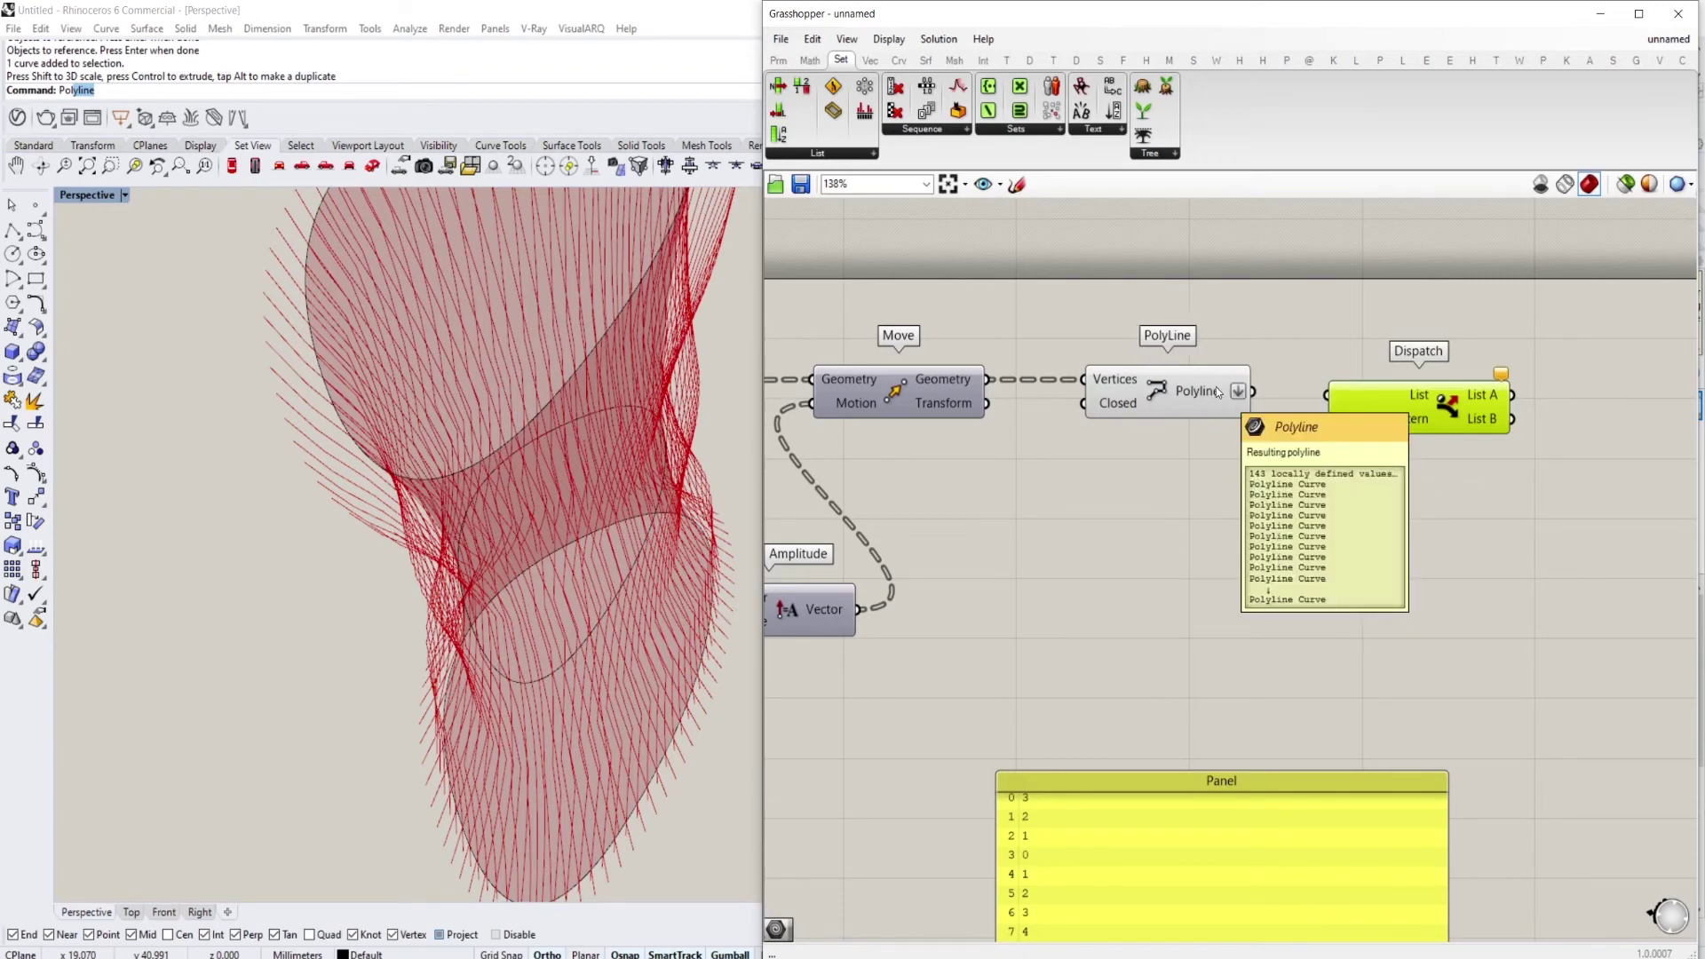
double_click(1169, 524)
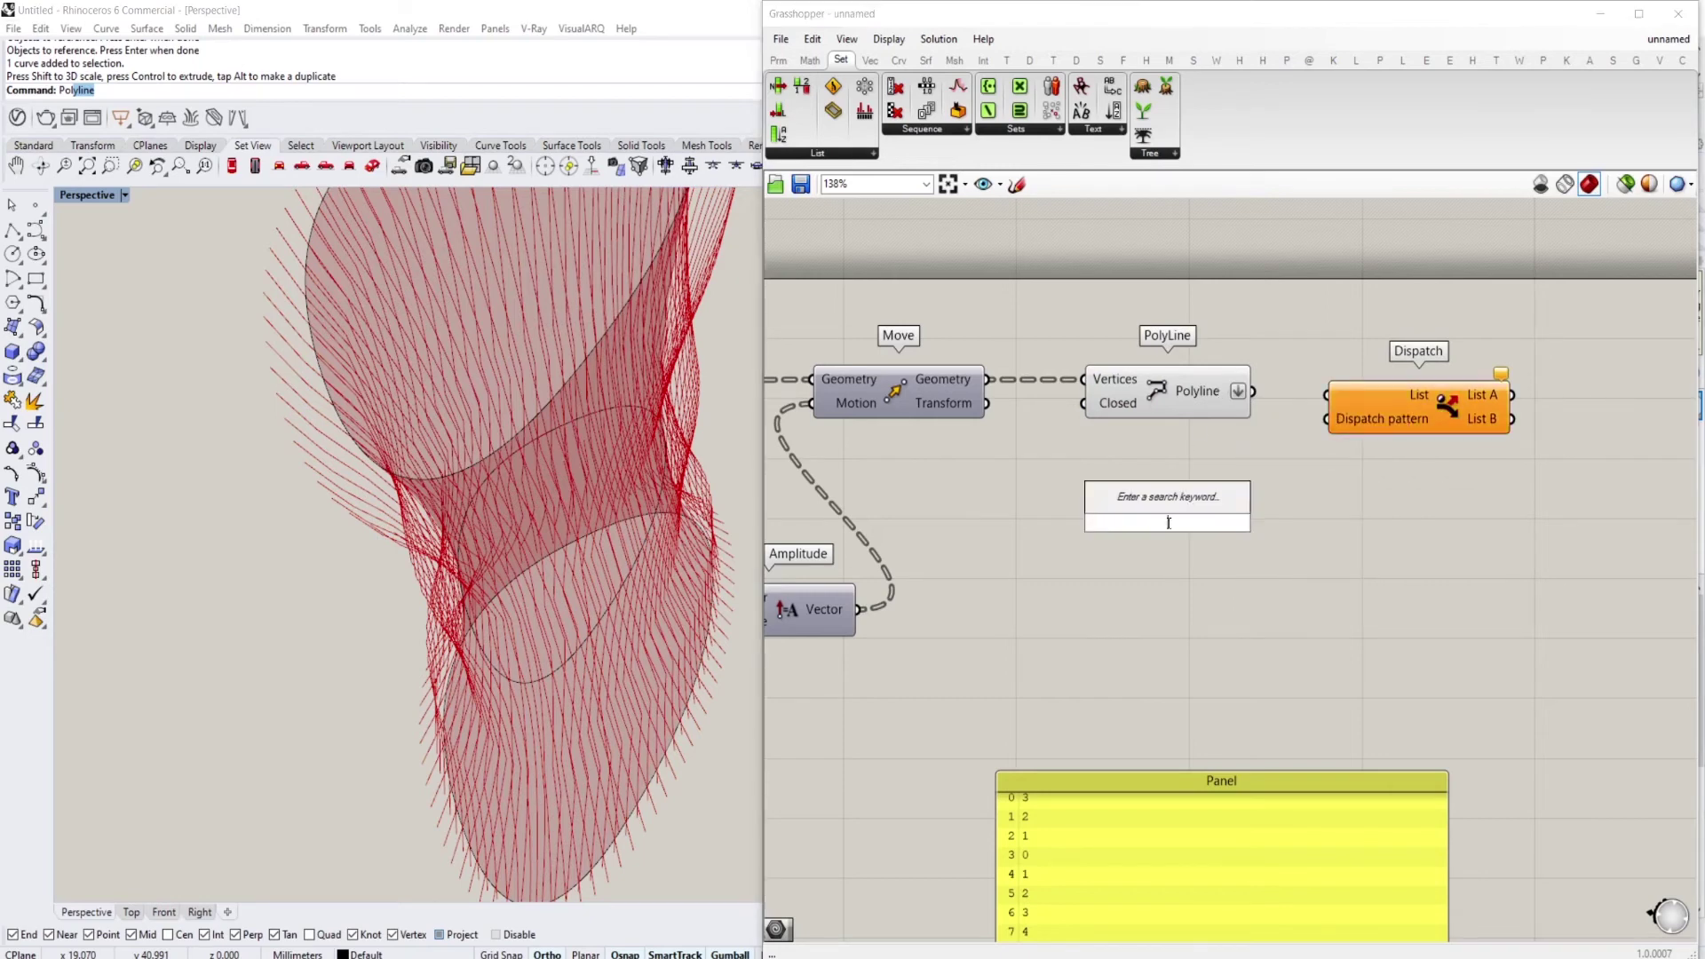
type("t")
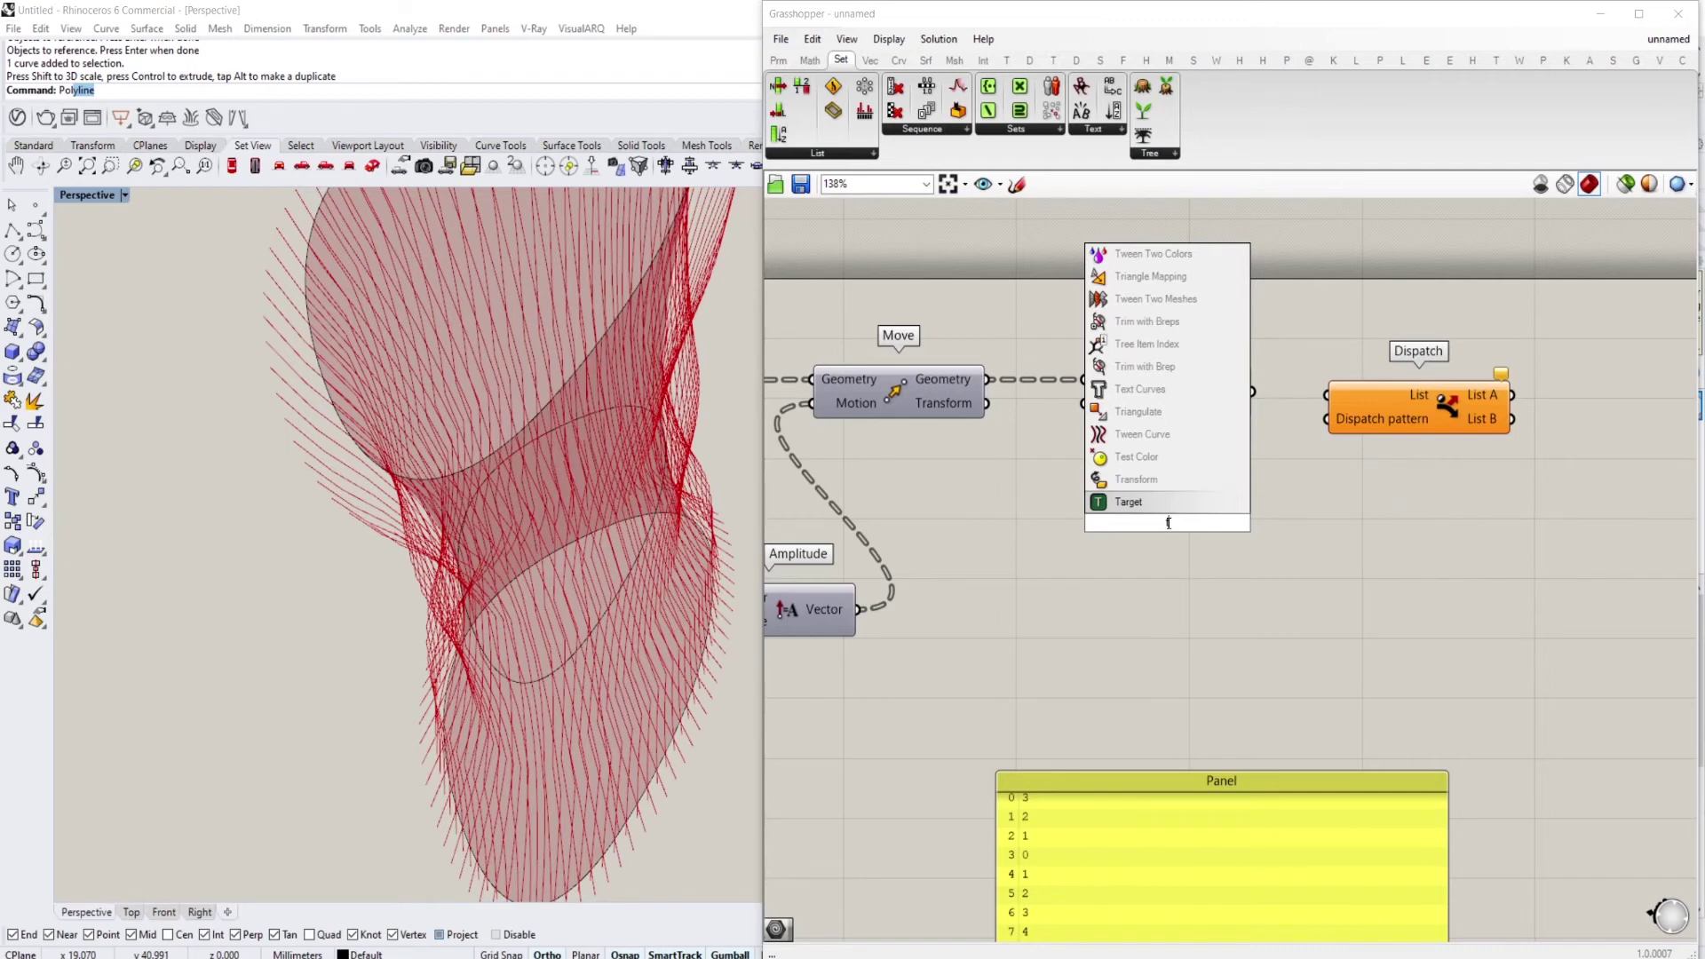
key("Escape")
Add a Partition List component and place it just beyond Dispatch, slightly lower
right_click_drag(1356, 537, 1041, 503)
double_click(1287, 510)
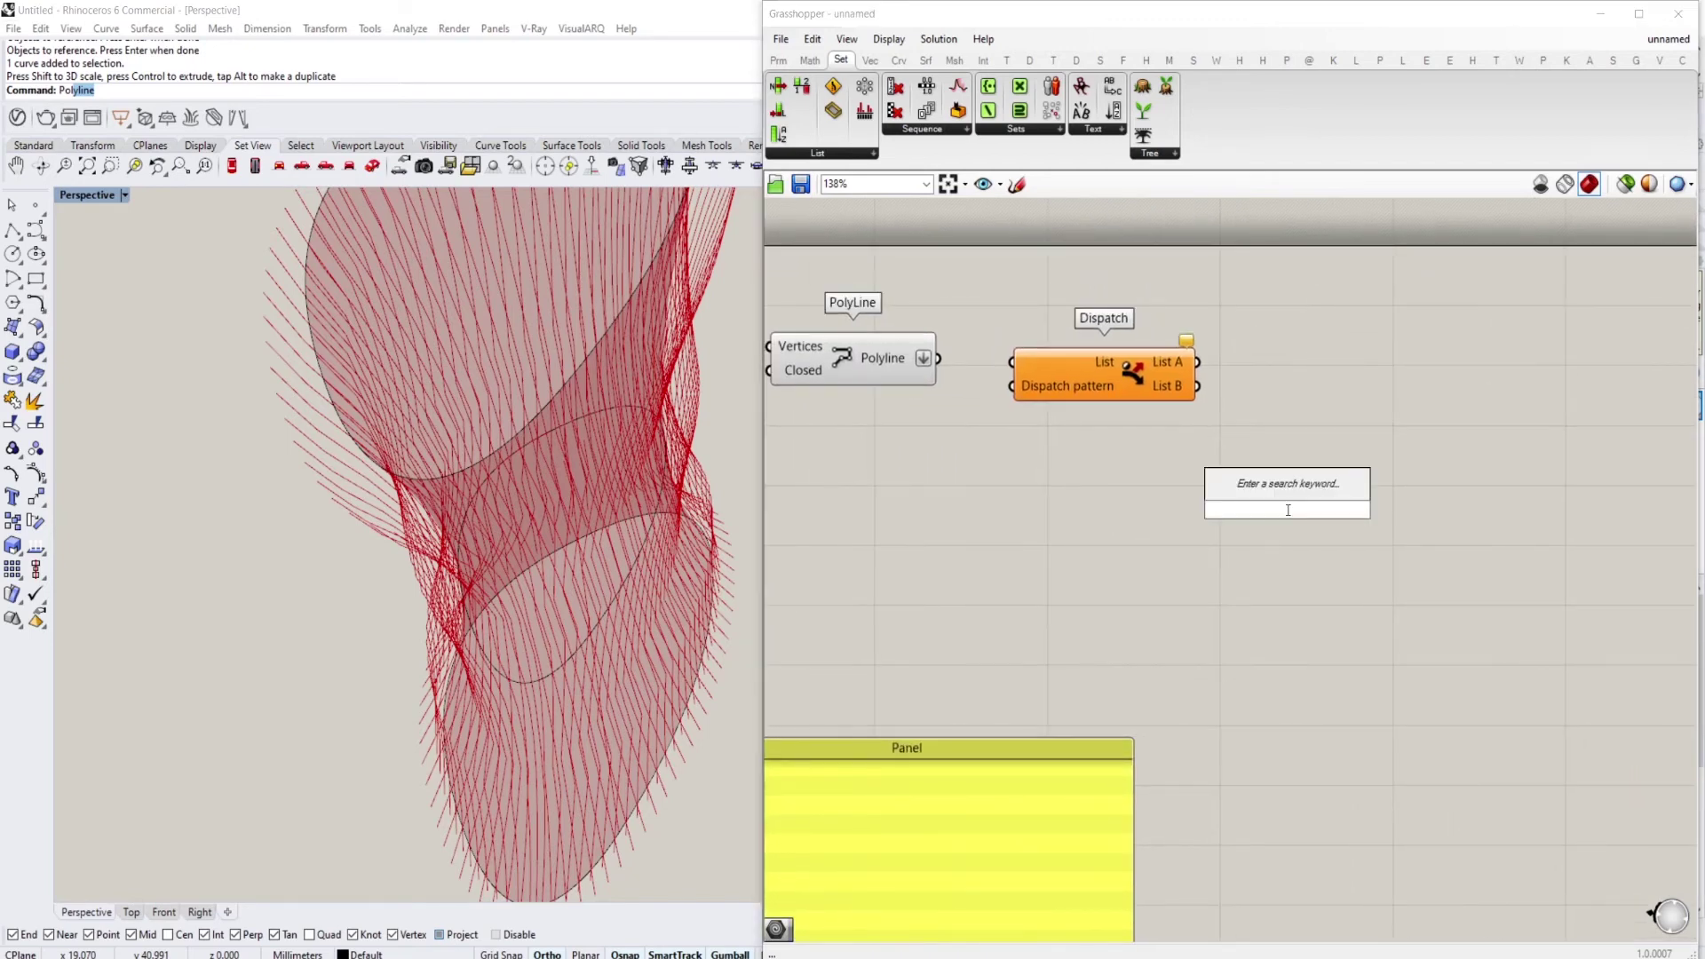
type("list")
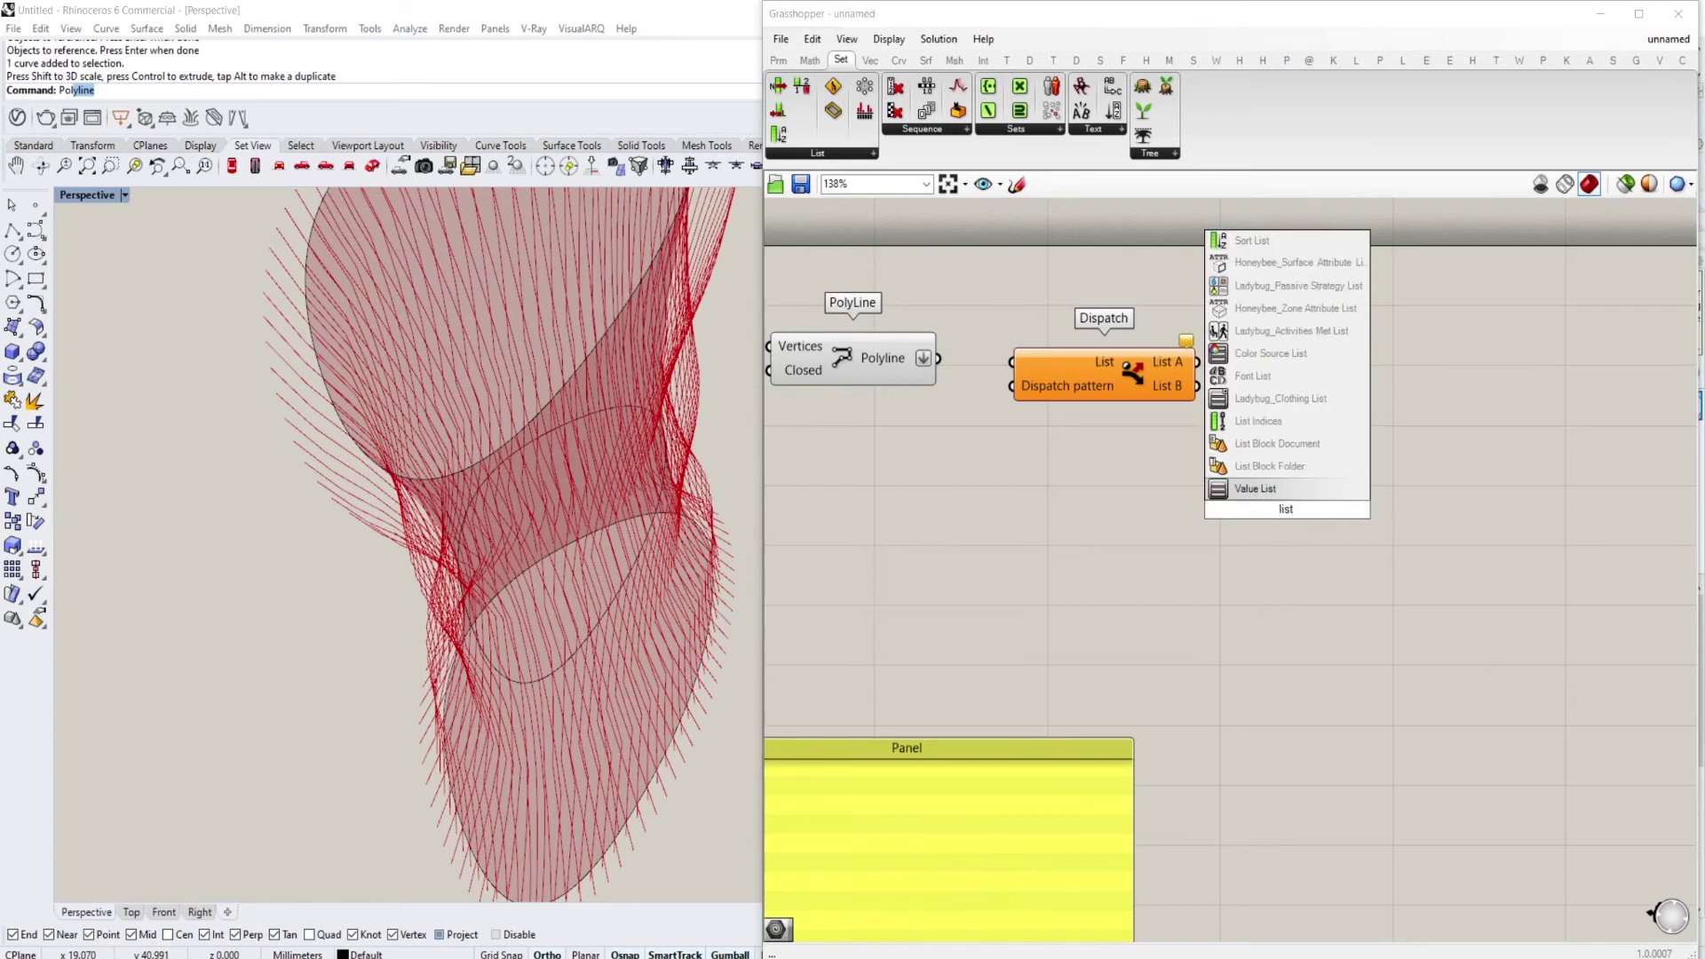
type(" patt")
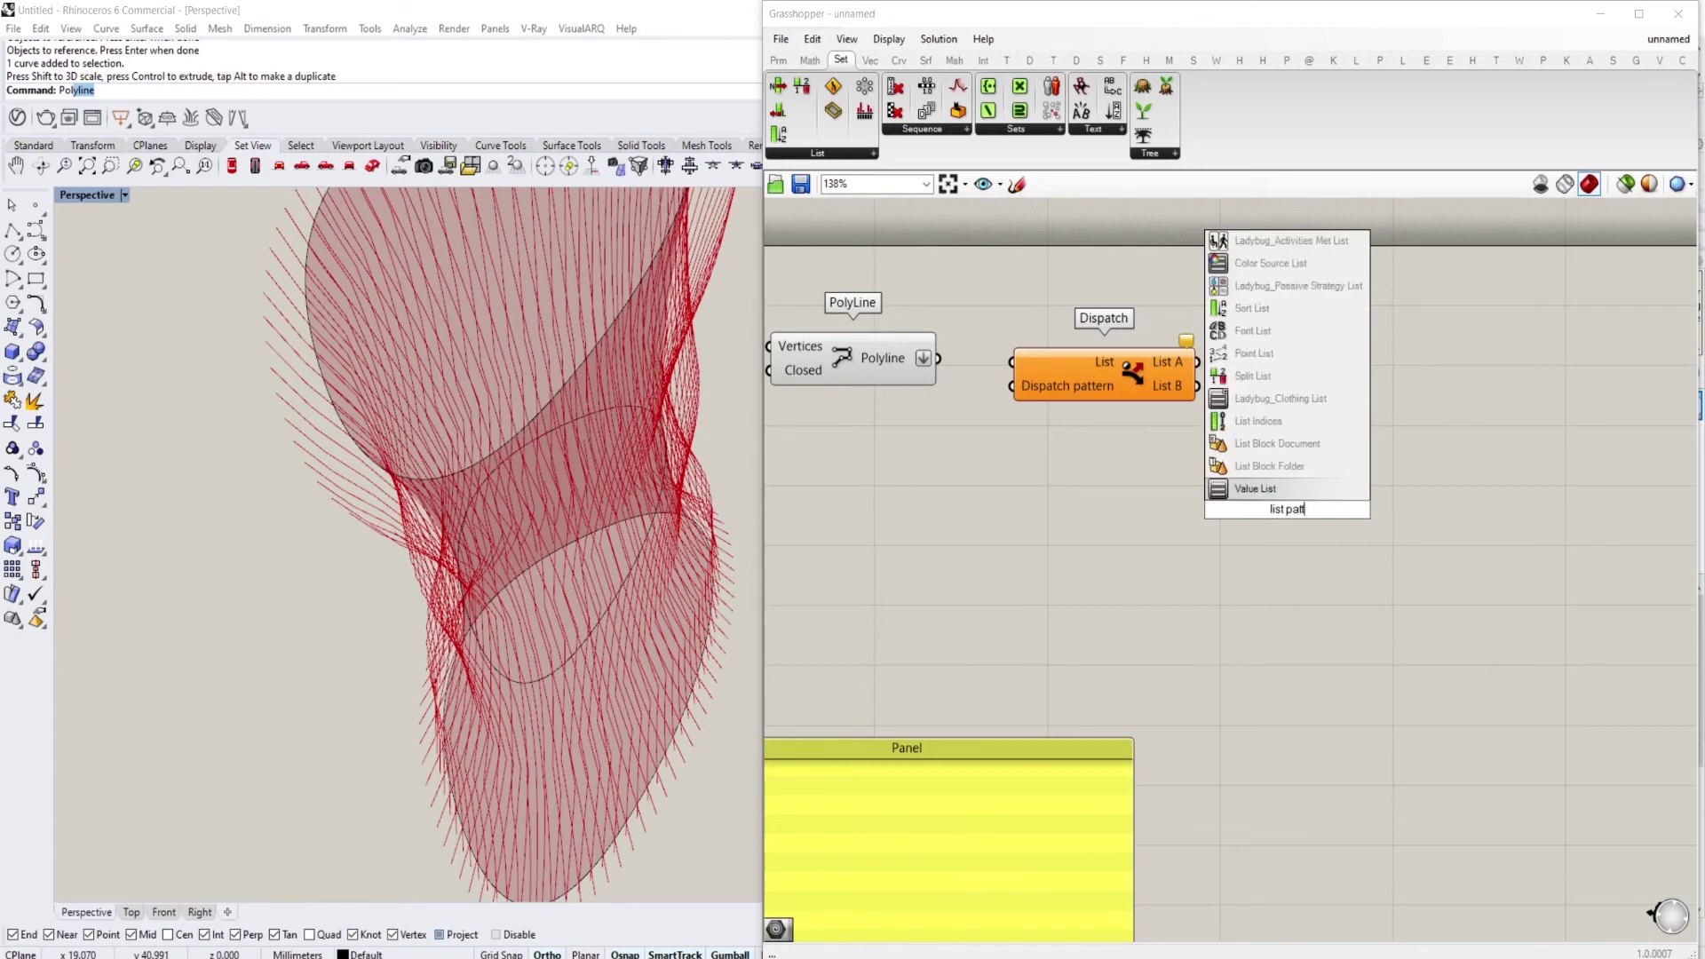
key("BackSpace")
key("BackSpace")
type("rt")
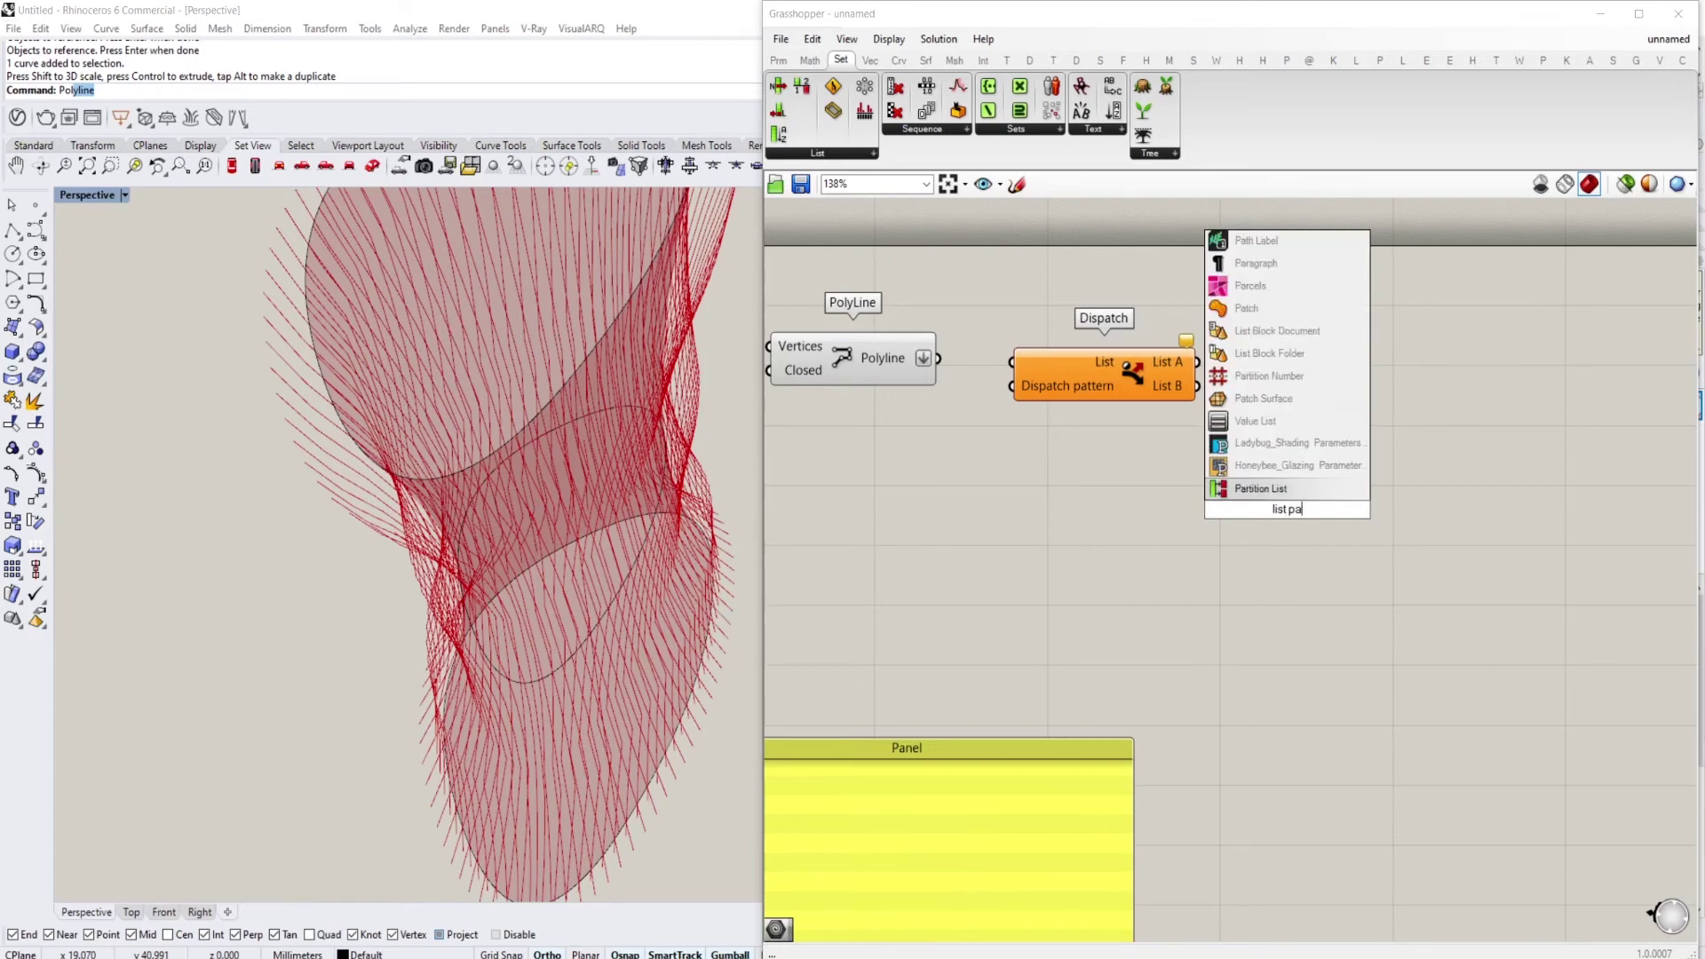
key("Return")
left_click_drag(1290, 514, 1308, 438)
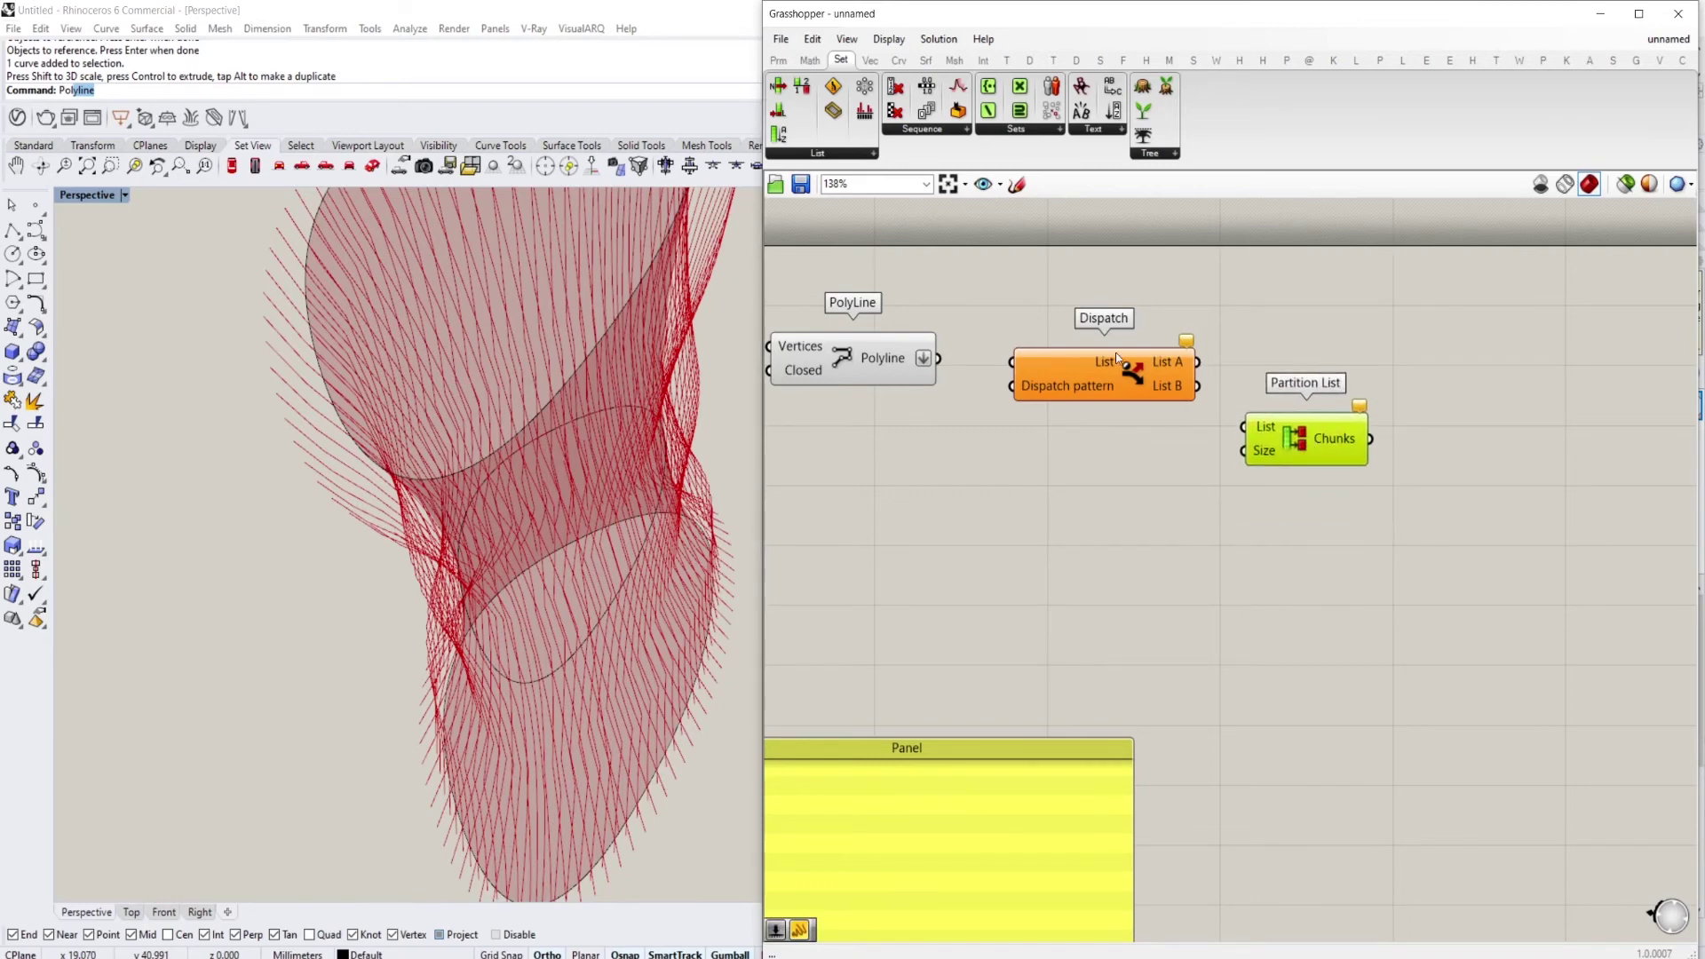
scroll(1248, 437, "down", 3)
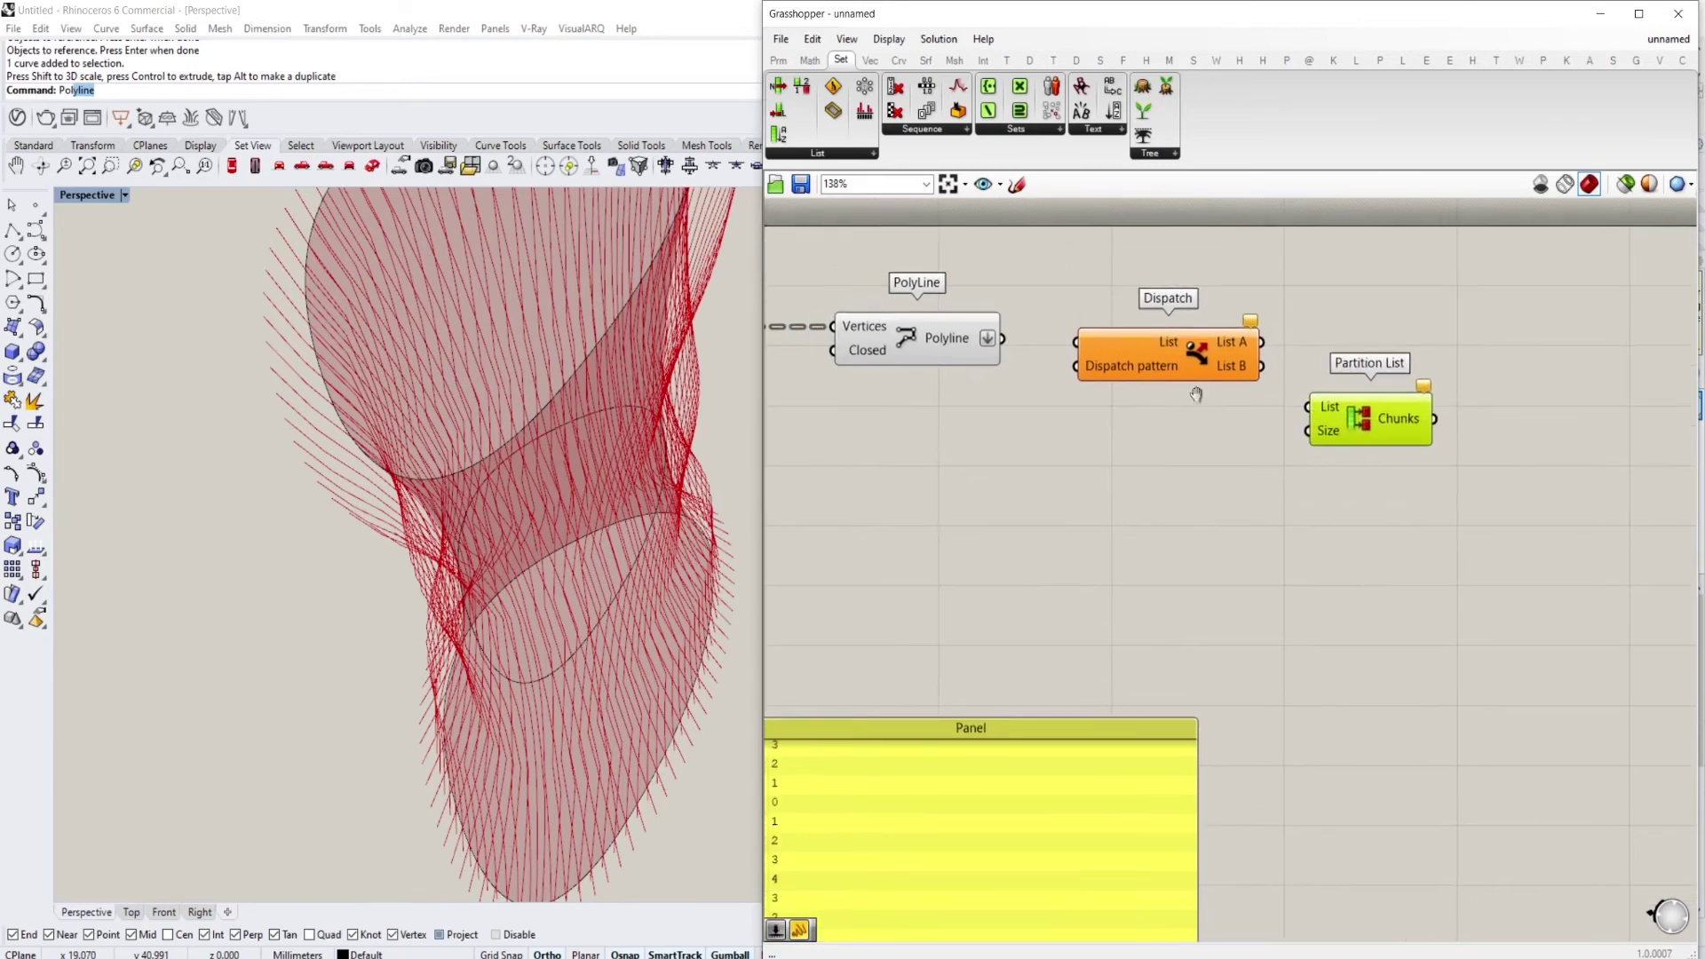
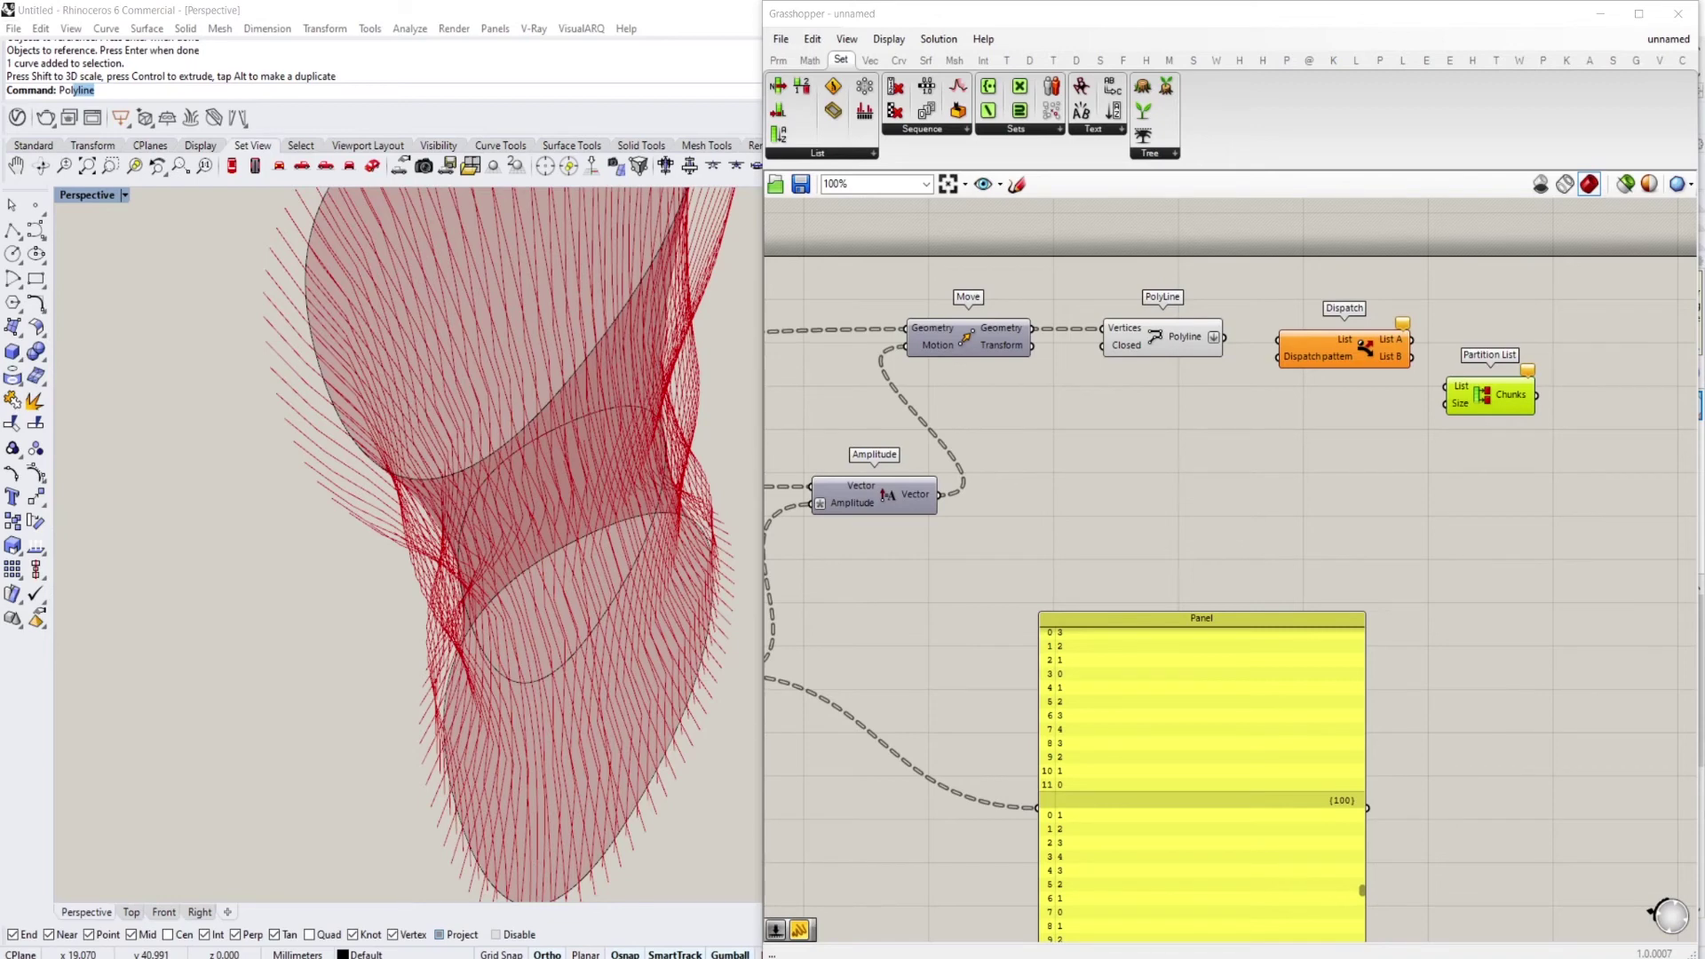
Add a Repeat Data component and place it in the free space below PolyLine
right_click_drag(1325, 385, 1409, 418)
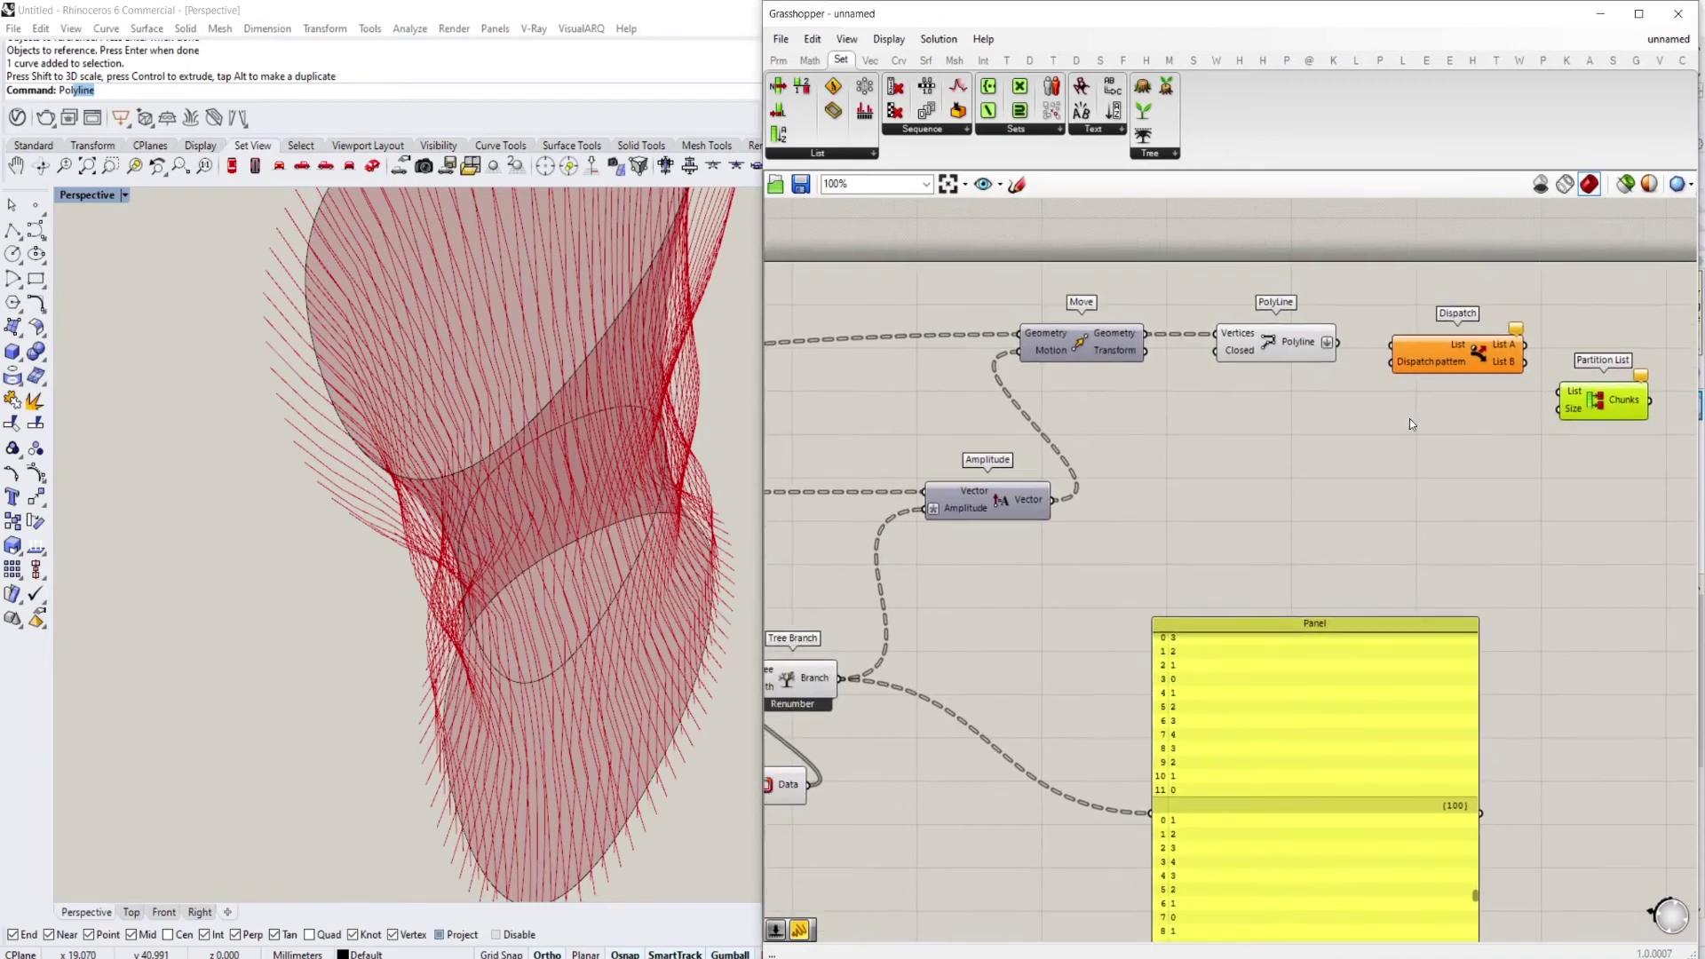
right_click_drag(1191, 471, 1231, 449)
left_click(1230, 450)
double_click(1230, 451)
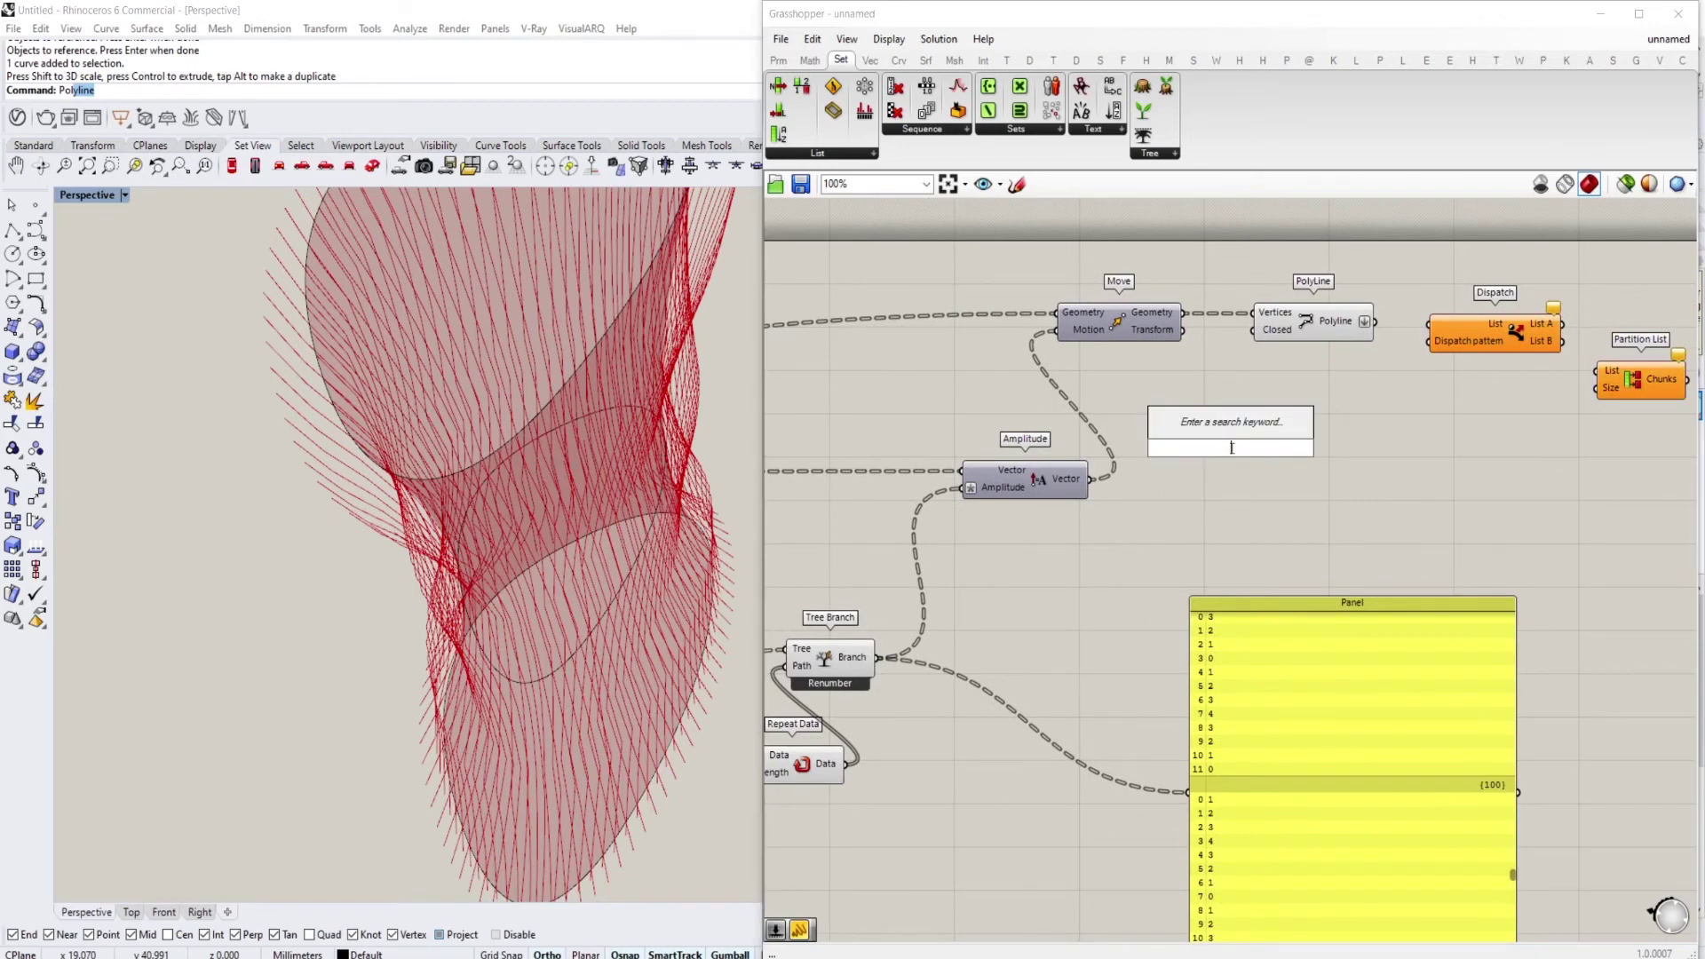
type("repeat")
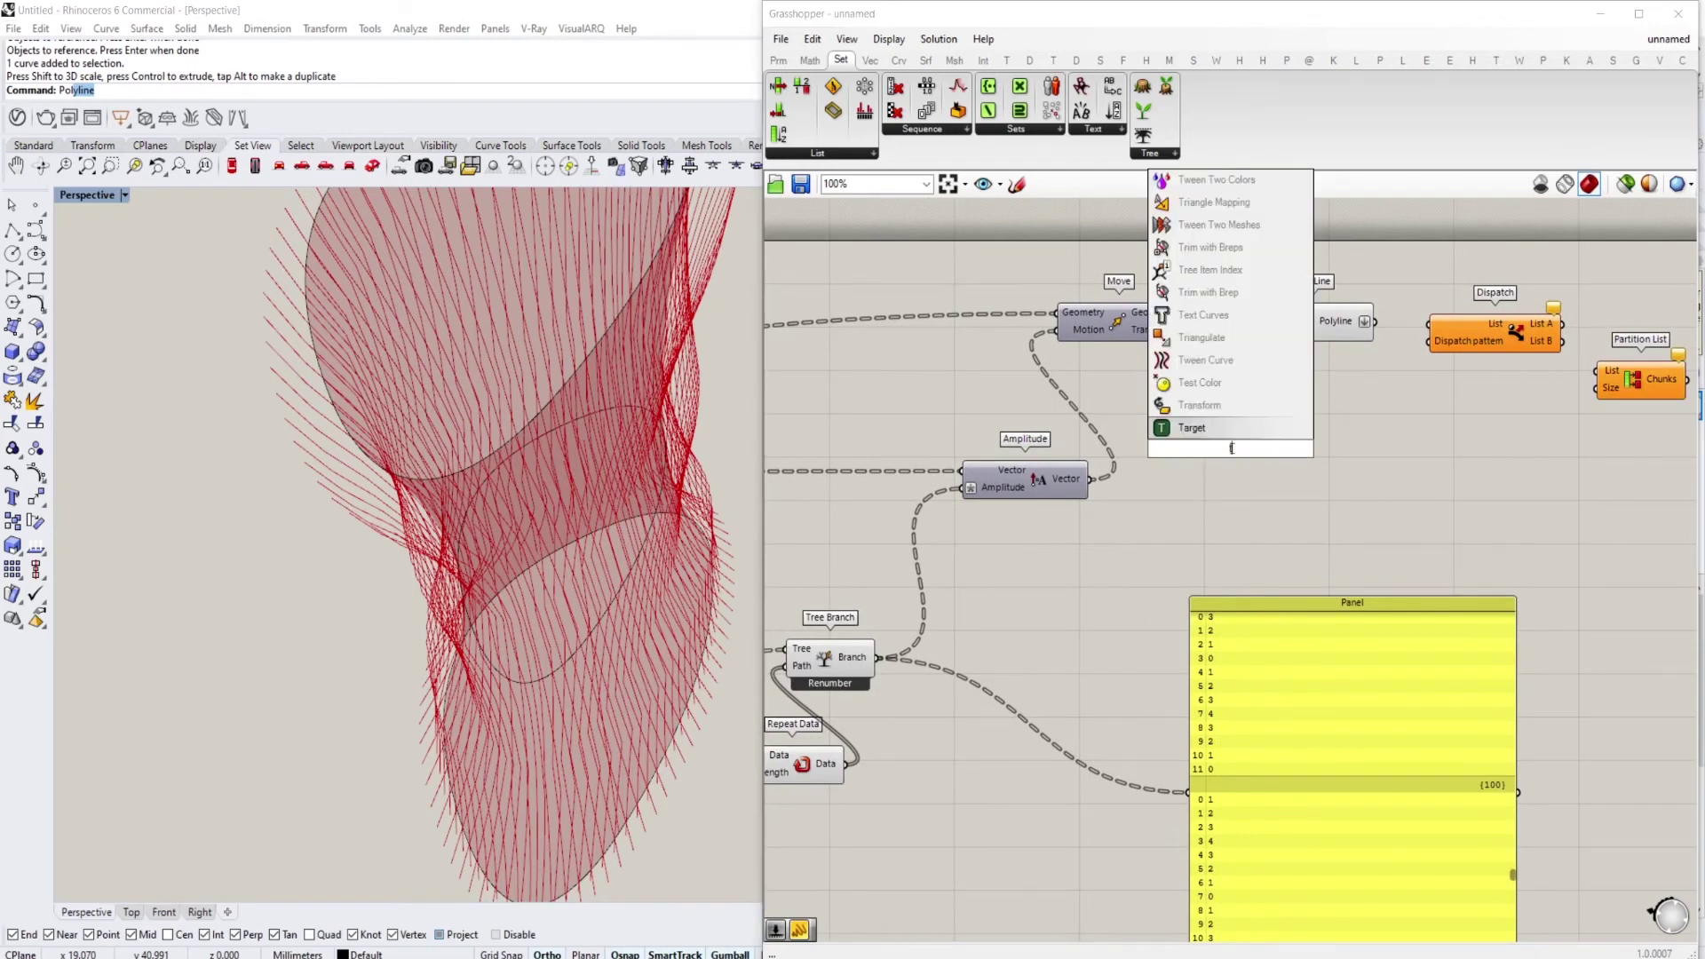
key("Return")
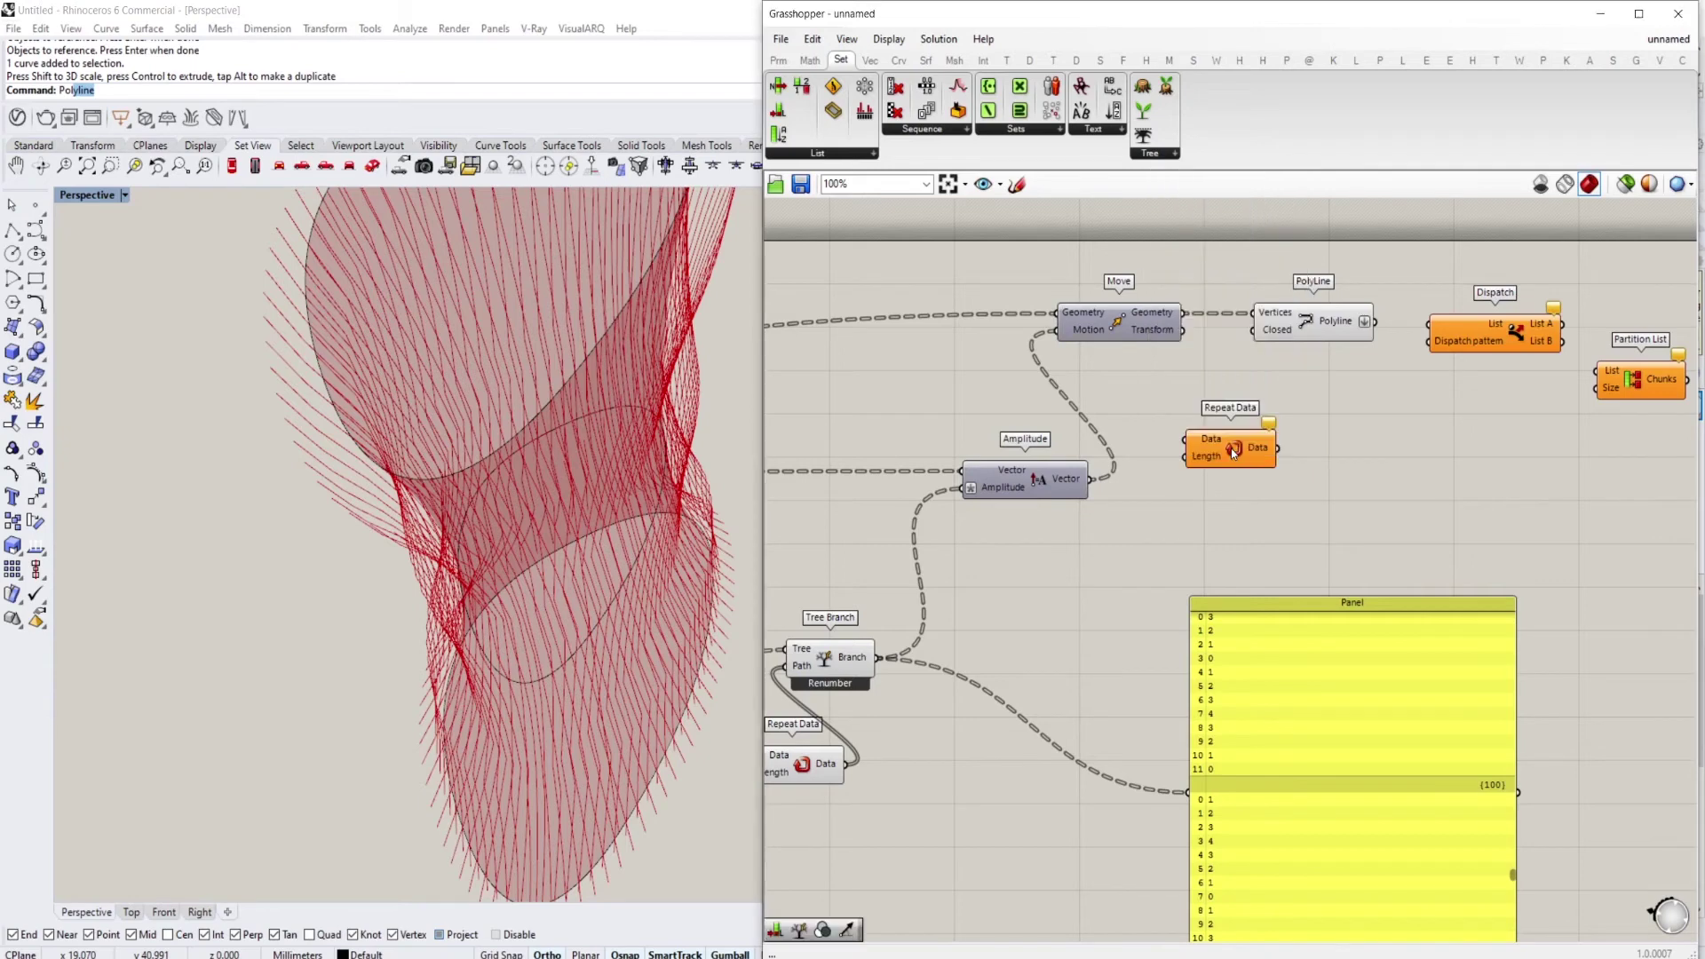
scroll(1272, 480, "up", 3)
left_click_drag(1274, 482, 1359, 516)
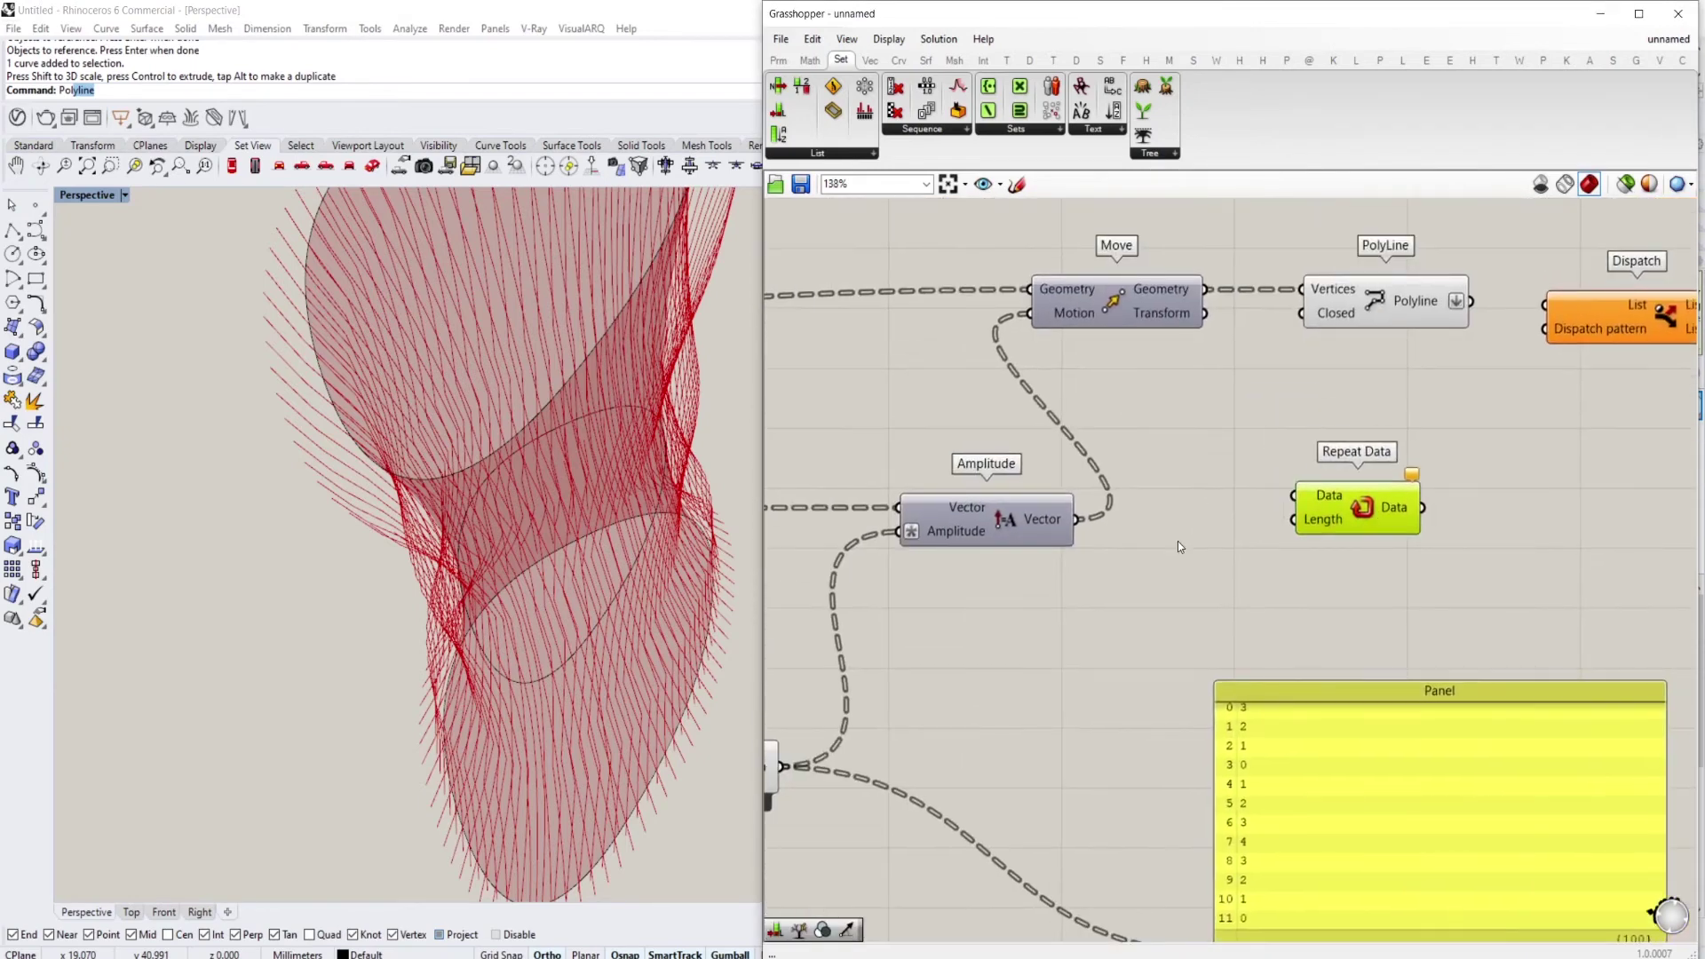
Add panels containing false and true, wire the false panel to Repeat Data's Data input, and duplicate Repeat Data below for the true panel
double_click(1174, 533)
type("//false")
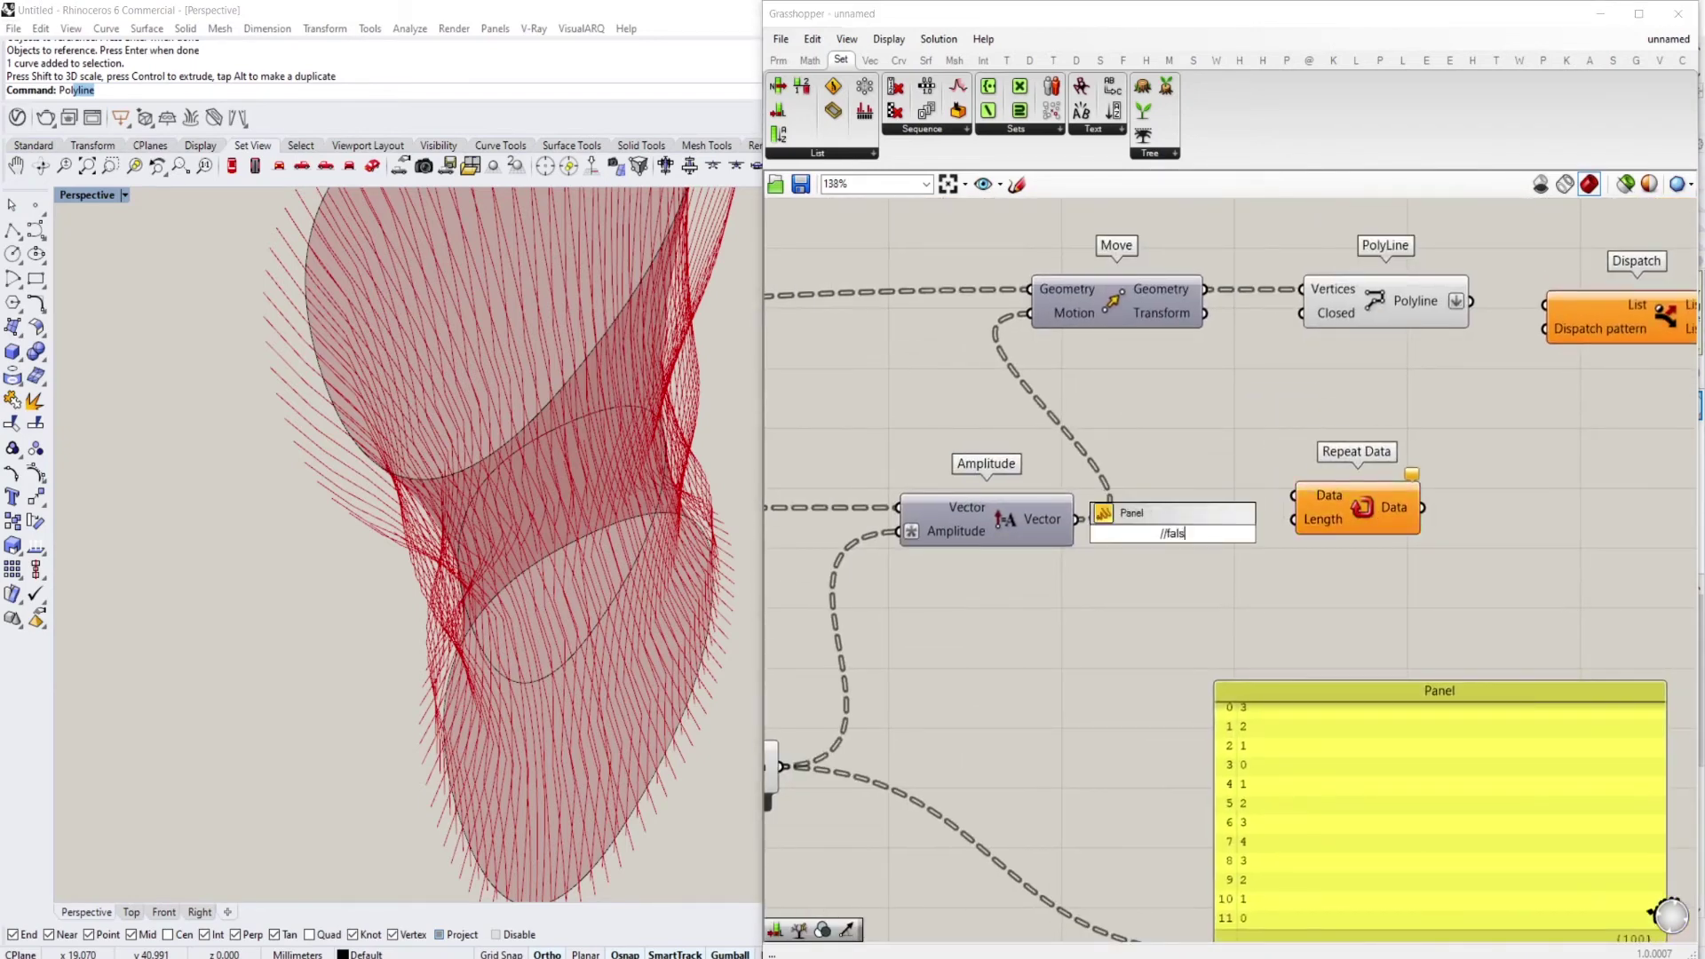
key("Return")
left_click_drag(1192, 529, 1205, 512)
double_click(1164, 600)
type("//true")
key("Return")
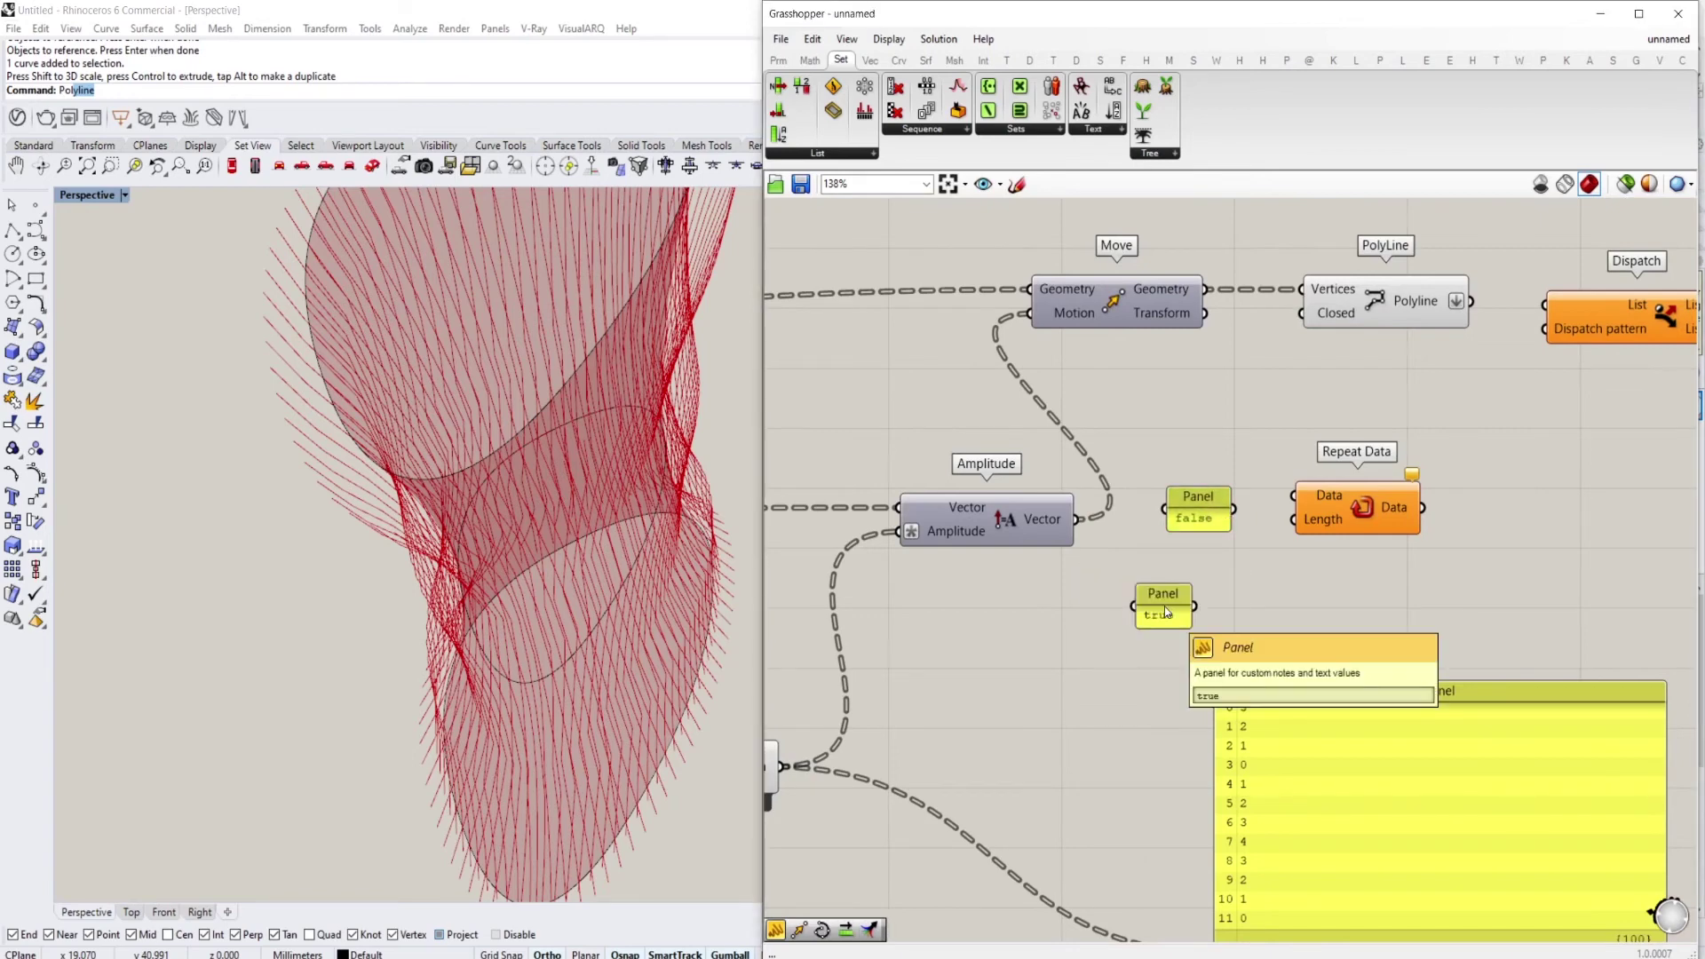
left_click_drag(1194, 605, 1233, 509)
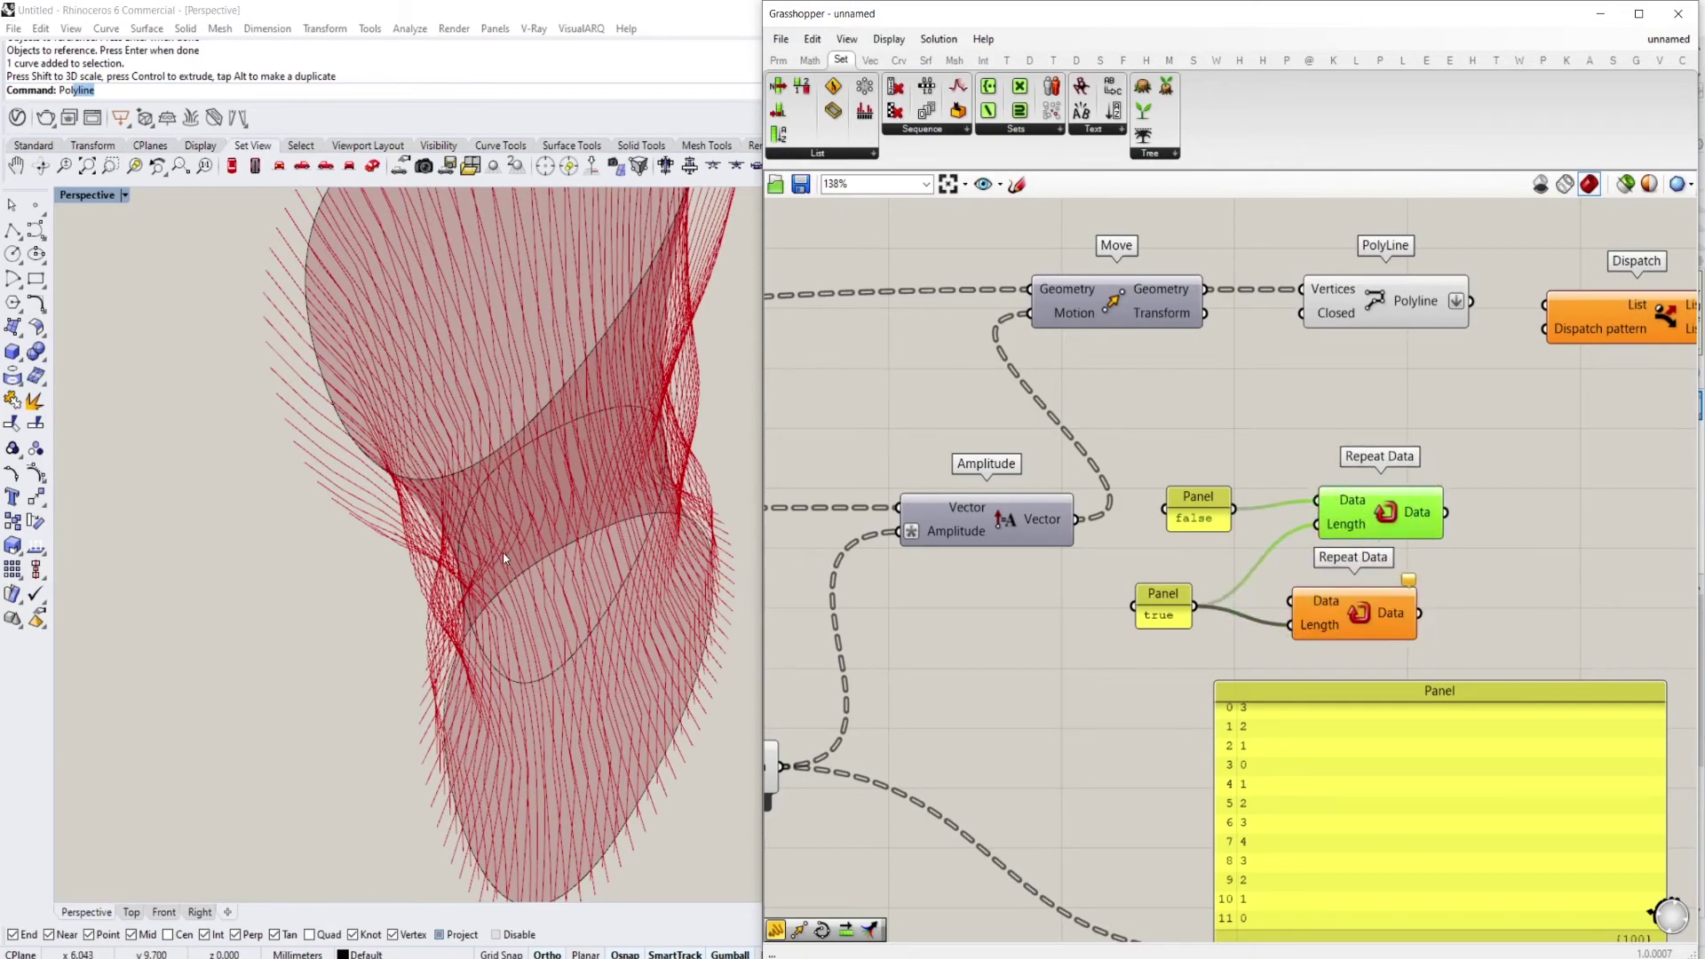
Add a number slider set to 11 and connect it as the Length of the false Repeat Data
right_click_drag(581, 578, 612, 573)
right_click_drag(613, 573, 619, 528, "shift")
scroll(619, 529, "up", 6)
right_click_drag(1589, 490, 1460, 416)
right_click_drag(1192, 448, 1268, 459)
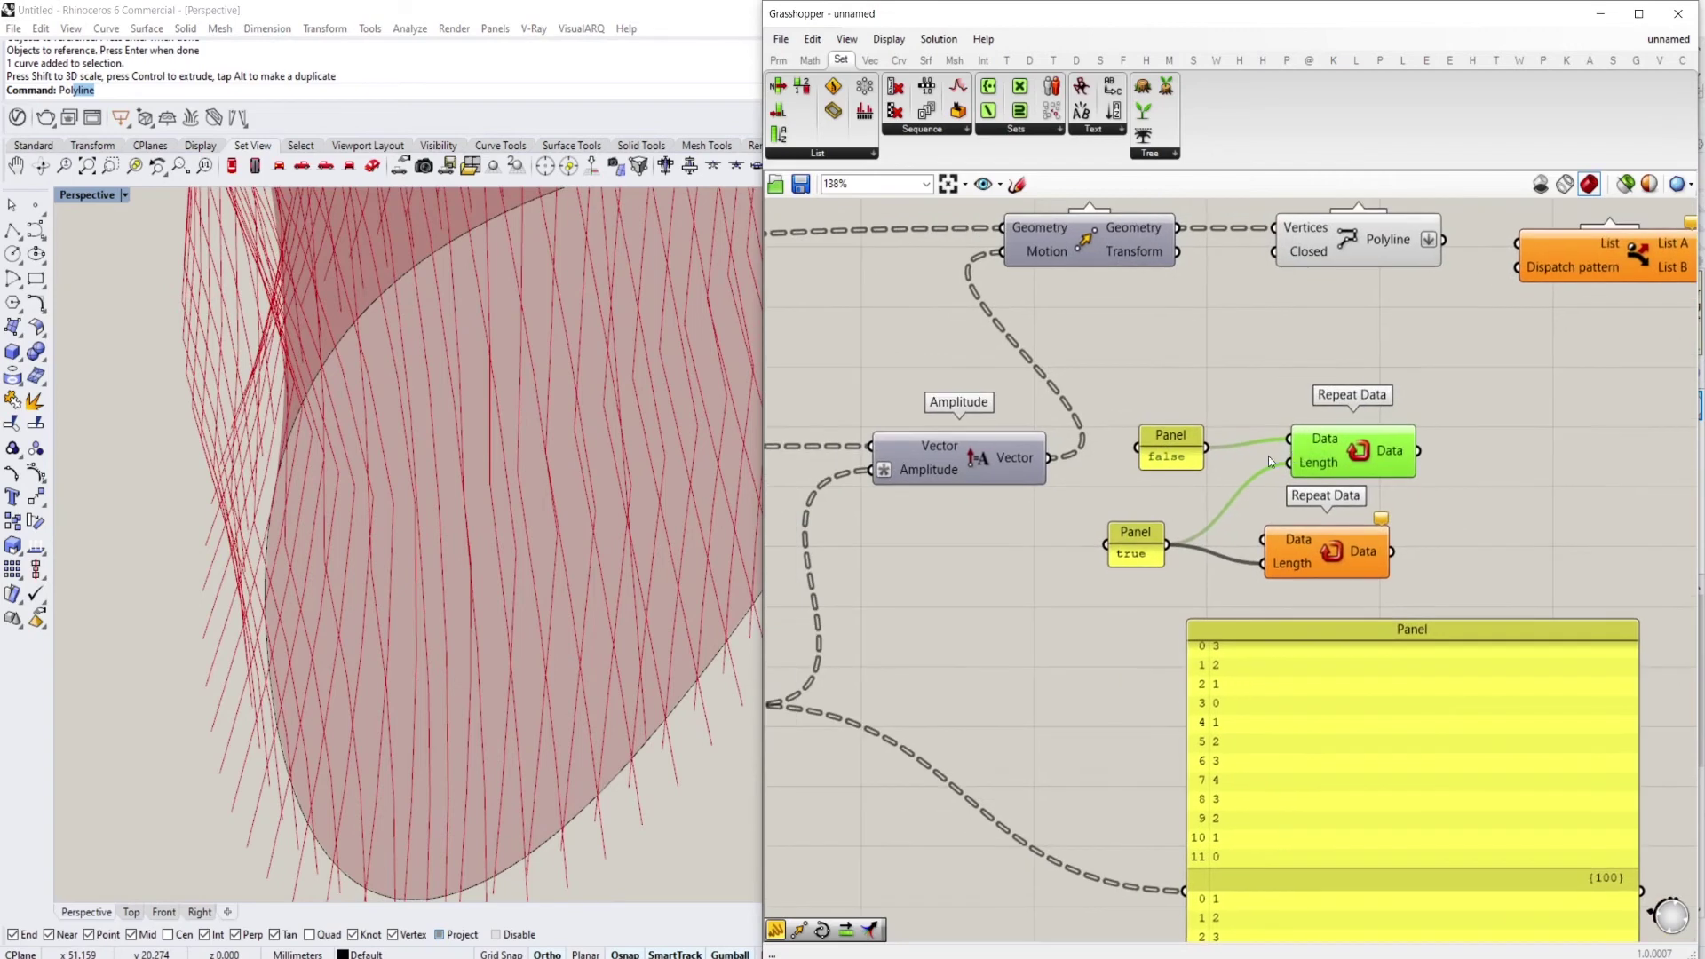
double_click(1114, 502)
type("12")
key("BackSpace")
key("BackSpace")
type("11")
key("Return")
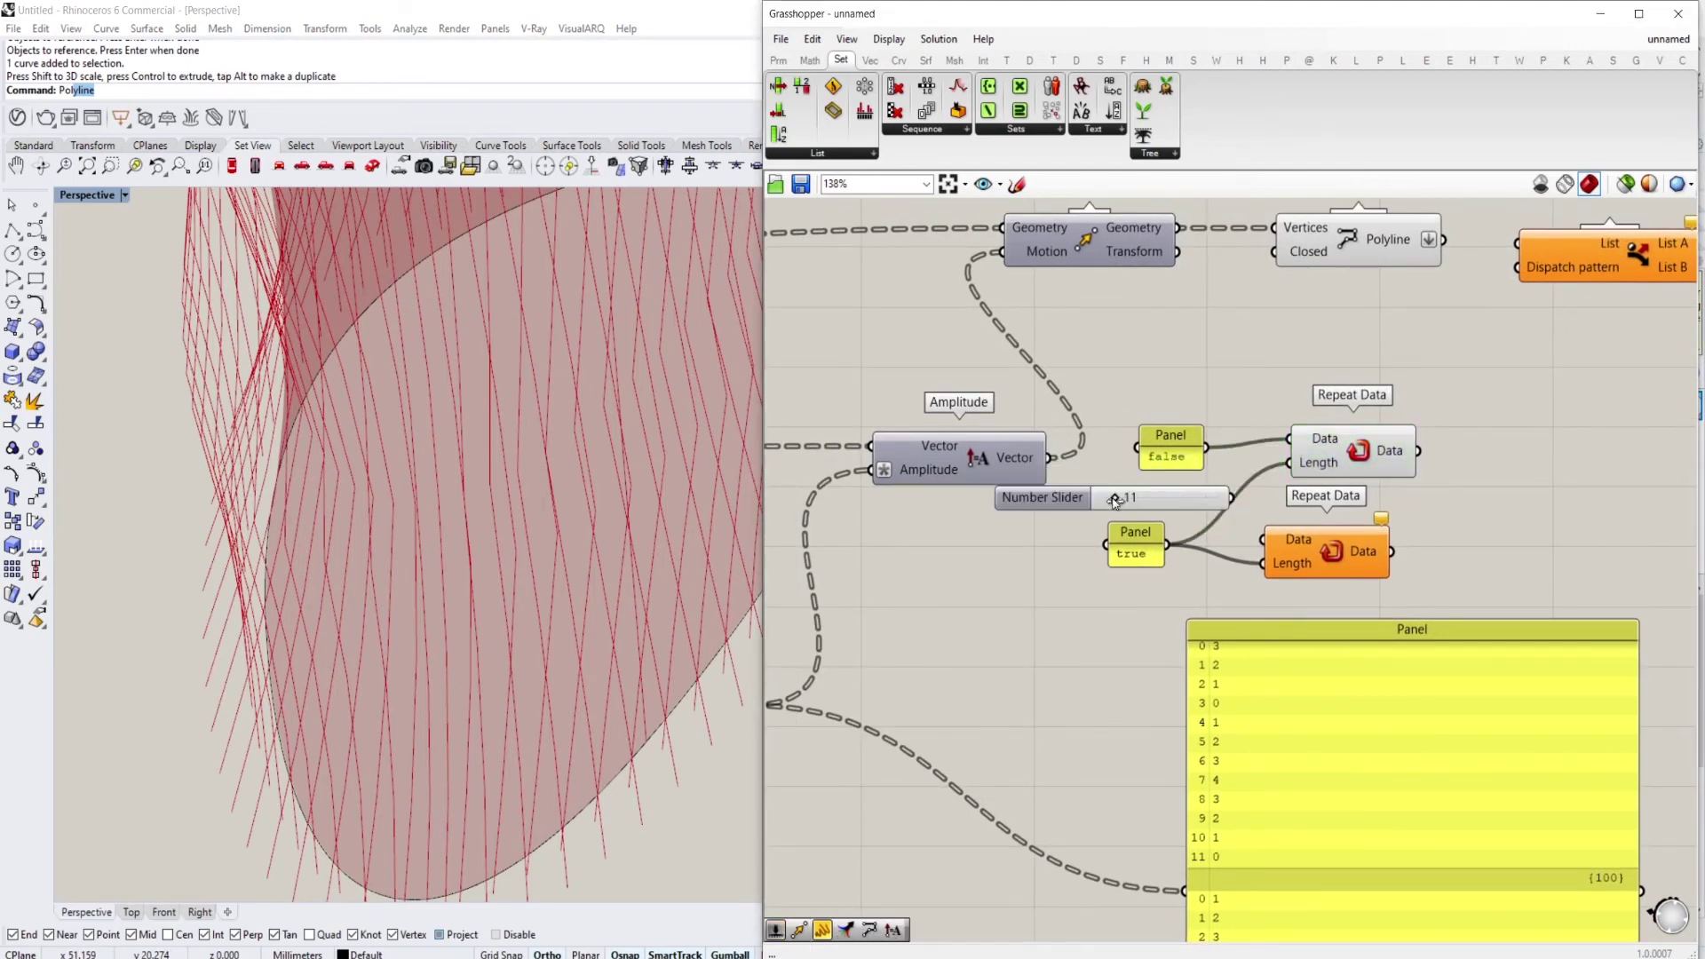
mouse_move(1234, 499)
left_mouse_down()
mouse_move(1289, 470)
mouse_move(1213, 484)
left_mouse_up()
right_click_drag(1380, 488, 1318, 491)
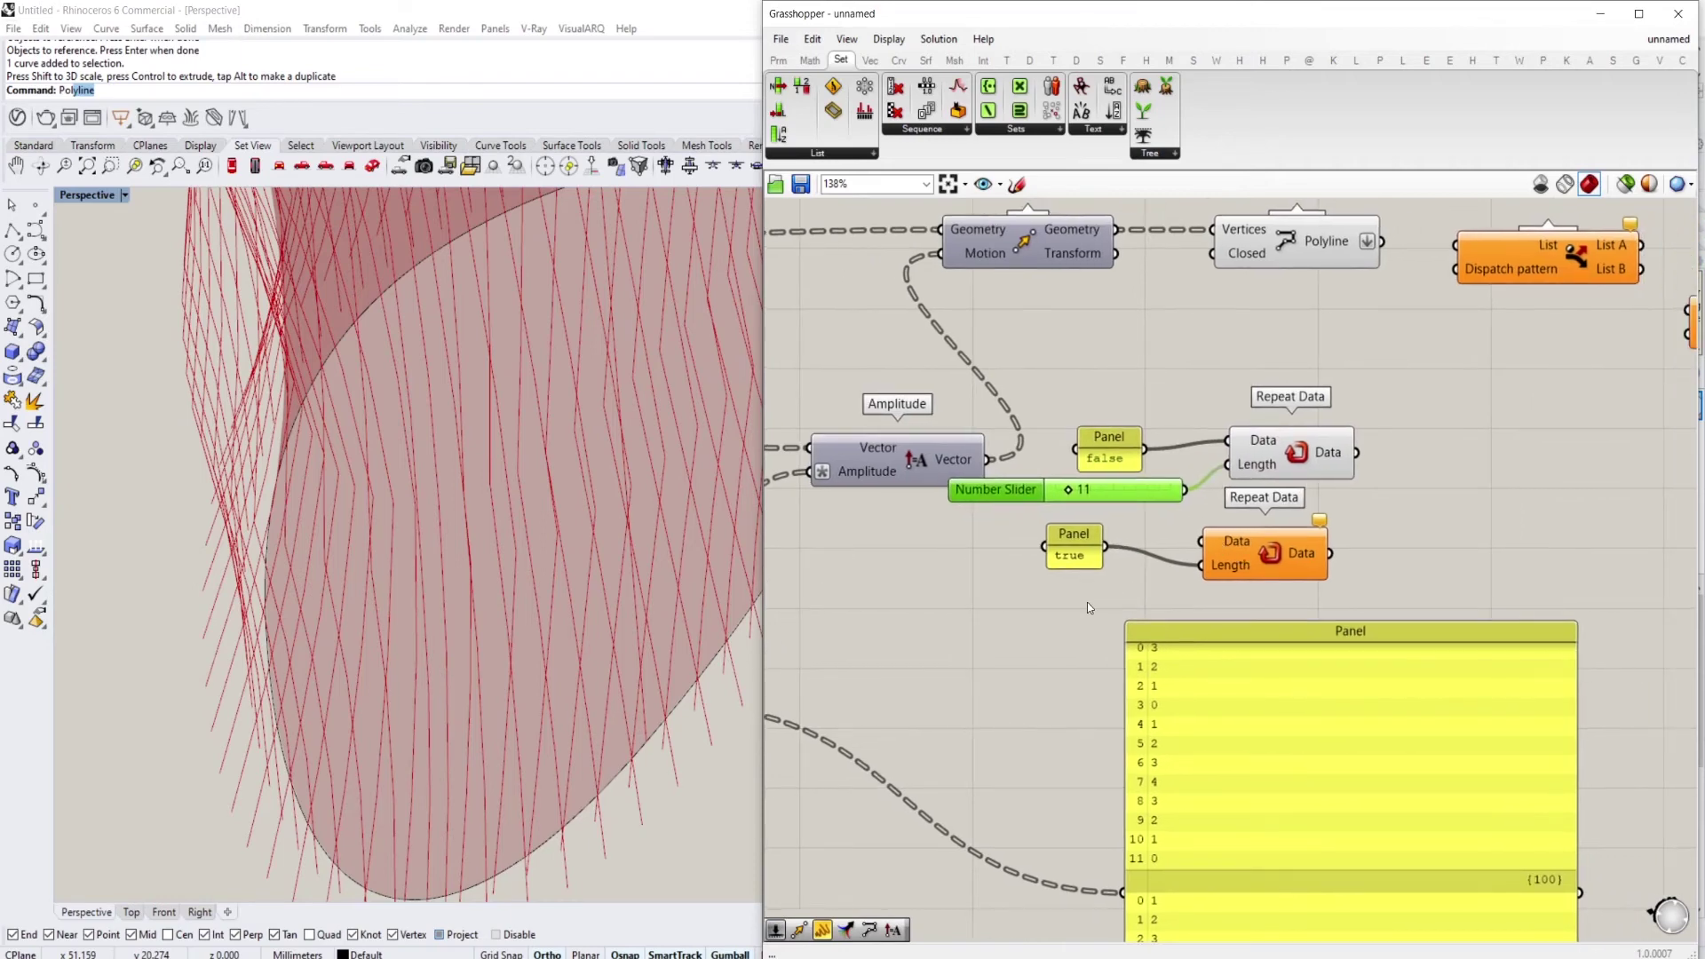
Add a panel containing 3 near the true panel and wire it to the second Repeat Data
double_click(1090, 608)
type("\"3")
key("Return")
left_click_drag(1108, 604, 1202, 541)
scroll(990, 572, "down", 2)
Add a Merge component and feed it the false repeats as D1 and the true repeats as D2
double_click(1303, 507)
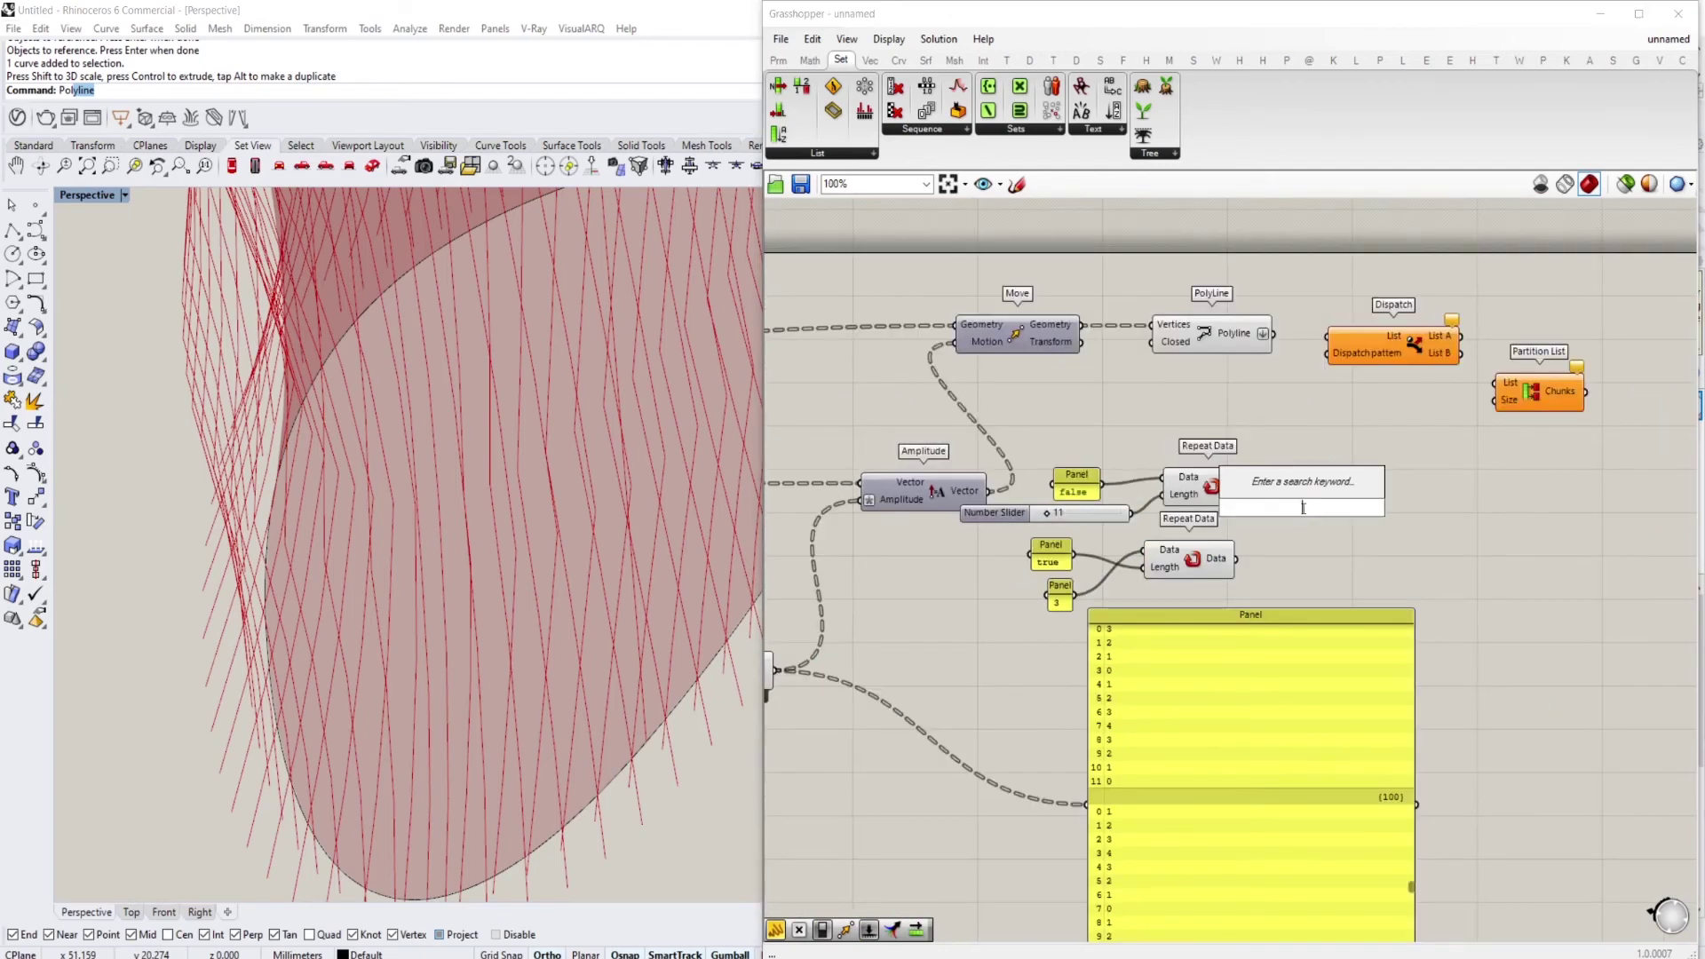
type("merg")
left_click(1304, 489)
left_click_drag(1253, 486, 1234, 559)
left_click_drag(1318, 520, 1342, 515)
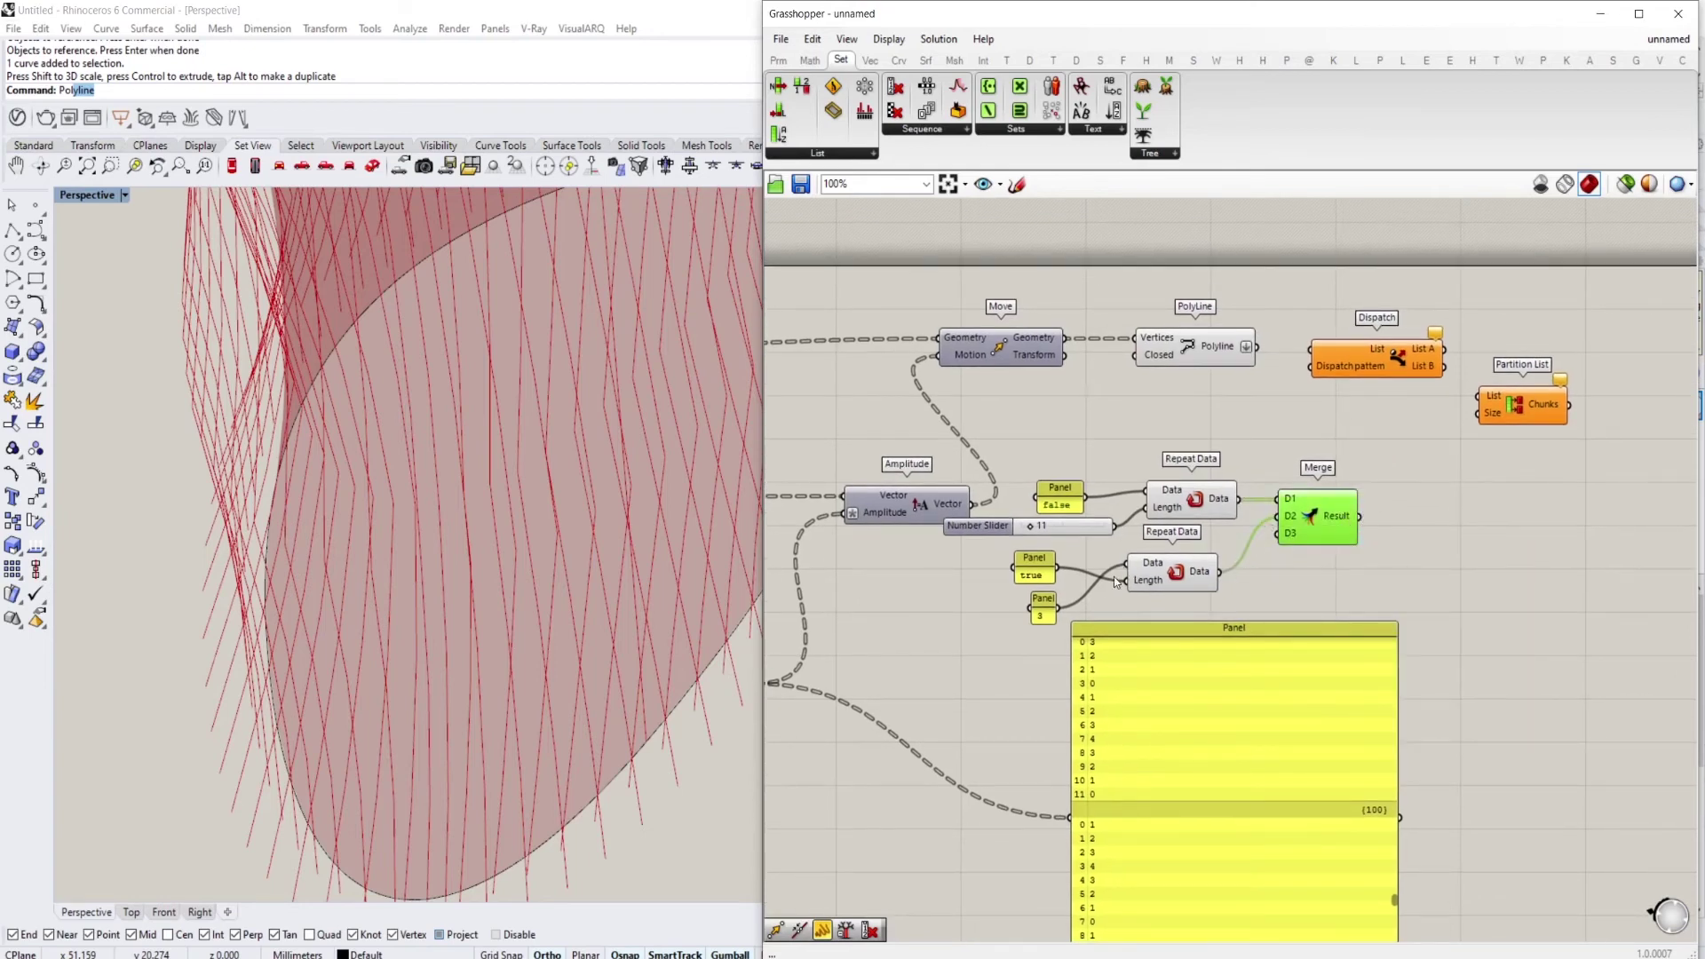
Rewire the second Repeat Data so the true panel feeds Data and the 3 panel feeds Length
scroll(1117, 582, "up", 2)
left_click_drag(1037, 563, 1133, 558)
left_click_drag(1133, 582, 1038, 619)
Connect the merged true/false list as Dispatch's pattern with the polylines as its List, and highlight Dispatch to check the result
right_click_drag(1226, 563, 1113, 614)
left_click_drag(1339, 544, 1280, 318)
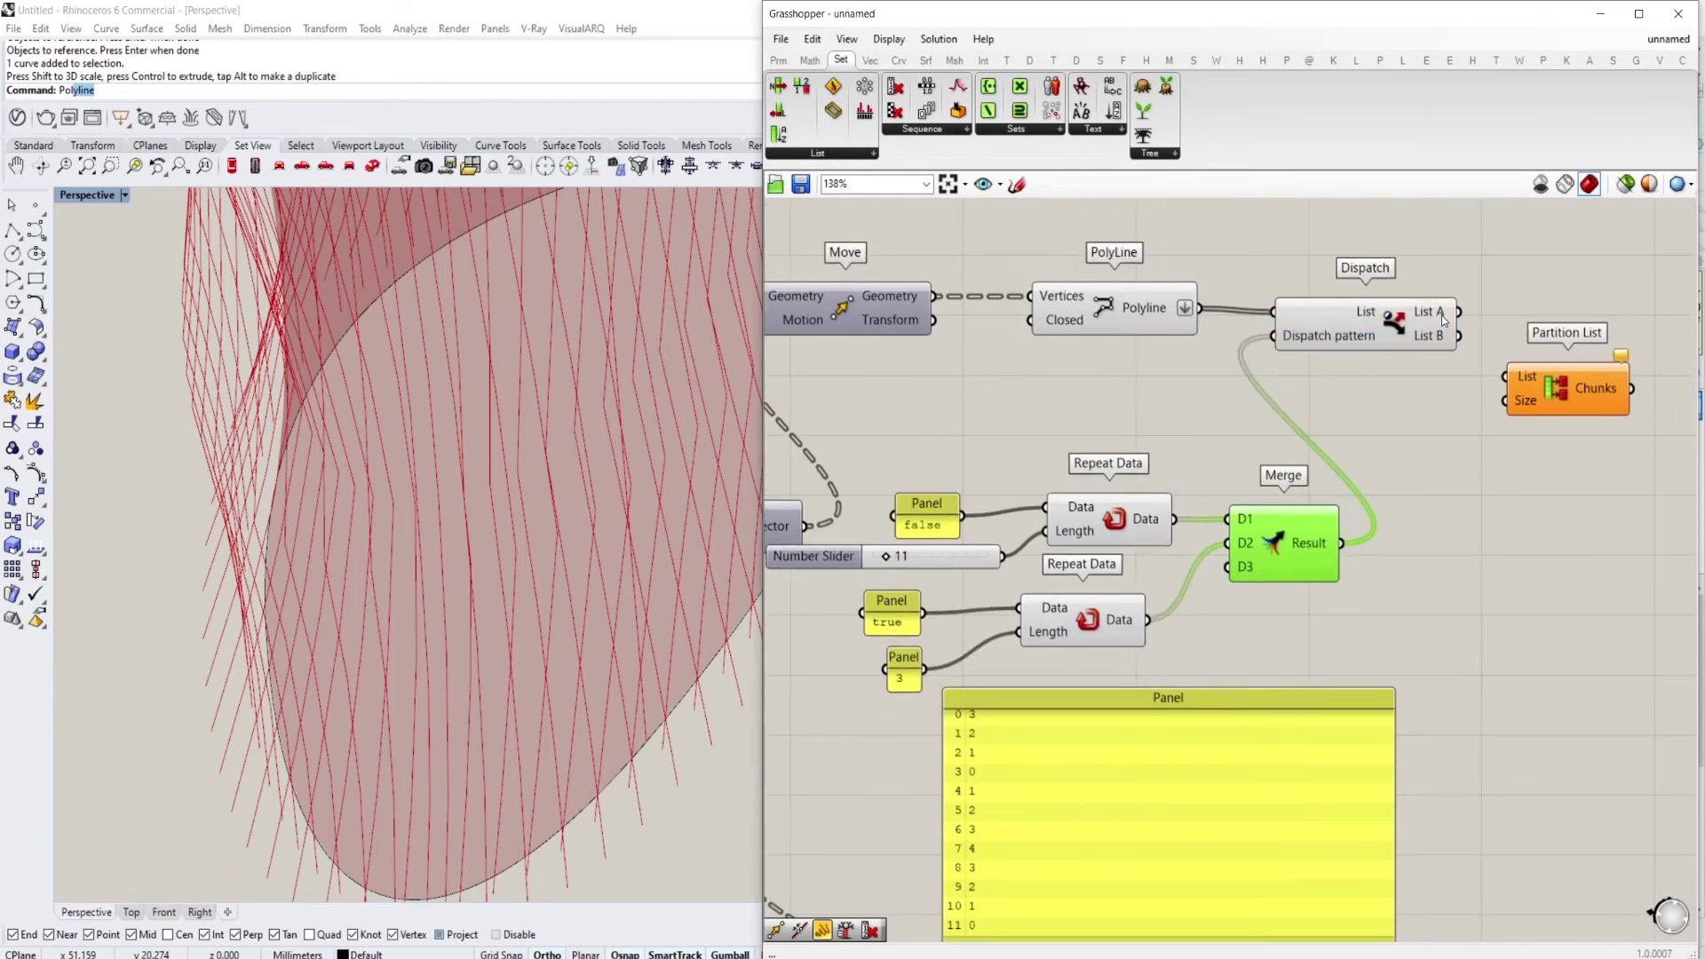
mouse_move(1443, 322)
scroll(1368, 355, "down", 2)
left_click(1349, 360)
right_click_drag(1376, 391, 1332, 420)
right_click_drag(1485, 407, 1442, 437)
scroll(1353, 412, "up", 1)
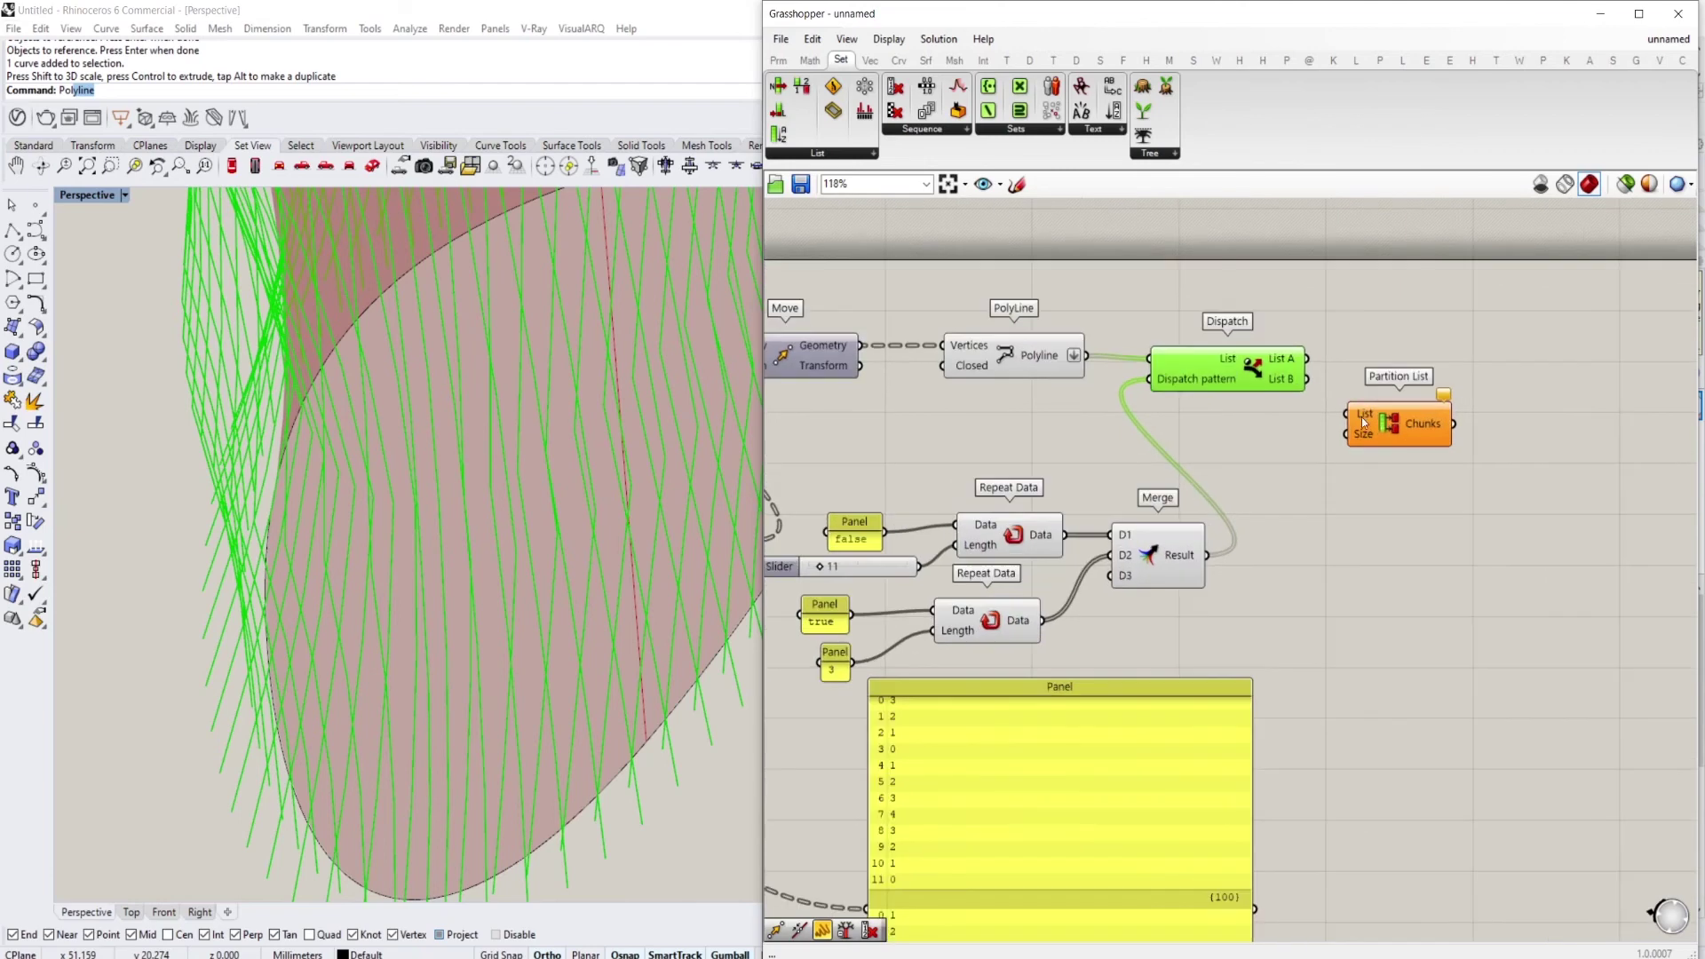
Wire Dispatch's List A and the 3 panel into Partition List's List and Size, and hide the previews of both components
left_click_drag(1387, 410, 1393, 409)
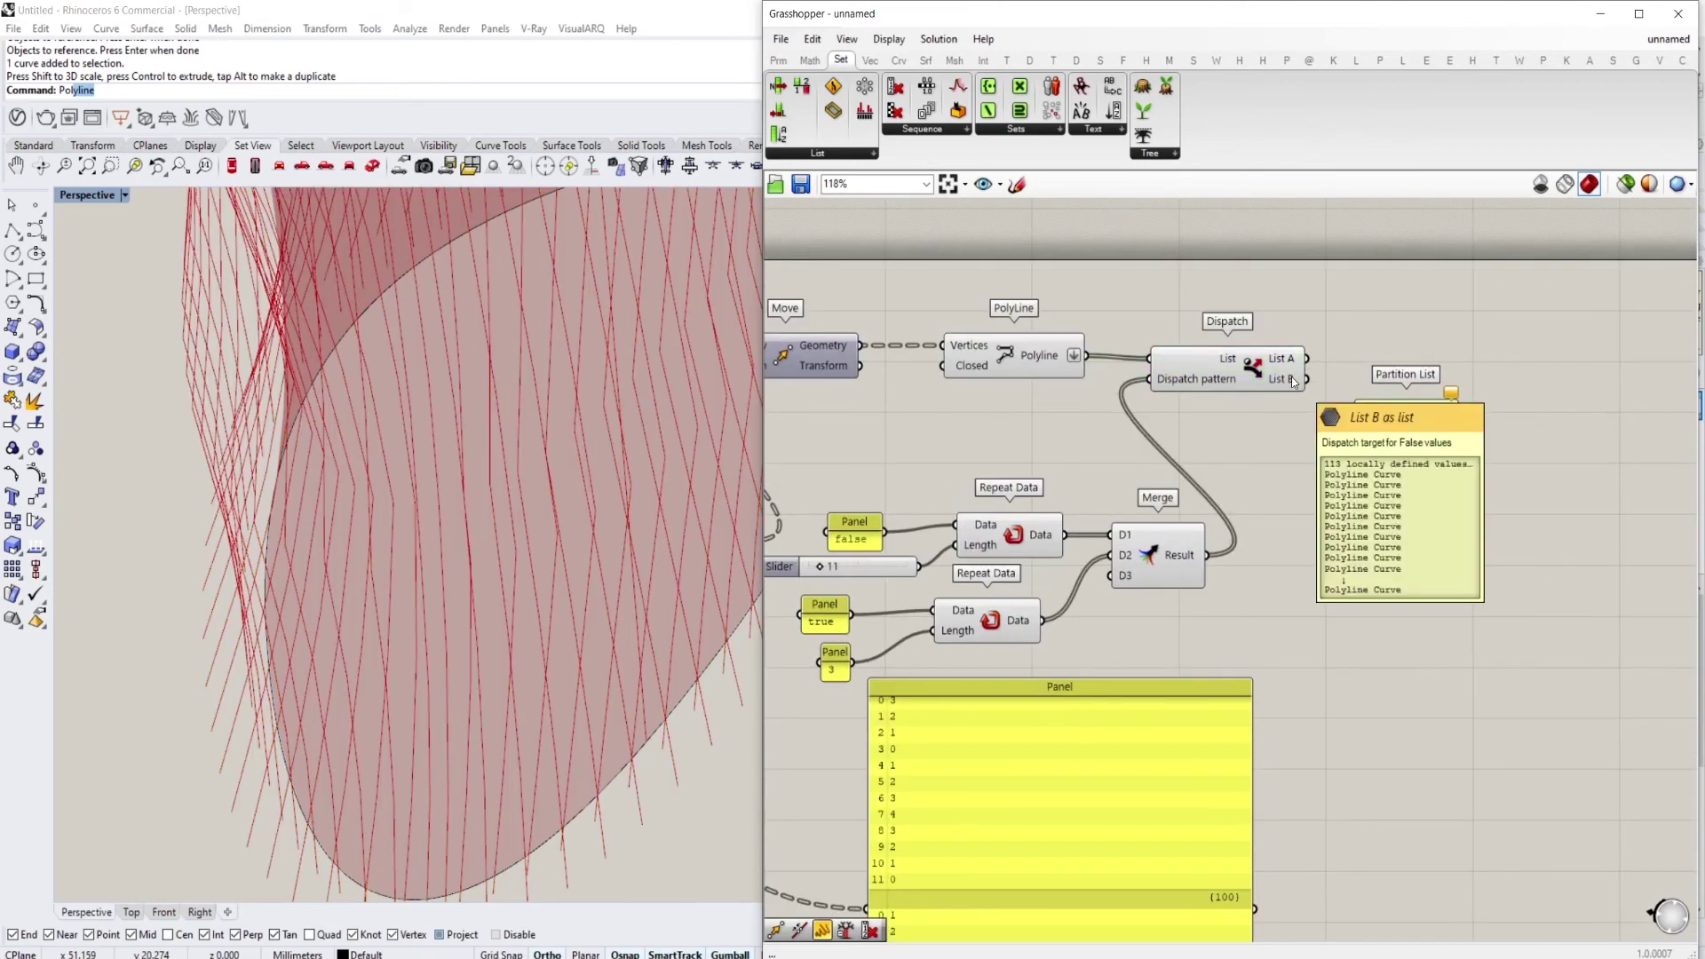
left_click_drag(1306, 359, 1121, 566)
scroll(1359, 426, "down", 3)
scroll(1070, 531, "up", 3)
scroll(1059, 501, "down", 3)
scroll(1340, 444, "up", 3)
left_click(1256, 312)
right_click_drag(1257, 312, 1040, 370)
key("ctrl+q")
Add a Geometry parameter beyond Partition List and connect the Chunks output to it
left_click(1364, 422)
double_click(1365, 427)
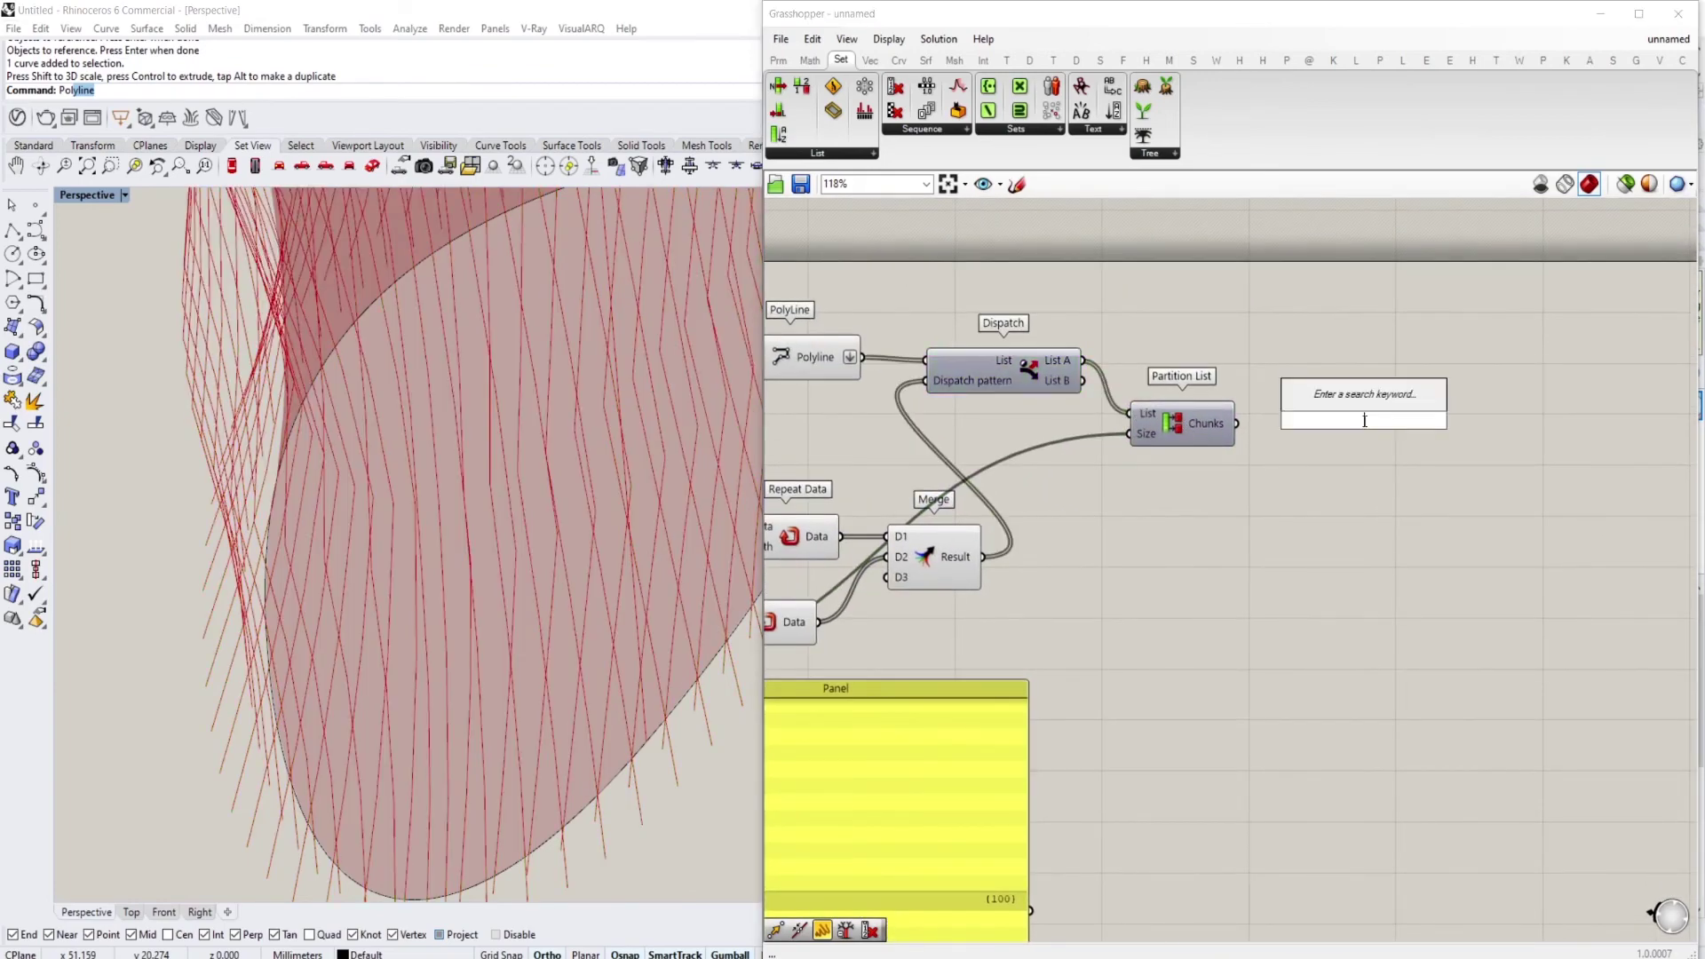
right_click_drag(1352, 429, 1278, 481)
left_click(1139, 488)
left_click(1275, 486)
left_click_drag(1162, 475, 1247, 489)
left_click(1244, 403)
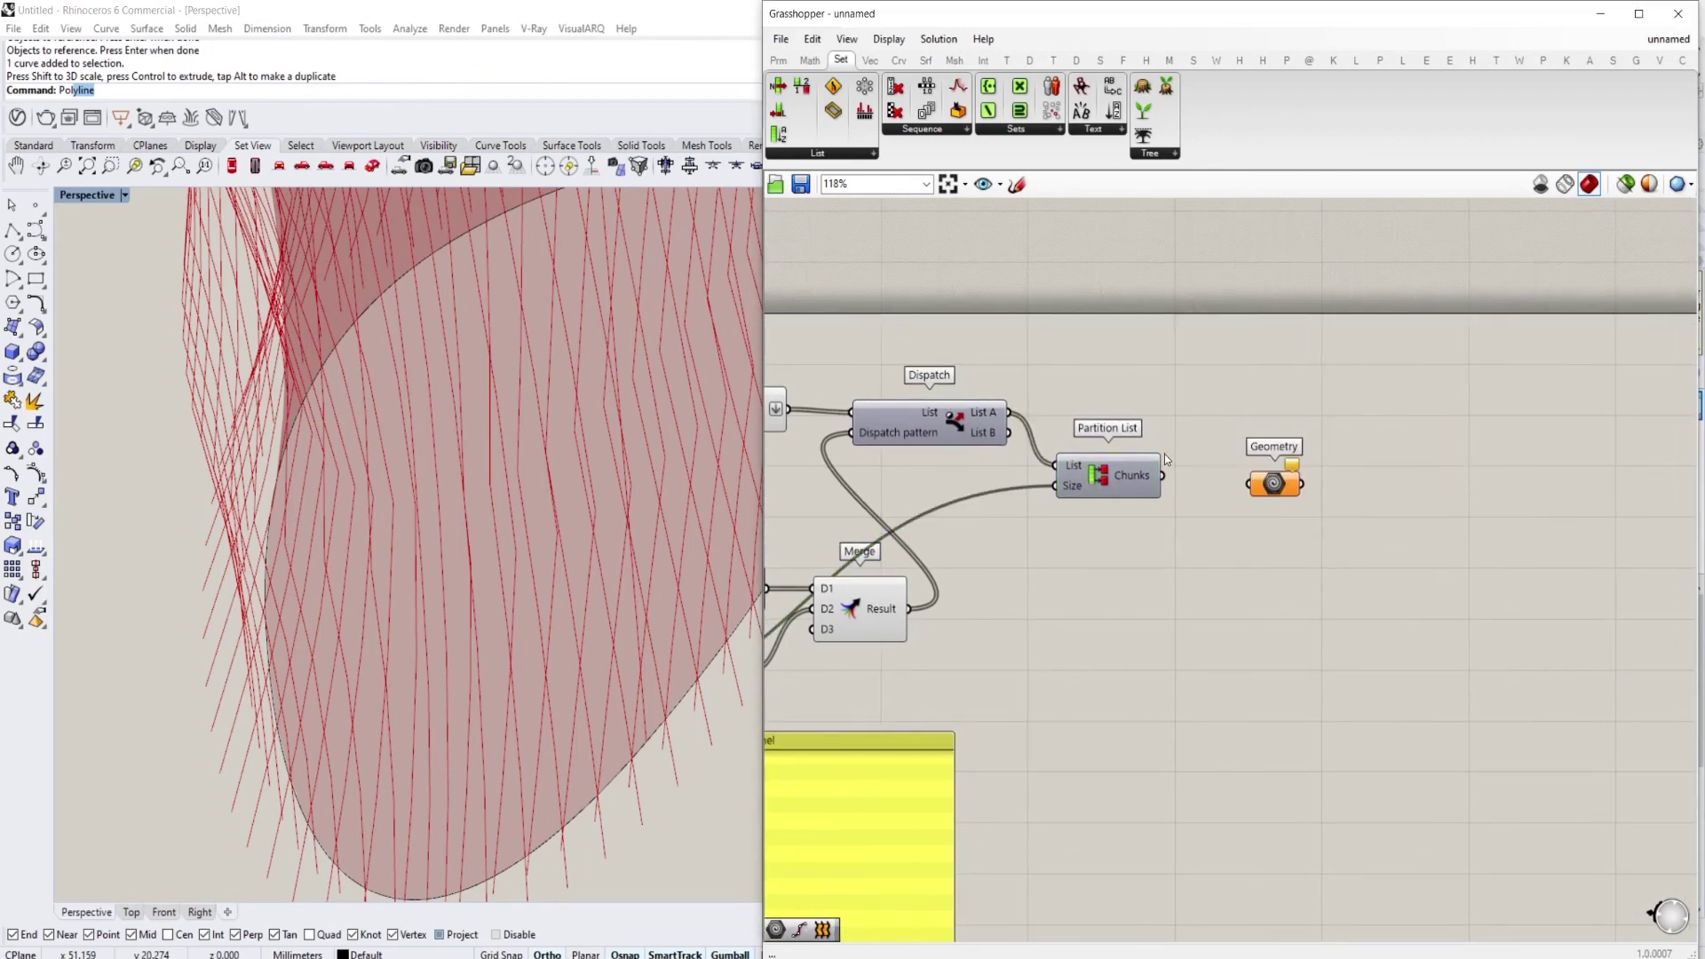
Hide the PolyLine preview and highlight the Geometry parameter to check the curve groups around the loft
right_click_drag(1090, 568, 1200, 556)
left_click(975, 595)
right_click_drag(975, 595, 1134, 557)
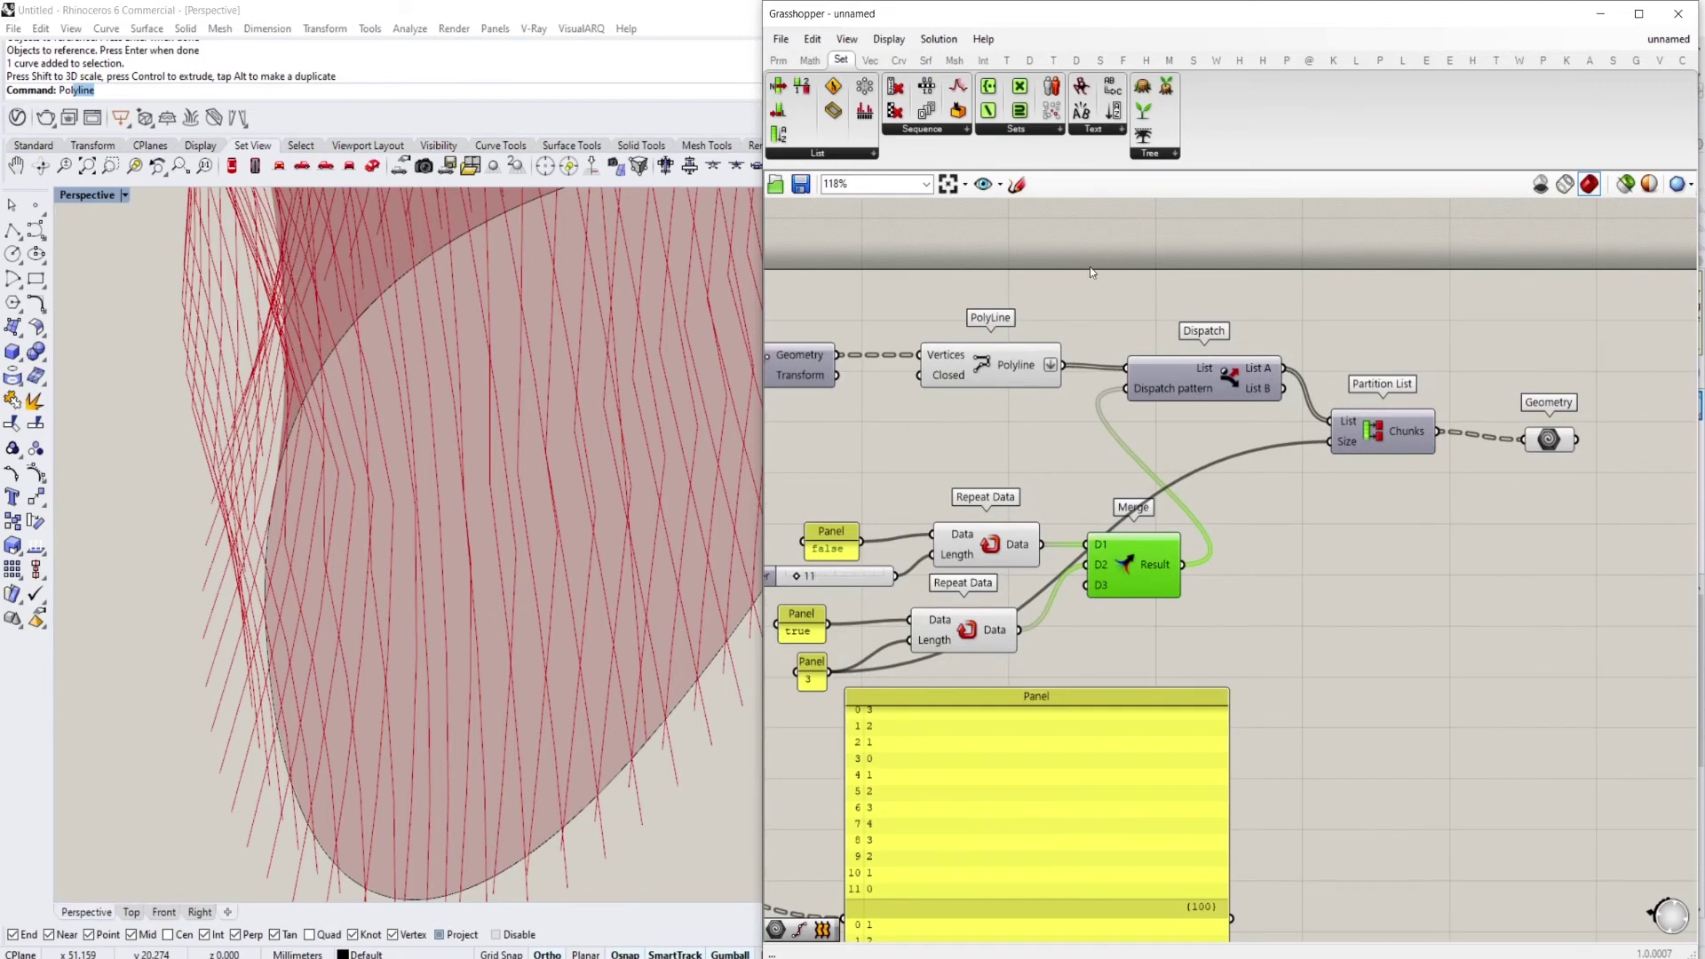
left_click_drag(1083, 271, 930, 622)
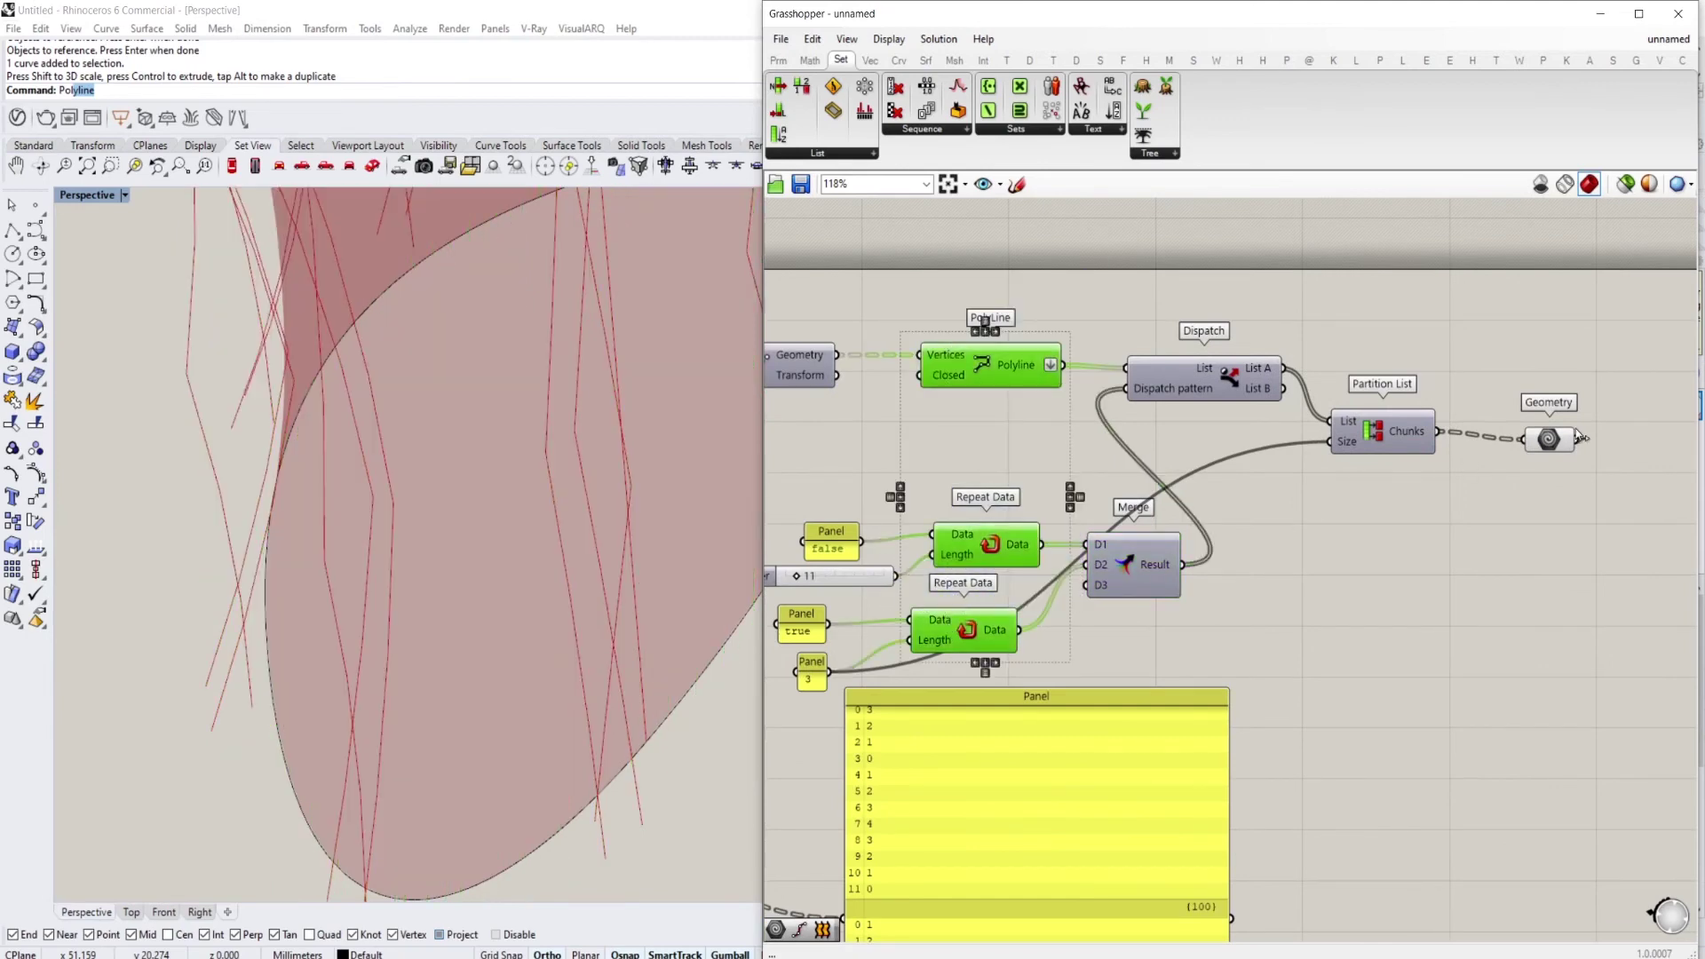
left_click(1541, 444)
scroll(573, 524, "down", 8)
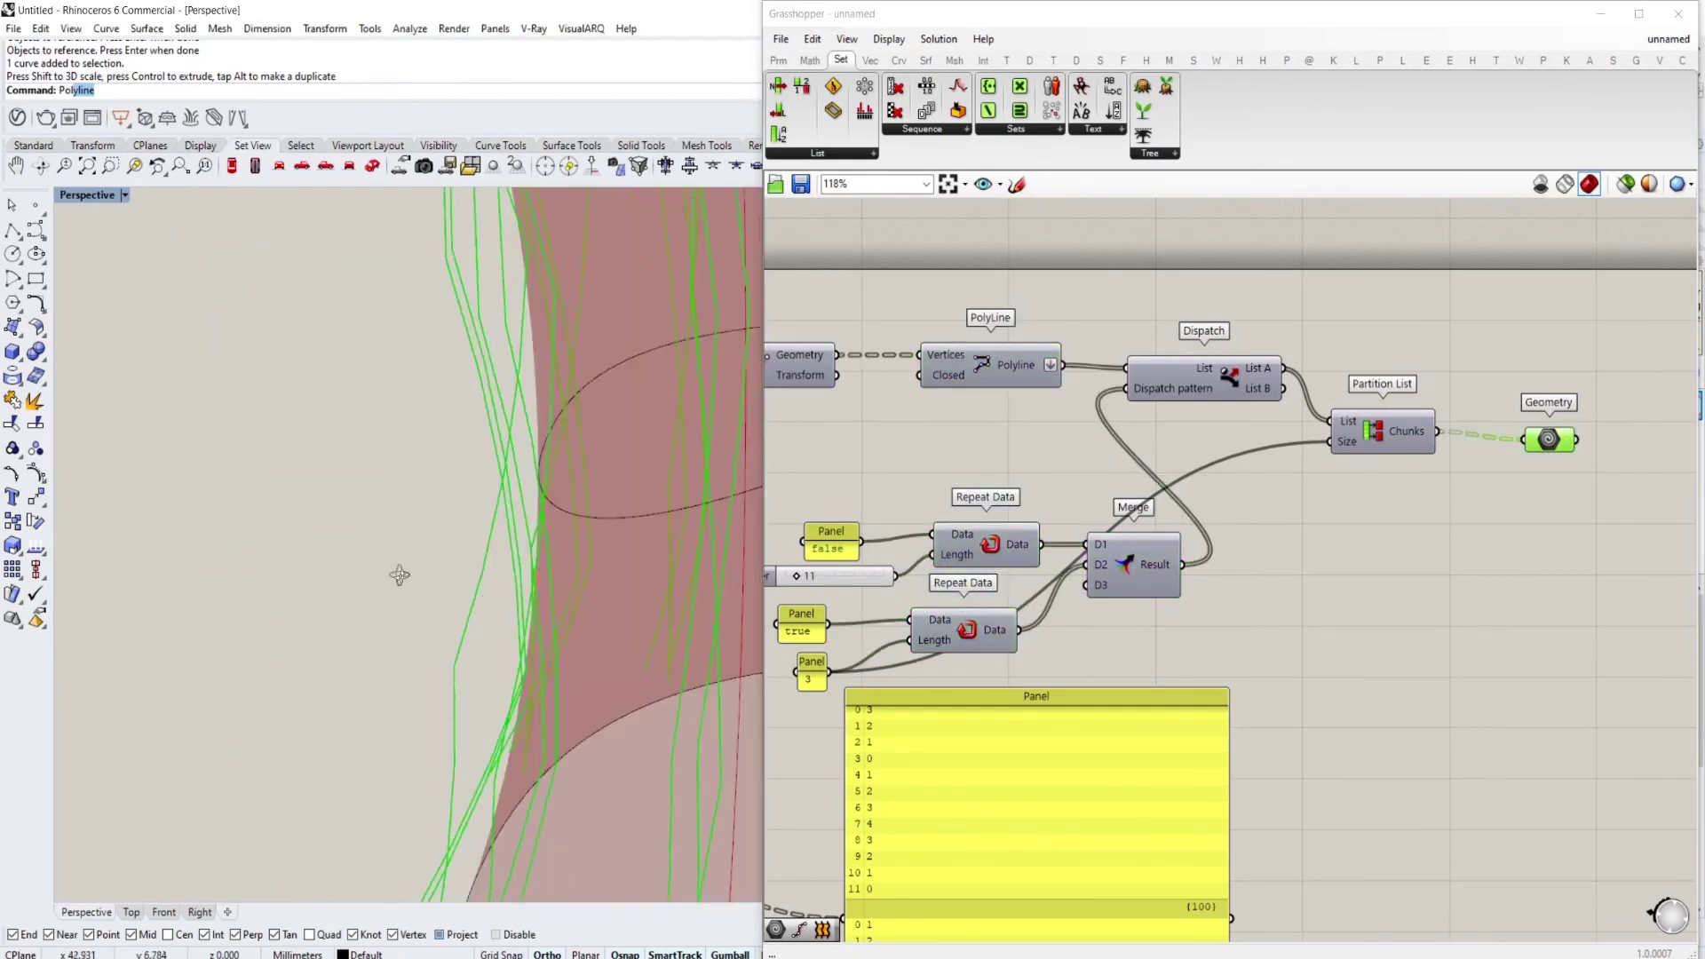
scroll(573, 524, "down", 2)
scroll(573, 524, "up", 8)
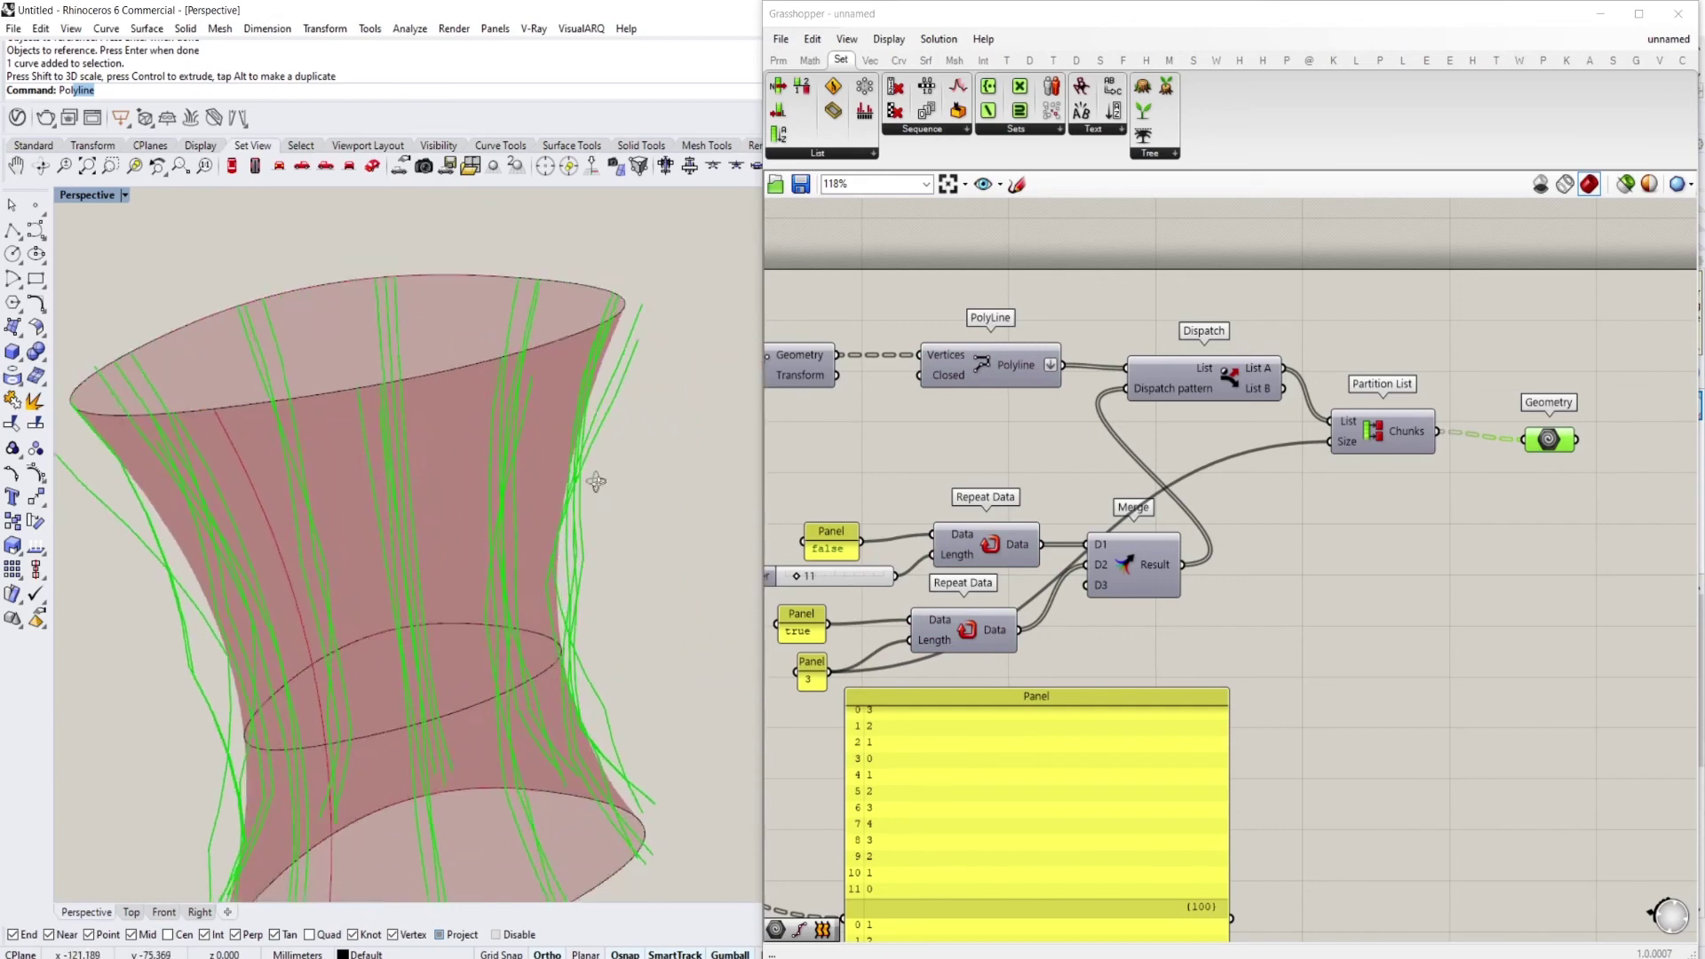
scroll(1457, 470, "up", 4)
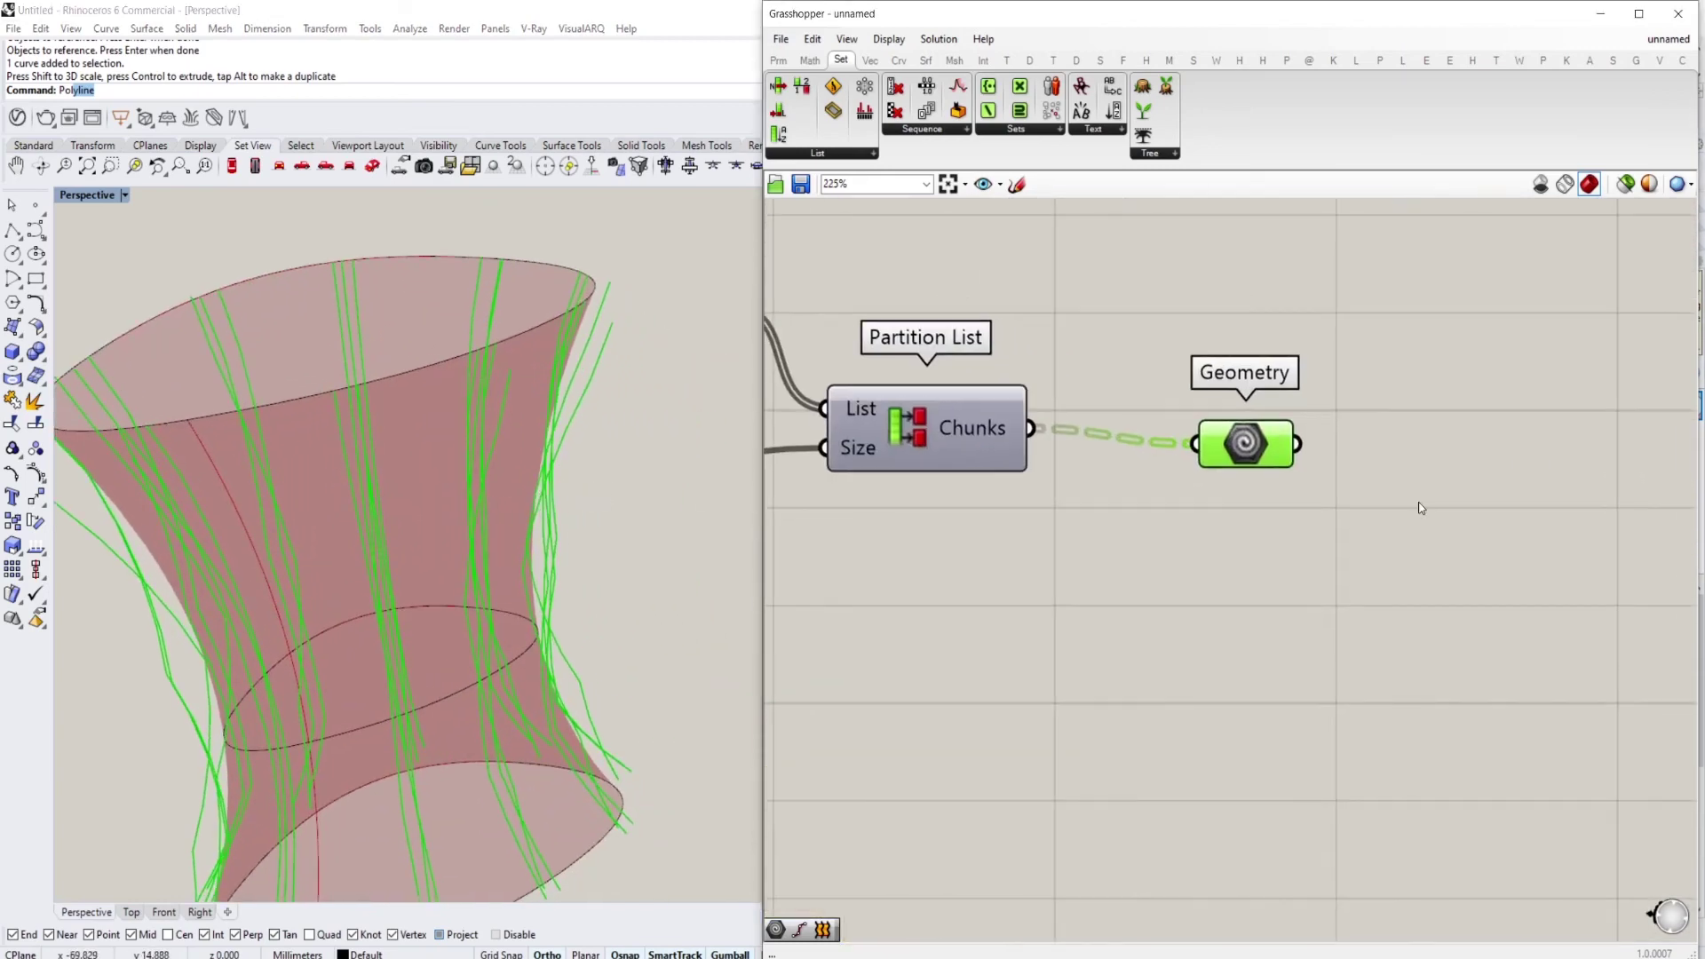
Add a Ruled Surface component and place it beyond the Geometry parameter
double_click(1419, 502)
type("ruled")
key("Return")
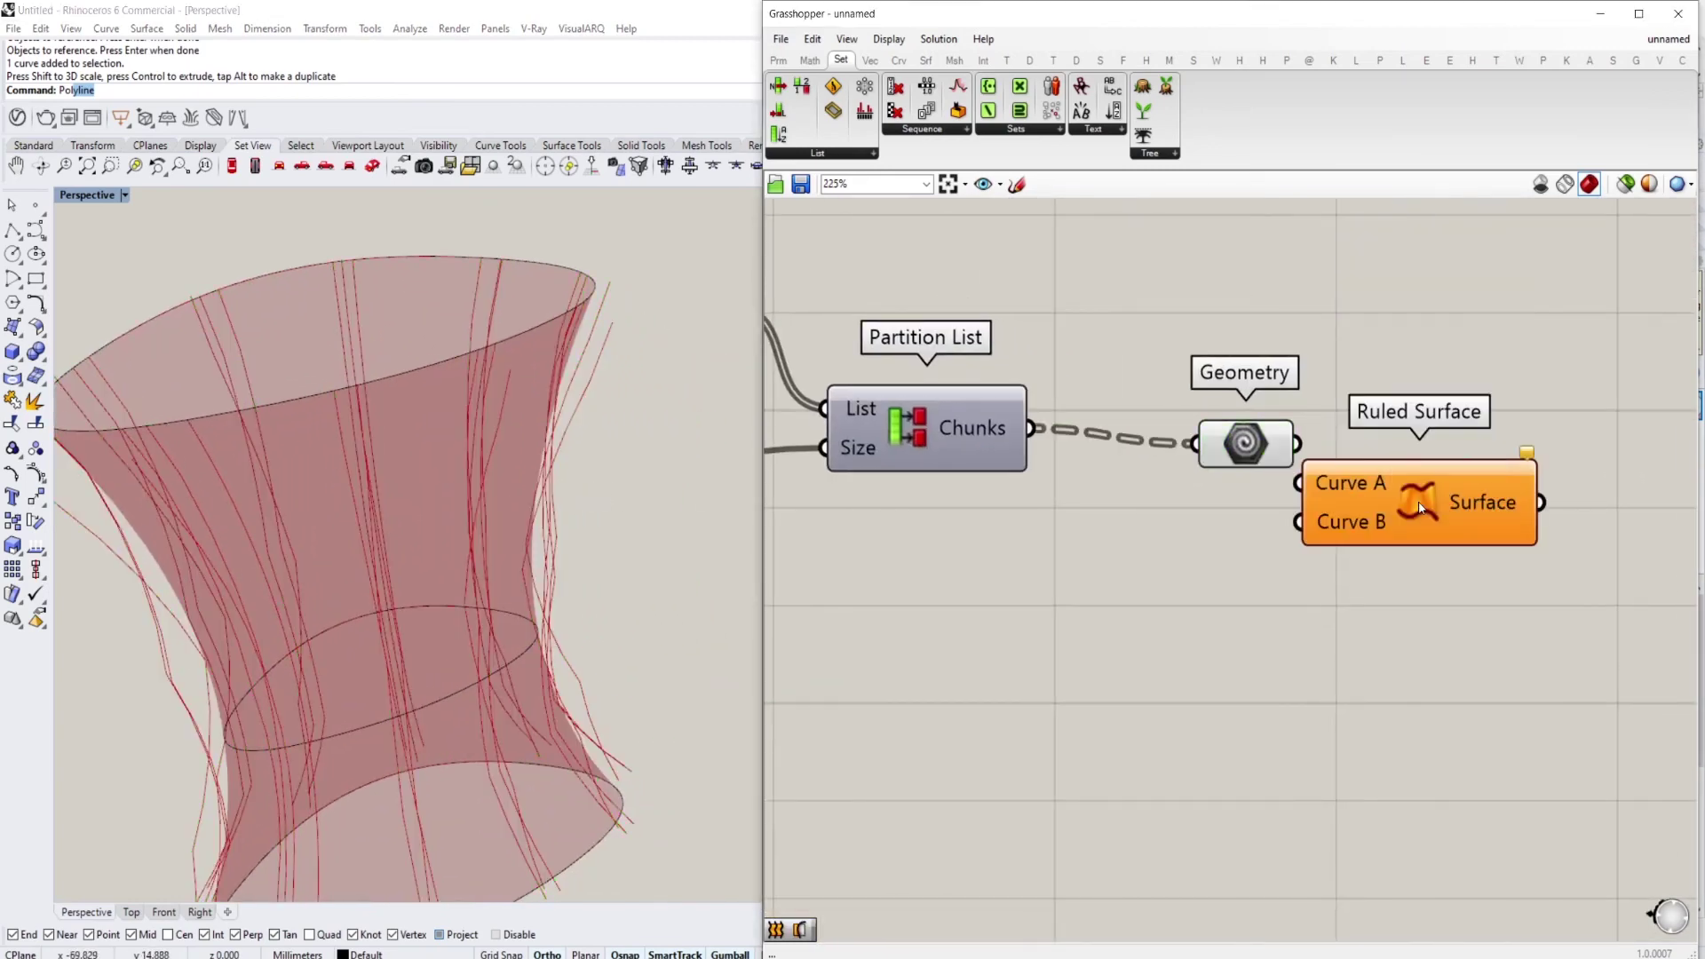
scroll(1419, 497, "down", 2)
left_click_drag(1419, 493, 1449, 498)
Add a List Item component and duplicate it twice, stacking the three below Ruled Surface
double_click(1239, 629)
type("list item")
key("Return")
left_click_drag(1291, 627, 1455, 599)
key("ctrl+c")
key("ctrl+v")
key("ctrl+v")
right_click_drag(1449, 605, 1452, 558)
left_click(1452, 588)
left_click_drag(1436, 562, 1452, 667)
Add panels containing 0, 1 and 2 and connect them as the Index of the first, second and third List Items
double_click(1239, 615)
type("panel")
key("Return")
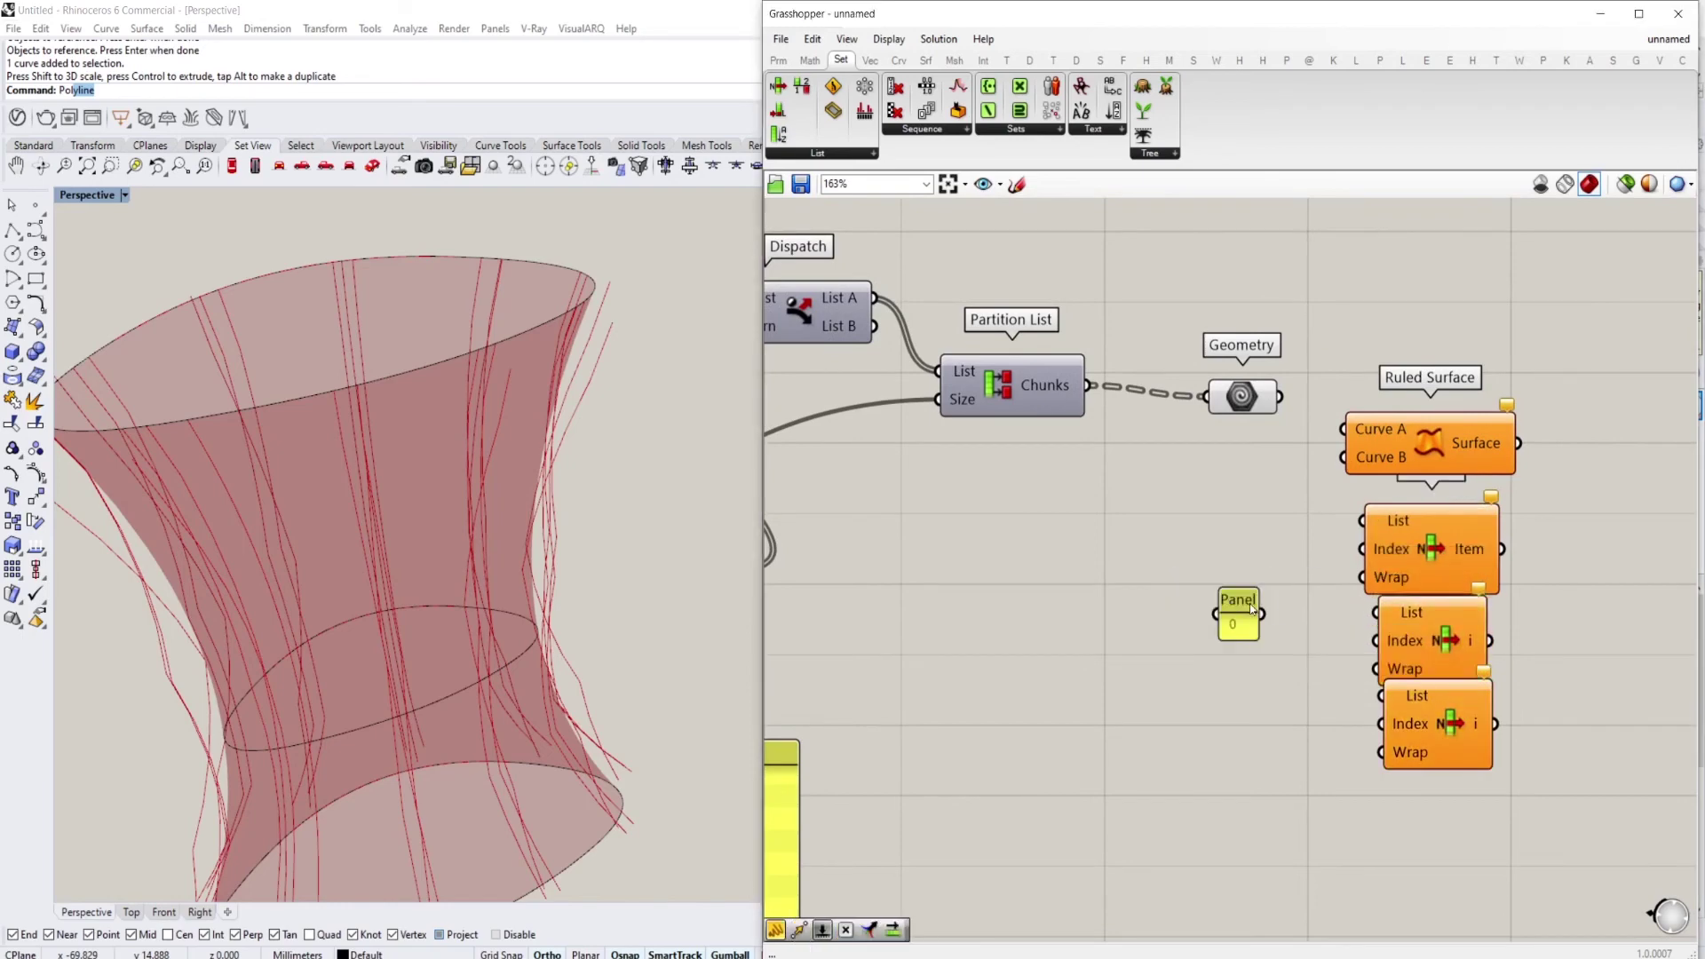
double_click(1215, 688)
type("1")
key("Return")
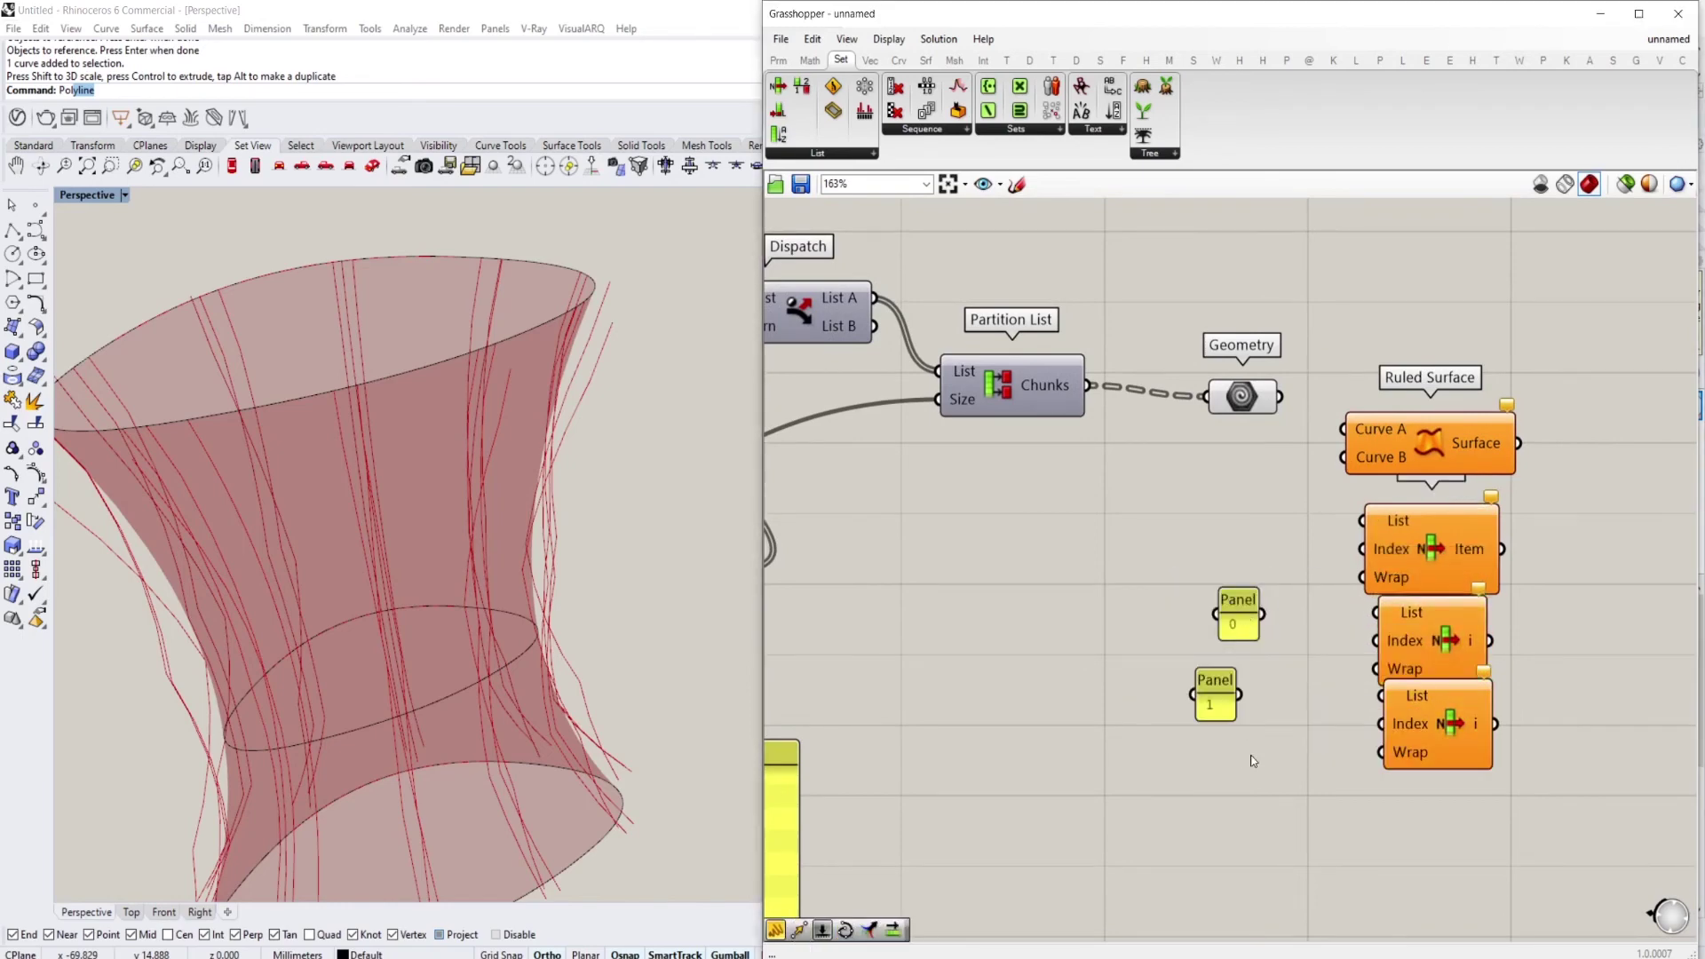
double_click(1252, 754)
type("//")
key("Return")
left_click_drag(1274, 754, 1402, 726)
left_click_drag(1378, 641, 1219, 704)
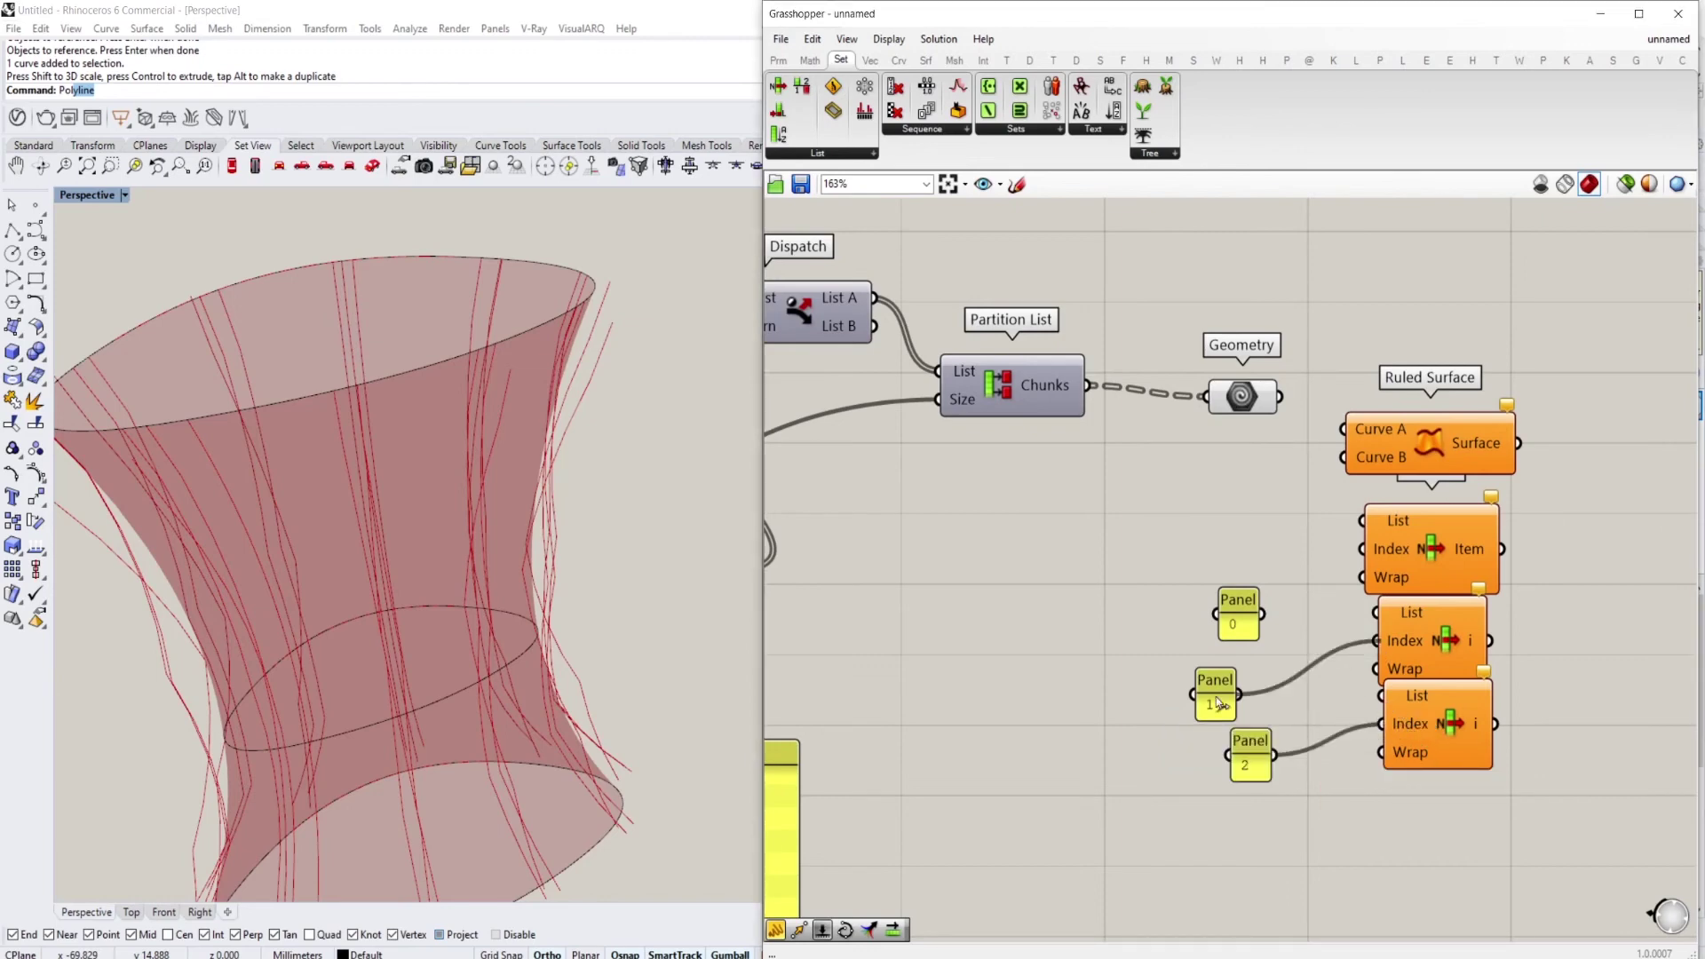
left_click_drag(1261, 614, 1363, 549)
Move Ruled Surface beyond the List Items and connect the first and second items as its Curve A and Curve B
left_click_drag(1429, 442, 1612, 458)
left_click_drag(1502, 549, 1490, 640)
right_click_drag(1520, 550, 1414, 455)
Duplicate Ruled Surface below for the second and third items, and feed the Geometry parameter into all three List Items
left_click_drag(1498, 384, 1550, 638)
left_click_drag(1383, 545, 1475, 608)
left_click_drag(1474, 637, 1389, 629)
left_click_drag(1281, 602, 1257, 427)
scroll(1168, 318, "down", 1)
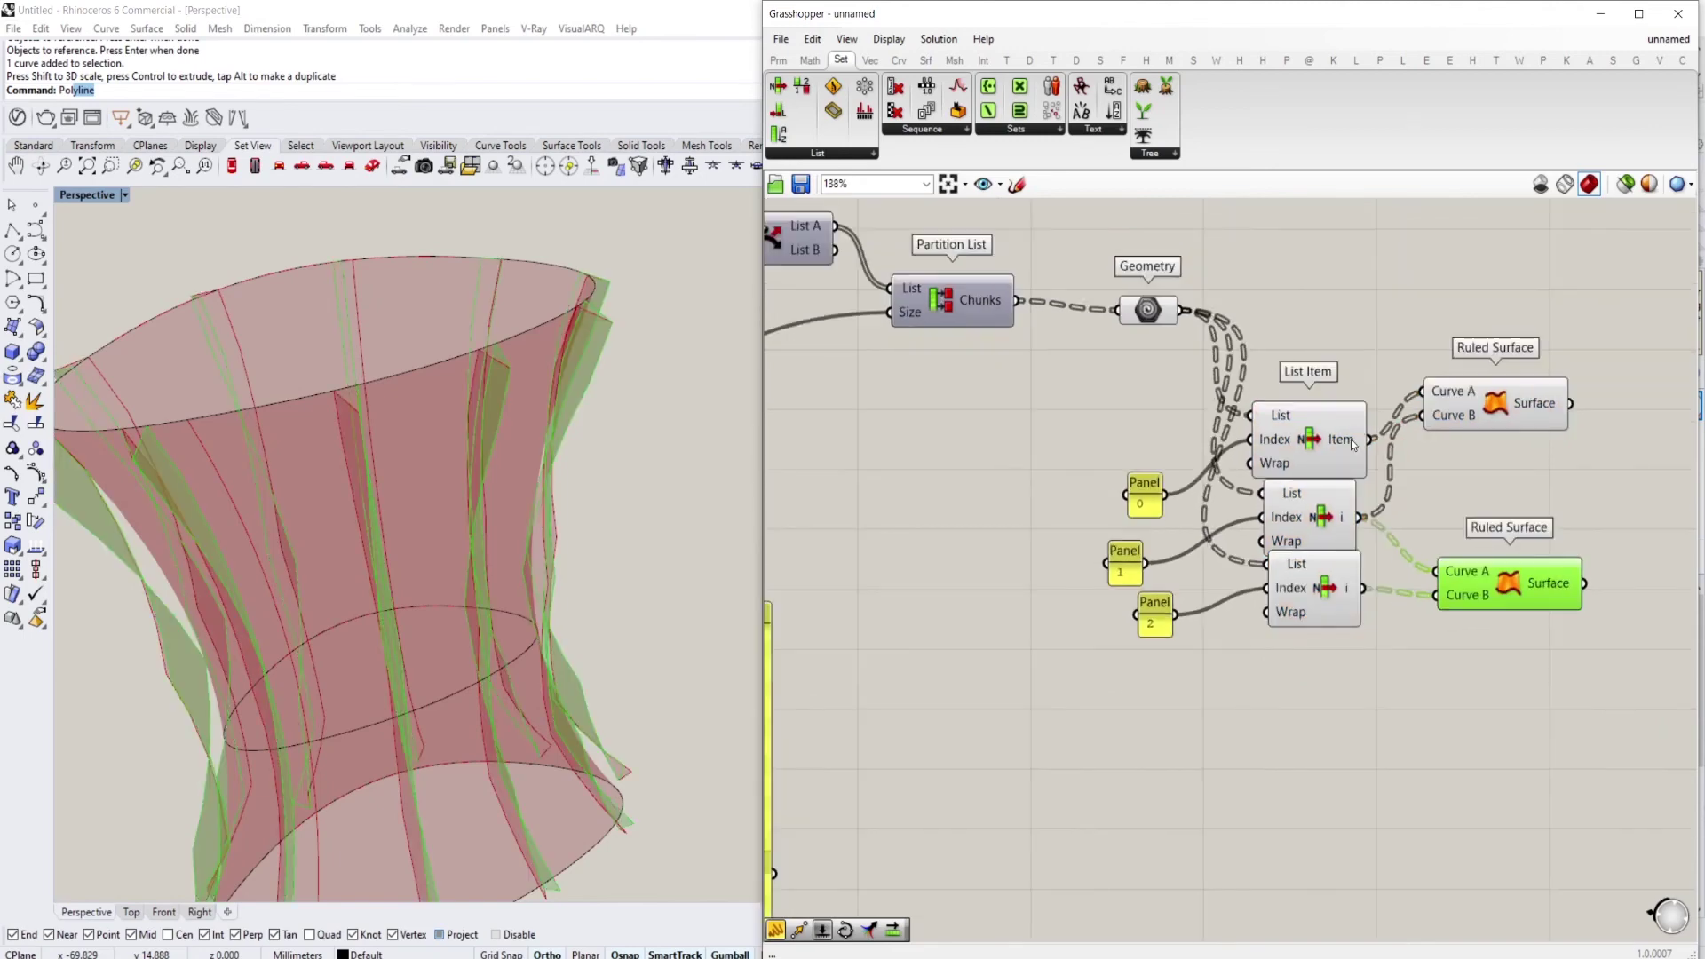
Hide the previews of the three List Items and check the ruled surfaces in the Perspective viewport
scroll(588, 503, "up", 4)
left_click_drag(1573, 359, 1471, 594)
scroll(1471, 594, "down", 3)
right_click_drag(710, 520, 626, 586)
left_click_drag(1420, 440, 1346, 595)
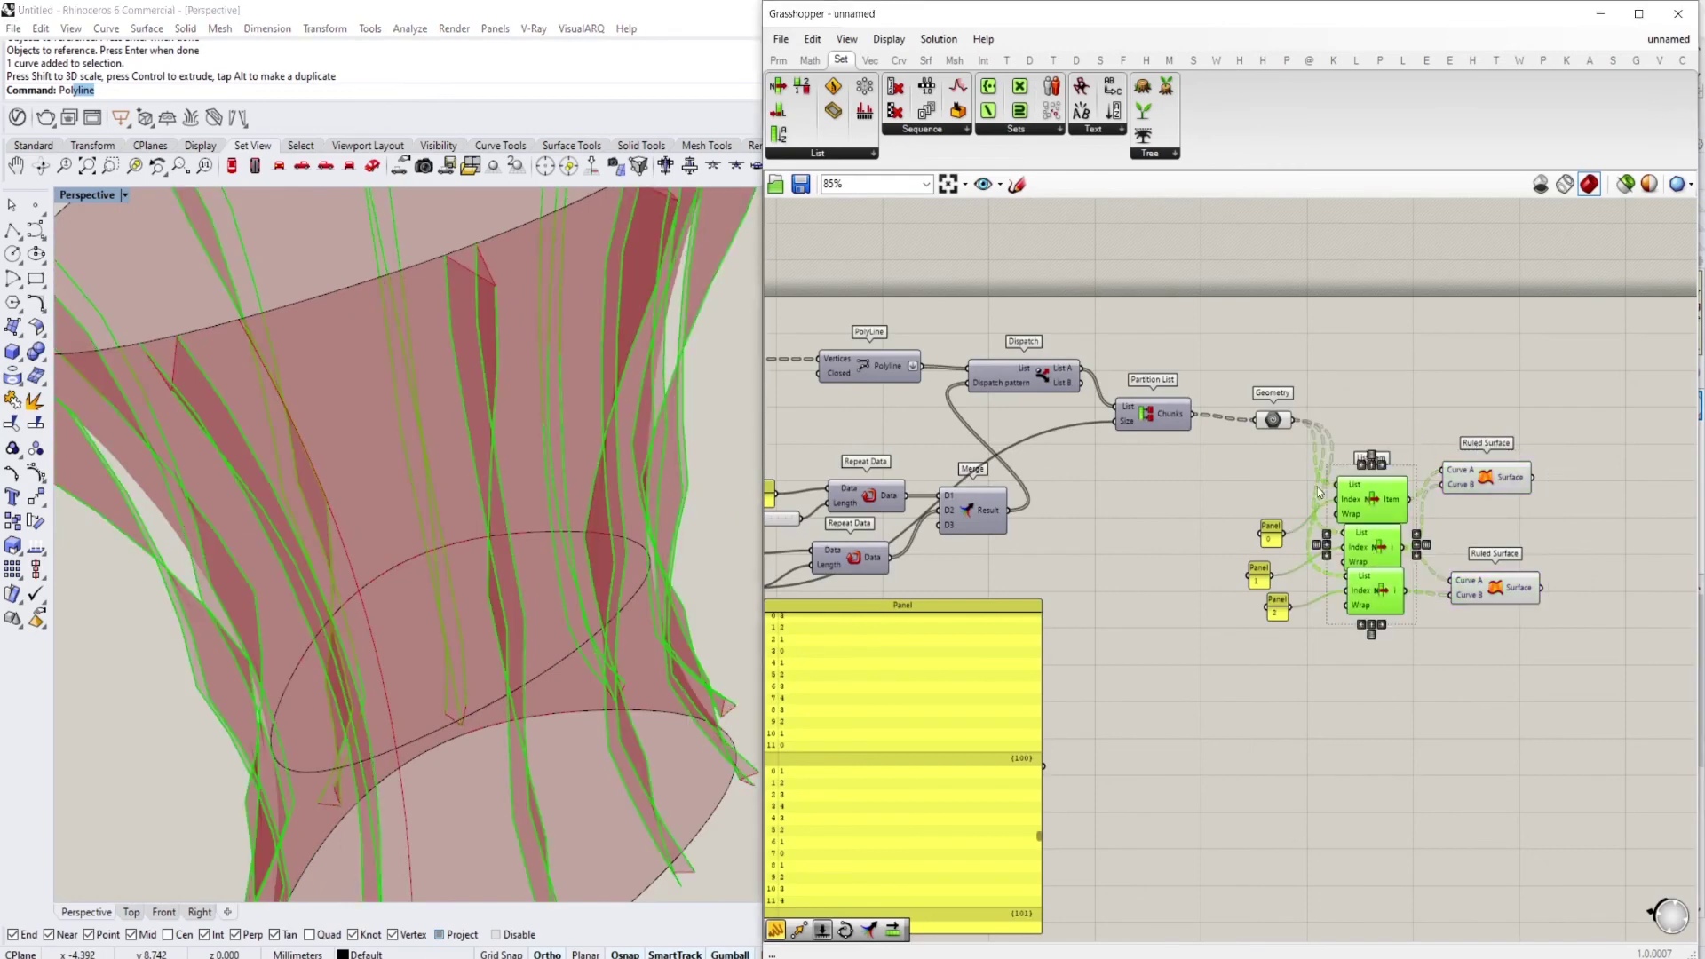
left_click_drag(1484, 375, 1454, 588)
Move the two Series sliders, 1.00 and 5, to just below the V Count slider
scroll(1453, 587, "down", 4)
right_click_drag(1123, 582, 1280, 487)
scroll(1174, 530, "up", 5)
left_click_drag(1199, 478, 998, 626)
scroll(983, 553, "down", 7)
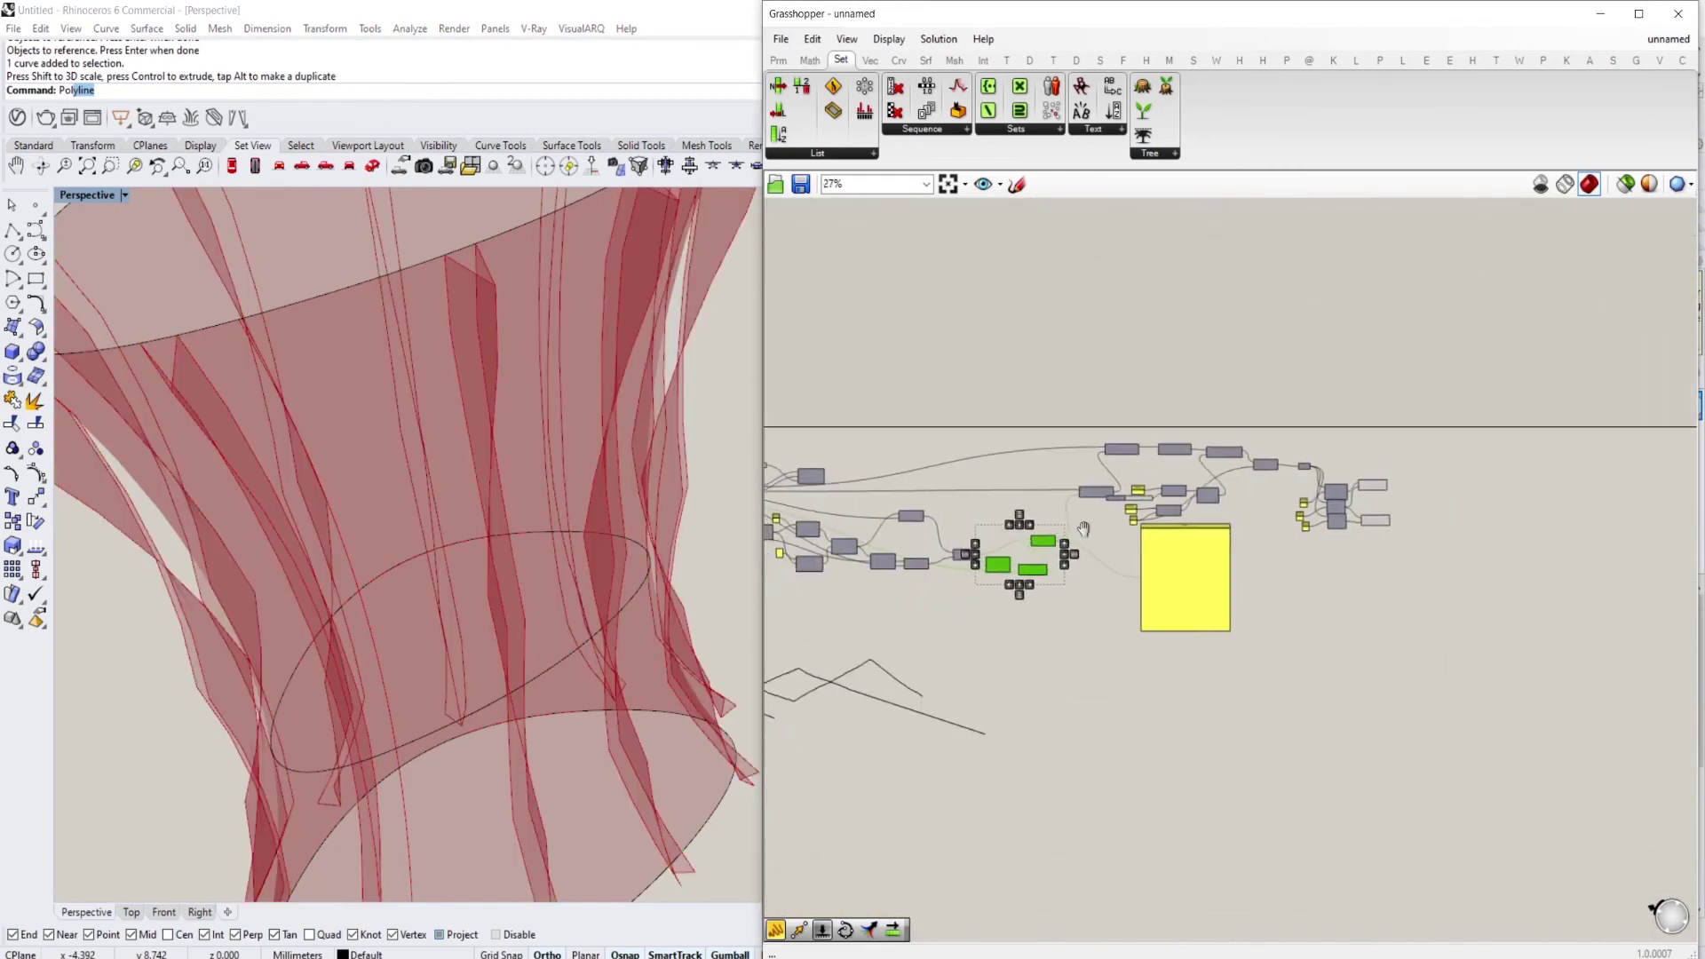
right_click_drag(823, 579, 1057, 543)
right_click_drag(858, 557, 1083, 478)
scroll(1127, 505, "up", 4)
scroll(1135, 411, "down", 3)
right_click_drag(1144, 426, 1205, 535)
scroll(1181, 448, "up", 7)
left_click_drag(1354, 478, 1275, 574)
left_click_drag(1278, 525, 1002, 413)
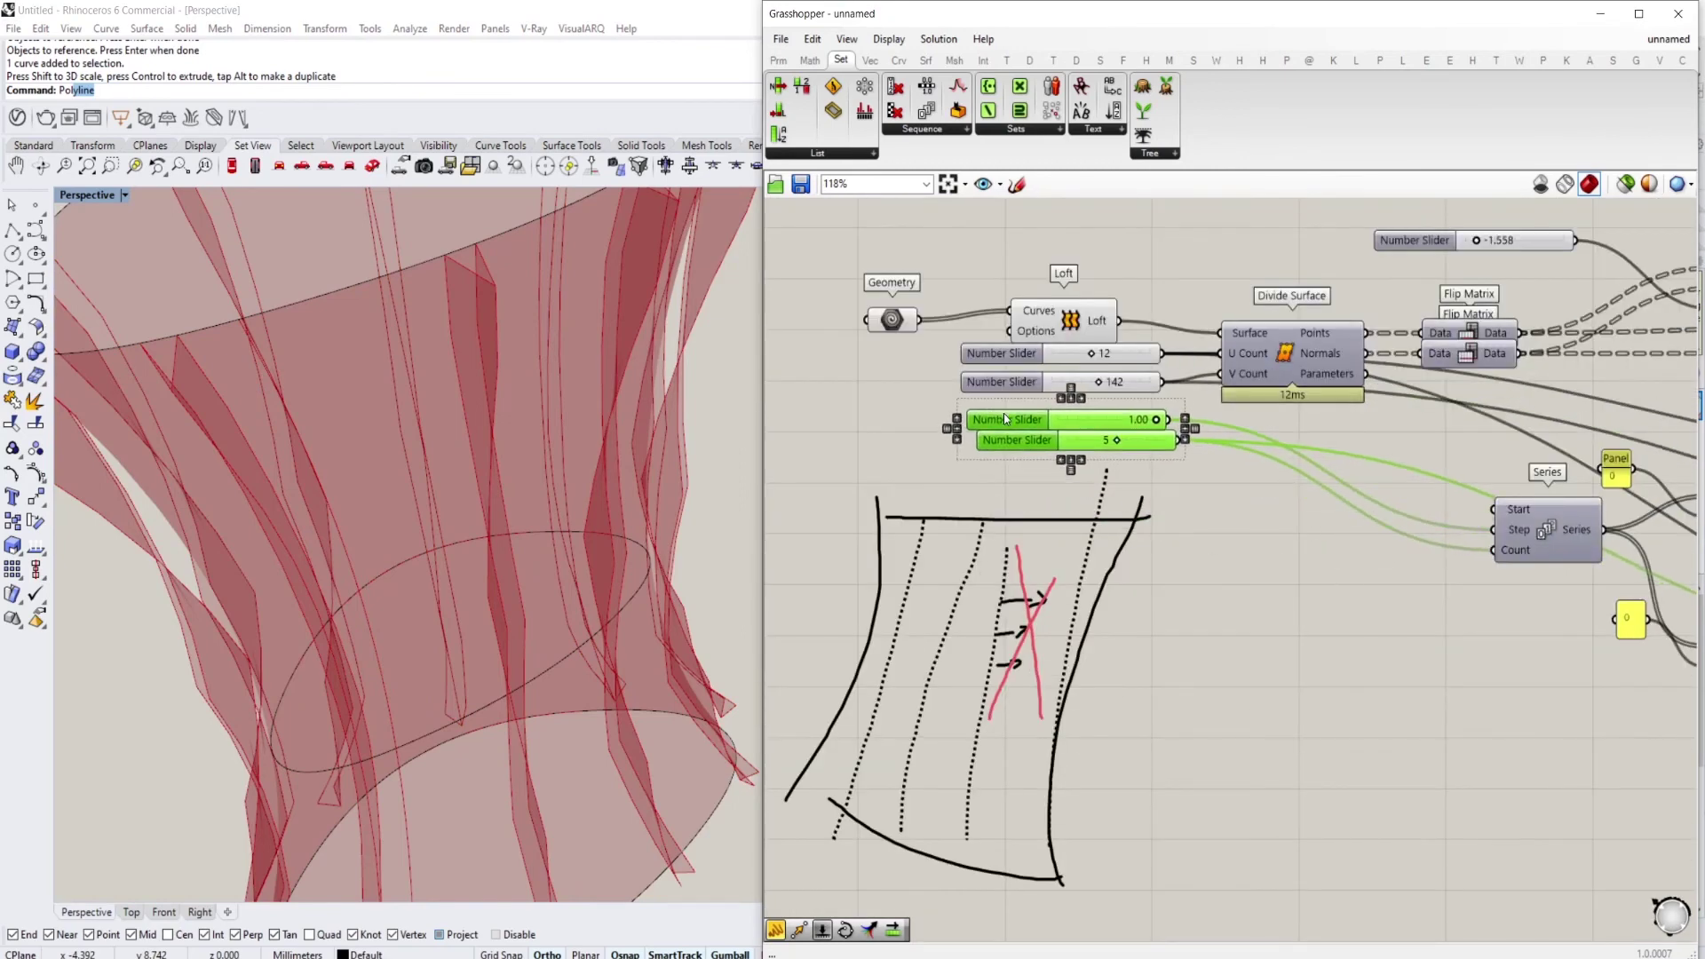
Set the U Count slider to 10 and the V Count slider to 133
scroll(1004, 419, "up", 2)
right_click_drag(1089, 349, 1159, 403)
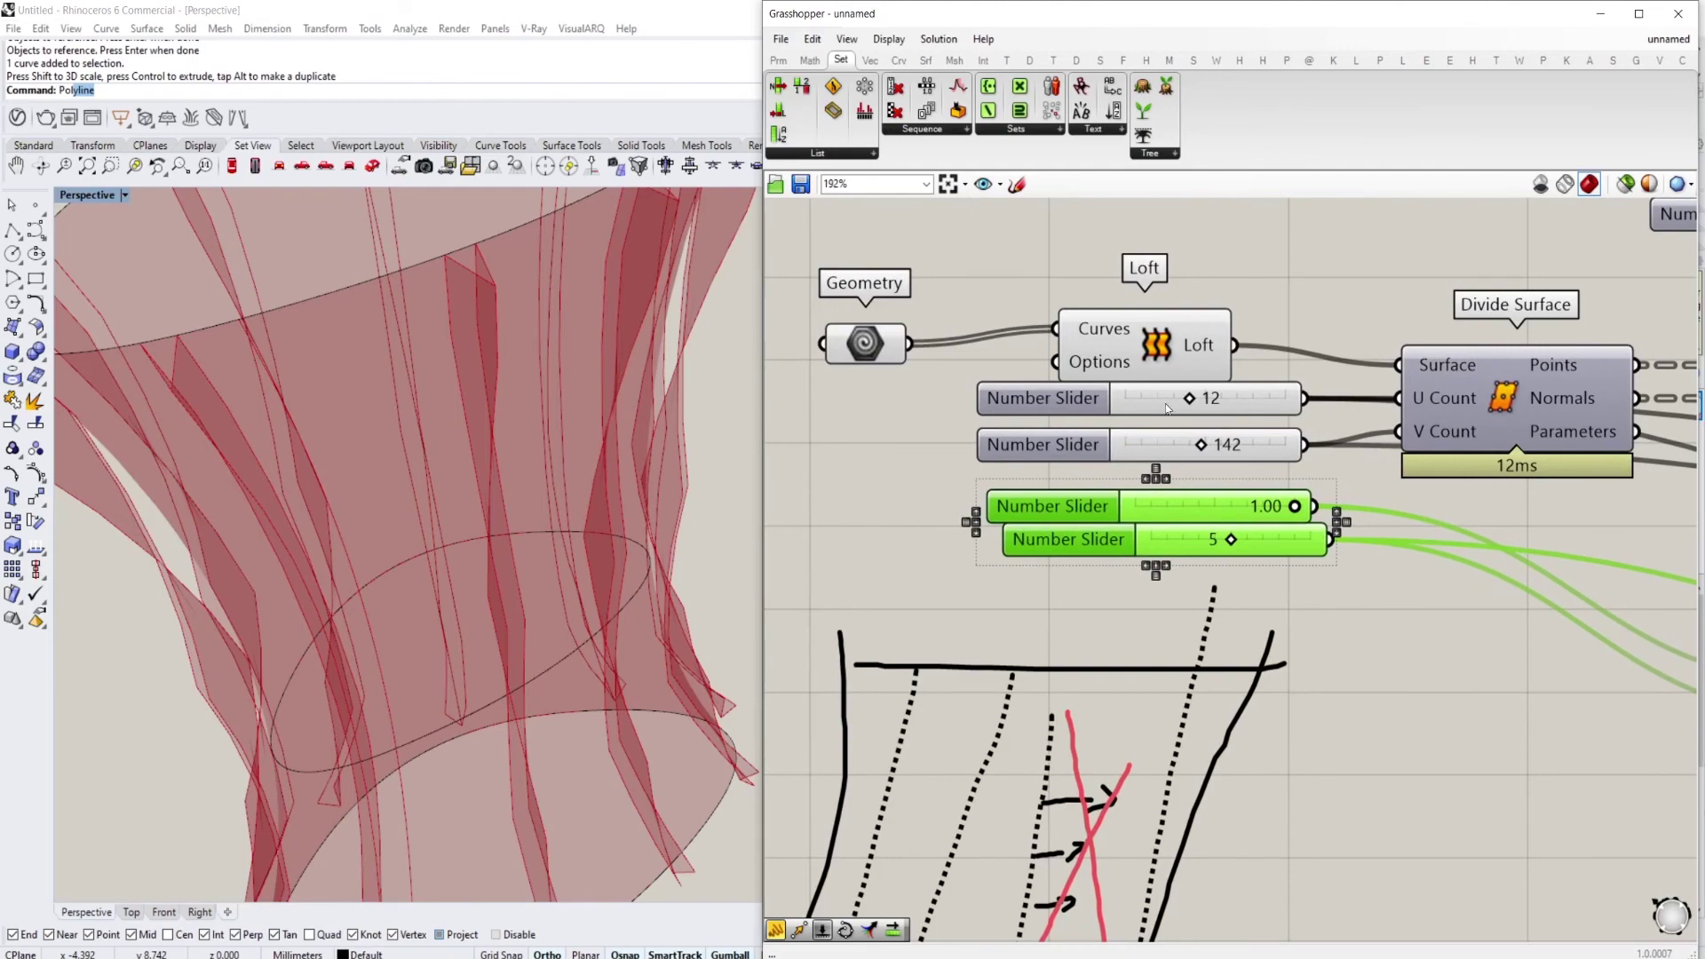
scroll(1177, 400, "up", 2)
mouse_move(1185, 402)
left_mouse_down()
mouse_move(1210, 405)
mouse_move(1175, 404)
left_mouse_up()
mouse_move(1197, 466)
left_mouse_down()
mouse_move(1256, 465)
mouse_move(1190, 468)
left_mouse_up()
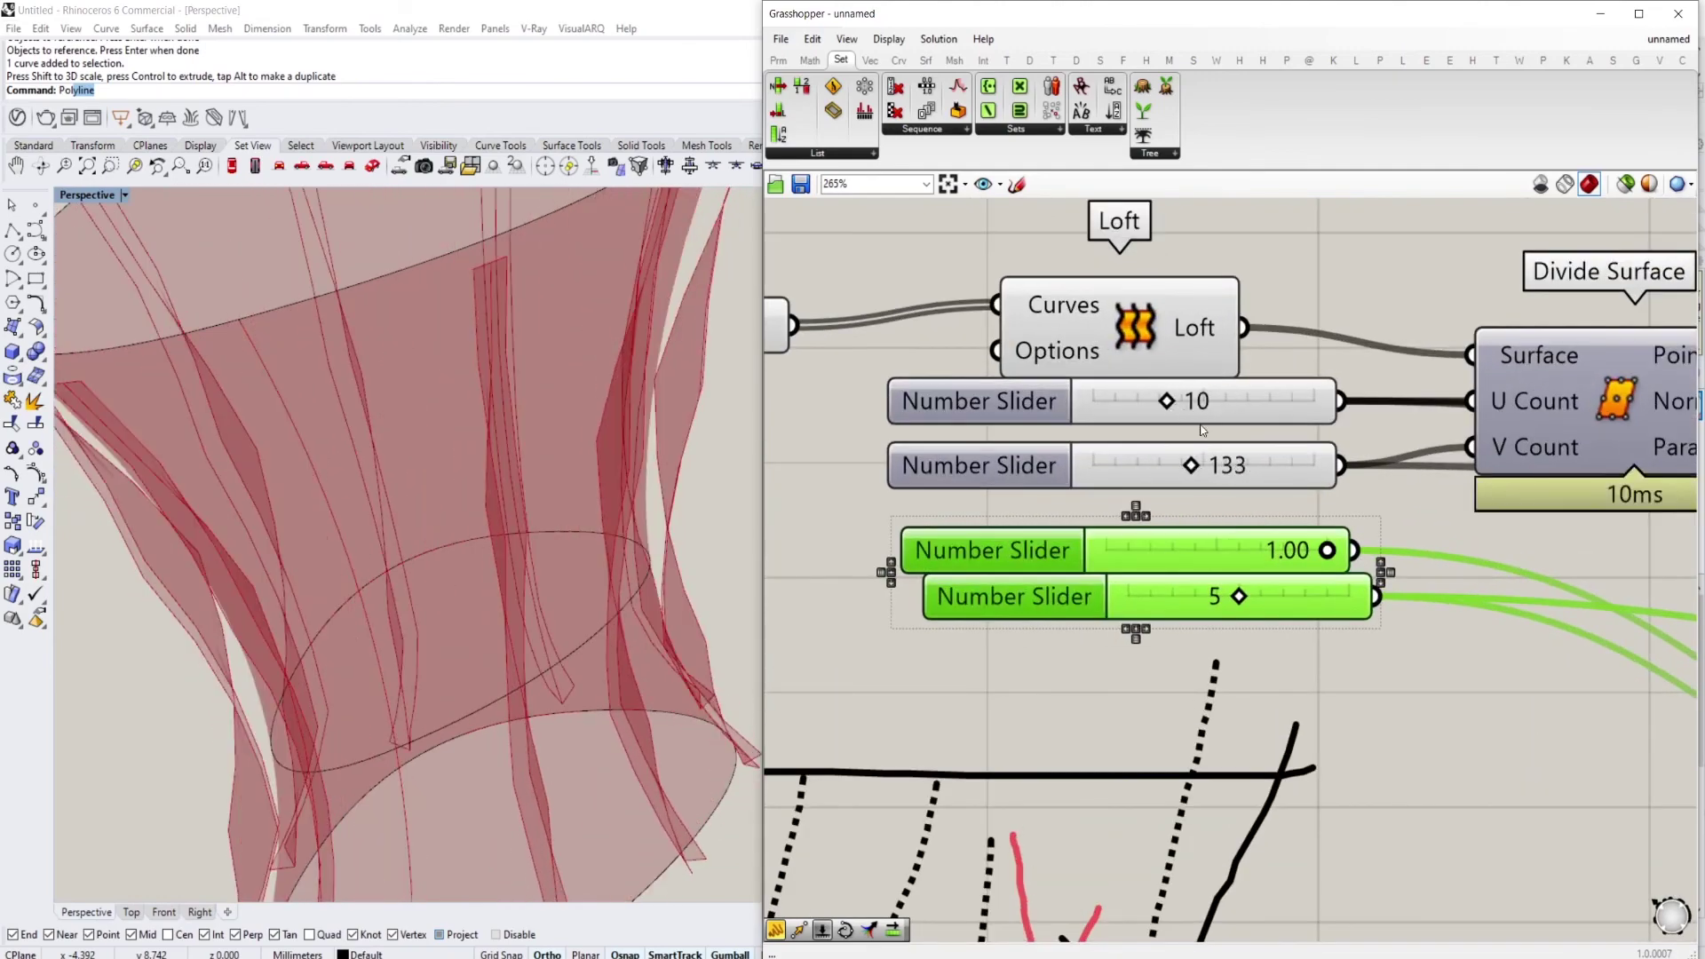
Lower the two sliders that feed the Series component
left_click(1302, 635)
mouse_move(1243, 600)
left_mouse_down()
mouse_move(1261, 598)
mouse_move(1241, 600)
left_mouse_up()
left_click_drag(1328, 550, 1265, 552)
scroll(1064, 481, "down", 8)
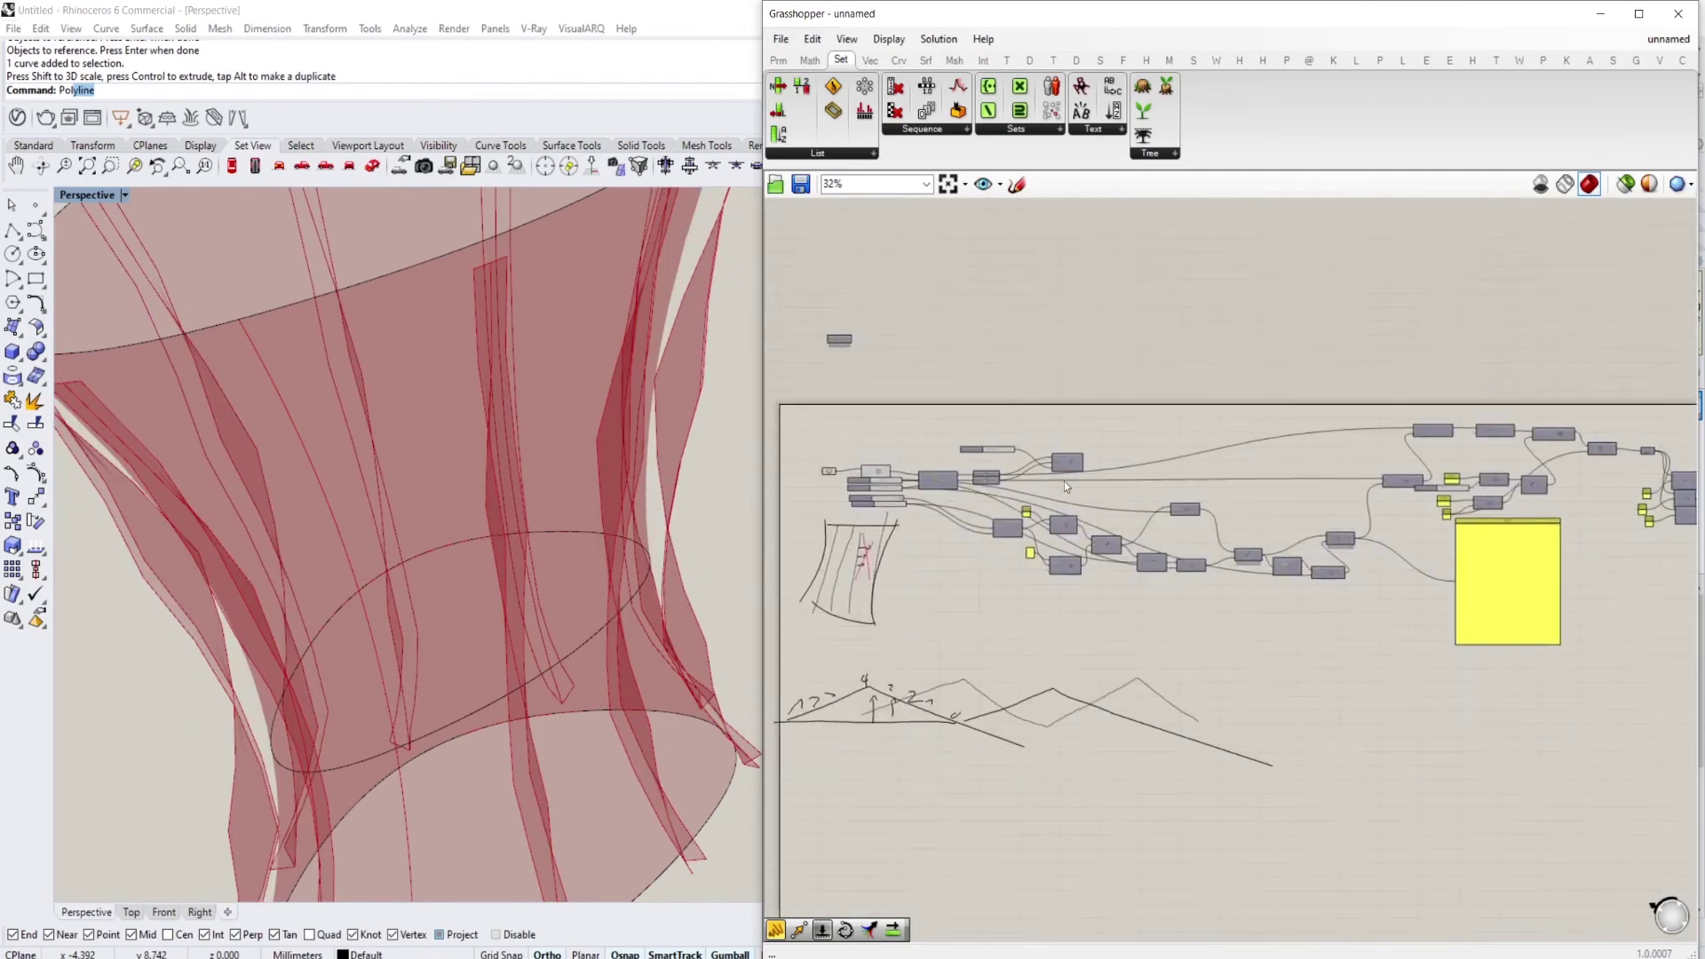
Move the slider set to 2 to just below the Series sliders and select the five stacked sliders together
scroll(1538, 431, "up", 6)
scroll(1332, 431, "down", 3)
scroll(1221, 513, "up", 5)
left_click_drag(1396, 526, 984, 387)
scroll(1341, 521, "down", 8)
scroll(851, 530, "up", 7)
scroll(1012, 563, "down", 3)
scroll(923, 586, "up", 6)
right_click_drag(519, 538, 538, 511)
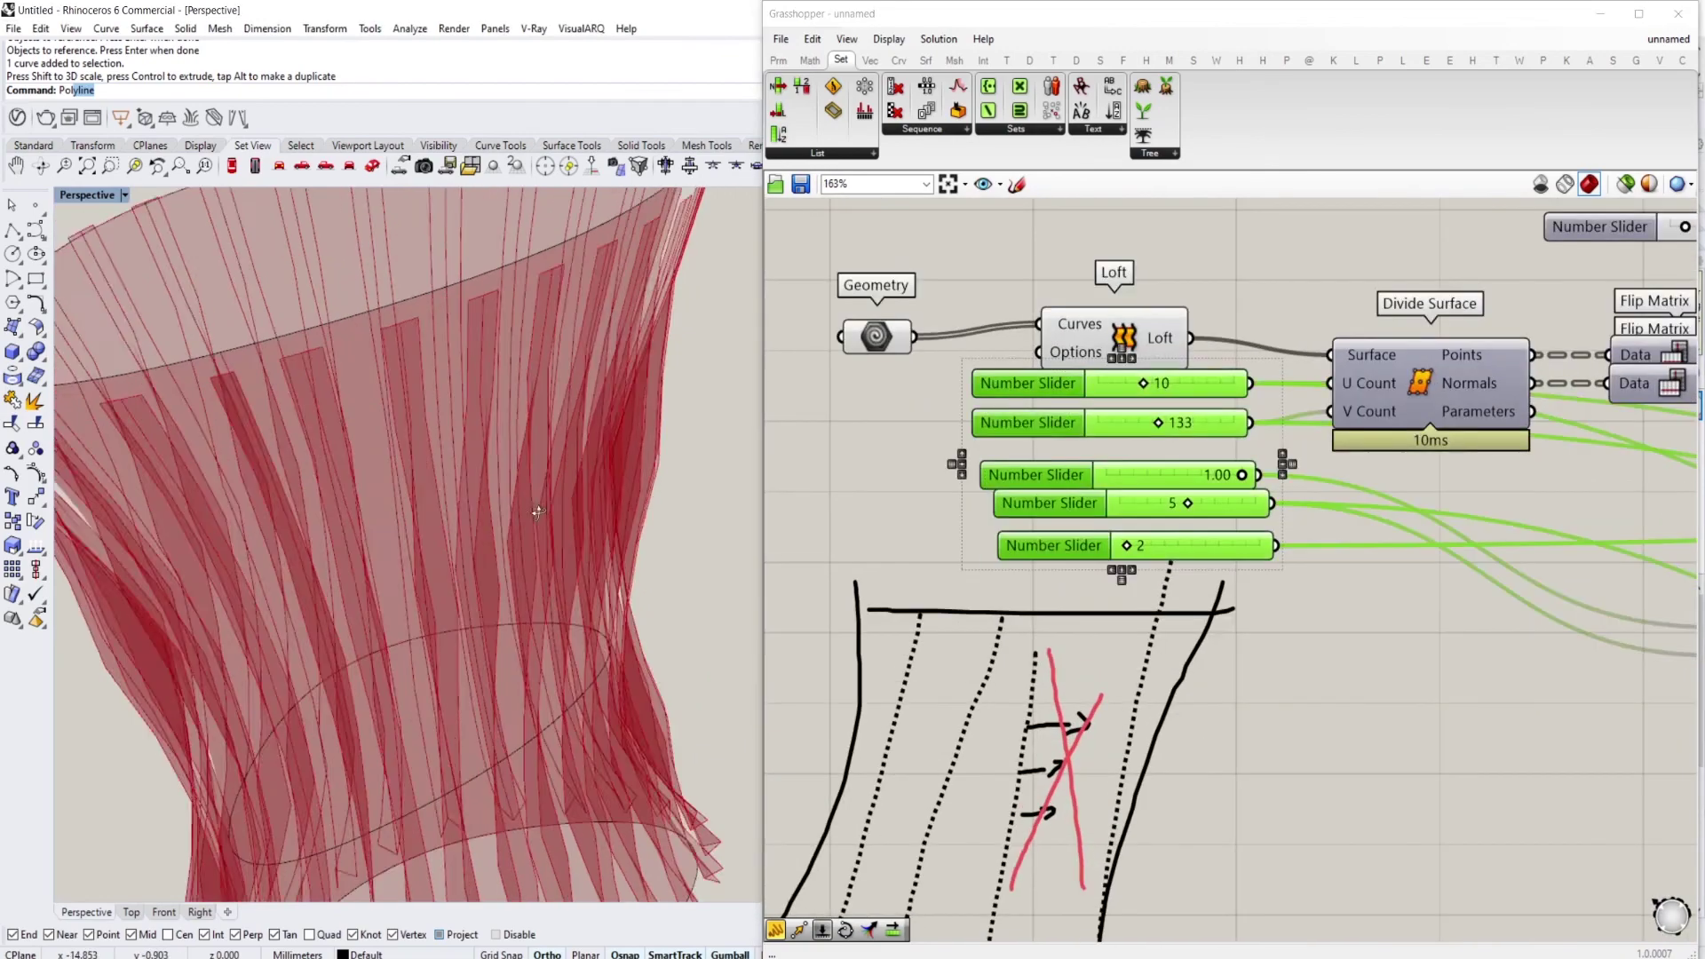
Select the loft's uppermost curve and move its control points to flare and tilt the rim outward
scroll(539, 511, "down", 3)
left_click(561, 367)
scroll(562, 367, "down", 1)
mouse_move(556, 365)
left_mouse_down()
mouse_move(659, 365)
mouse_move(559, 366)
left_mouse_up()
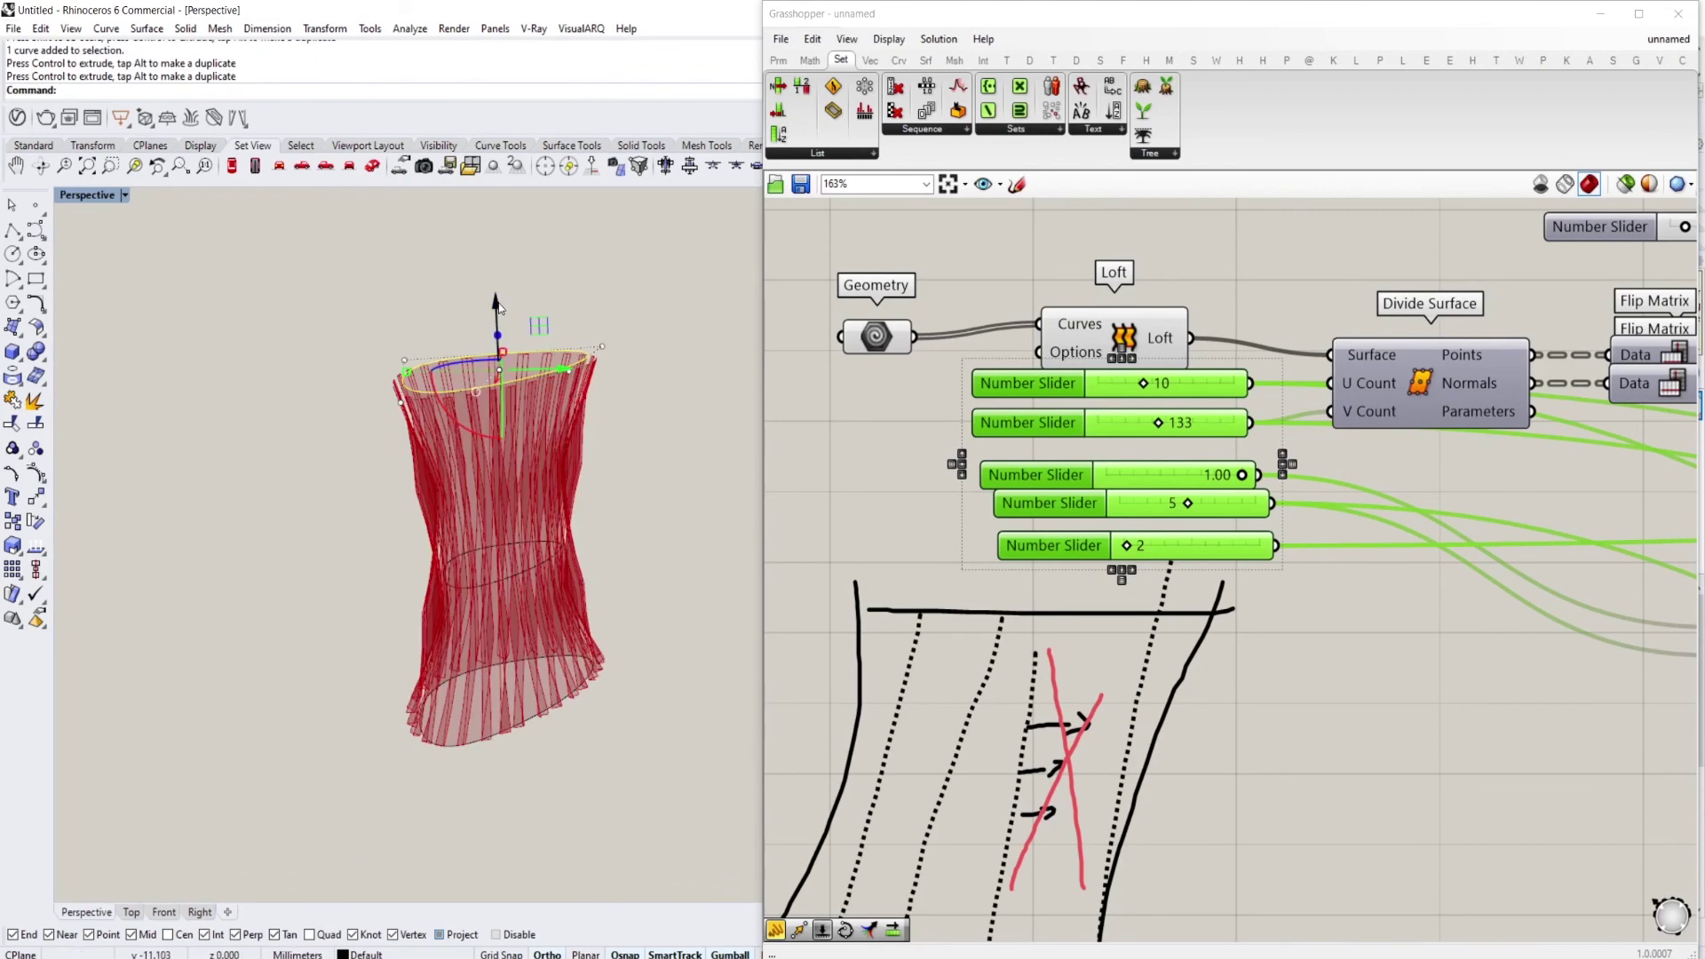
left_click_drag(499, 304, 500, 351)
left_click_drag(407, 419, 228, 517)
left_click_drag(309, 260, 322, 252)
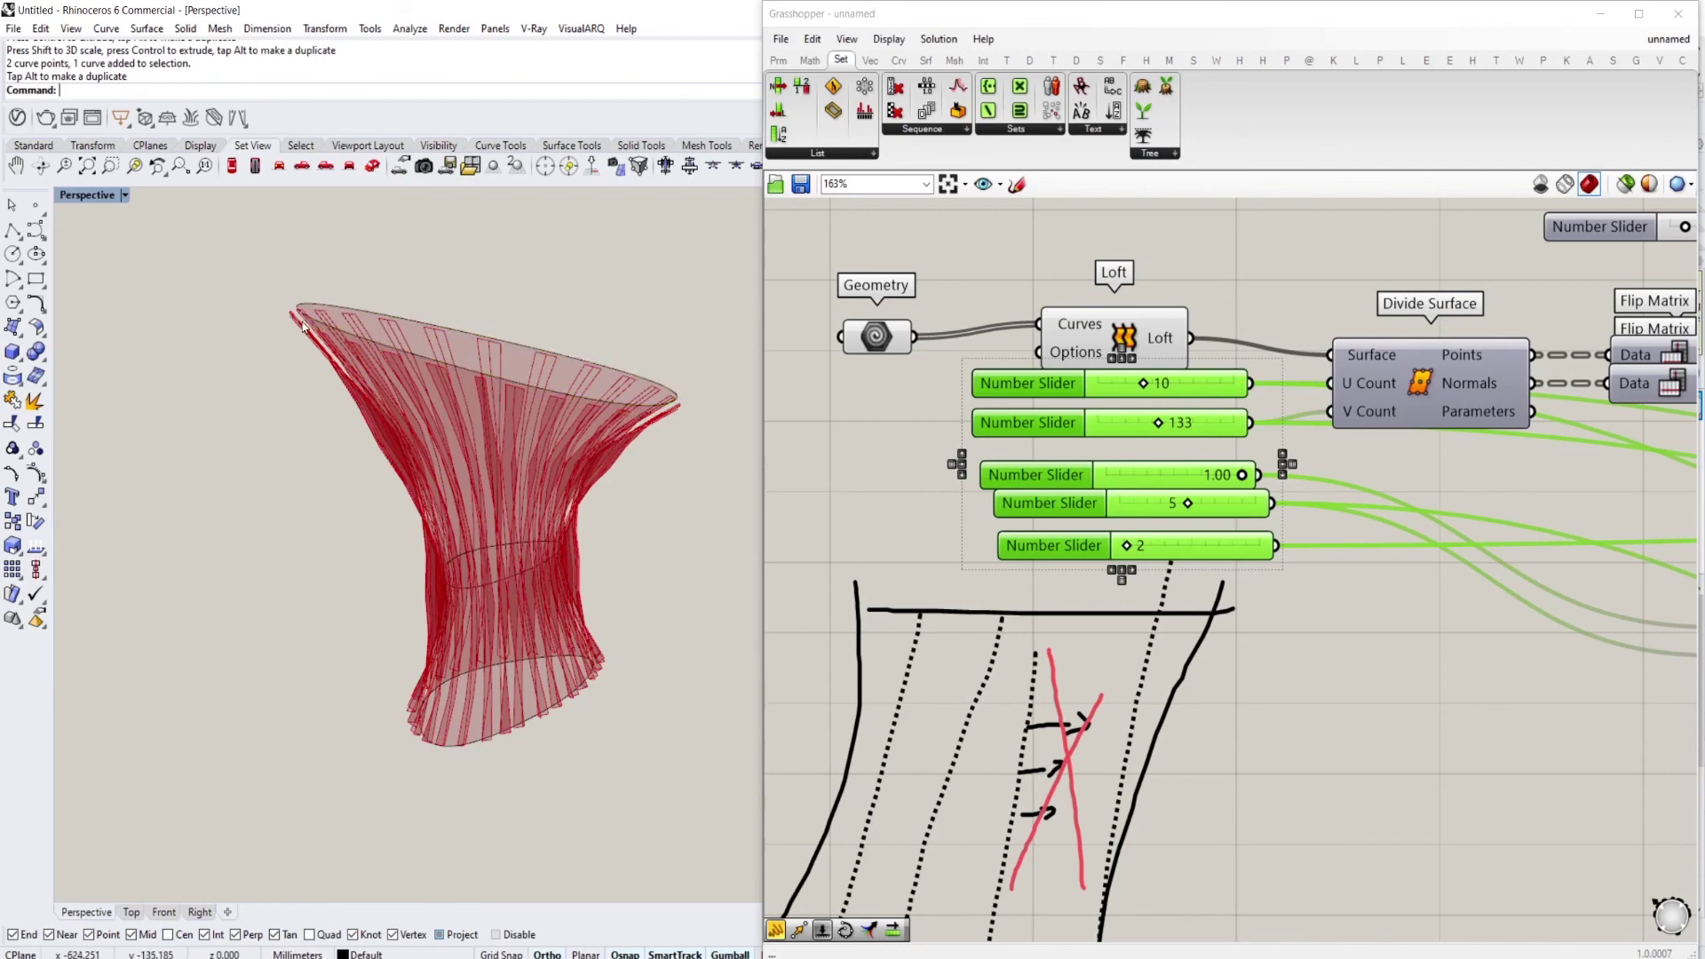
Pull the control point at the outermost end of the loft's upper curve to reshape the flared rim
left_click(302, 323)
left_click(298, 317)
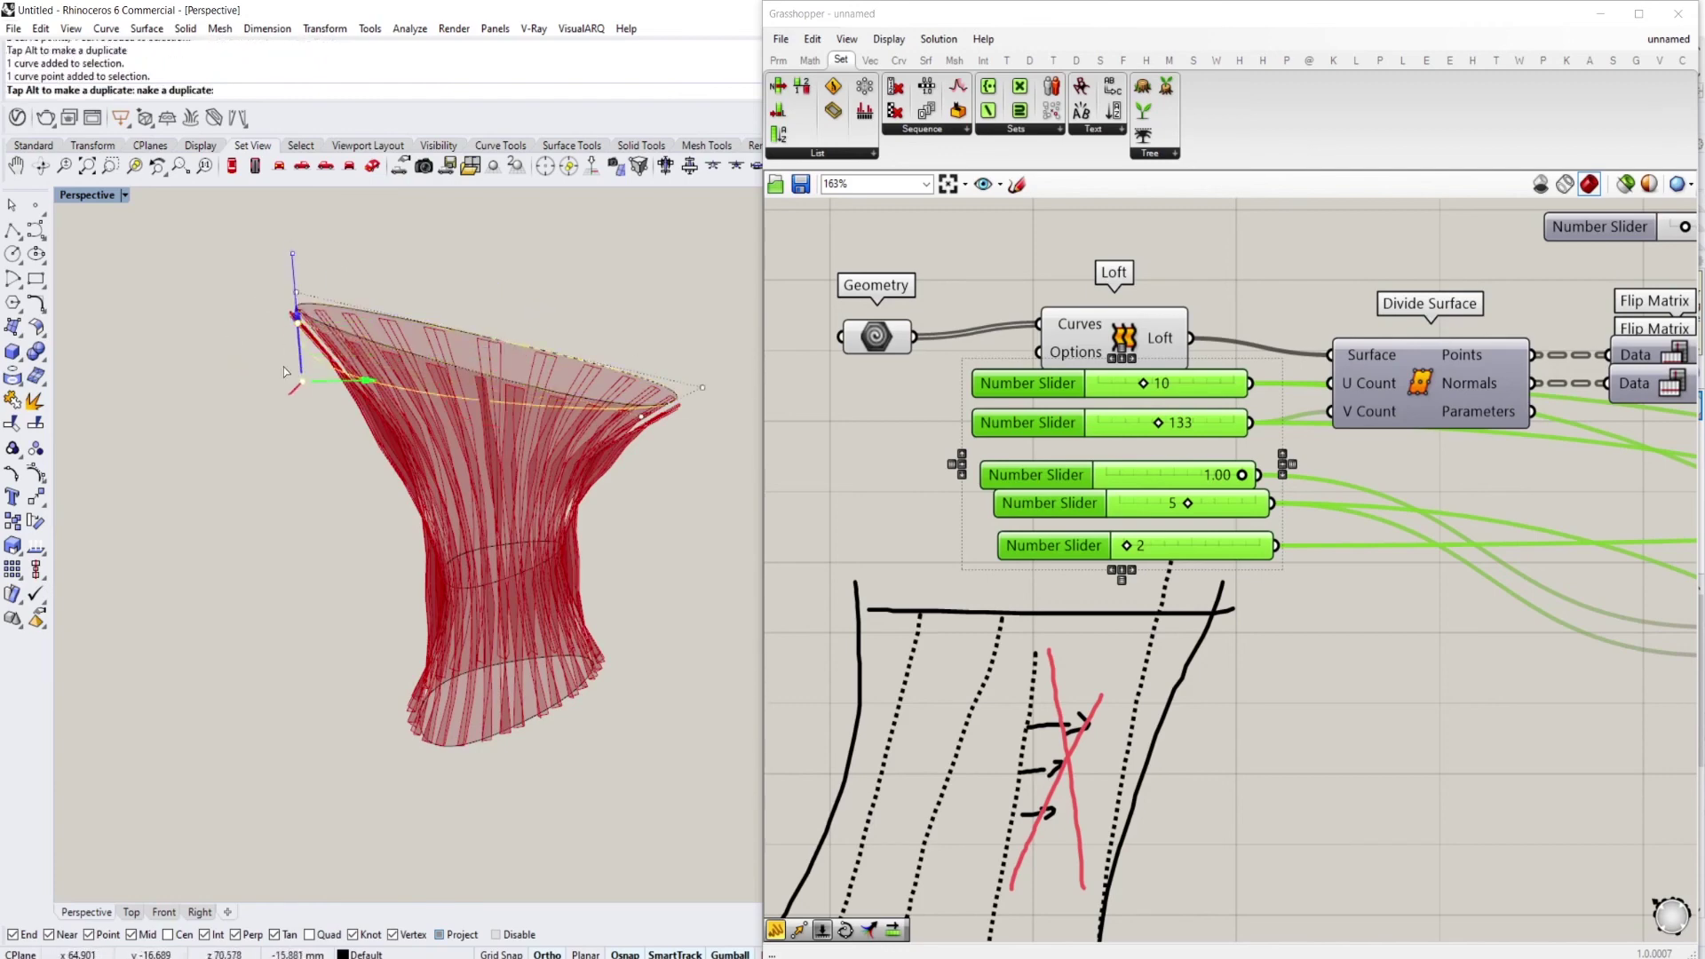
left_click_drag(286, 354, 295, 436)
scroll(424, 348, "down", 3)
right_click_drag(391, 427, 452, 434)
Add a Contour component above the Loft and connect the Loft output to its Shape input
right_click_drag(1293, 424, 1188, 445)
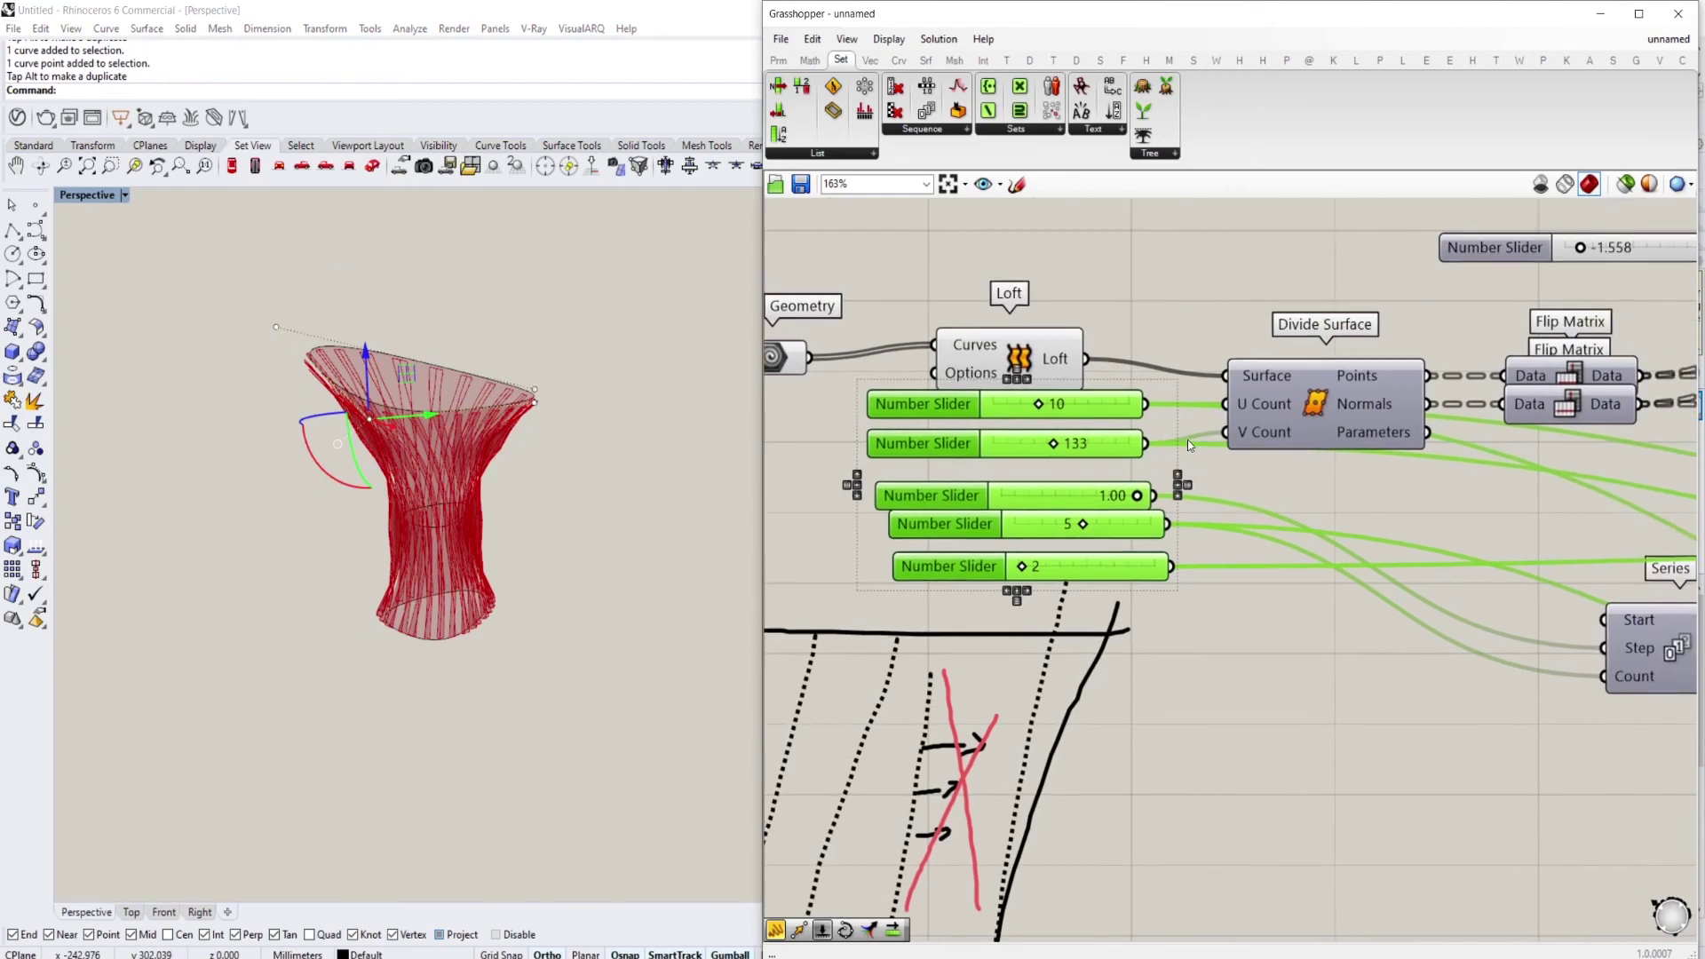
scroll(1188, 445, "down", 3)
left_click(1085, 391)
right_click_drag(1165, 270, 1154, 380)
double_click(1153, 376)
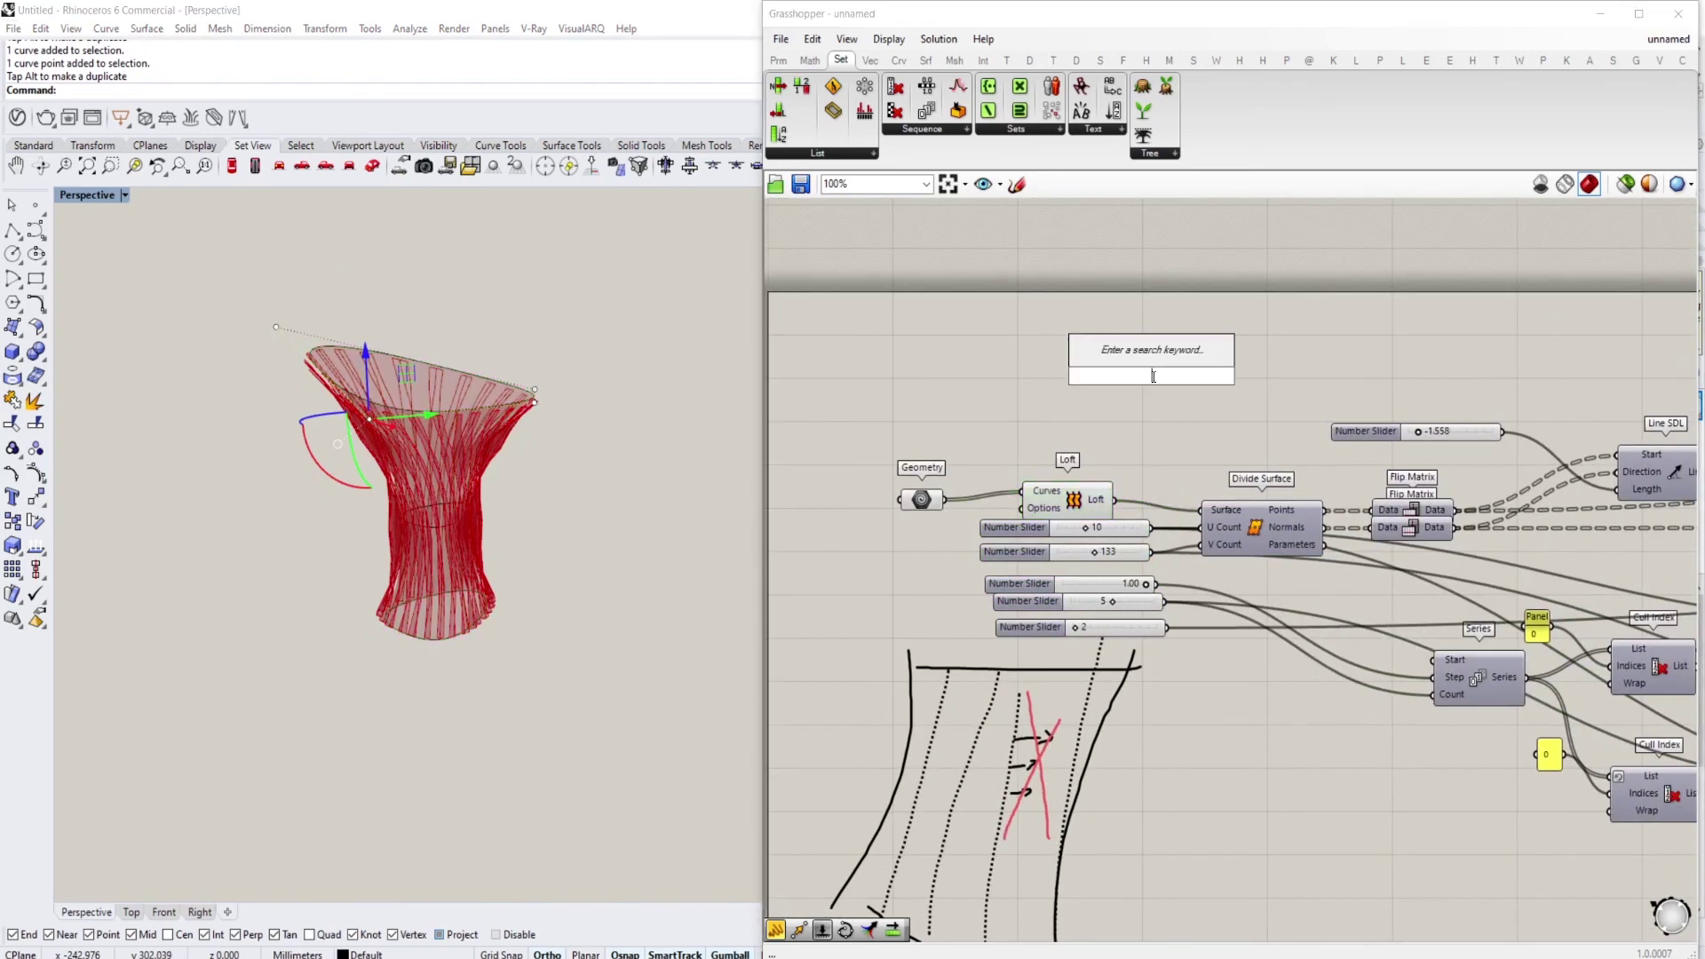
type("contour")
left_click(1114, 333)
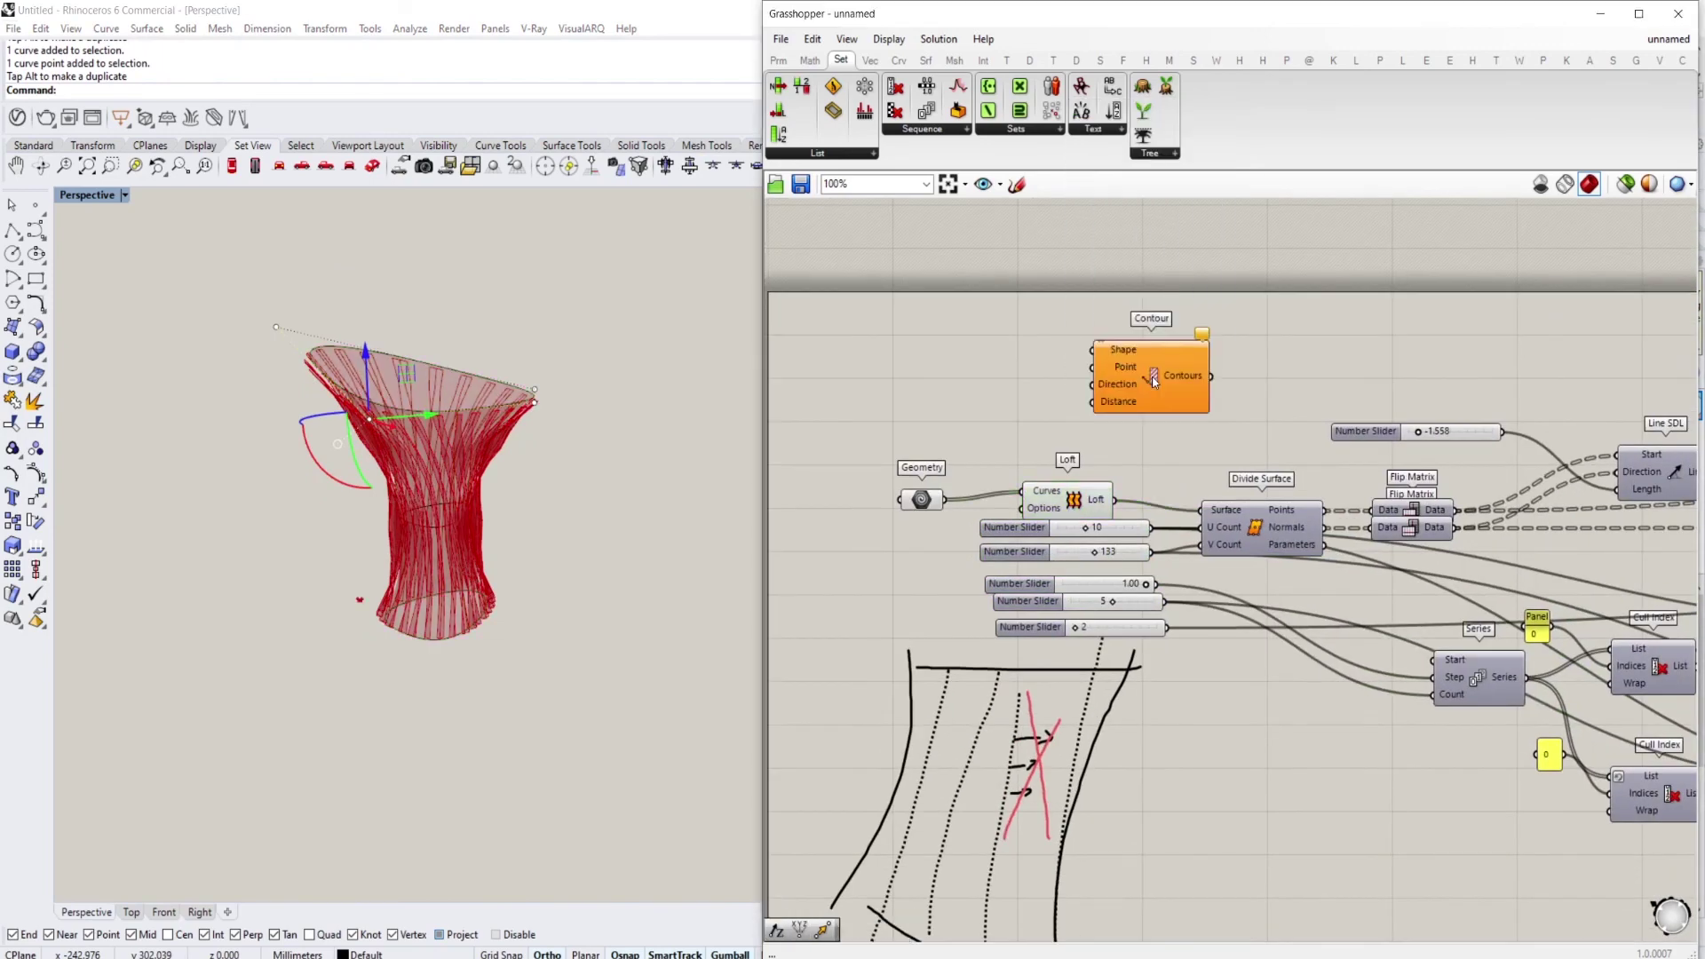
left_click_drag(1098, 361, 1094, 349)
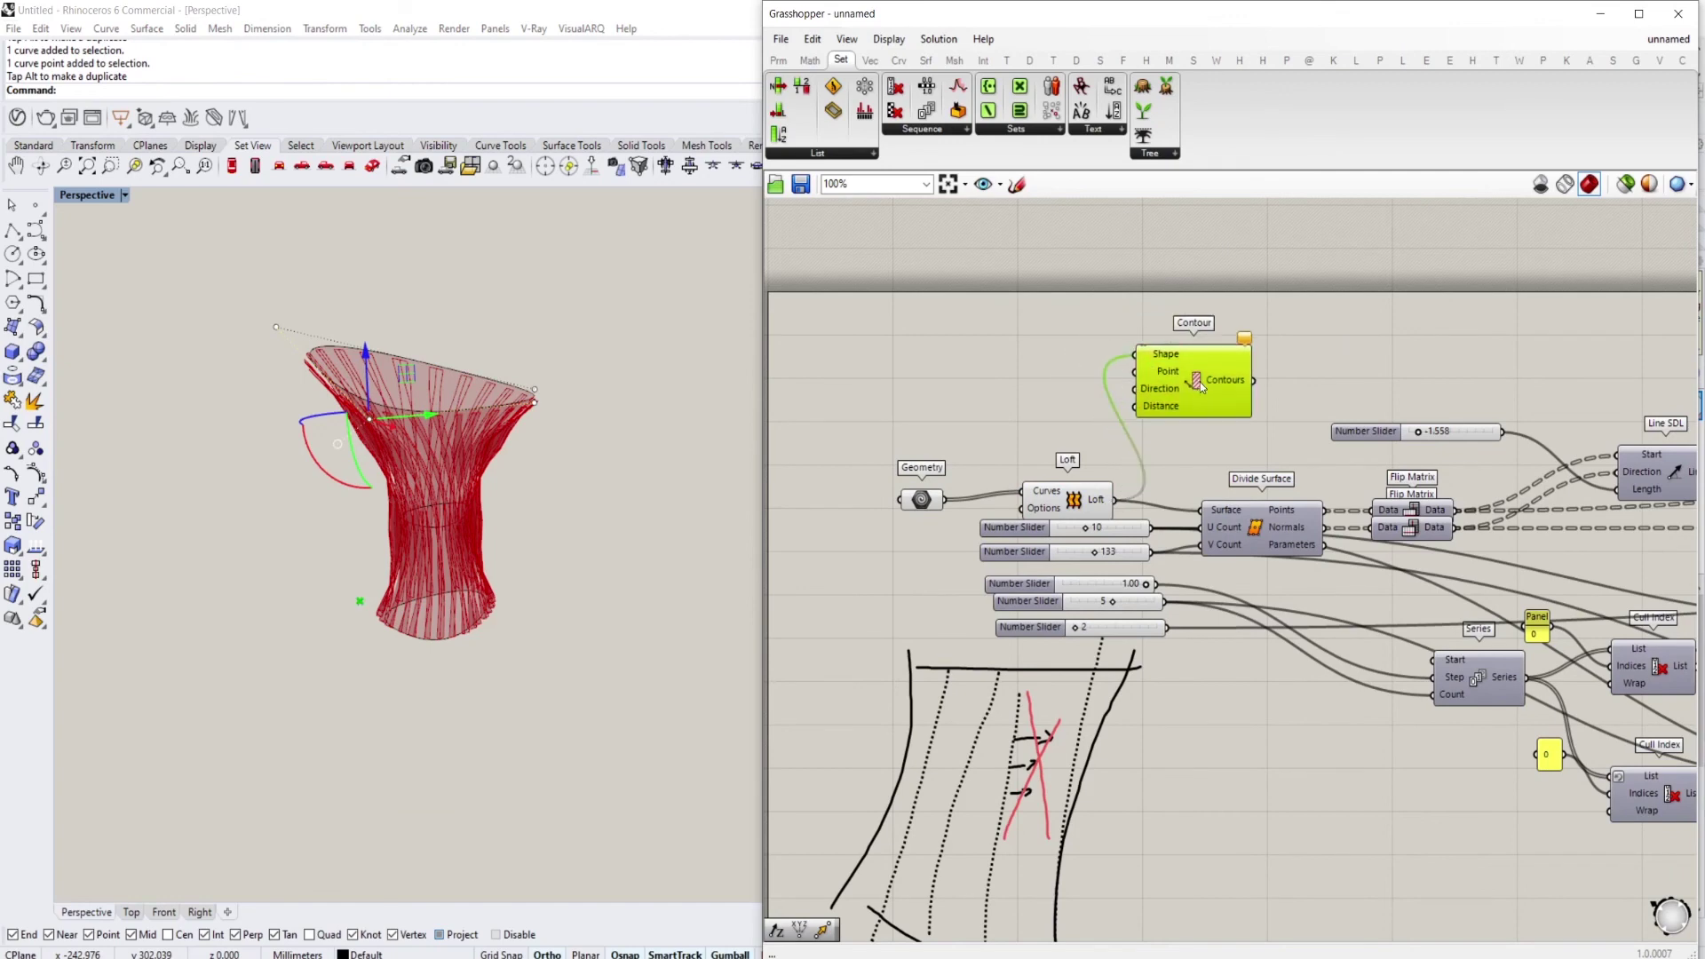
Insert a Relay on the wire from Loft to Contour and add a Unit Z vector for the Contour's Direction
scroll(1101, 382, "up", 3)
right_click_drag(1125, 431, 1162, 448)
double_click(1080, 444)
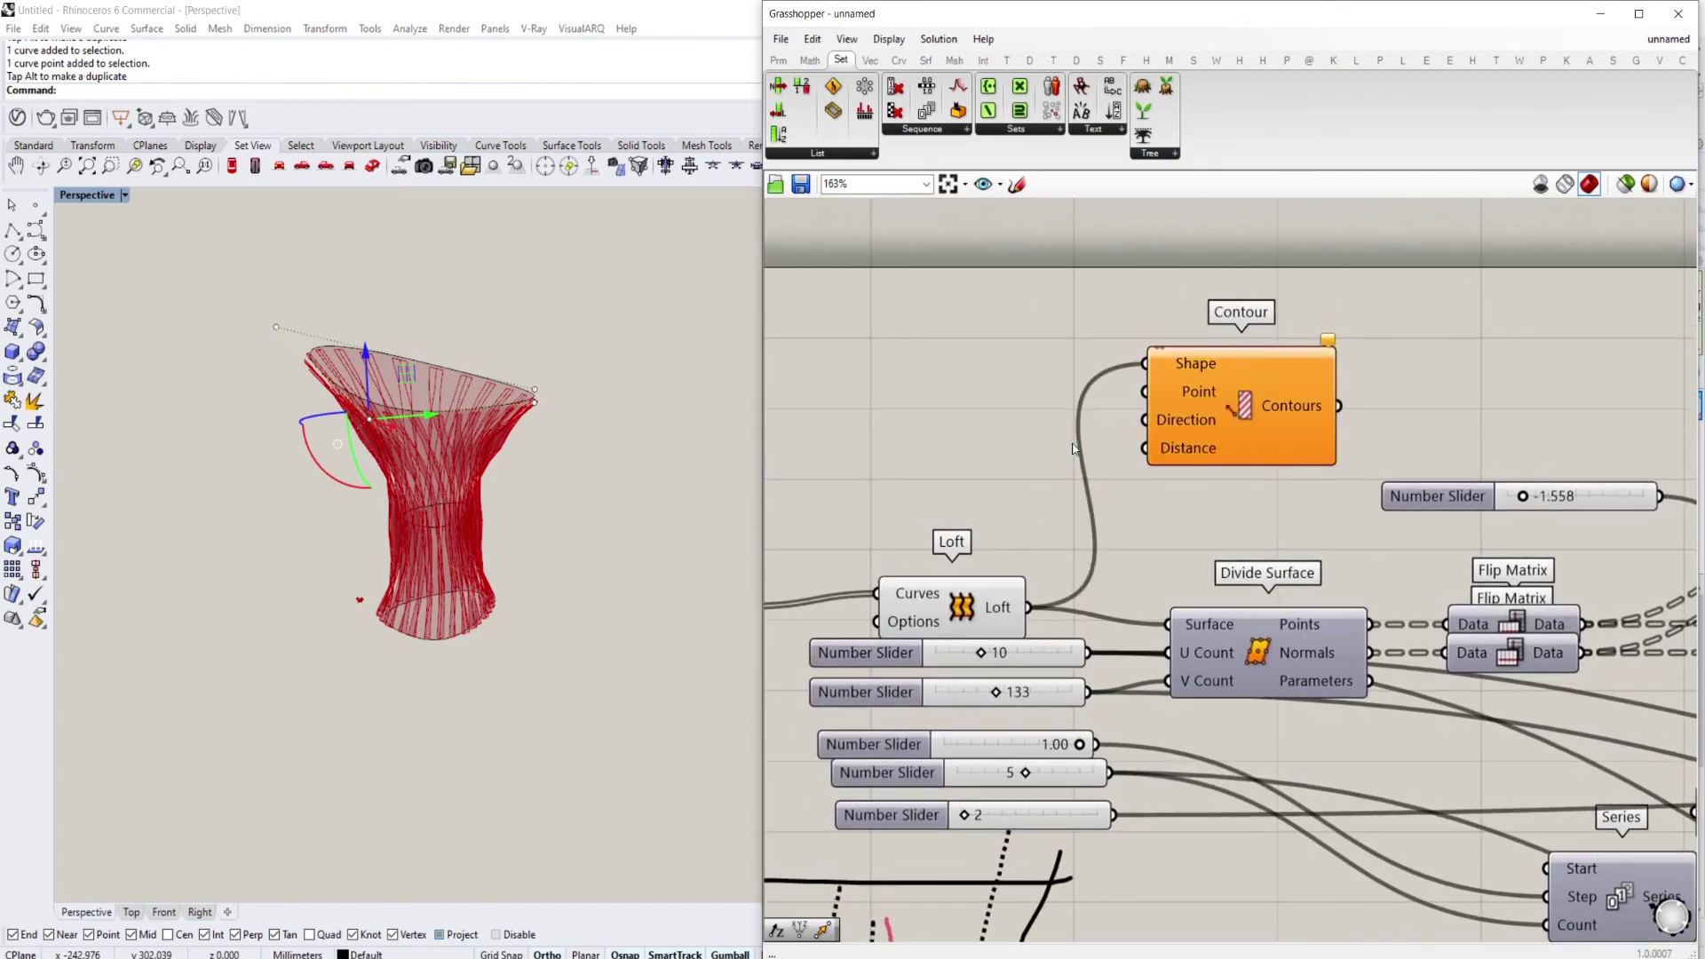
type("z")
double_click(929, 419)
type("z")
left_click(932, 401)
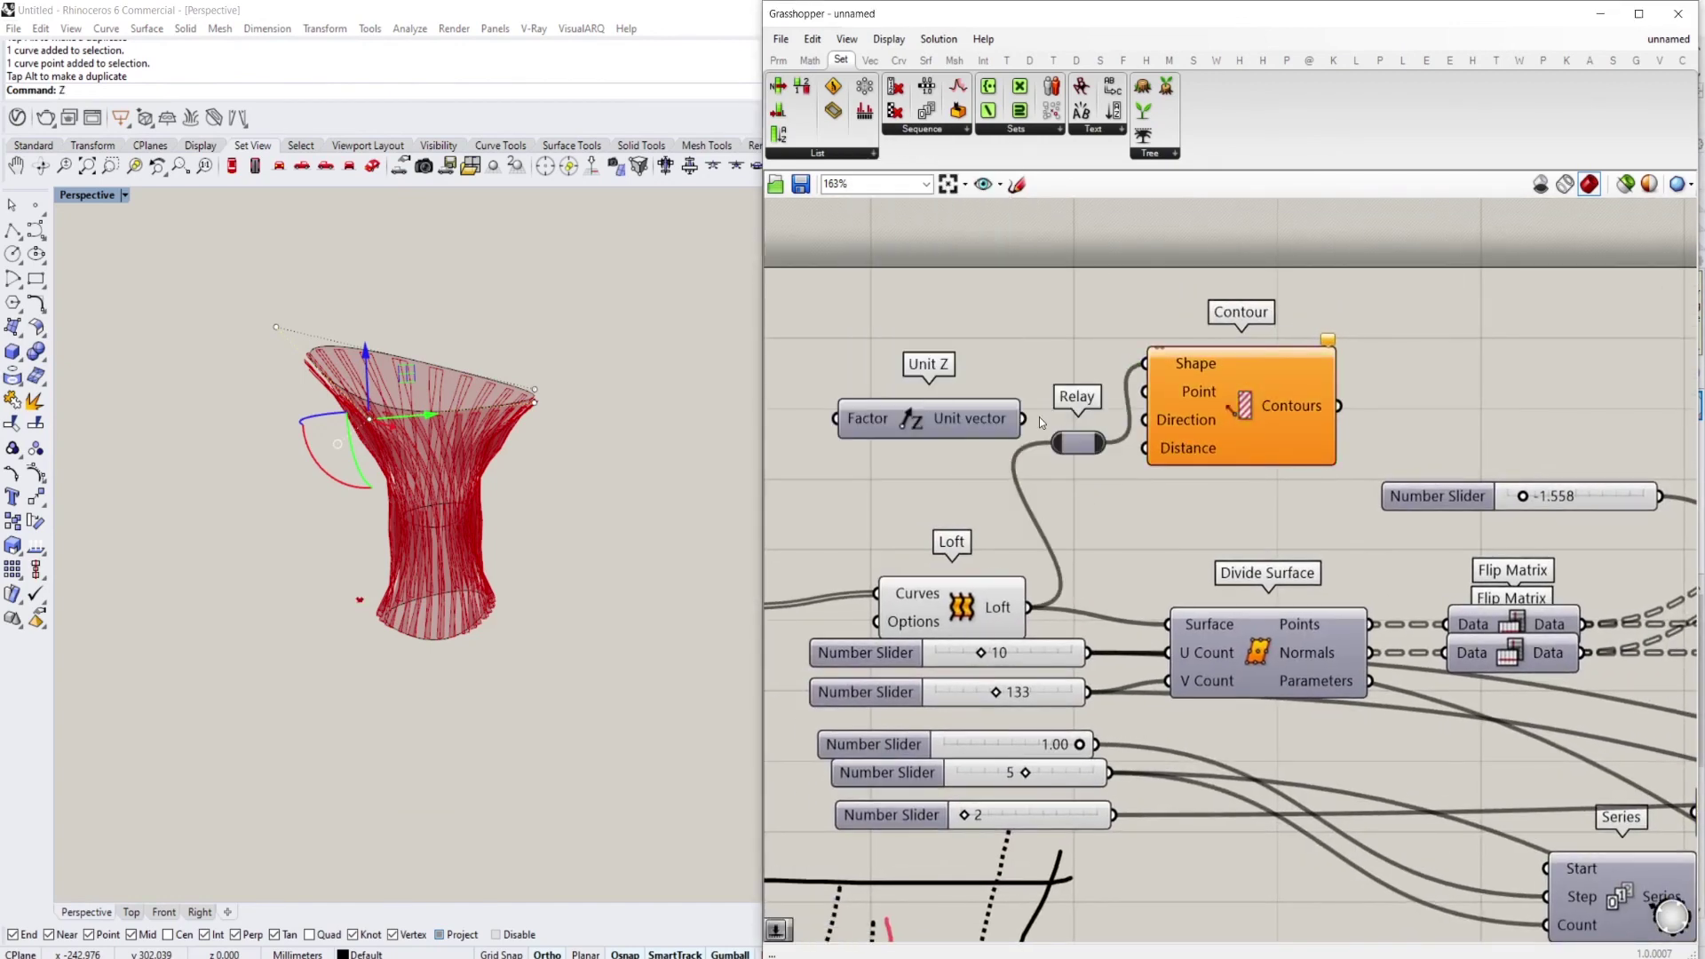
Add a number slider of 5, connect it to the Contour's Distance, and highlight the contours
double_click(987, 350)
type("5")
key("Return")
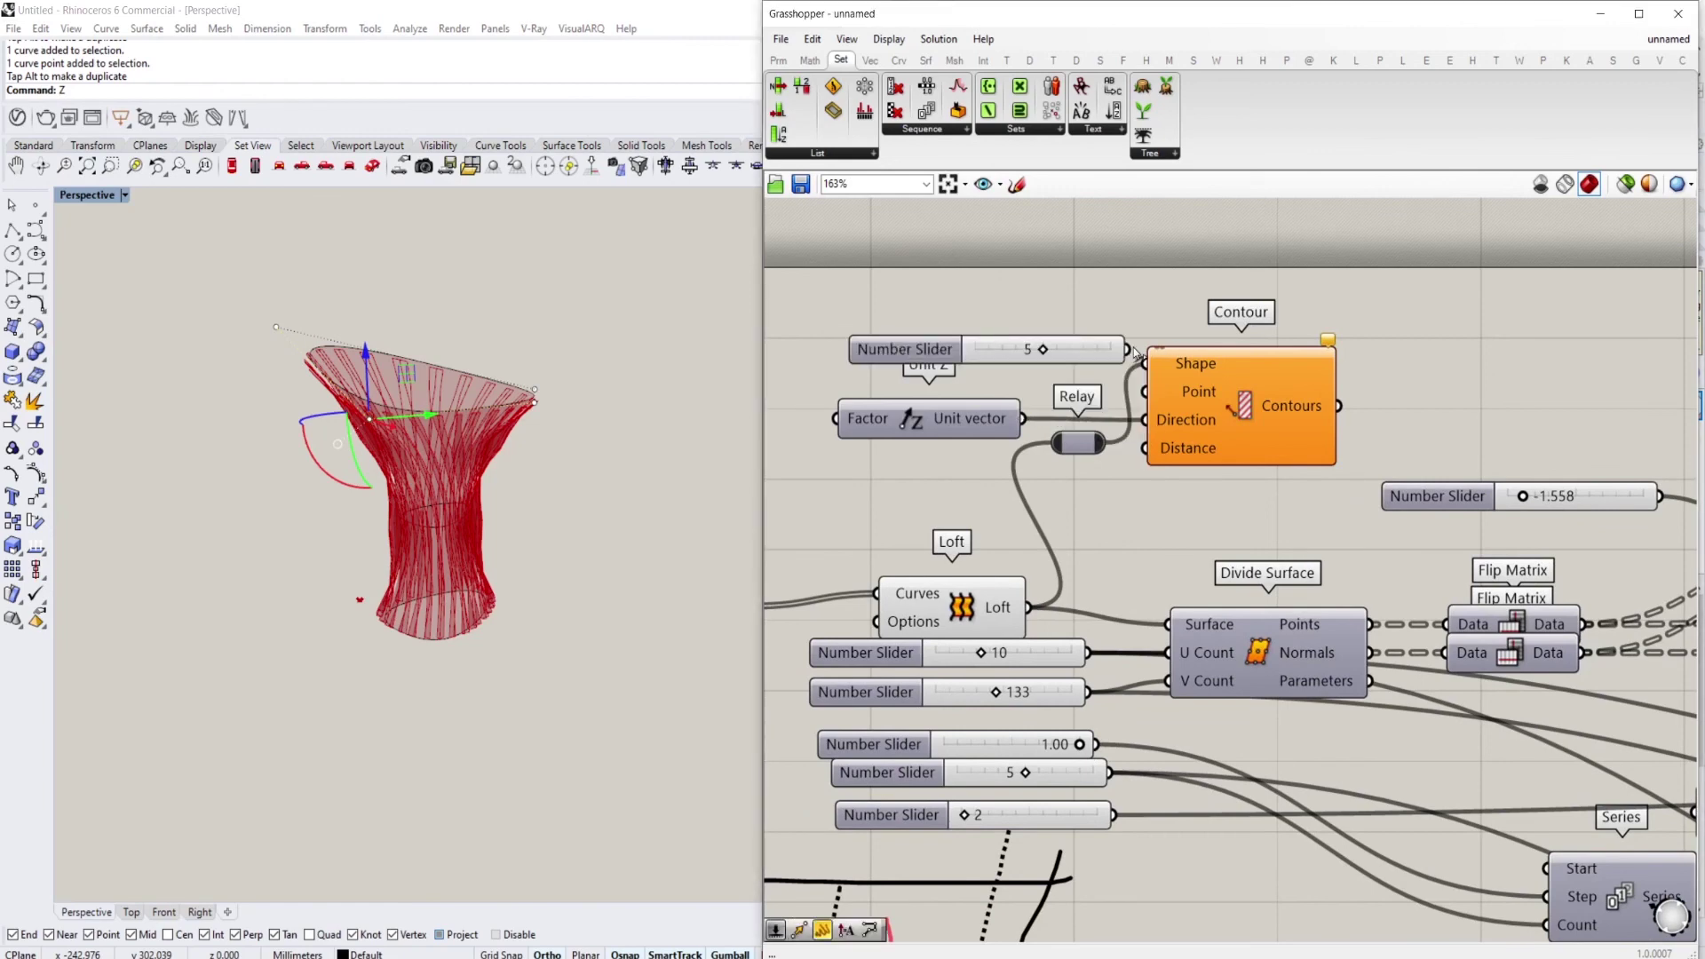
left_click_drag(1160, 457, 1152, 449)
left_click(1232, 423)
Raise a control point of the loft's lowest curve to tilt the base
right_click_drag(517, 520, 444, 497)
left_click(424, 623)
left_click(364, 614)
left_click_drag(349, 552, 349, 524)
scroll(435, 577, "up", 6)
right_click_drag(550, 532, 644, 577)
scroll(890, 434, "down", 2)
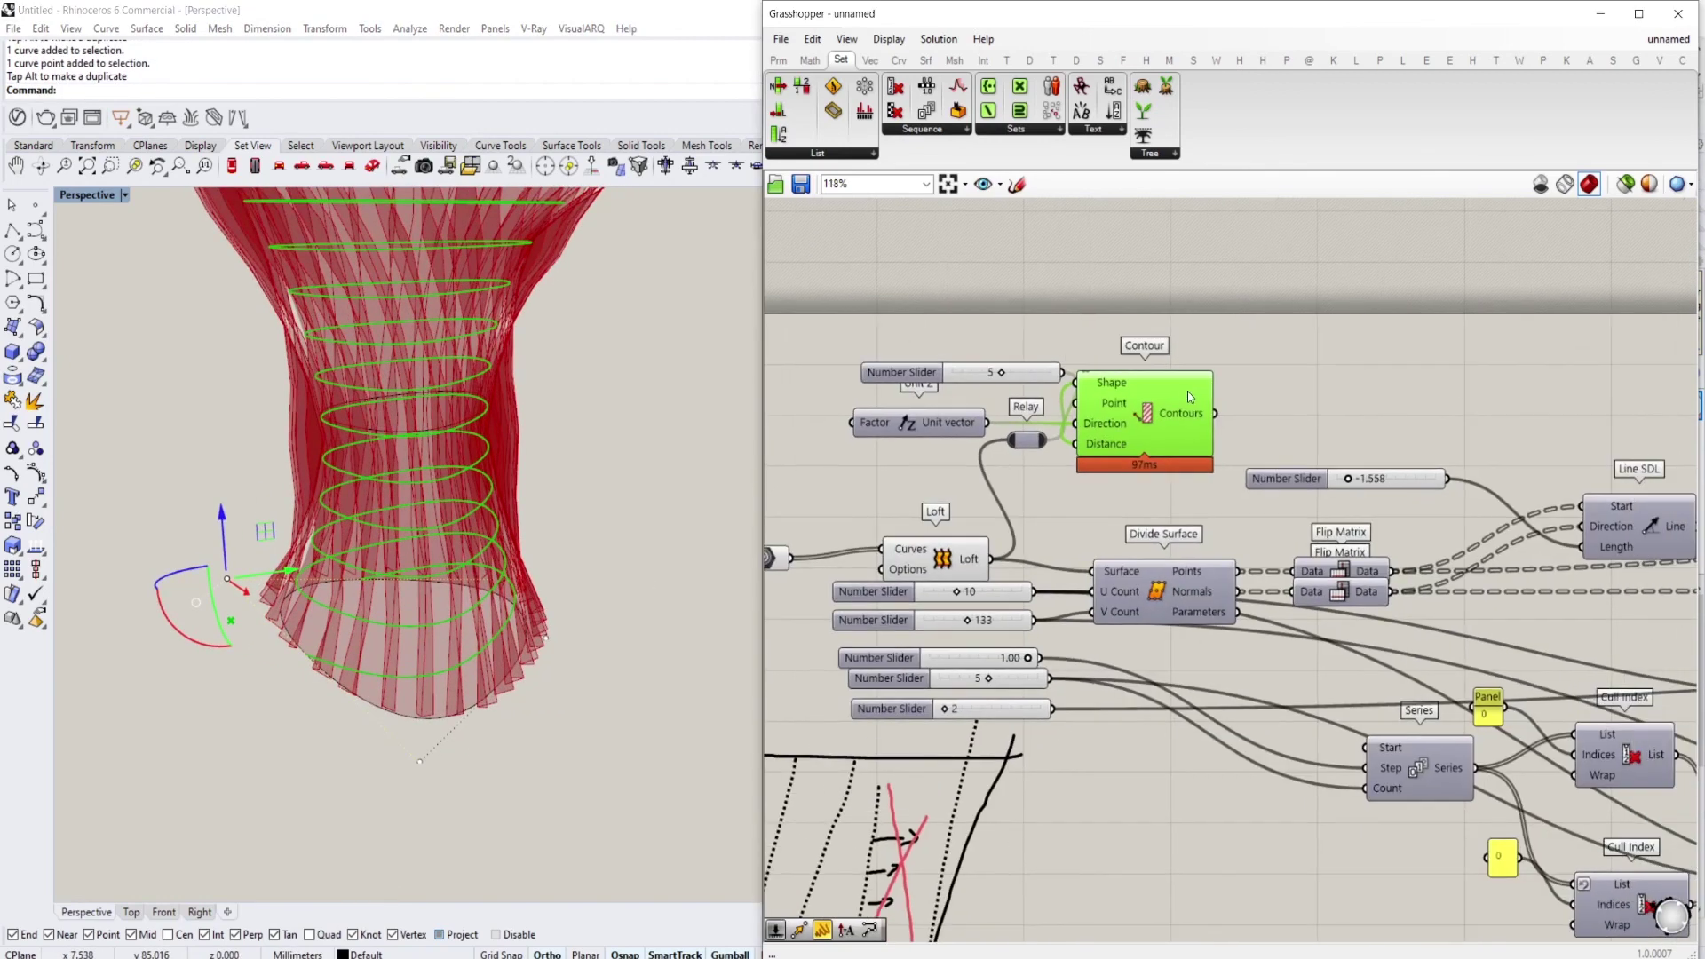
Add a Closed component and connect the Contours output to its Curve input
double_click(1288, 377)
type("closed")
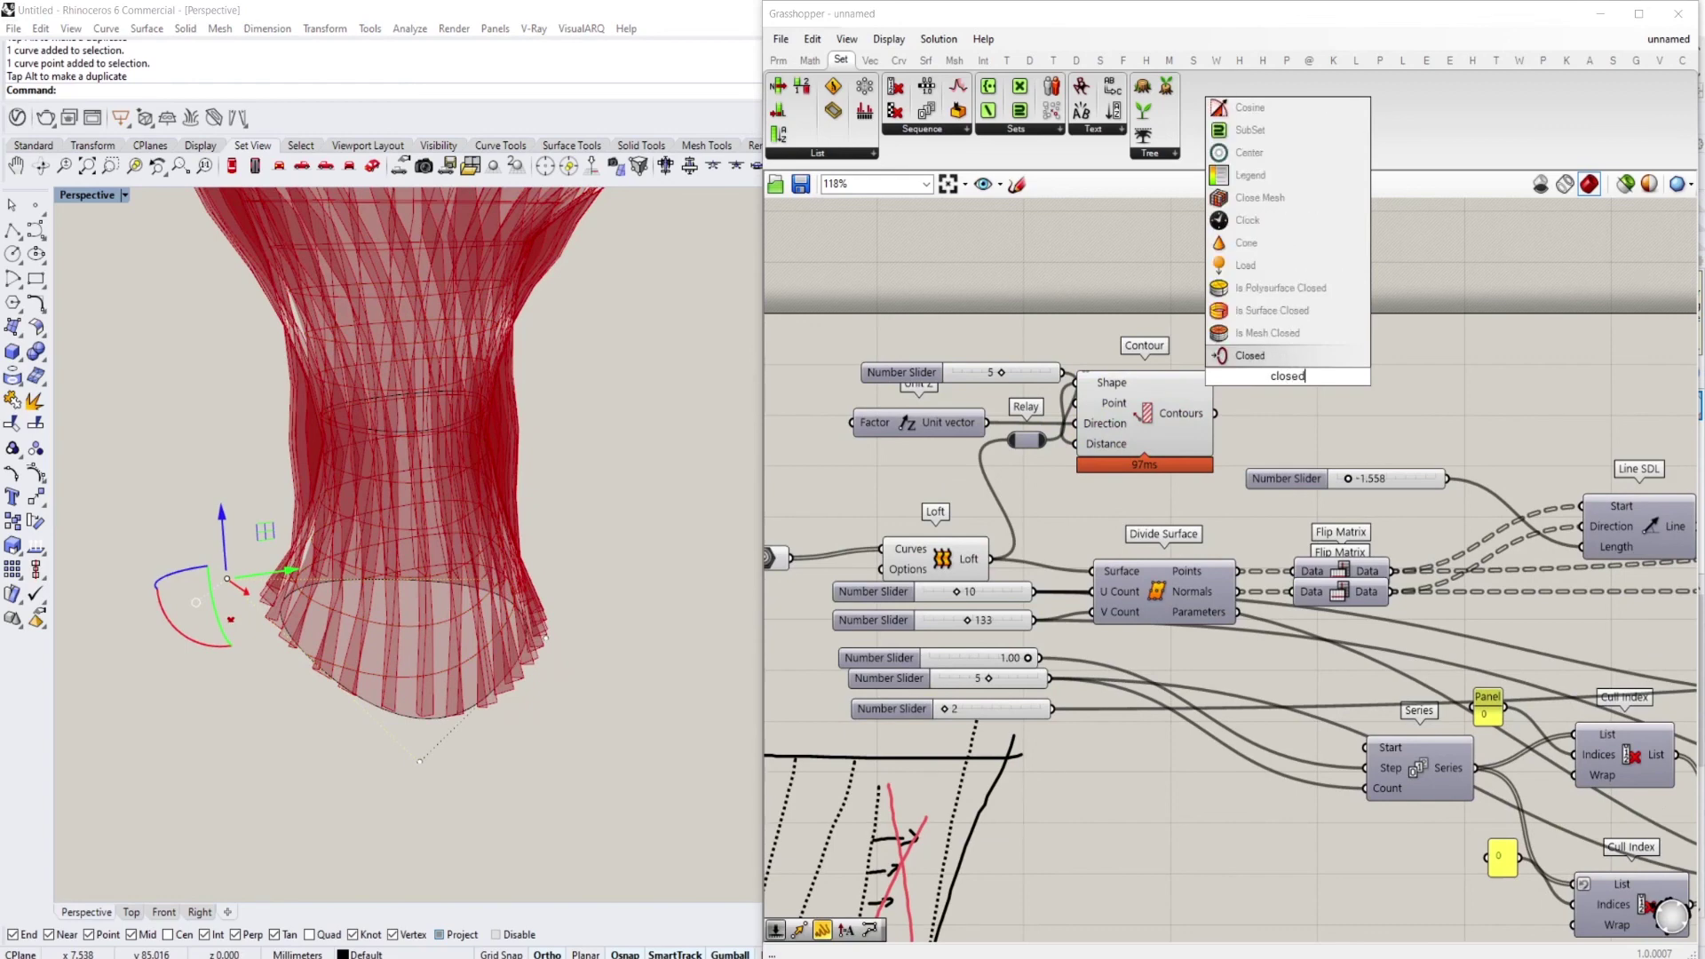
key("Return")
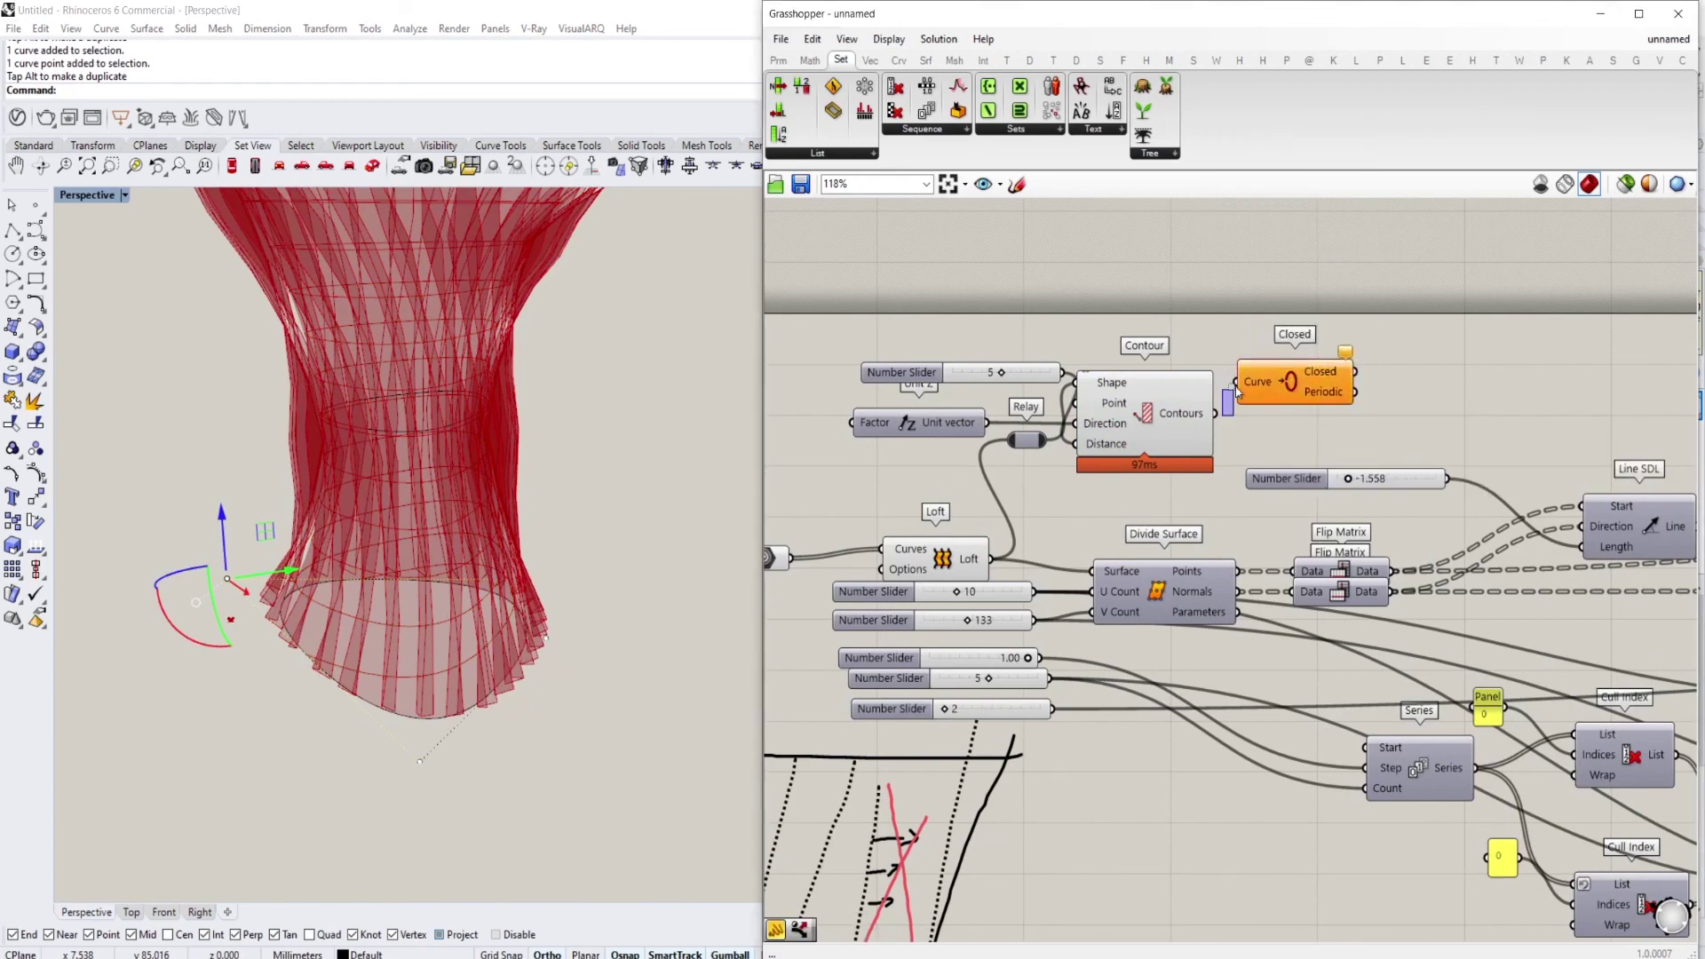
left_click_drag(1231, 397, 1215, 413)
right_click_drag(1310, 406, 1260, 420)
double_click(1405, 379)
type("dias")
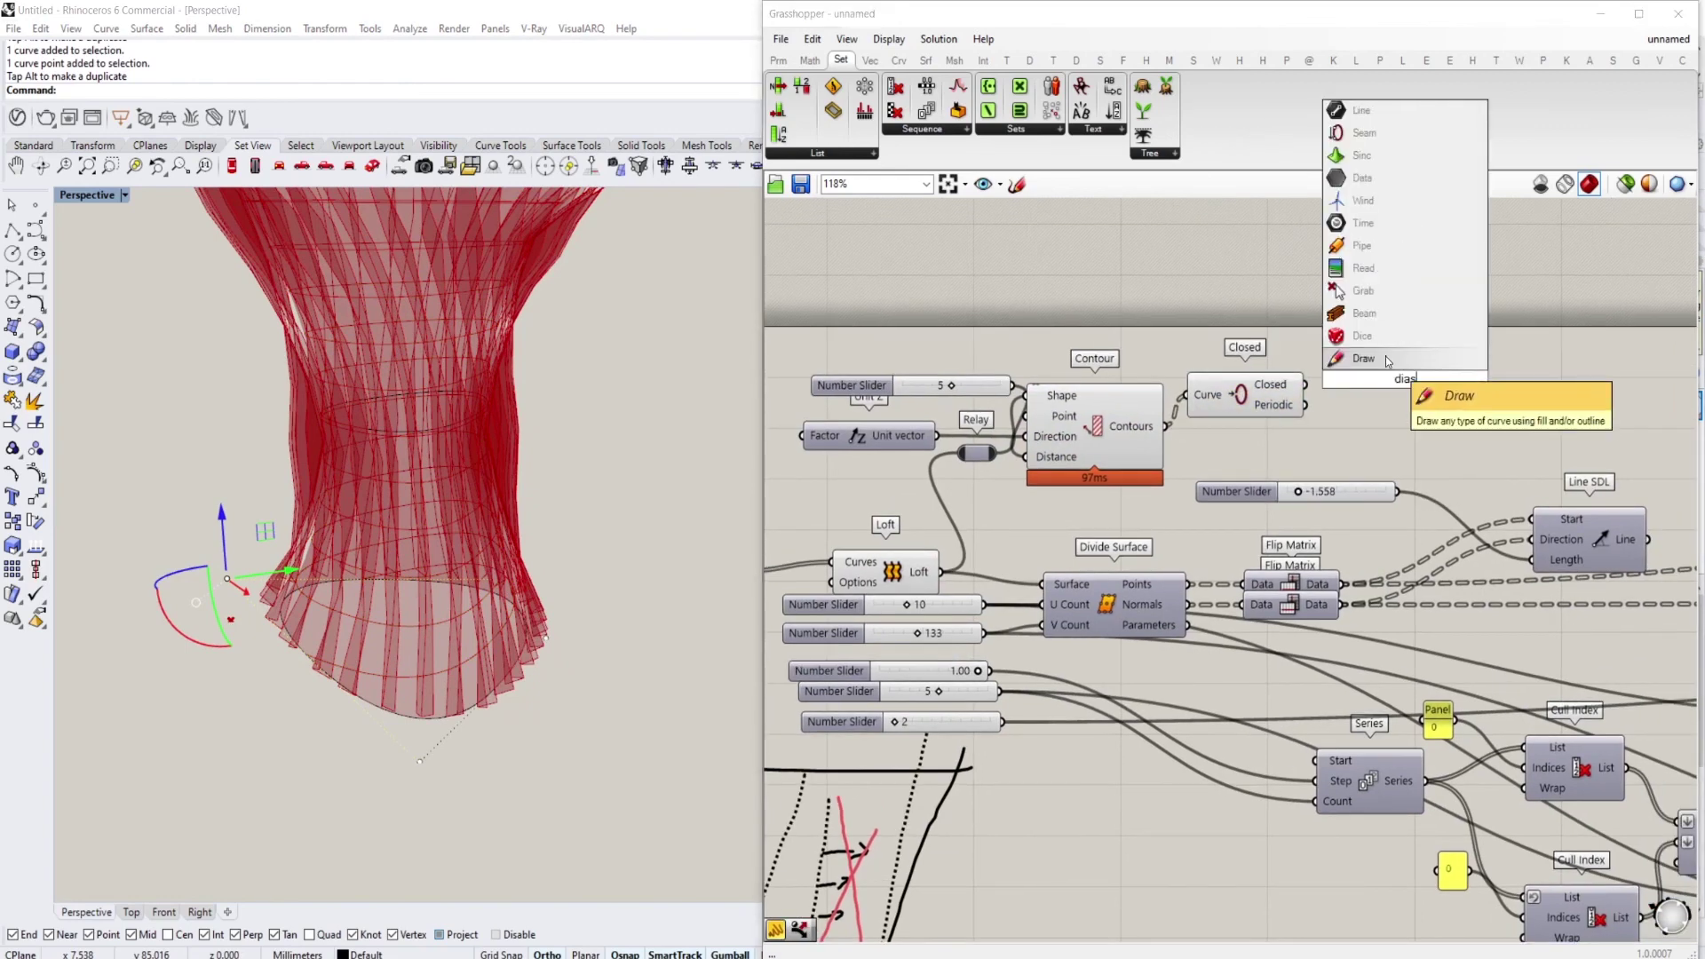
key("Escape")
double_click(1380, 419)
type("cul")
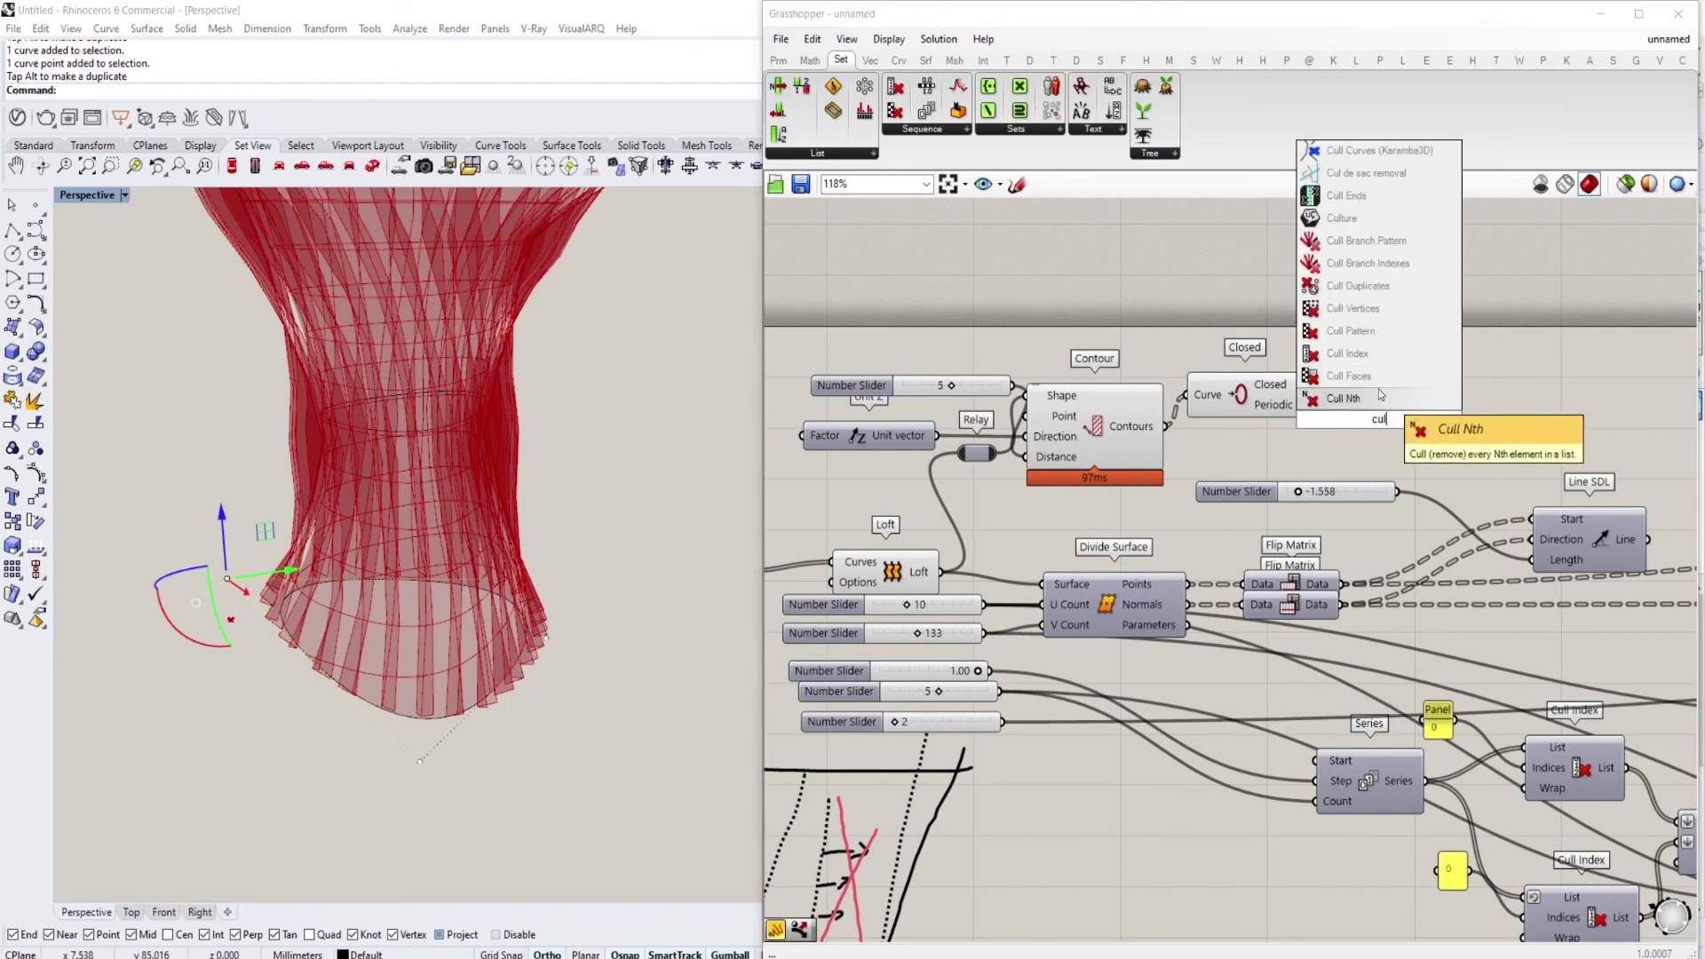
left_click(1347, 354)
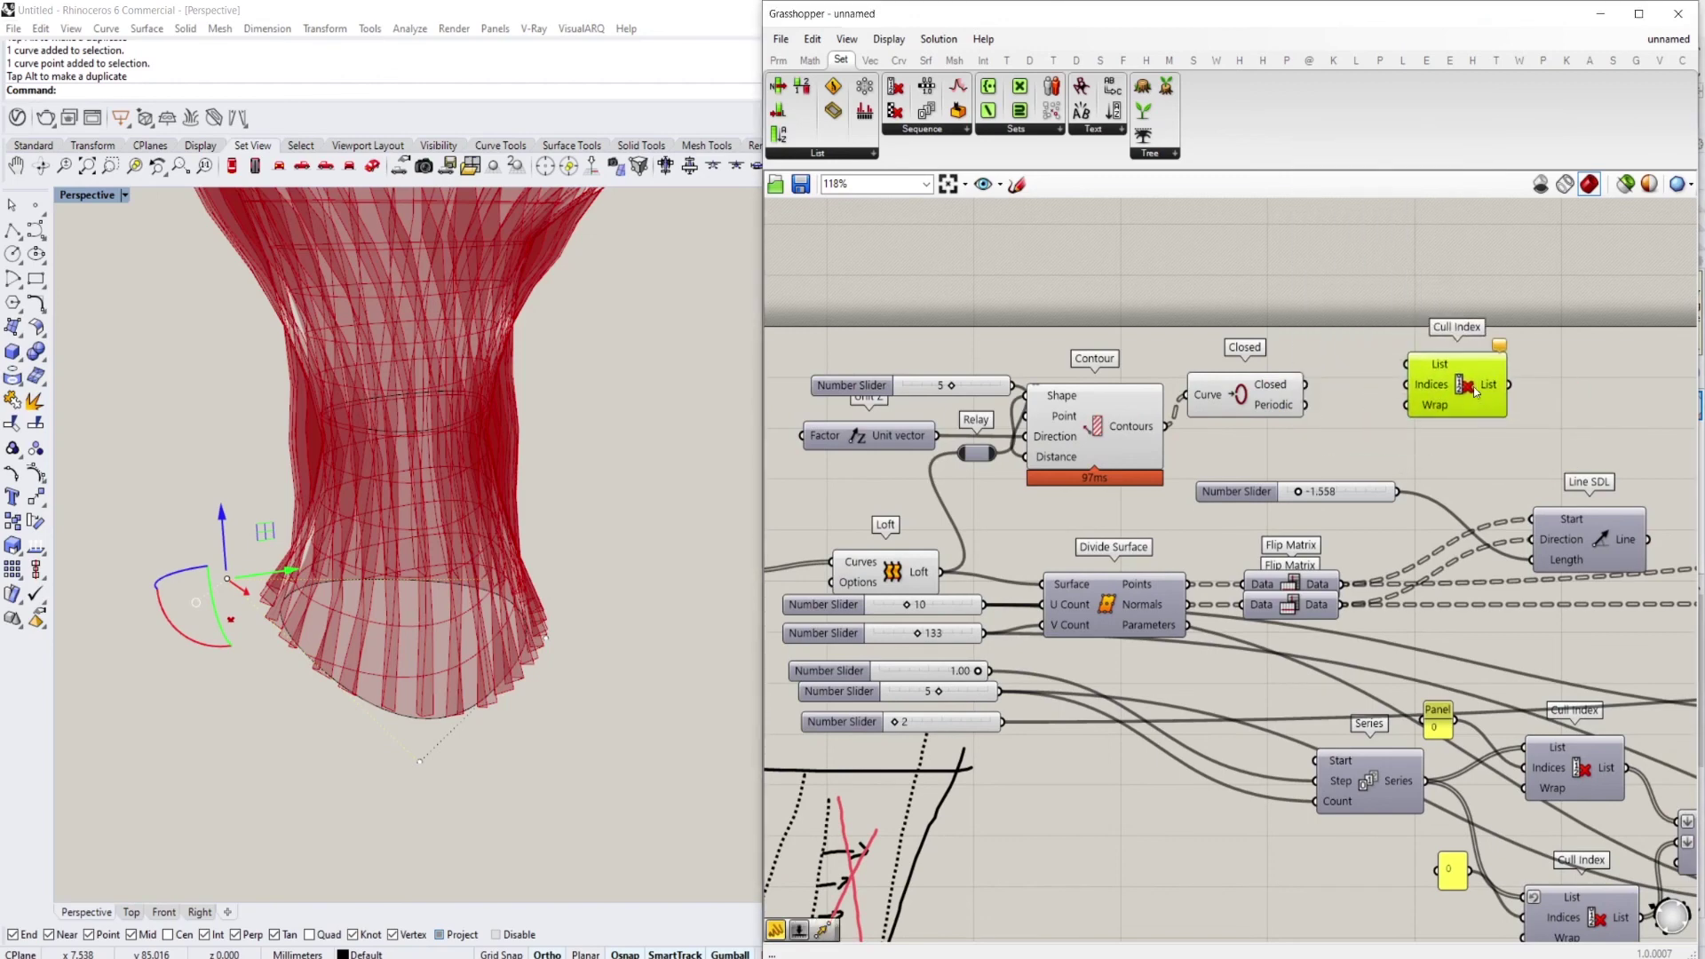
Add a Cull Pattern with Contours as its List and the Closed output as its Cull Pattern
double_click(1375, 399)
type("cul")
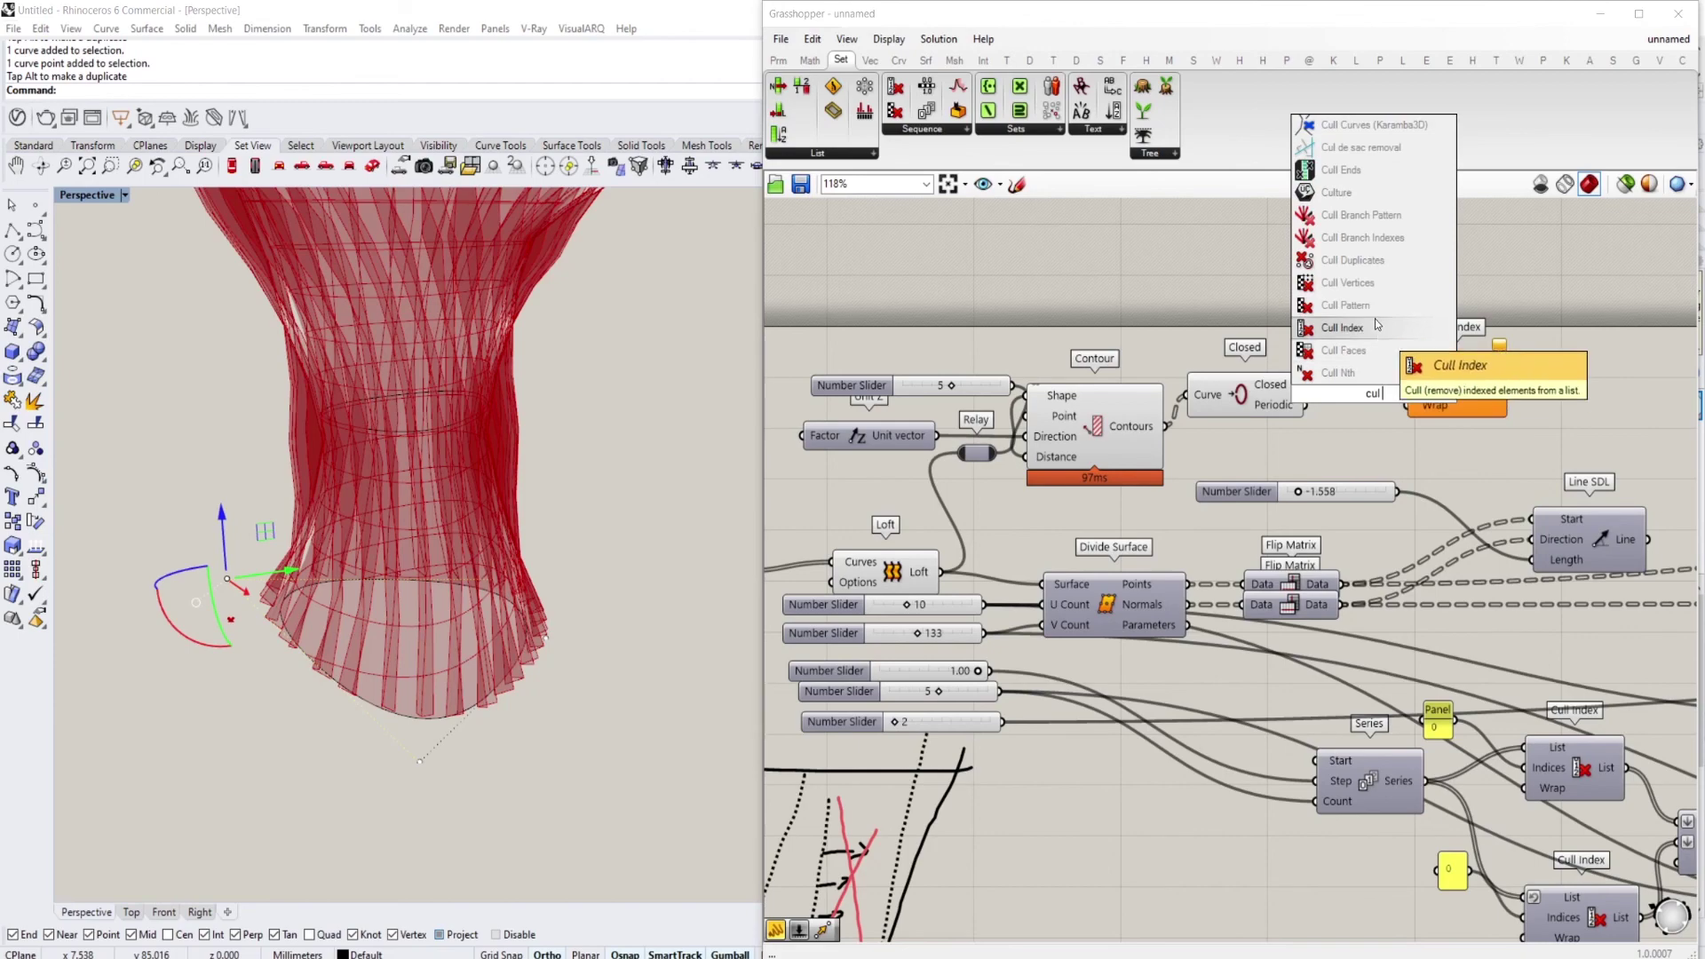
left_click(1345, 305)
scroll(1403, 377, "up", 1)
left_click_drag(1301, 400, 1195, 398)
scroll(1381, 304, "down", 2)
right_click_drag(1196, 398, 949, 471)
right_click_drag(657, 590, 542, 417)
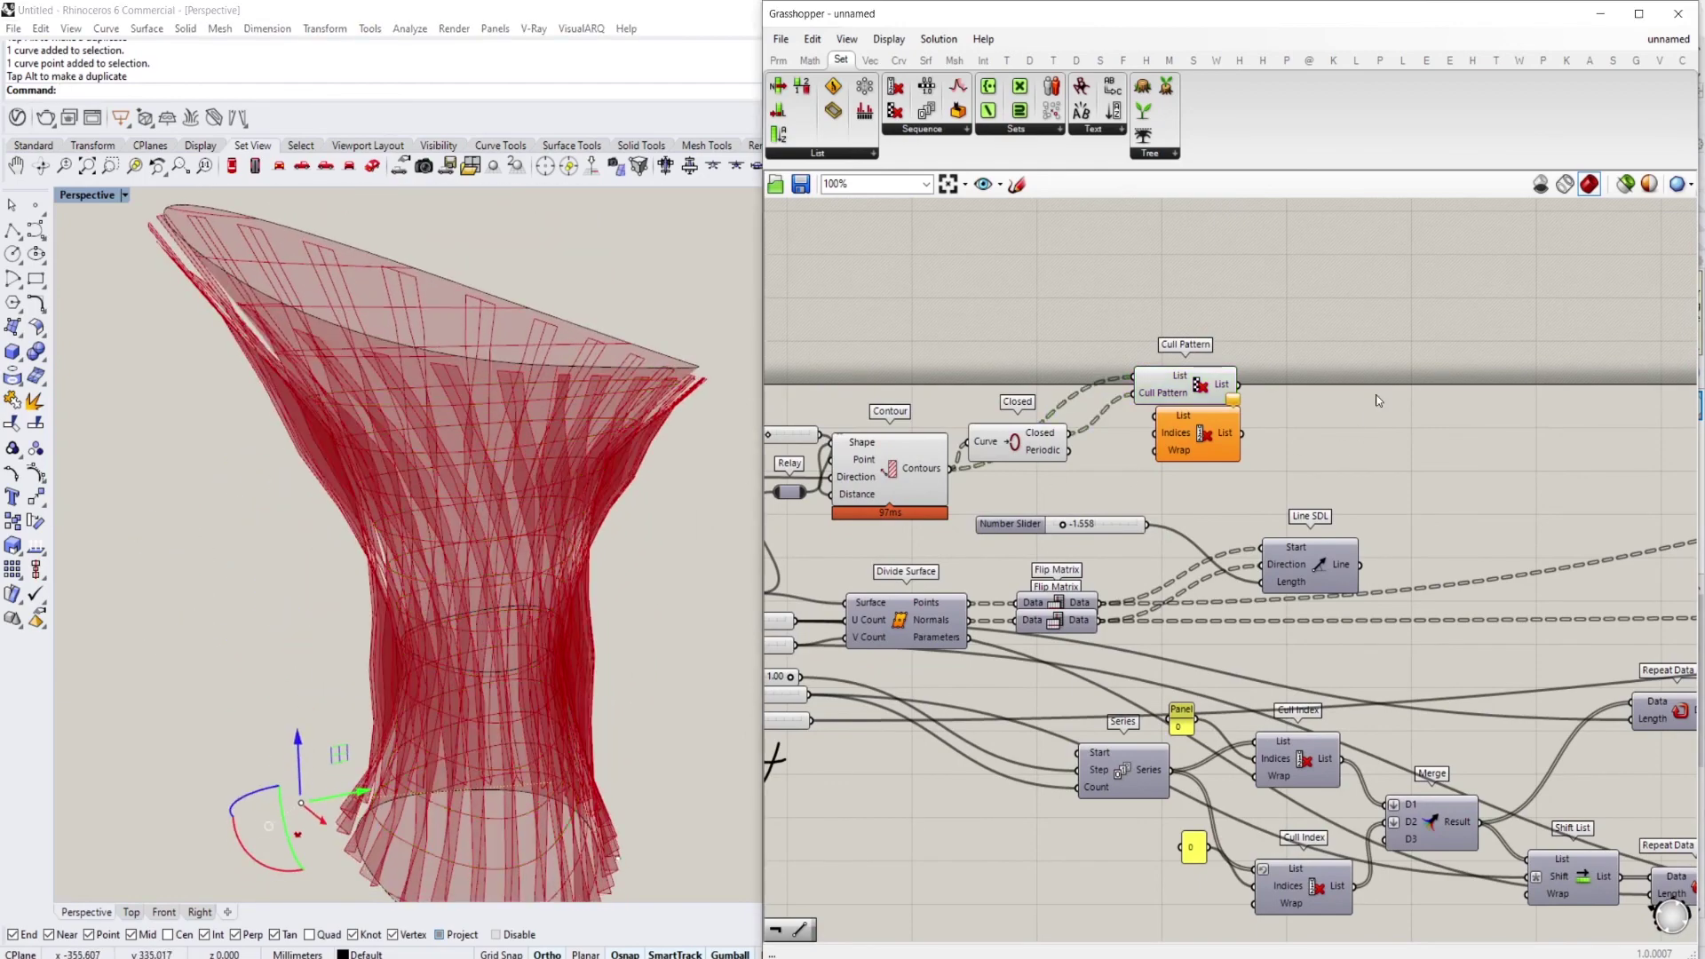
Add a Boundary Surfaces component fed by the Cull Pattern list and delete the unused Cull Index
double_click(1297, 460)
type("bound")
key("Return")
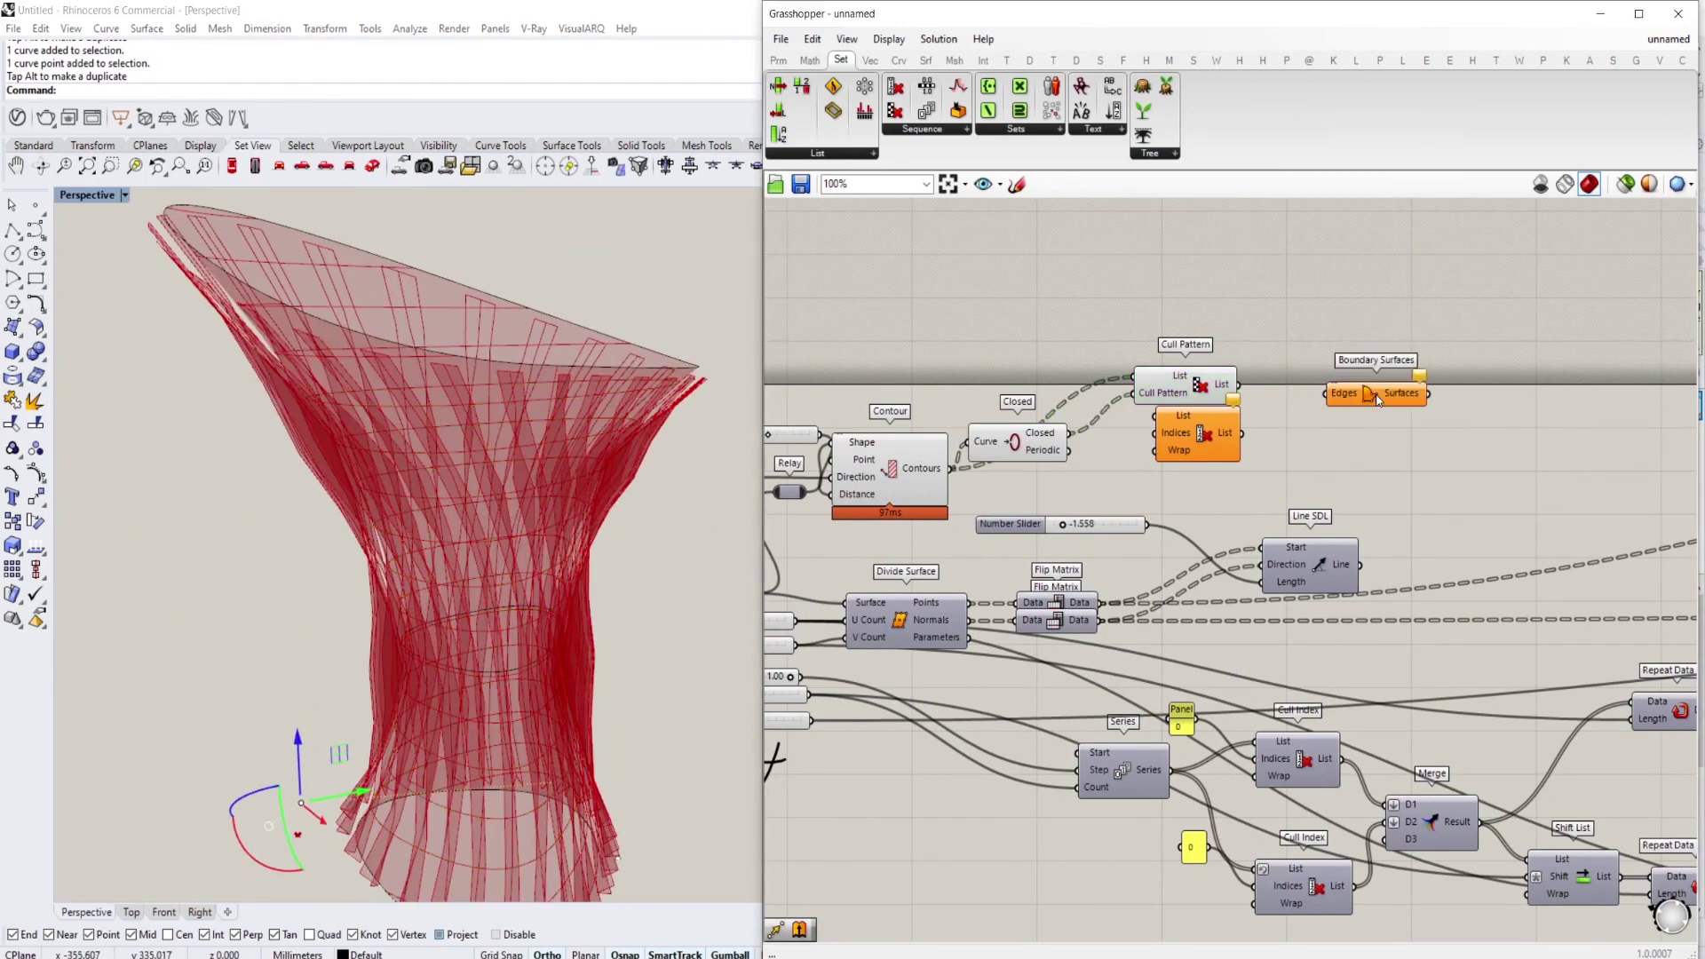
left_click(1214, 428)
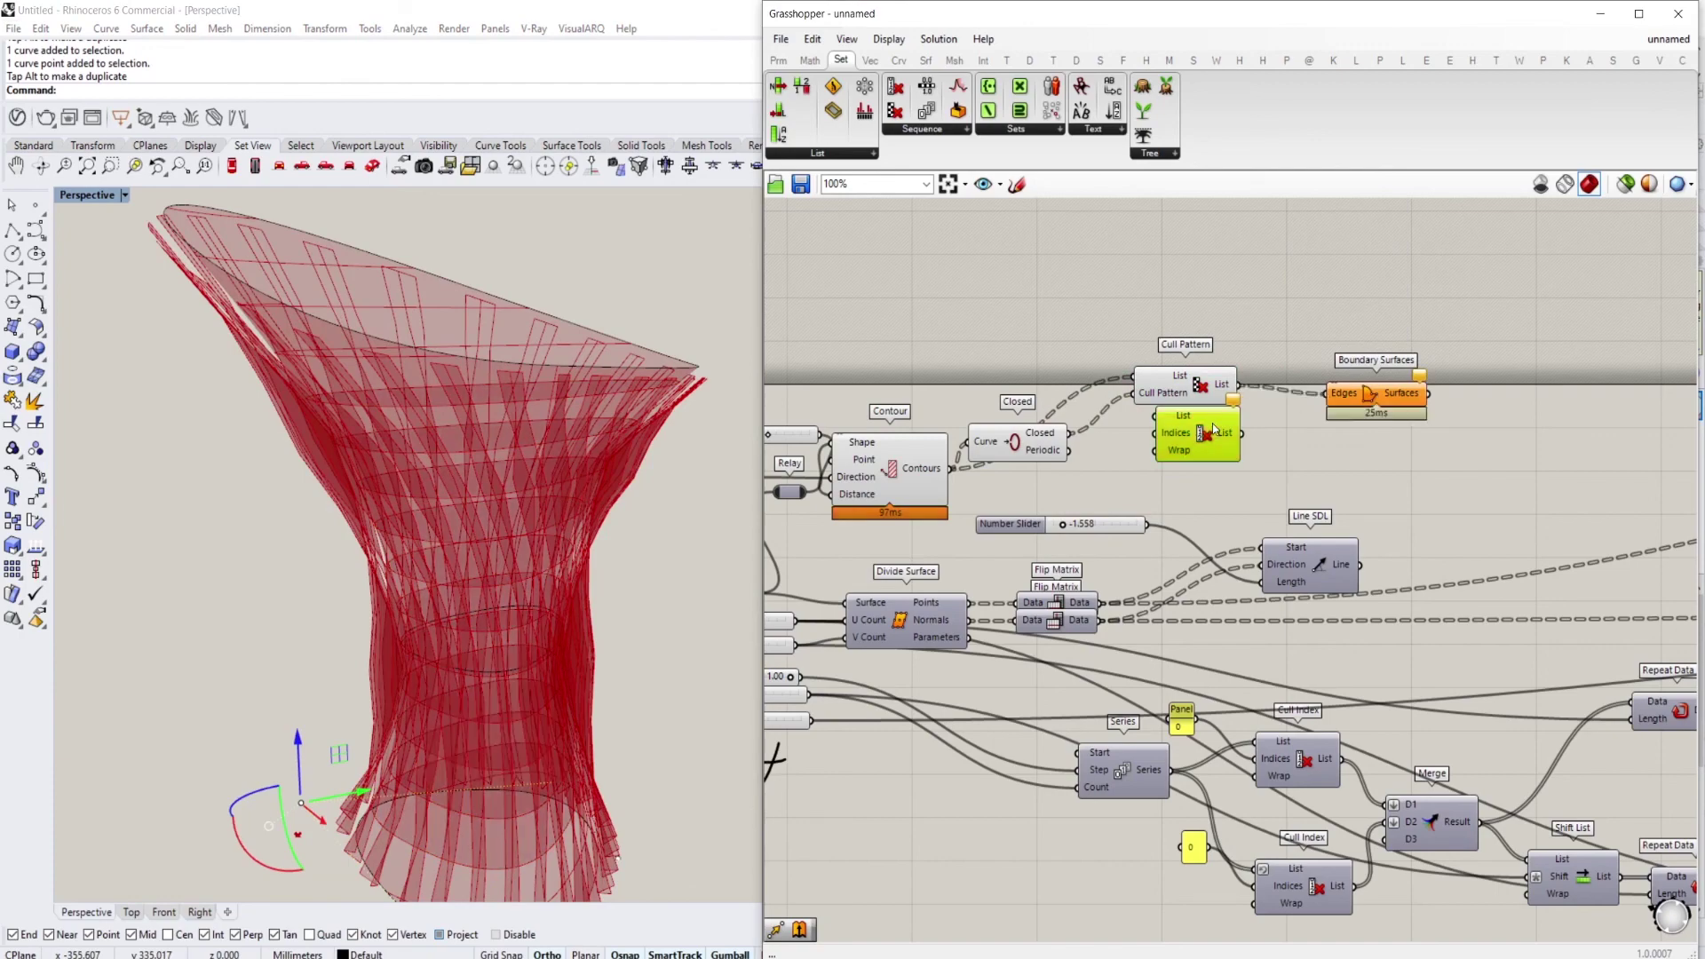
Examine the floor surfaces inside the tower from several angles and look over the start of the definition
mouse_move(524, 479)
right_mouse_down()
mouse_move(488, 476)
mouse_move(512, 497)
mouse_move(551, 477)
right_mouse_up()
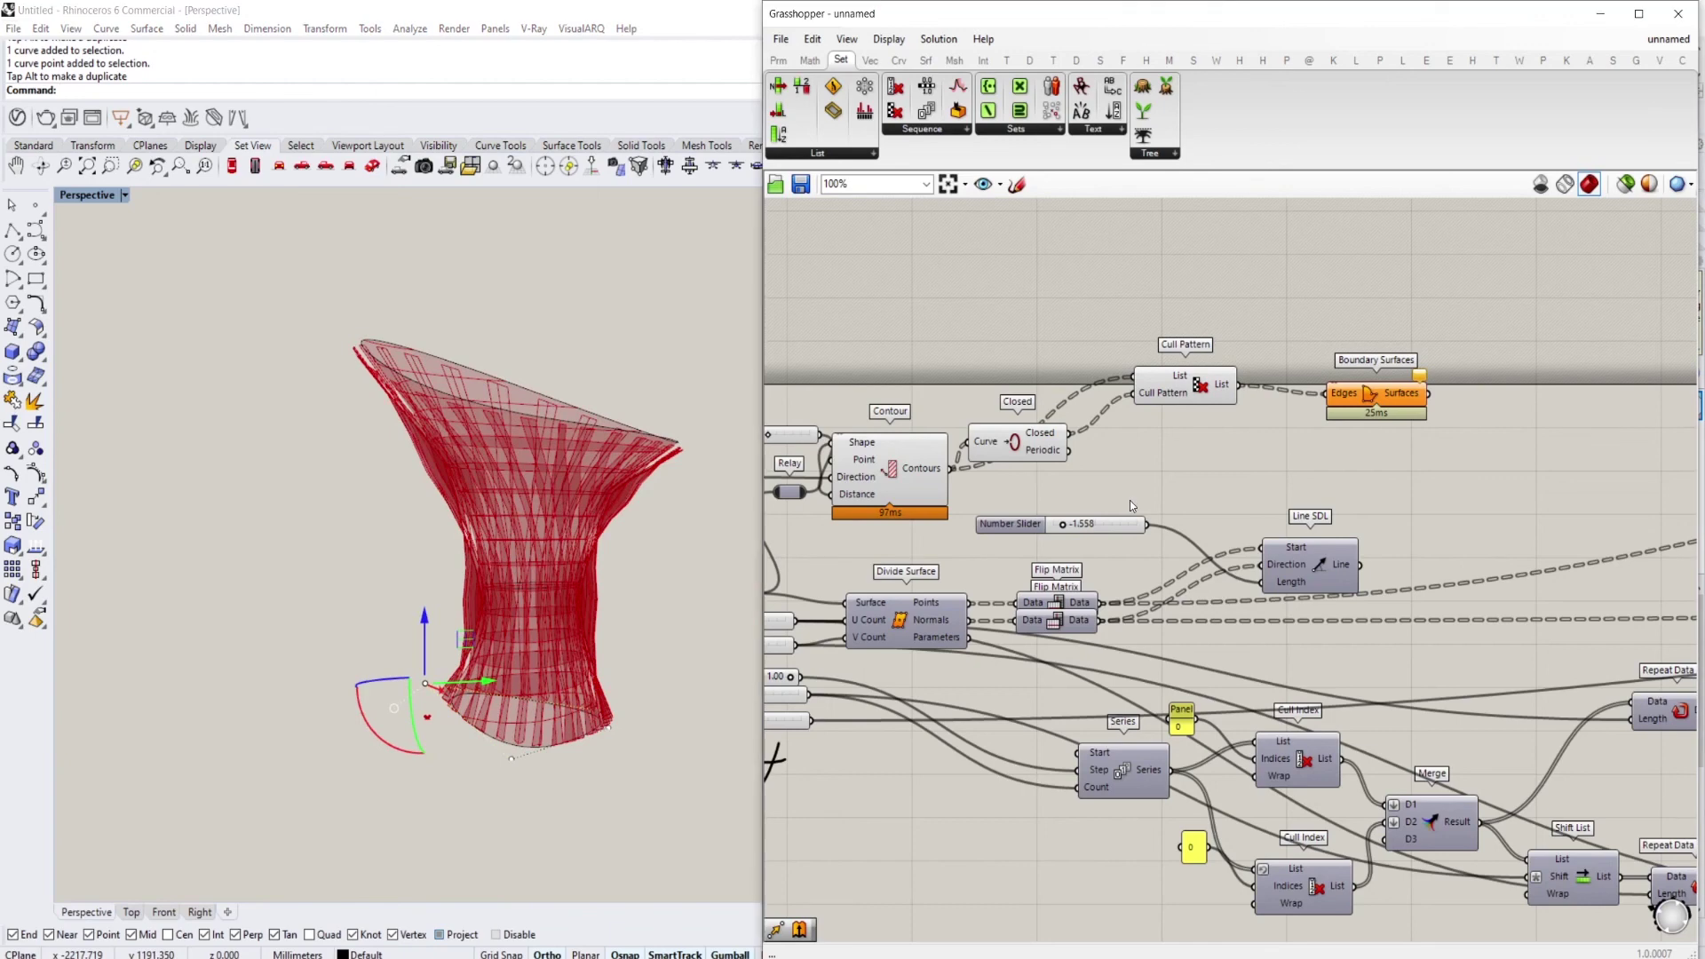
scroll(1154, 489, "down", 1)
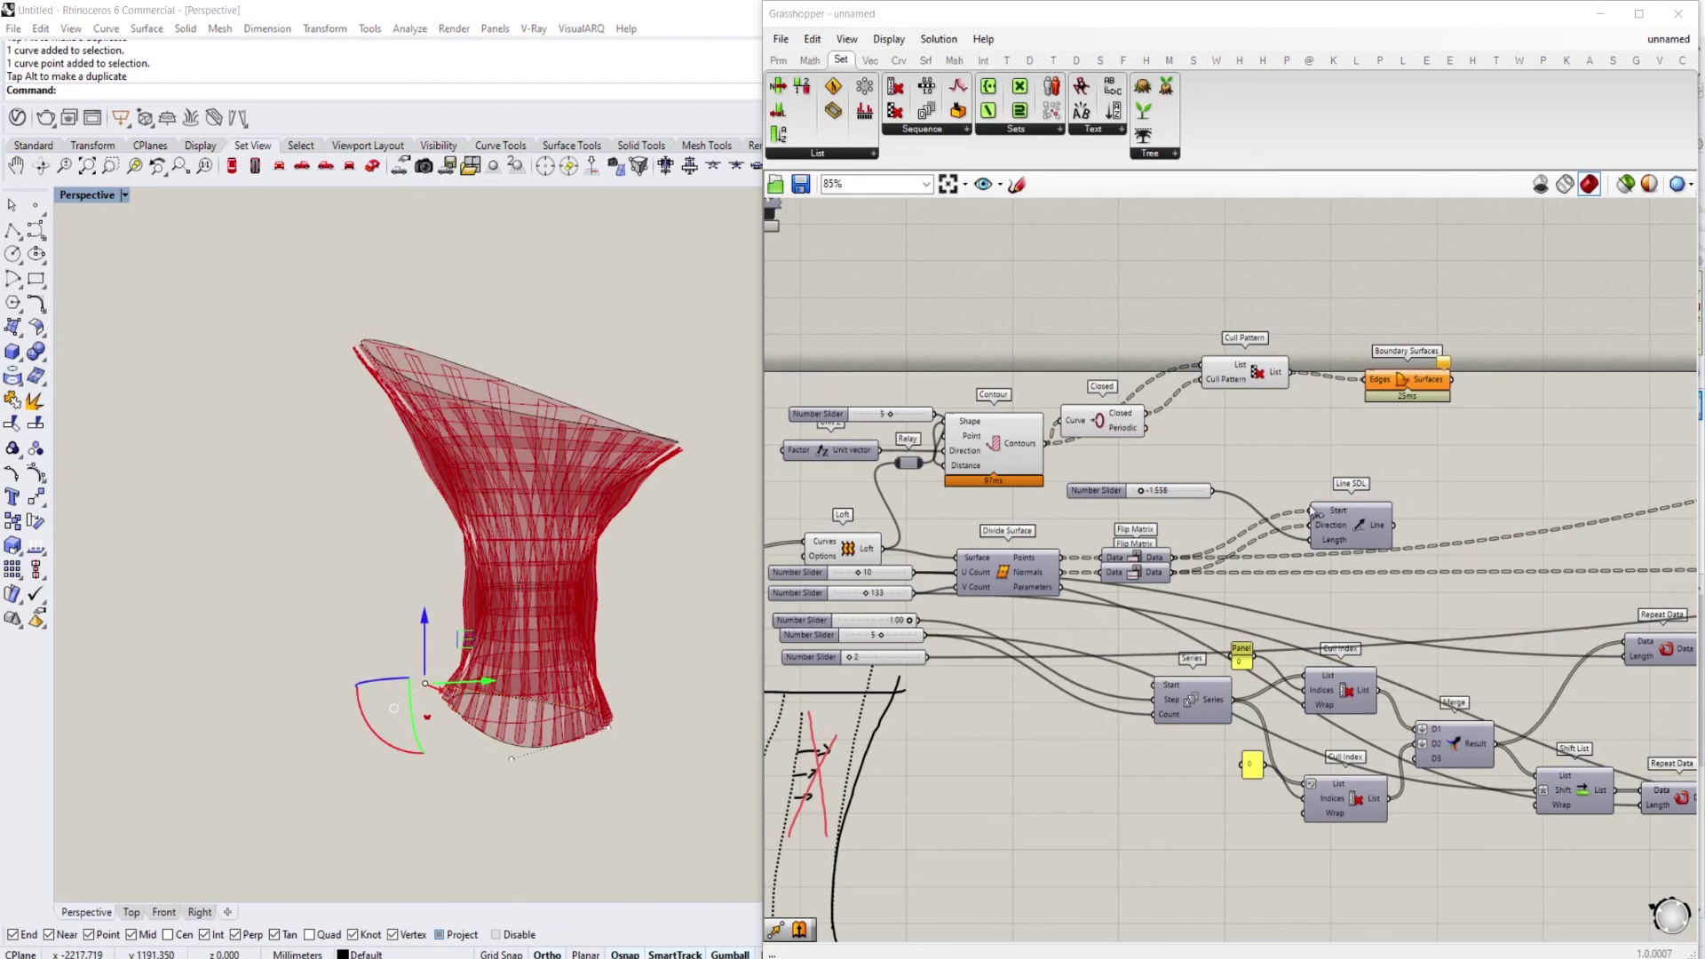
right_click_drag(482, 680, 633, 697)
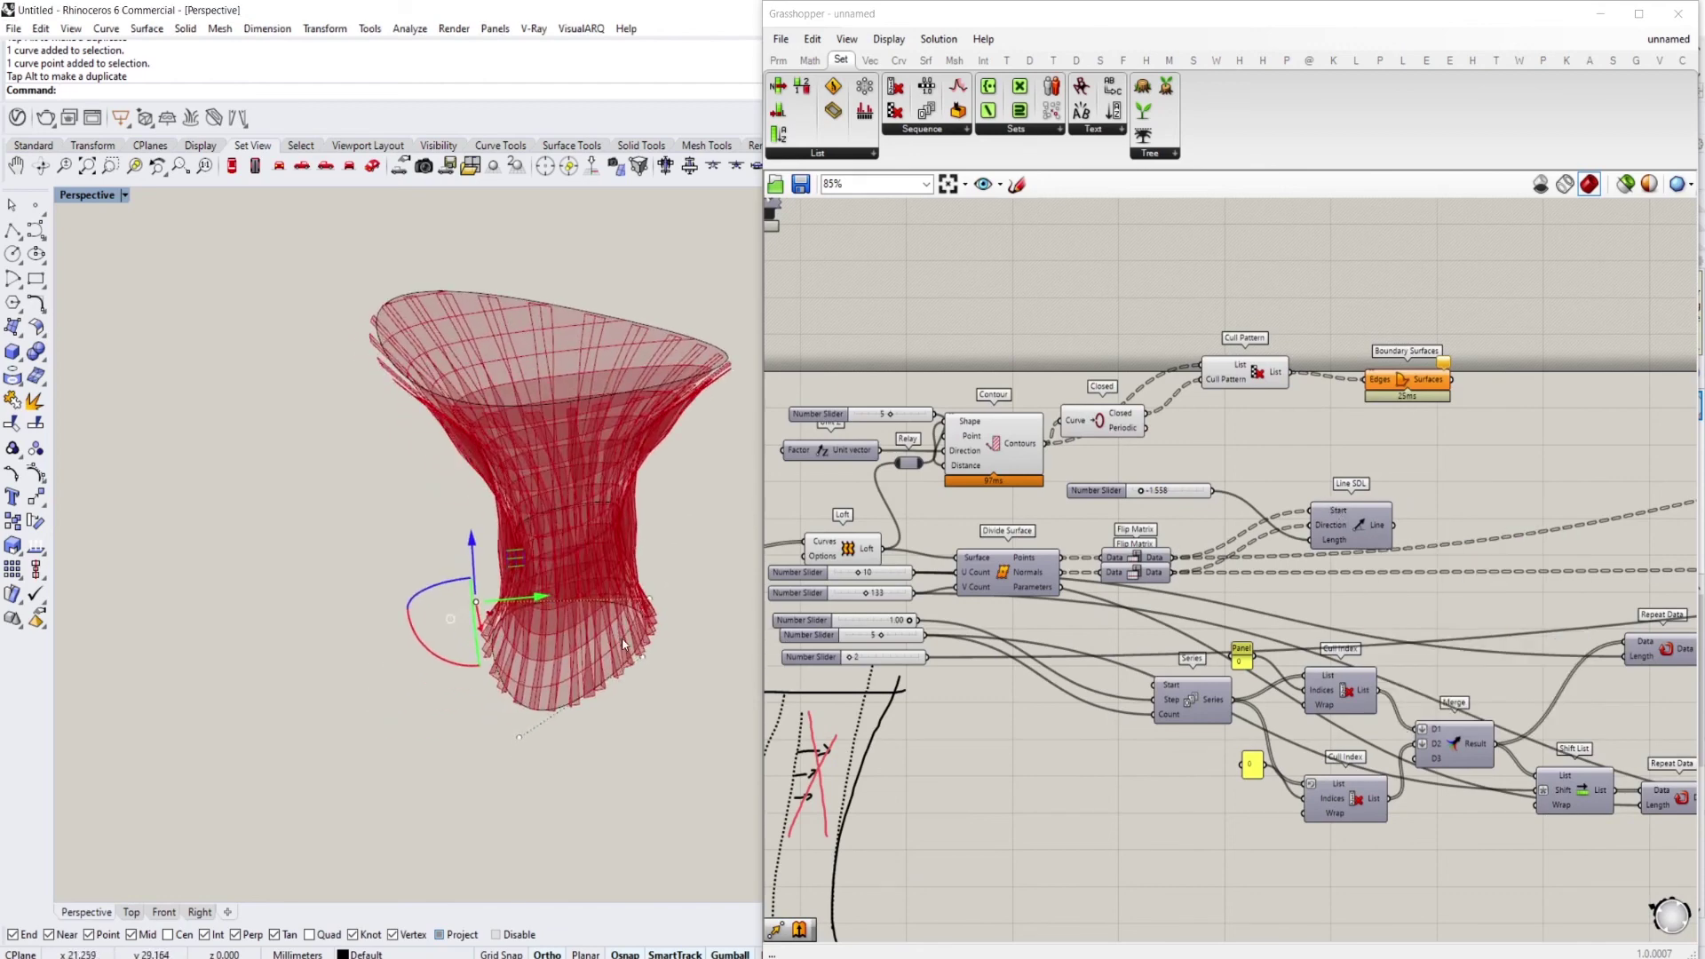
scroll(1226, 633, "down", 1)
scroll(1225, 627, "down", 2)
right_click_drag(1252, 622, 1498, 552)
scroll(1302, 526, "up", 3)
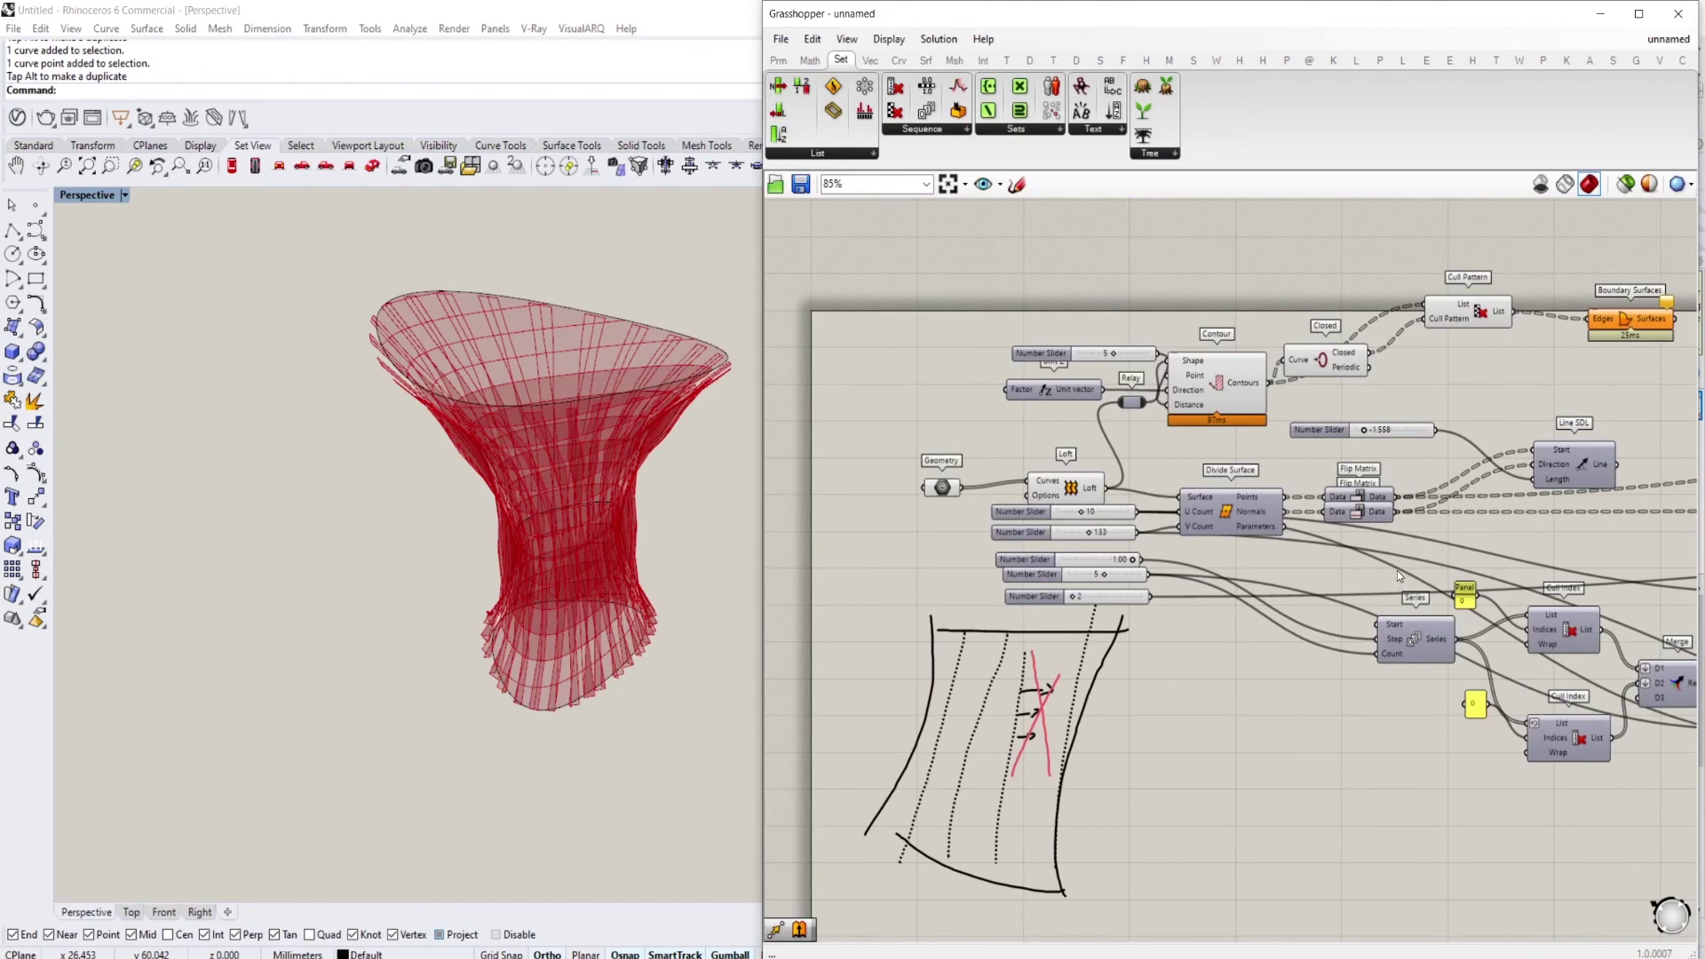